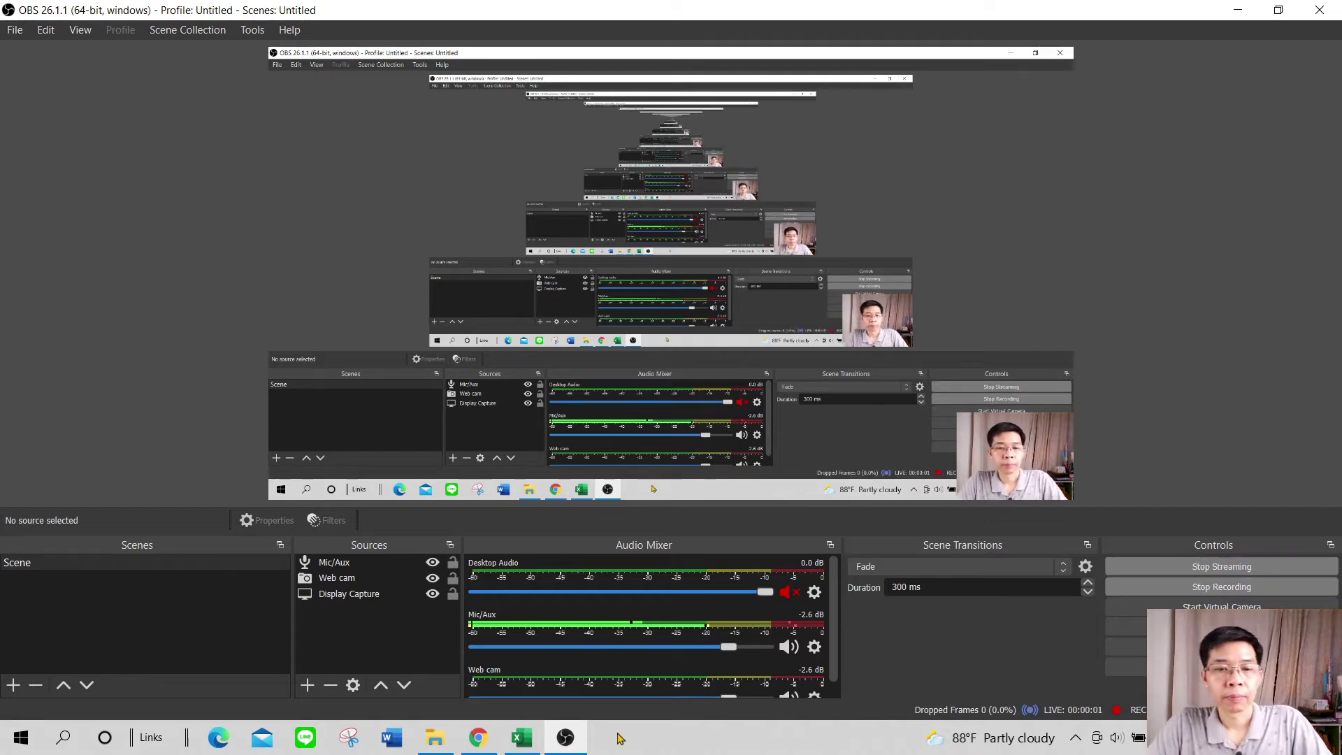
- Switch from the browser to the Ep10_Sumifs&Countifs.xlsx workbook in Excel
click(480, 736)
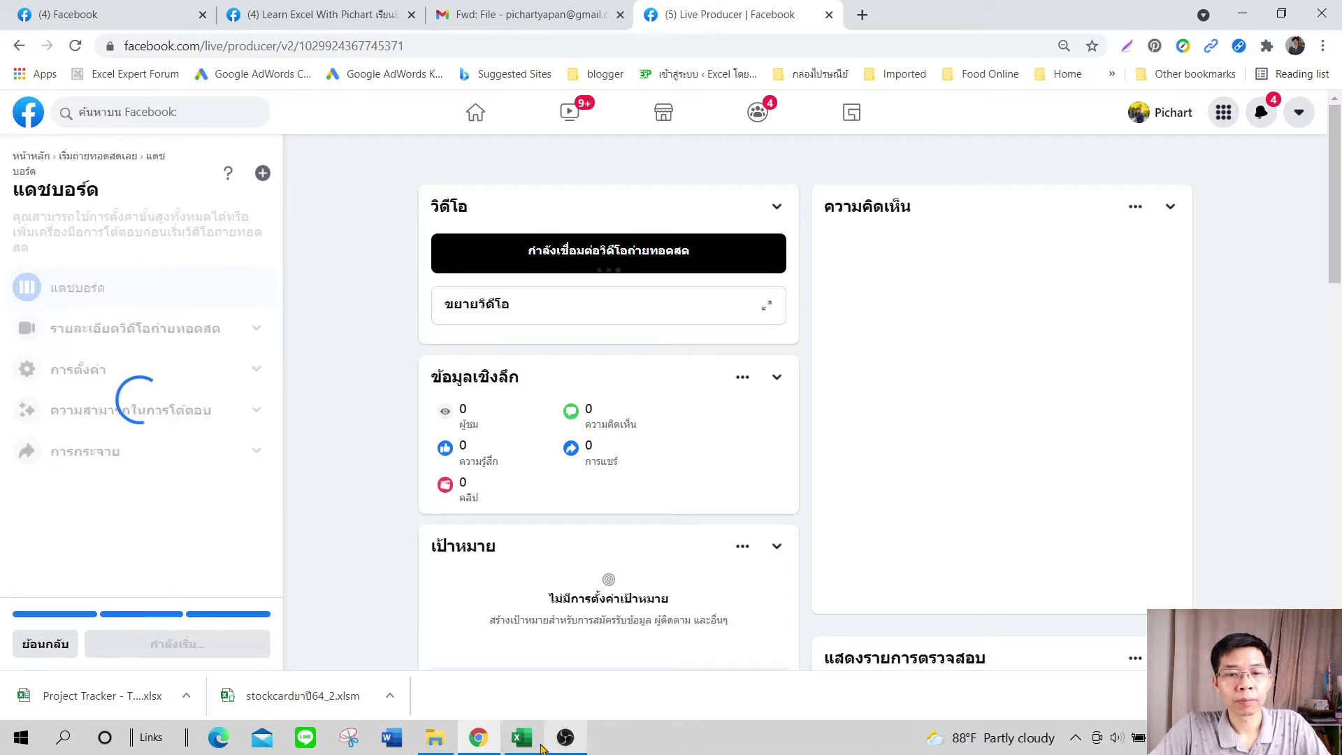
click(520, 736)
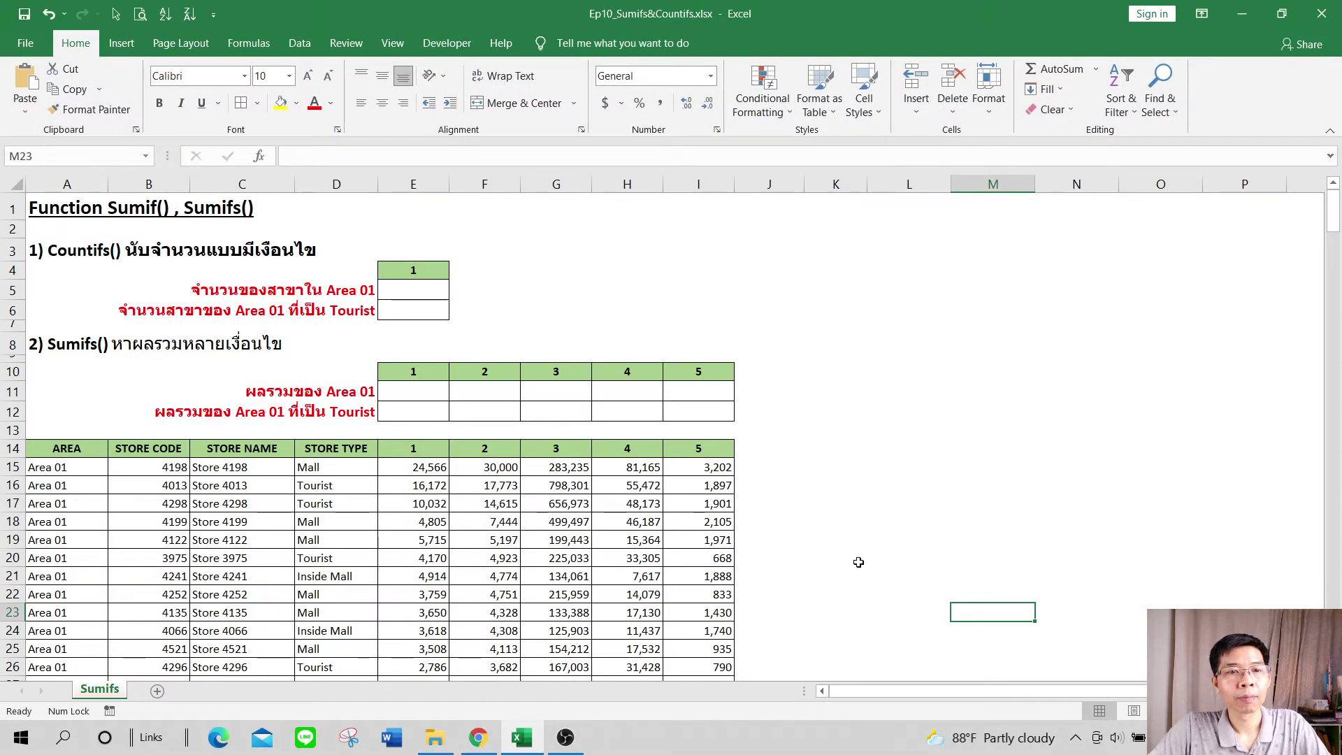
- Zoom into the Sumifs sheet so the tables are larger
ctrl+scroll(907, 537, up, 2)
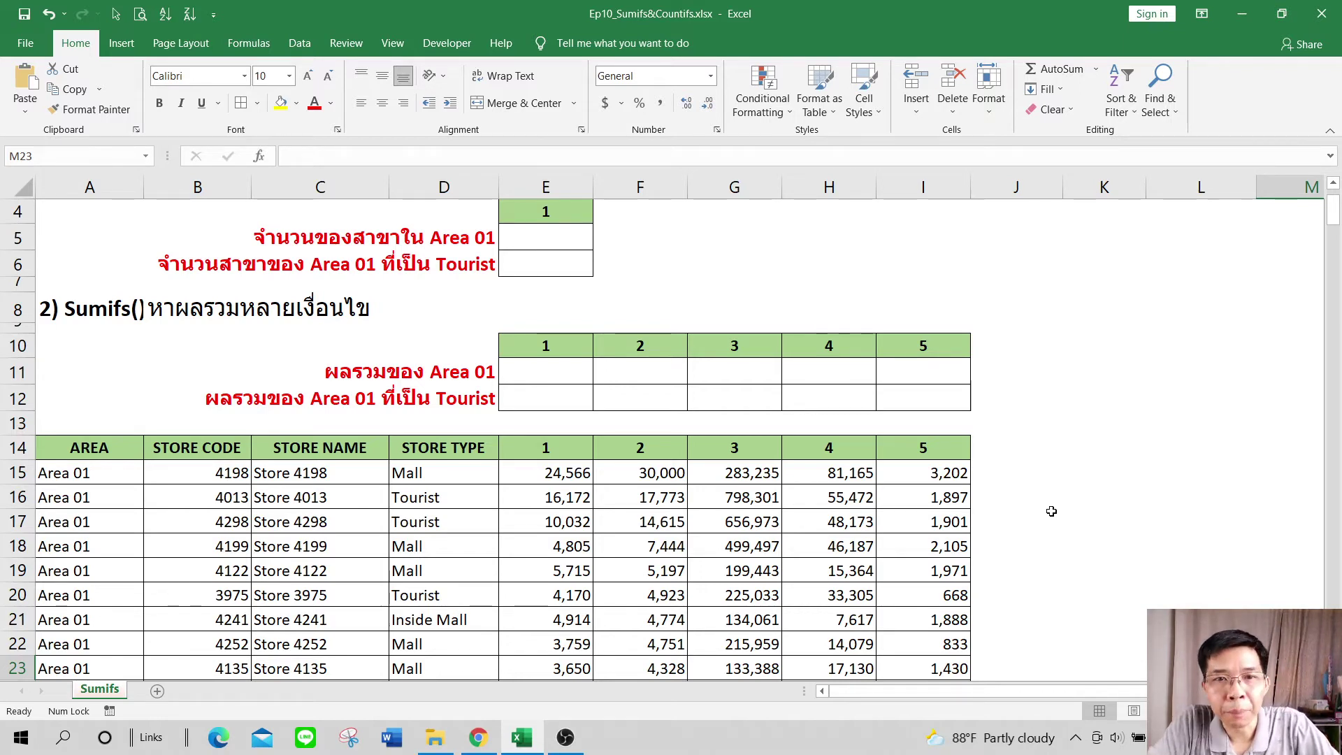
- Scroll up until the sheet title and Countifs heading in rows 1–3 show
scroll(1051, 510, up, 1)
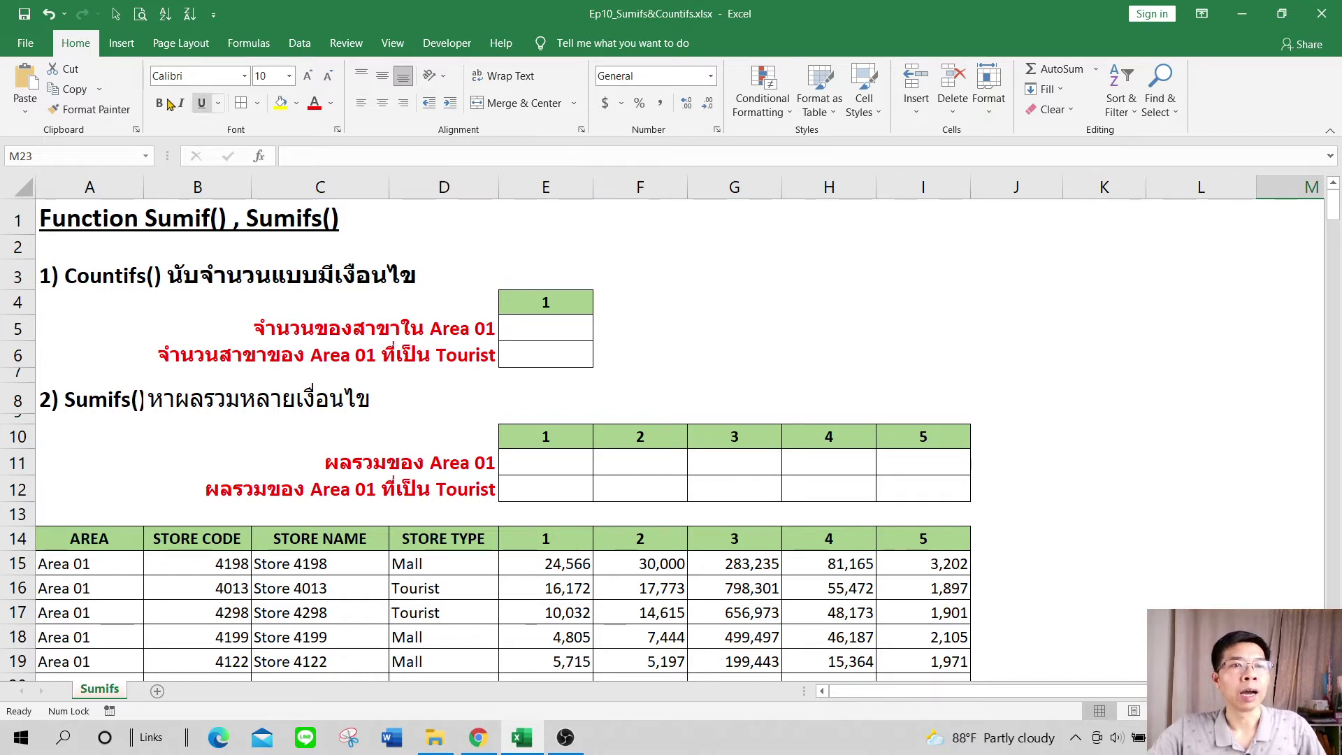
- Collapse the ribbon and Clear All on the green '1' header cell E4
double_click(79, 43)
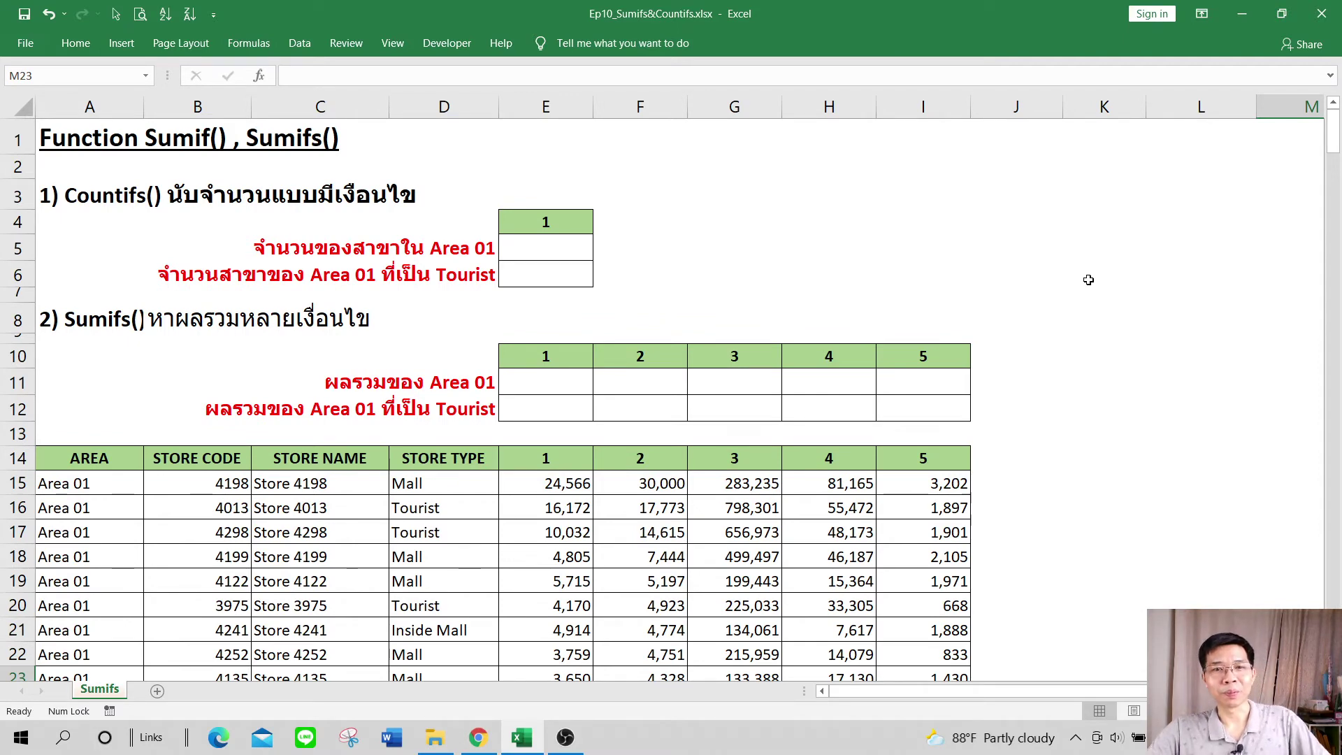
click(571, 222)
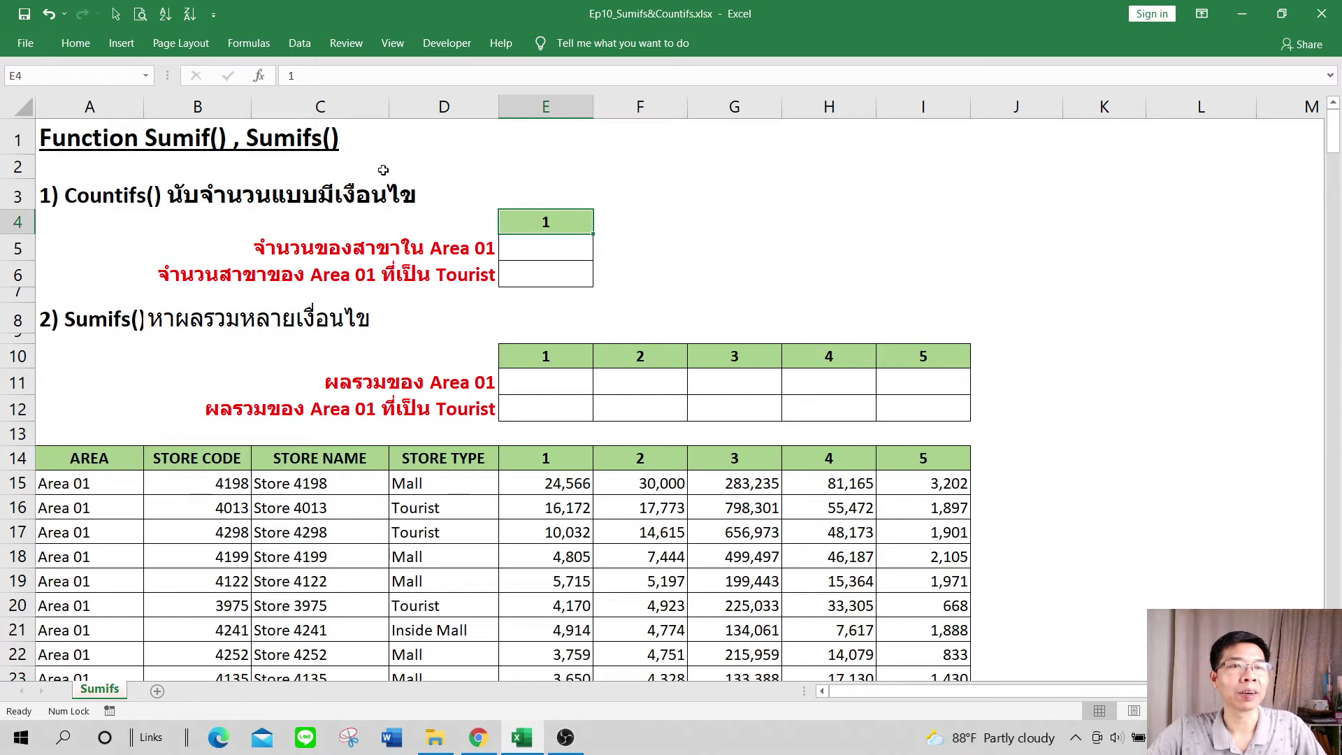
click(76, 42)
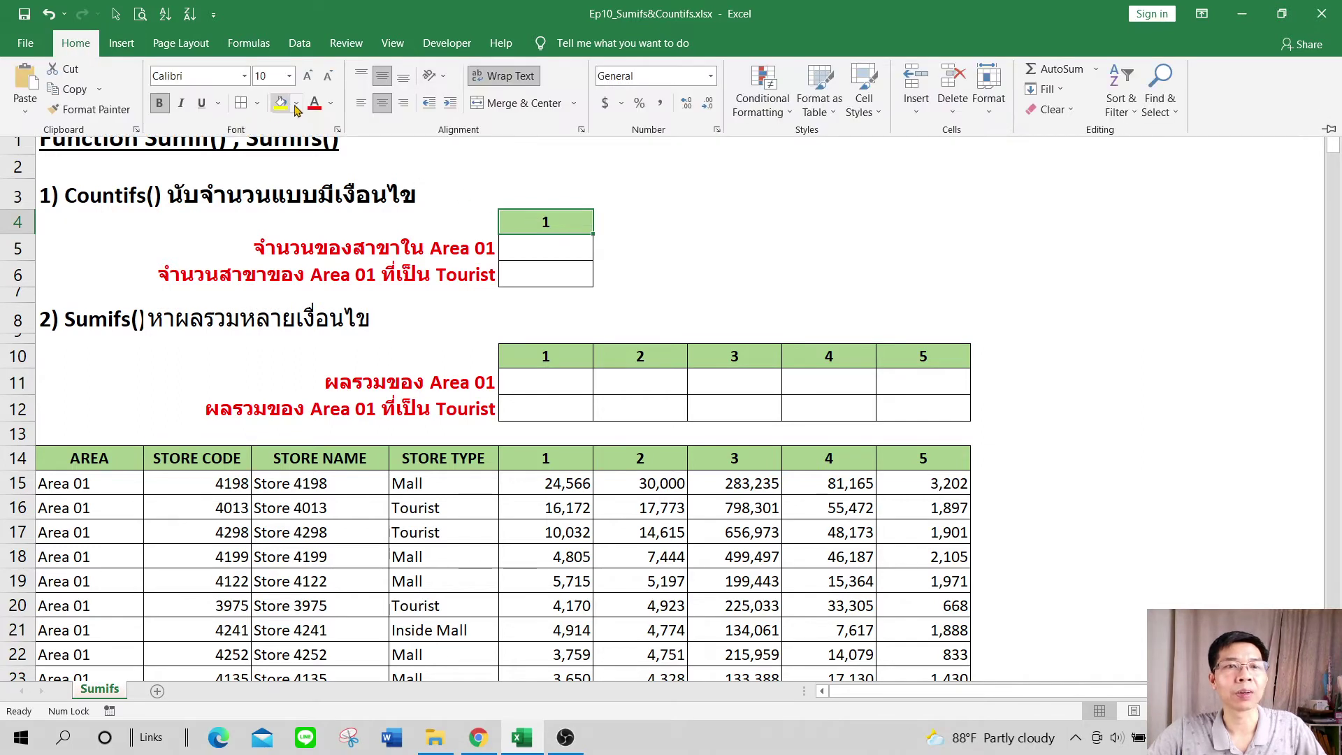
click(1069, 110)
click(1118, 136)
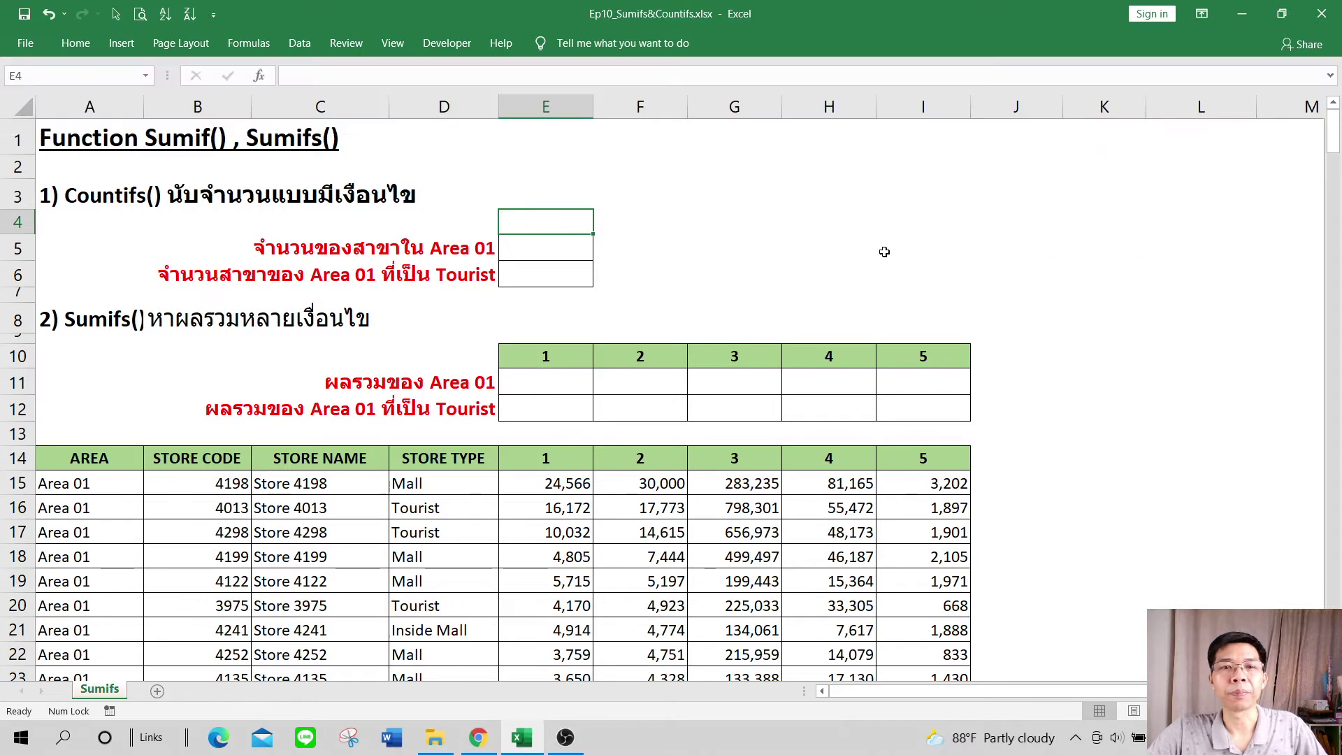
click(884, 252)
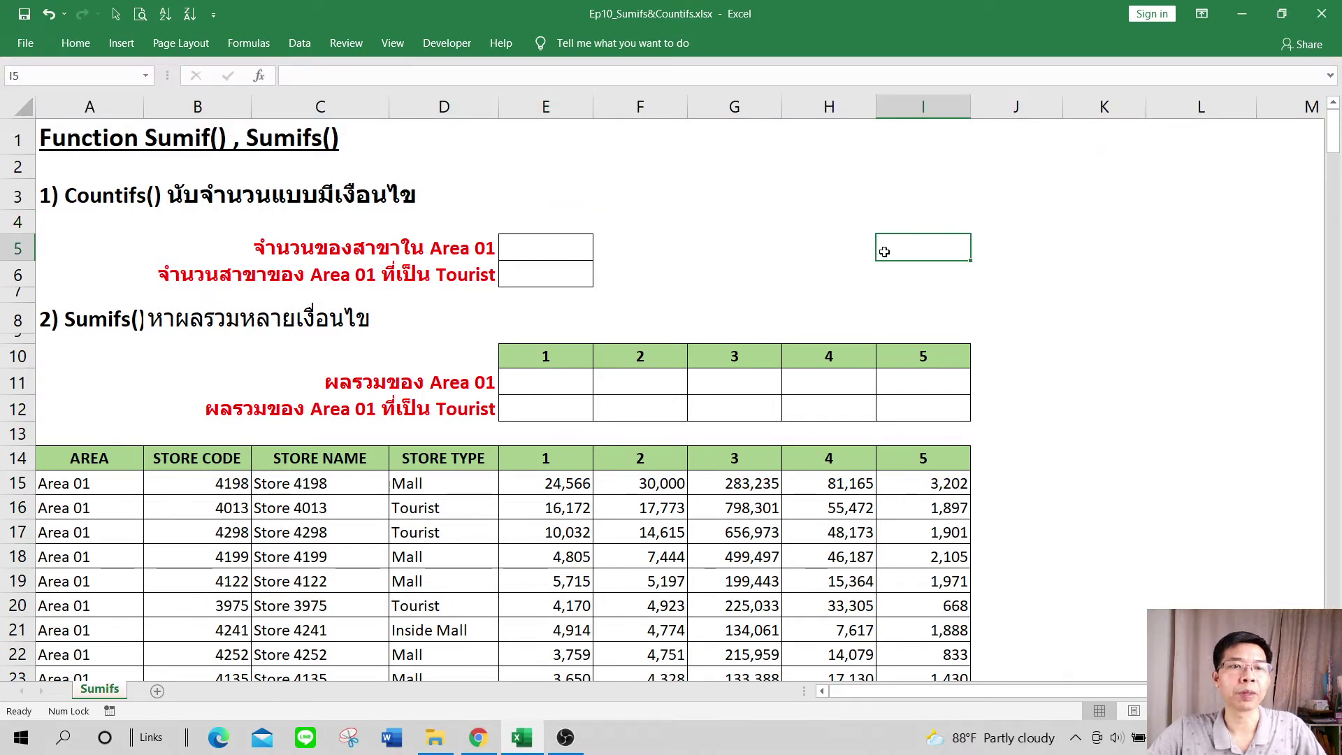
- Correct the A3 heading's Thai to read '1) Countifs() นับจำนวนแบบมีเงื่อนไข'
click(99, 201)
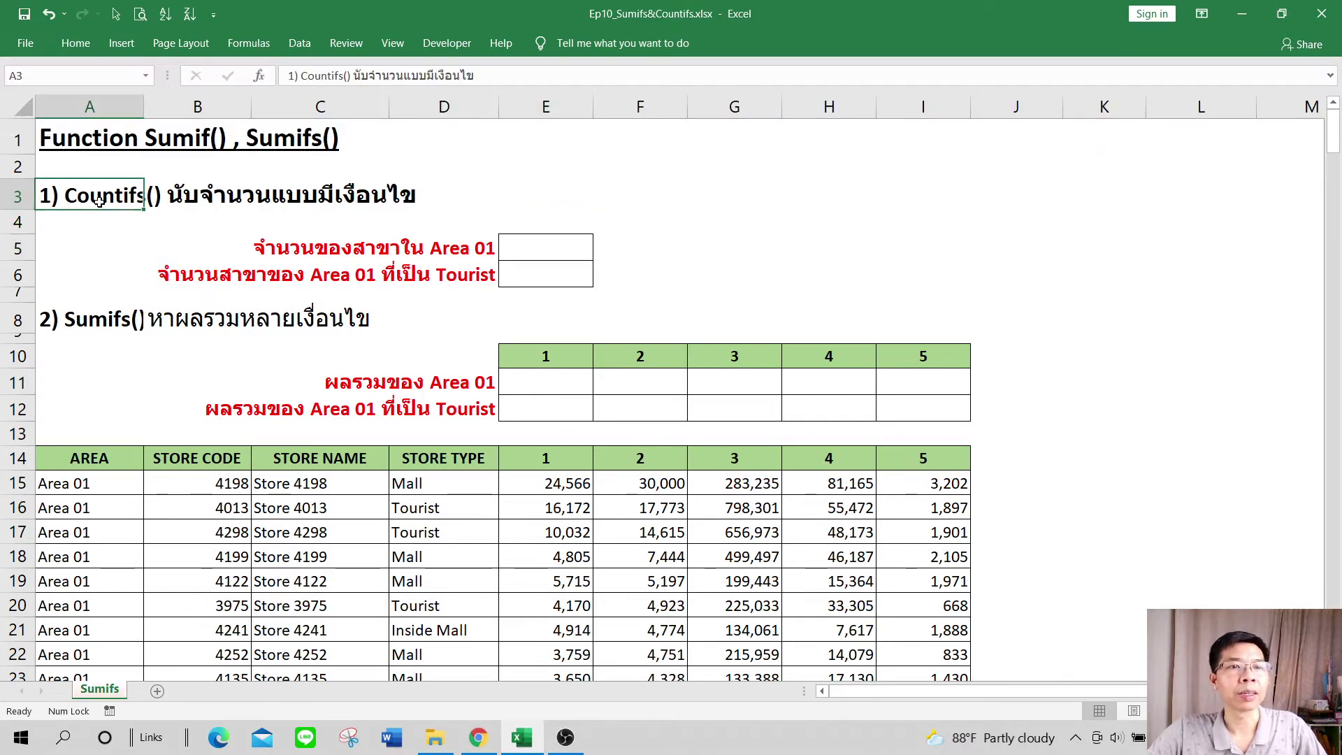
click(113, 324)
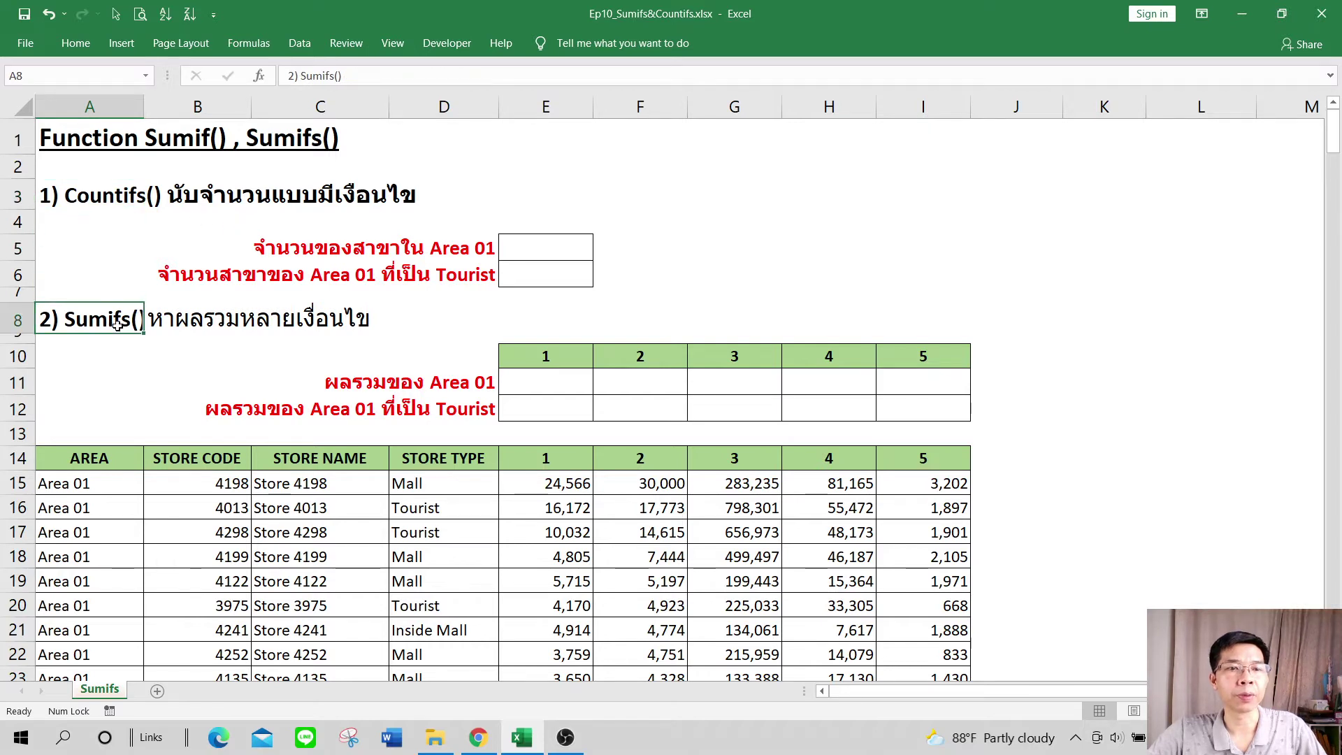
click(868, 283)
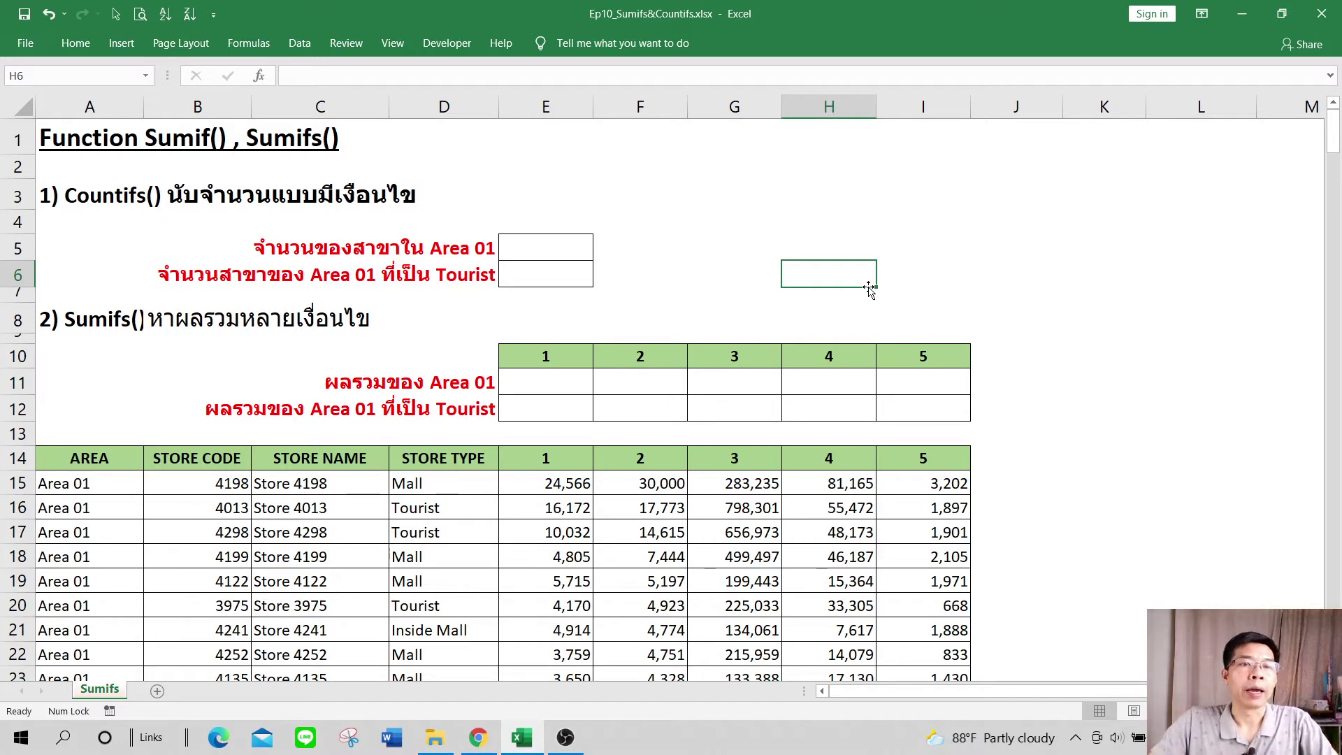
click(80, 199)
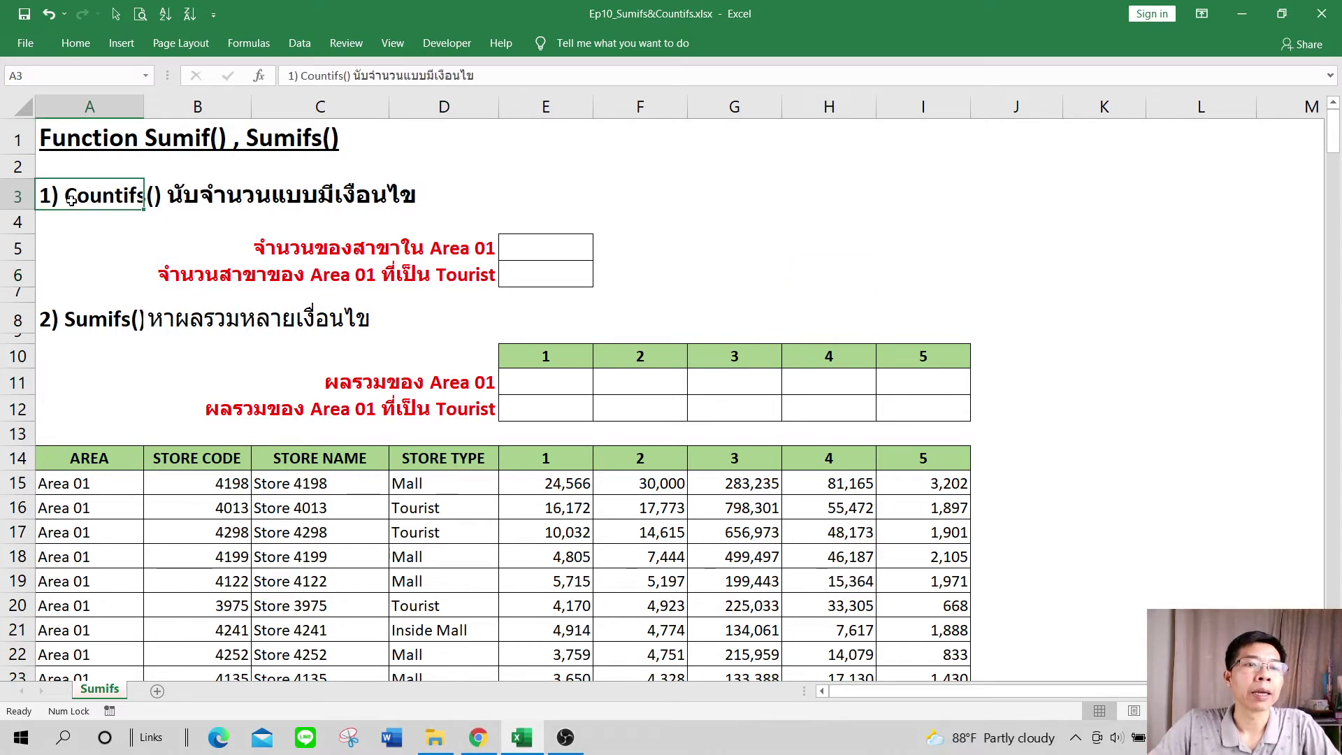
click(438, 76)
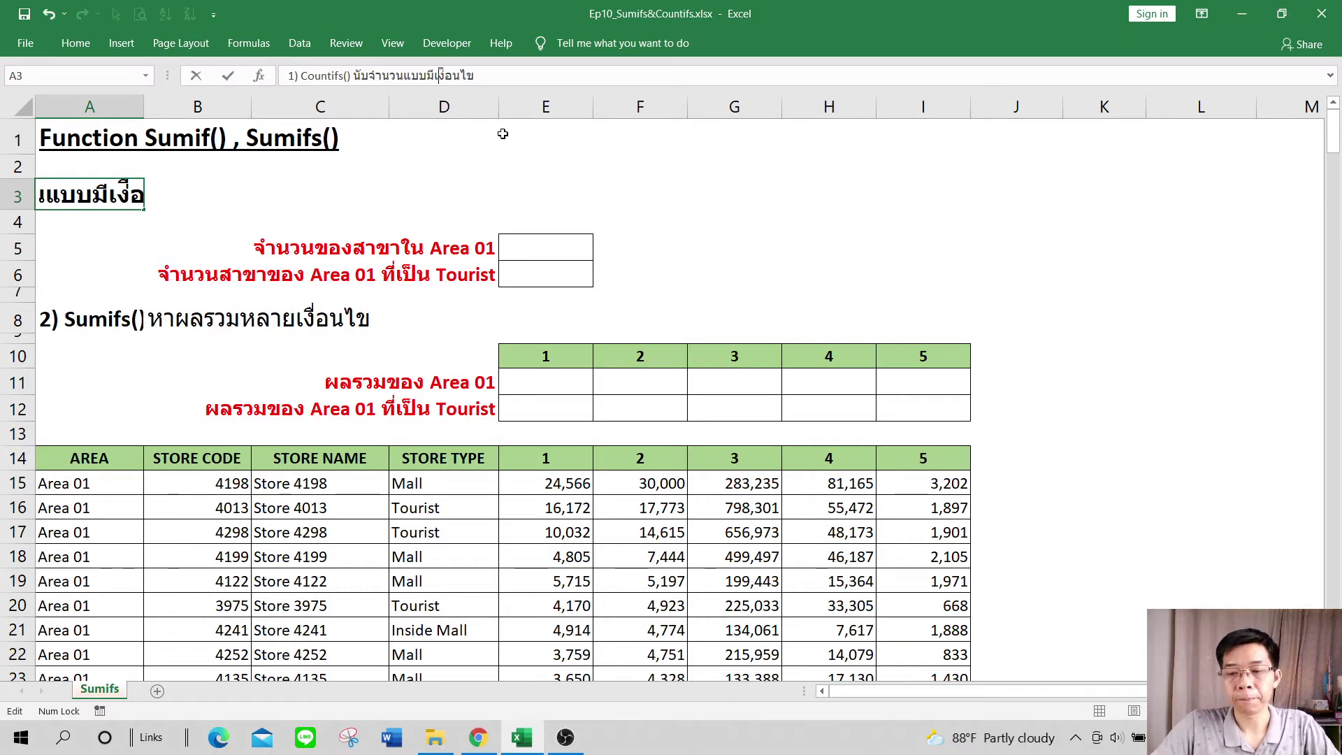
key(Delete)
key(Delete)
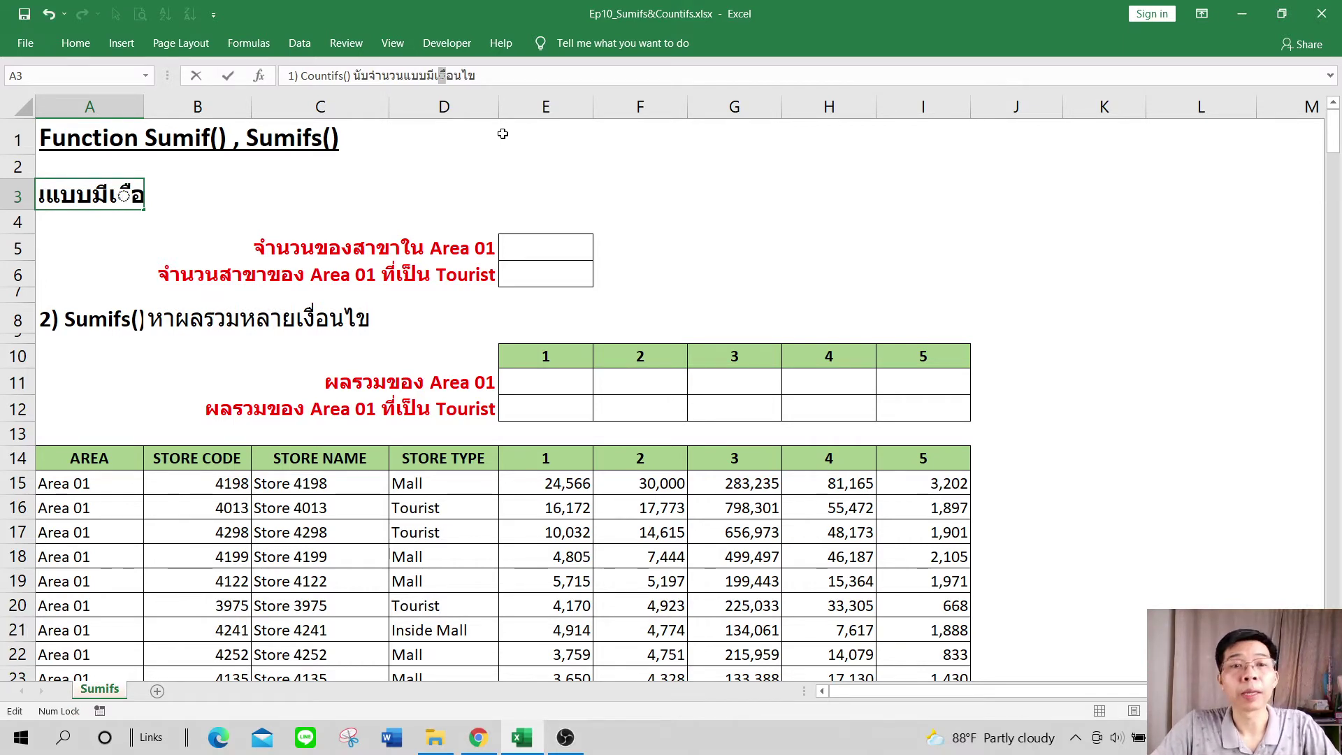
key(Delete)
key(Delete)
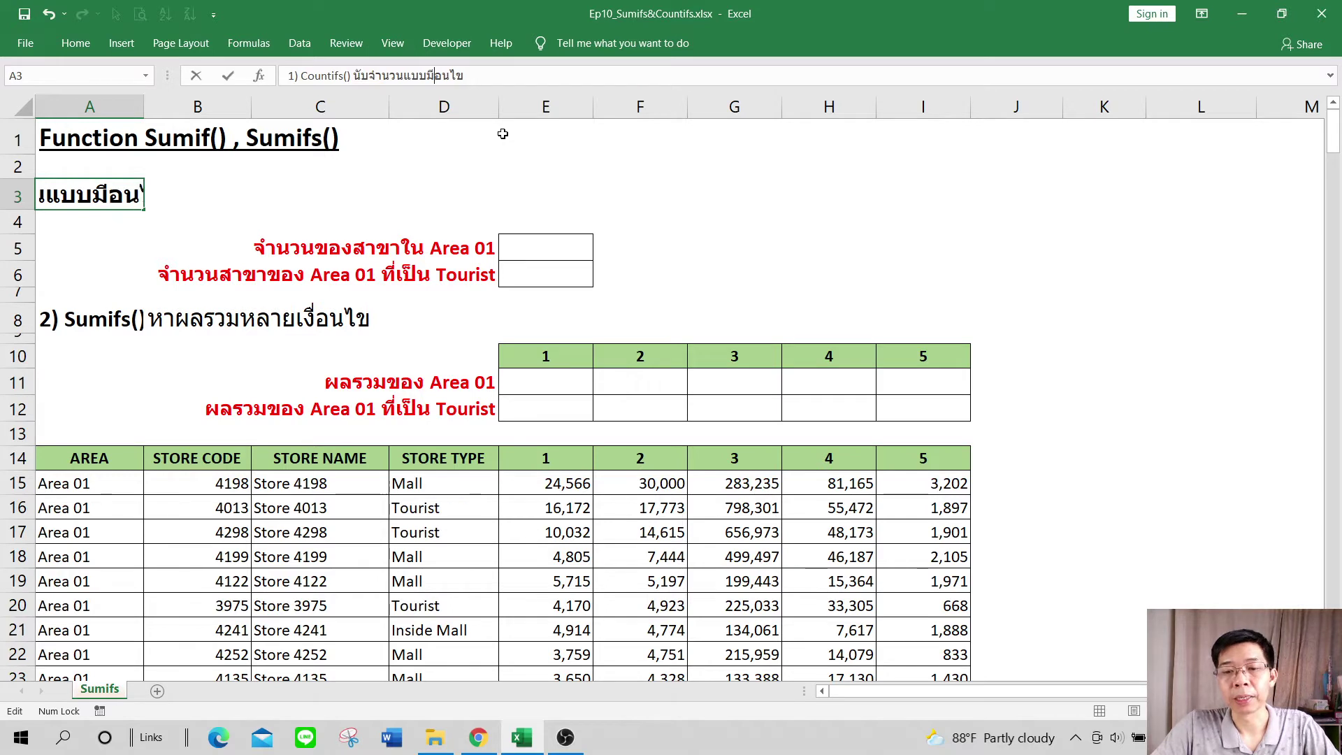
text(เ)
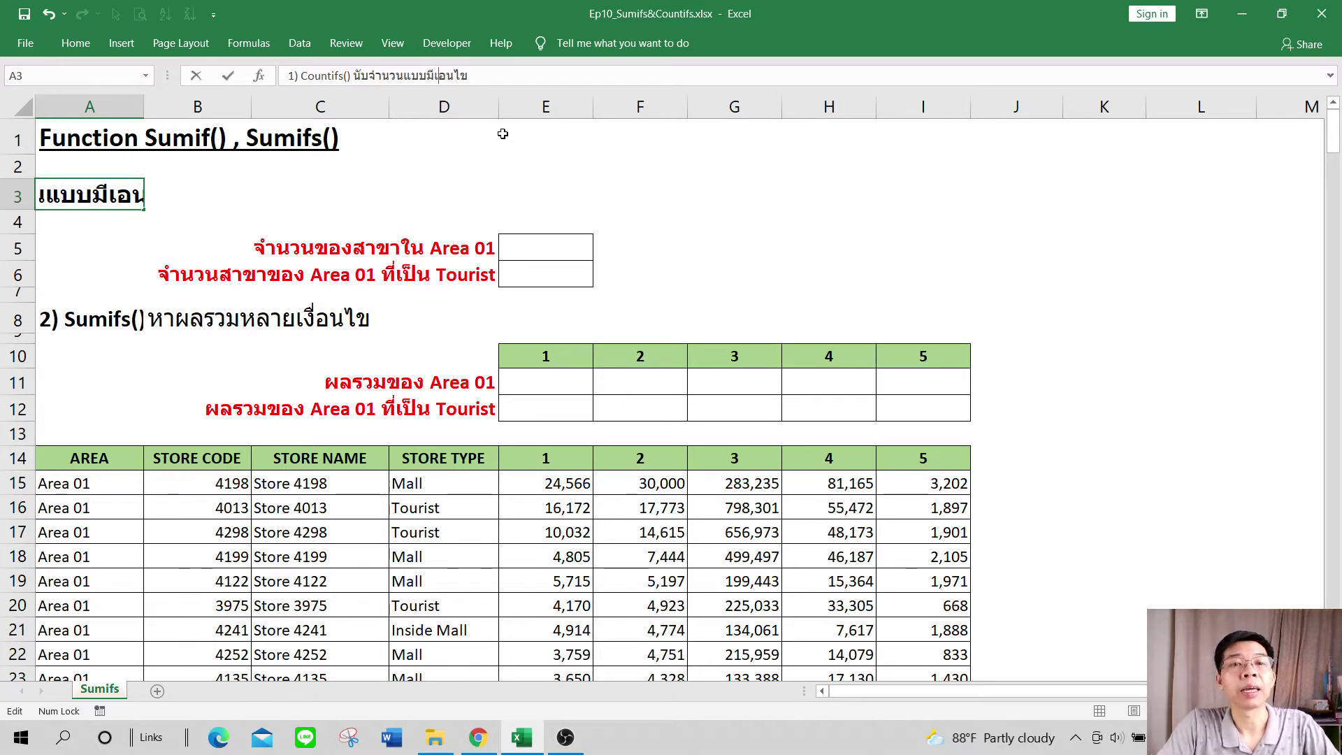
text(งื่)
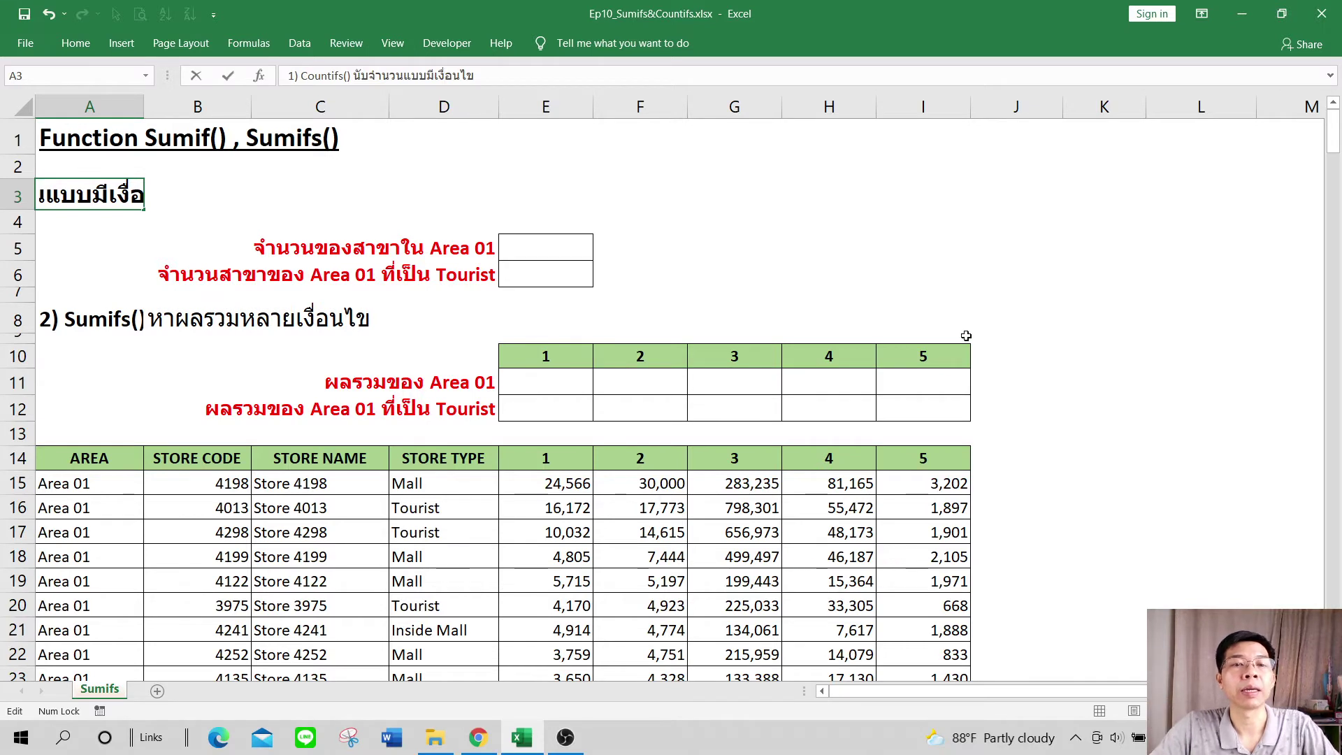
click(966, 292)
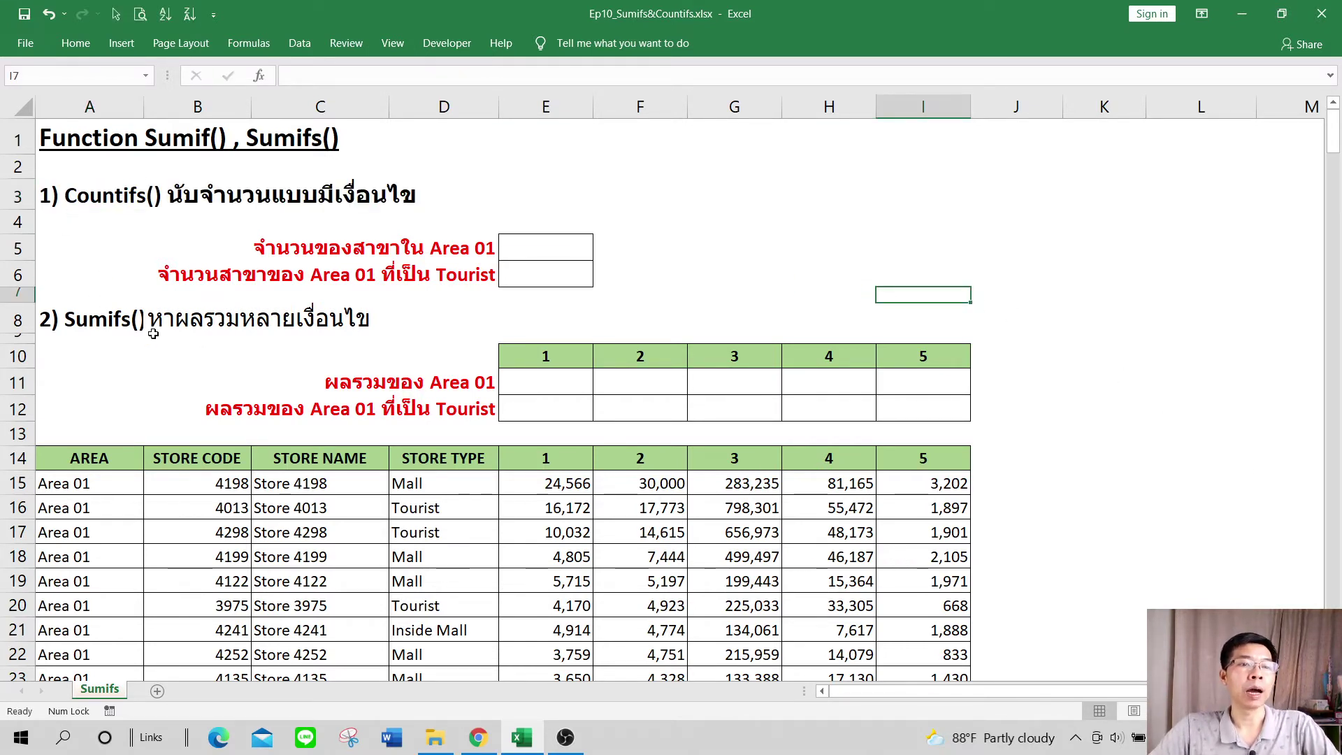
- Cut the Thai description text out of cell B8
click(120, 322)
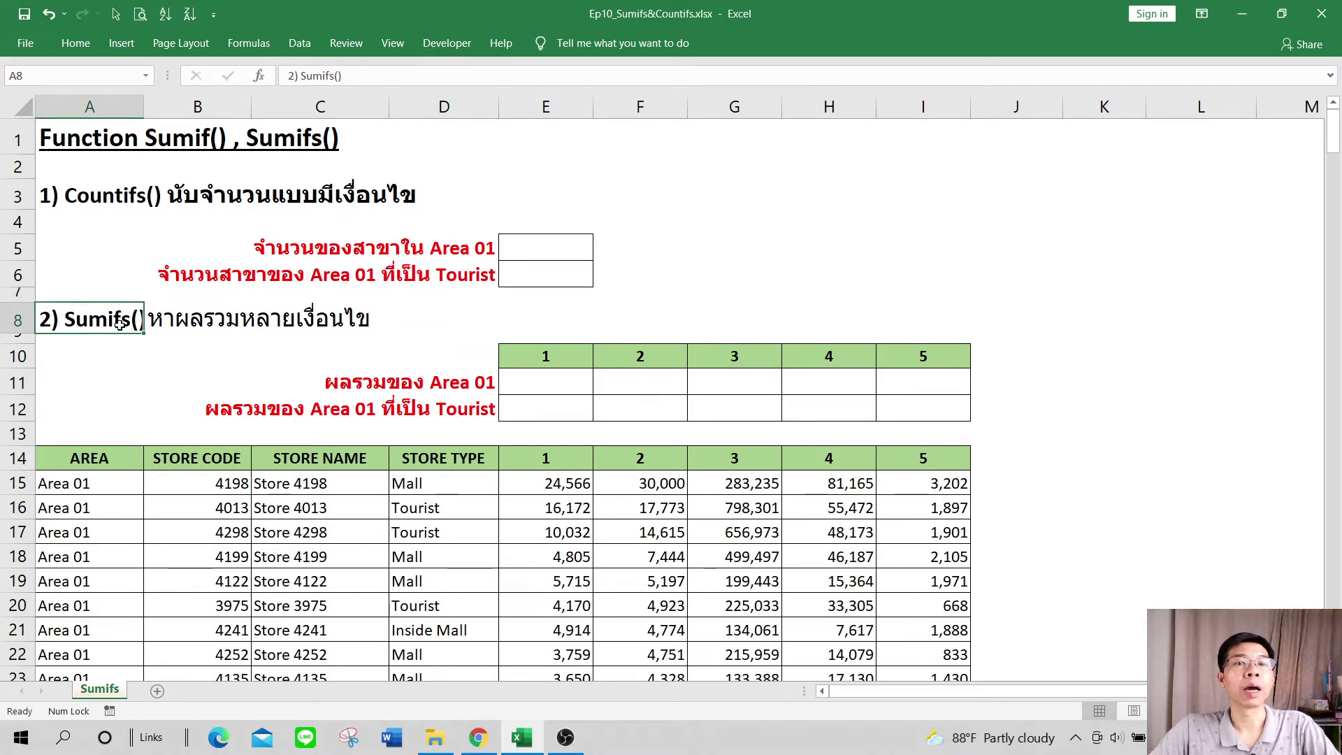
click(180, 208)
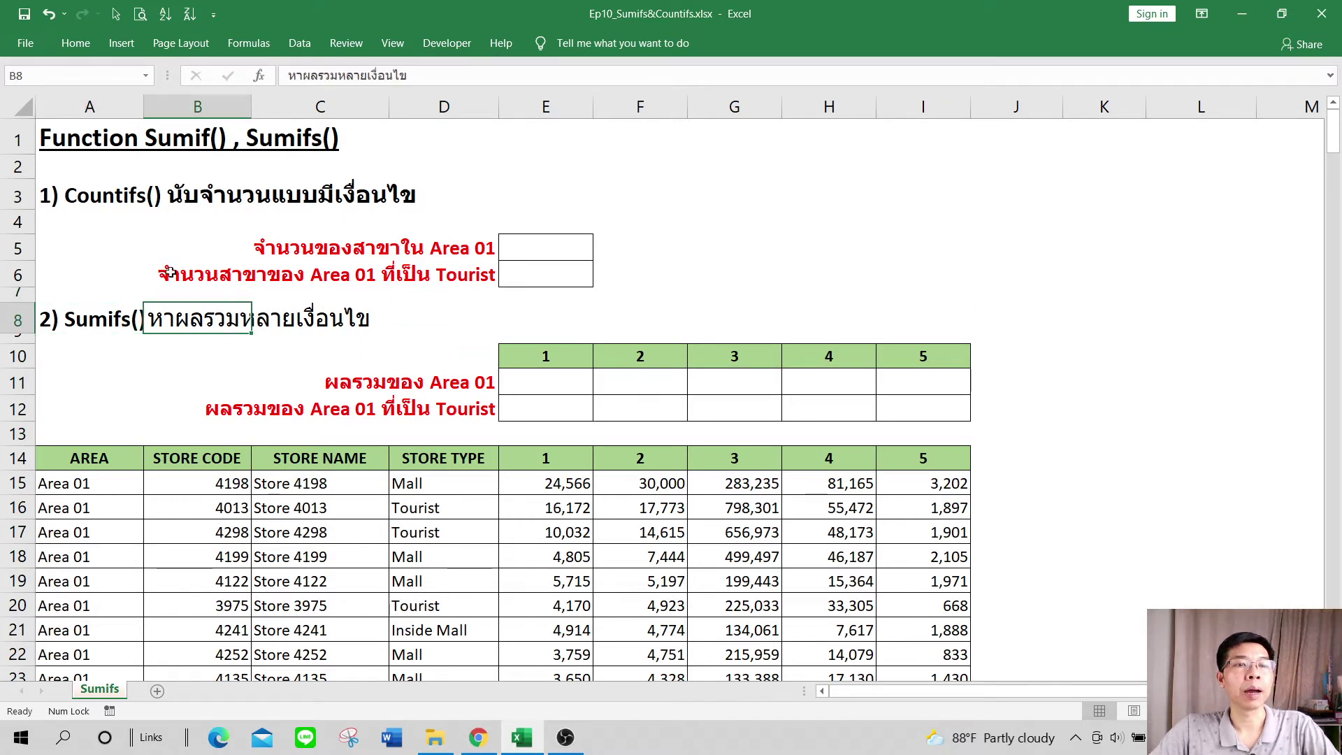
click(82, 196)
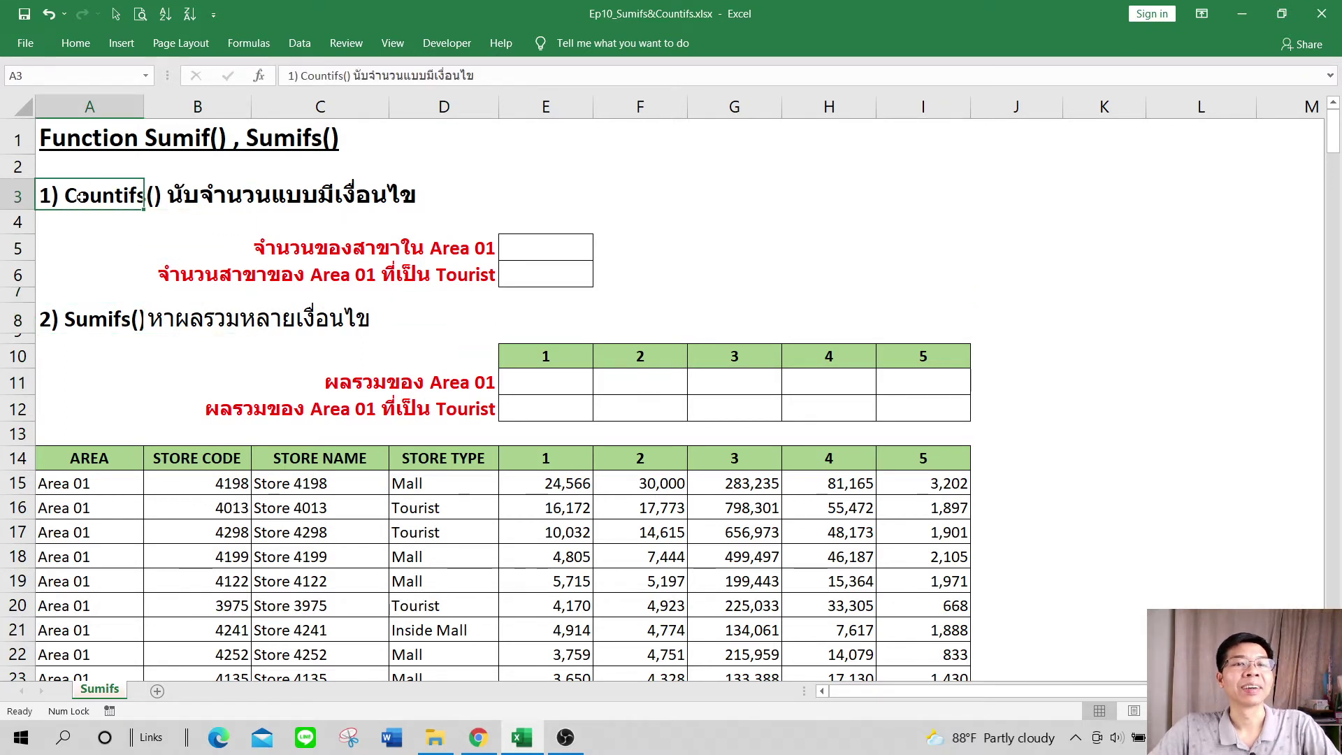
click(86, 313)
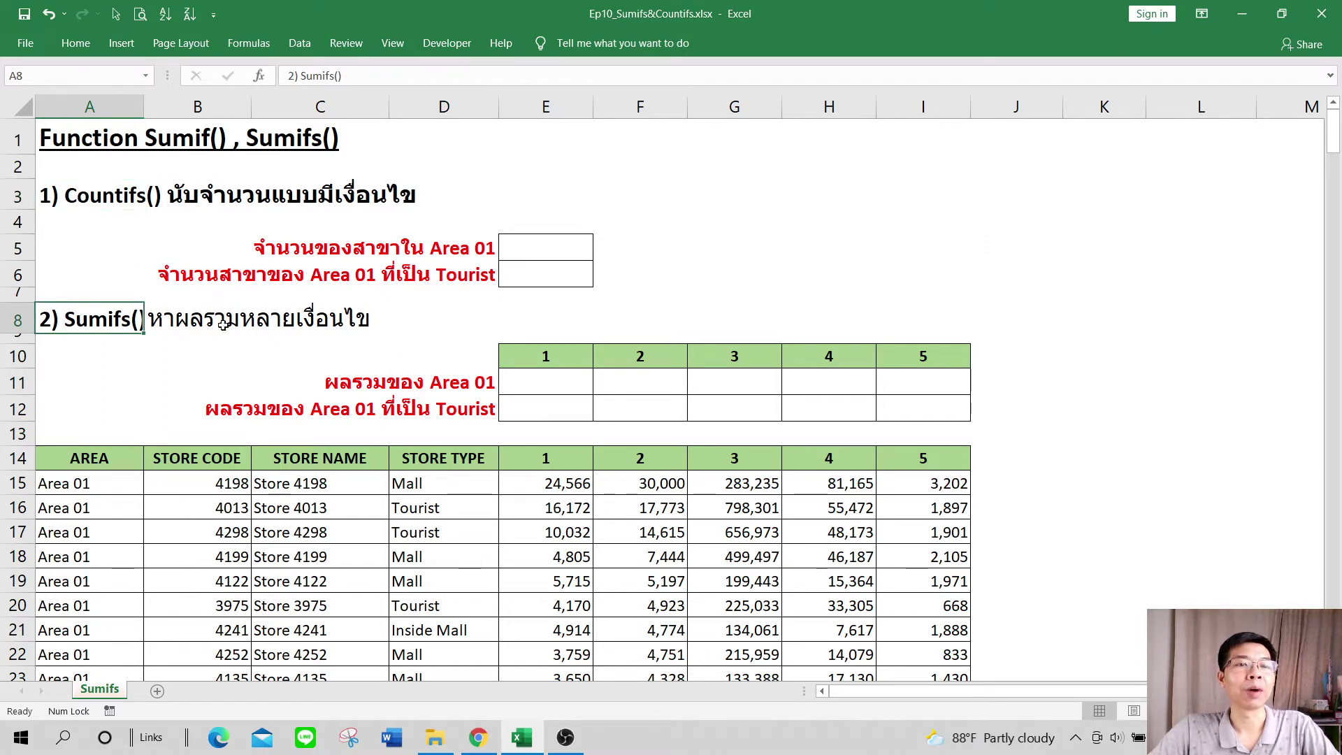
click(162, 320)
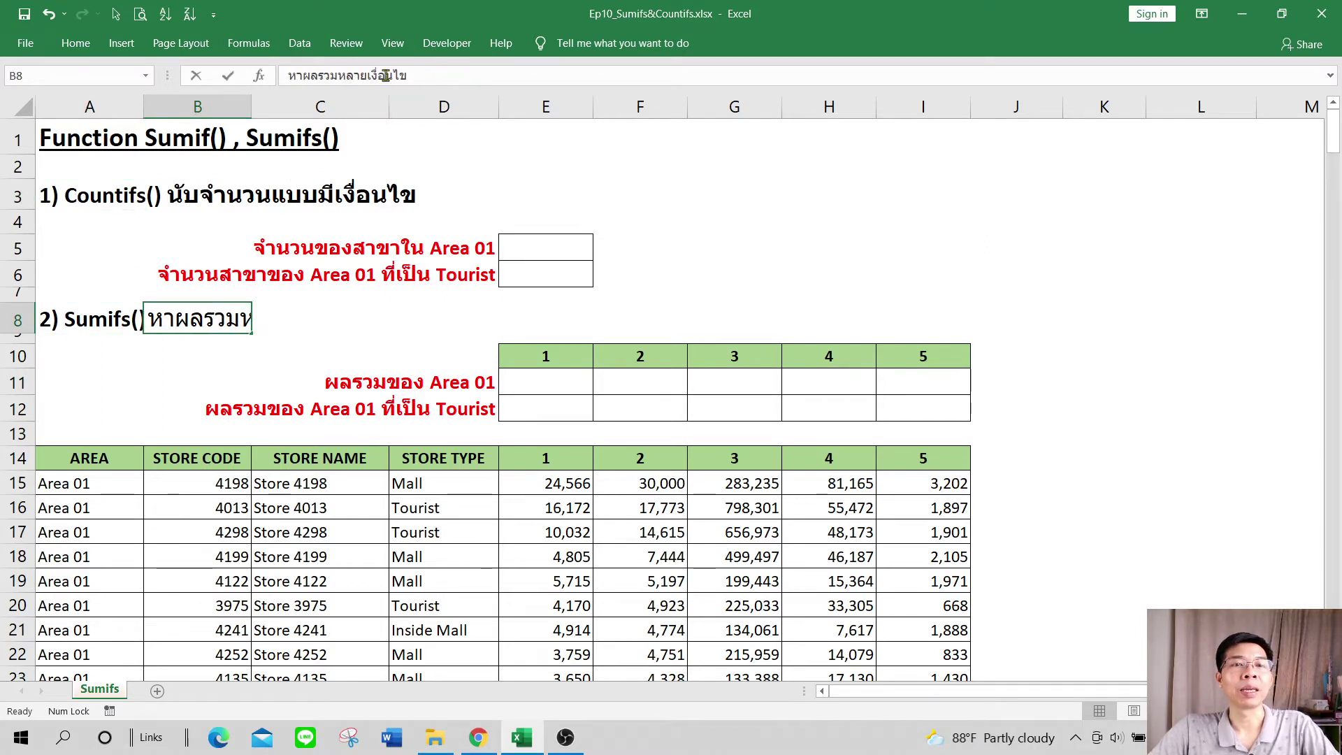
drag(430, 75, 240, 78)
key(ctrl+c)
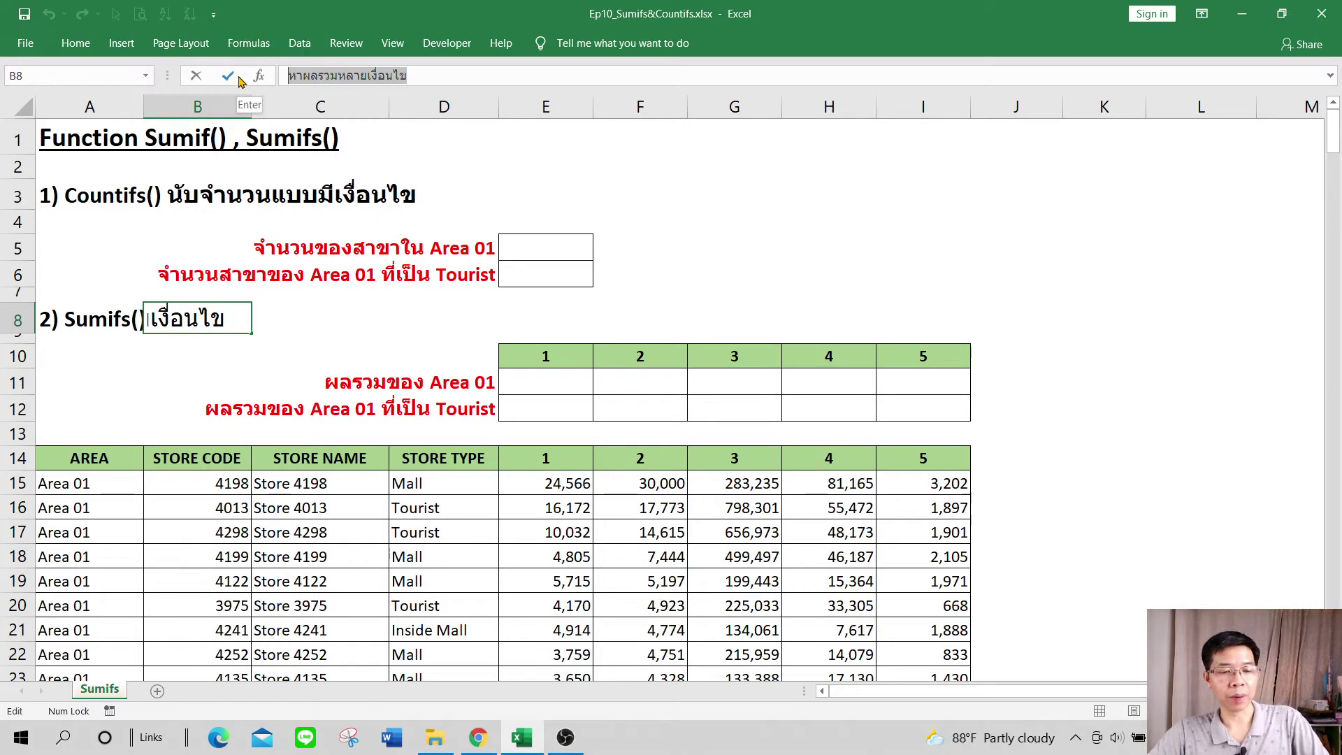
key(BackSpace)
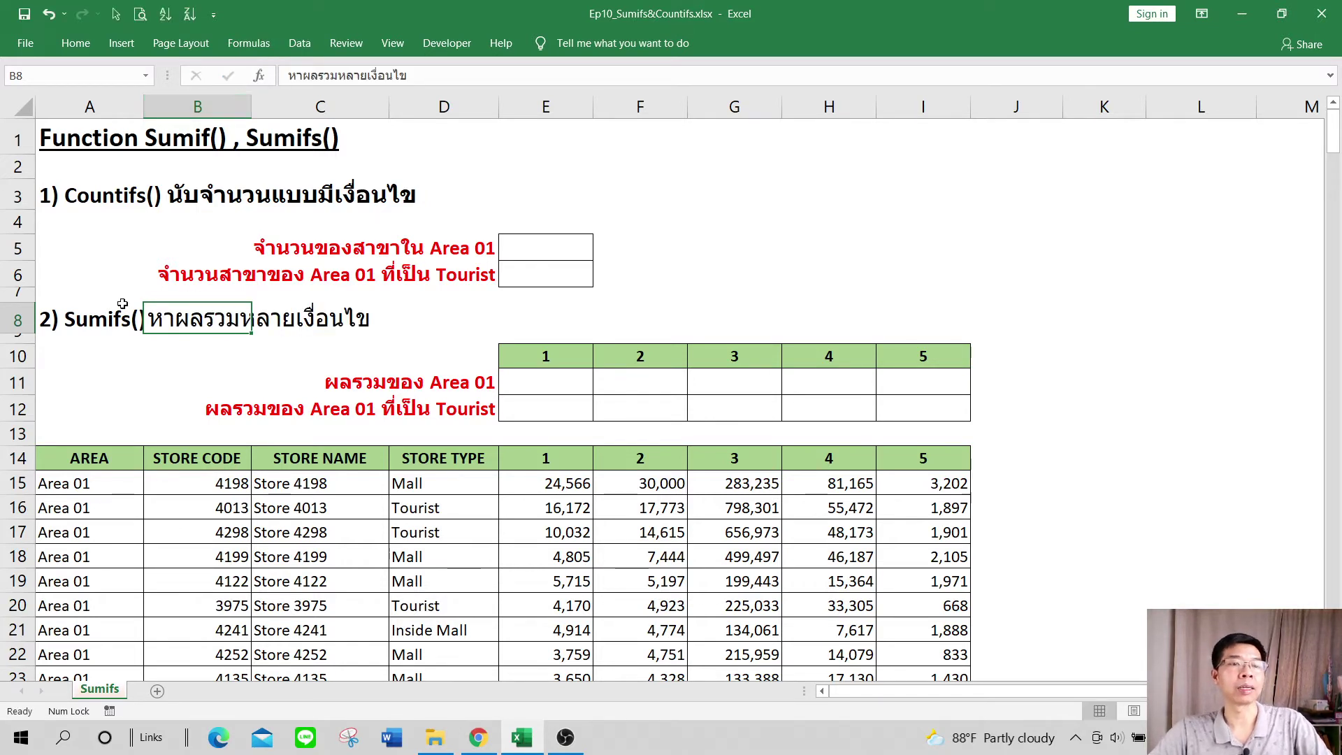
- Append it to A8 as '2) Sumifs() หาผลรวมหลายเงื่อนไข' and clear B8
click(70, 318)
click(386, 75)
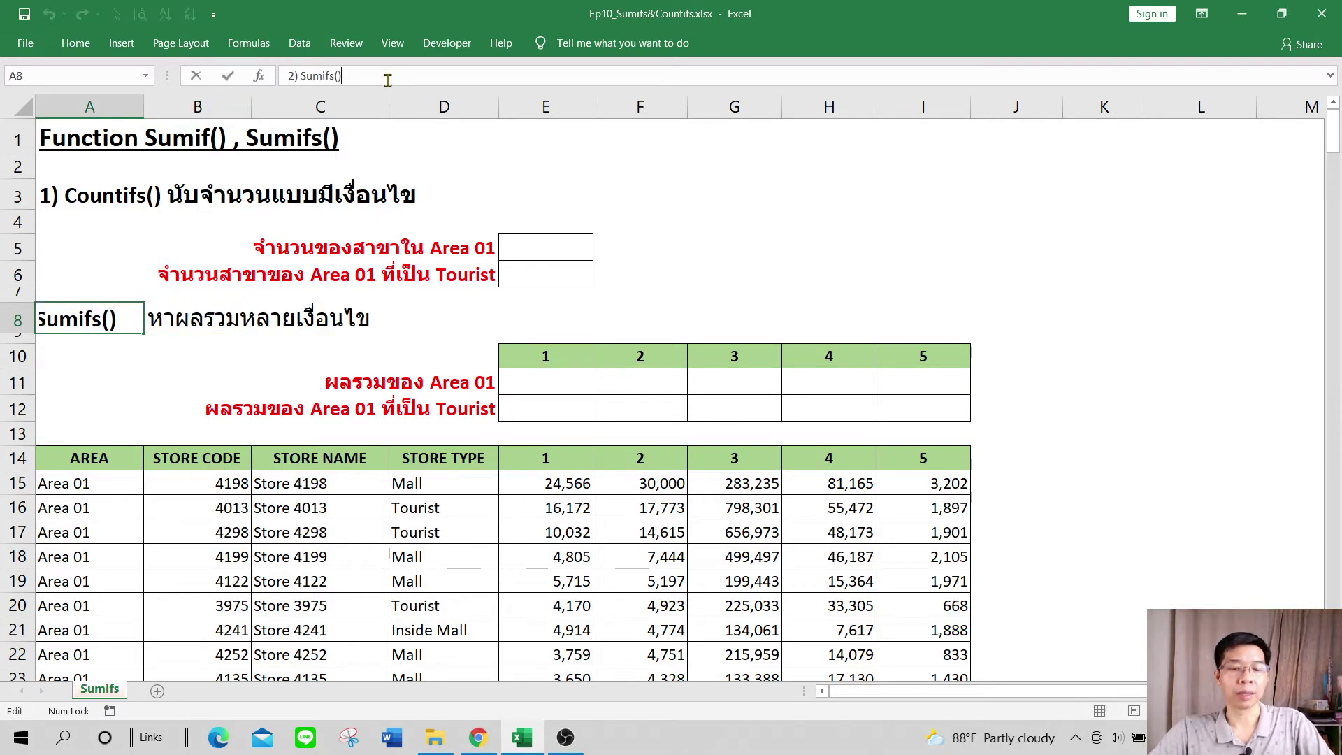
key(ctrl+v)
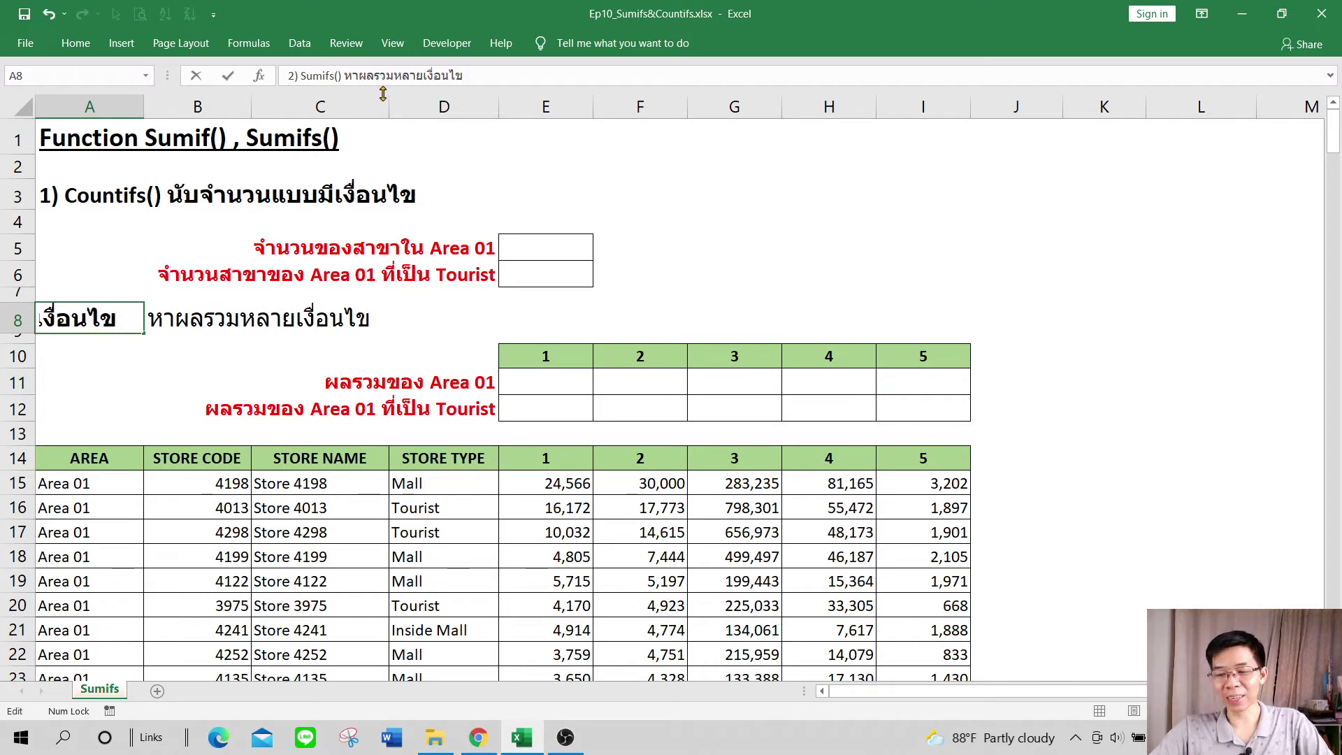
key(Escape)
click(171, 326)
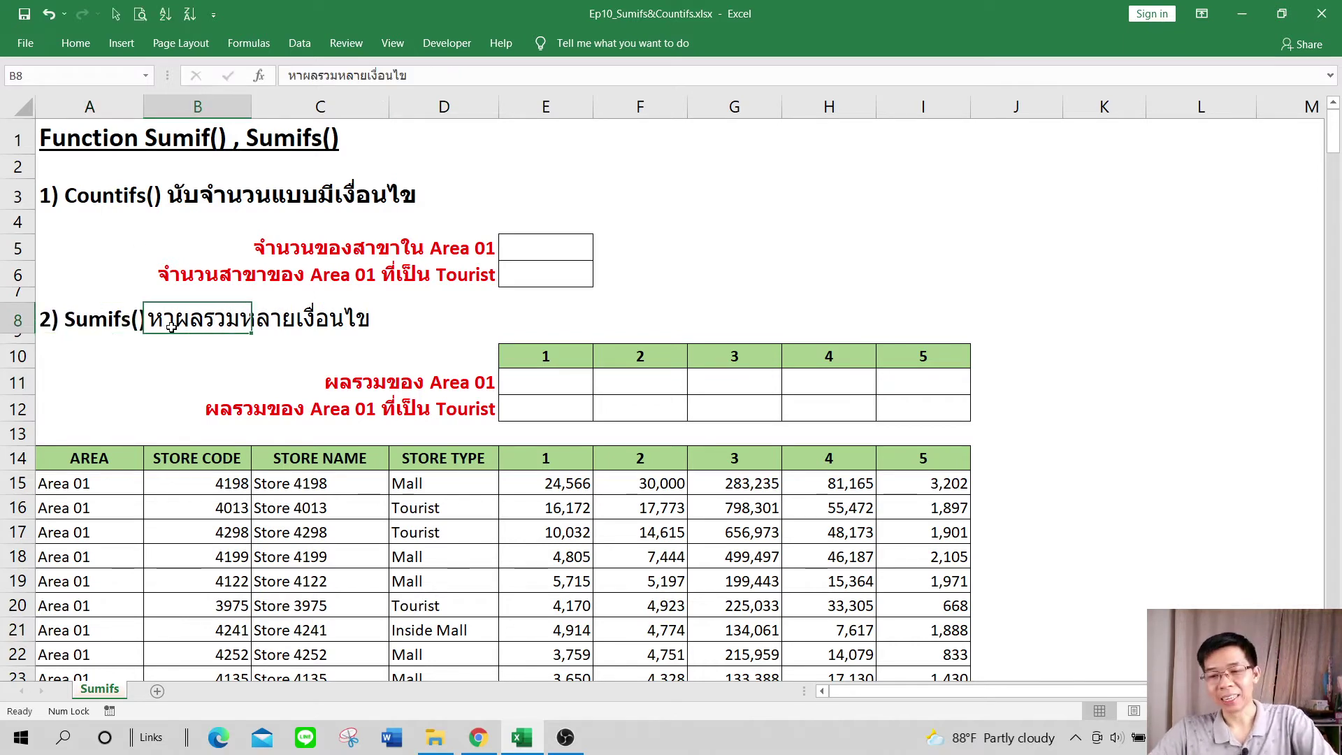
key(Delete)
click(828, 274)
click(1106, 420)
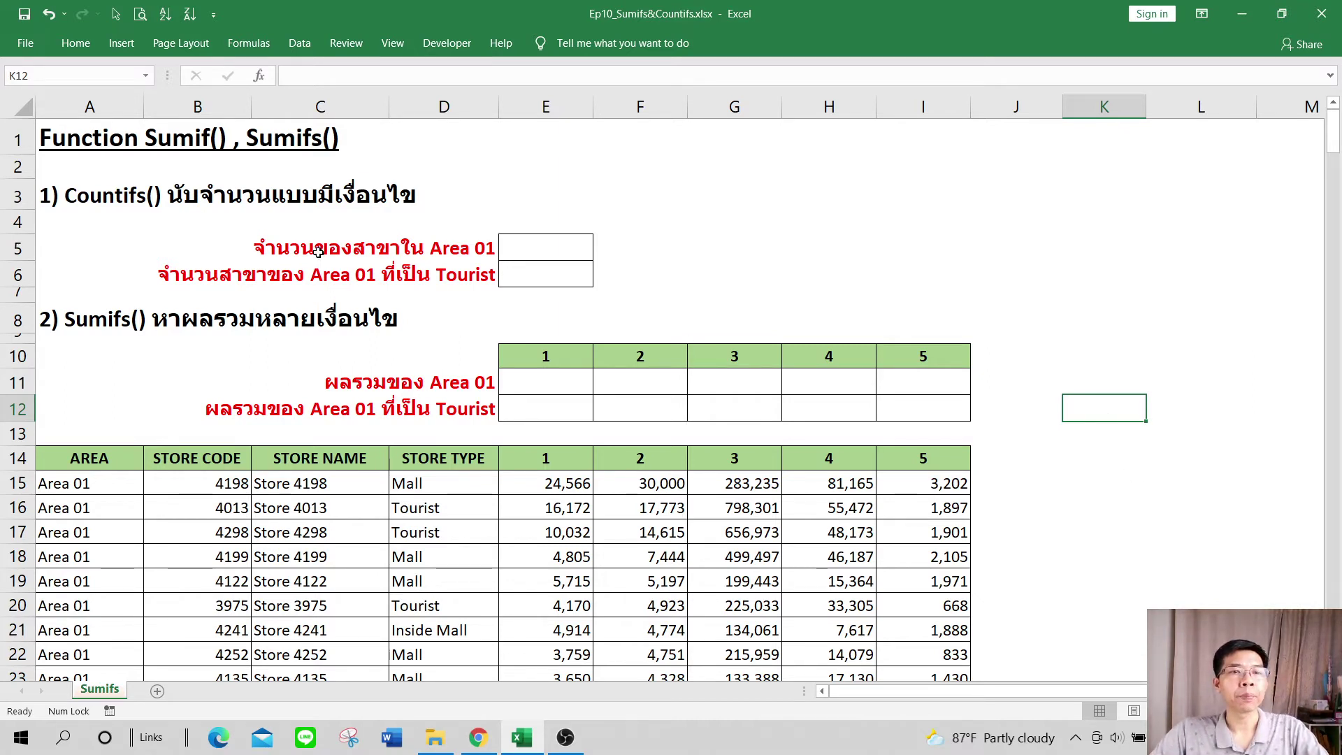
click(70, 197)
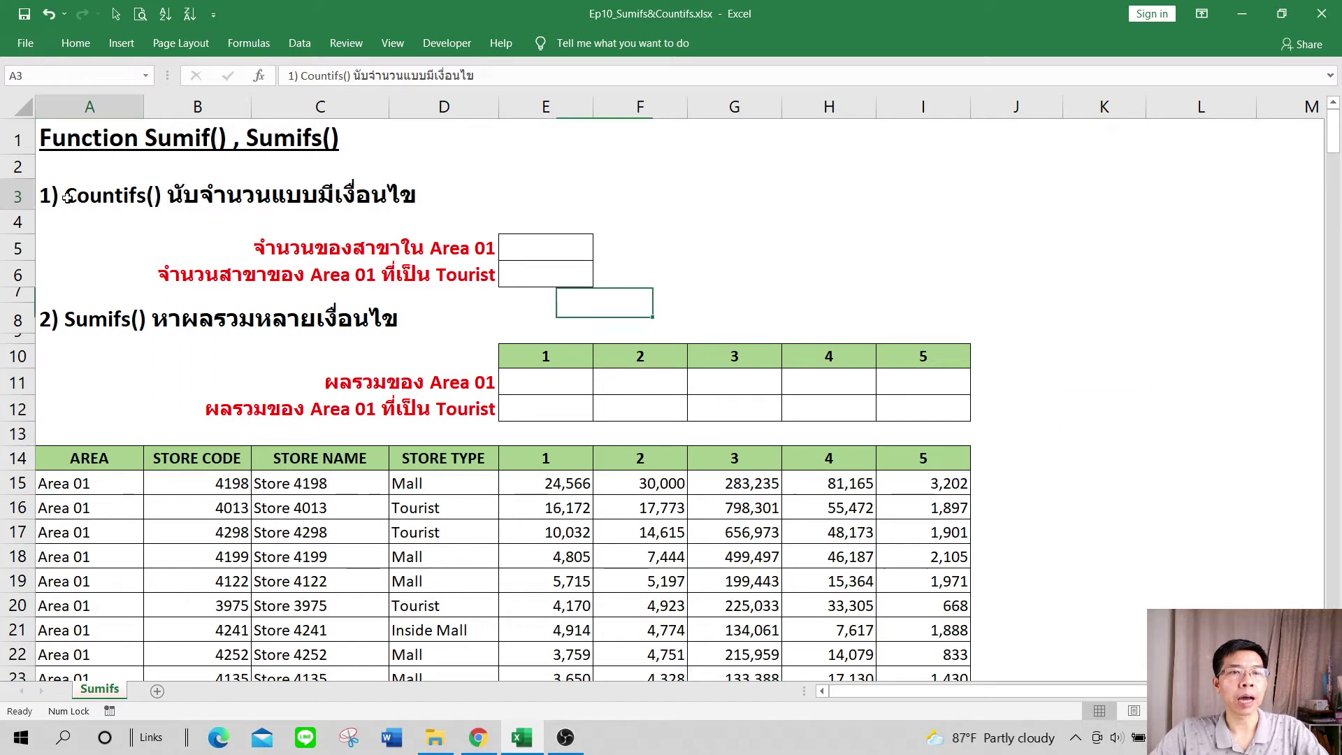
click(65, 308)
click(738, 251)
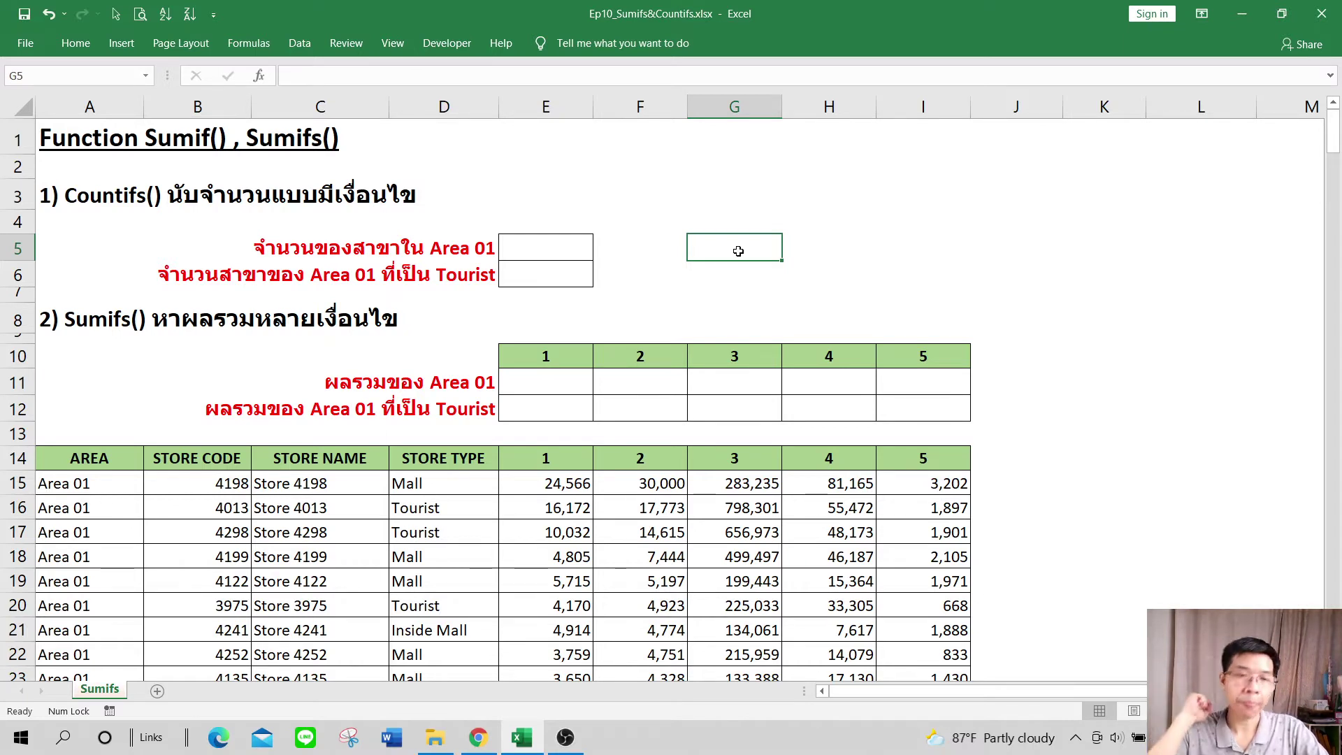
scroll(947, 318, down, 2)
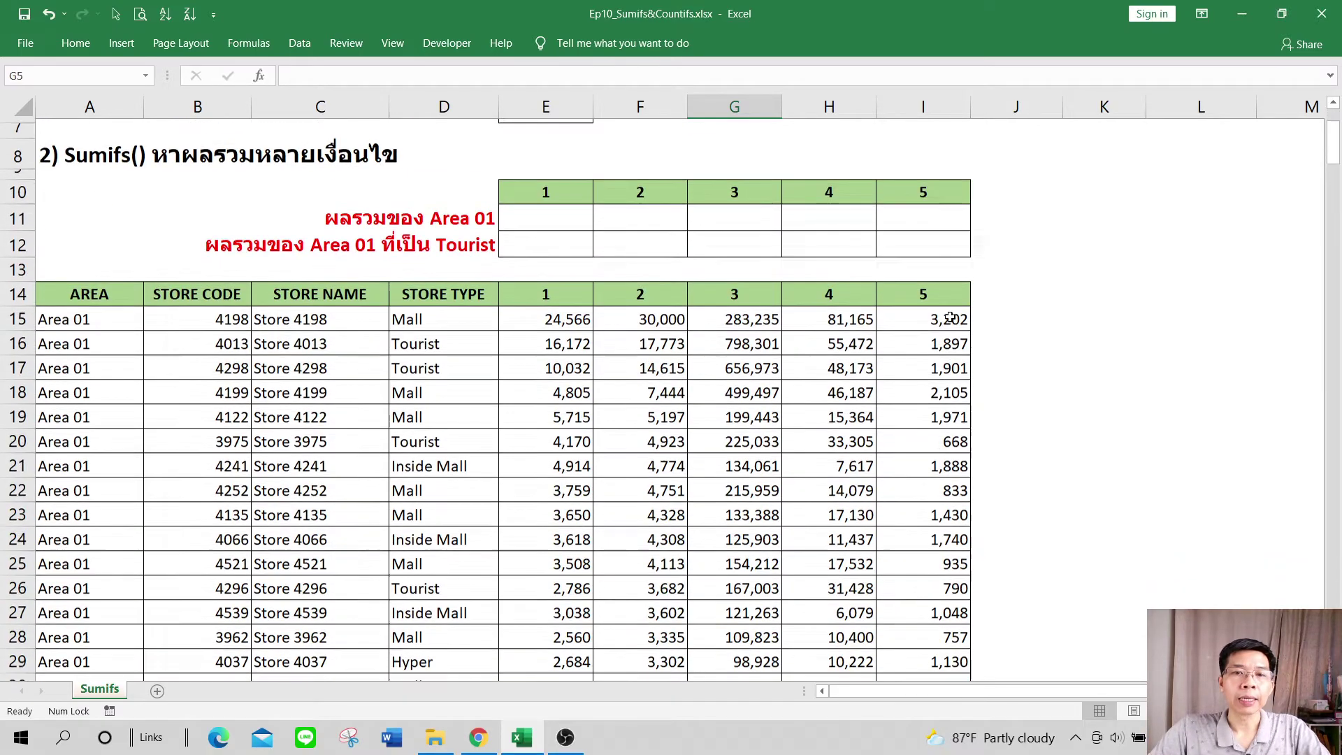
scroll(947, 317, down, 2)
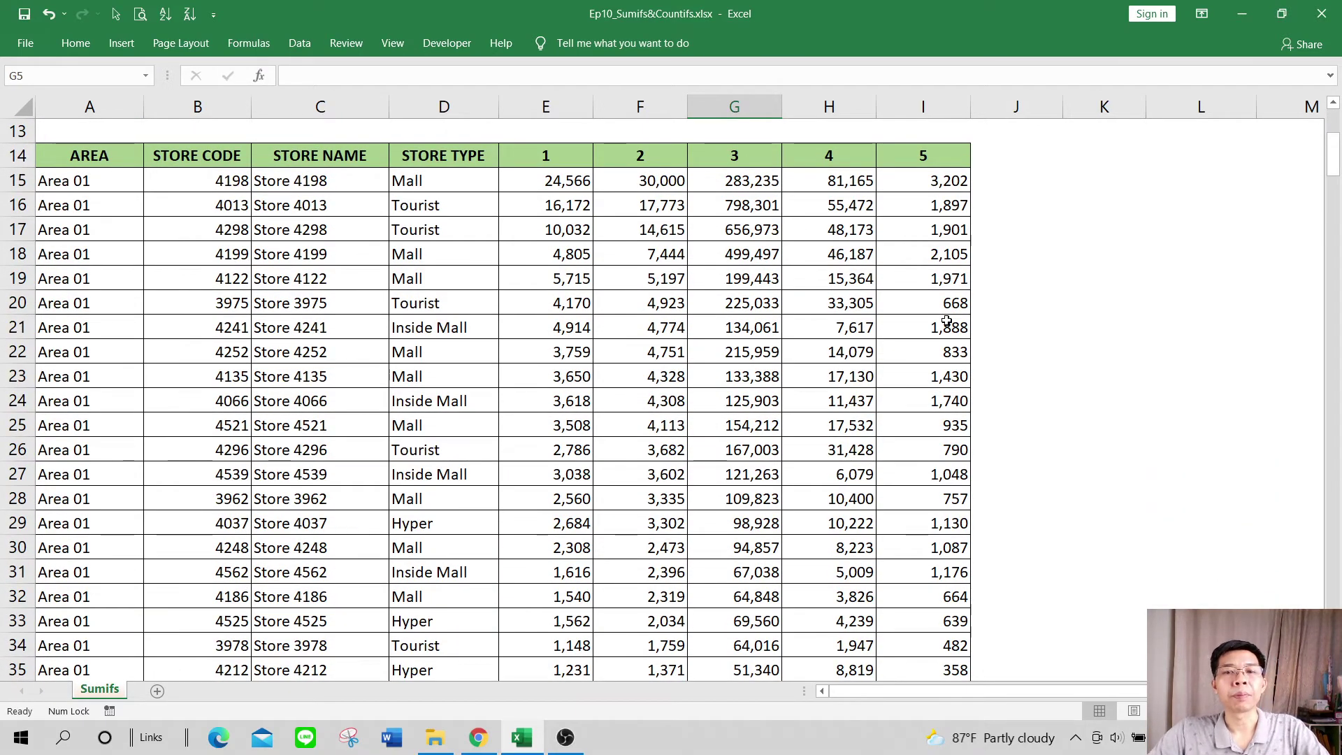
scroll(947, 320, down, 2)
scroll(947, 318, up, 3)
click(116, 259)
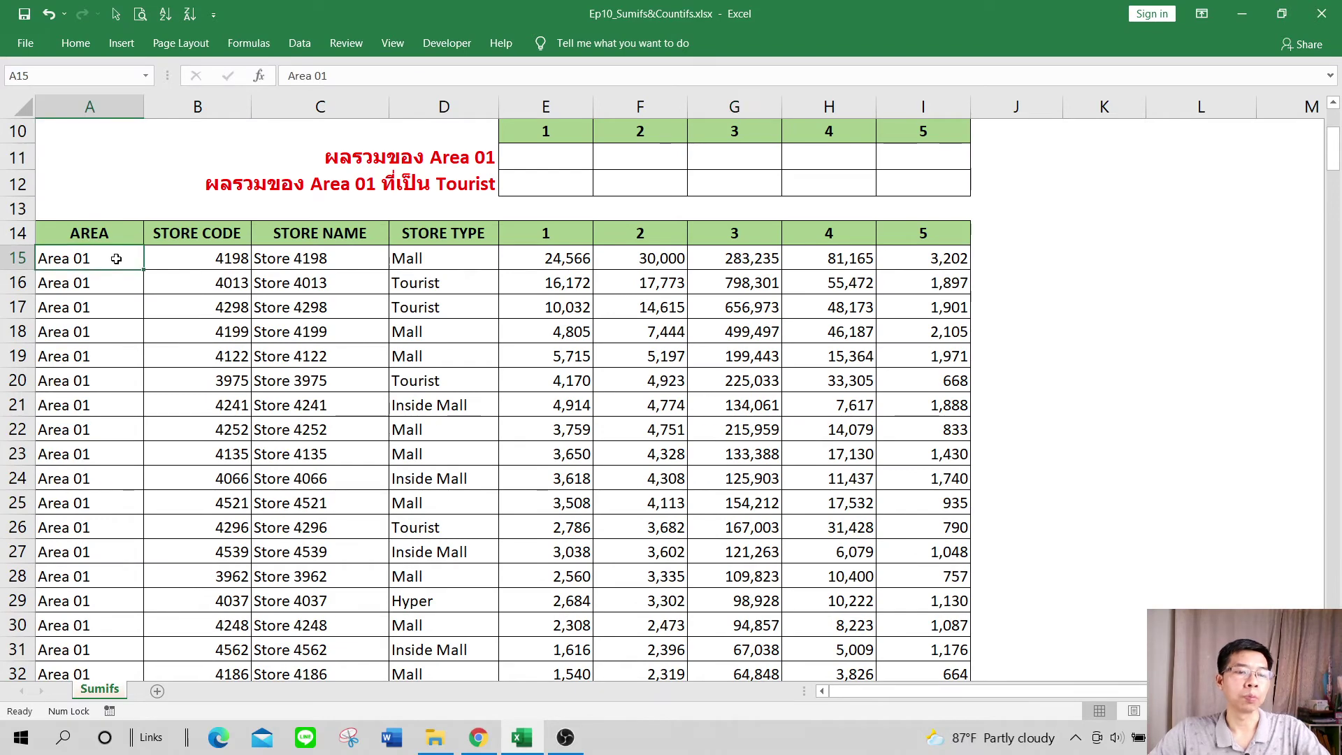
key(ctrl+Down)
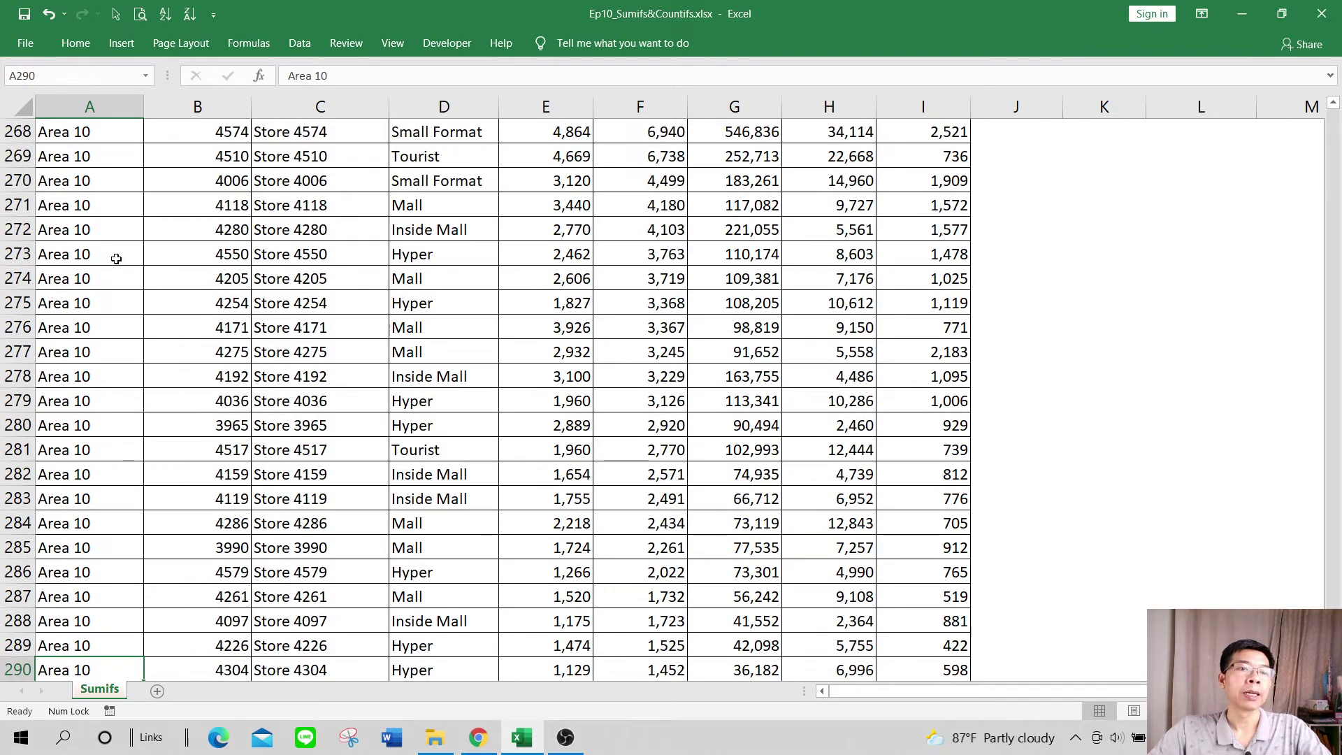
key(ctrl+Up)
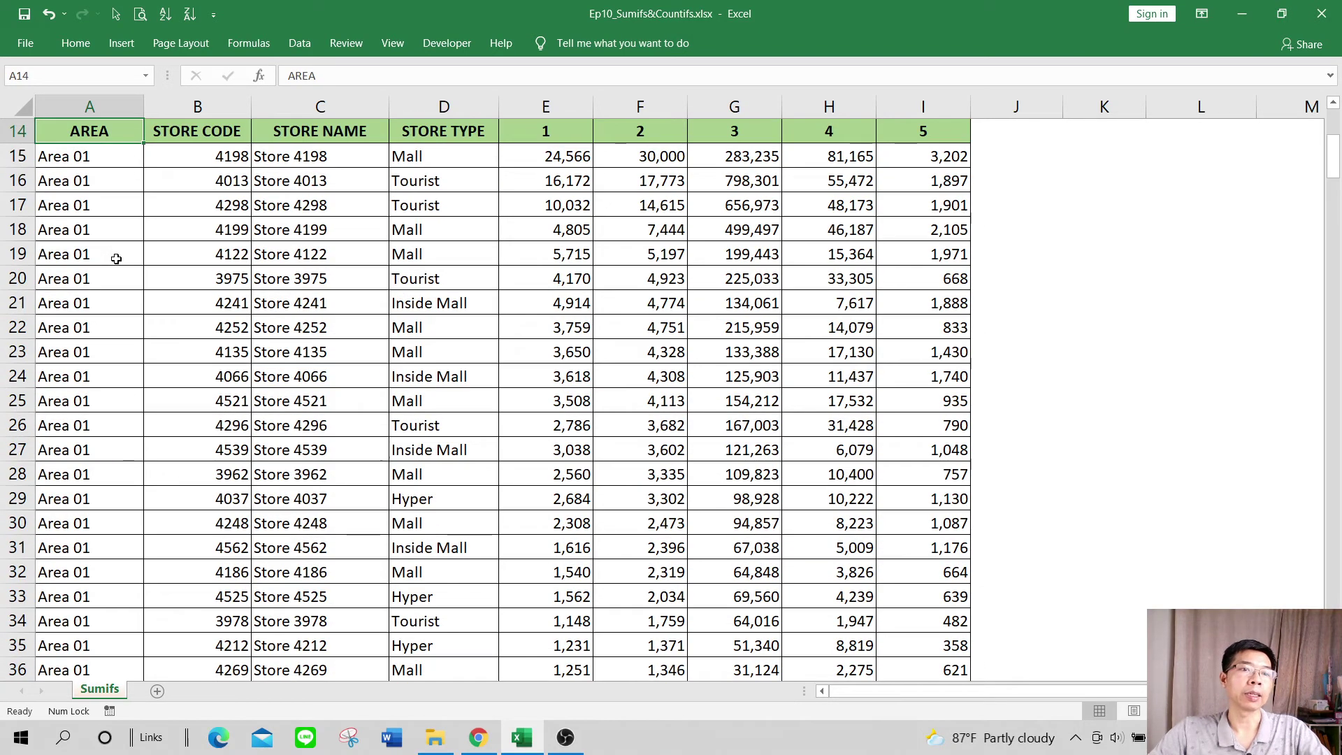
click(116, 258)
click(126, 367)
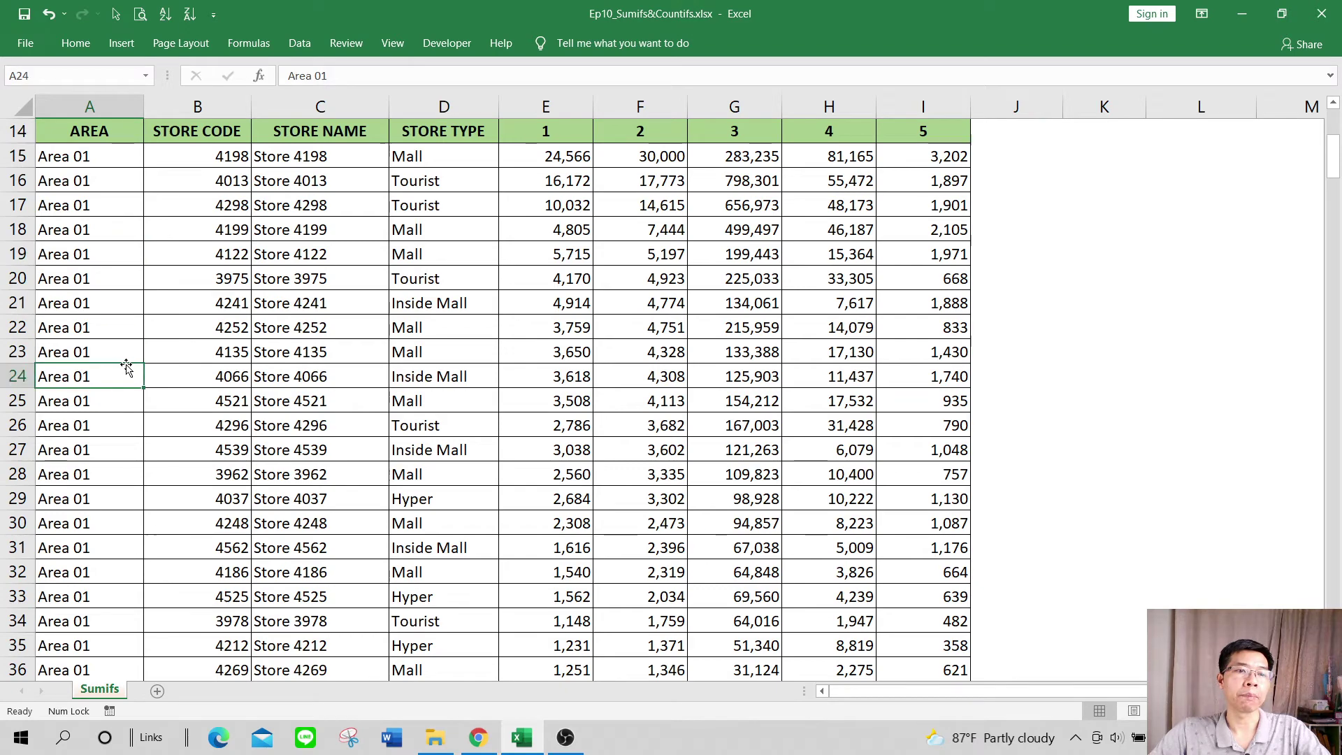
click(106, 149)
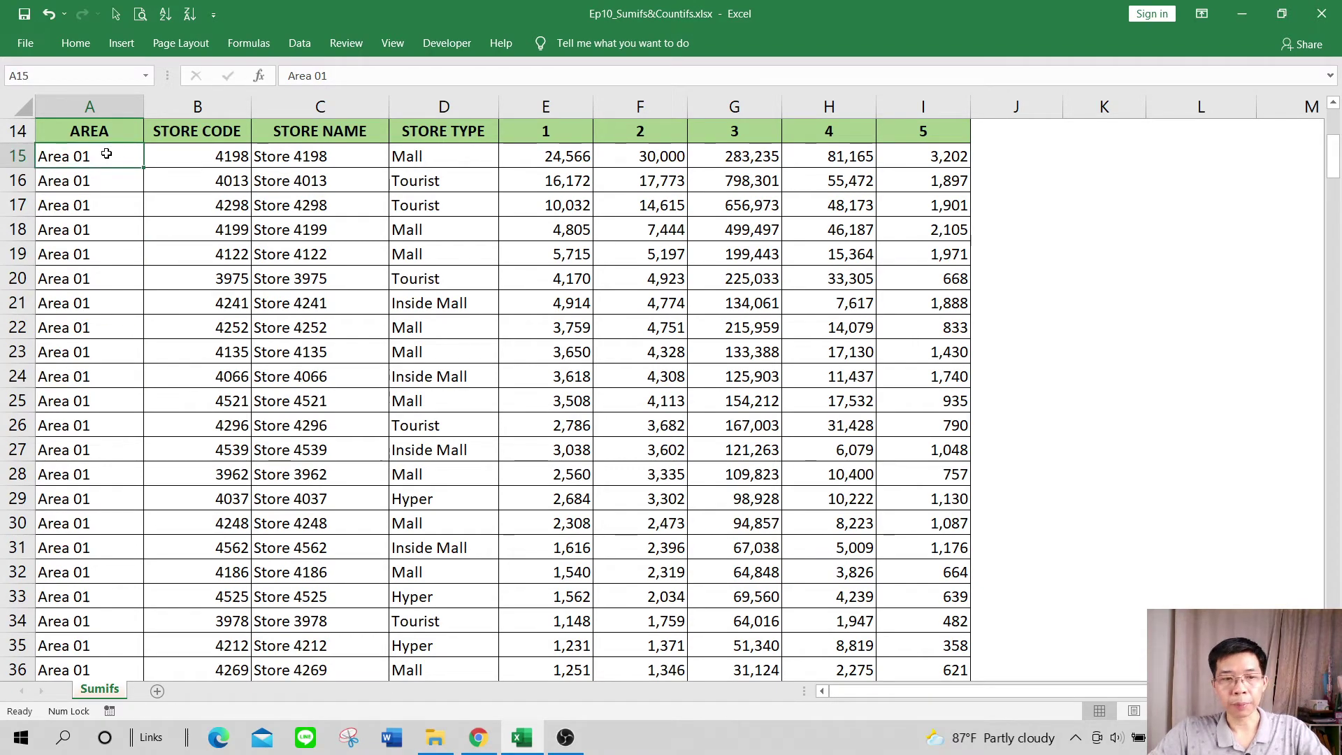
key(ctrl+shift+Down)
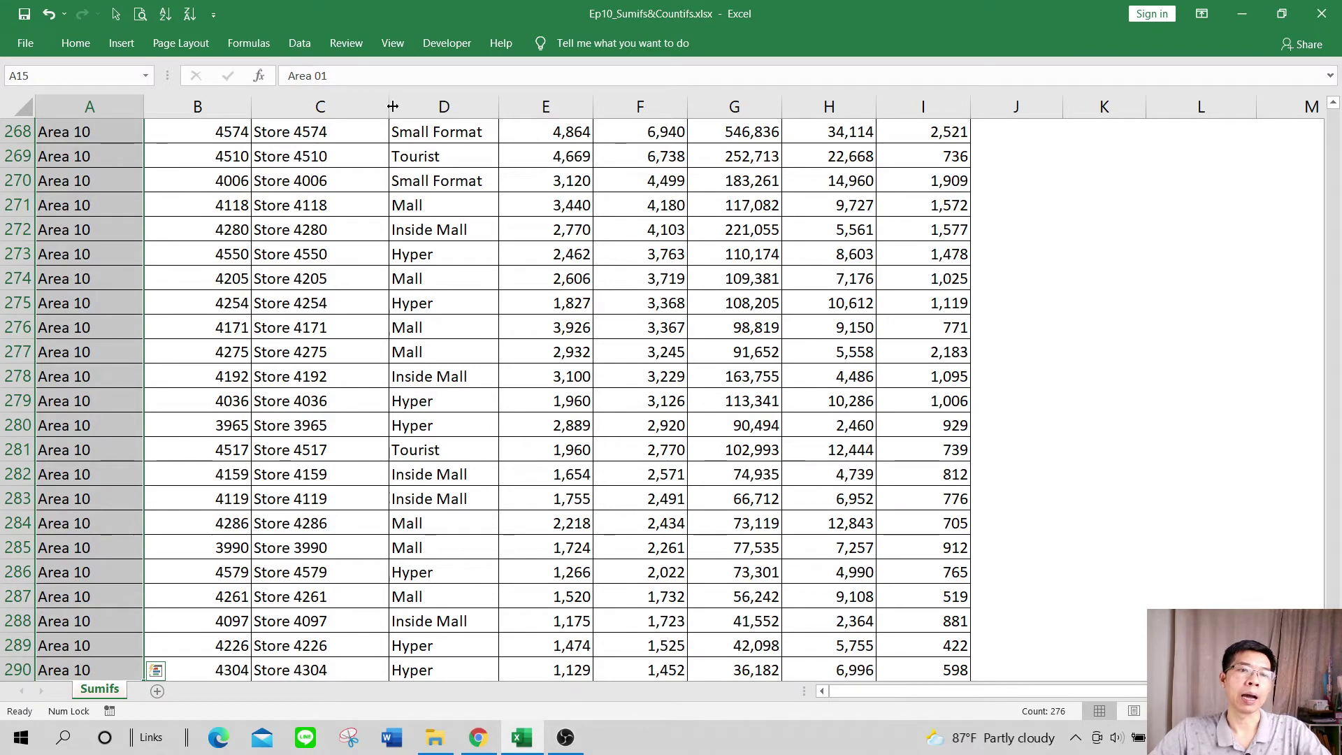
click(253, 392)
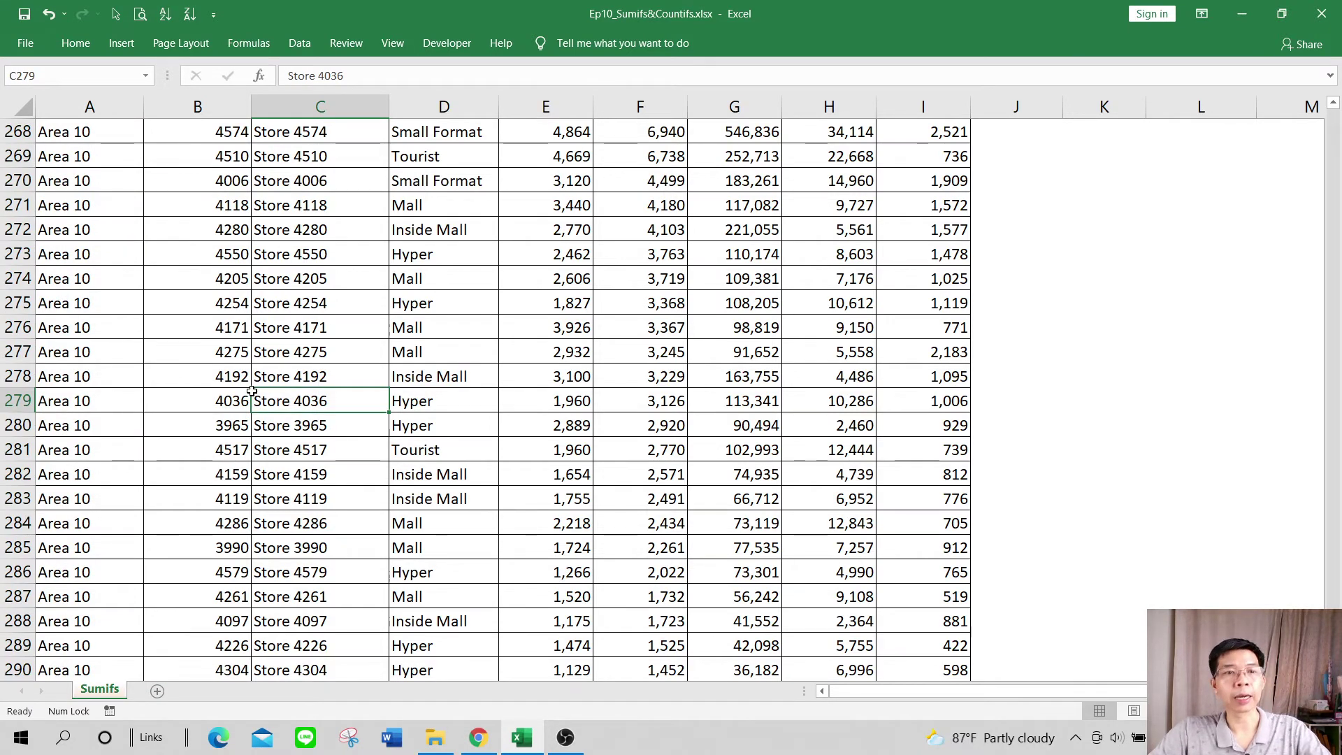
key(ctrl+Up)
scroll(280, 379, up, 5)
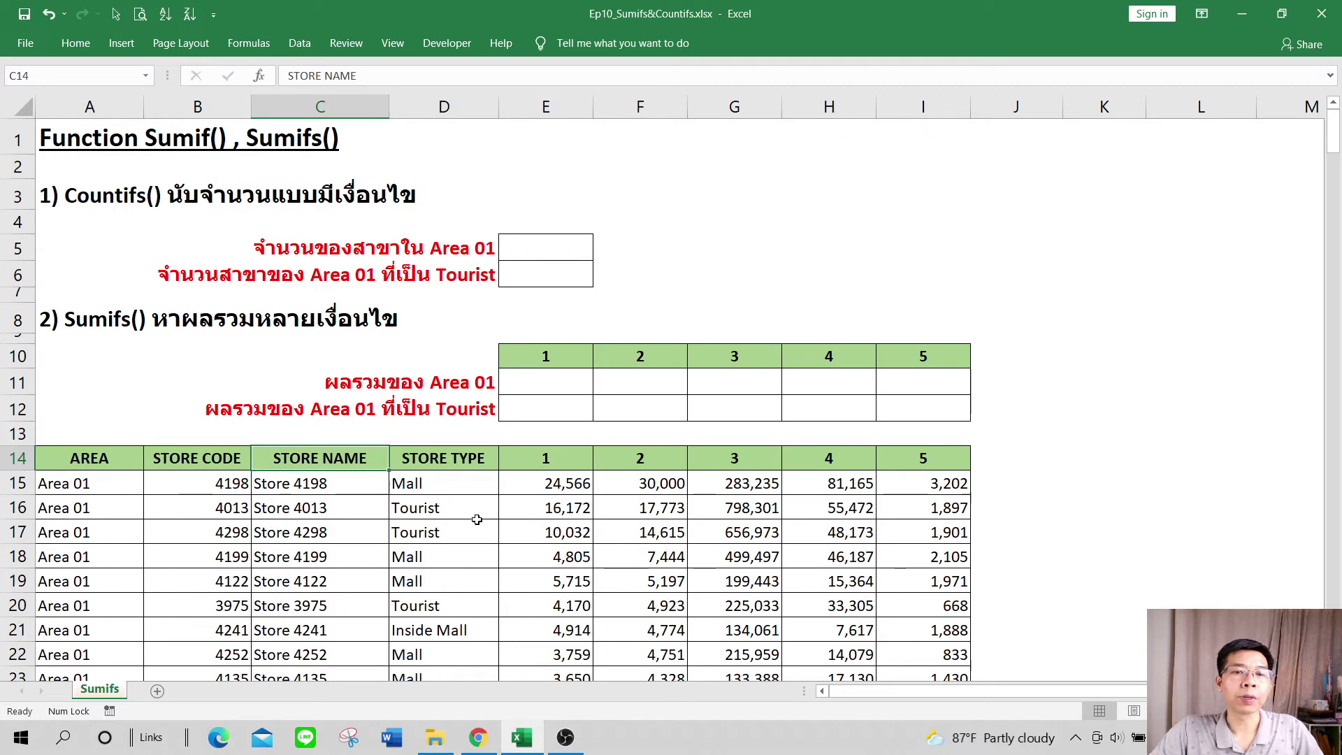
scroll(481, 500, down, 1)
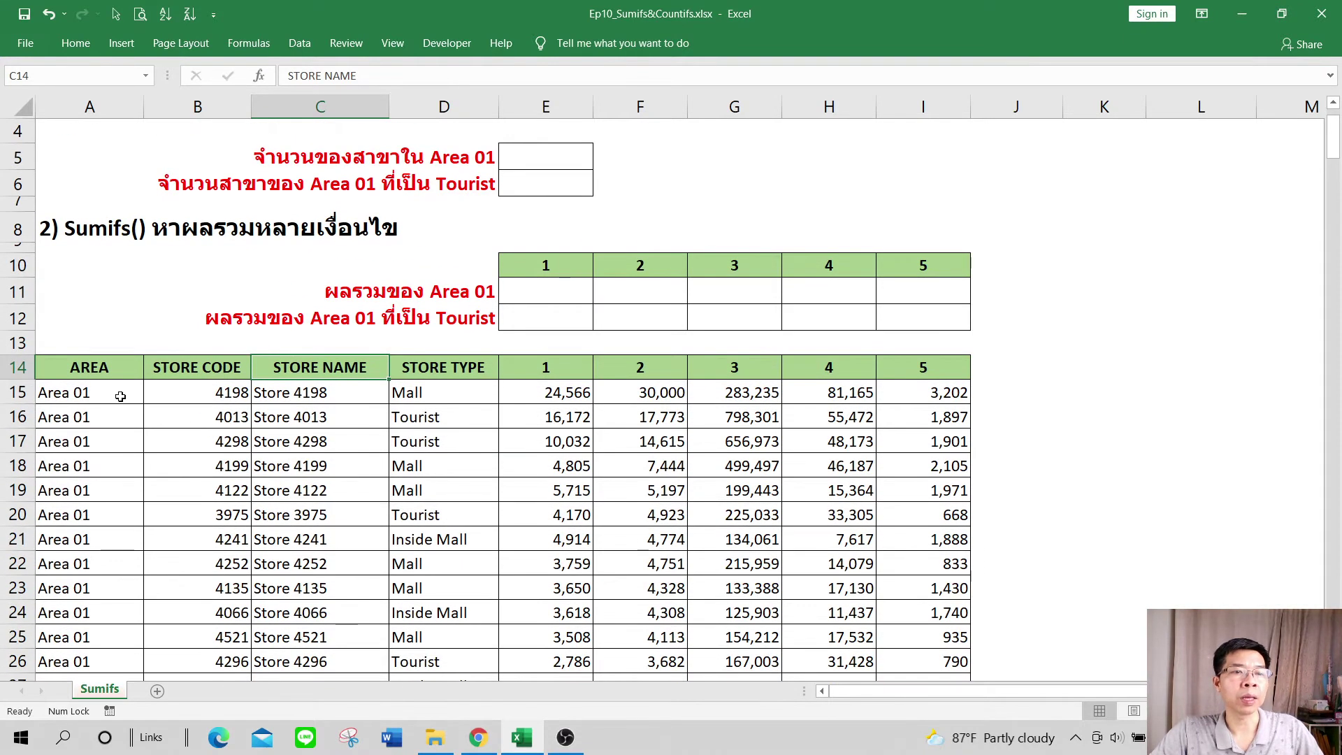
drag(120, 397, 105, 490)
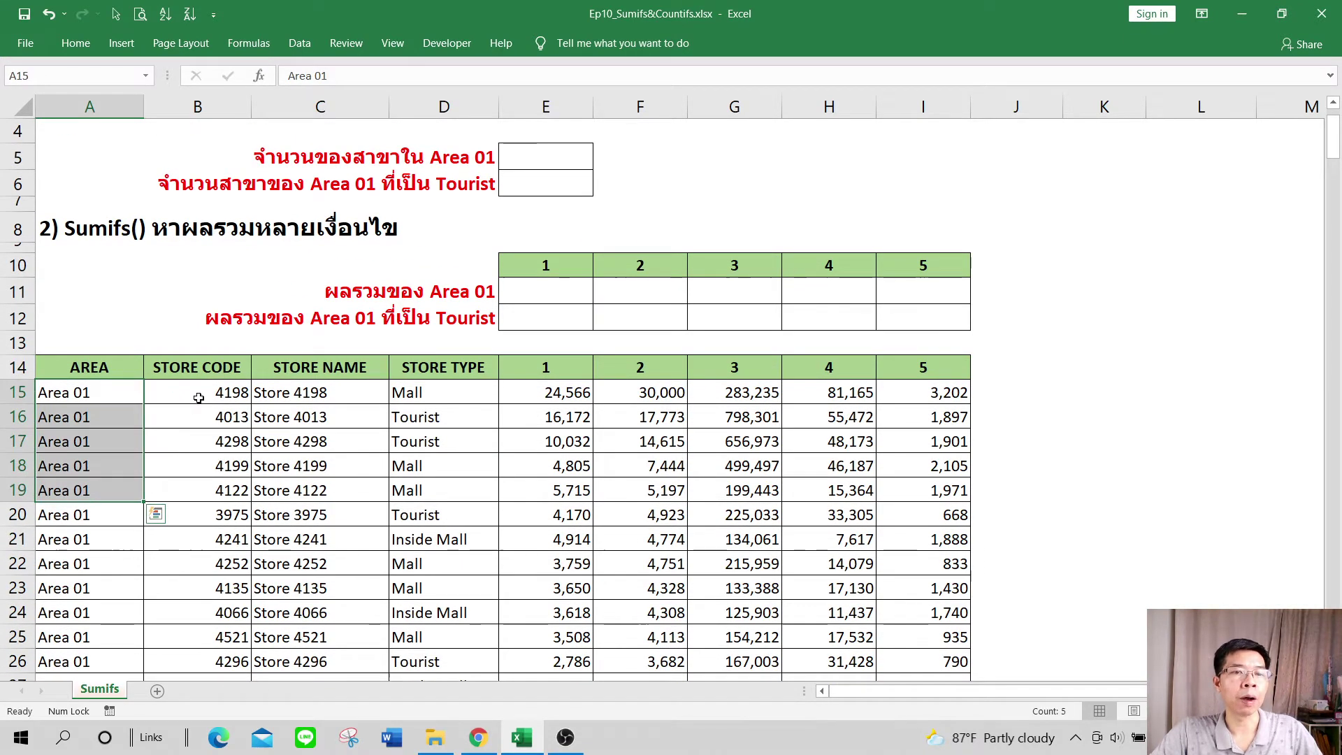
mouse_move(198, 398)
mouse_down()
mouse_move(180, 515)
mouse_move(196, 563)
mouse_up()
drag(345, 391, 341, 499)
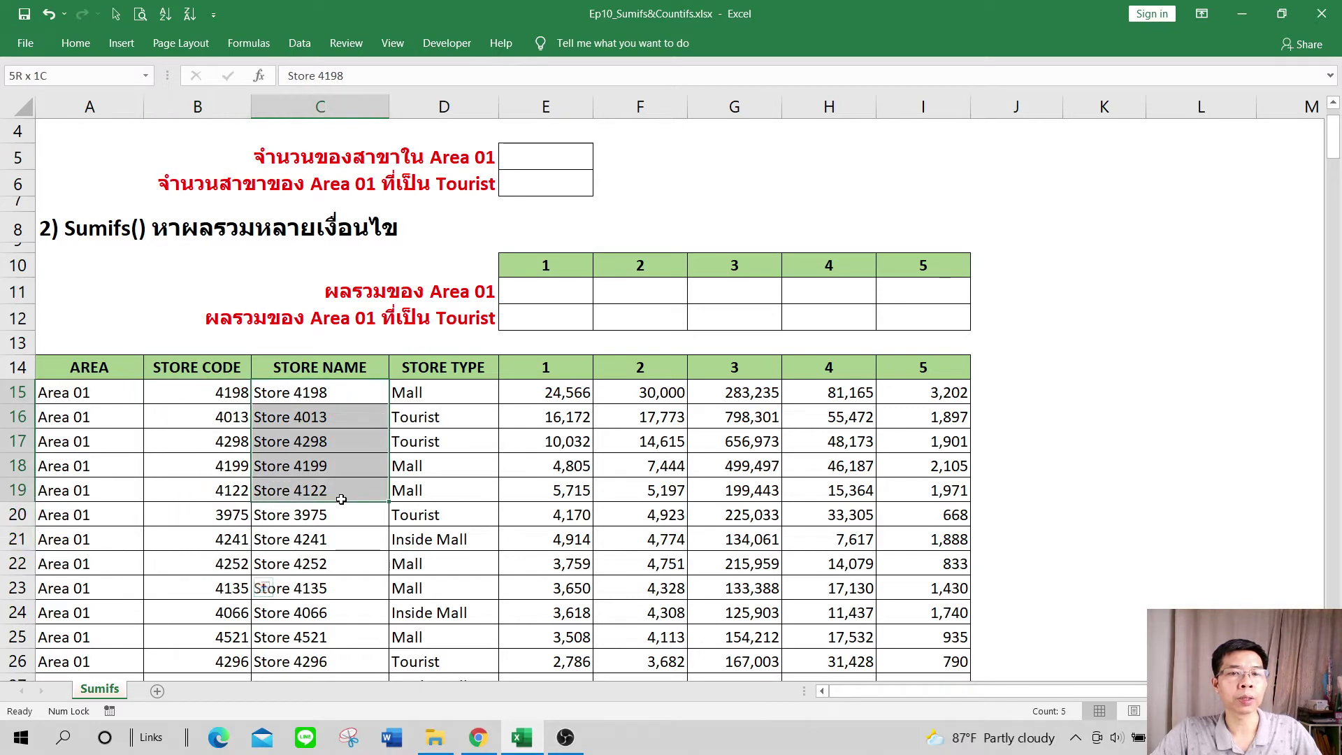
drag(419, 393, 451, 548)
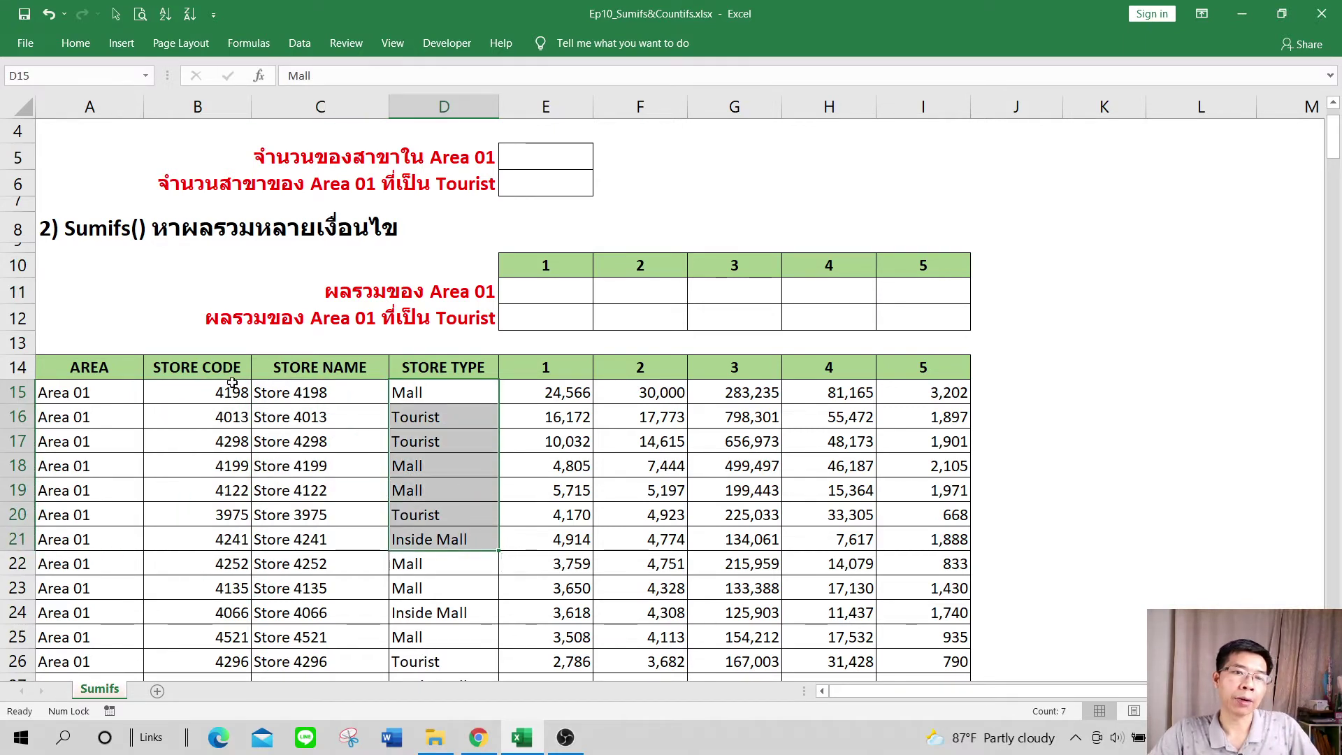
drag(233, 383, 391, 392)
click(401, 395)
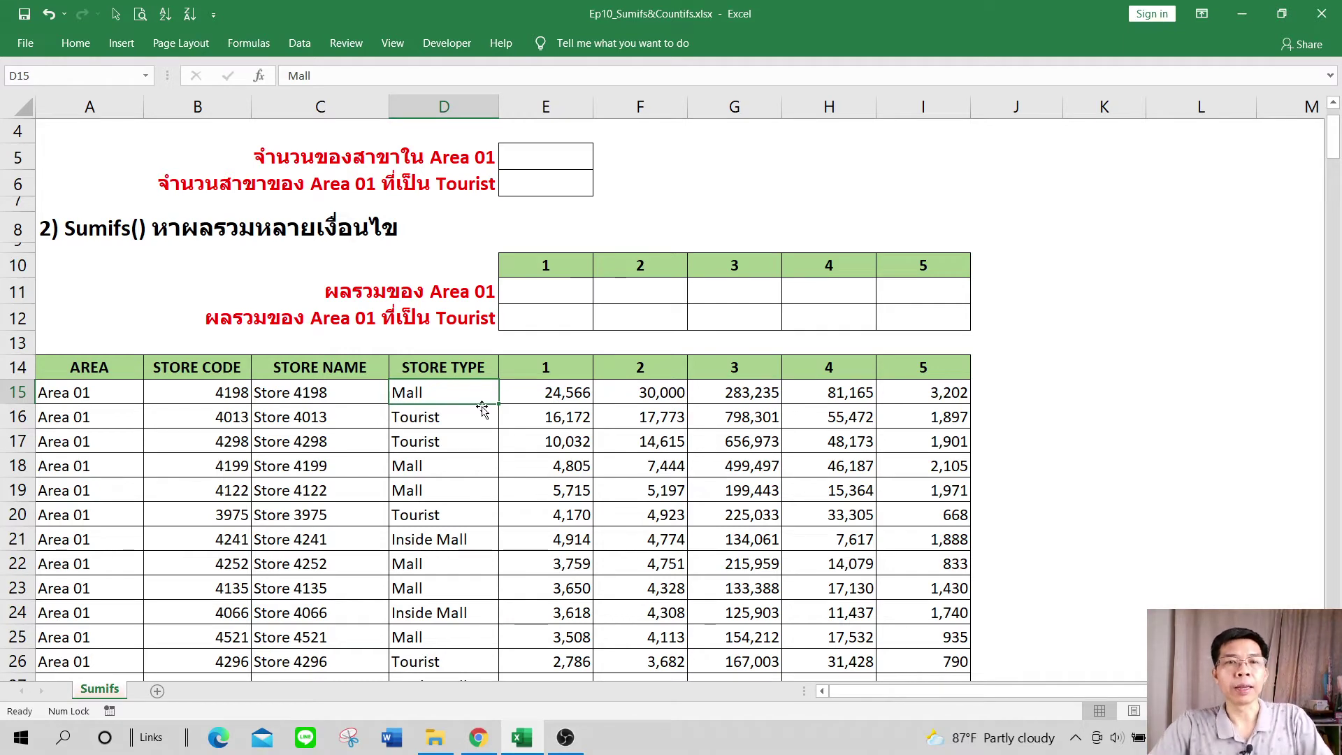
scroll(640, 308, up, 1)
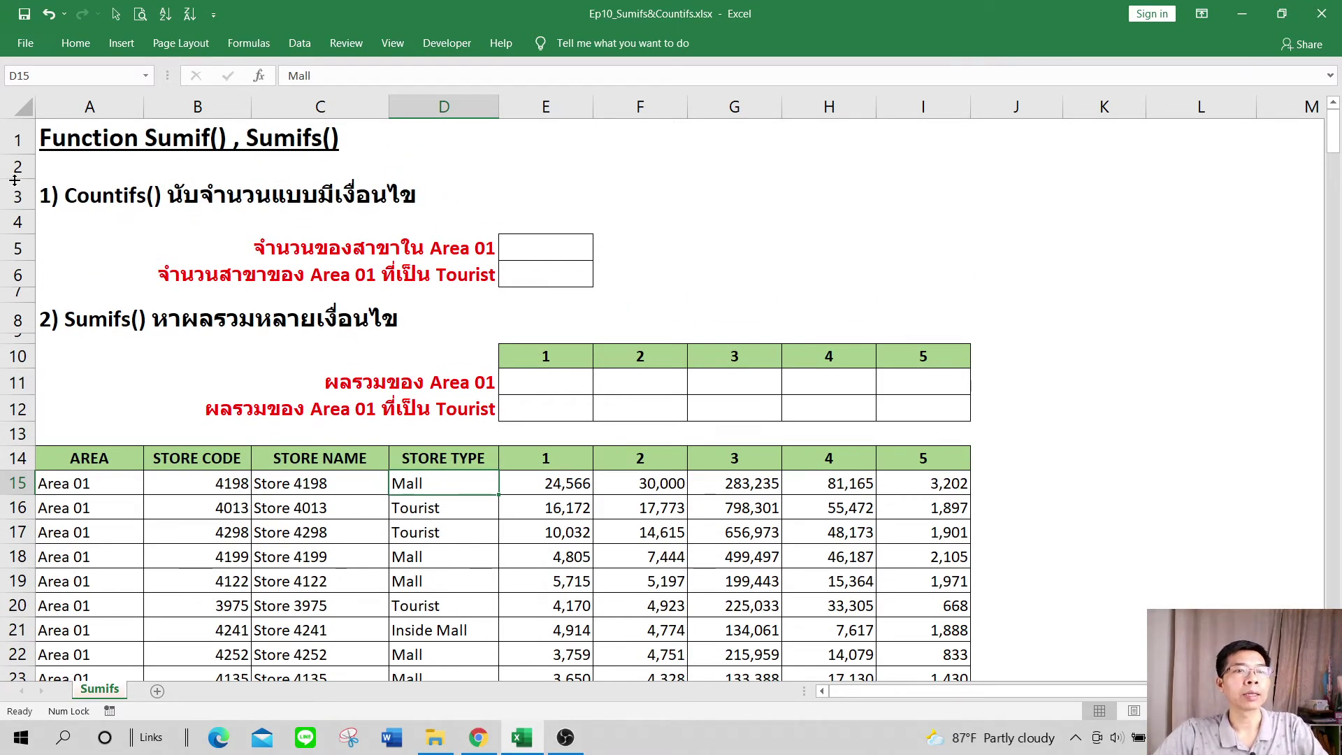
- Shrink blank spacer rows 2, 4, 7 and 13 to thin gaps
drag(15, 181, 15, 164)
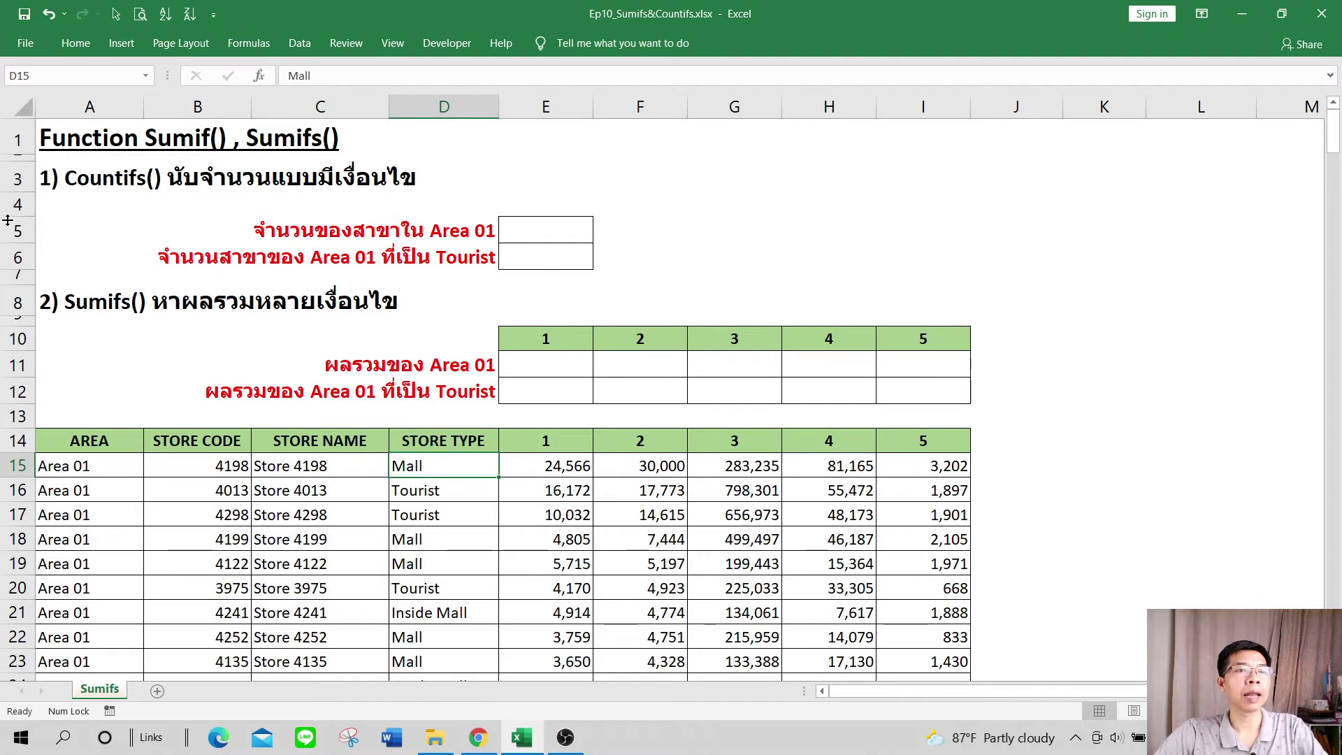
drag(8, 218, 7, 201)
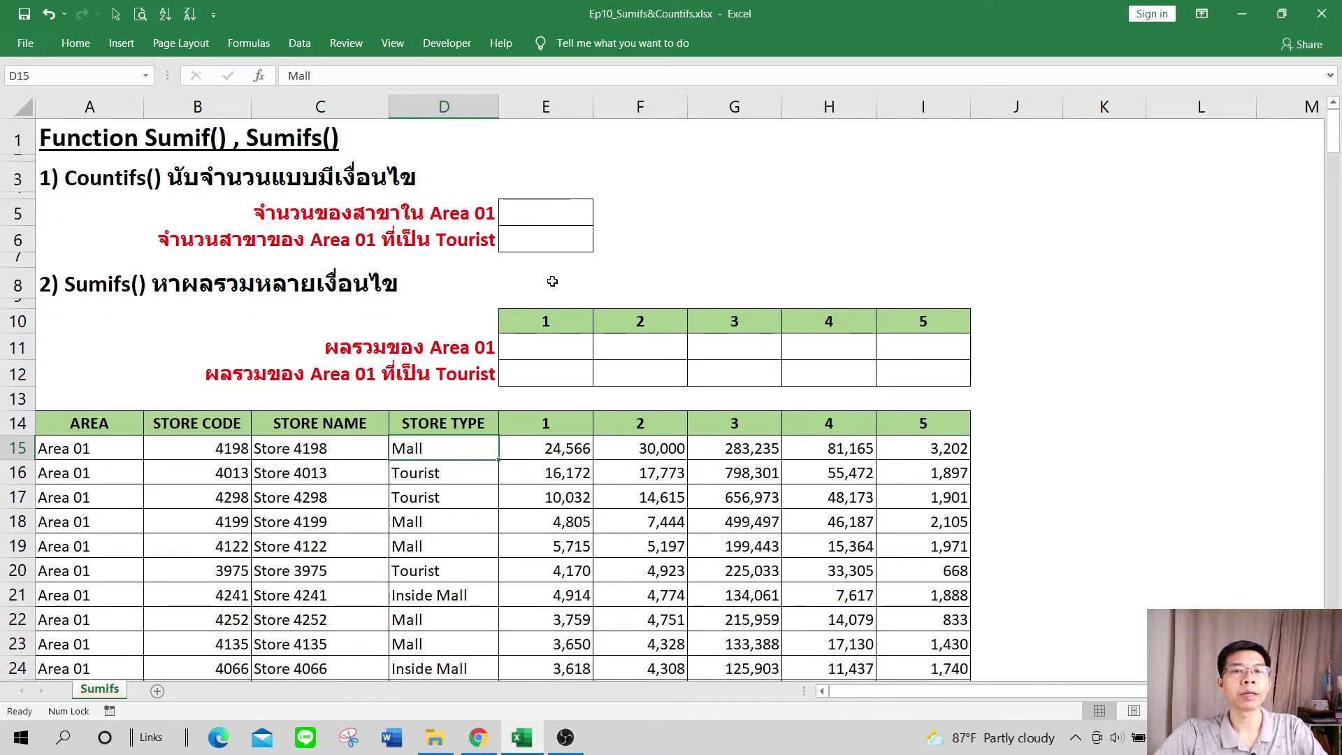
drag(14, 268, 14, 295)
drag(20, 397, 20, 384)
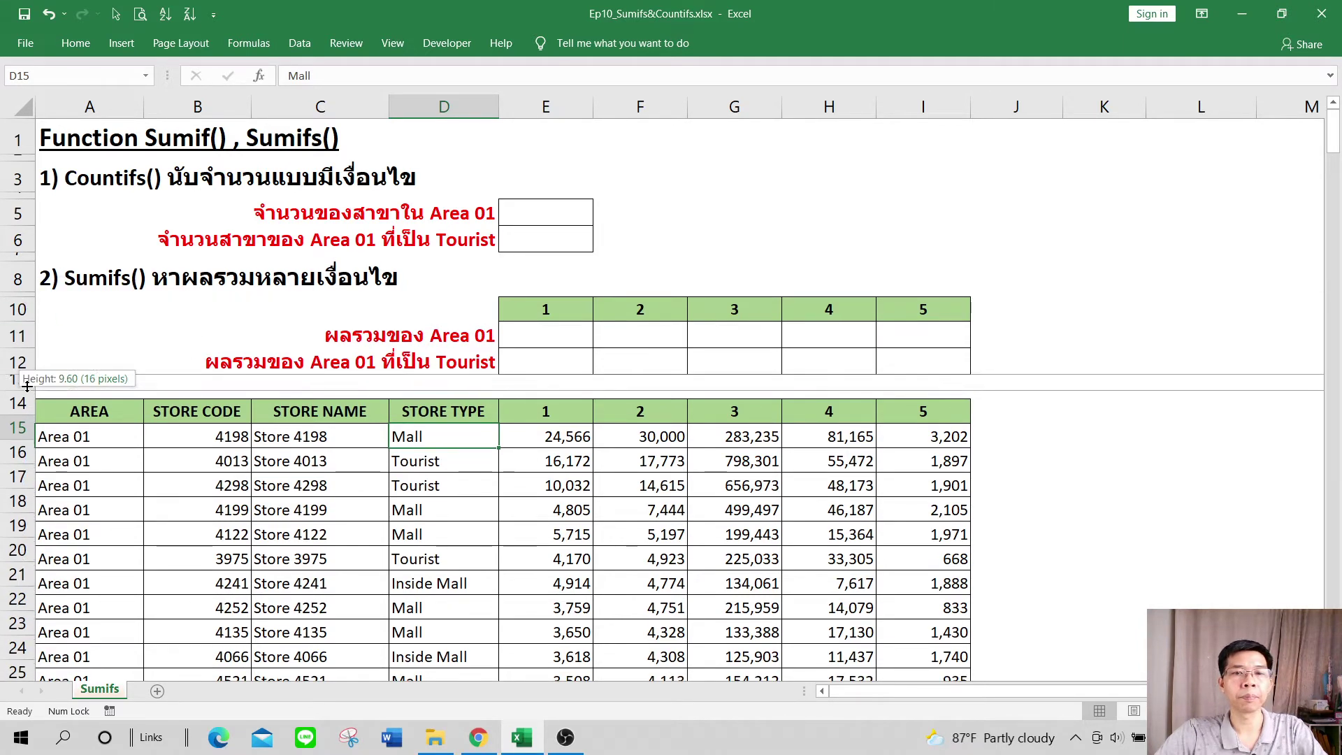
- Select cell E15 as the point to freeze panes at
click(929, 472)
click(1118, 508)
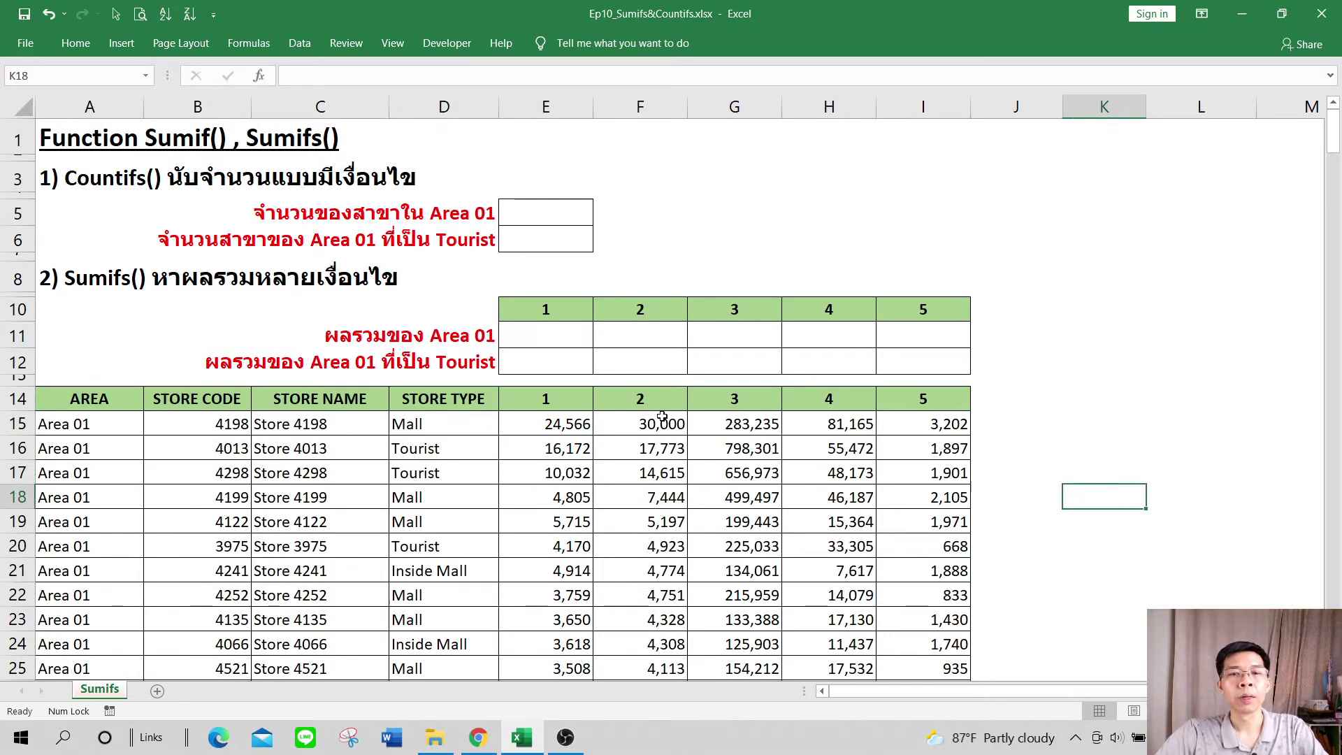
click(567, 422)
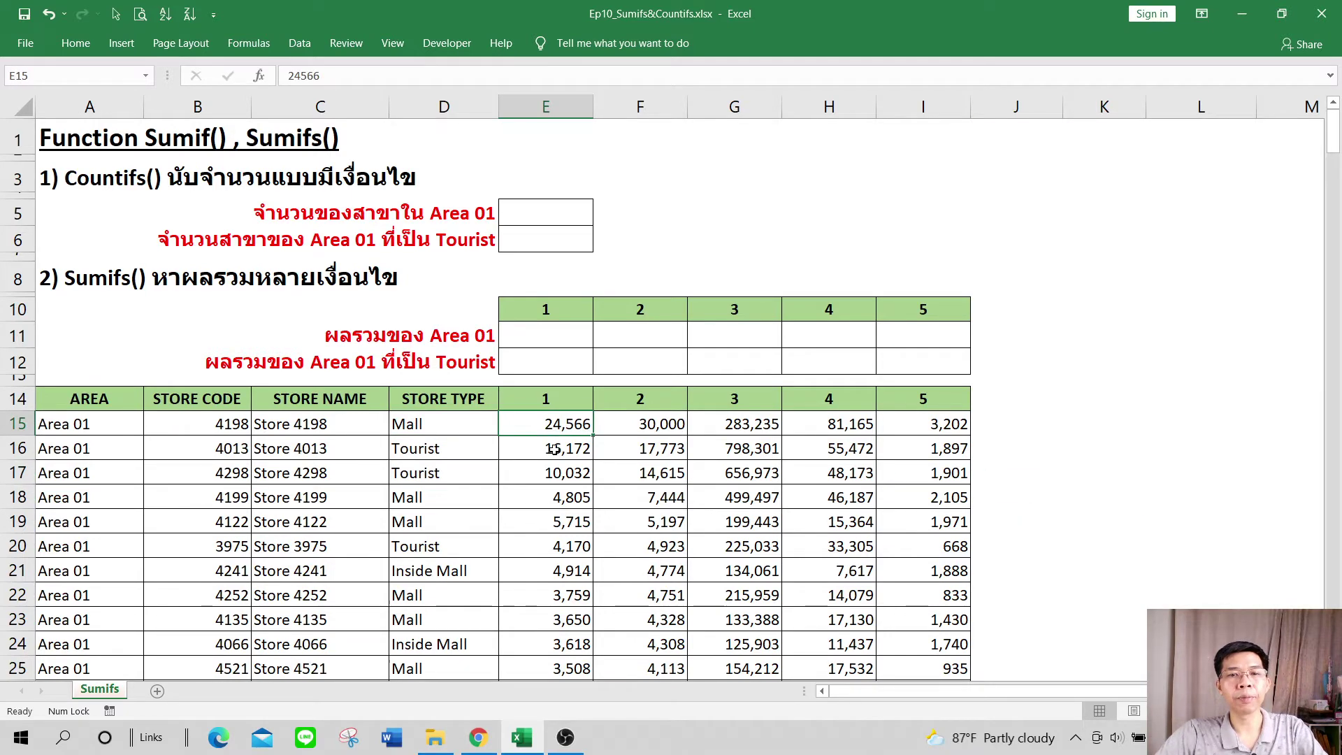
click(552, 449)
click(551, 428)
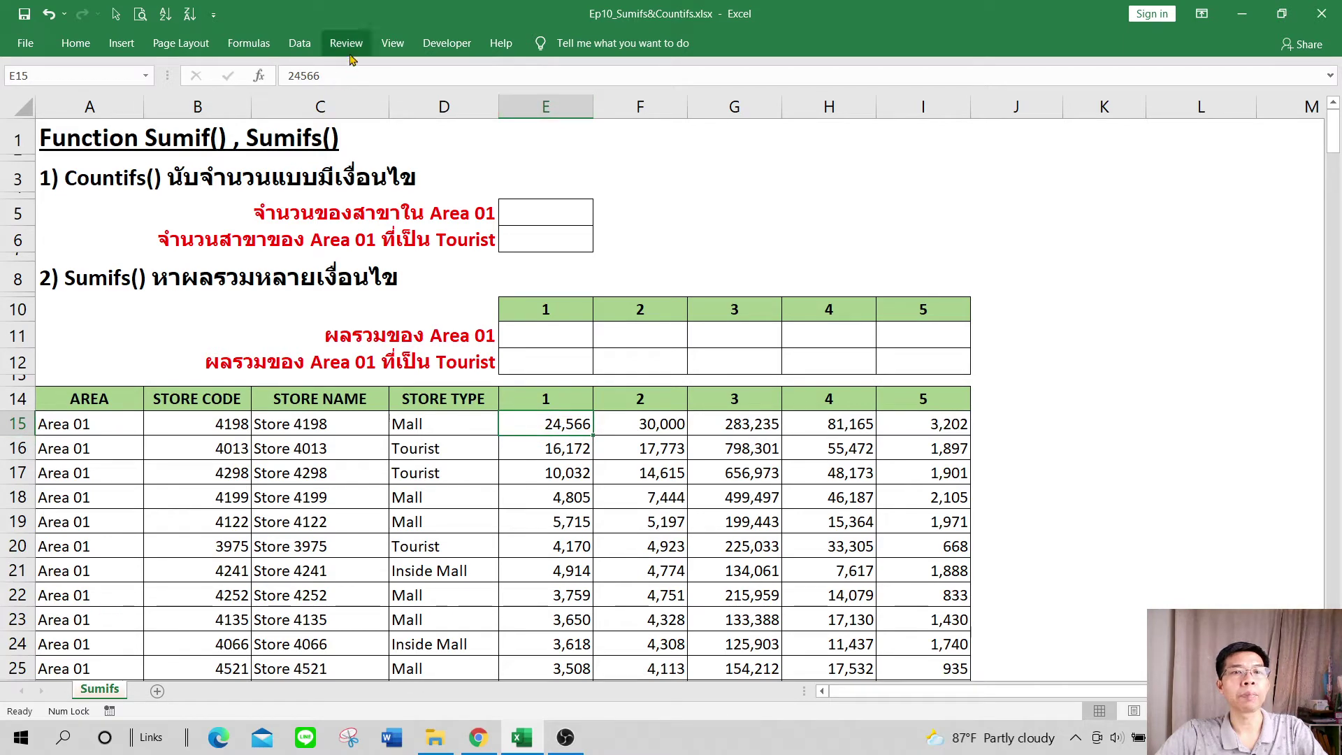
- Freeze panes at E15 and scroll down through the store list
click(393, 45)
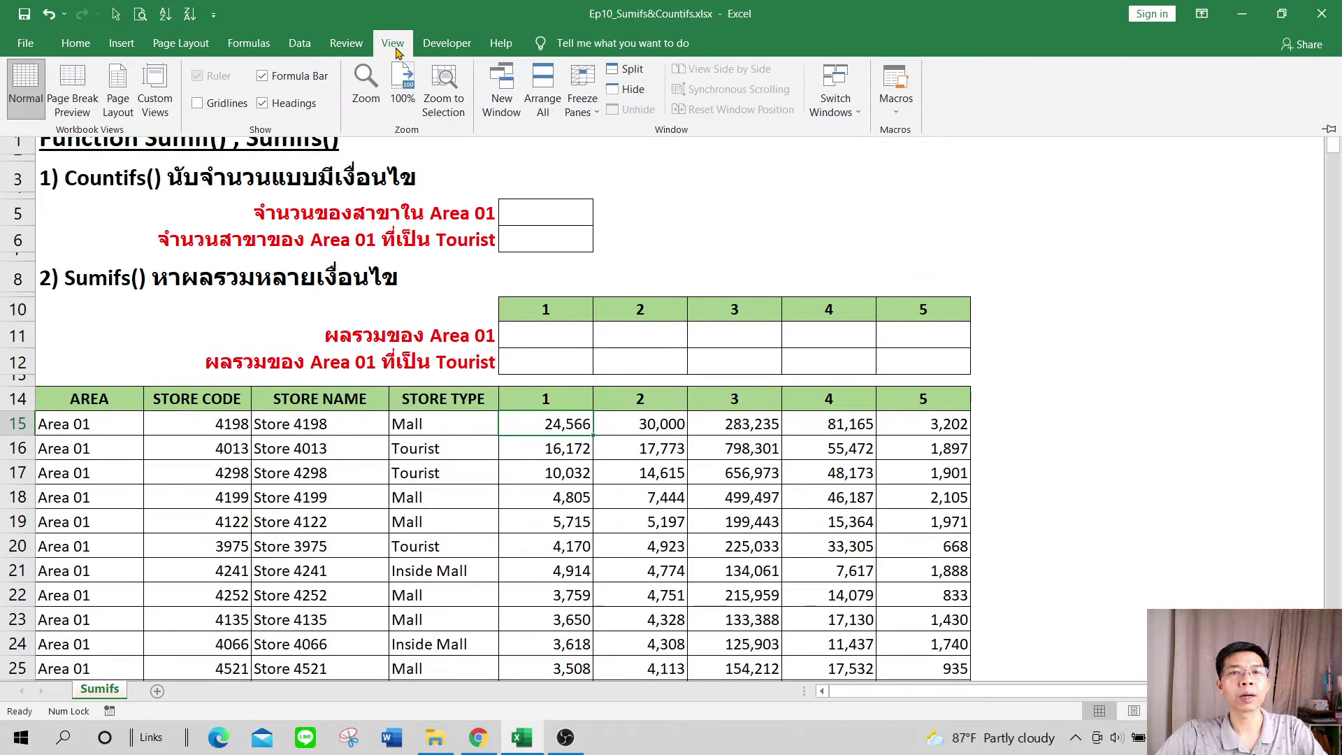
click(582, 101)
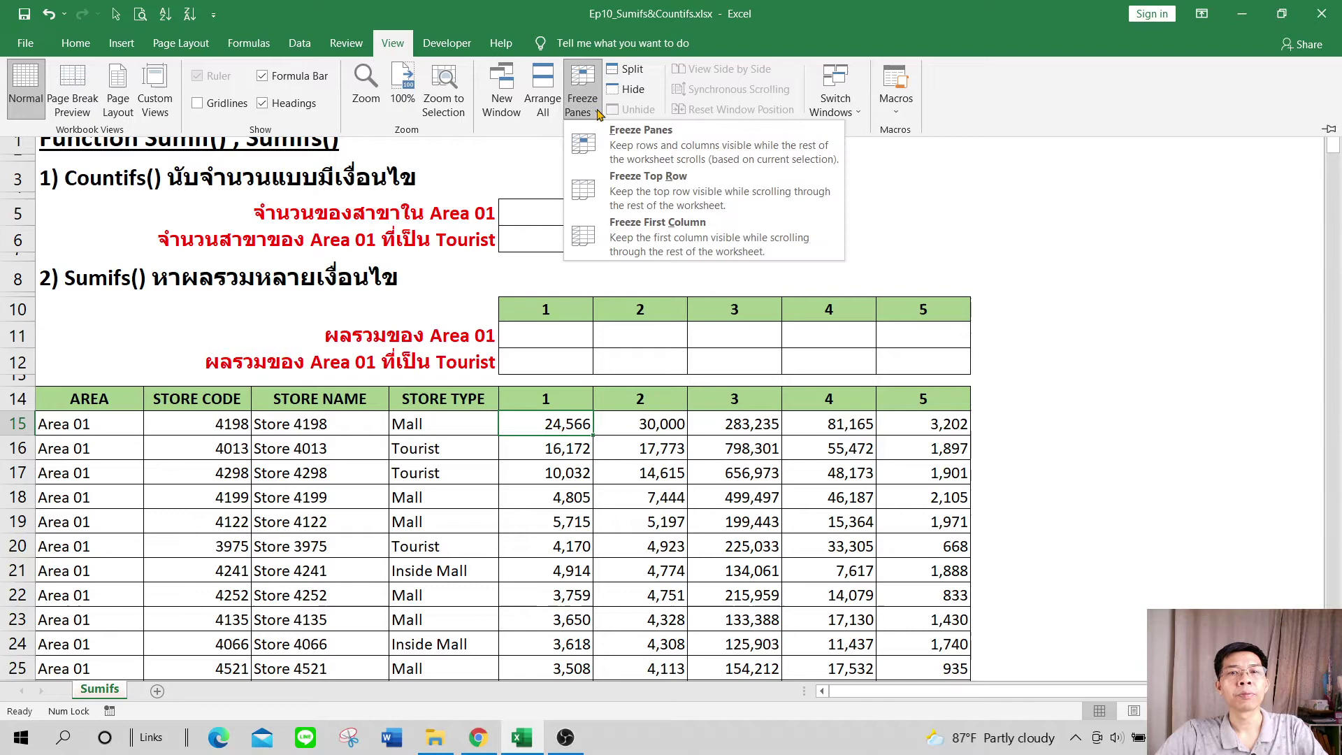
click(710, 152)
scroll(952, 409, down, 2)
scroll(950, 419, down, 4)
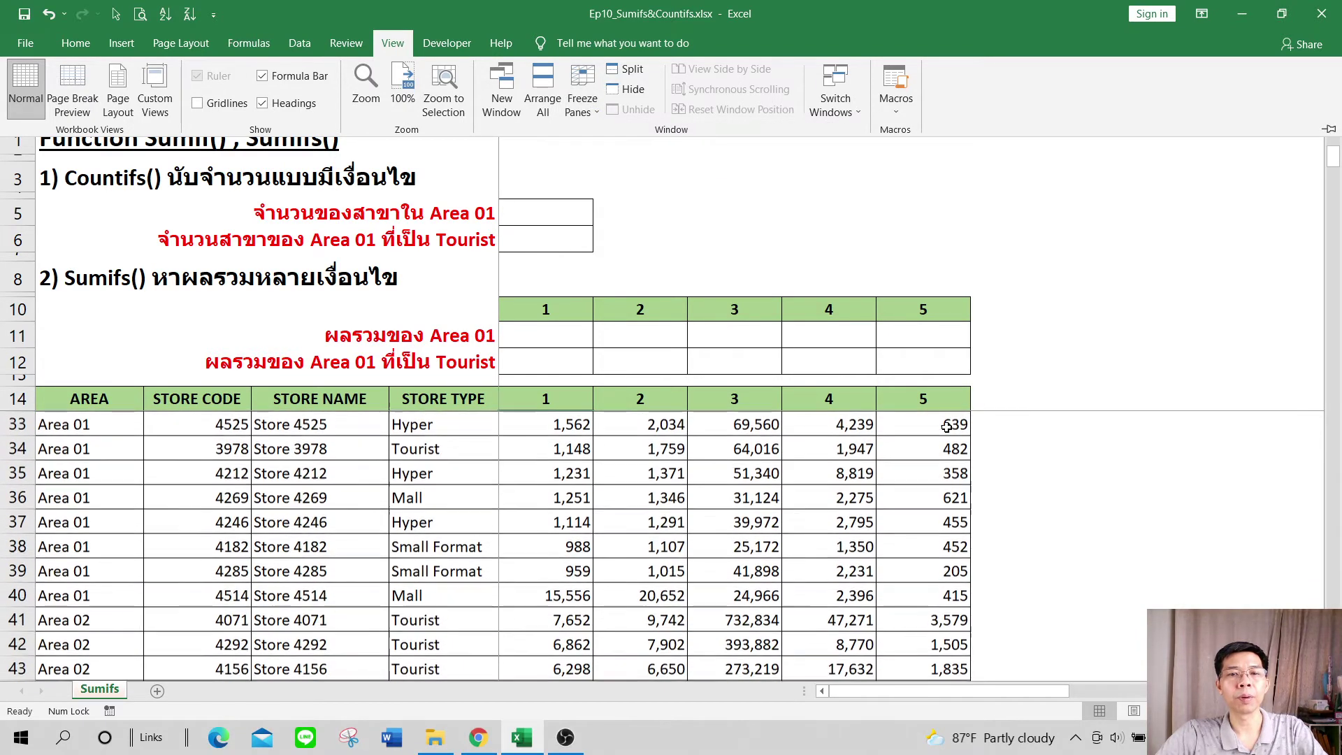
scroll(947, 426, down, 5)
scroll(909, 427, down, 9)
scroll(839, 428, down, 14)
scroll(803, 427, down, 6)
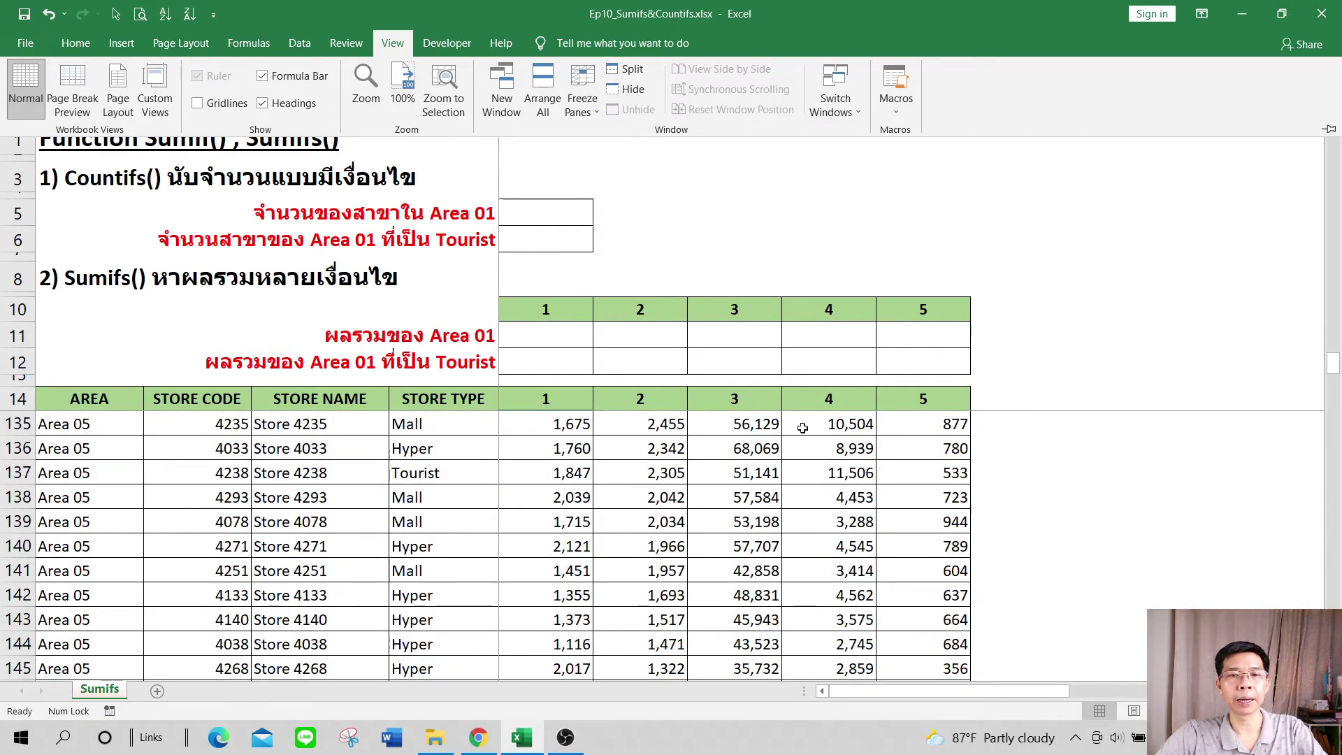
scroll(802, 428, down, 13)
scroll(802, 427, down, 8)
scroll(802, 427, down, 7)
scroll(802, 428, down, 7)
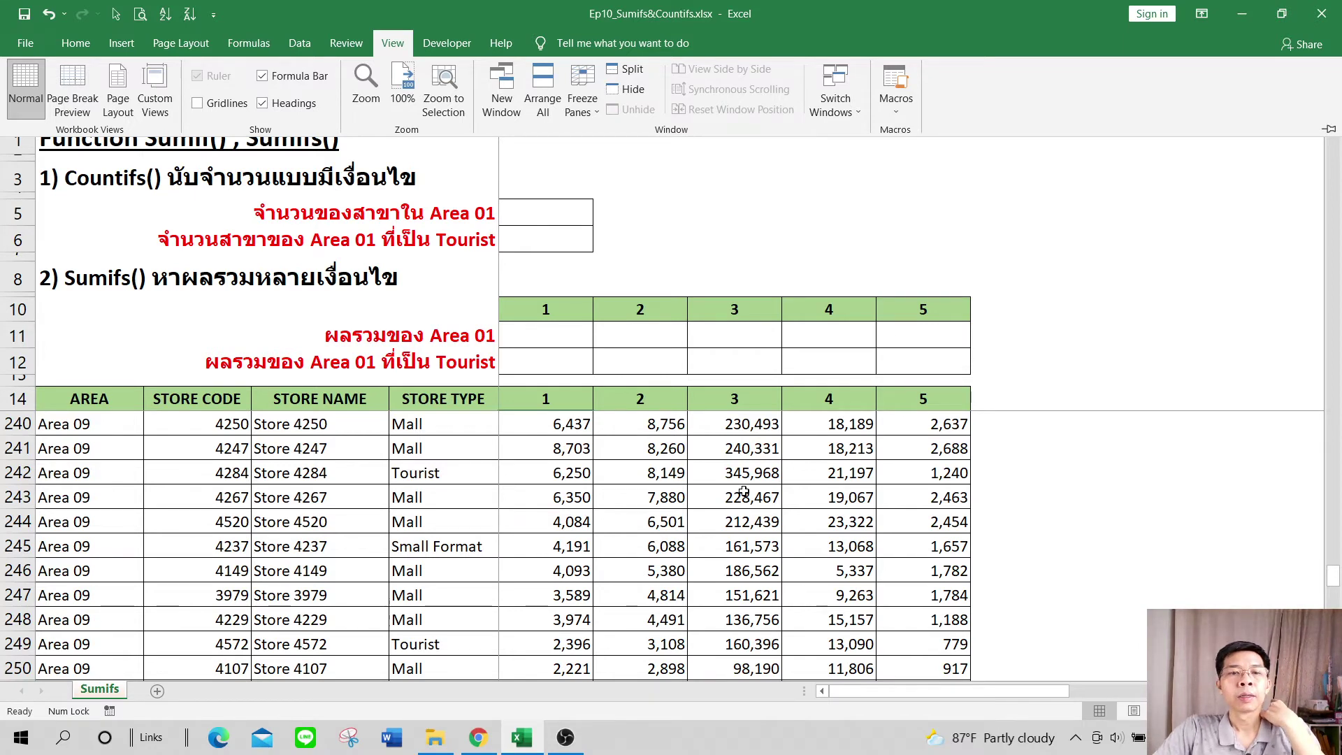
scroll(743, 497, down, 3)
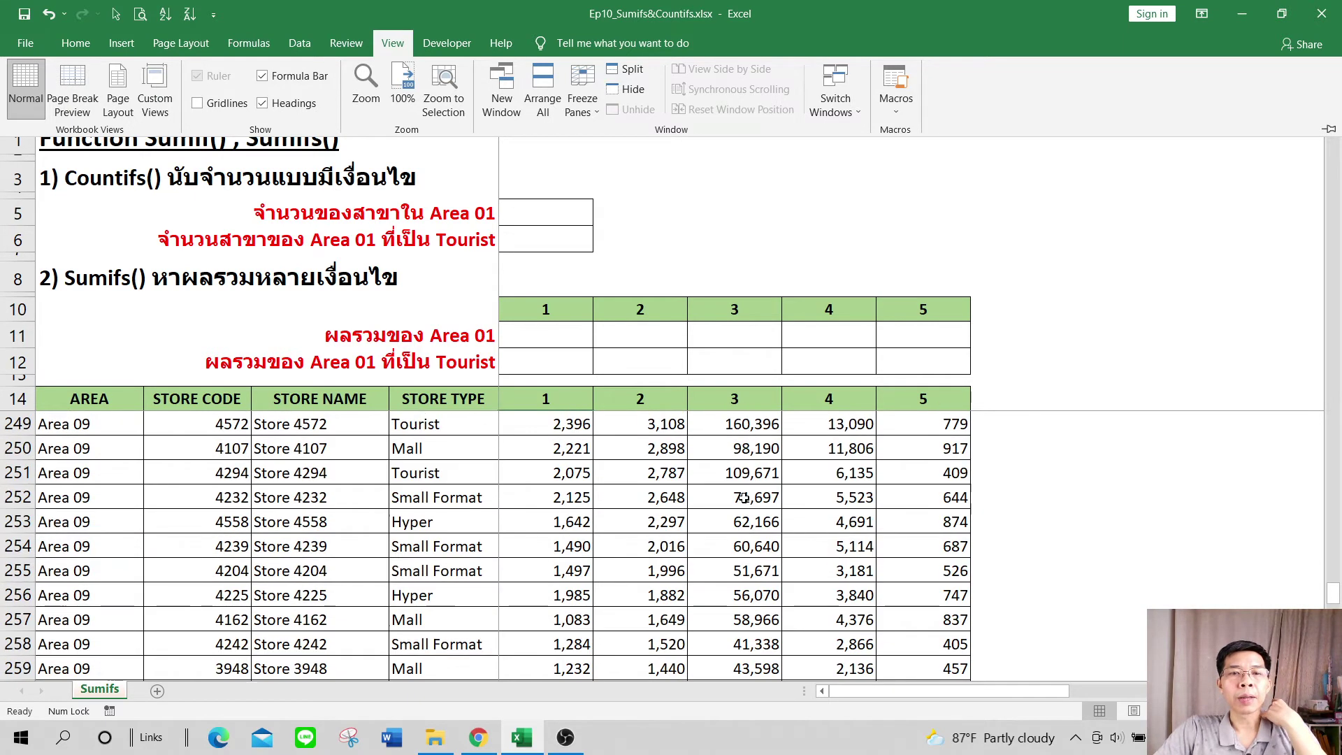
- Select E5 and scroll the store list back up to the first Area 01 rows
click(577, 214)
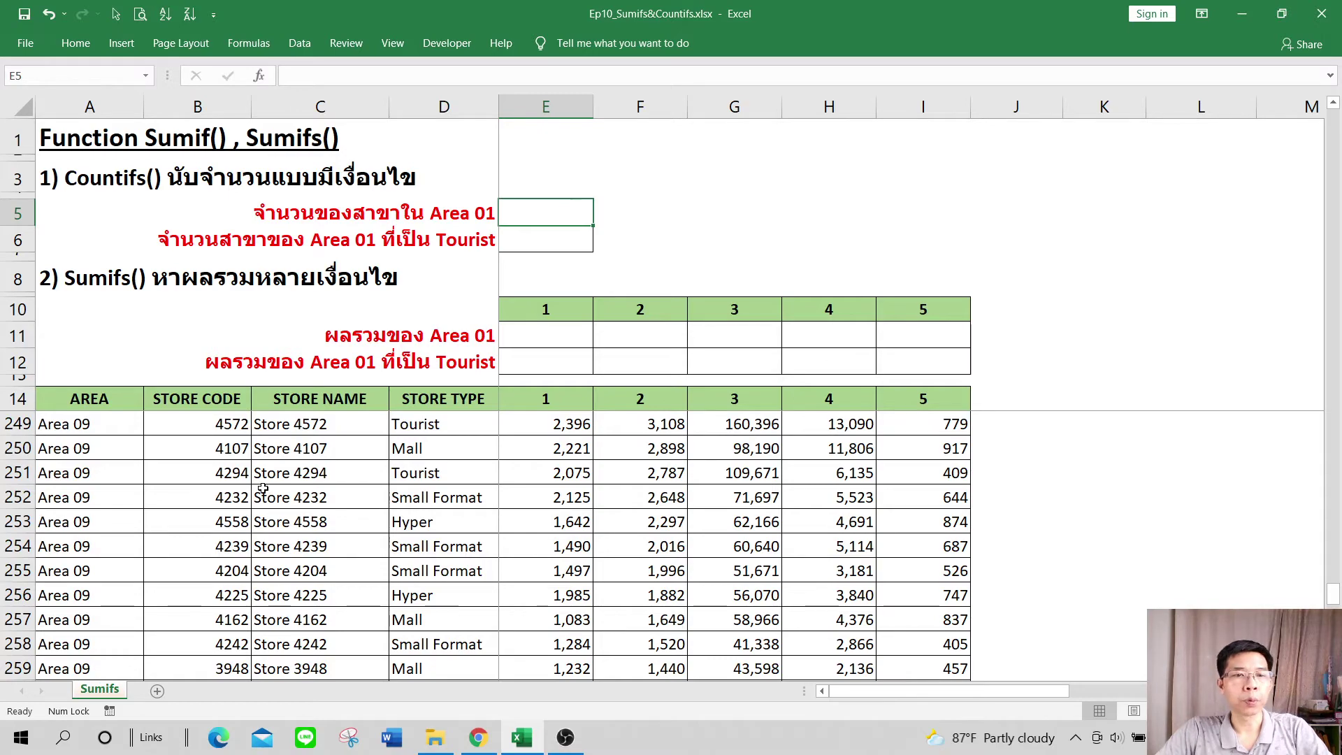
scroll(327, 490, up, 5)
scroll(327, 489, up, 15)
scroll(327, 490, up, 11)
scroll(280, 461, up, 9)
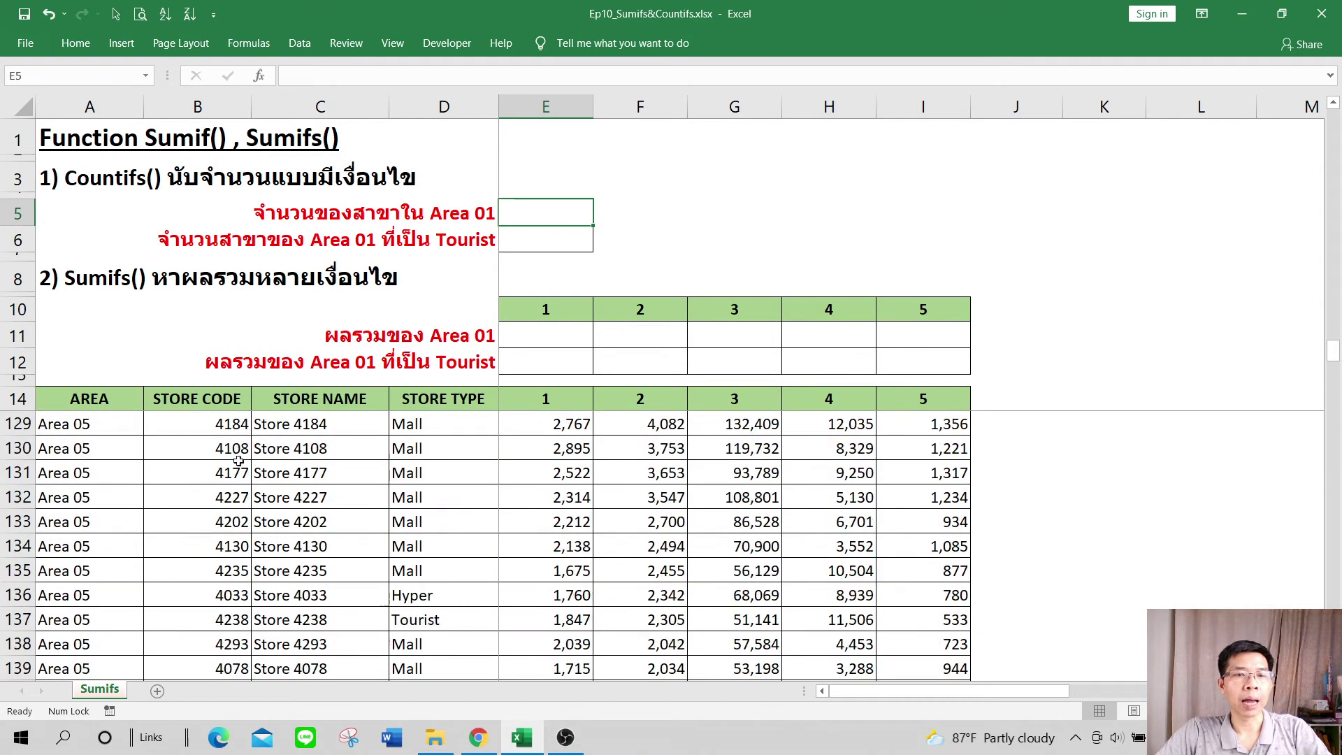
click(340, 430)
scroll(339, 430, up, 10)
scroll(340, 430, up, 8)
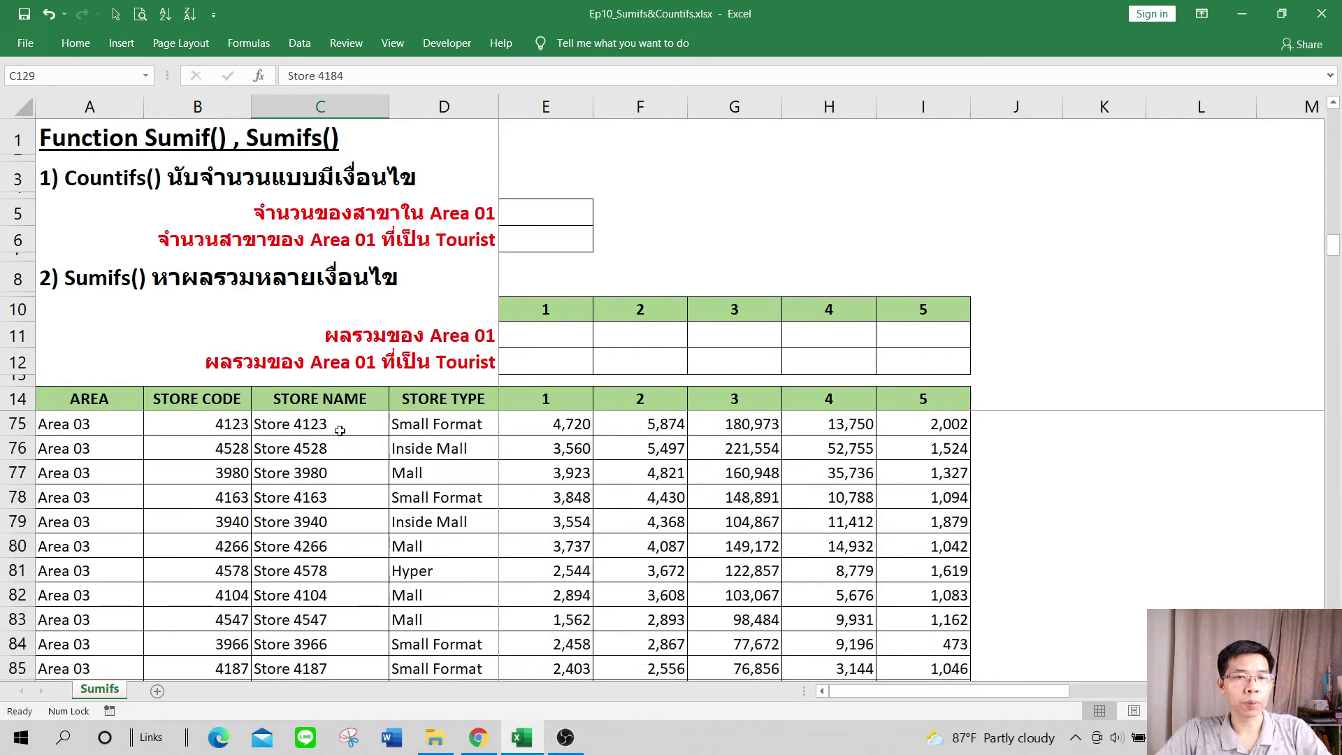
scroll(339, 430, up, 8)
scroll(339, 430, up, 4)
scroll(340, 431, up, 8)
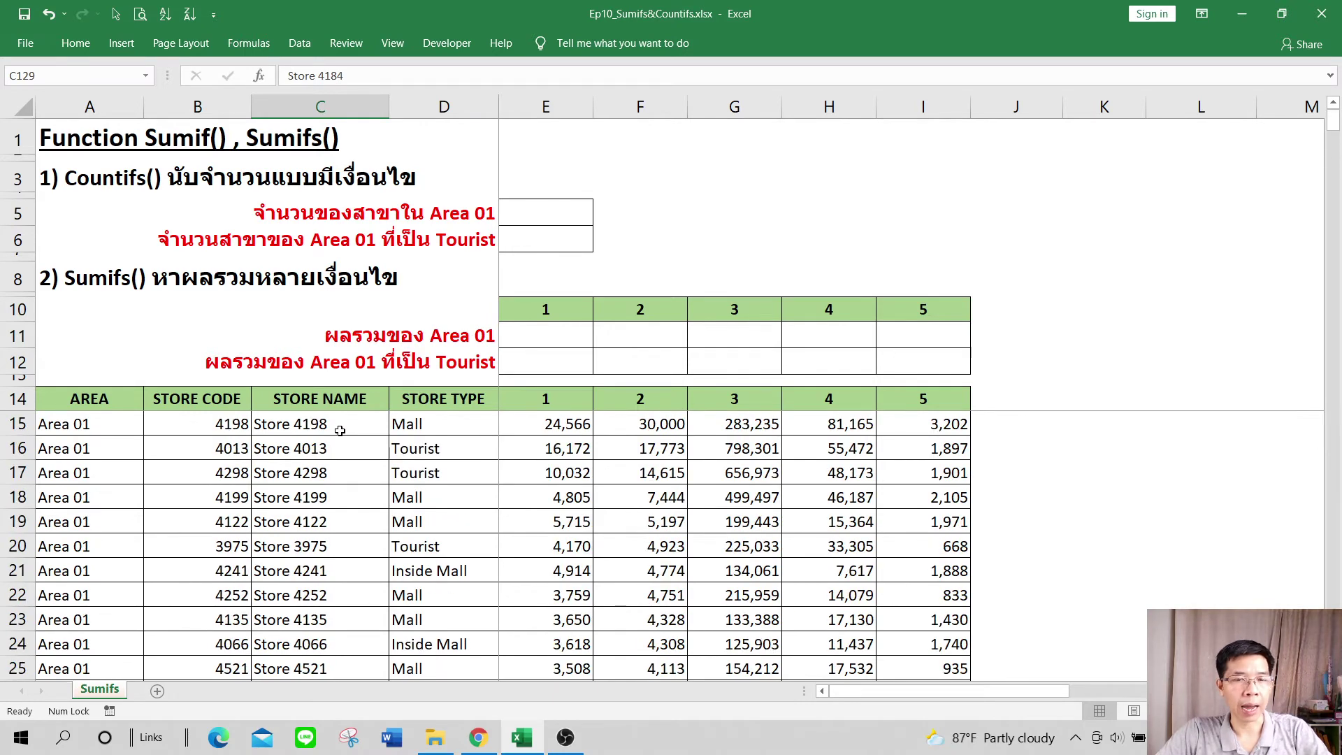
- Enter =count(C15:C290) in E5, which returns 0 for the text store names
click(562, 215)
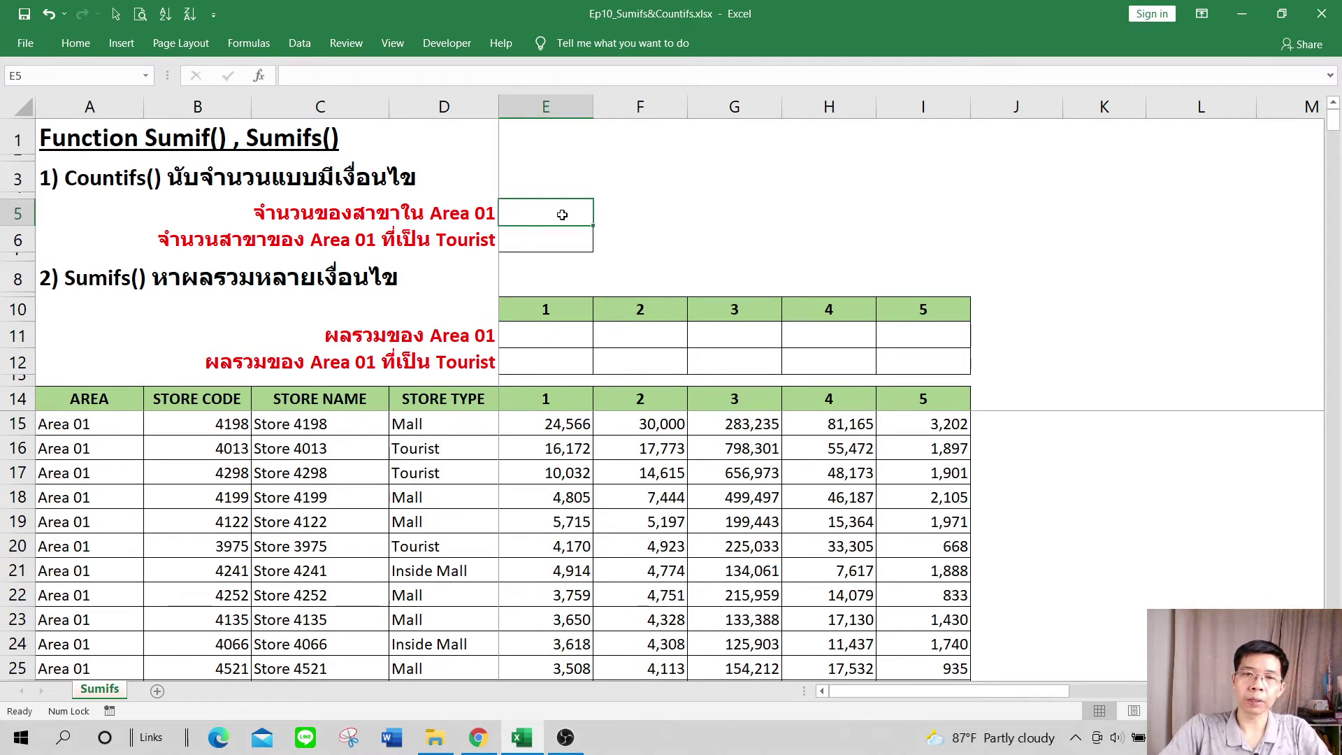
key(BackSpace)
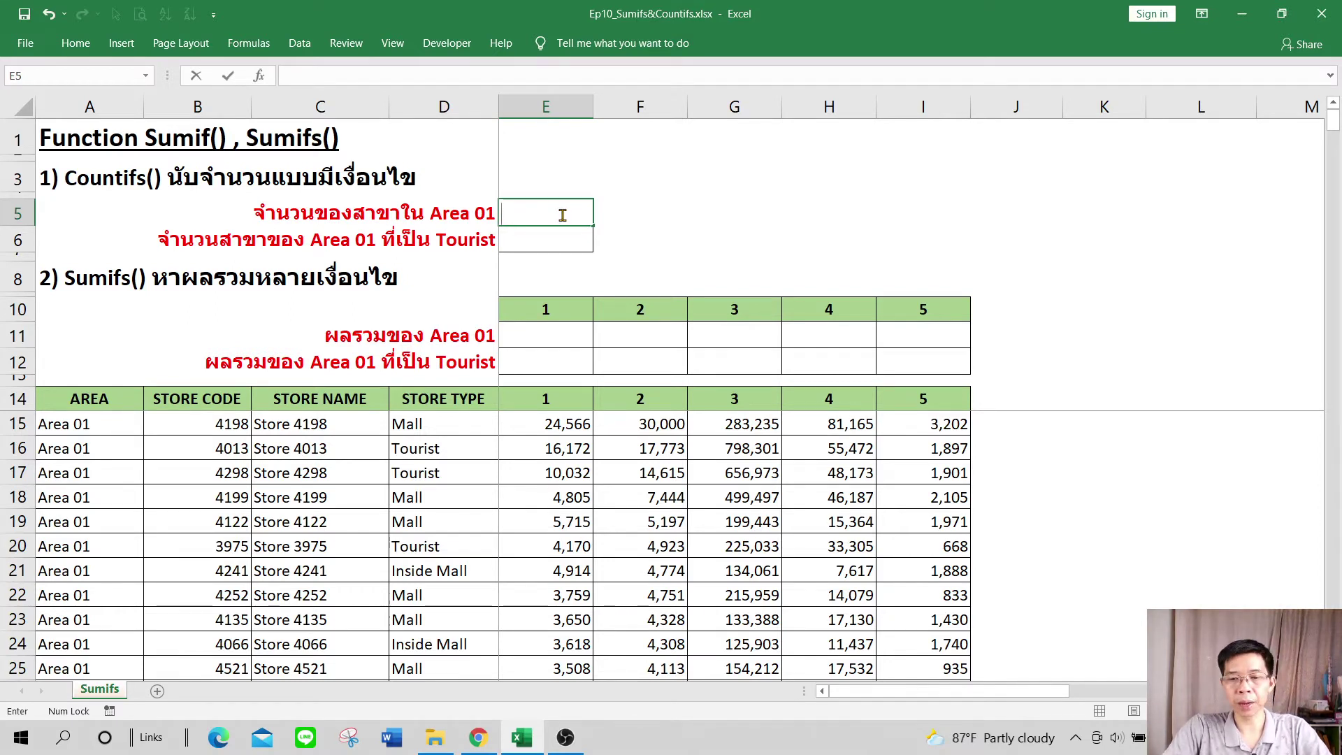
text(=coun)
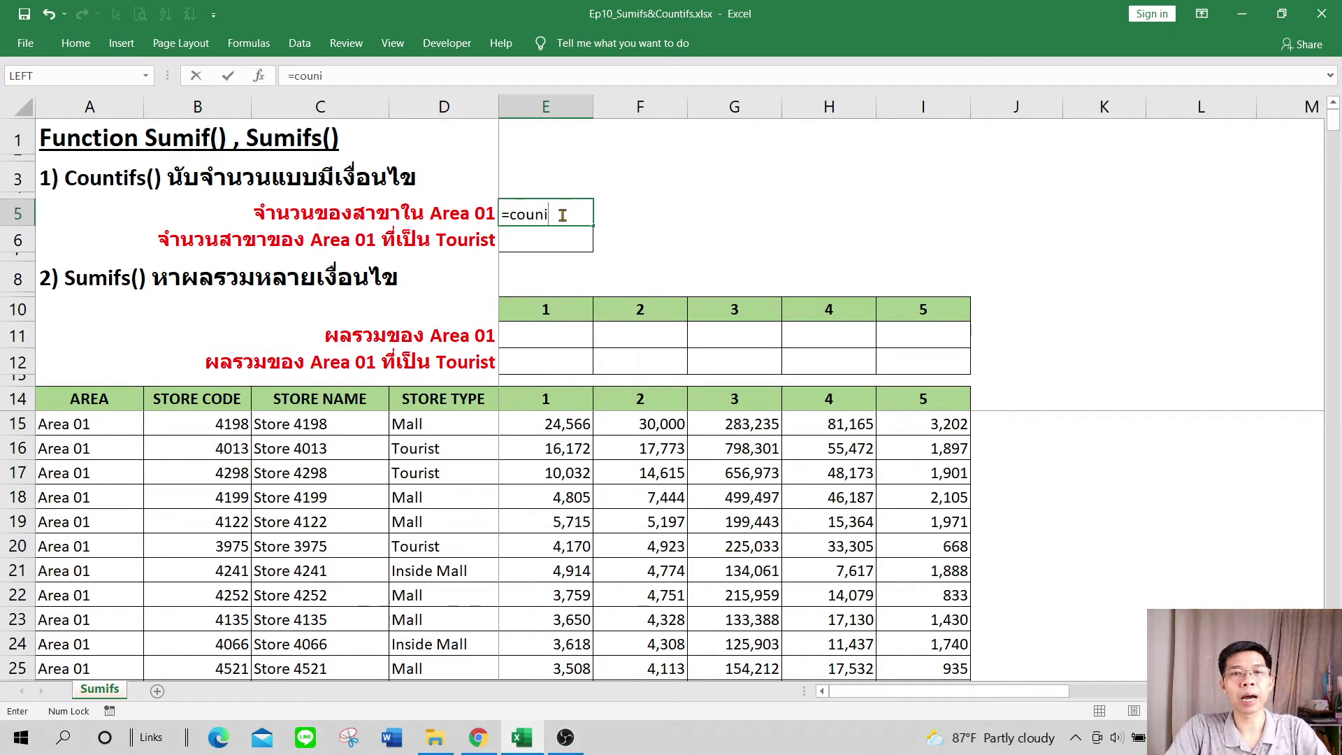
text(t)
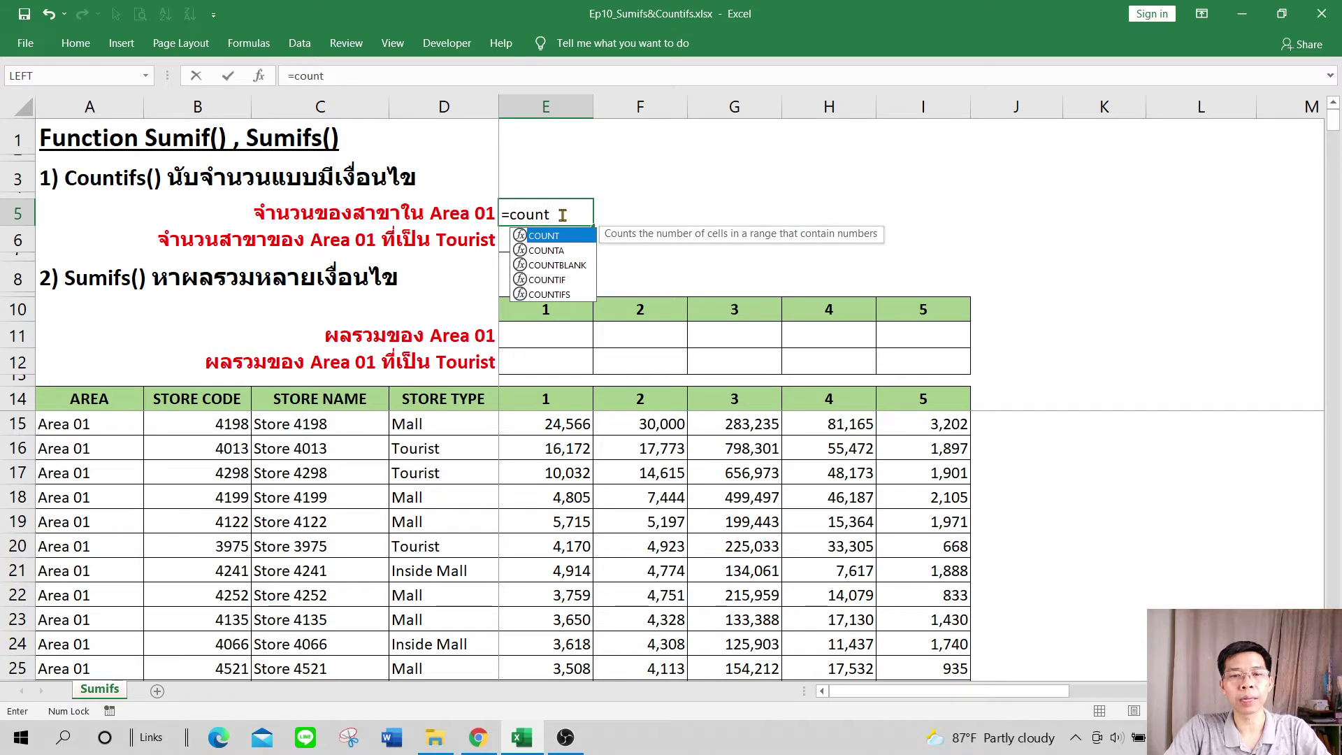
text(()
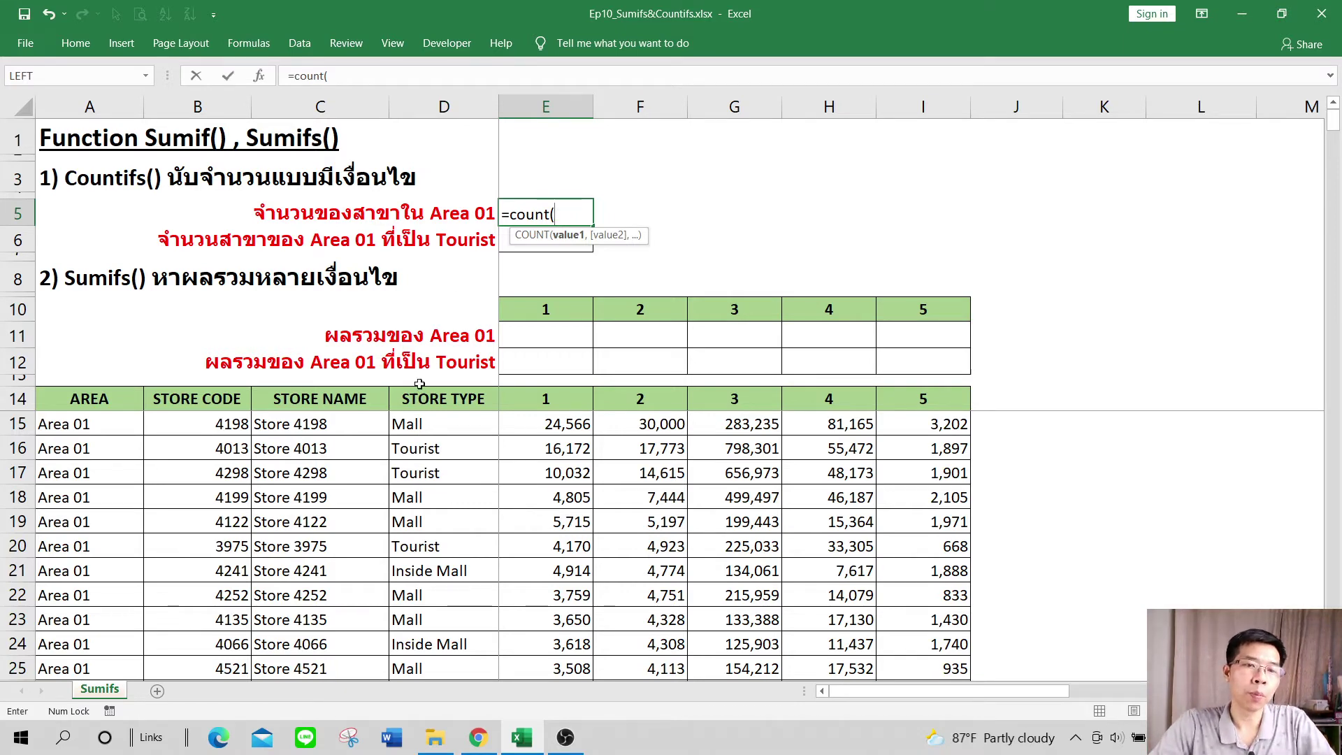
scroll(392, 482, down, 2)
scroll(392, 489, down, 5)
scroll(392, 498, down, 5)
scroll(392, 500, down, 1)
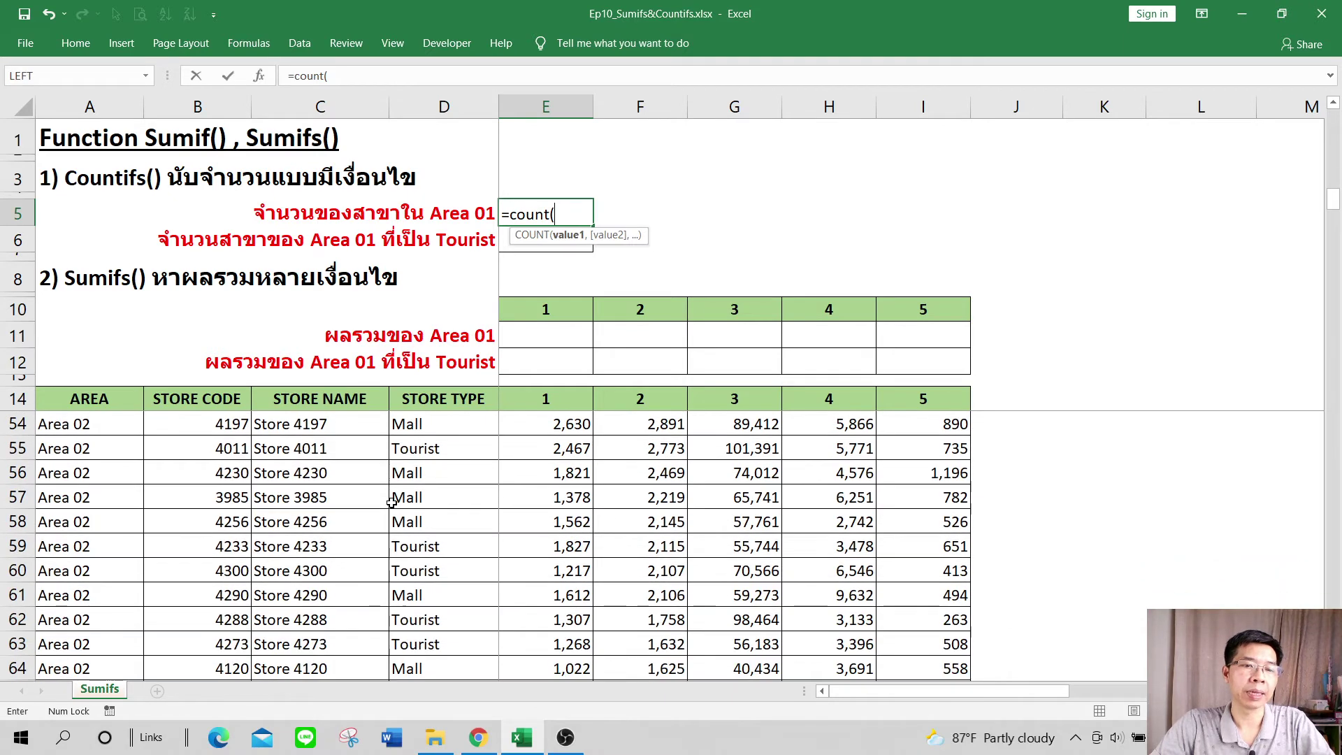
scroll(392, 501, down, 1)
scroll(391, 503, up, 10)
scroll(391, 505, up, 4)
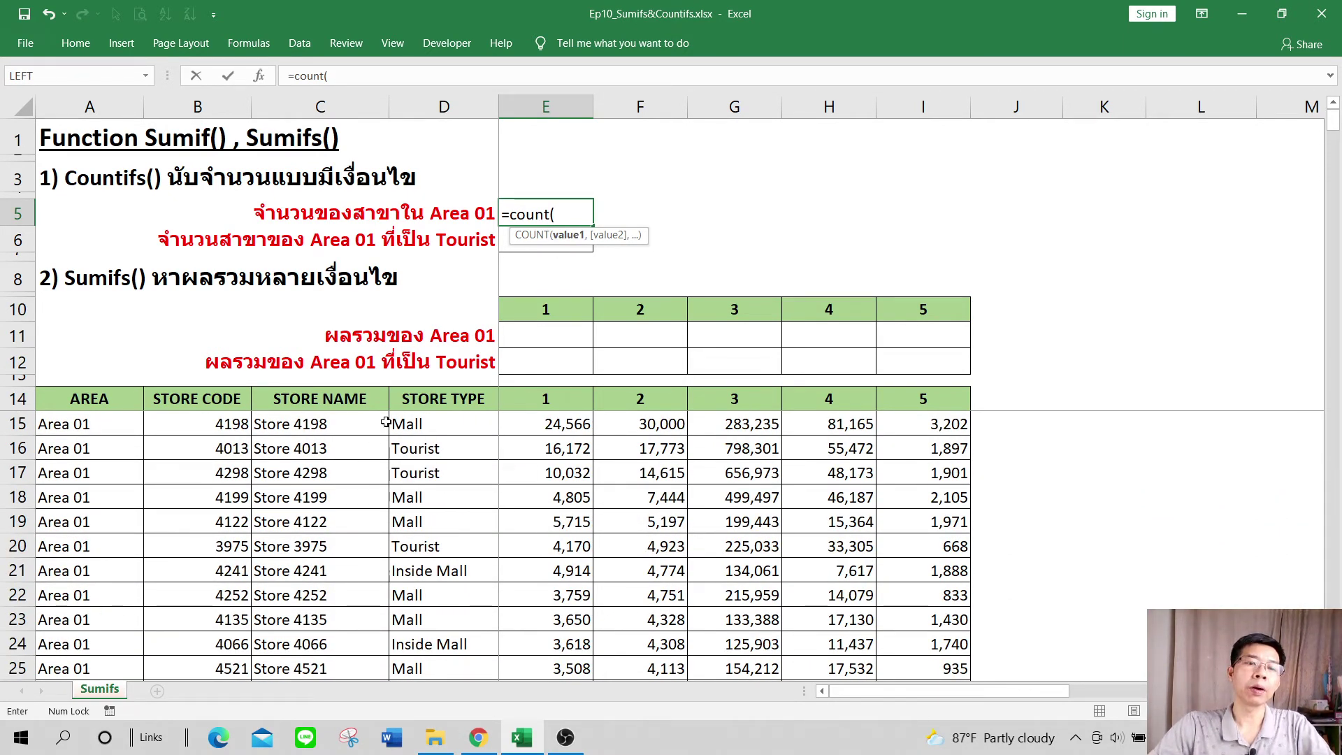
click(338, 423)
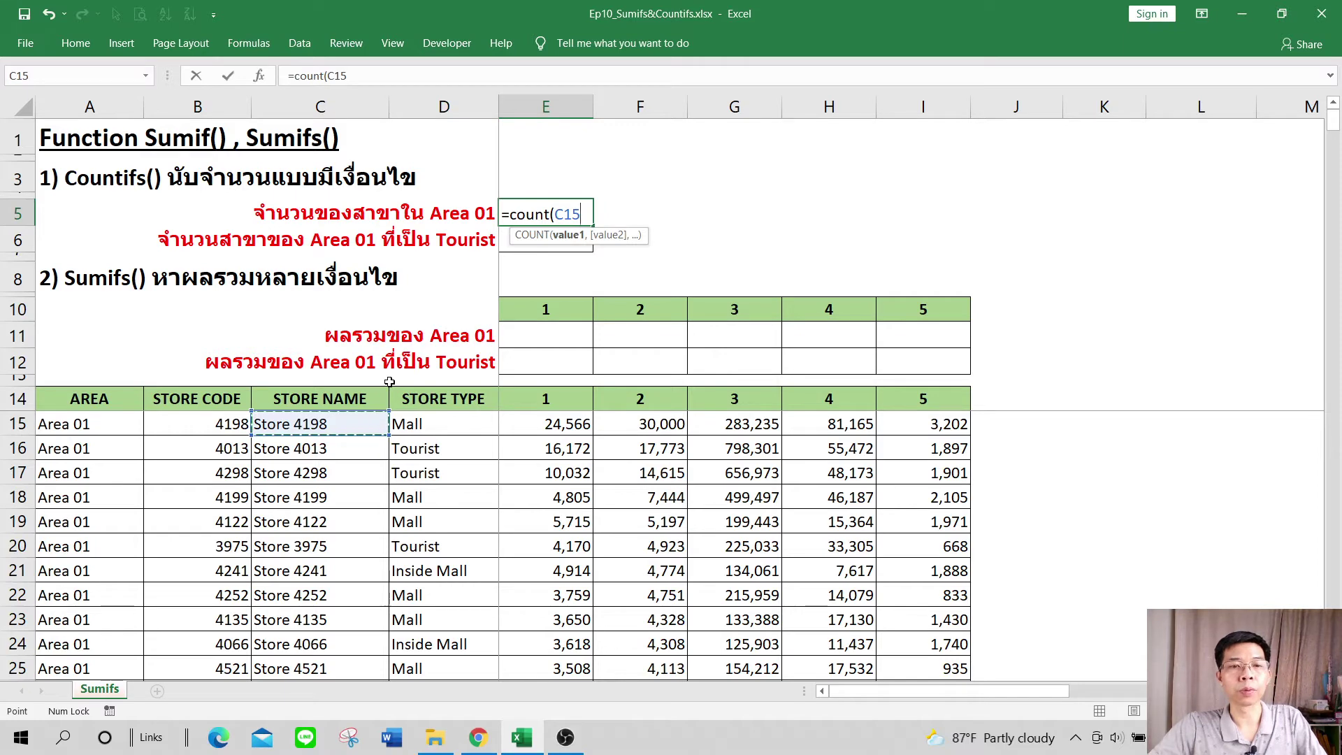
key(ctrl+shift+Down)
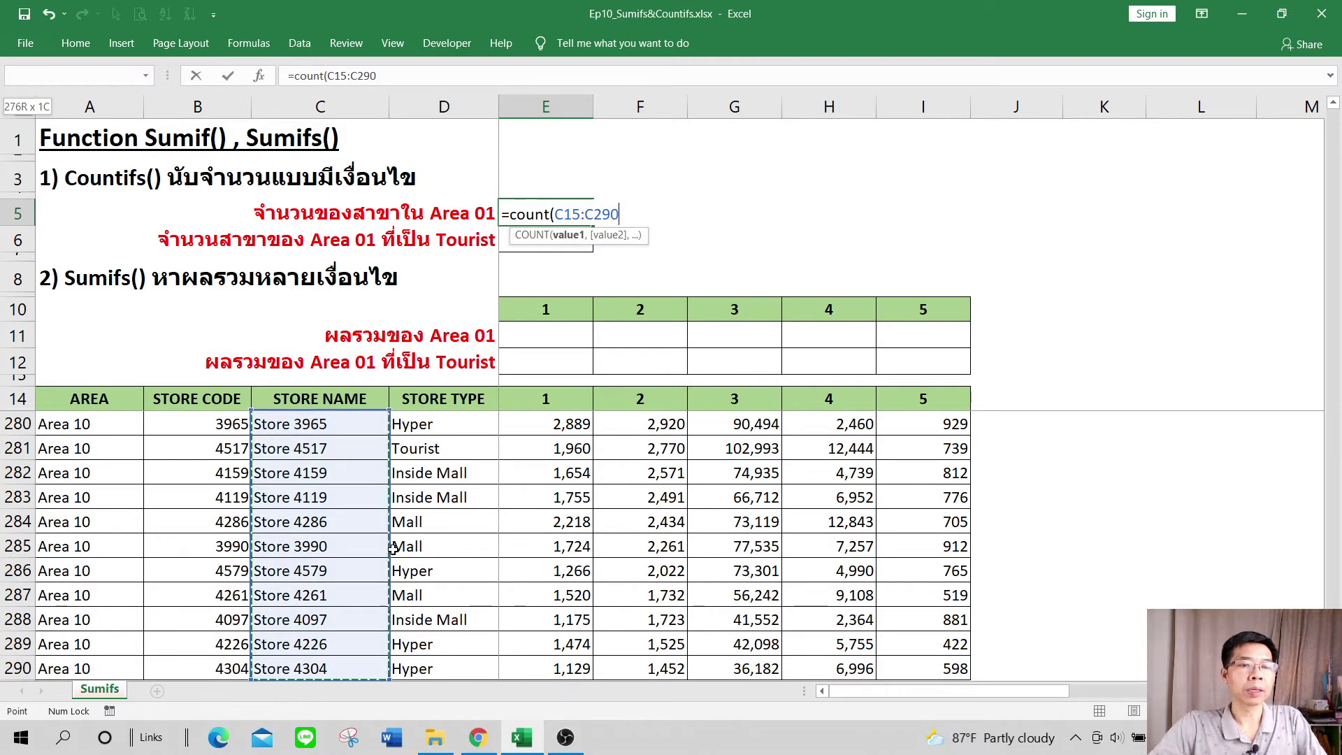
scroll(360, 449, down, 2)
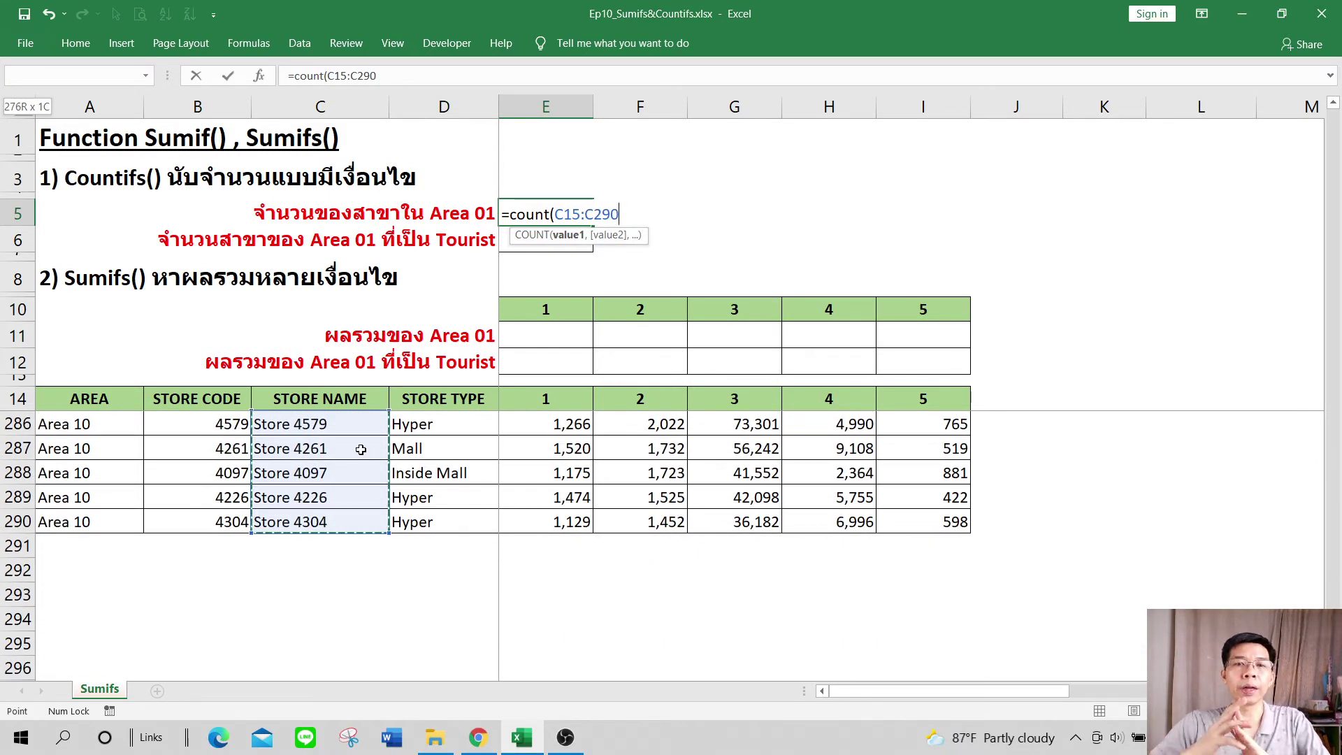
key(Return)
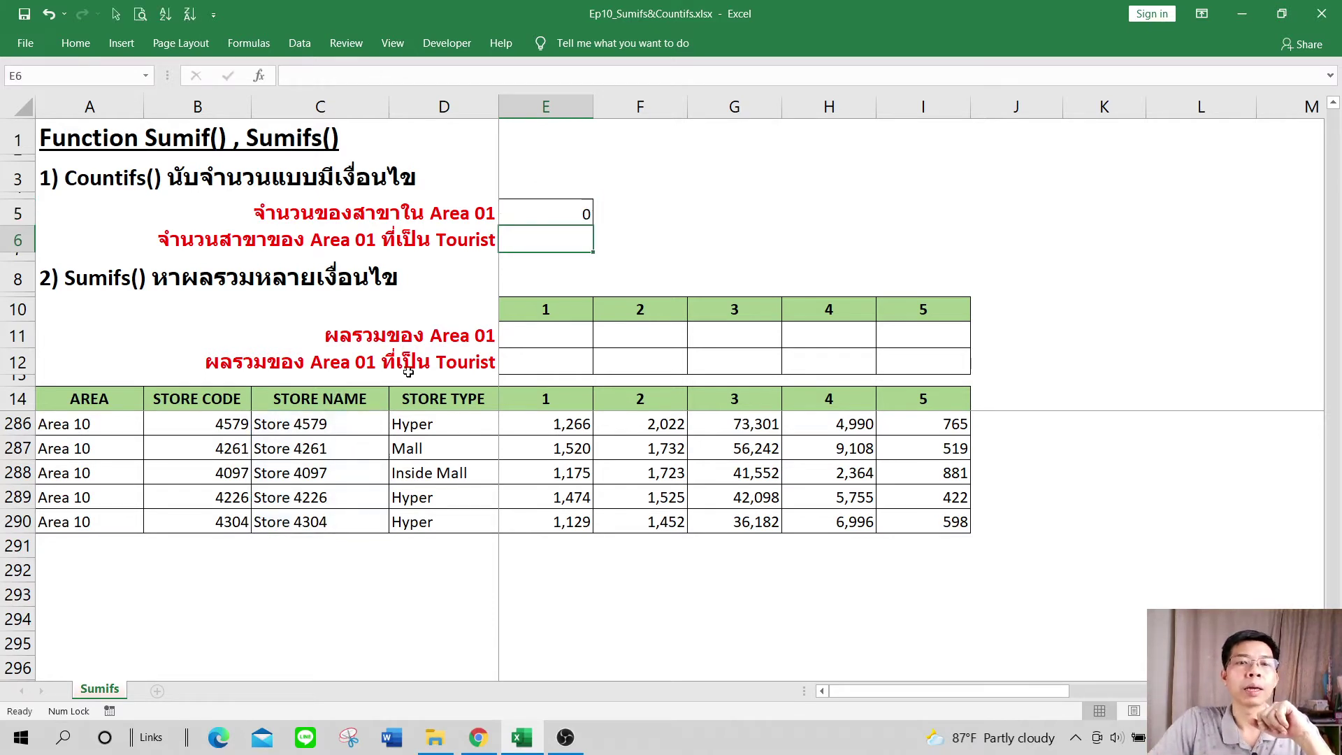
- Change E5 to =COUNTA(C15:C290) so it counts 276 store names
click(552, 209)
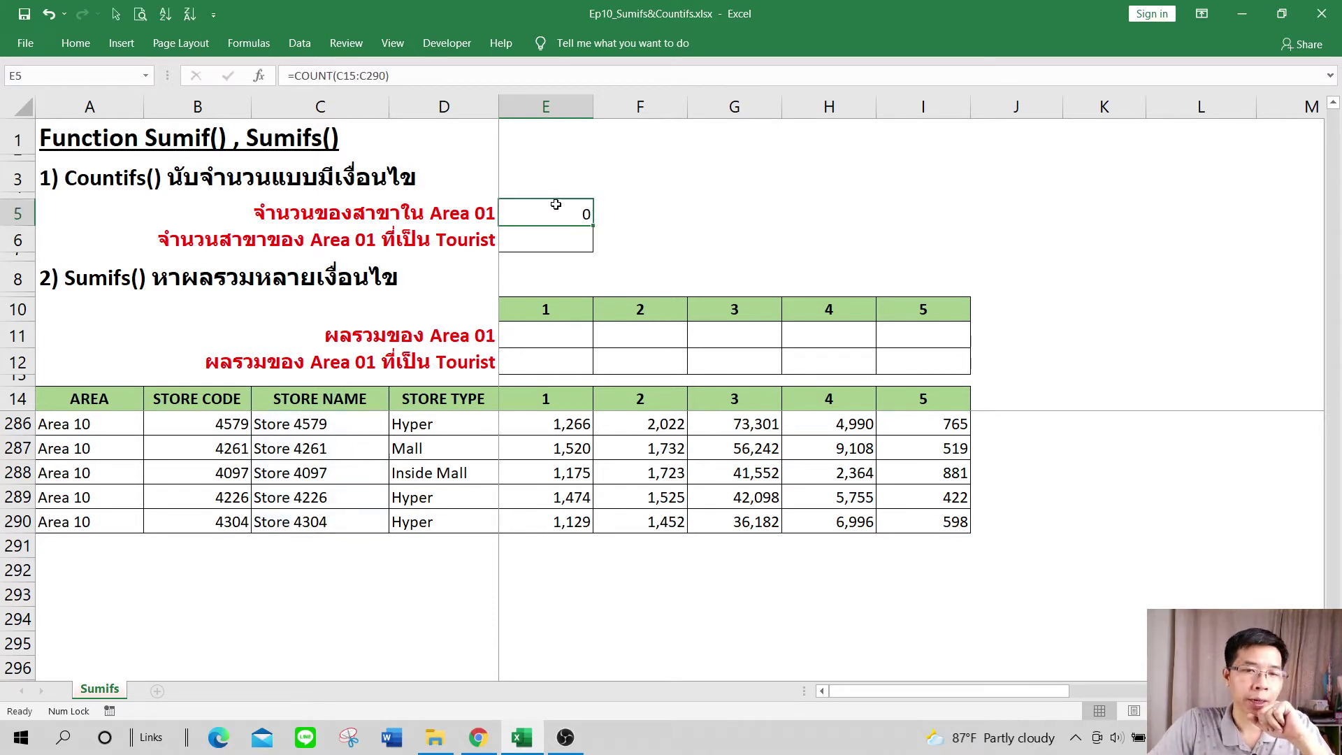
drag(318, 425, 318, 521)
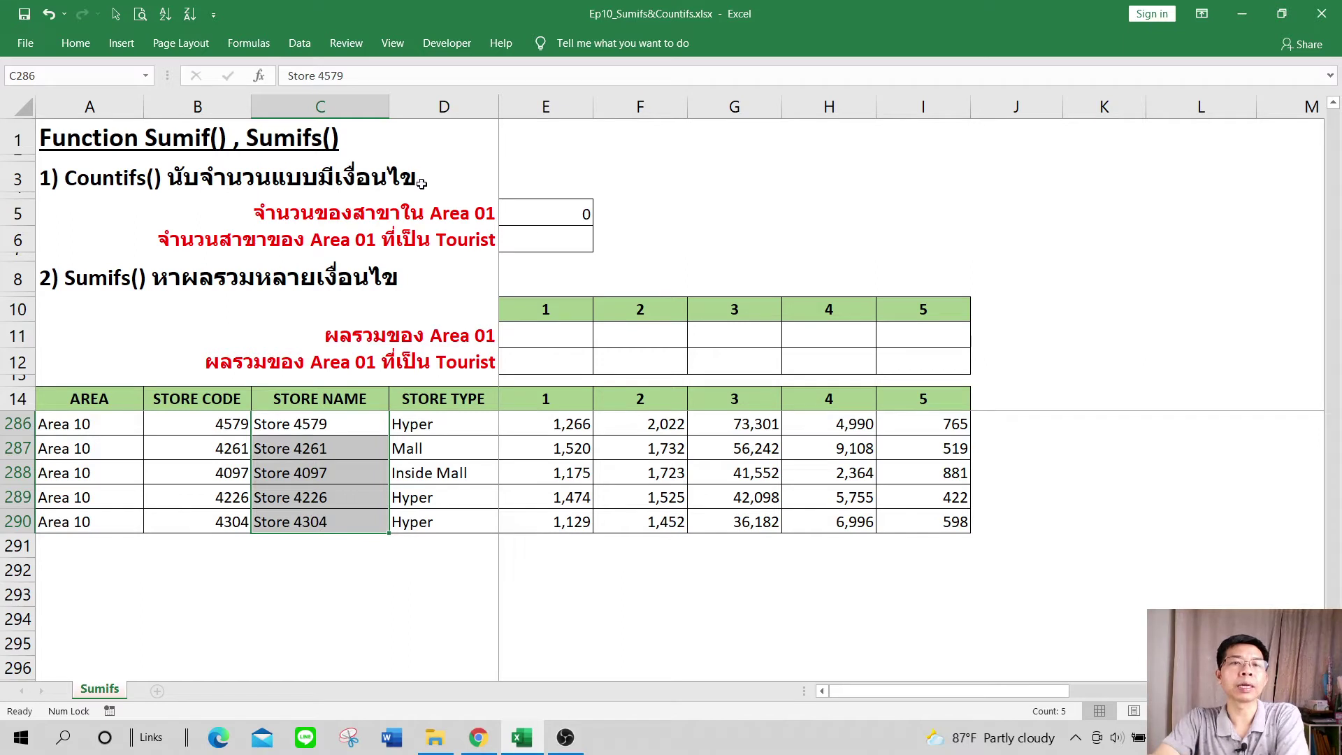
click(551, 211)
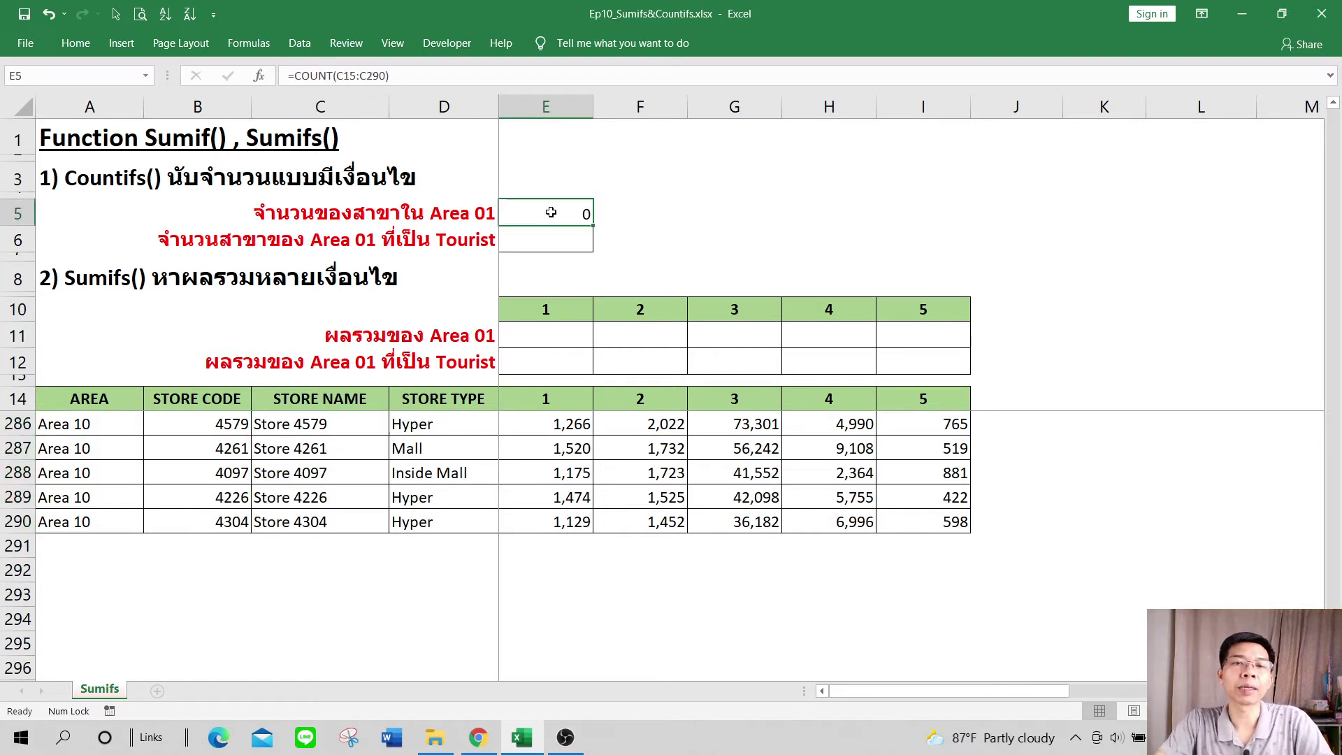
click(332, 76)
text(a)
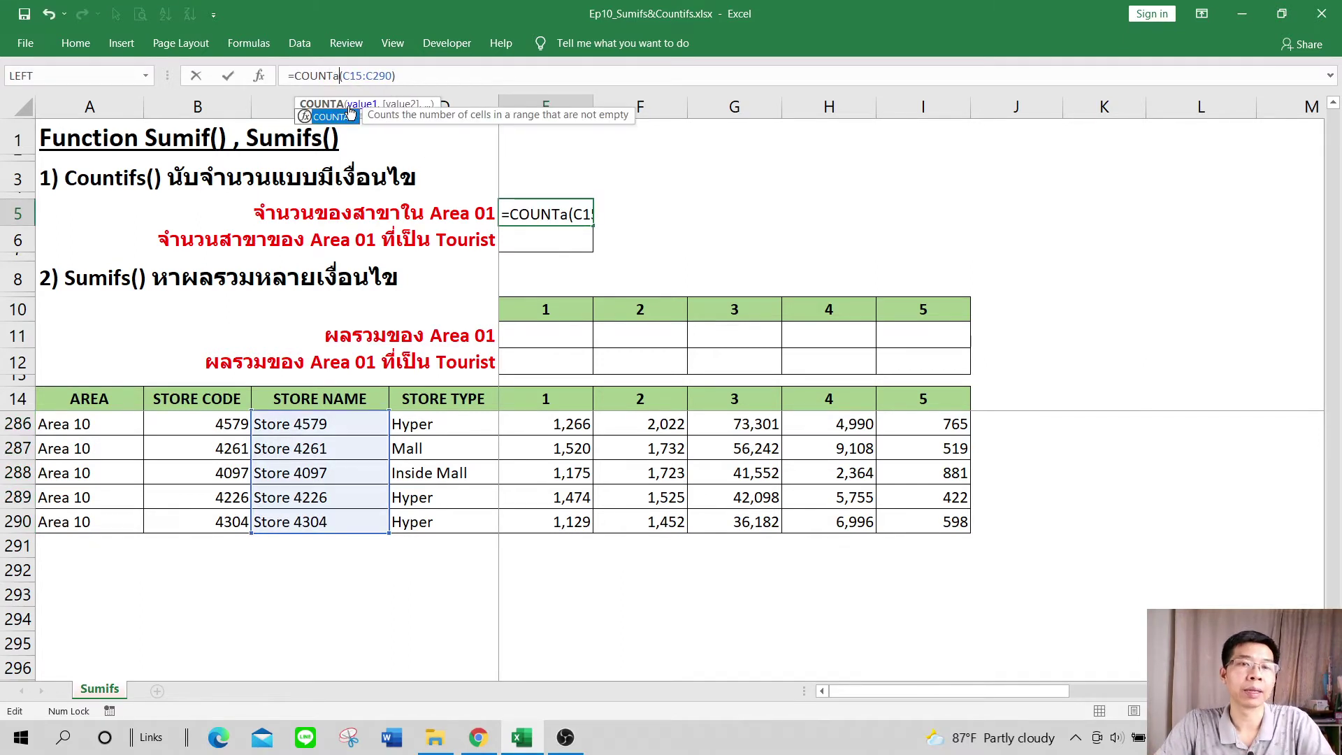
key(Return)
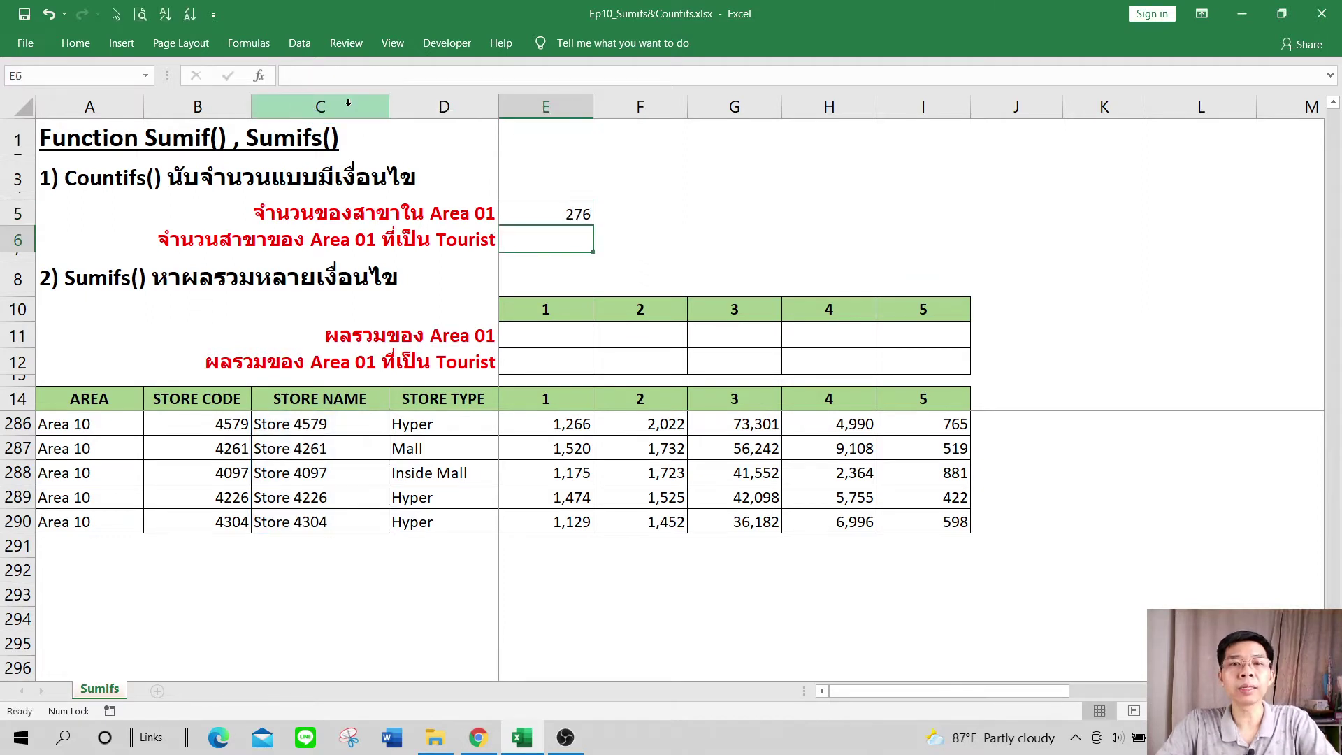
click(537, 208)
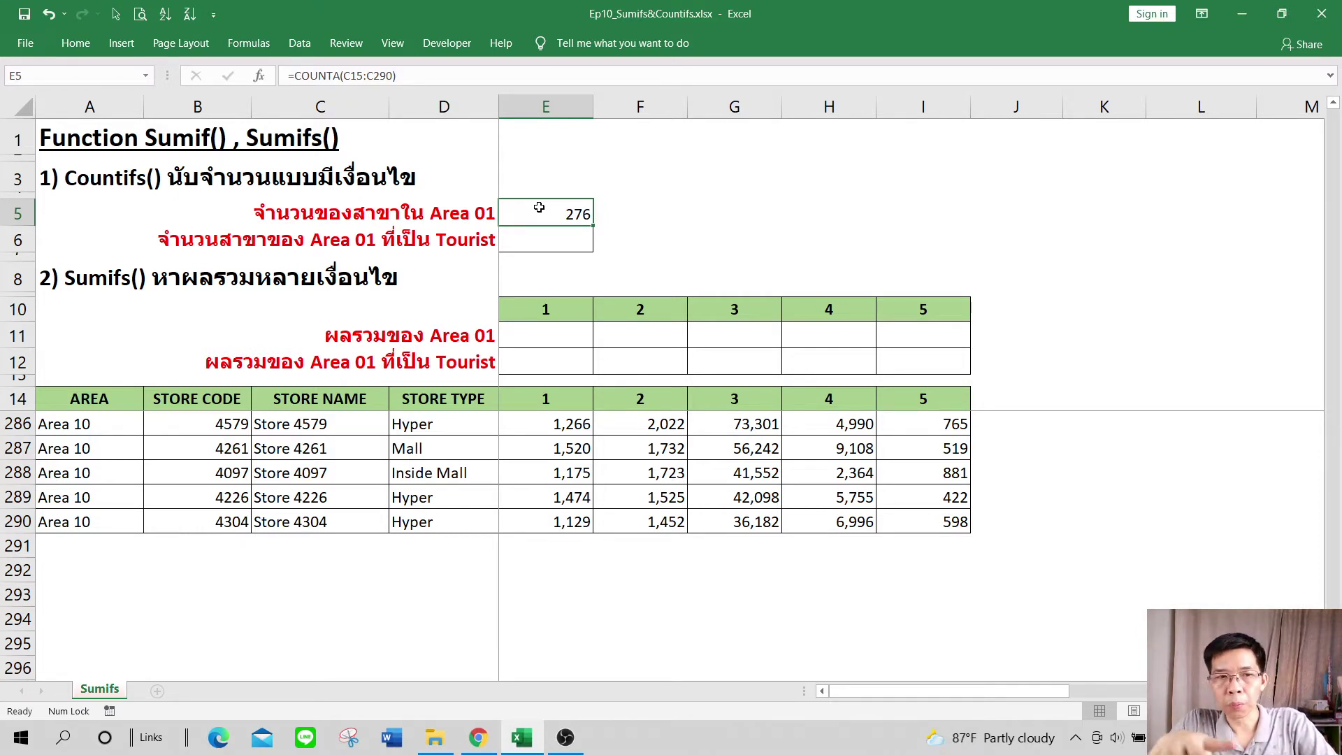
click(124, 396)
- Extend the selection from A14 across the headers and down to row 290, covering A14:I290
key(ctrl+shift+Right)
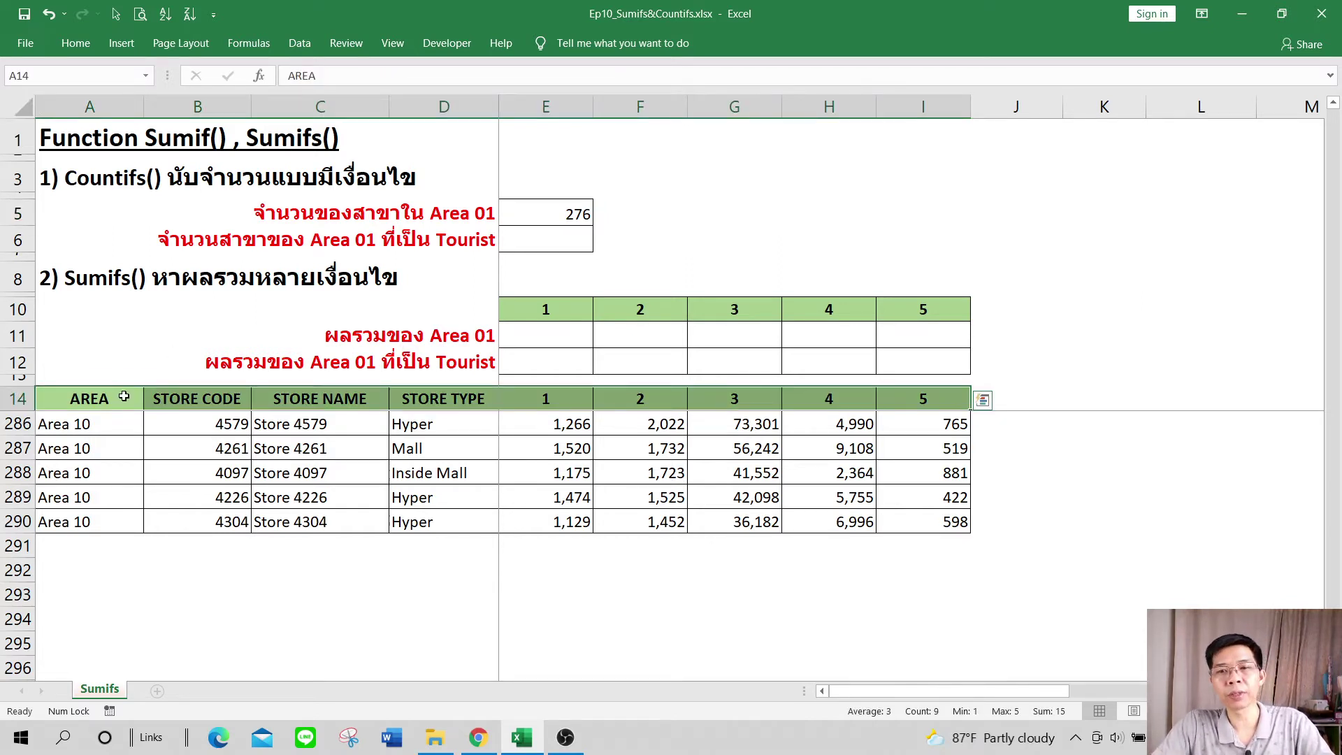
key(ctrl+shift+Down)
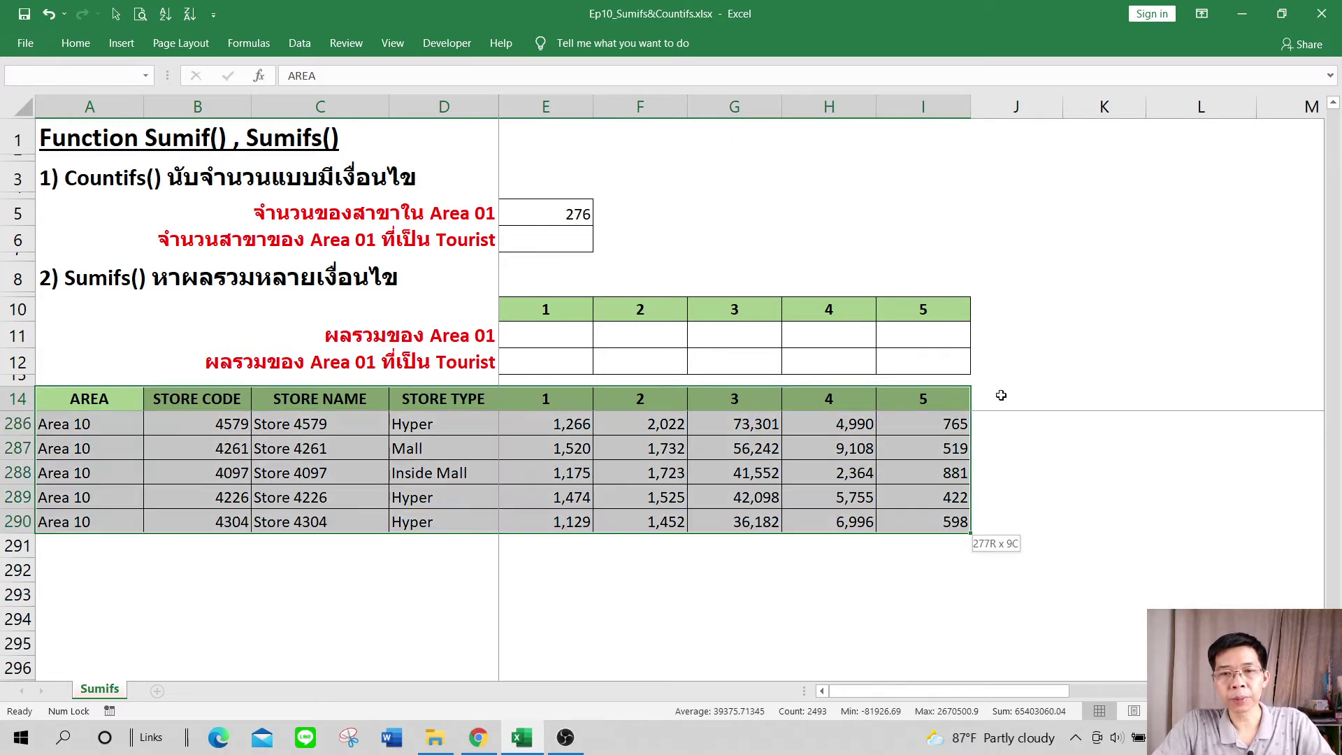
scroll(428, 451, up, 1)
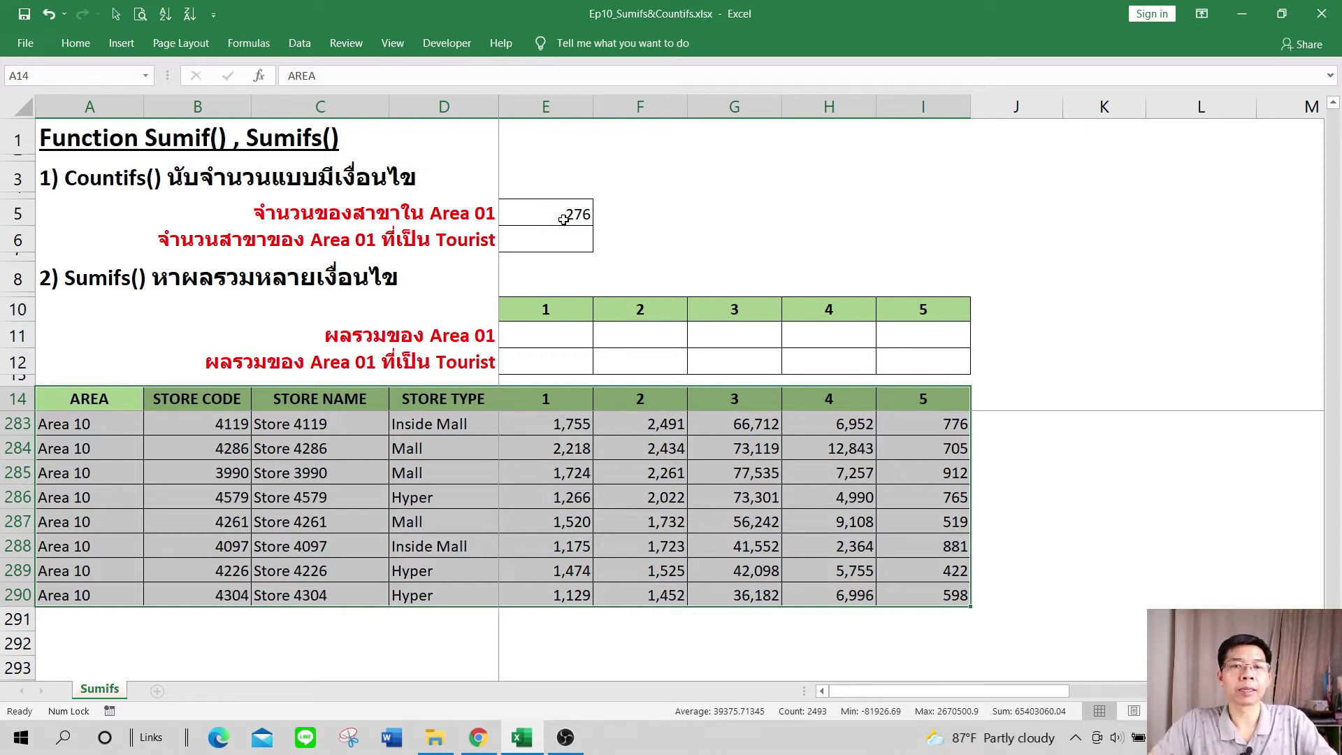
click(755, 467)
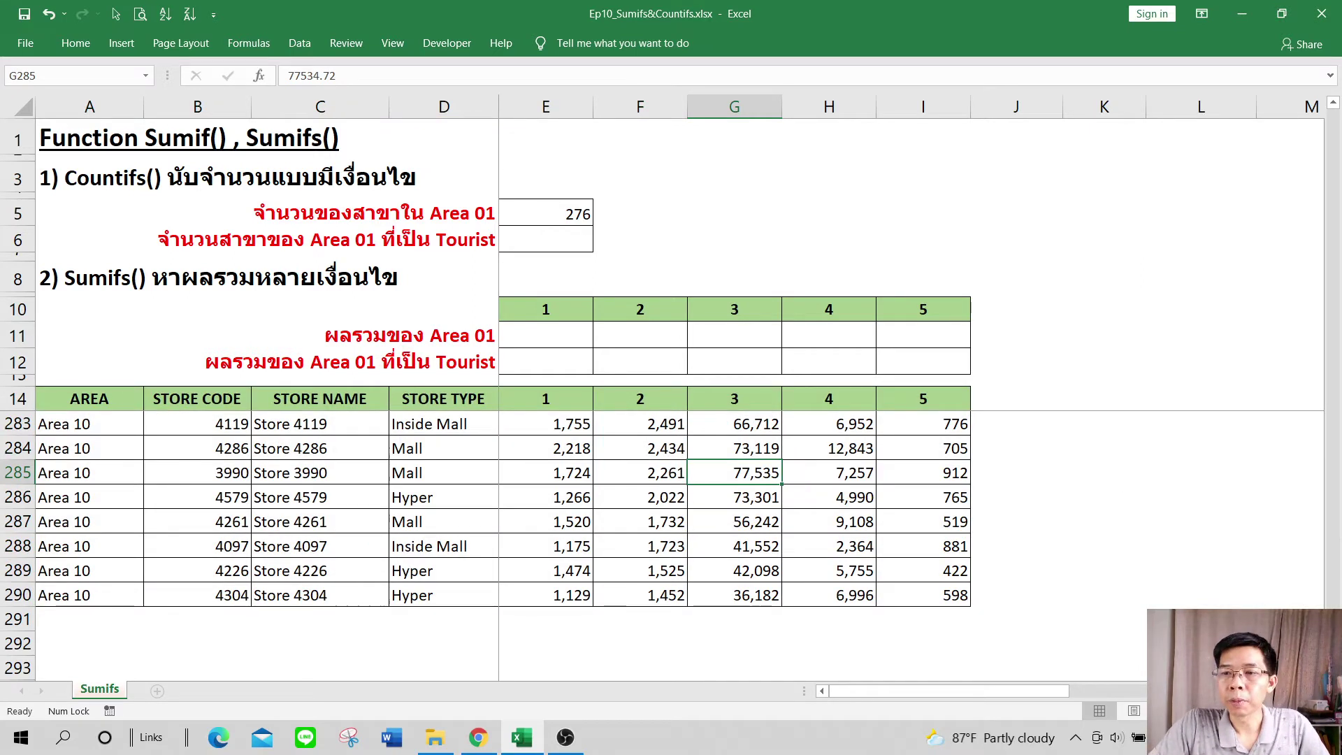
drag(1335, 404, 1332, 123)
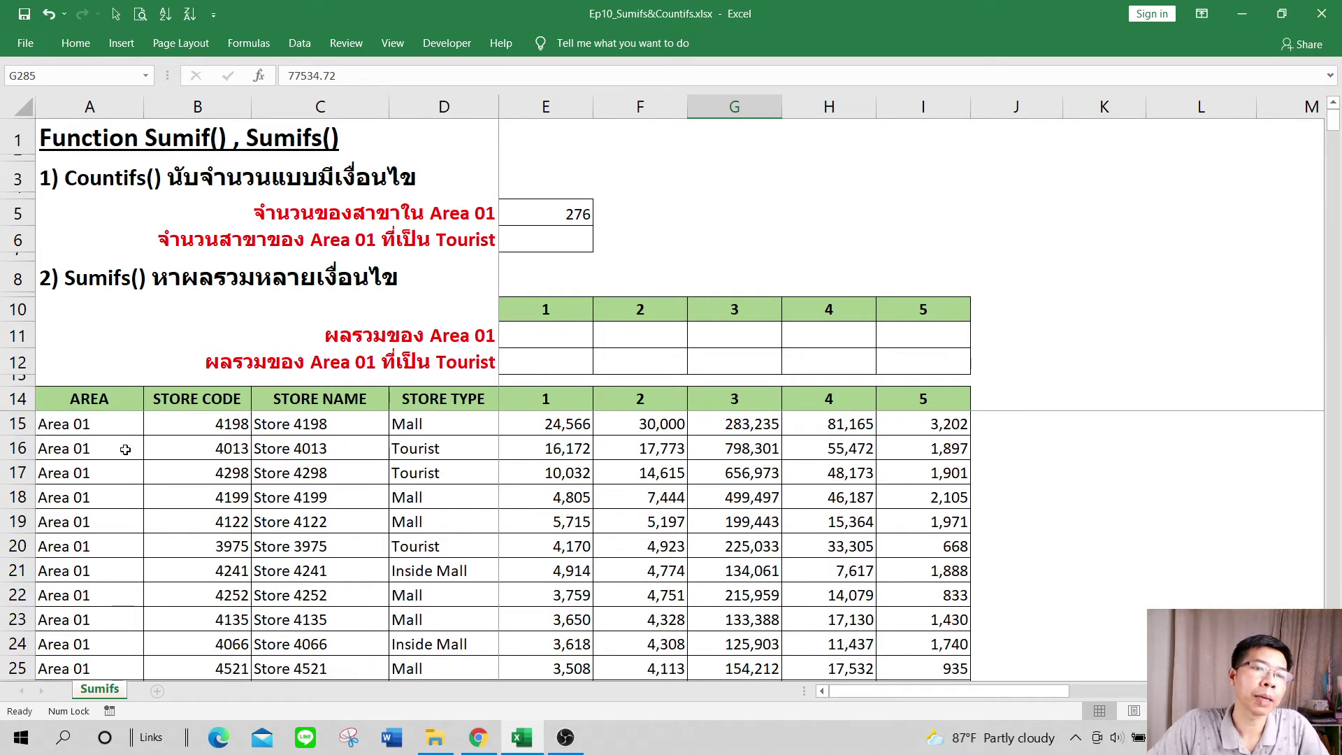
drag(111, 428, 73, 701)
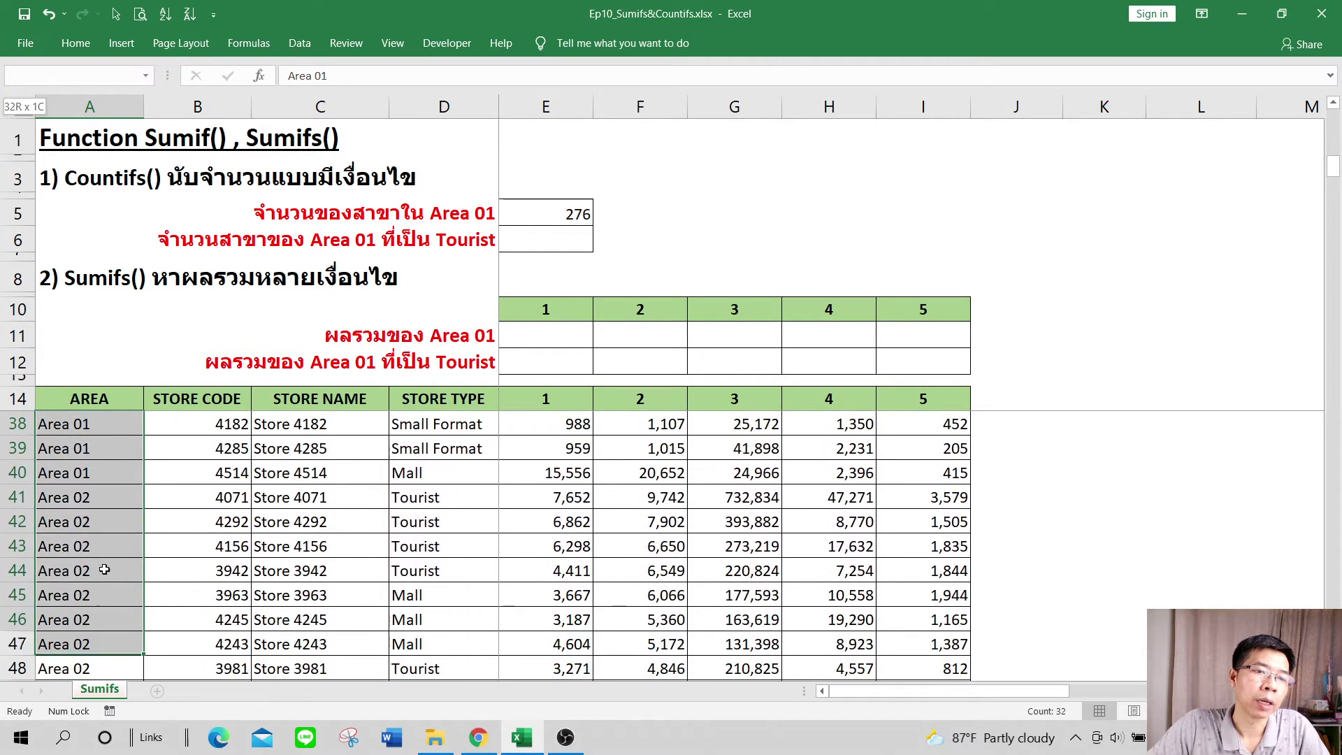
drag(73, 701, 131, 479)
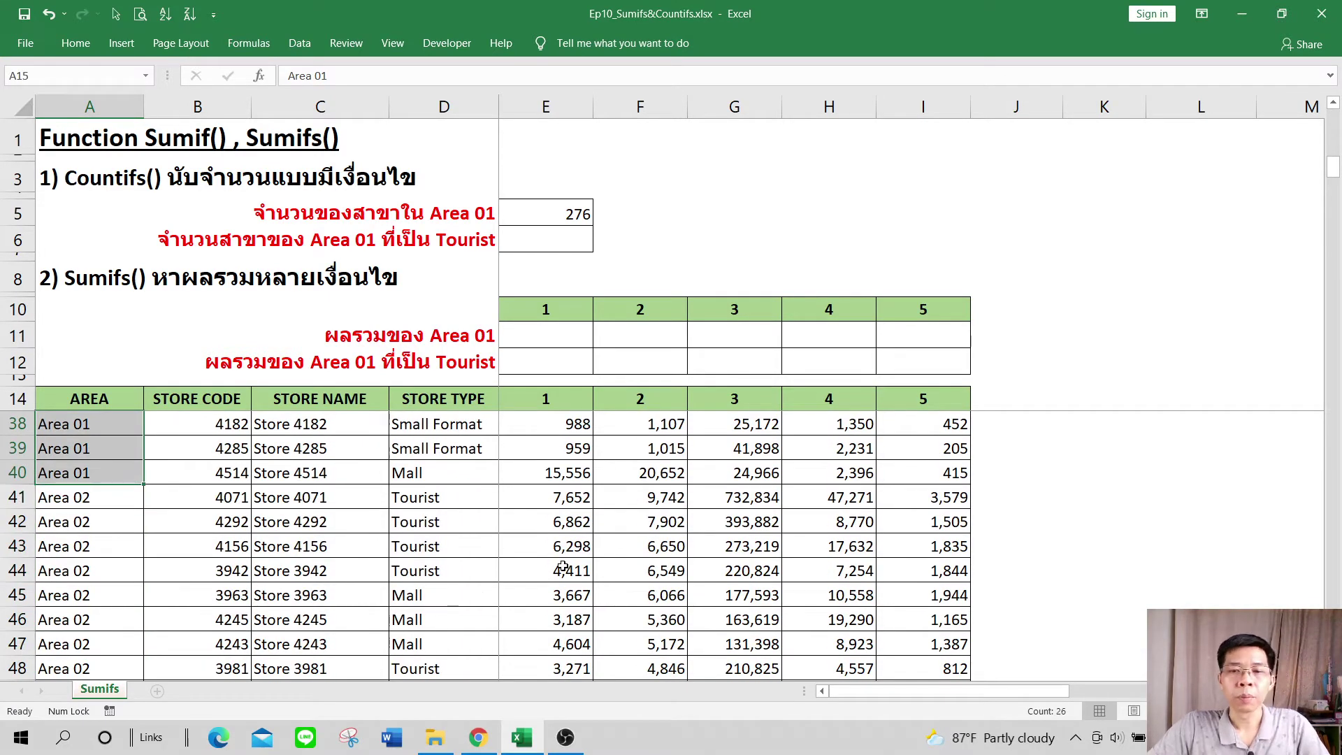
scroll(592, 548, up, 5)
scroll(592, 548, up, 1)
scroll(593, 548, up, 2)
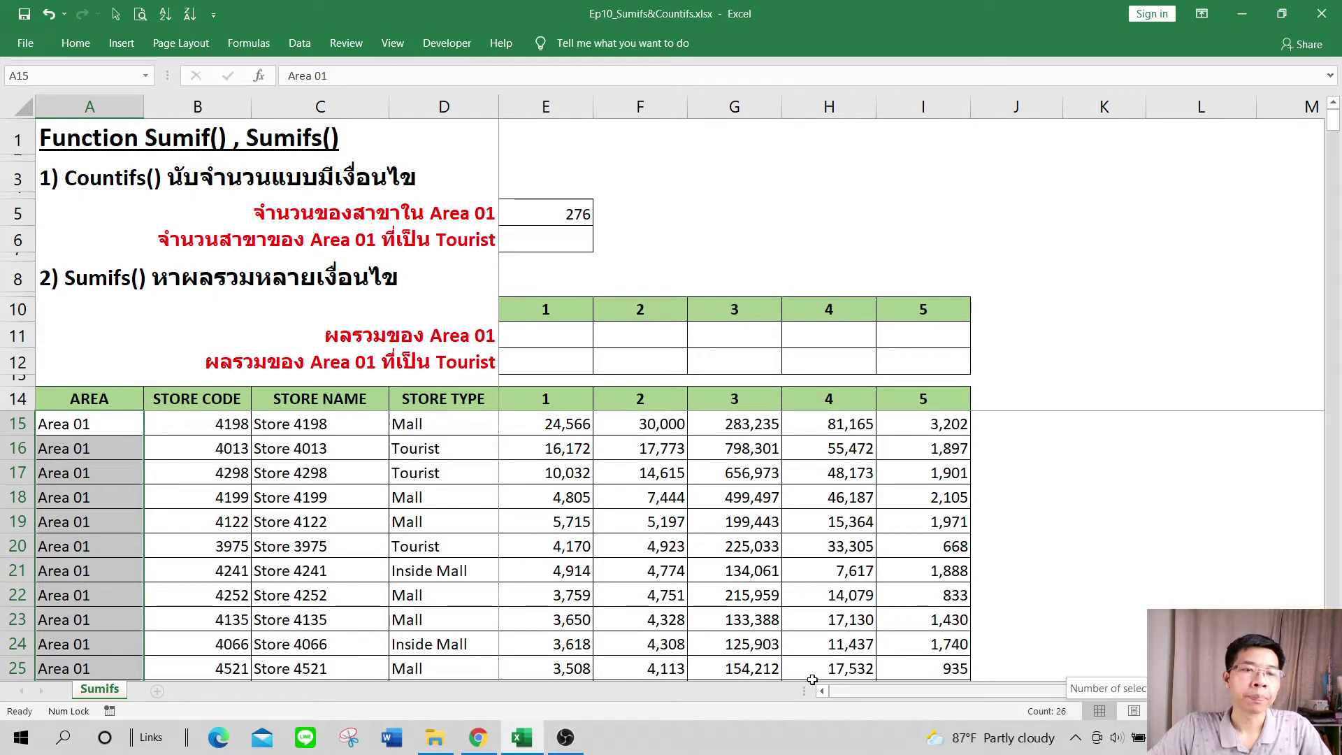
scroll(180, 548, down, 12)
scroll(183, 554, up, 2)
scroll(183, 554, up, 3)
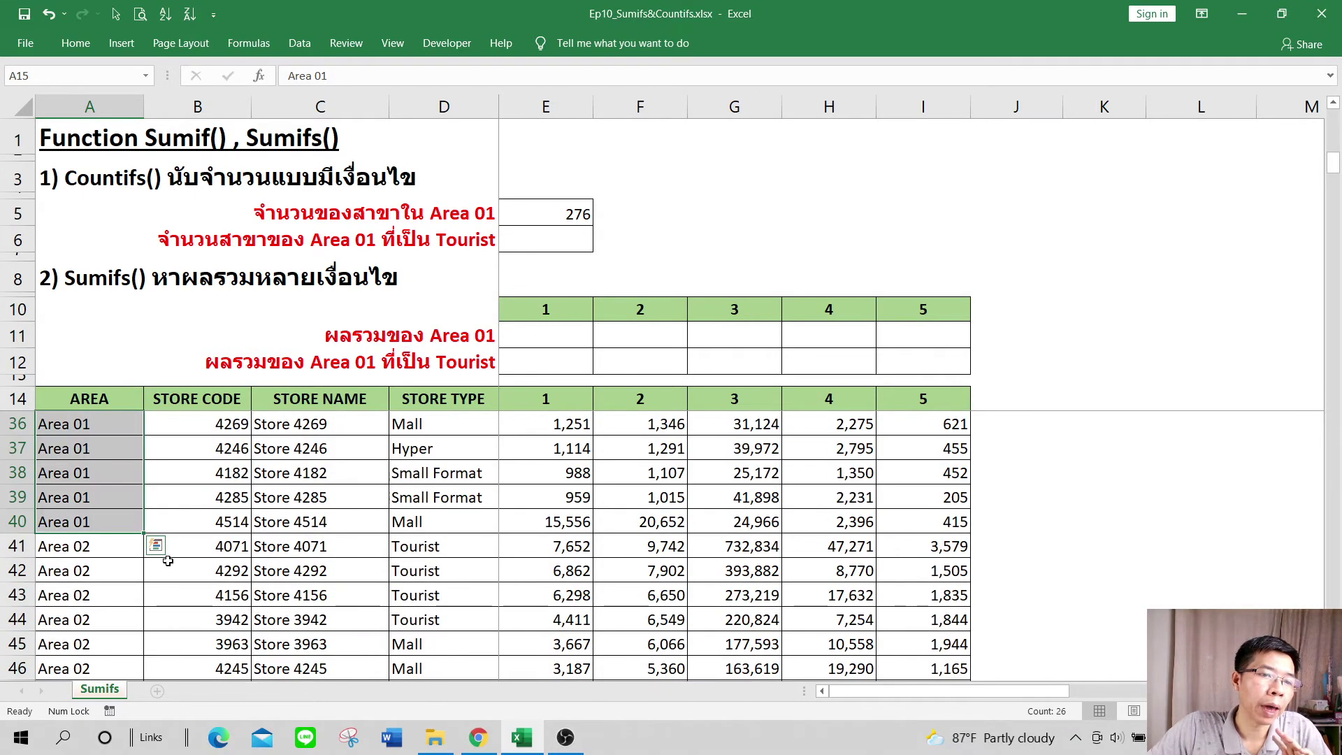
mouse_move(105, 542)
mouse_down()
mouse_move(87, 721)
mouse_move(109, 606)
mouse_up()
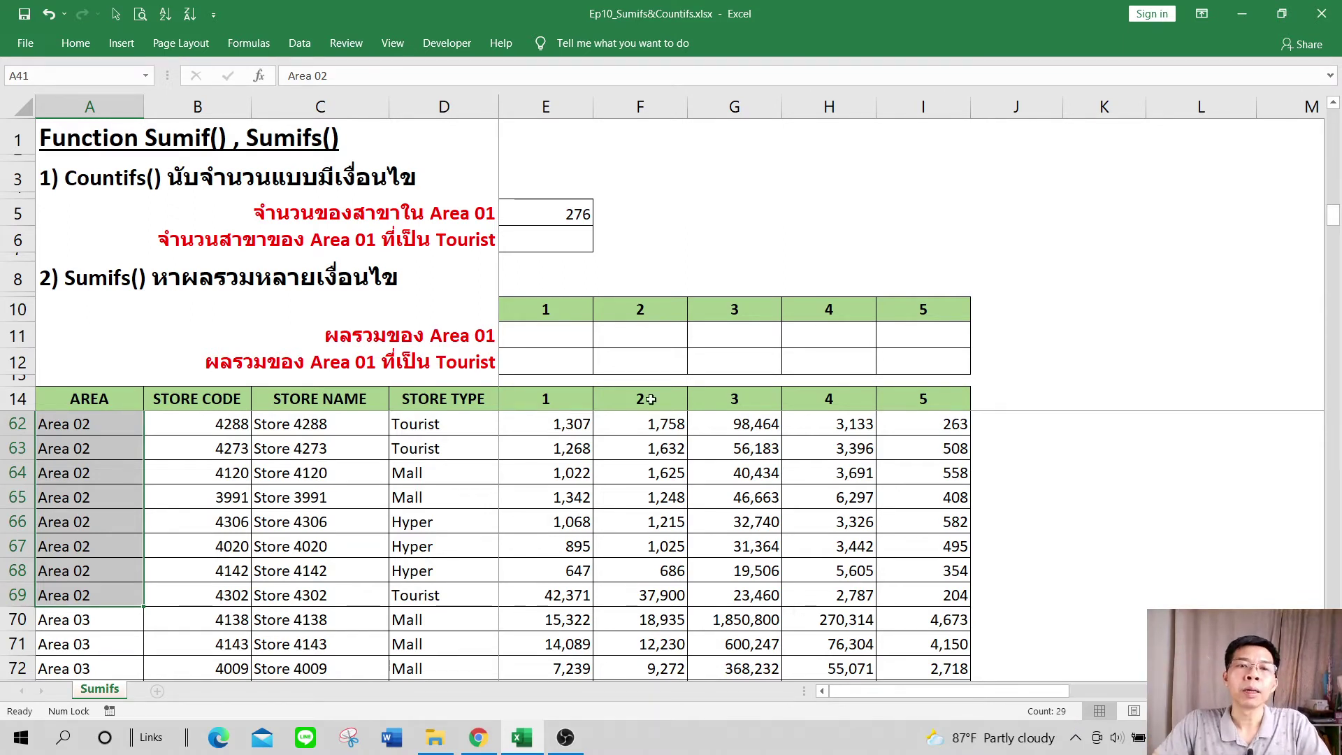
- Move the Countifs labels from D5:D6 to C5:C6 and the Sumifs labels from D11:D12 to C11:C12
click(558, 215)
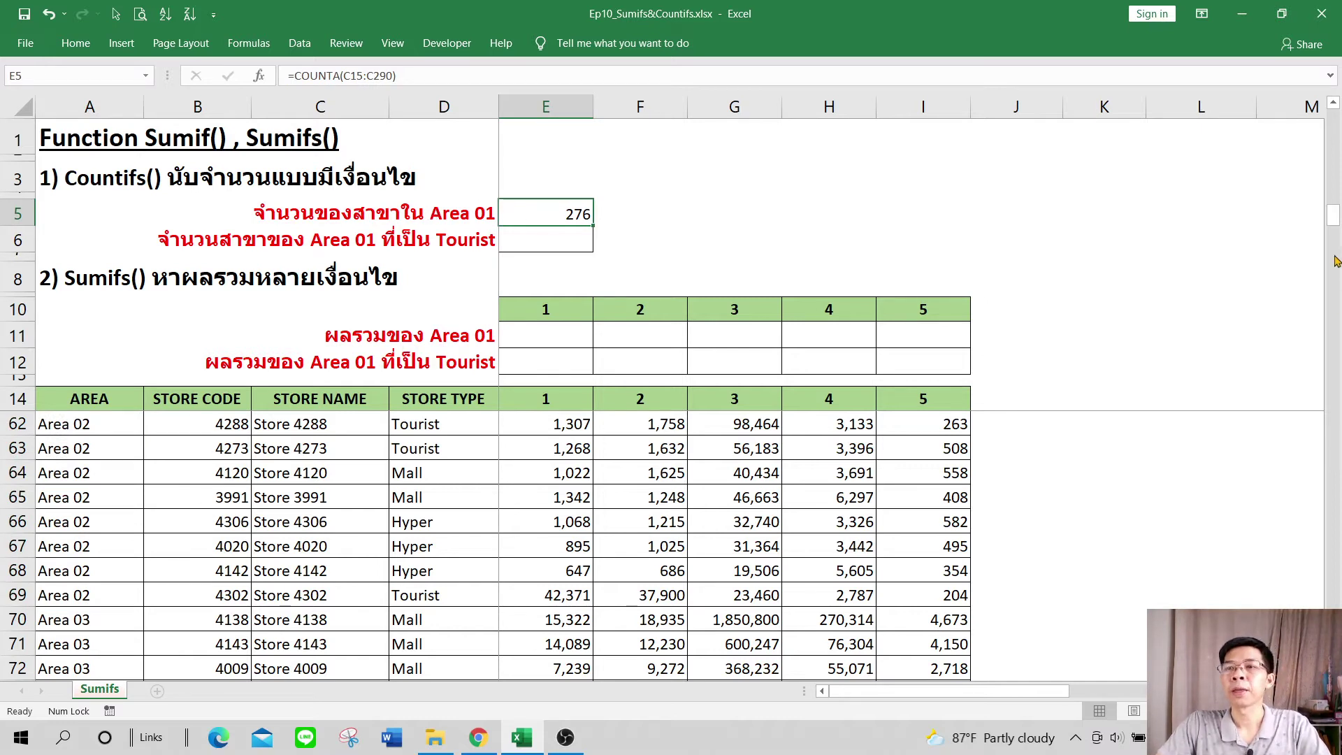
drag(1332, 214, 1332, 119)
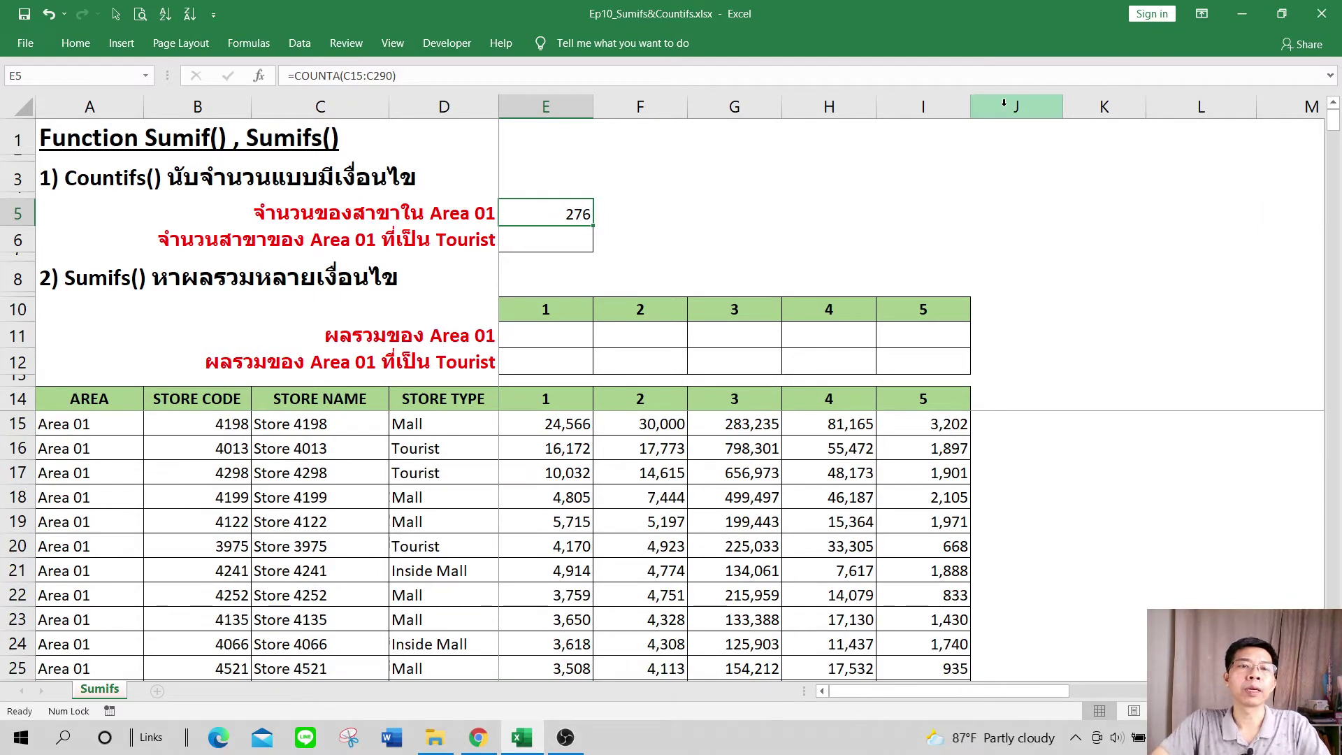
mouse_move(438, 218)
mouse_down()
mouse_move(434, 244)
mouse_move(325, 243)
mouse_up()
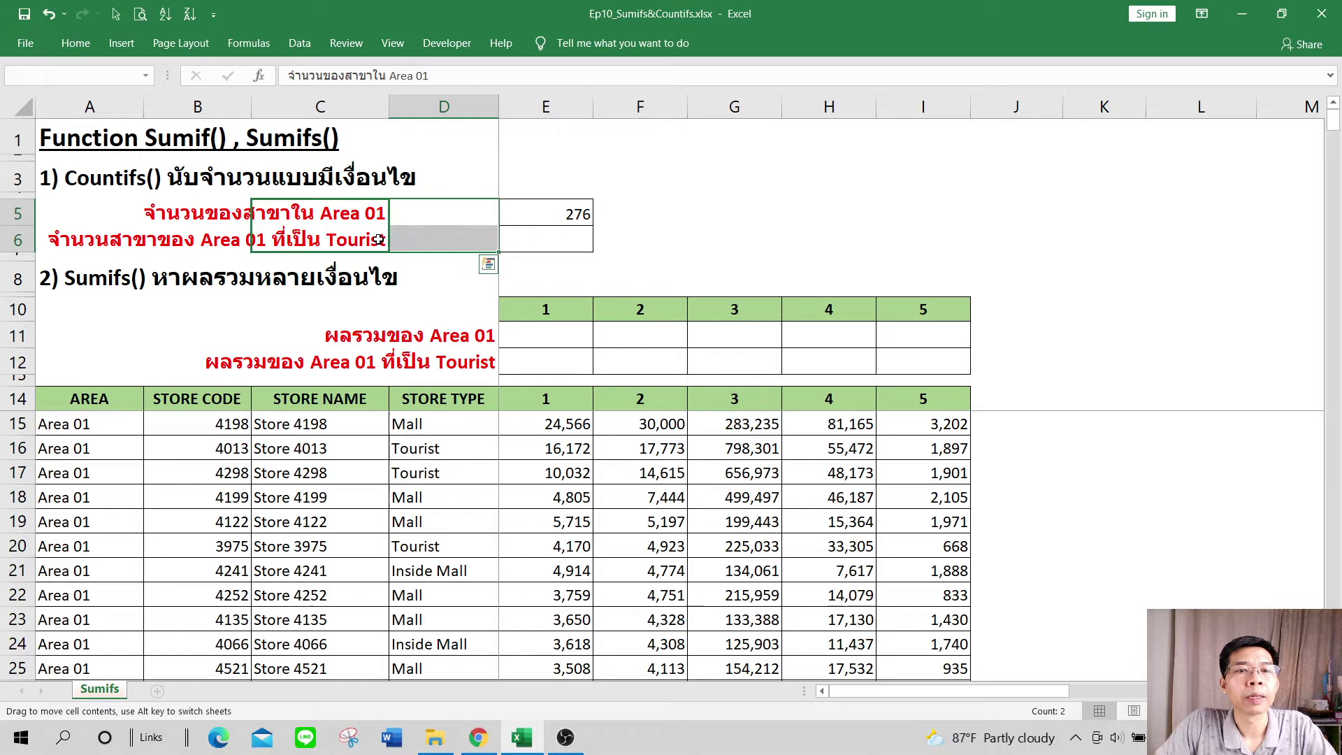
mouse_move(438, 340)
mouse_down()
mouse_move(438, 362)
mouse_move(377, 364)
mouse_up()
click(419, 339)
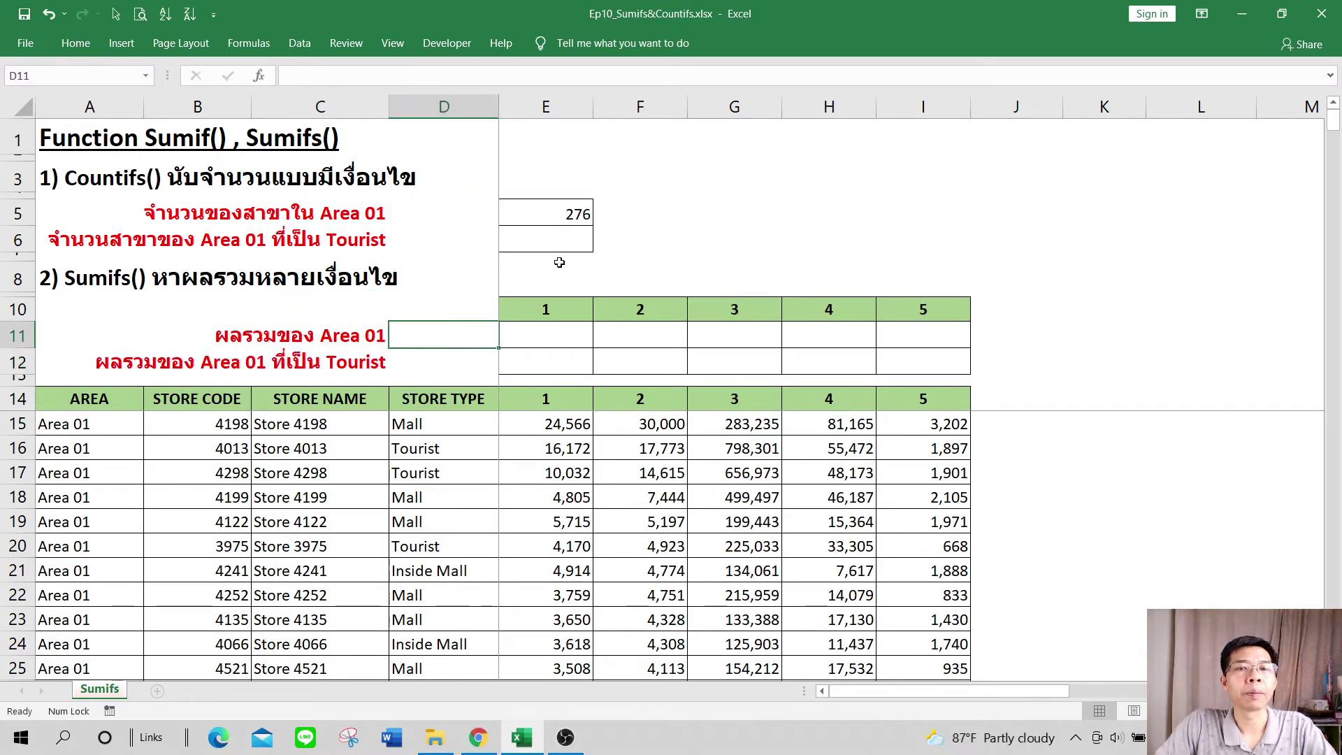
click(572, 248)
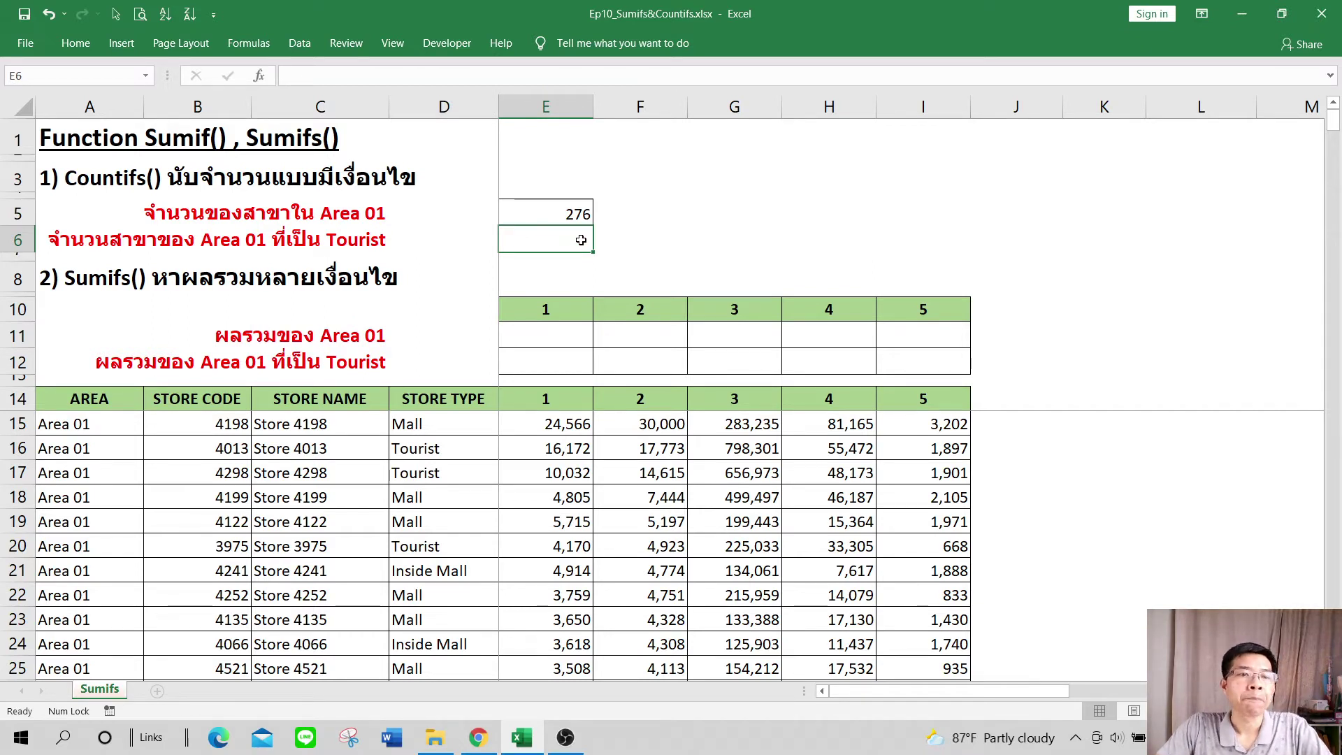
- Select the AREA column from header cell A14 down to the last row
drag(94, 403, 84, 545)
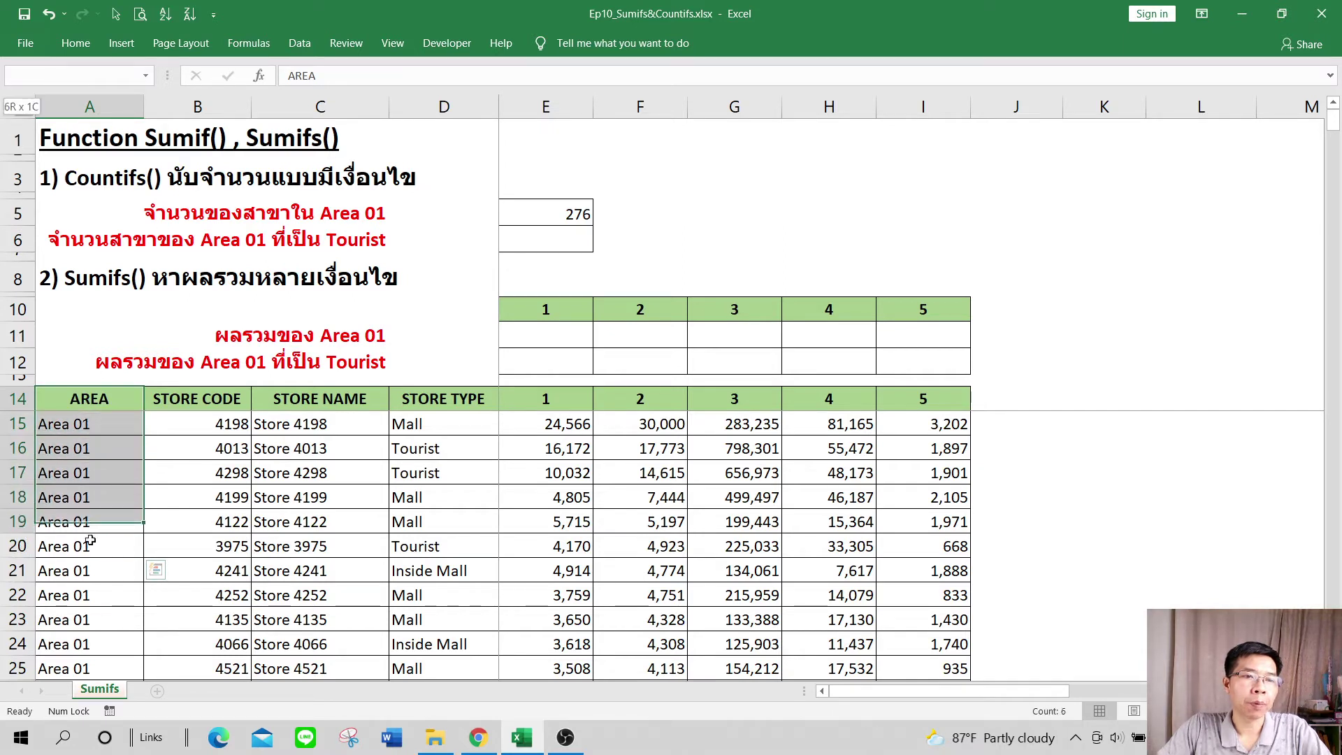
drag(89, 399, 95, 570)
click(102, 400)
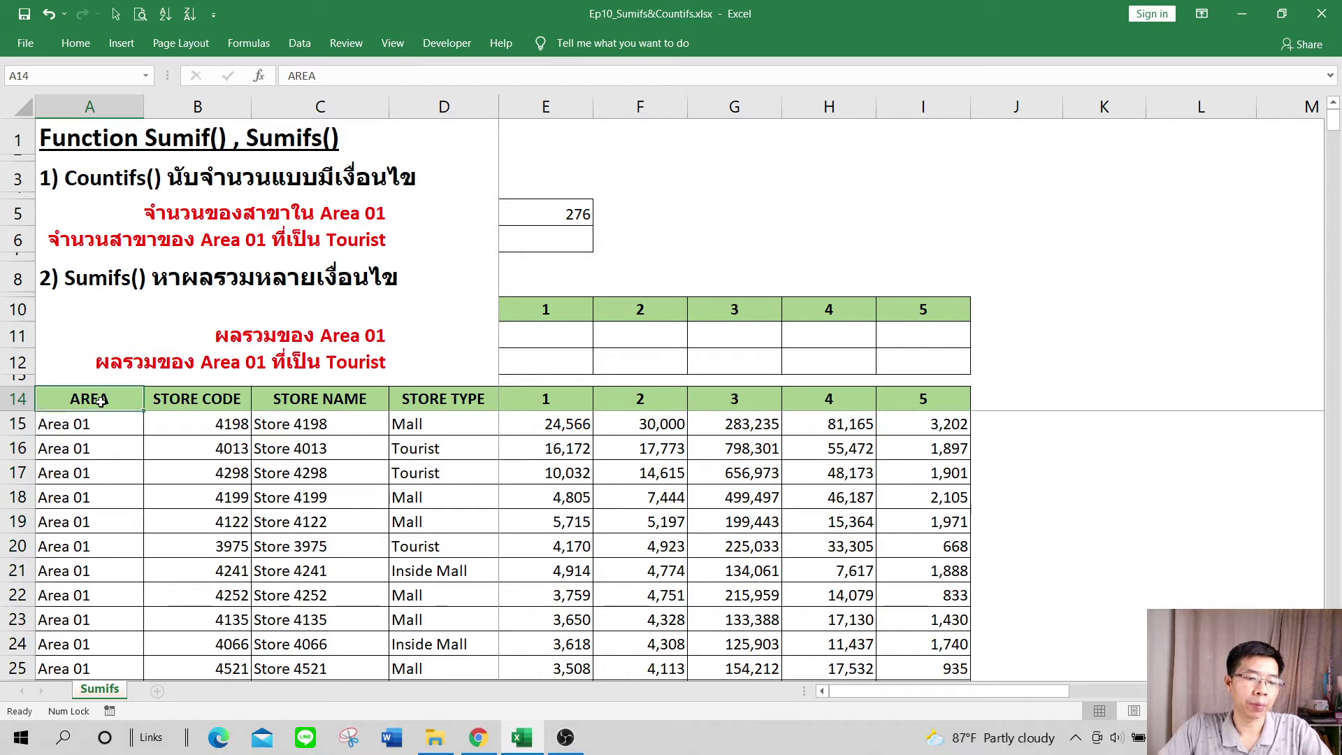
key(ctrl+shift+Down)
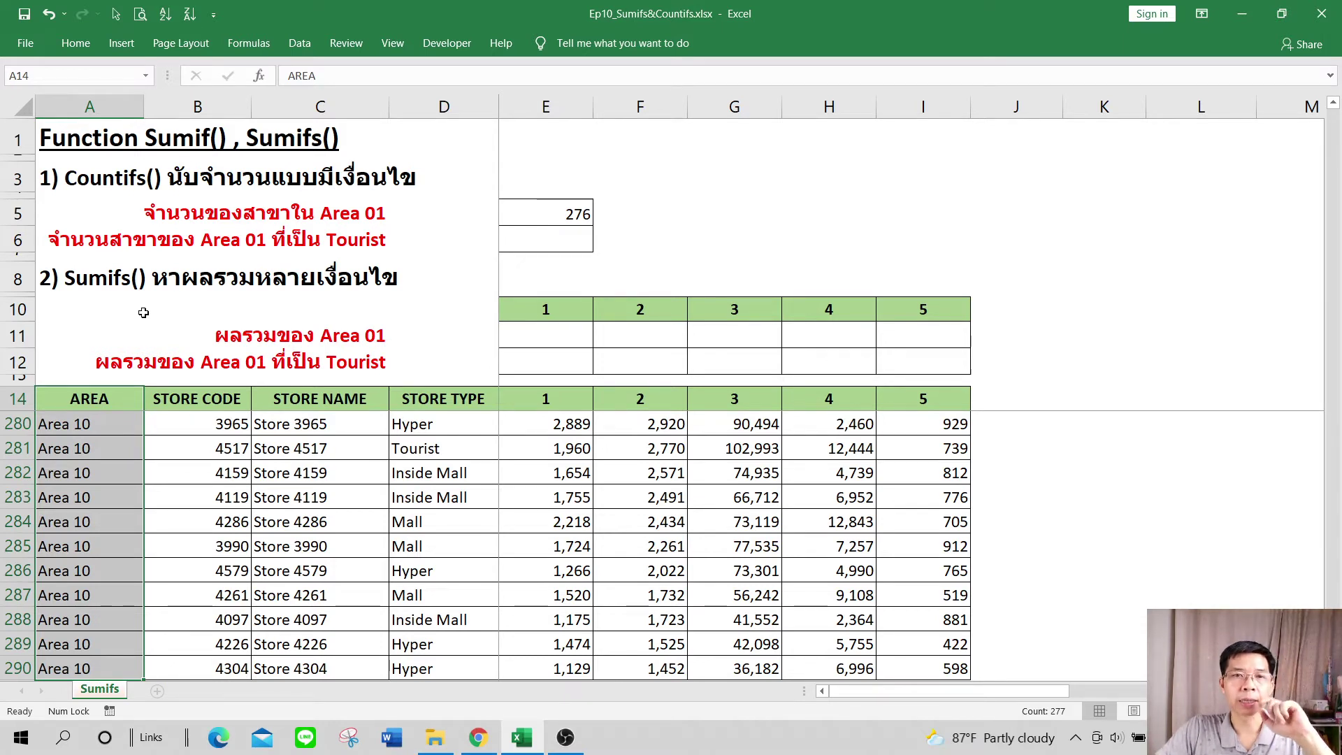
- Clear the old 276 count and the partly typed formula from cell E5
click(545, 218)
text(=)
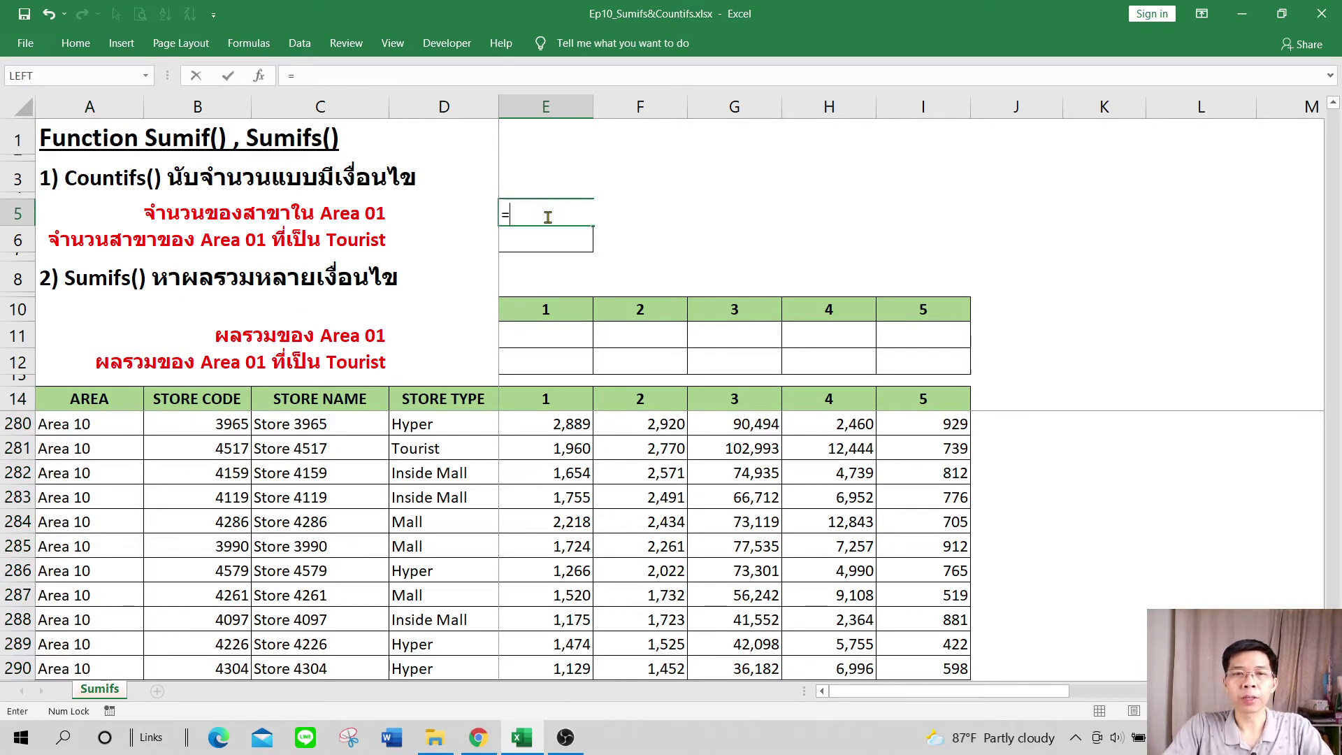
text(c)
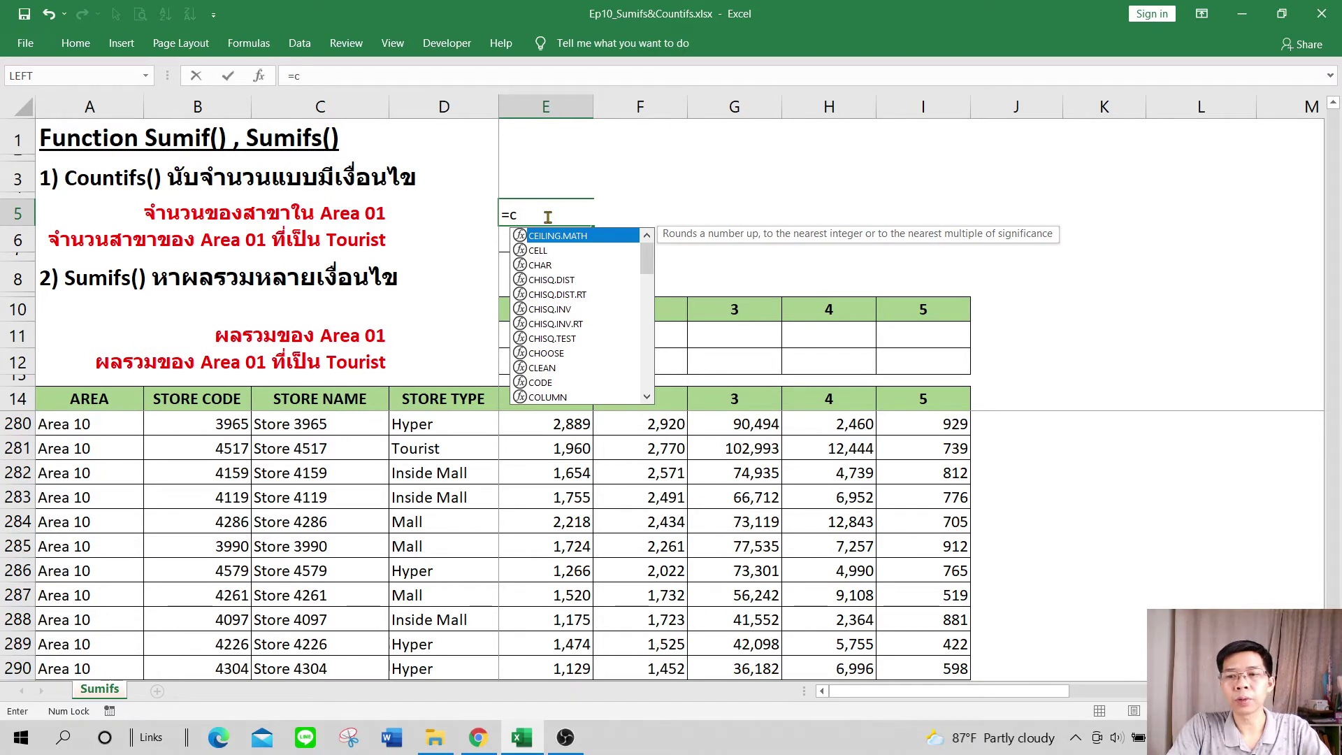
key(BackSpace)
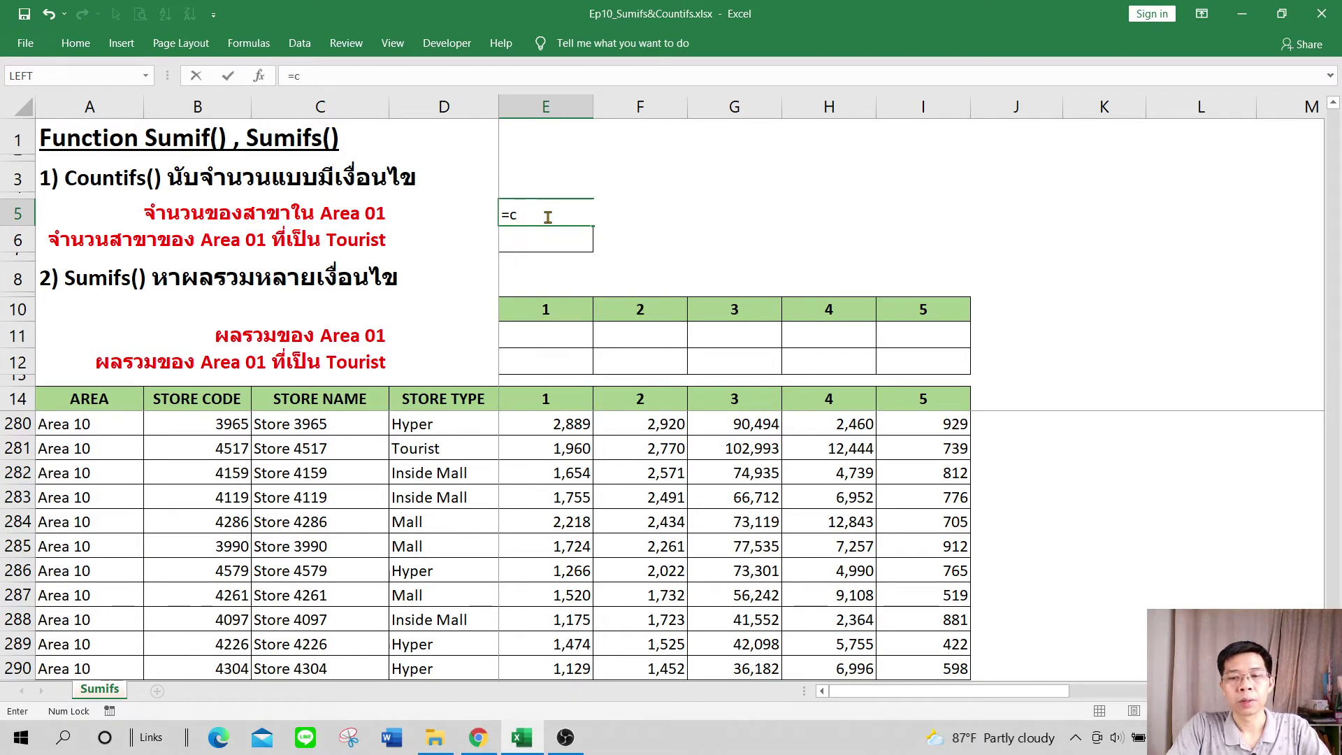
key(BackSpace)
click(773, 264)
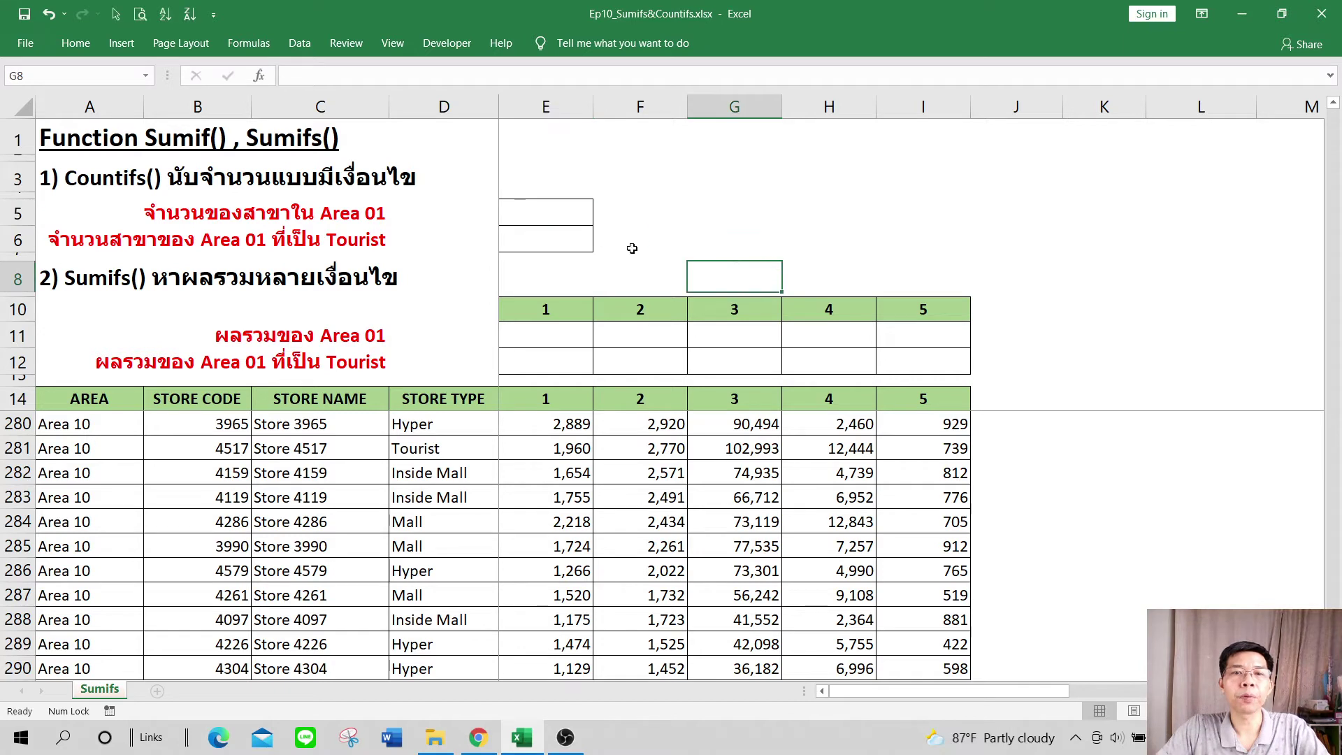
click(565, 223)
- Set the font size of the results area E5:I12 to 16
mouse_move(565, 223)
mouse_down()
mouse_move(564, 234)
mouse_move(915, 362)
mouse_up()
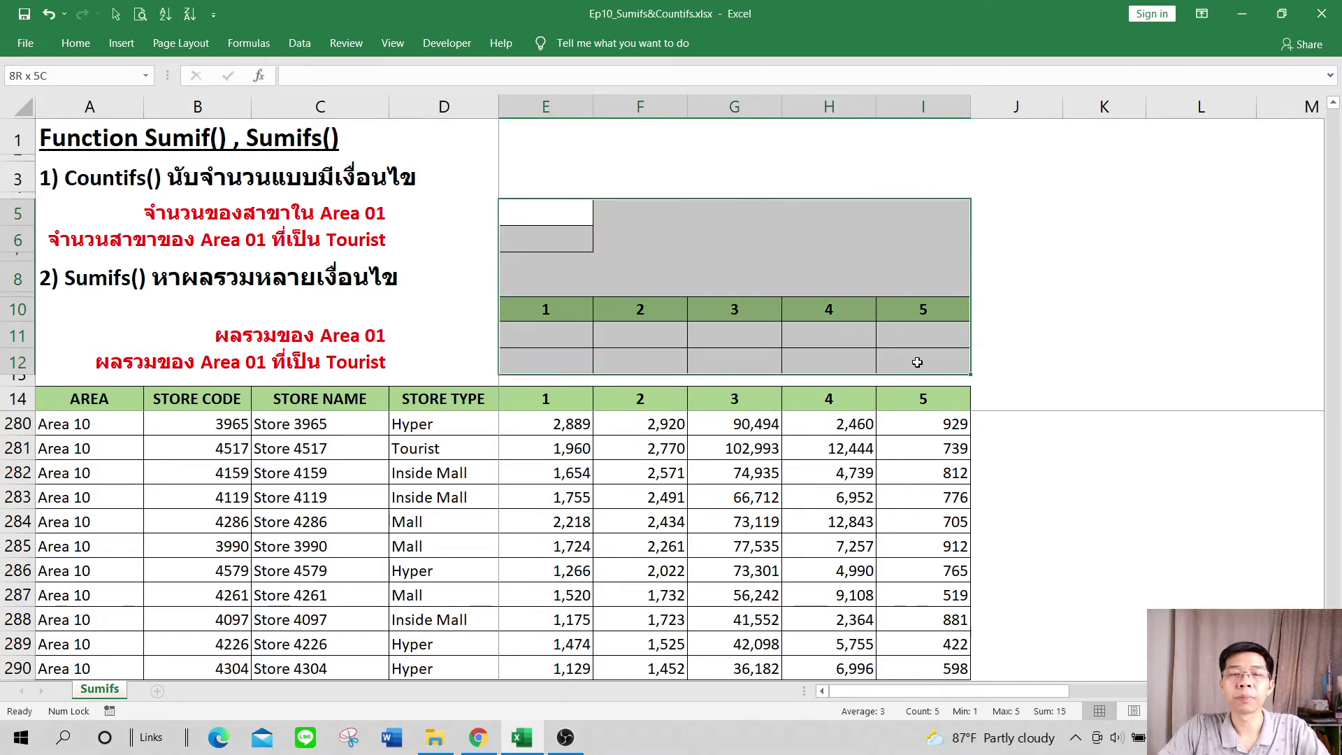
click(75, 43)
click(290, 75)
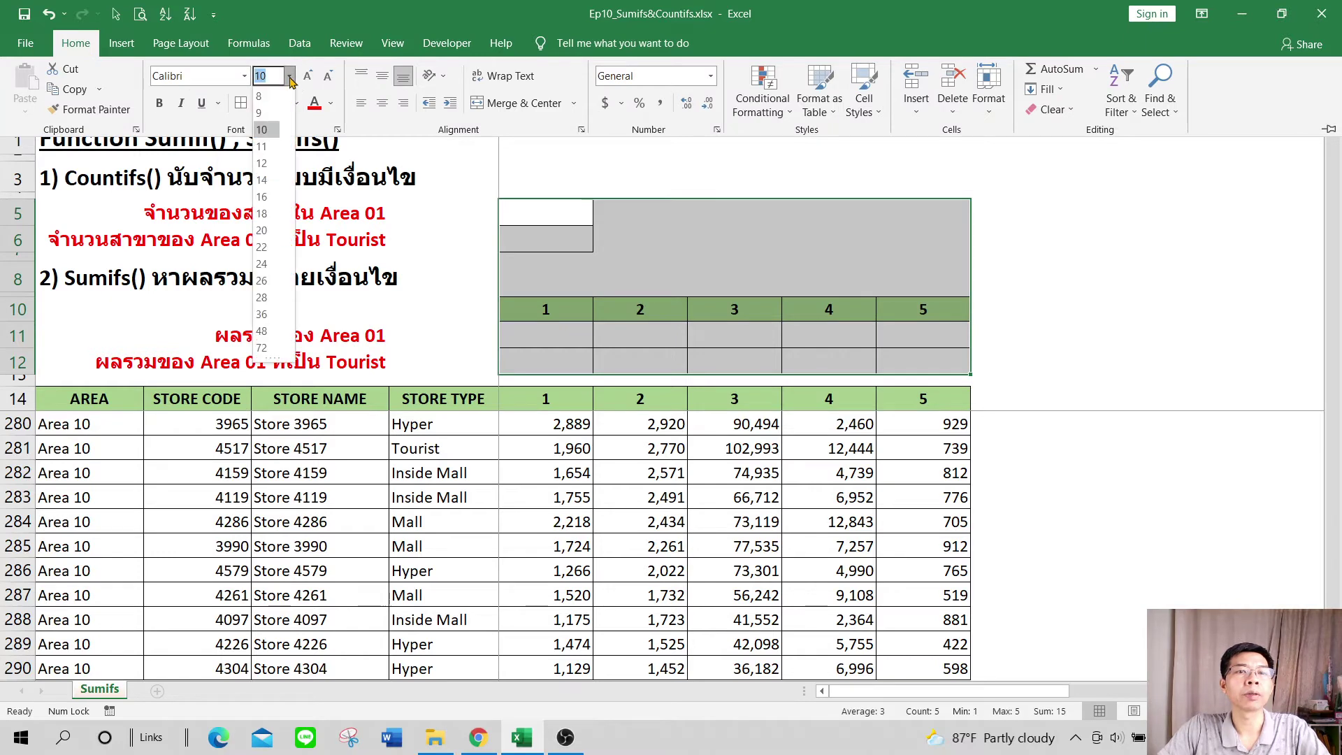
click(267, 194)
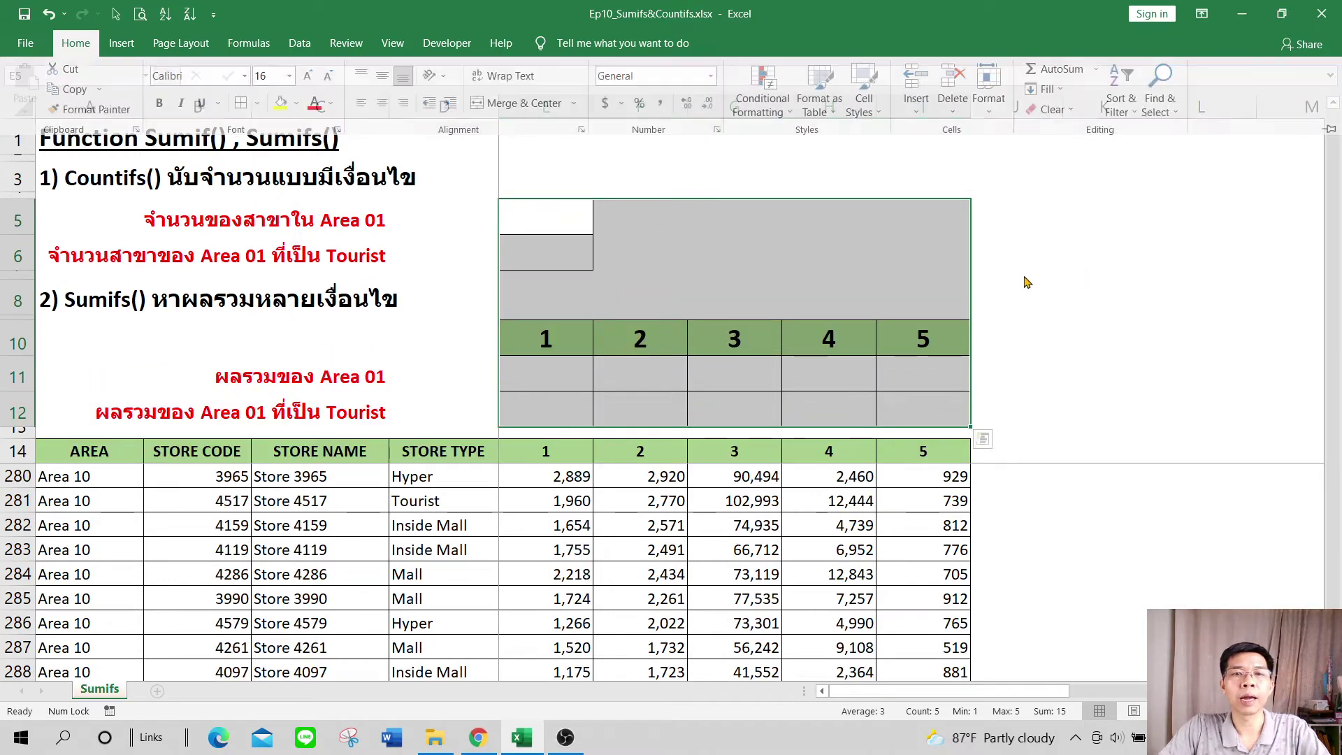
click(1087, 281)
click(562, 218)
- Type =countif into E5 to bring up the COUNTIF function suggestions
text(=)
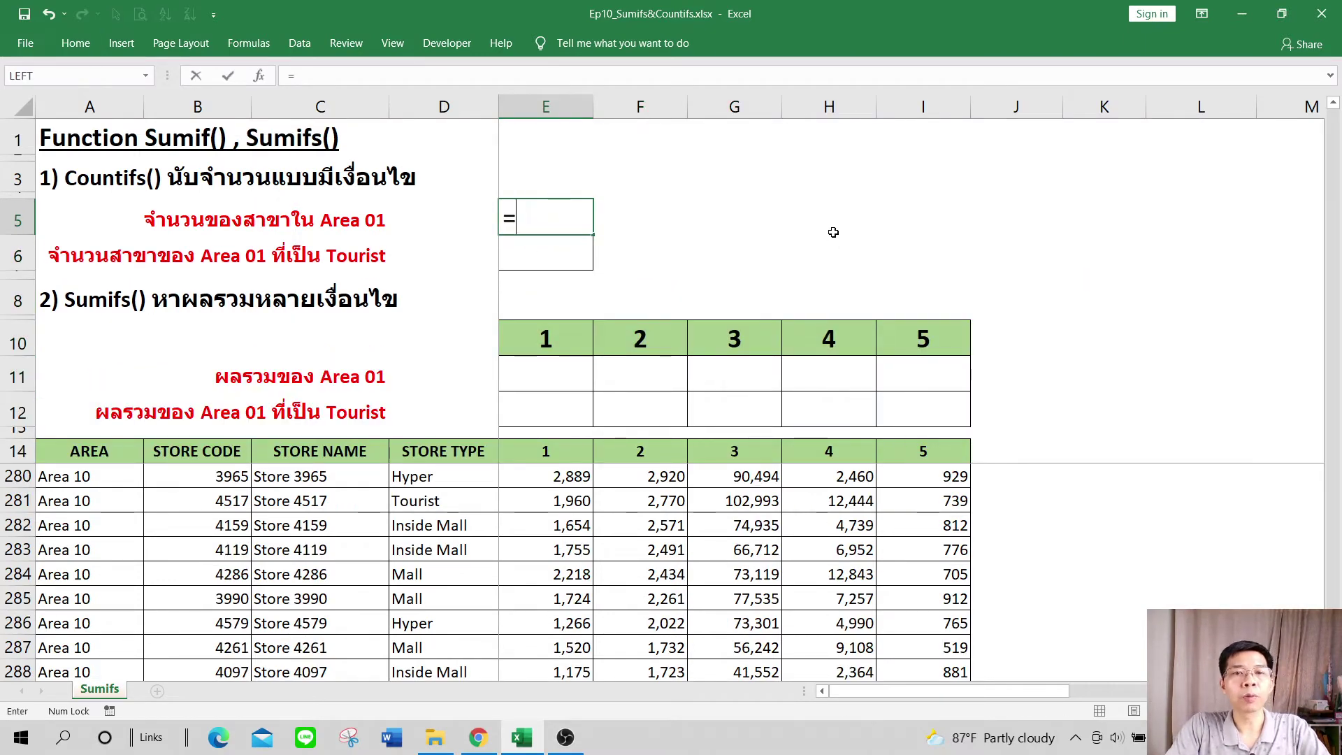
text(count)
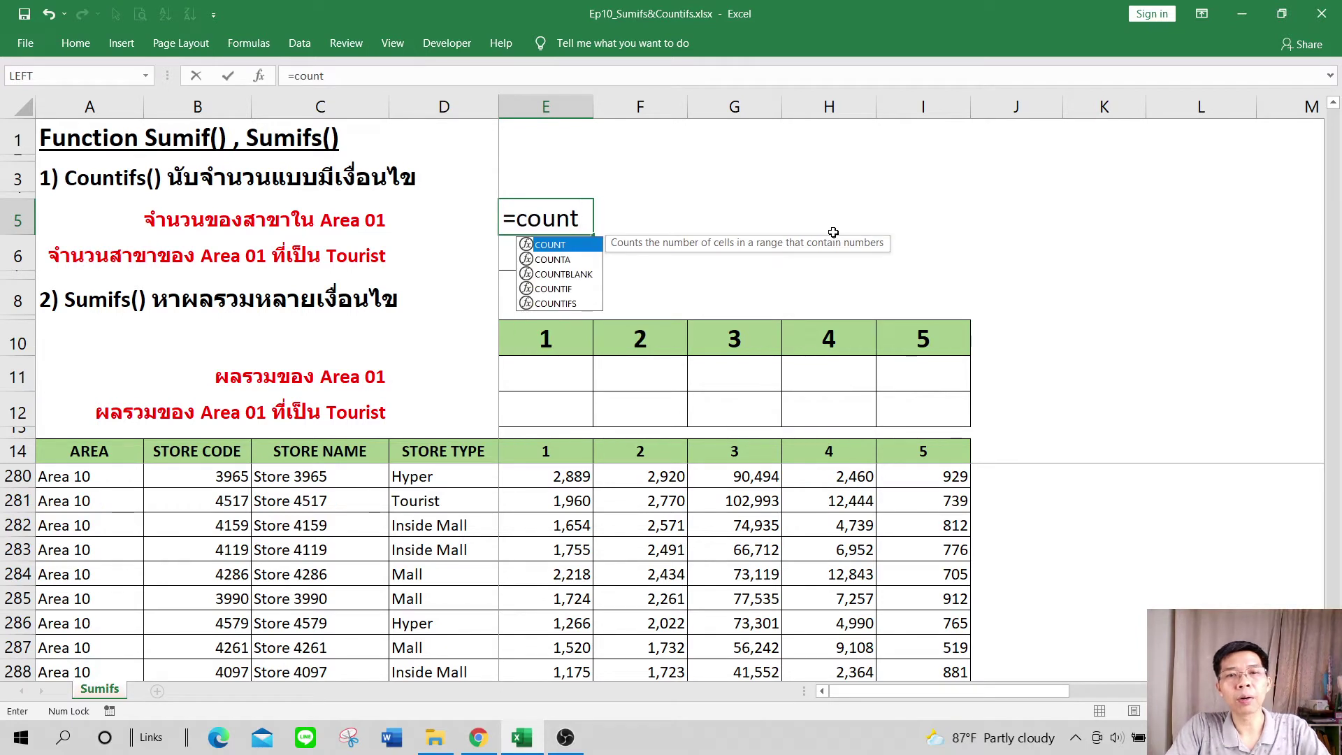
text(if)
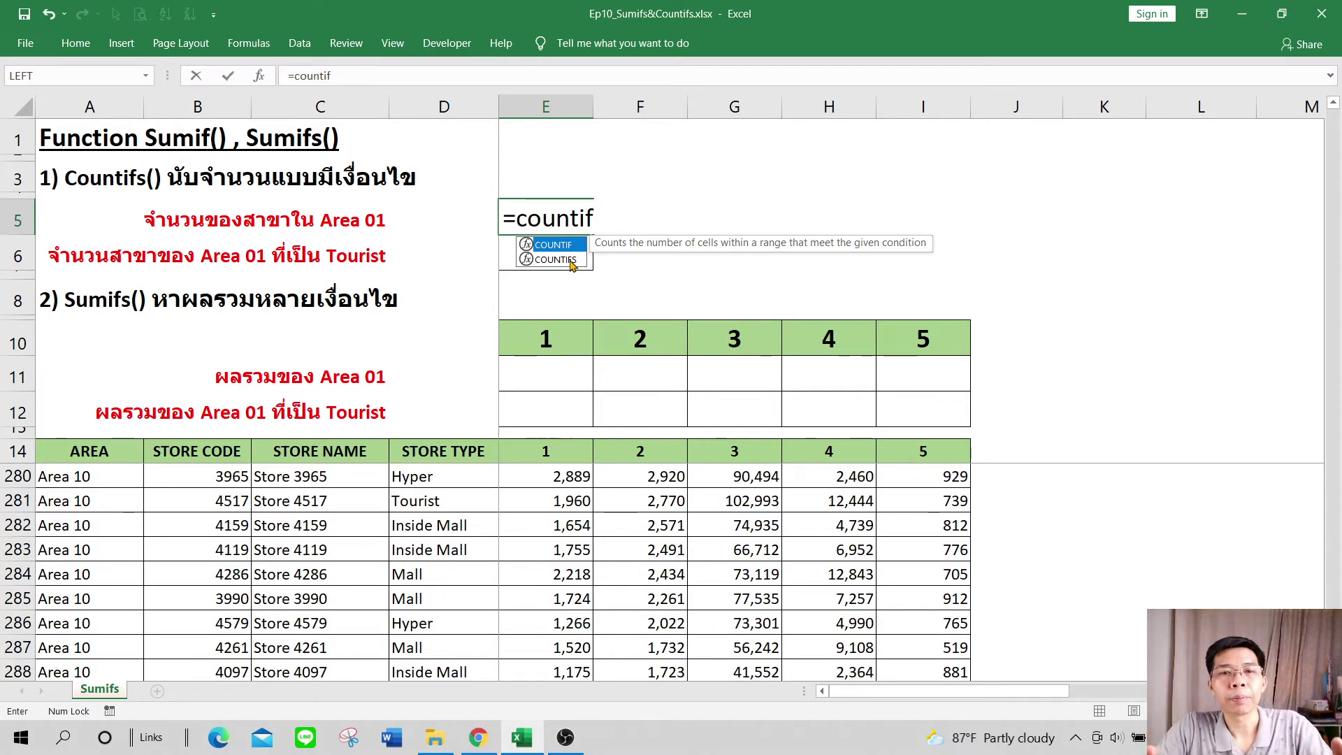
- Complete the E5 entry to =countifs( to start the COUNTIFS function
text(s)
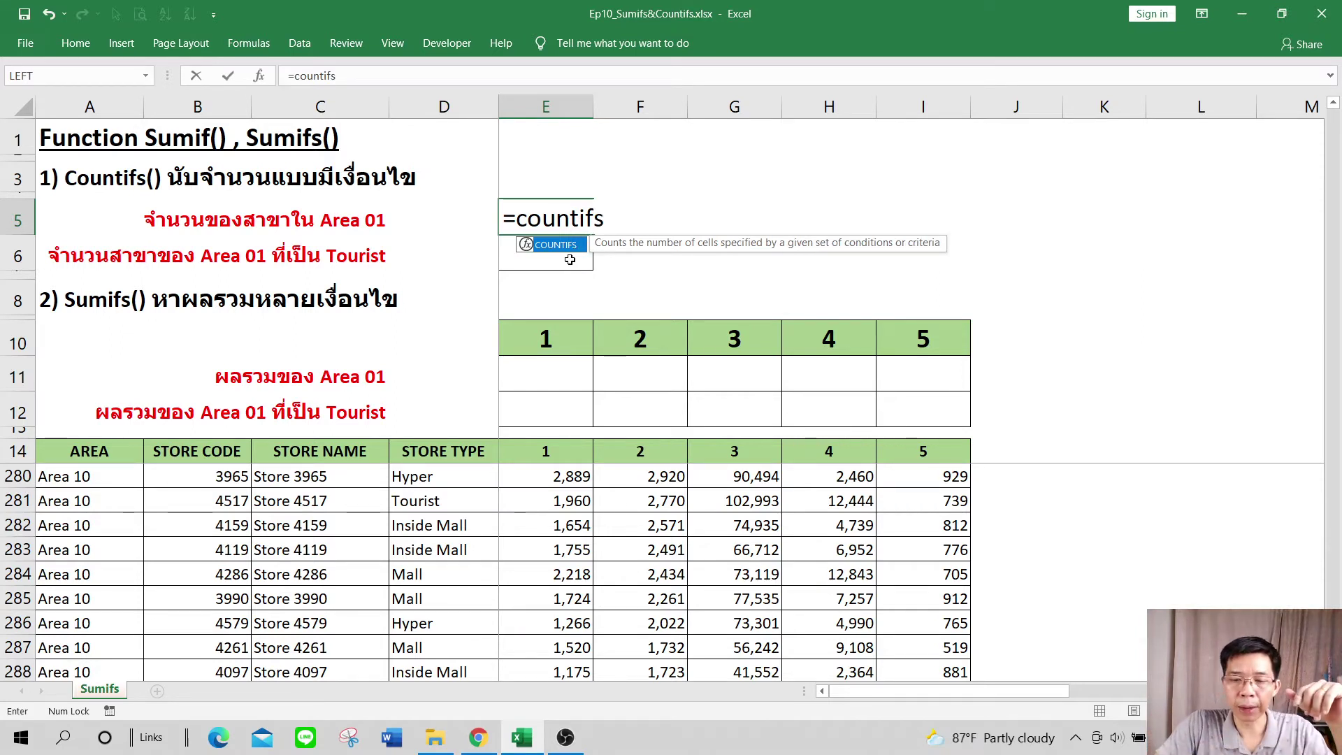
text(()
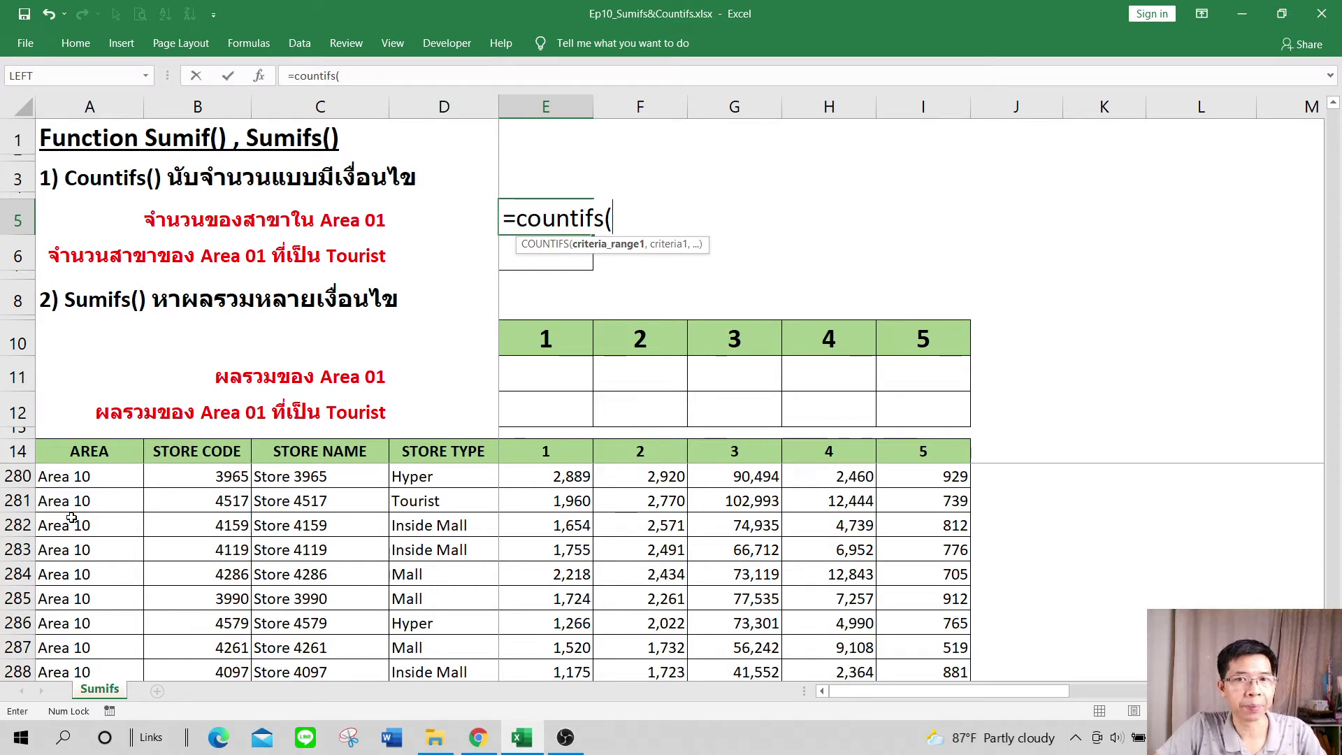
- Enter the locked range $A$14:$A$290 as E5's first criteria range, followed by a comma
click(128, 449)
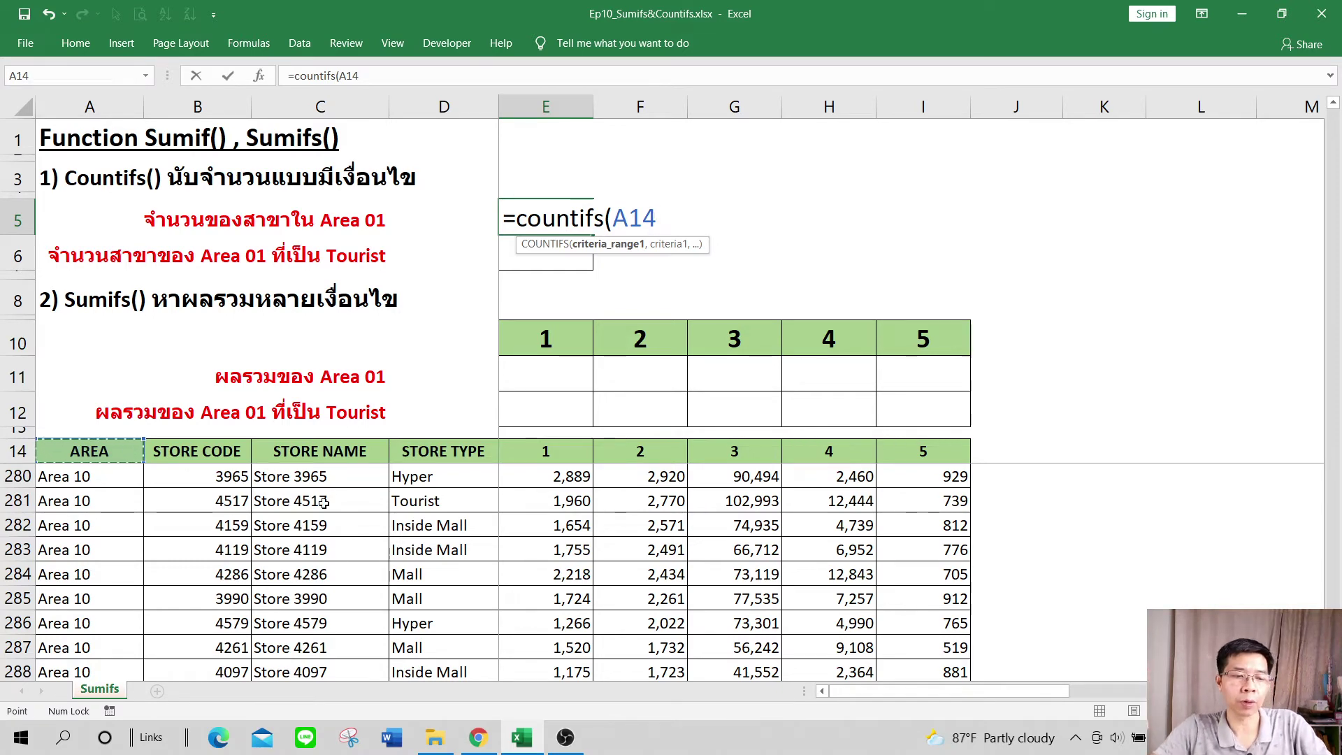
key(ctrl+shift+Down)
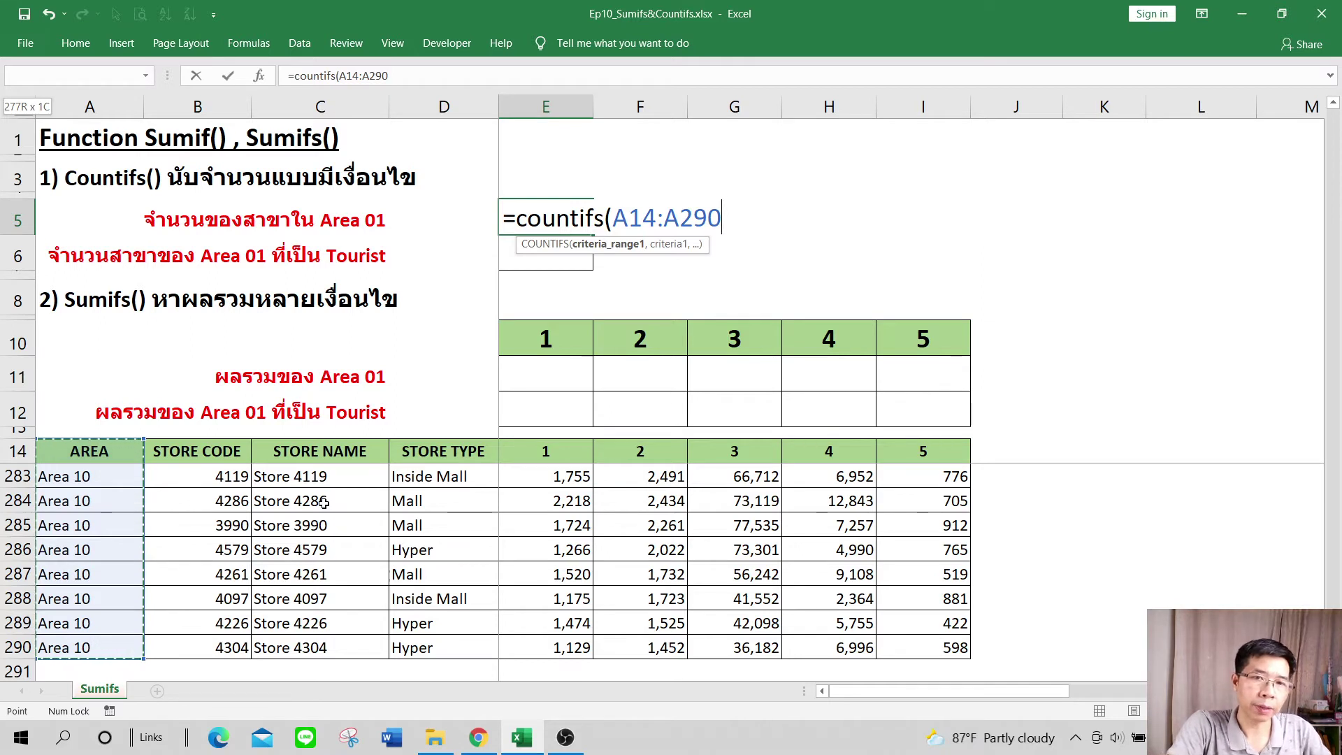
key(F4)
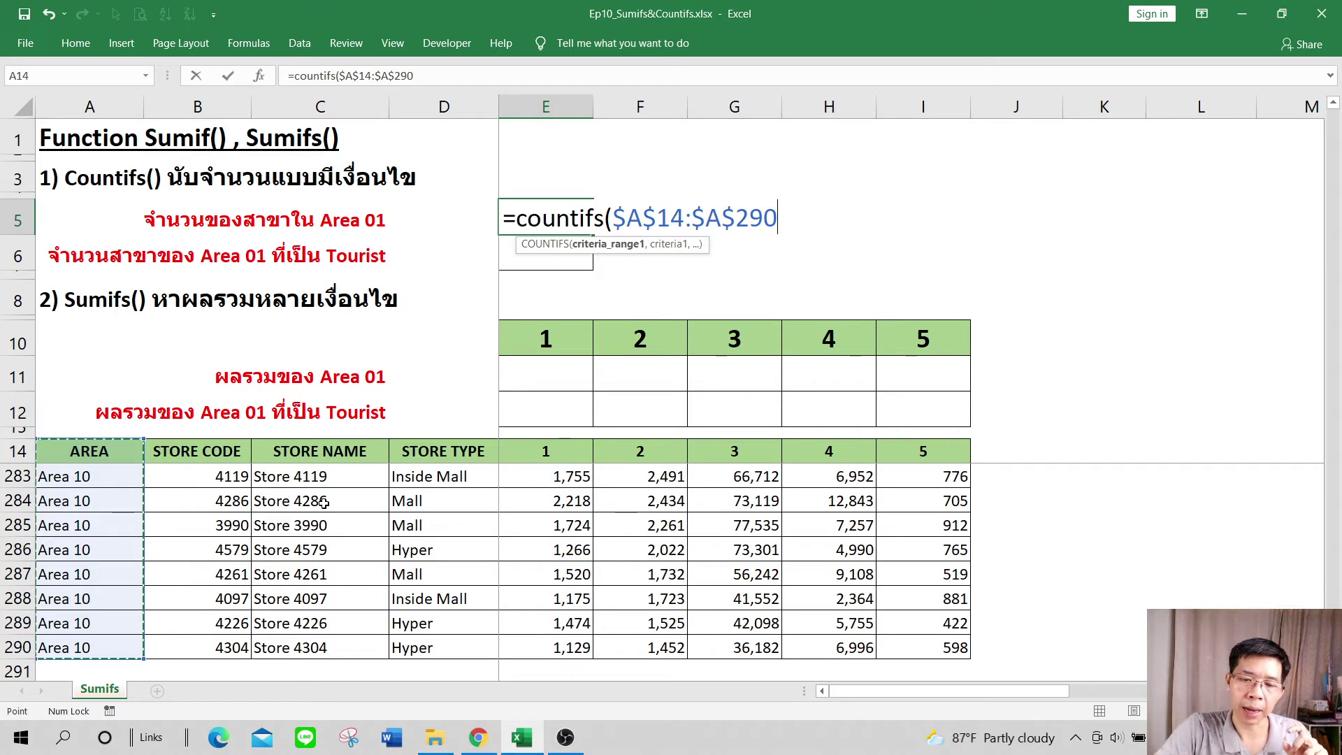
text(,)
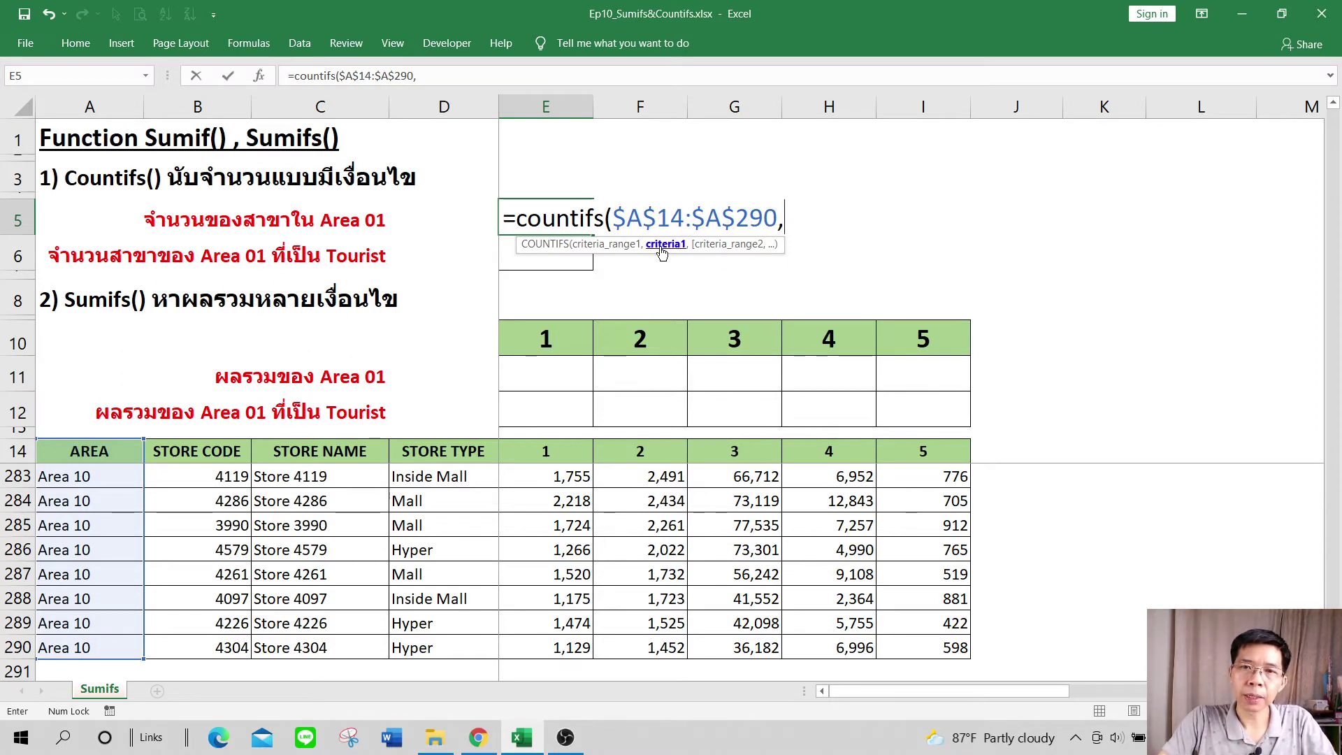
- Add the criterion "Area 01", close E5's COUNTIFS formula and commit it, returning 26
text(")
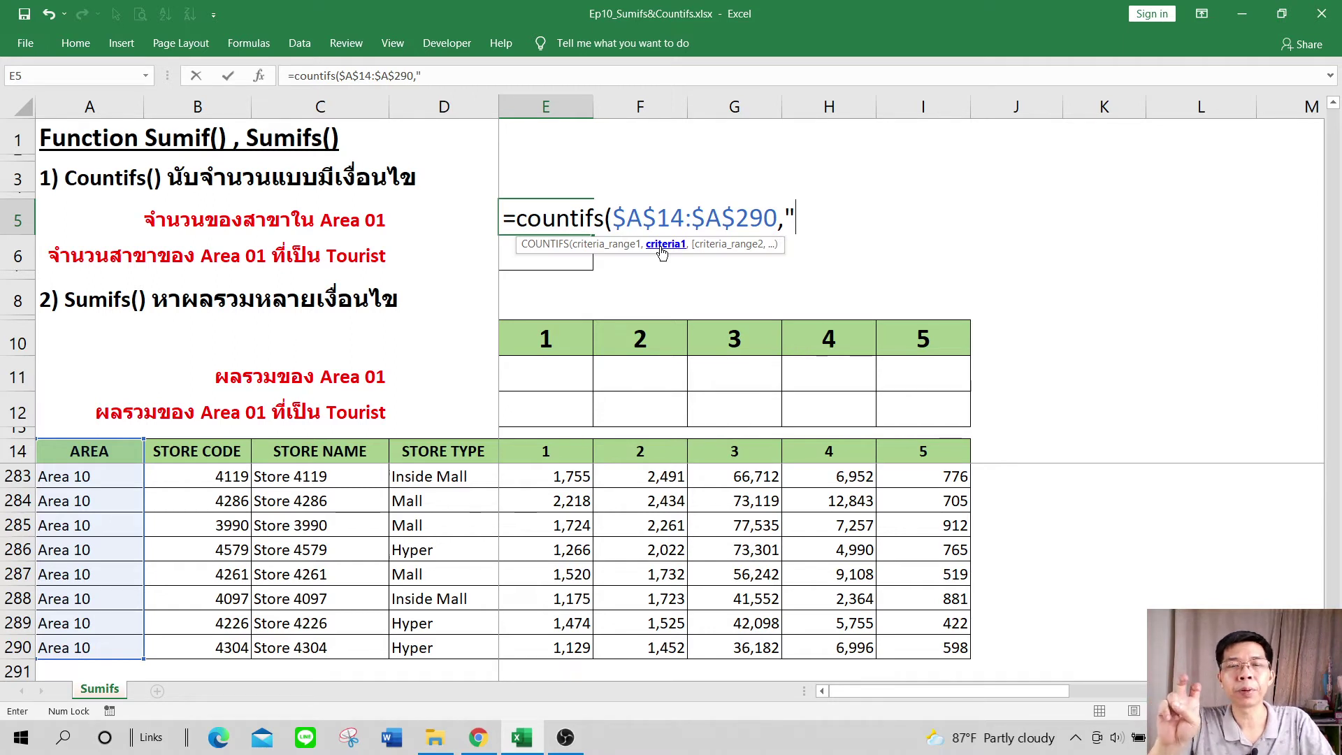
text(A)
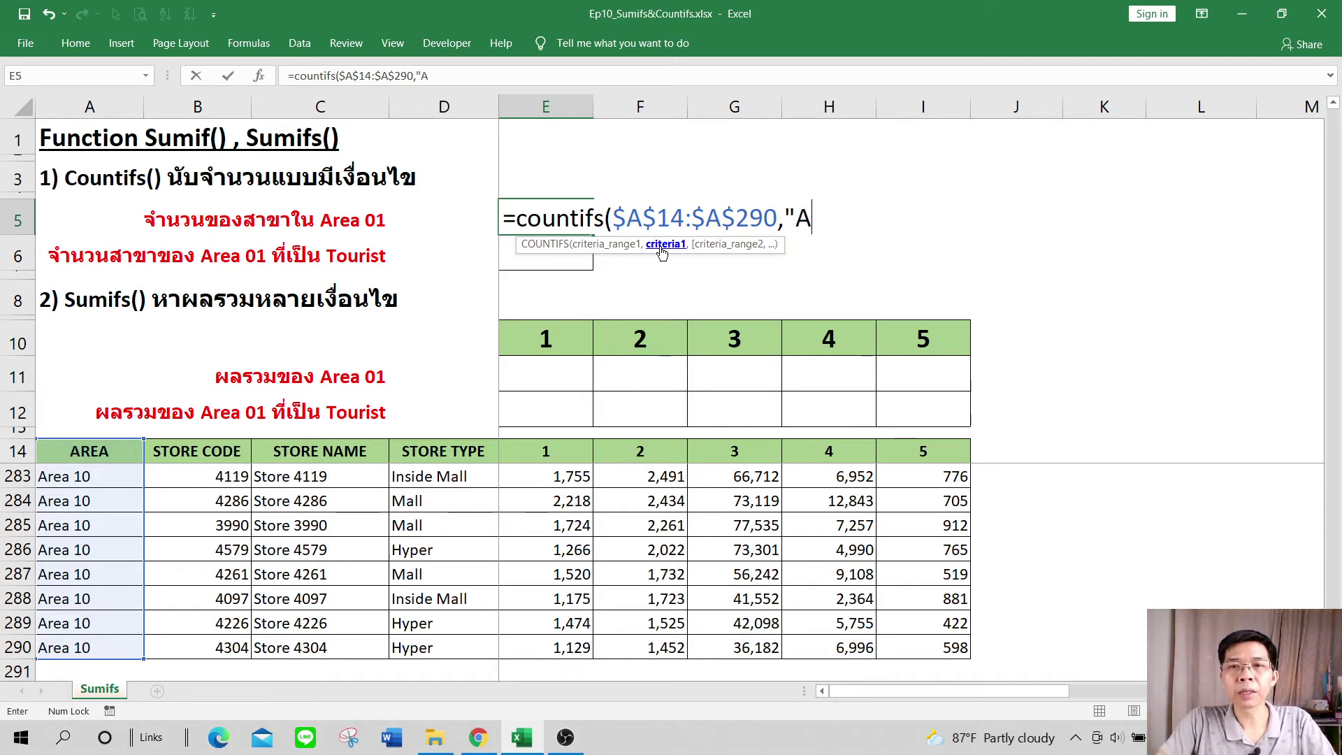
text(rea)
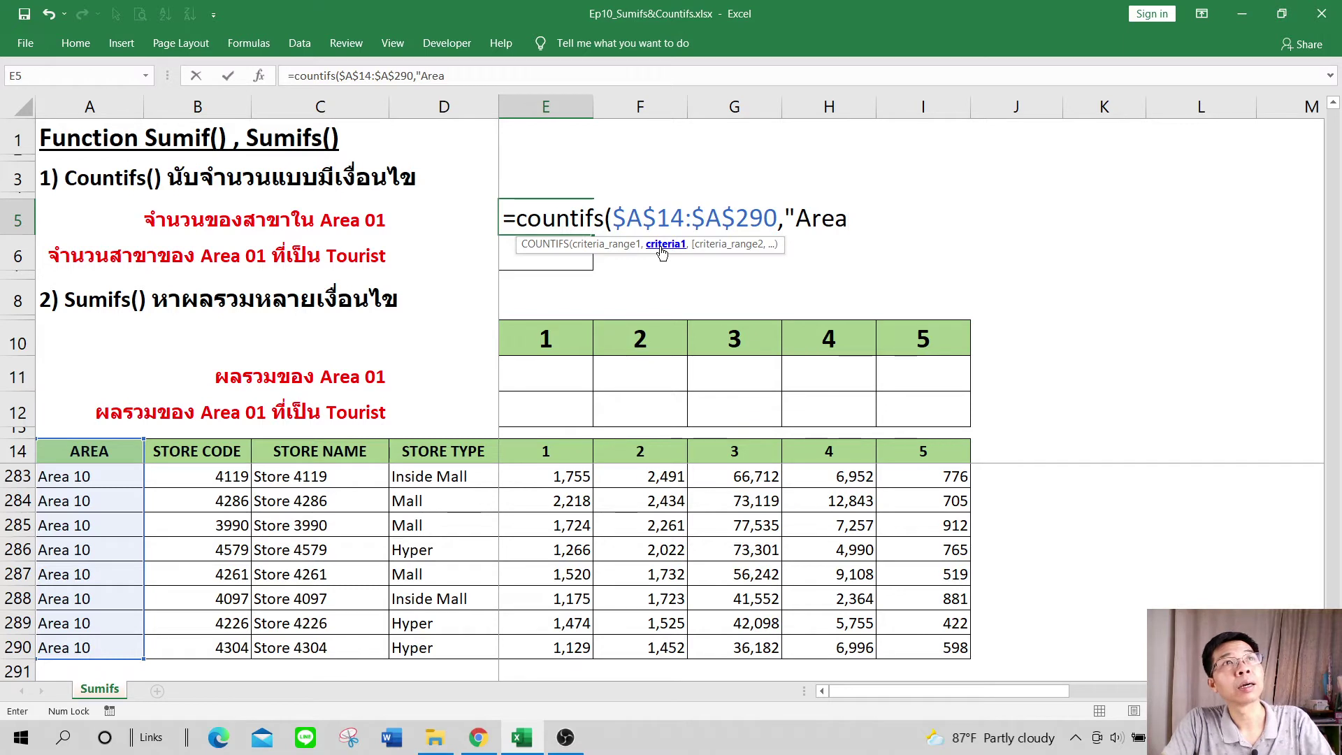
text( 01)
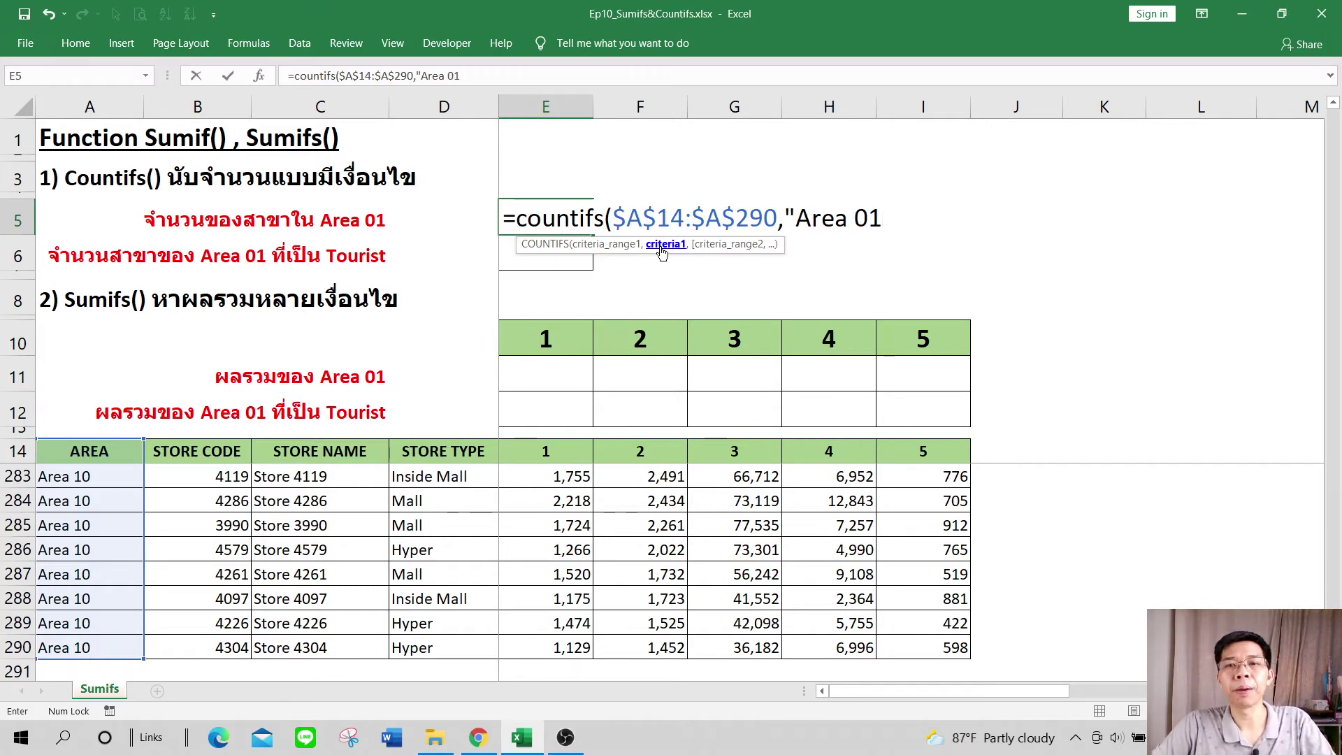
text(")
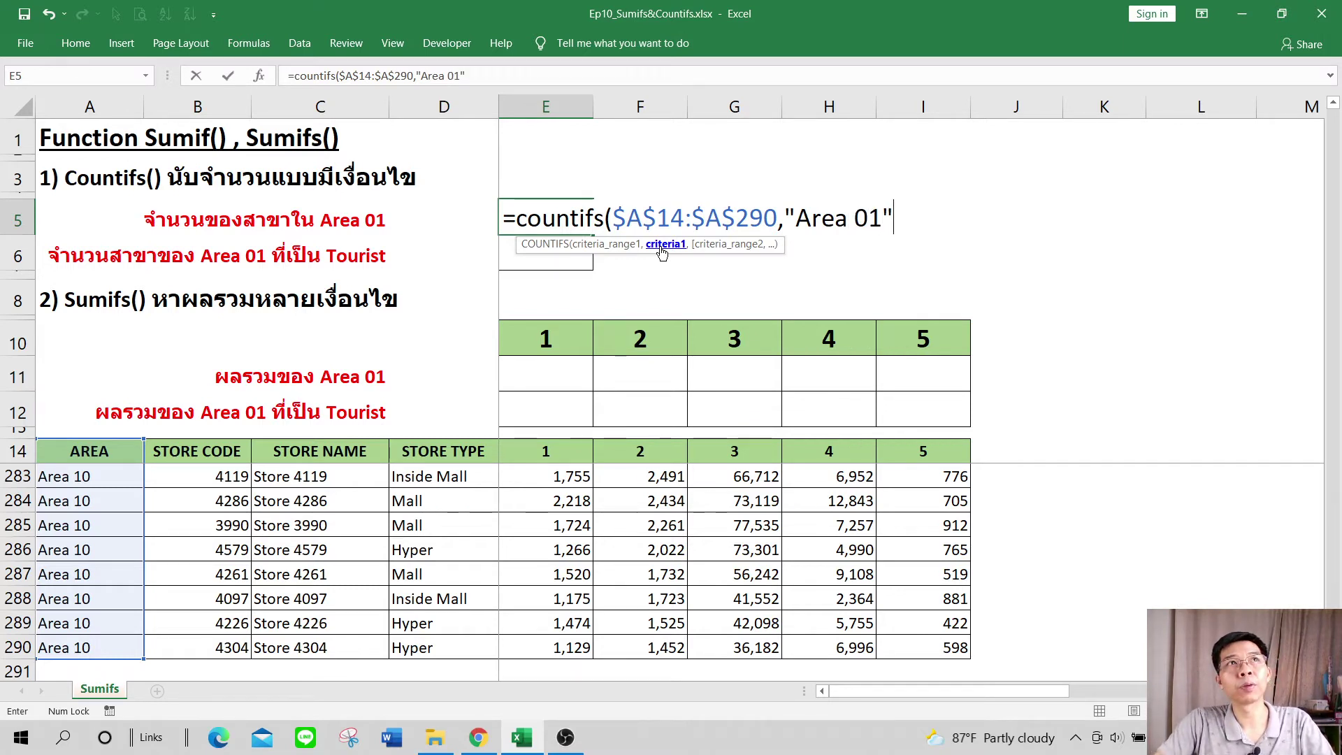
text())
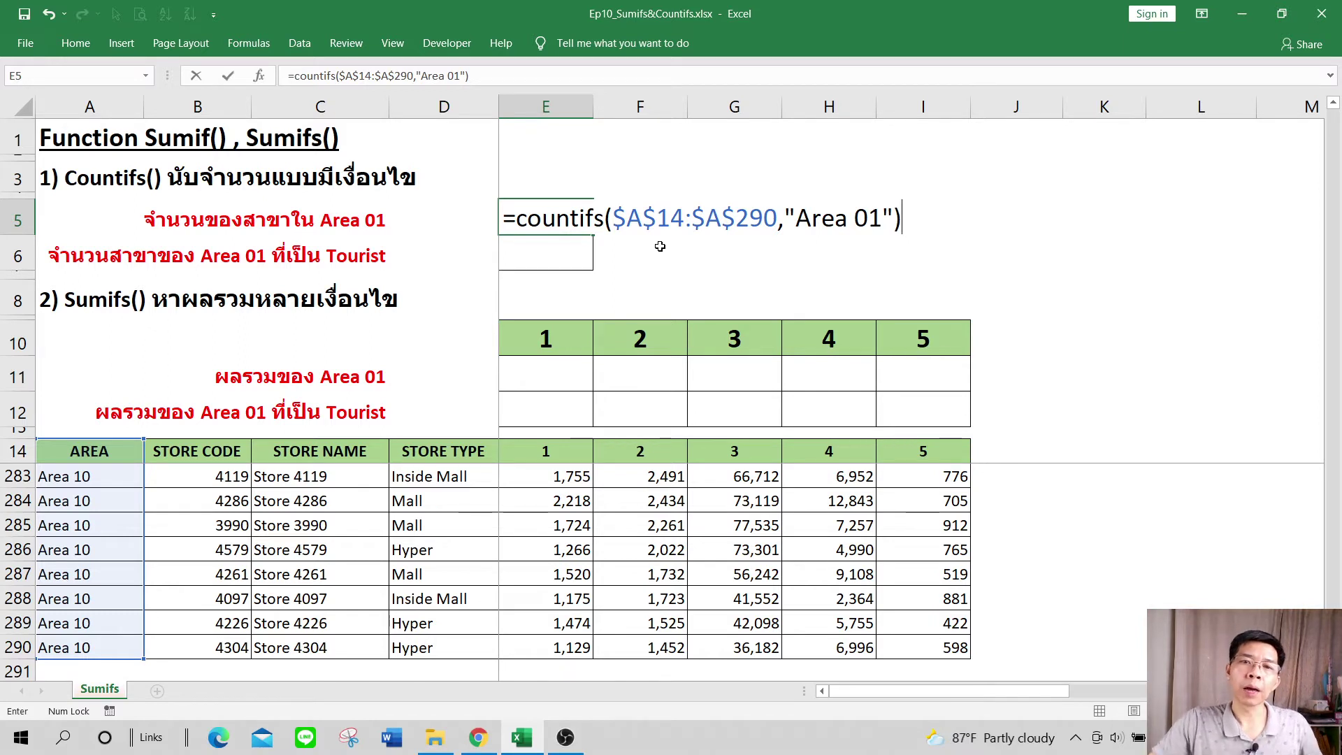
drag(613, 218, 877, 218)
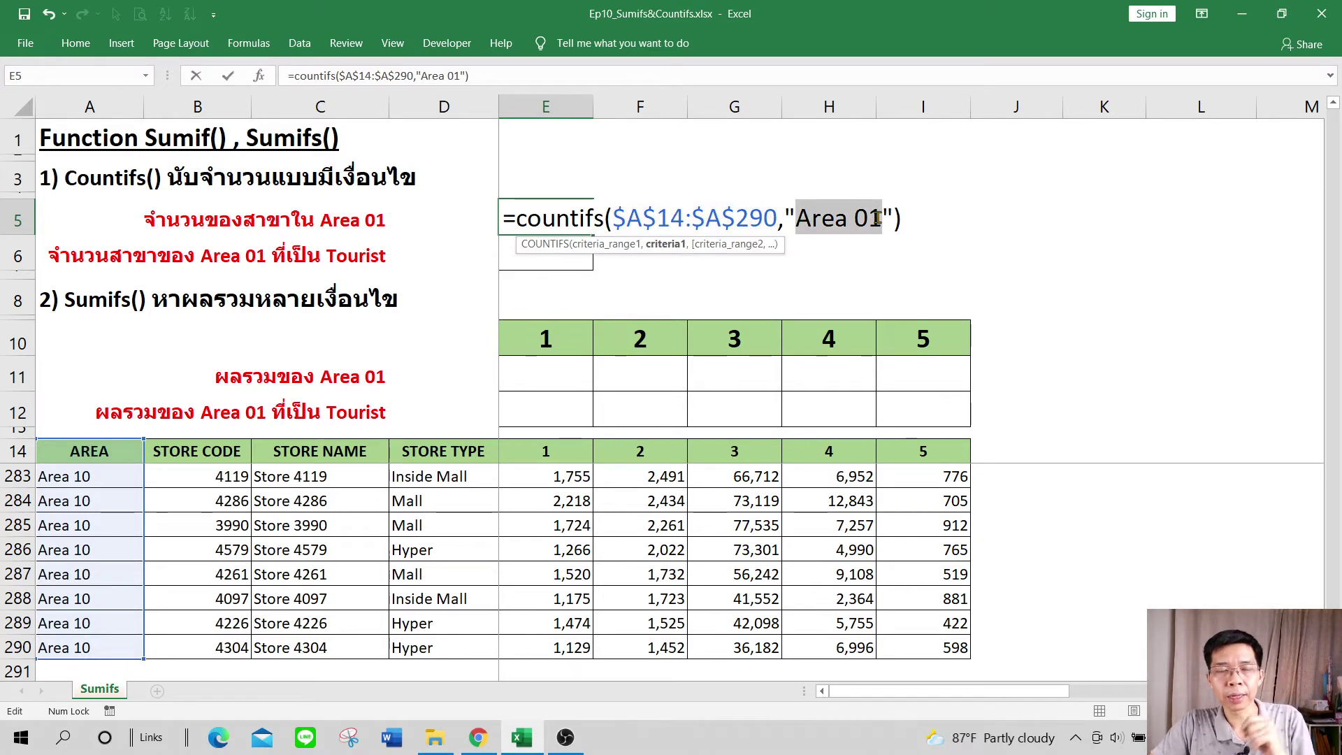
click(915, 219)
key(Return)
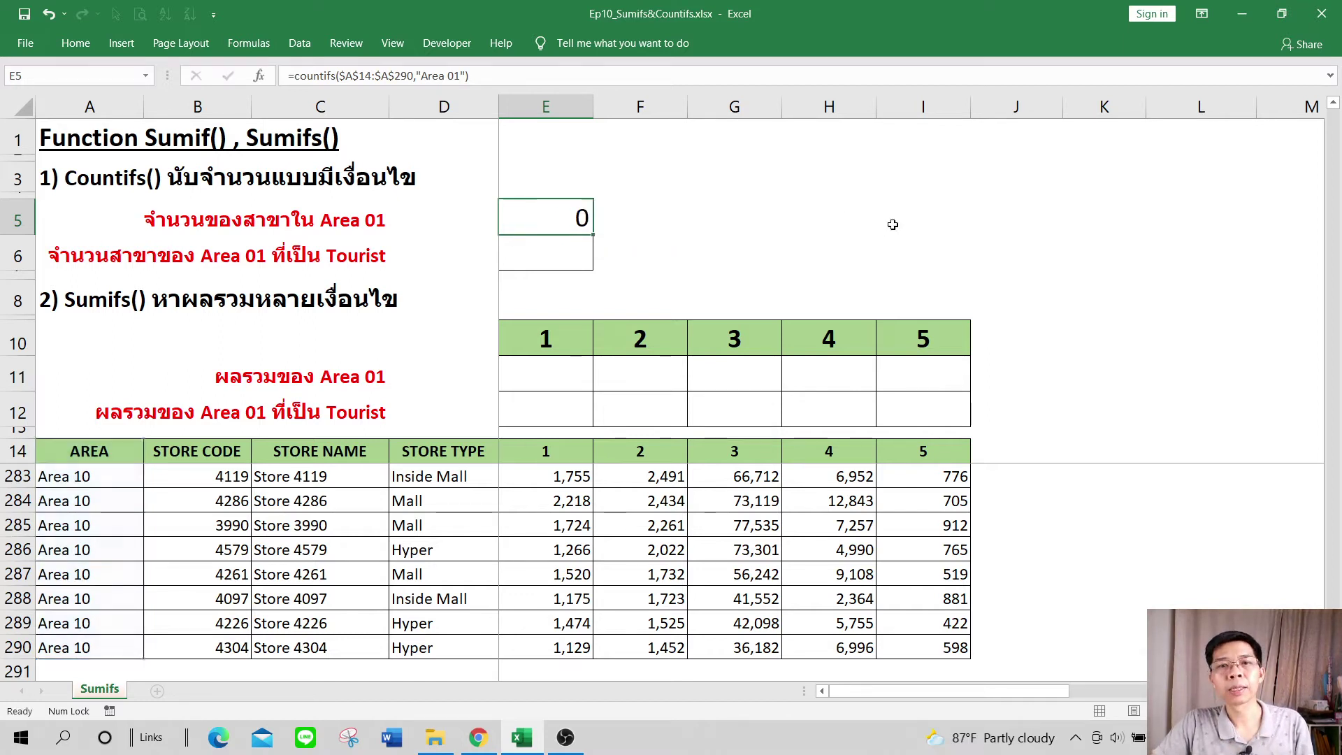
click(569, 208)
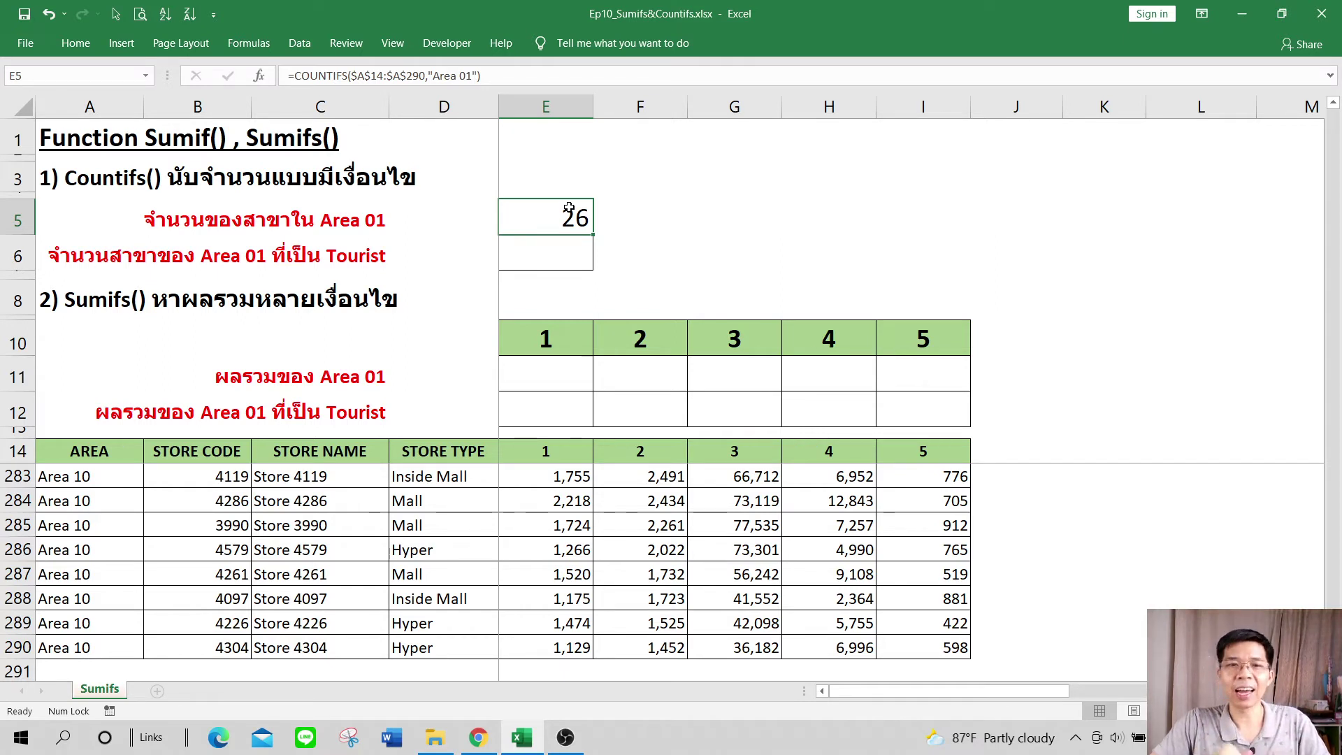
click(602, 230)
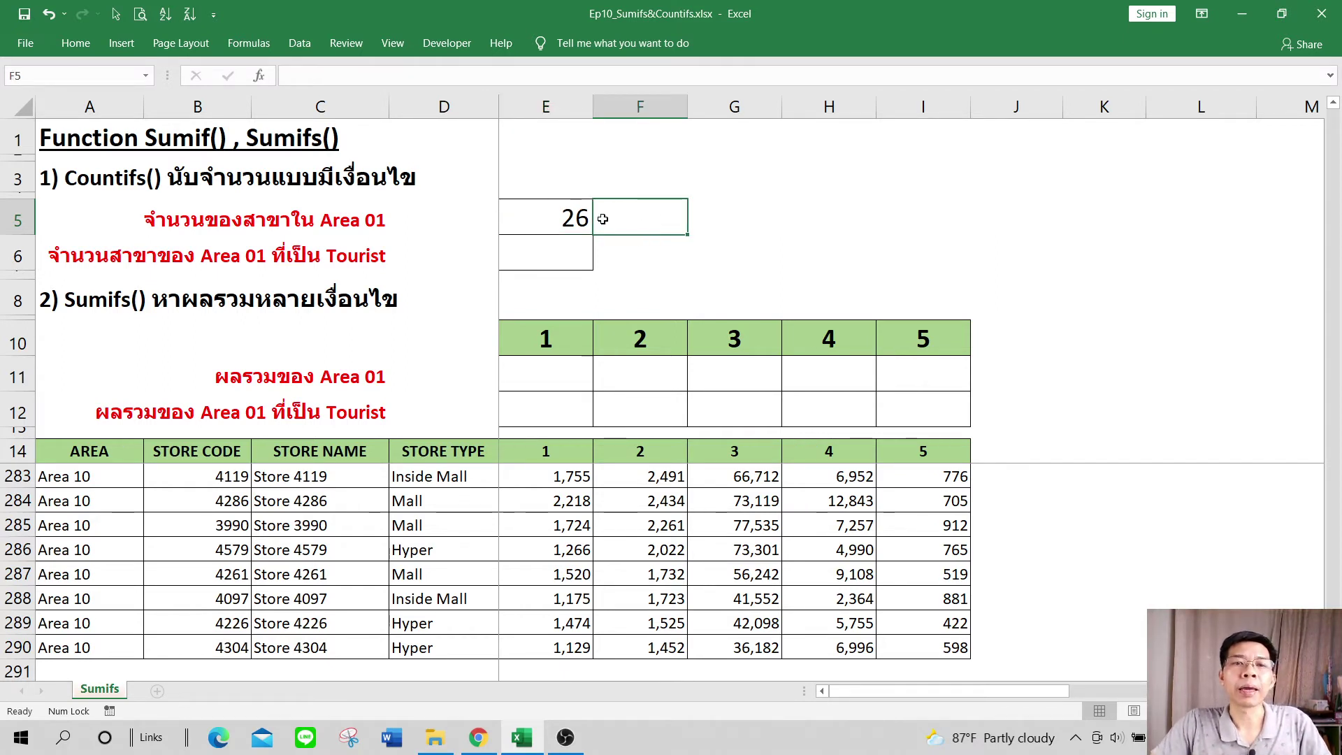
click(572, 219)
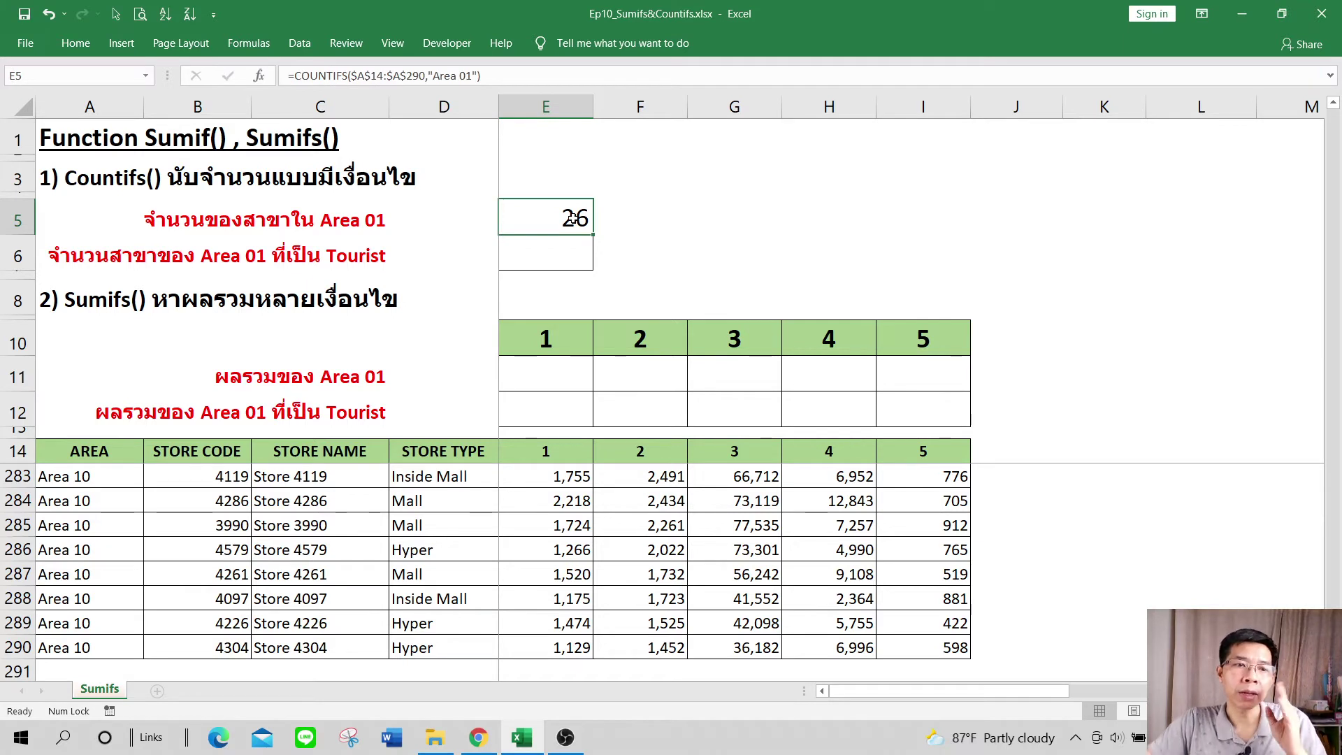
click(475, 75)
key(BackSpace)
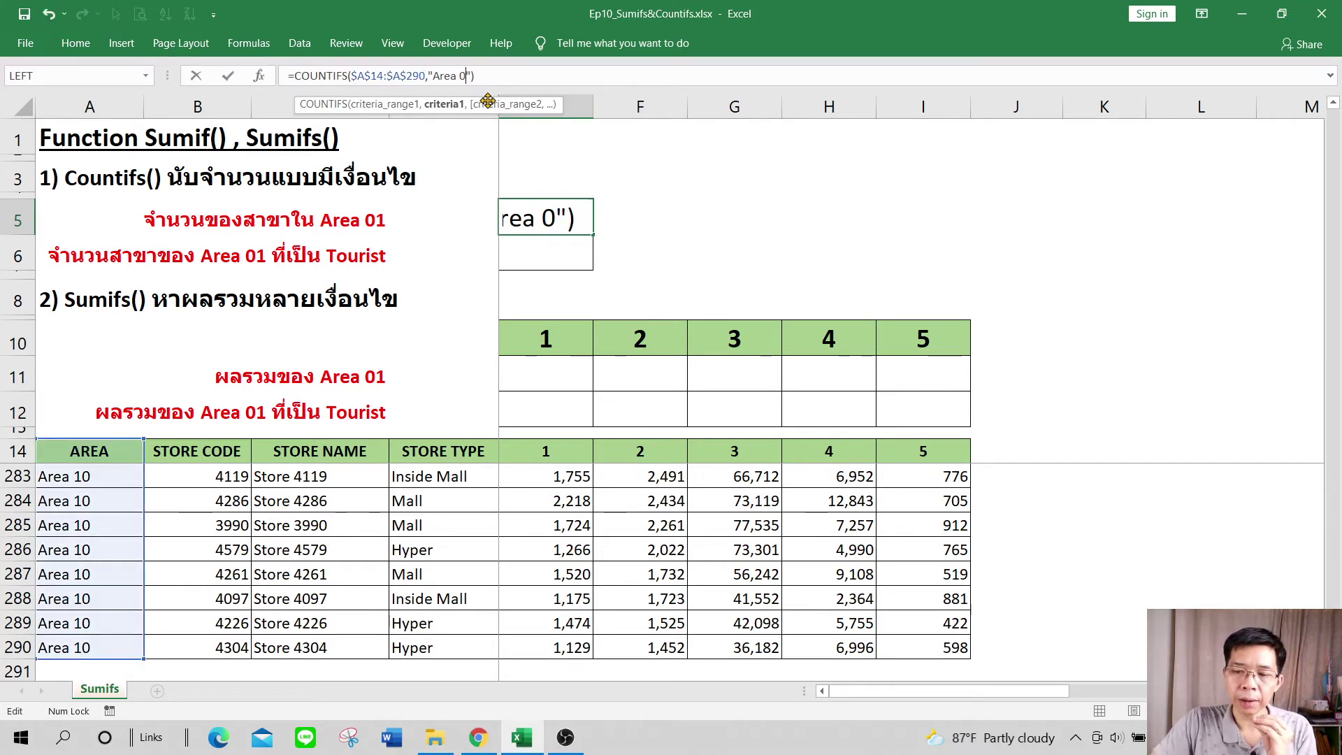
text(2)
key(Return)
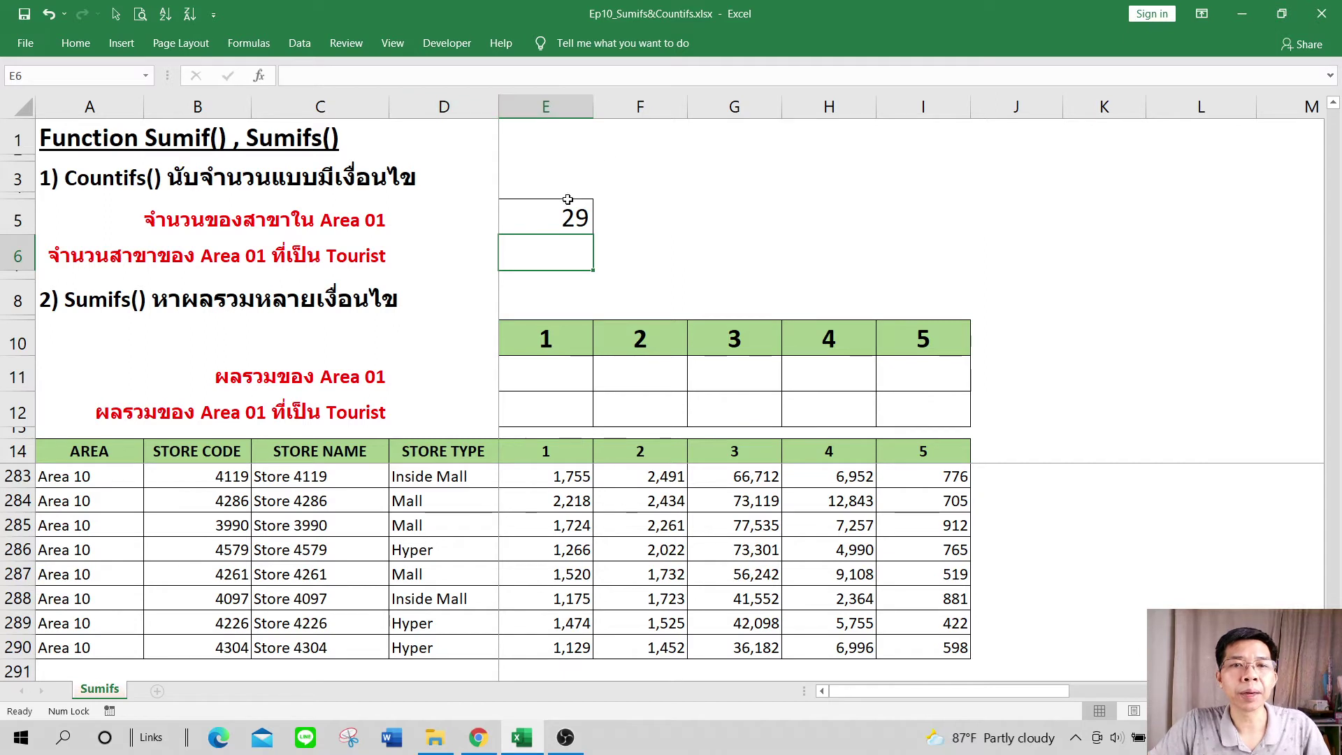
click(555, 219)
click(472, 75)
key(BackSpace)
text(290,"Area 02"))
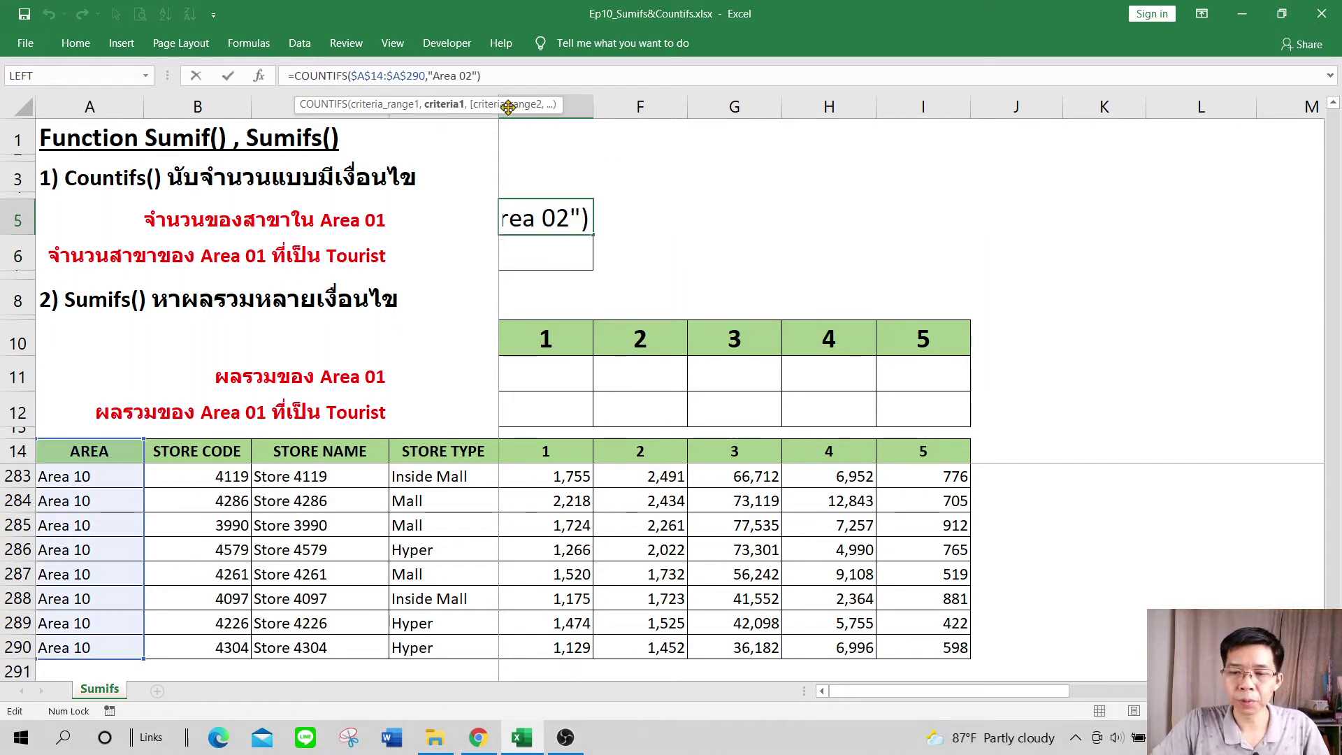
key(BackSpace)
text(3)
key(Return)
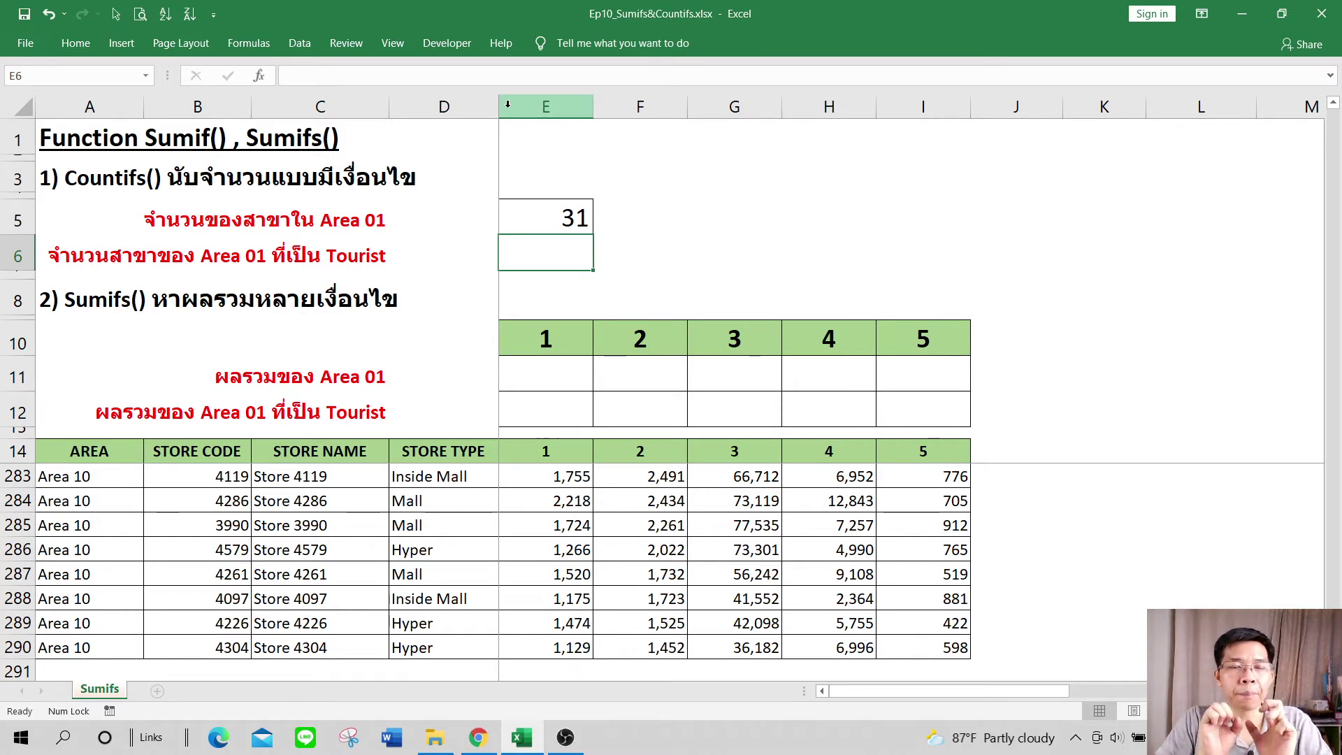
double_click(577, 208)
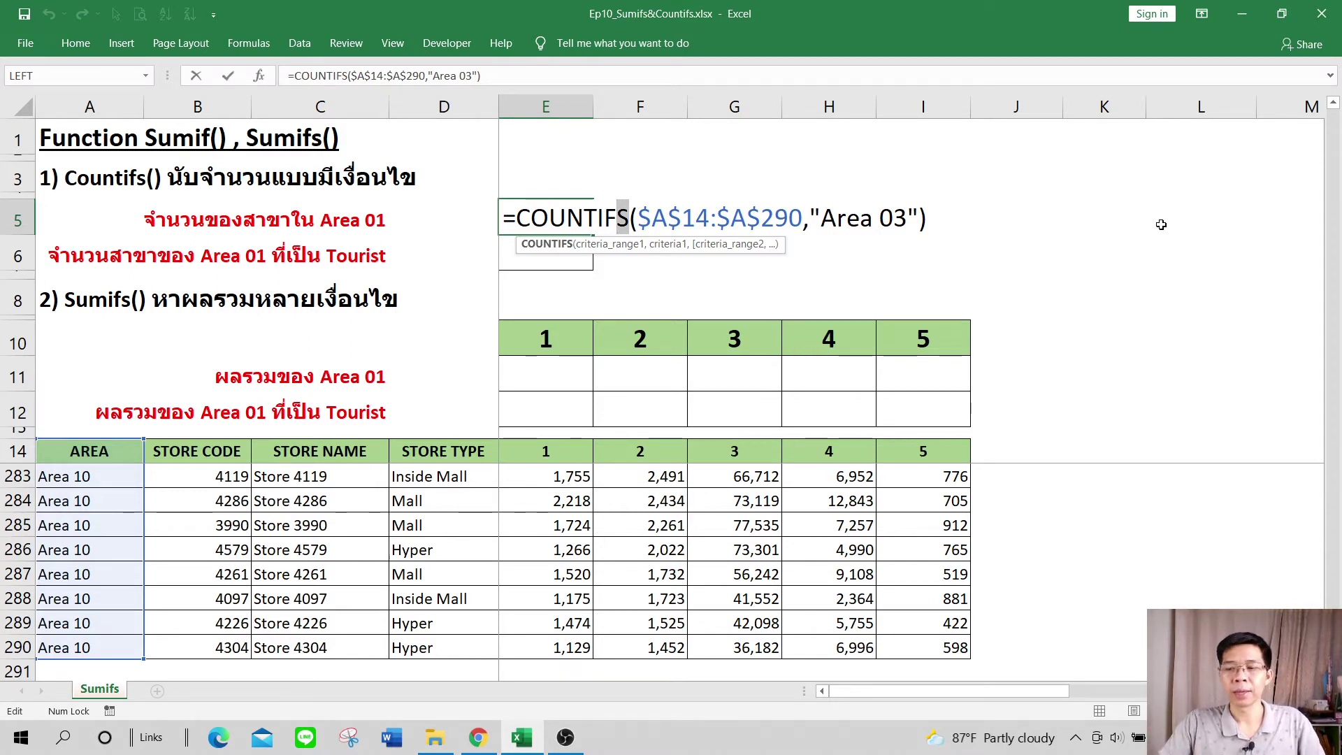
key(Return)
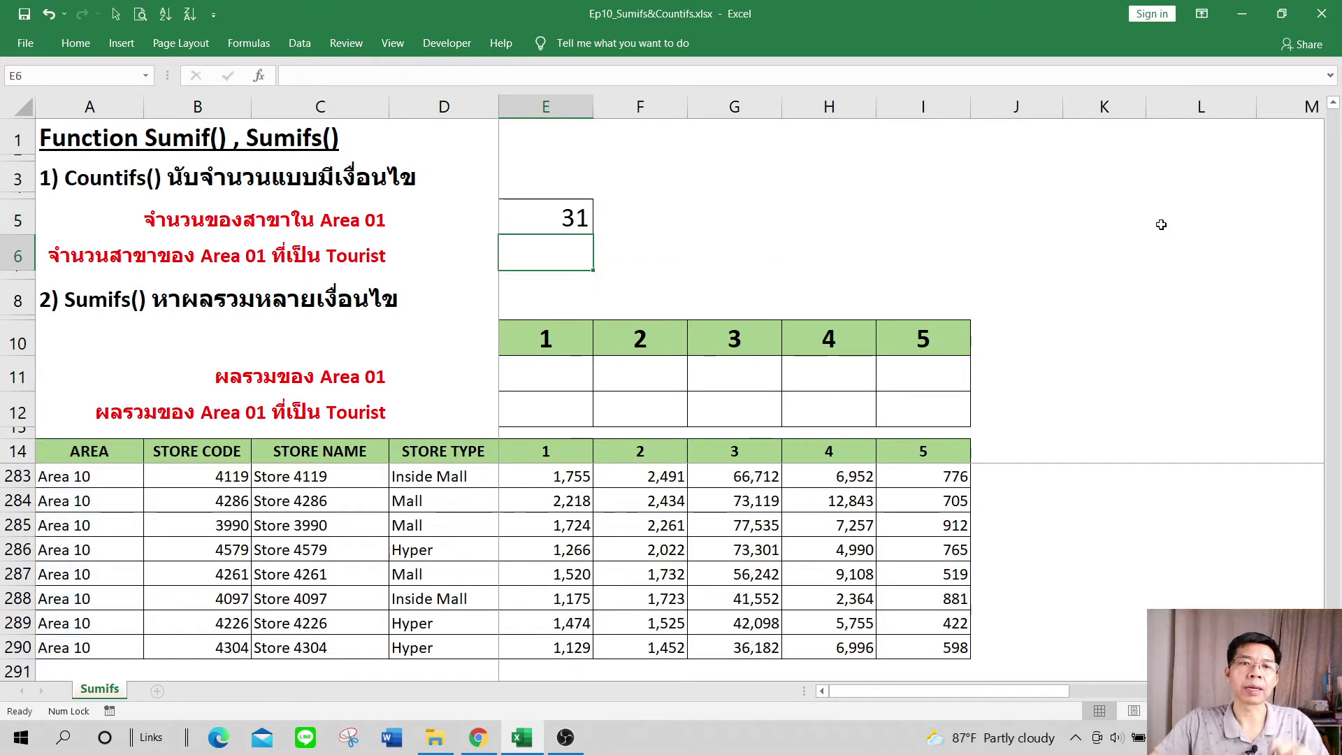
double_click(567, 210)
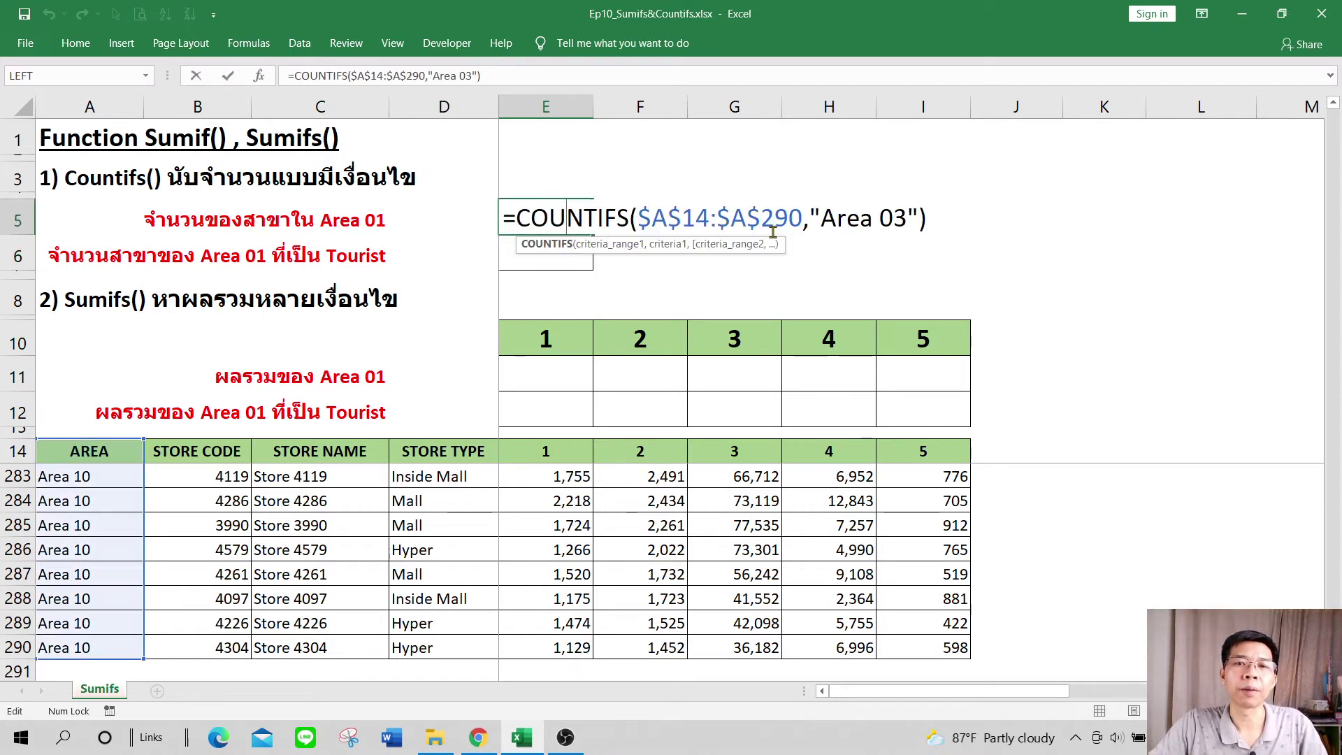
click(906, 218)
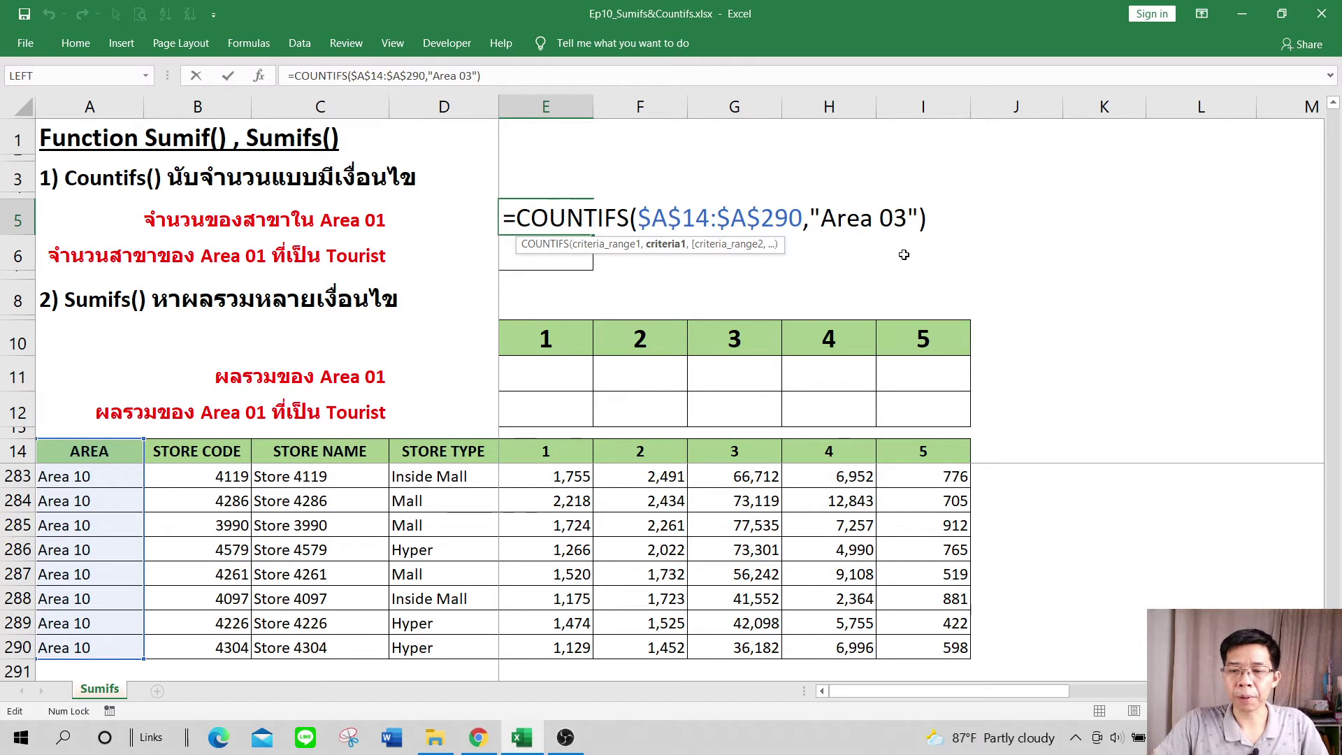
key(BackSpace)
text(1)
key(Return)
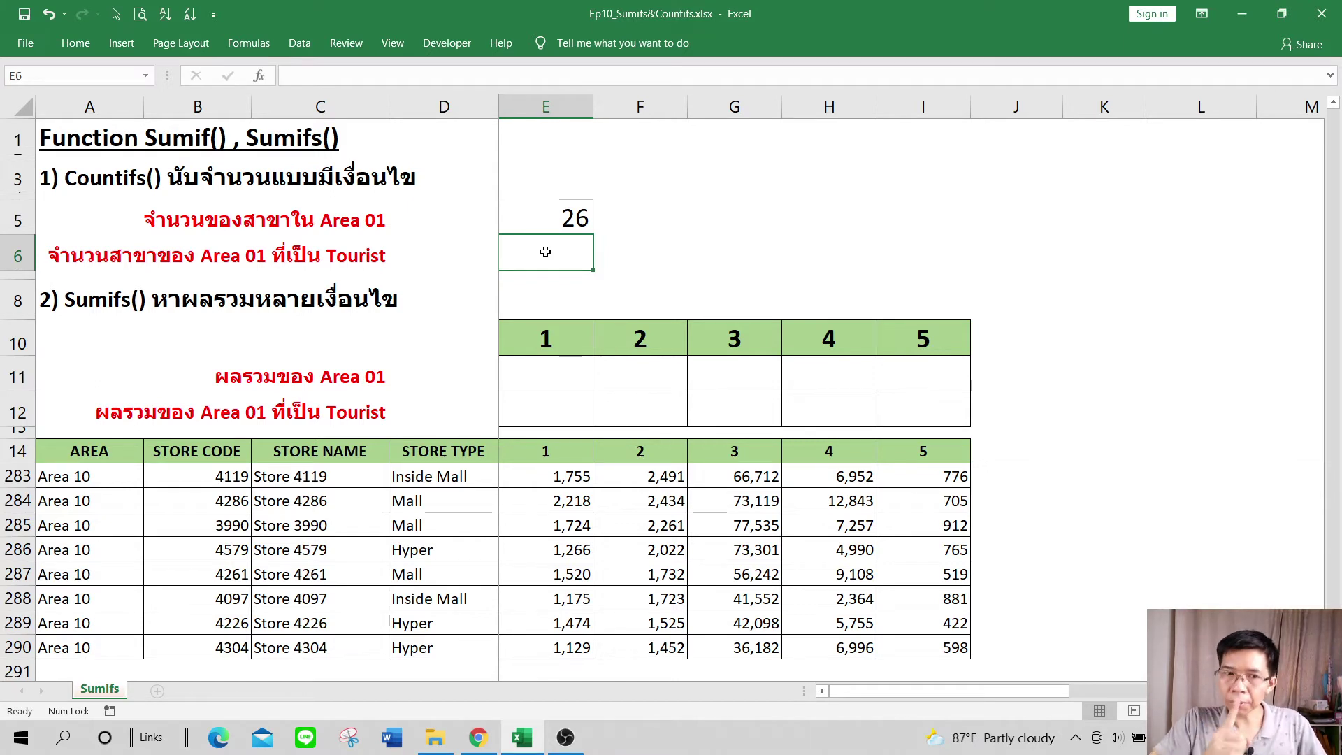
- Select the store table A14:I290 and turn on filtering
click(441, 454)
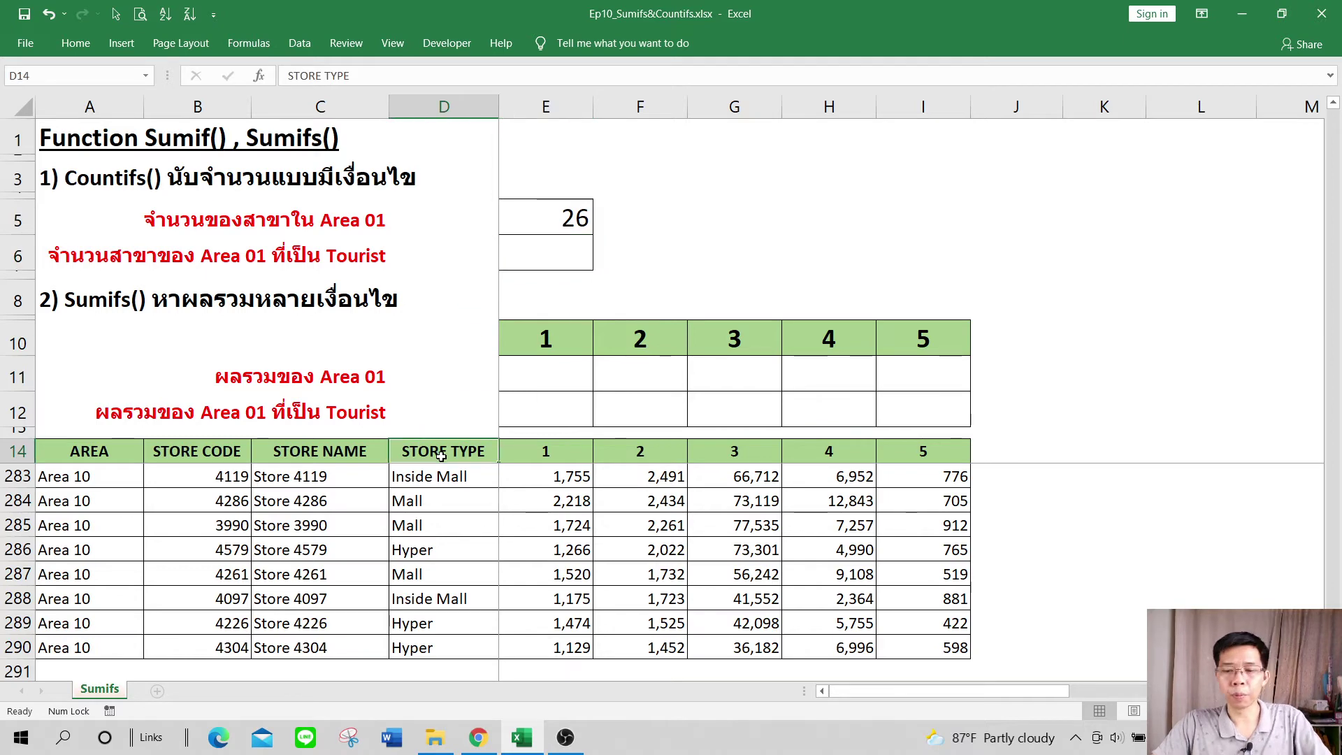
key(Down)
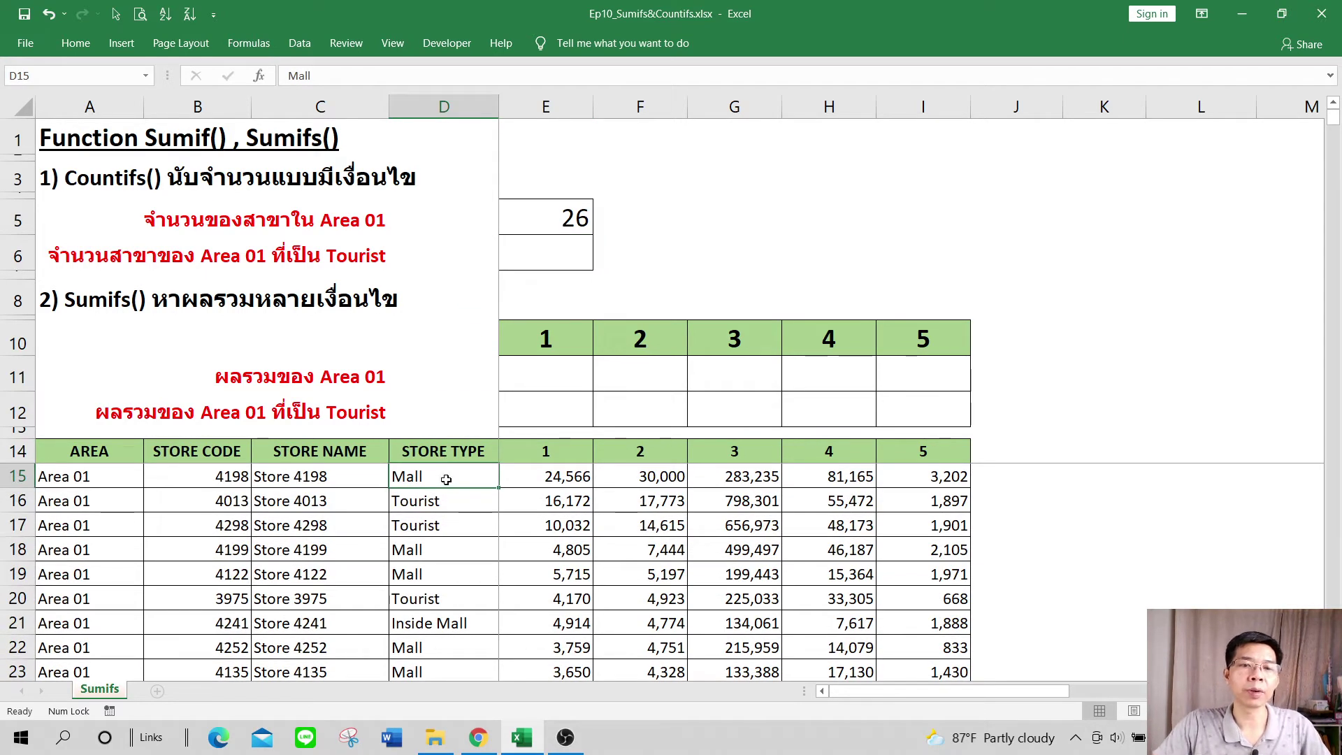
click(95, 452)
key(ctrl+shift+Right)
key(ctrl+shift+Down)
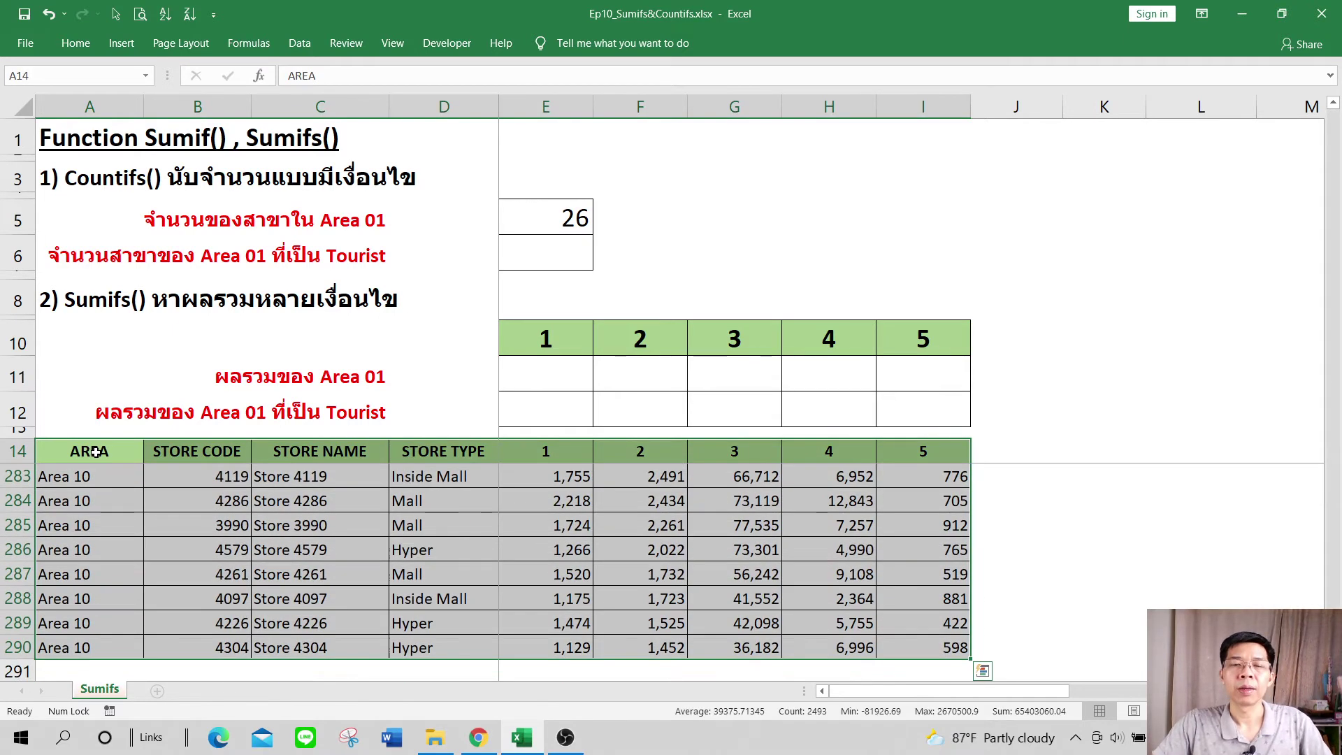
click(301, 45)
click(593, 98)
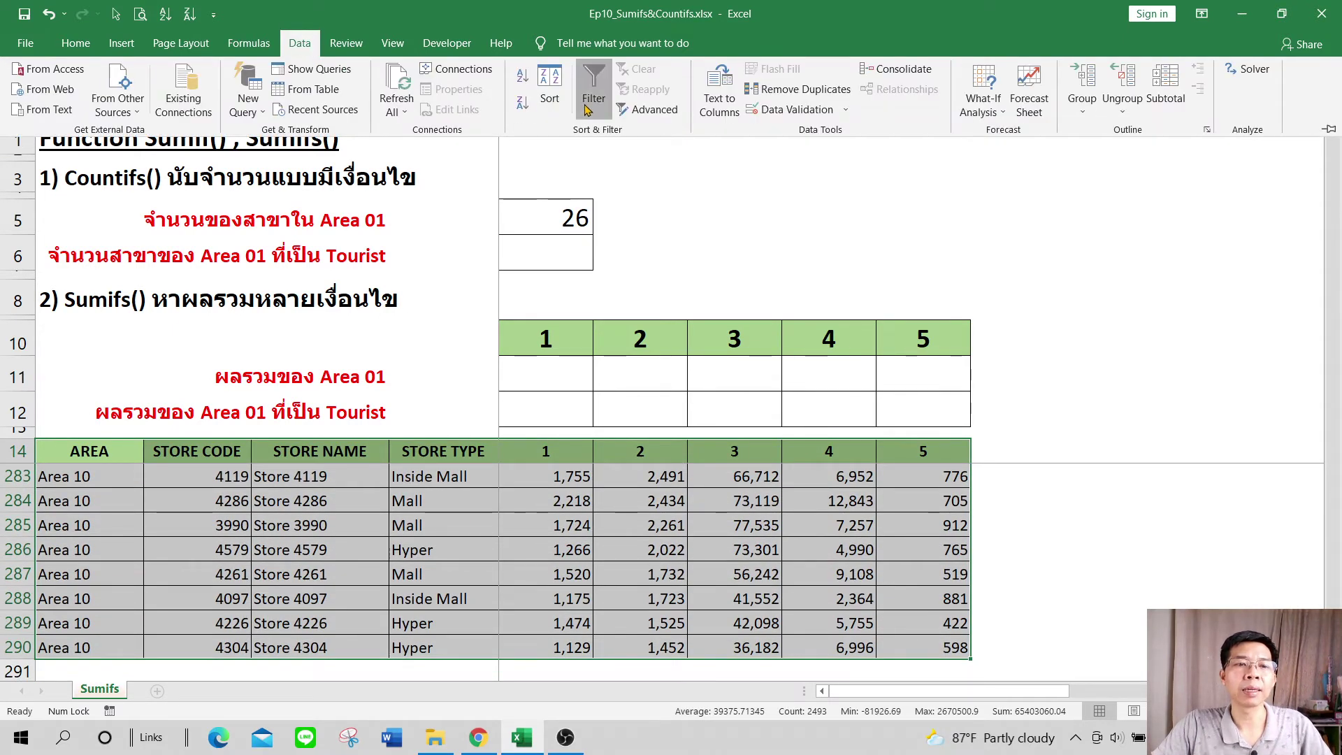
- Filter AREA to Area 01 and STORE TYPE to Tourist, leaving 5 of 276 records
click(136, 454)
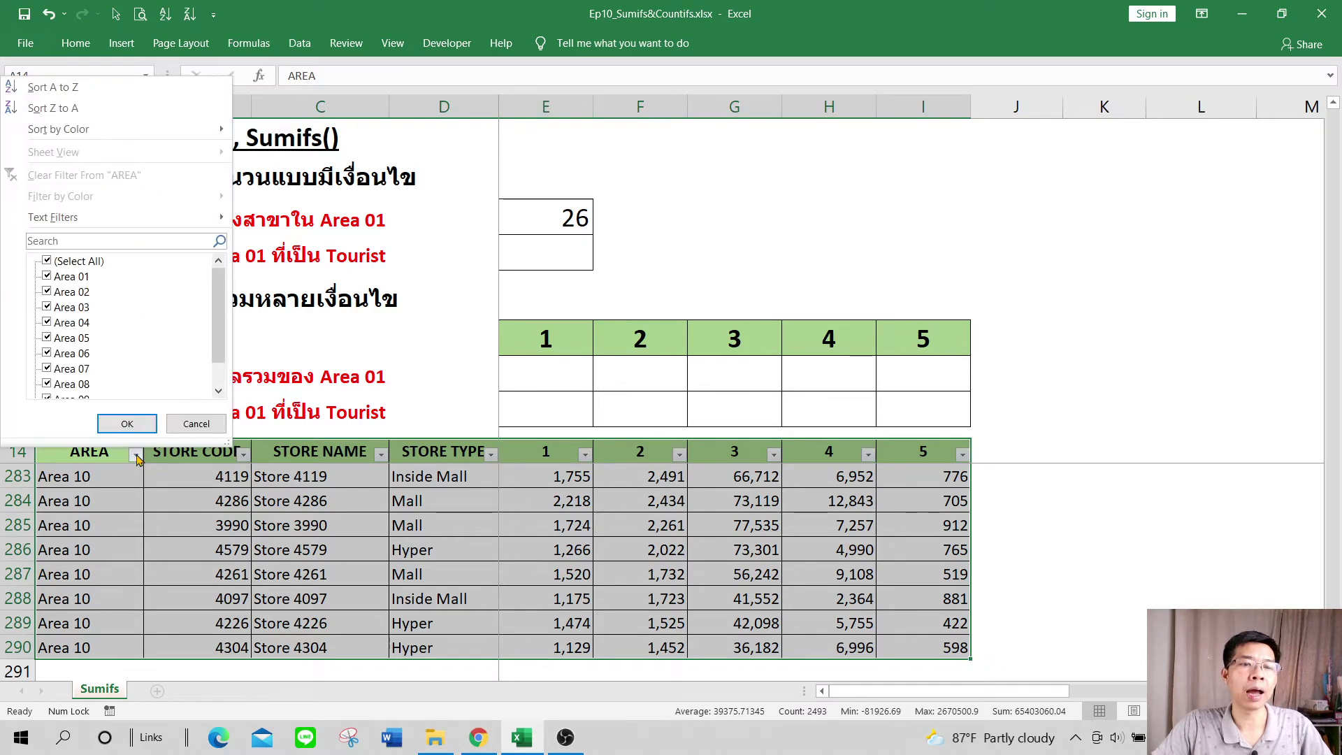
click(47, 261)
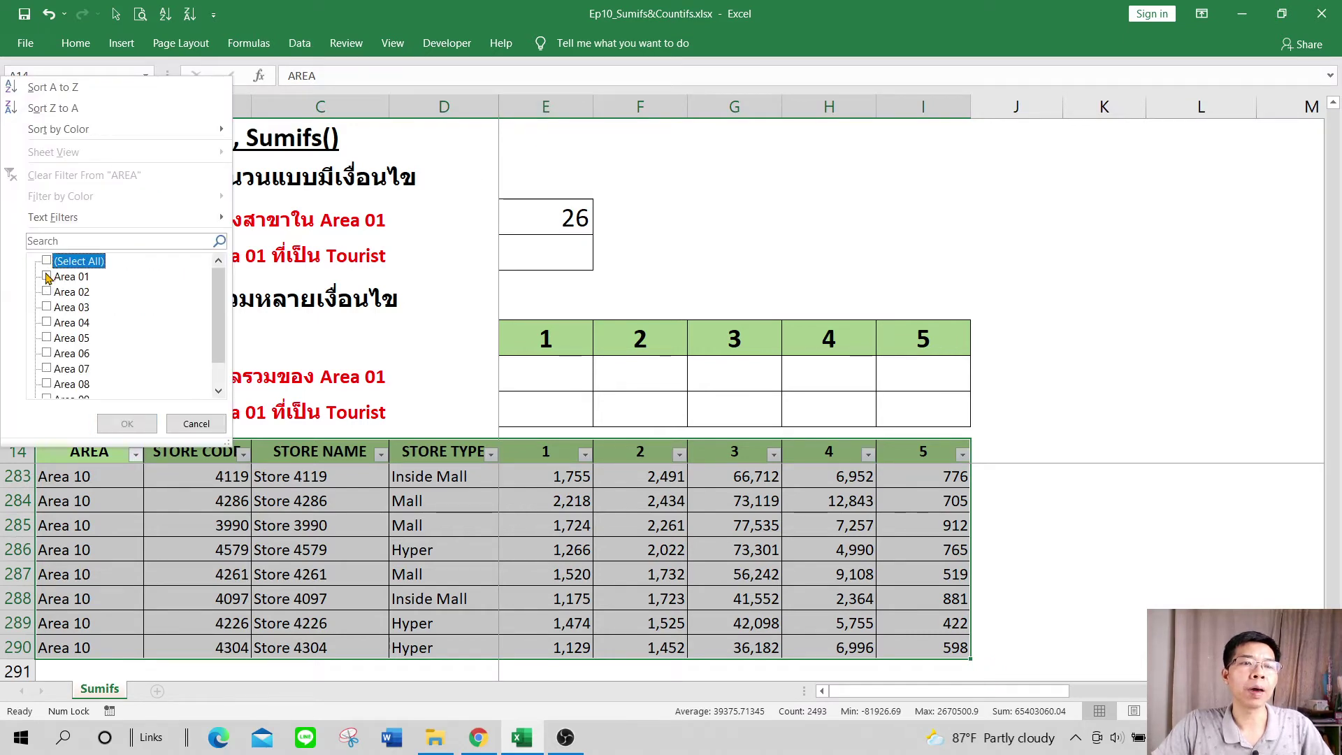
click(47, 276)
click(127, 424)
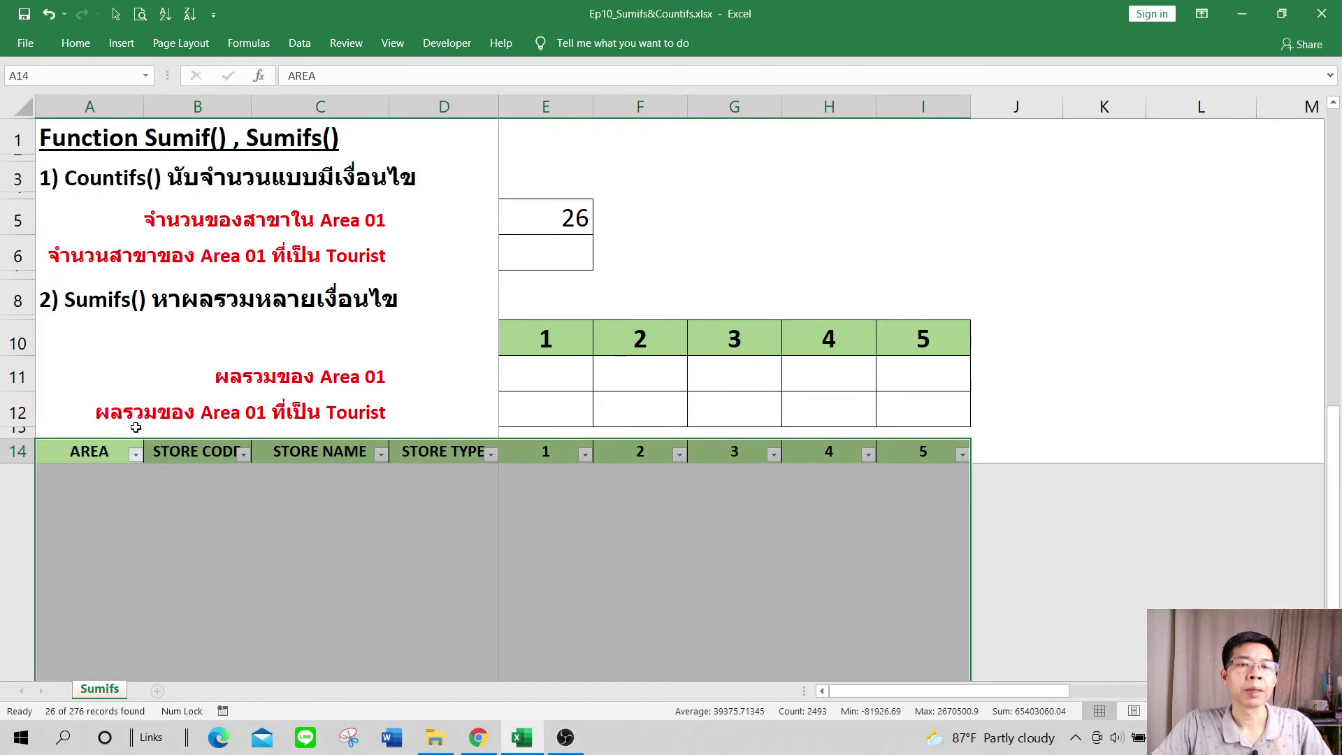
scroll(533, 465, up, 5)
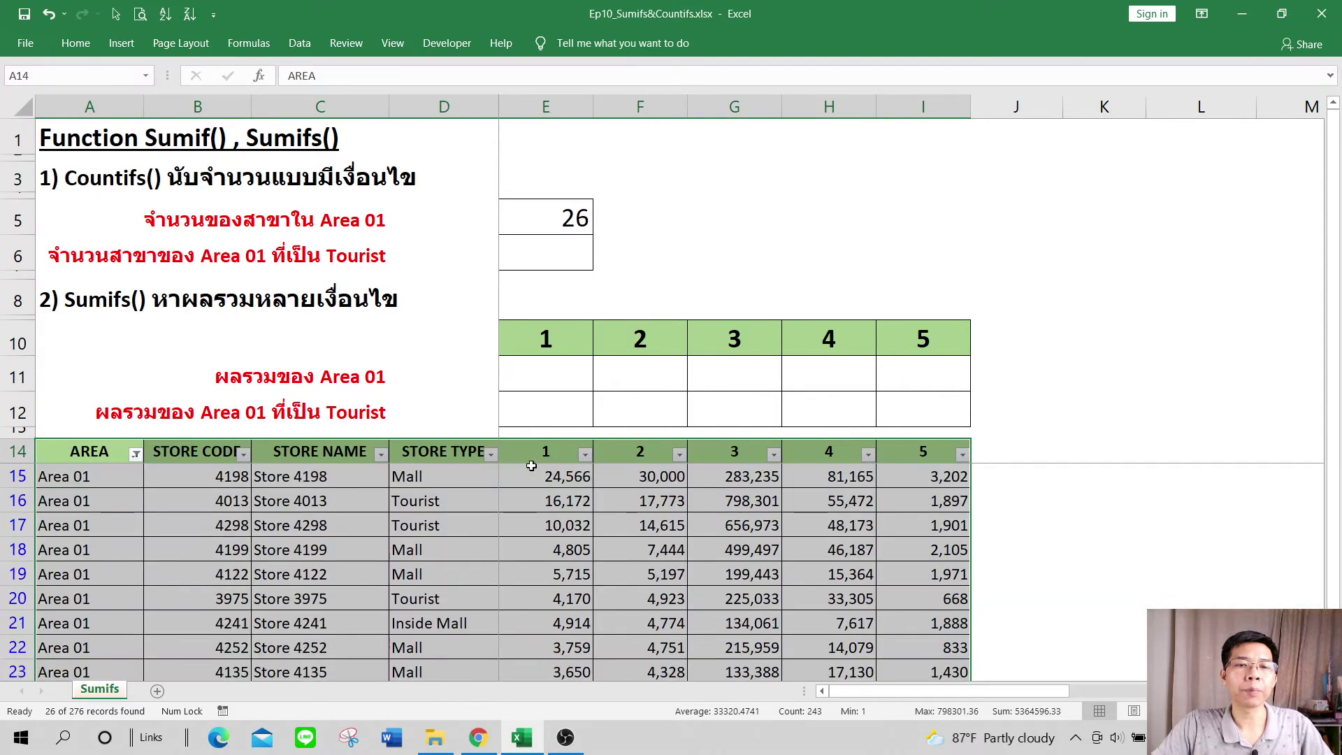
click(491, 457)
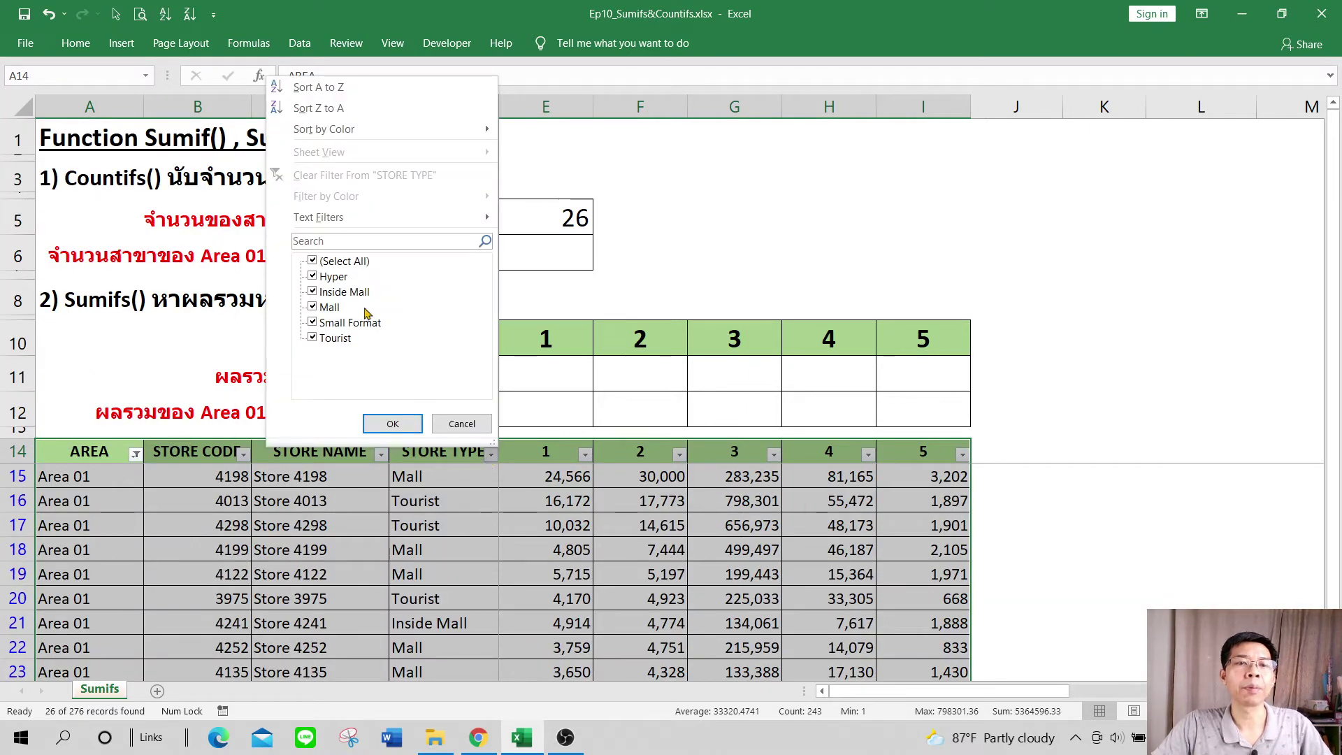
click(313, 262)
click(313, 338)
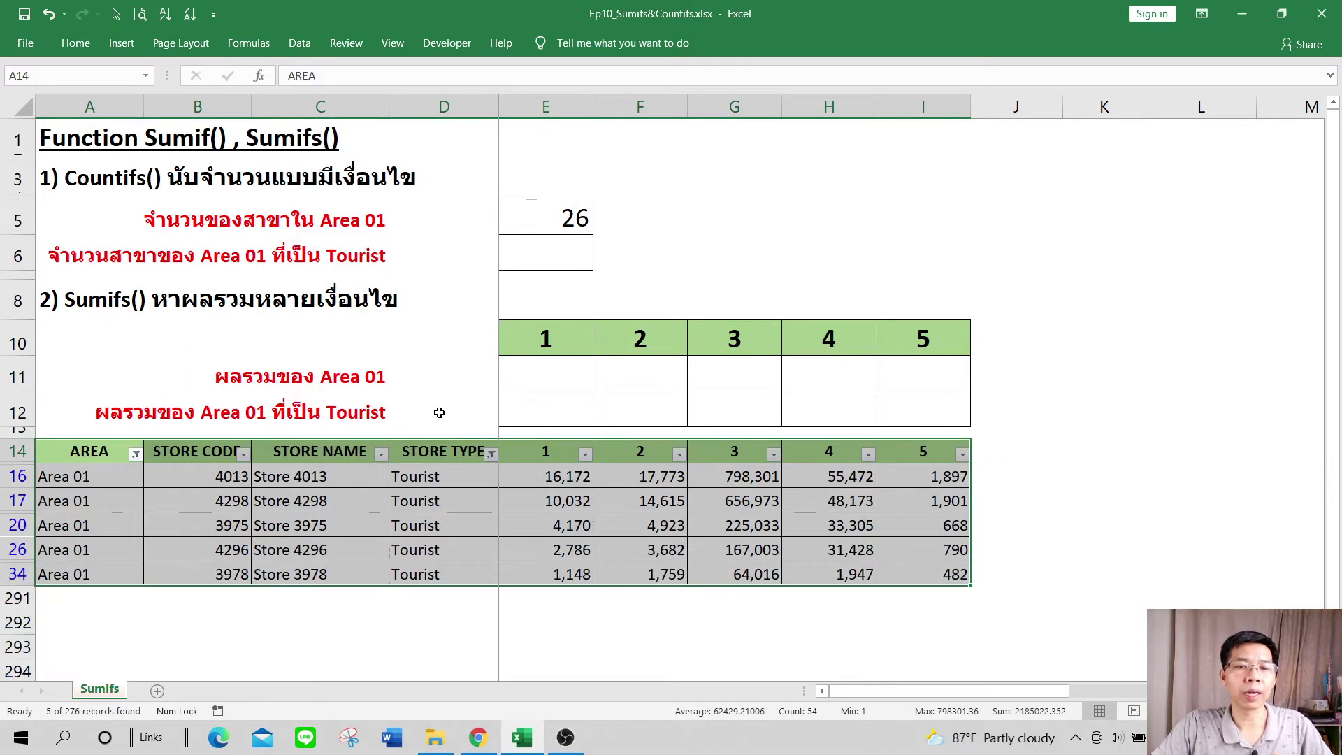
scroll(556, 429, right, 1)
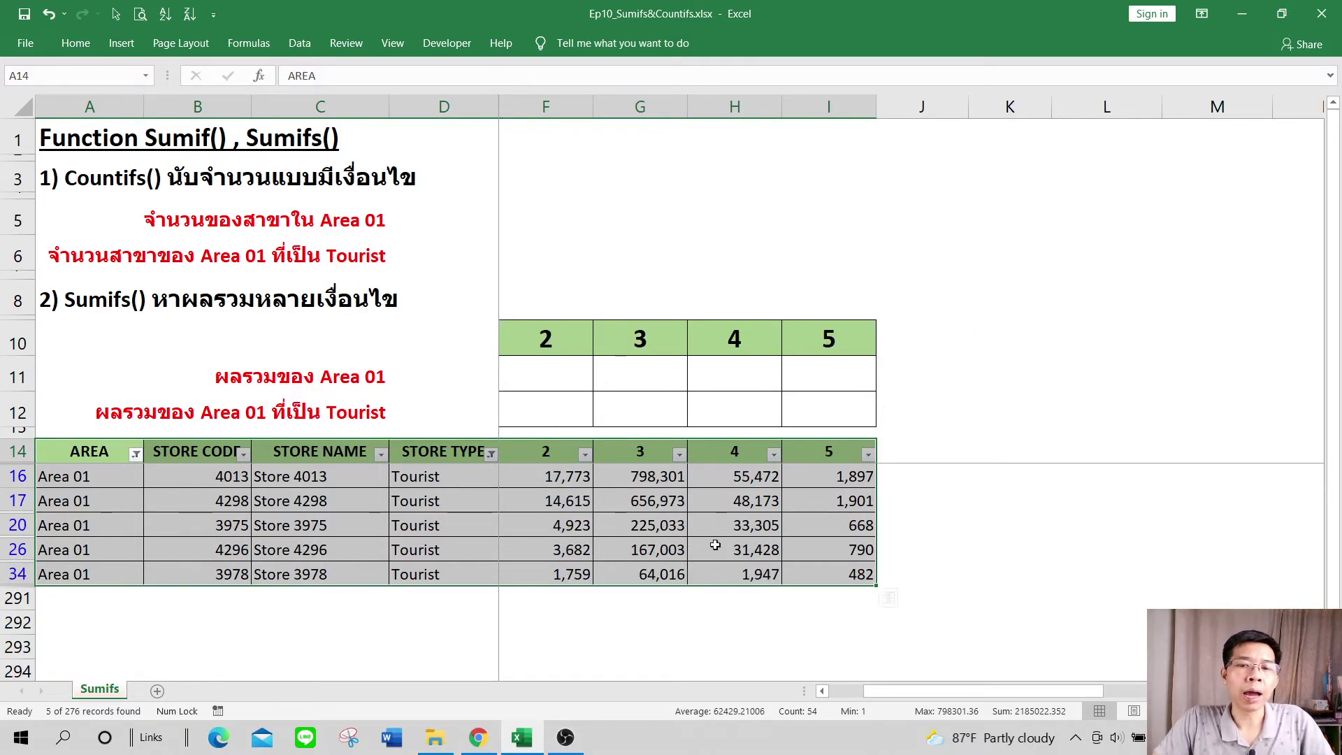
drag(917, 694, 883, 693)
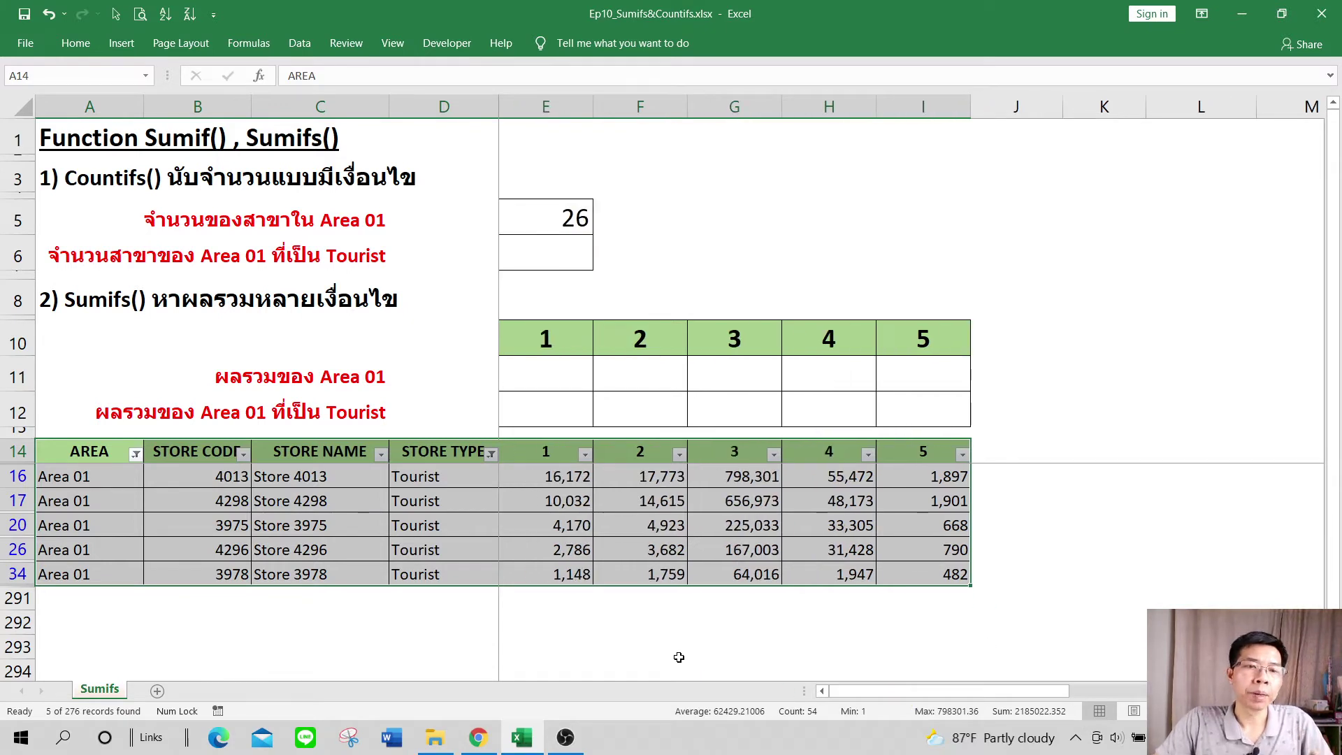
click(91, 466)
click(448, 481)
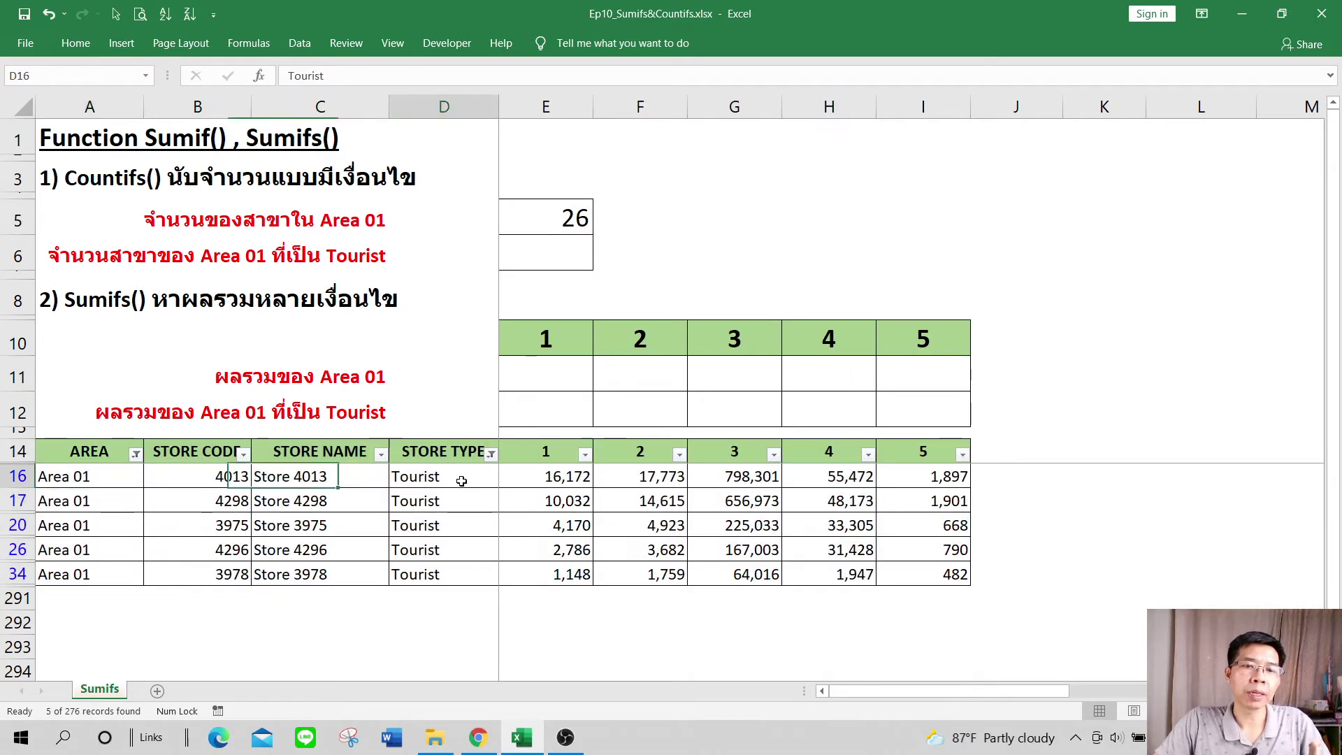
drag(105, 477, 95, 574)
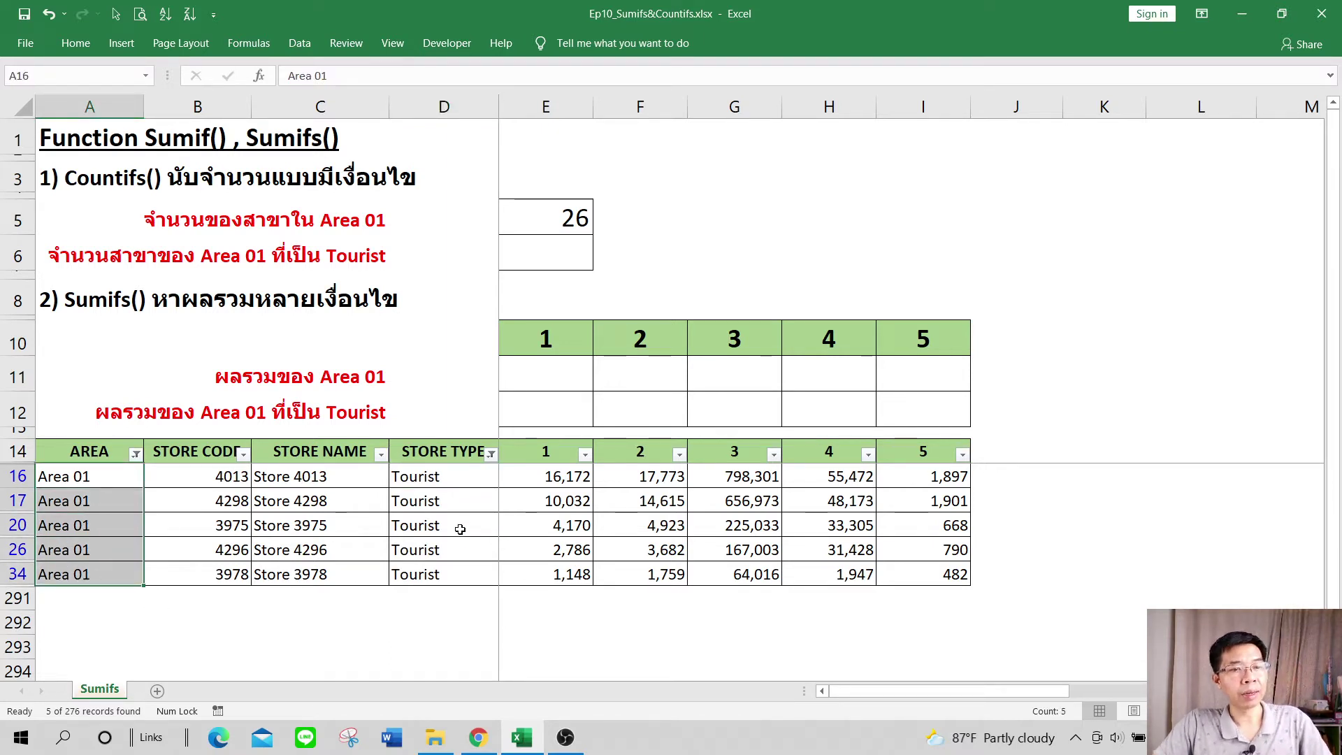
drag(457, 478, 452, 571)
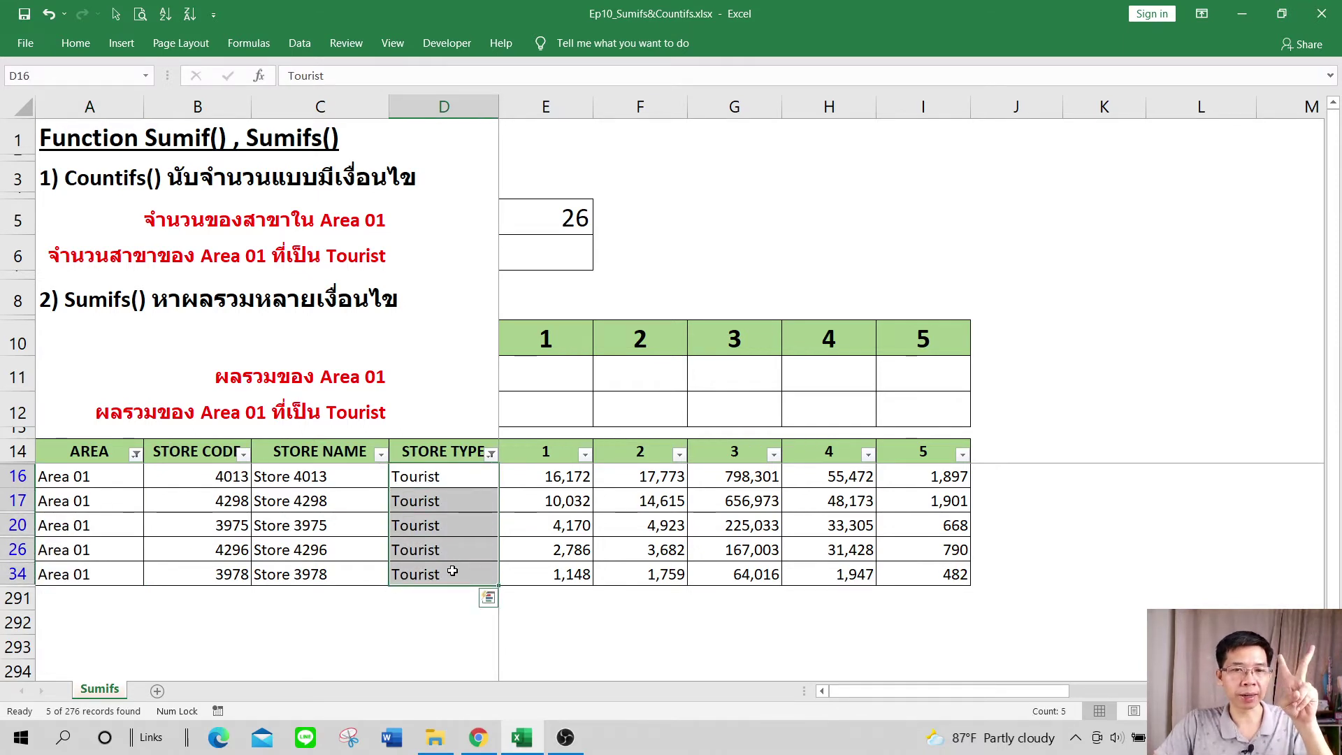
drag(79, 439, 86, 605)
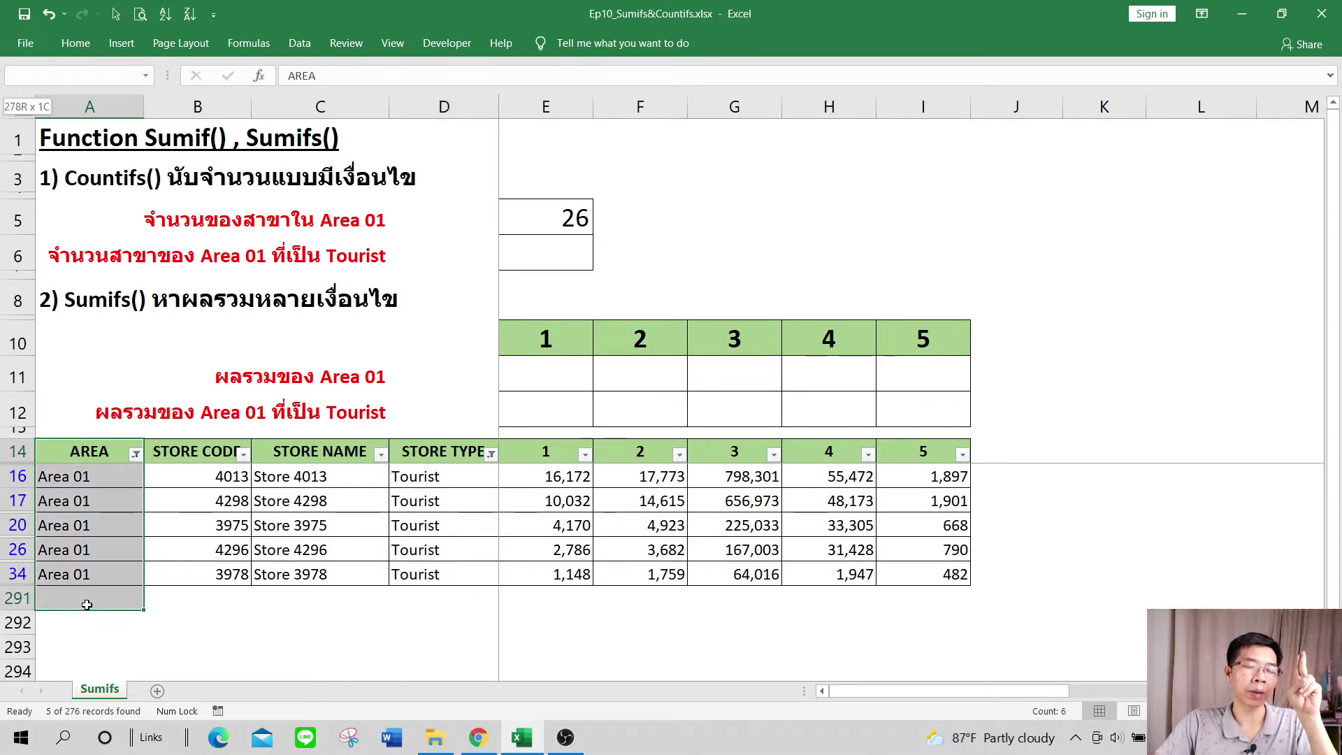
drag(87, 604, 87, 589)
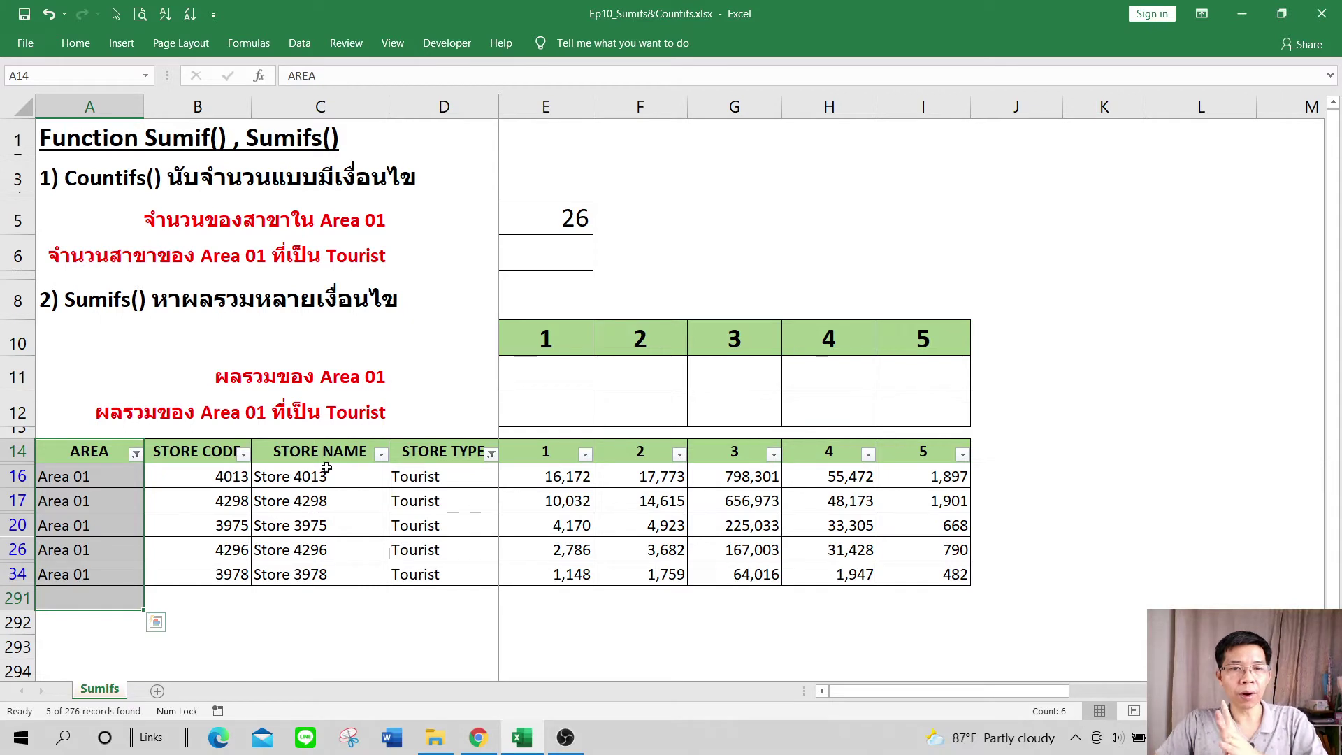
drag(415, 453, 419, 634)
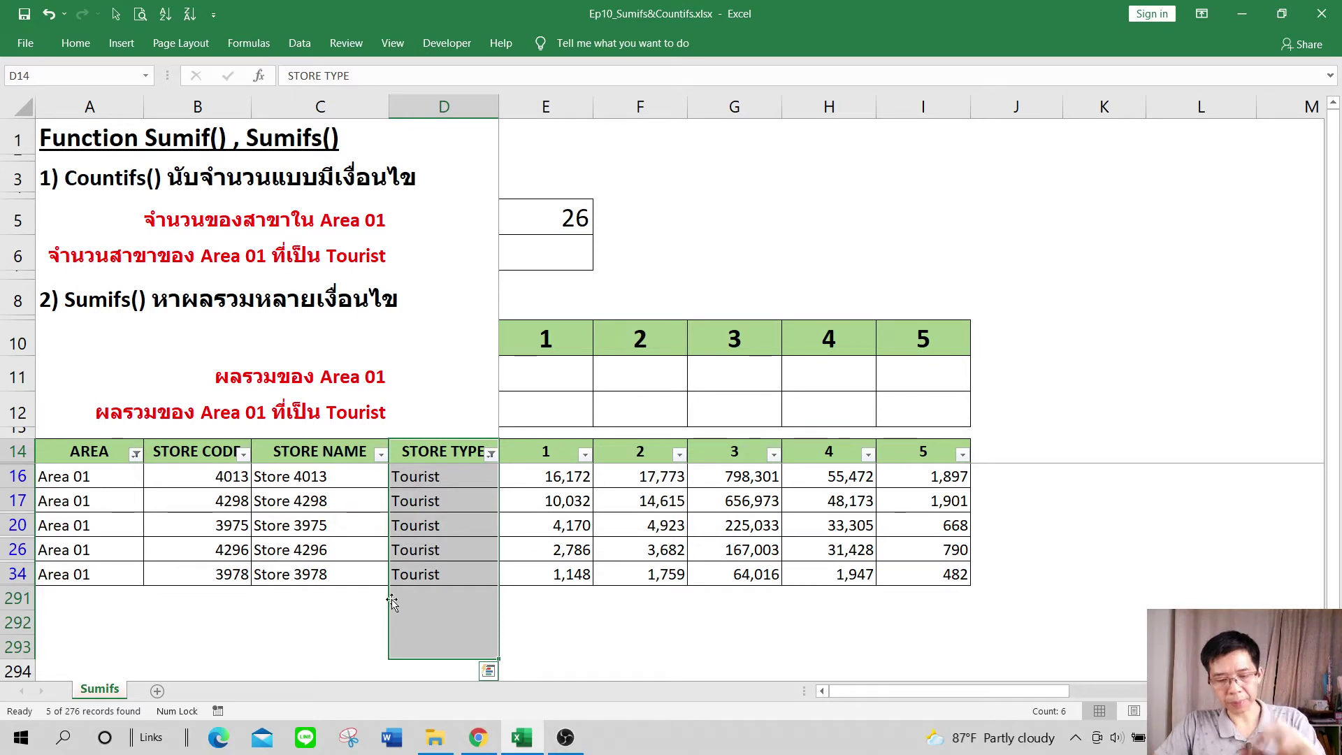
click(537, 261)
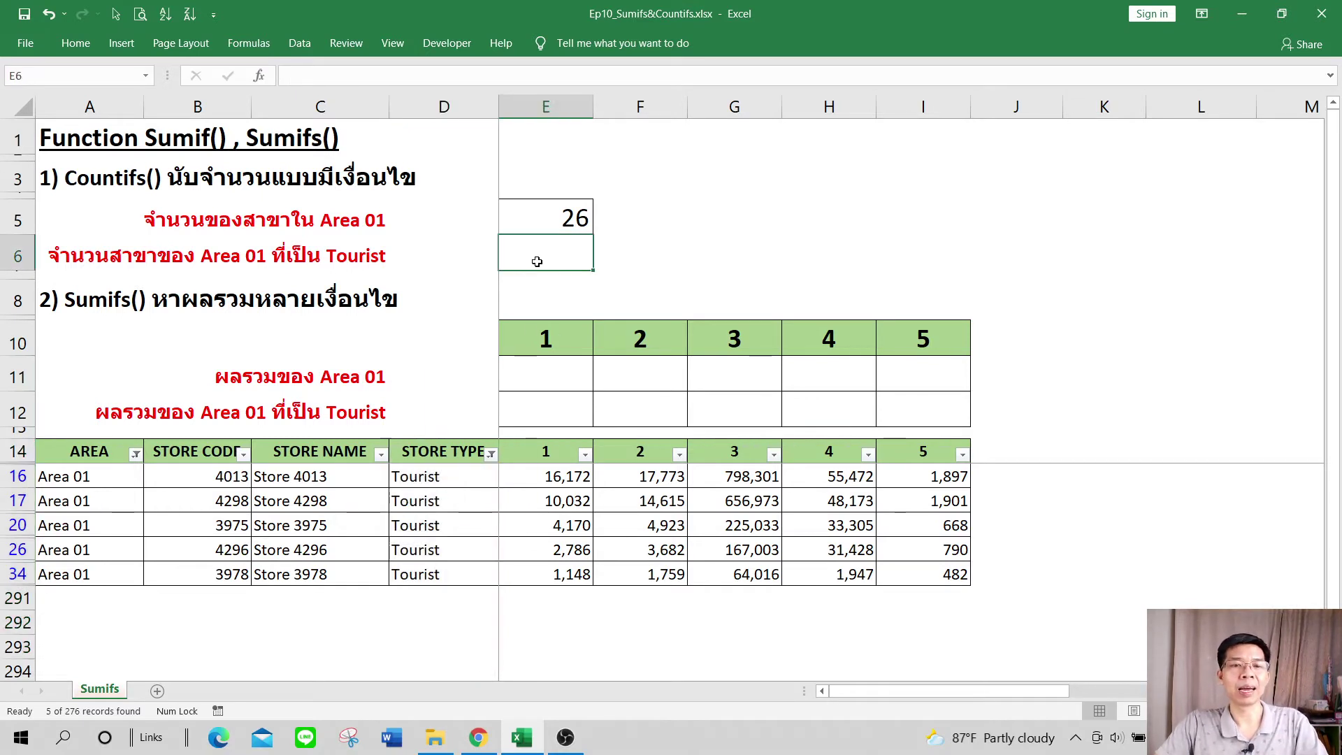
- Select all values in the STORE TYPE and AREA filters so every store is listed again
click(492, 455)
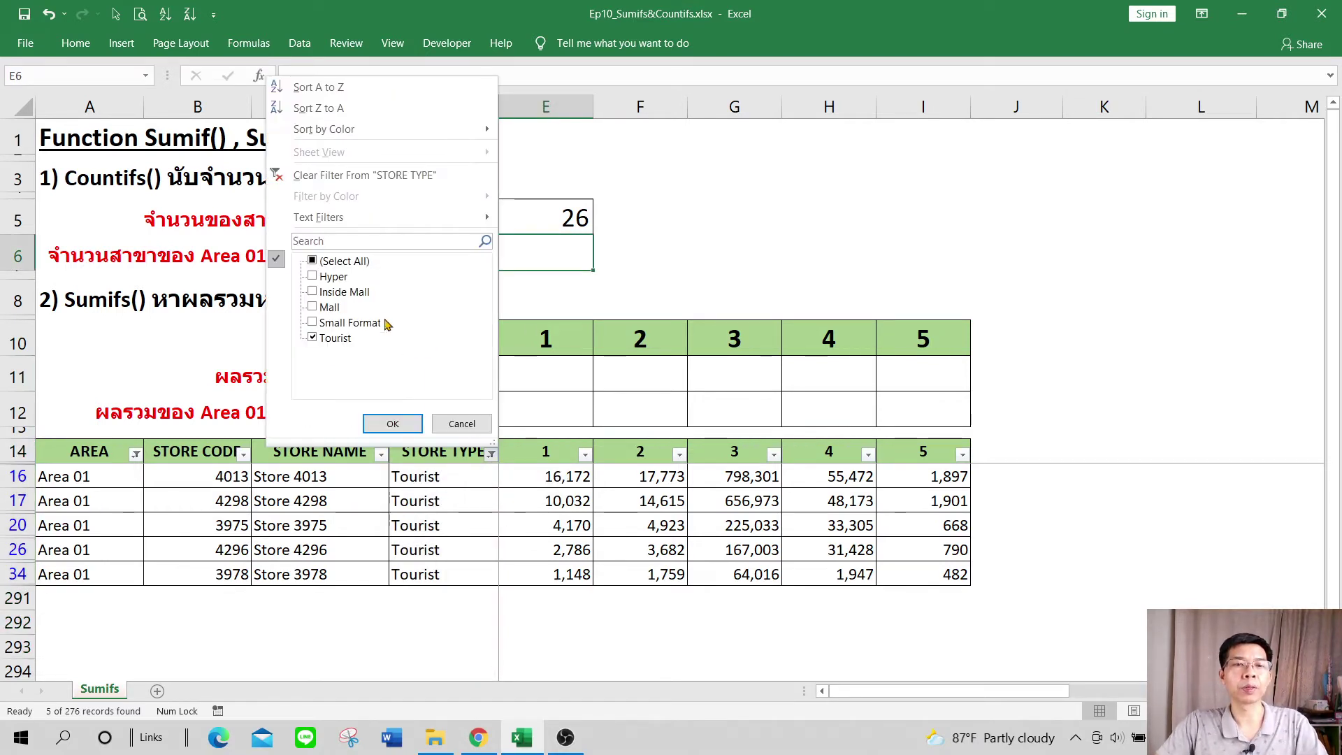
click(392, 423)
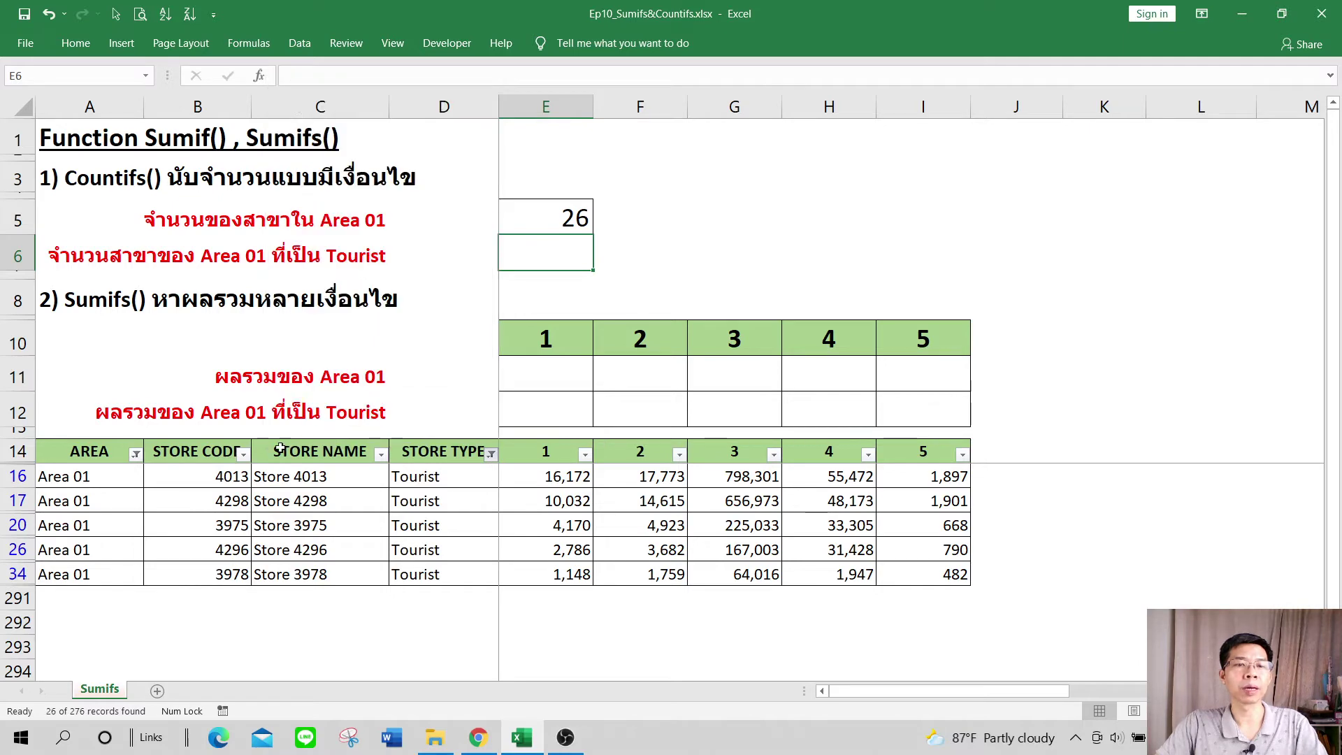
click(135, 454)
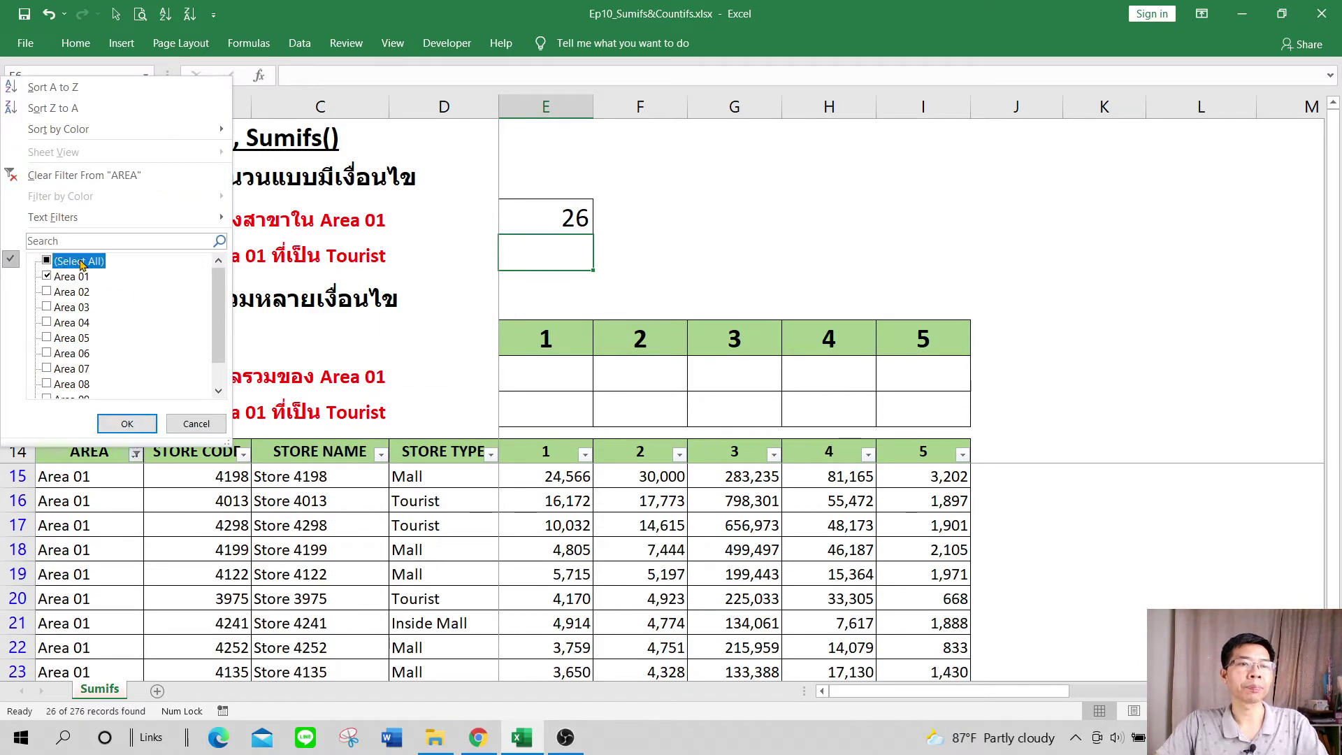
click(78, 260)
click(127, 423)
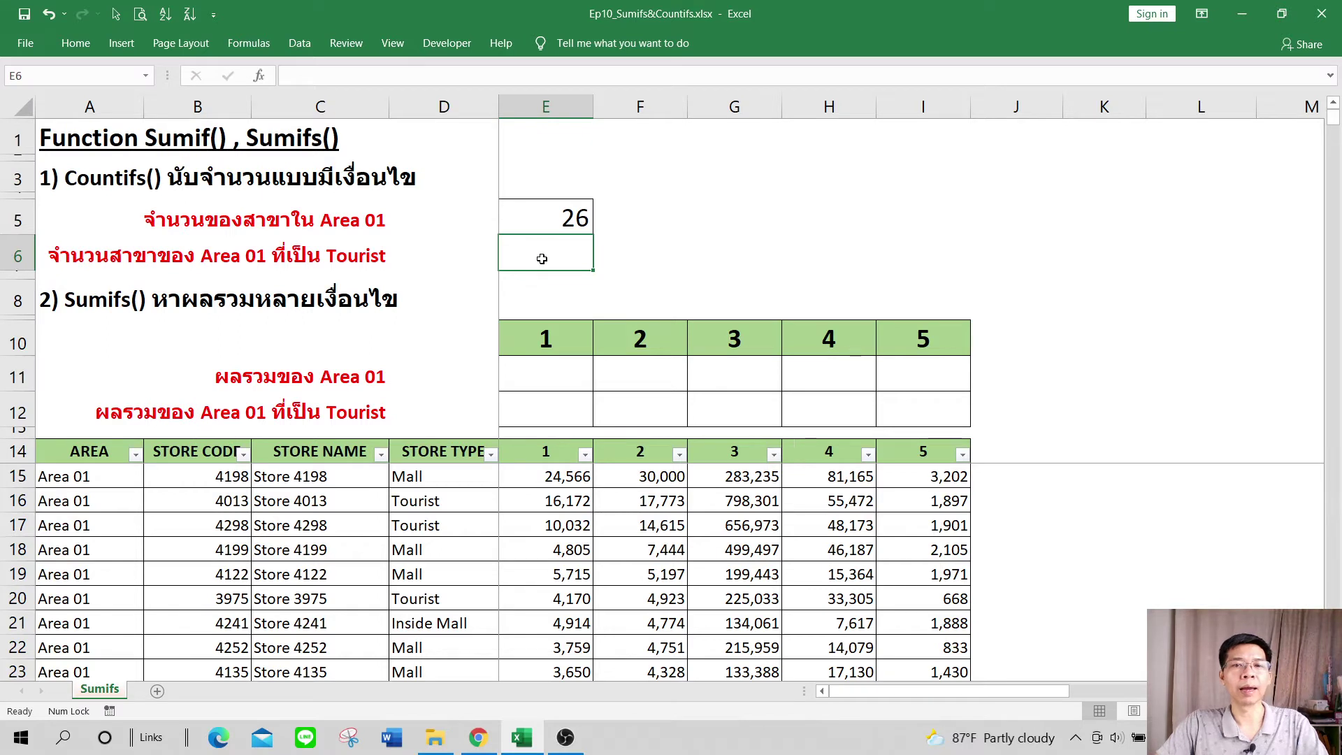
- Start =countifs( in E6 with the locked range $A$14:$A$290 and criterion "Area 01"
text(=co)
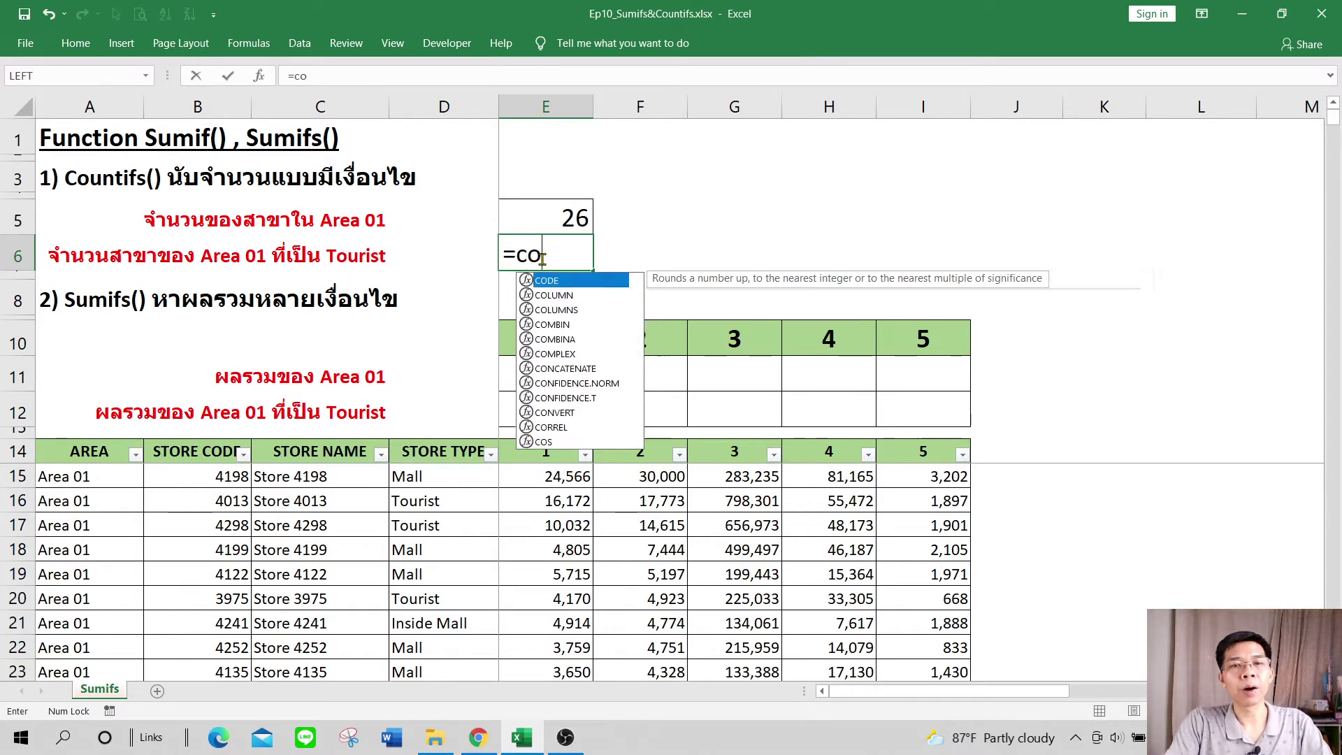
text(untif)
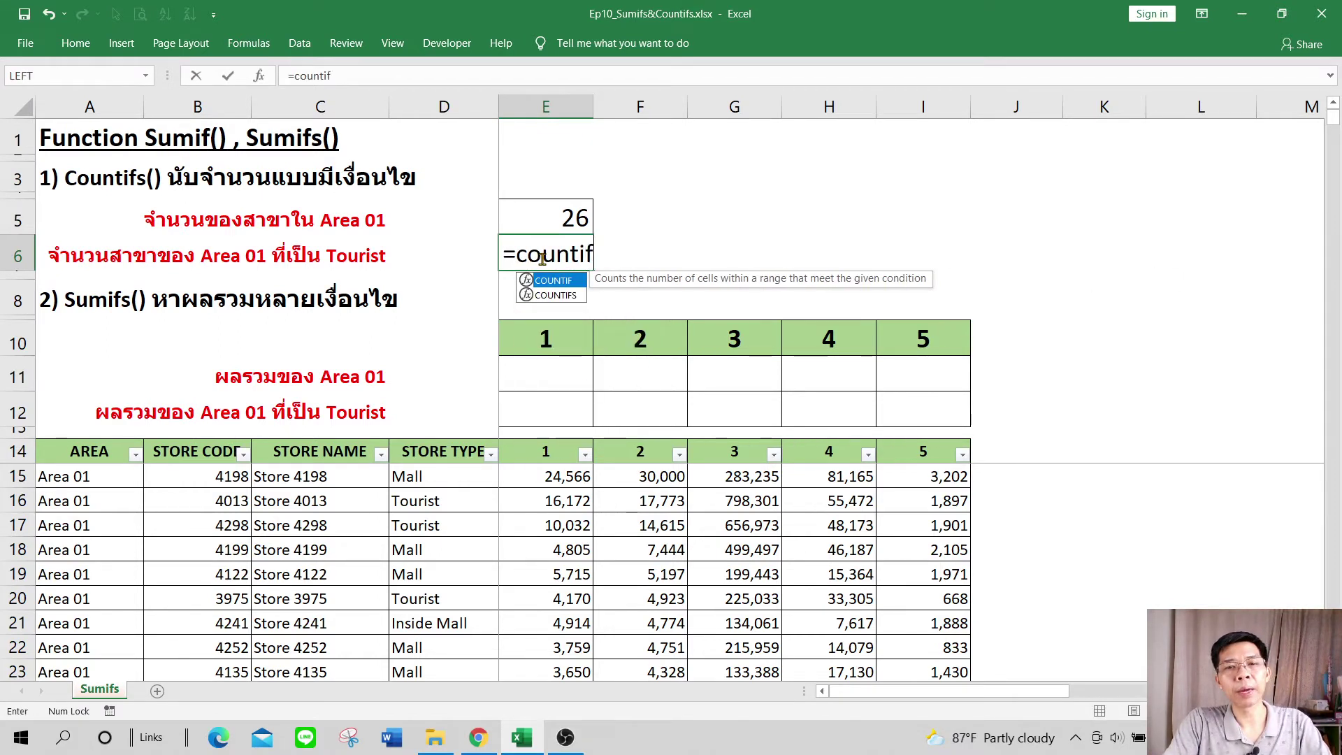
text(s()
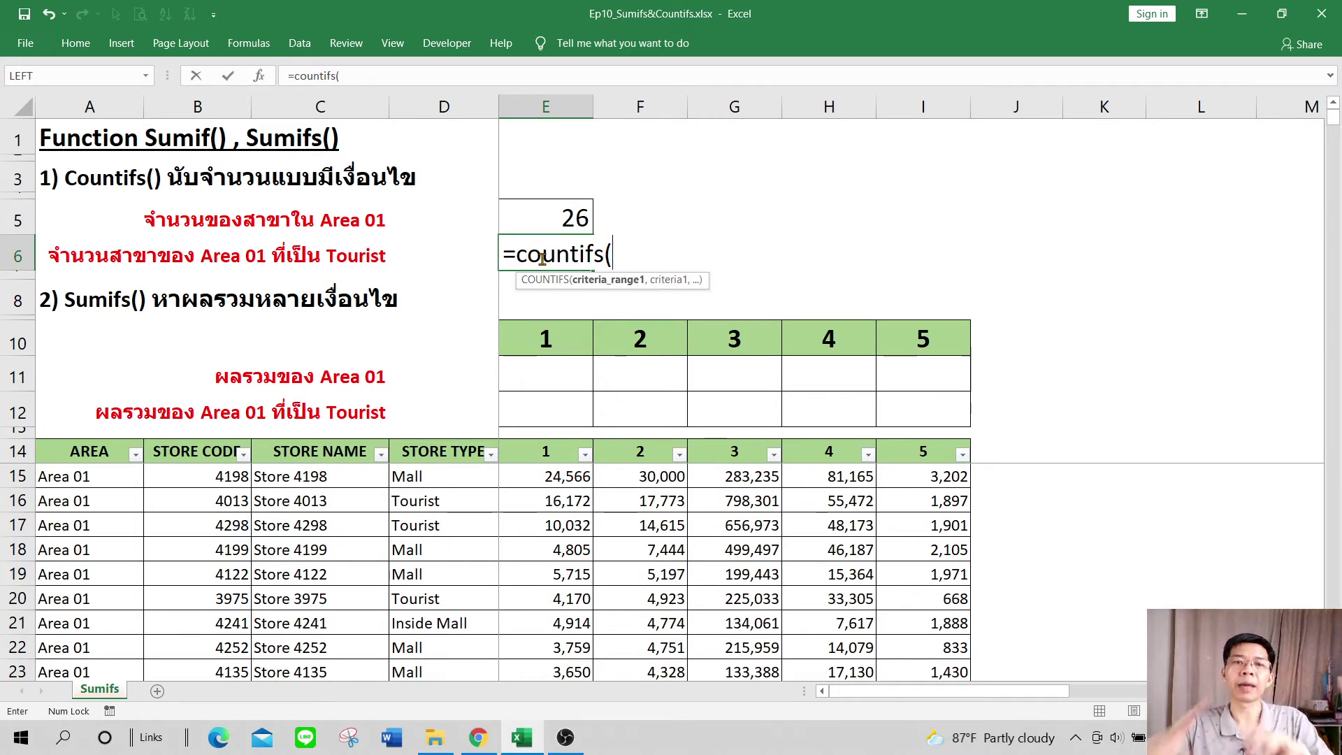
click(107, 453)
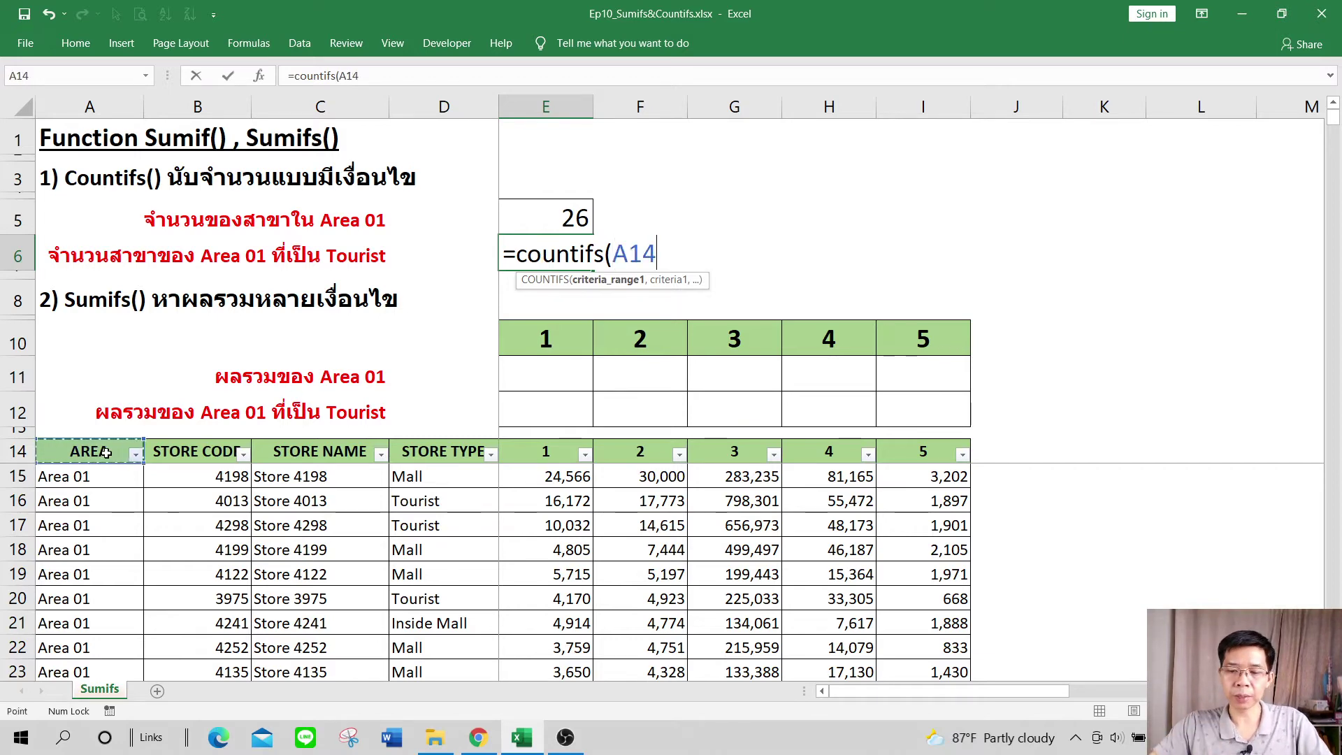
key(ctrl+shift+Down)
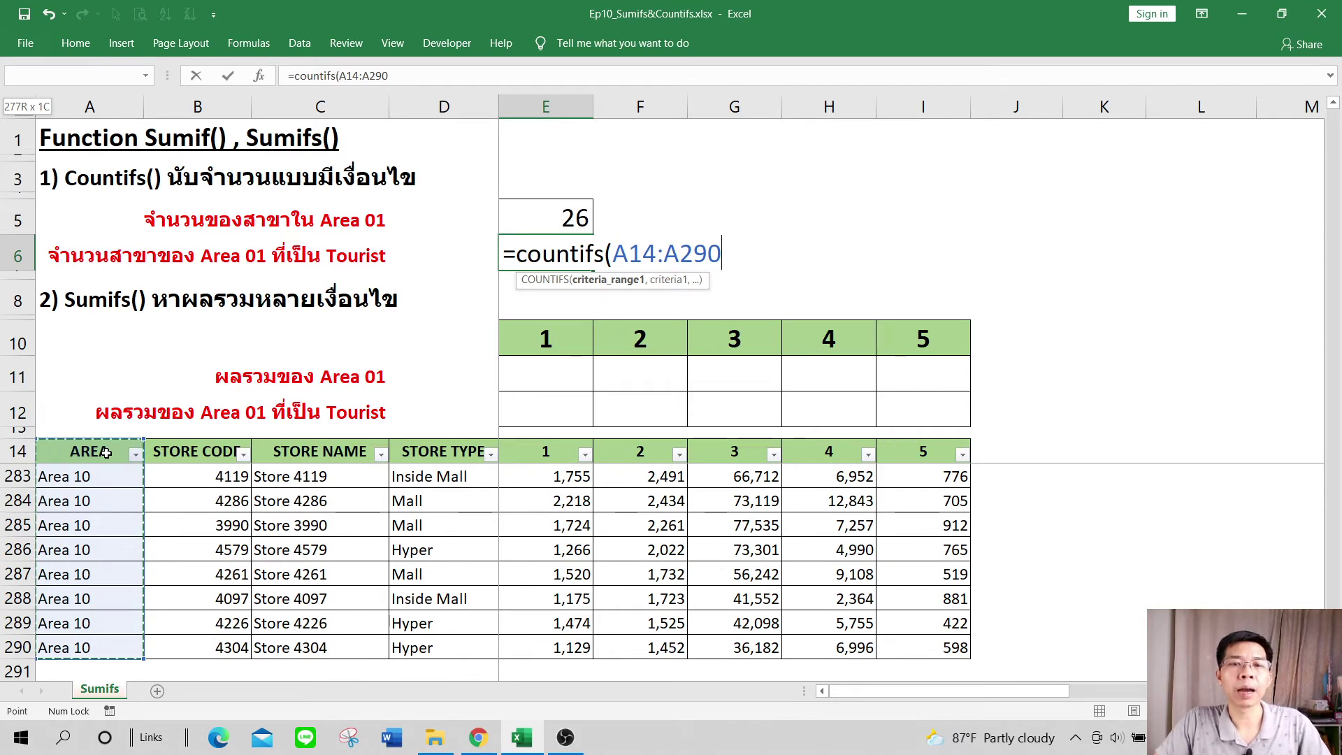
key(F4)
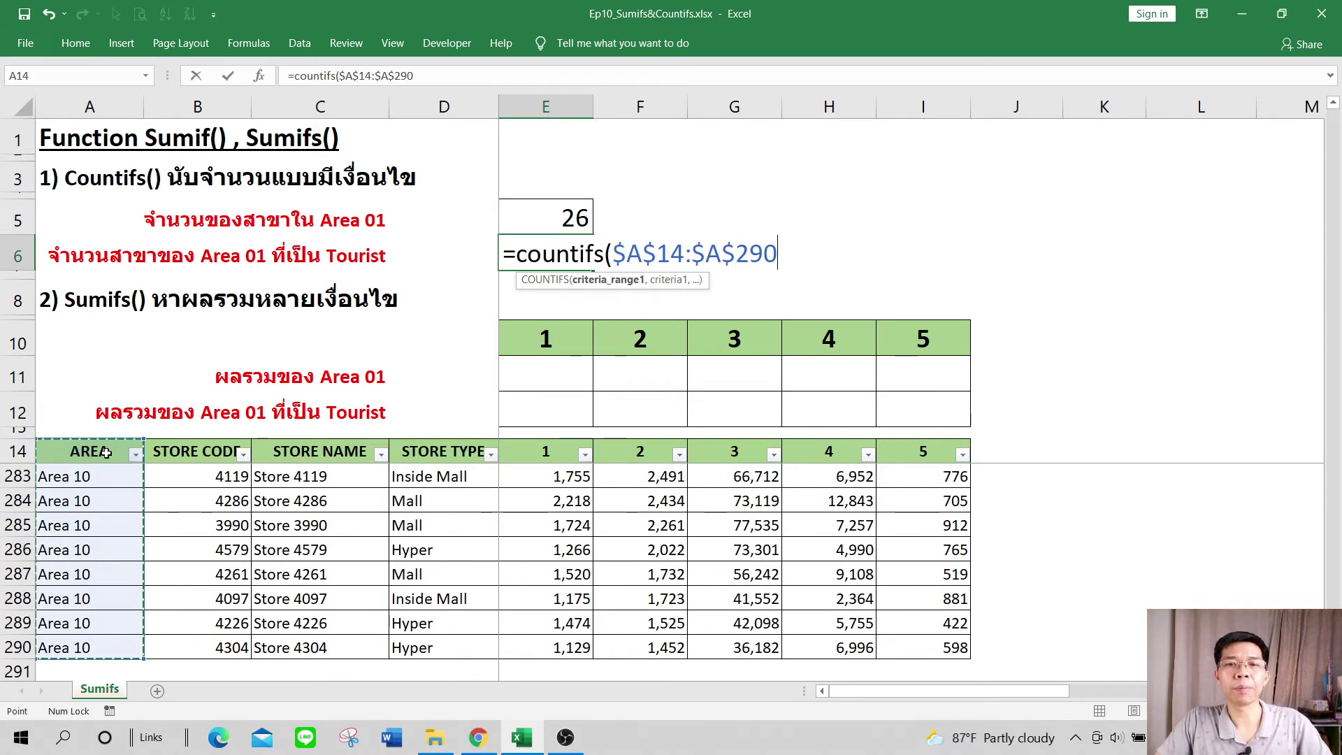
text(,)
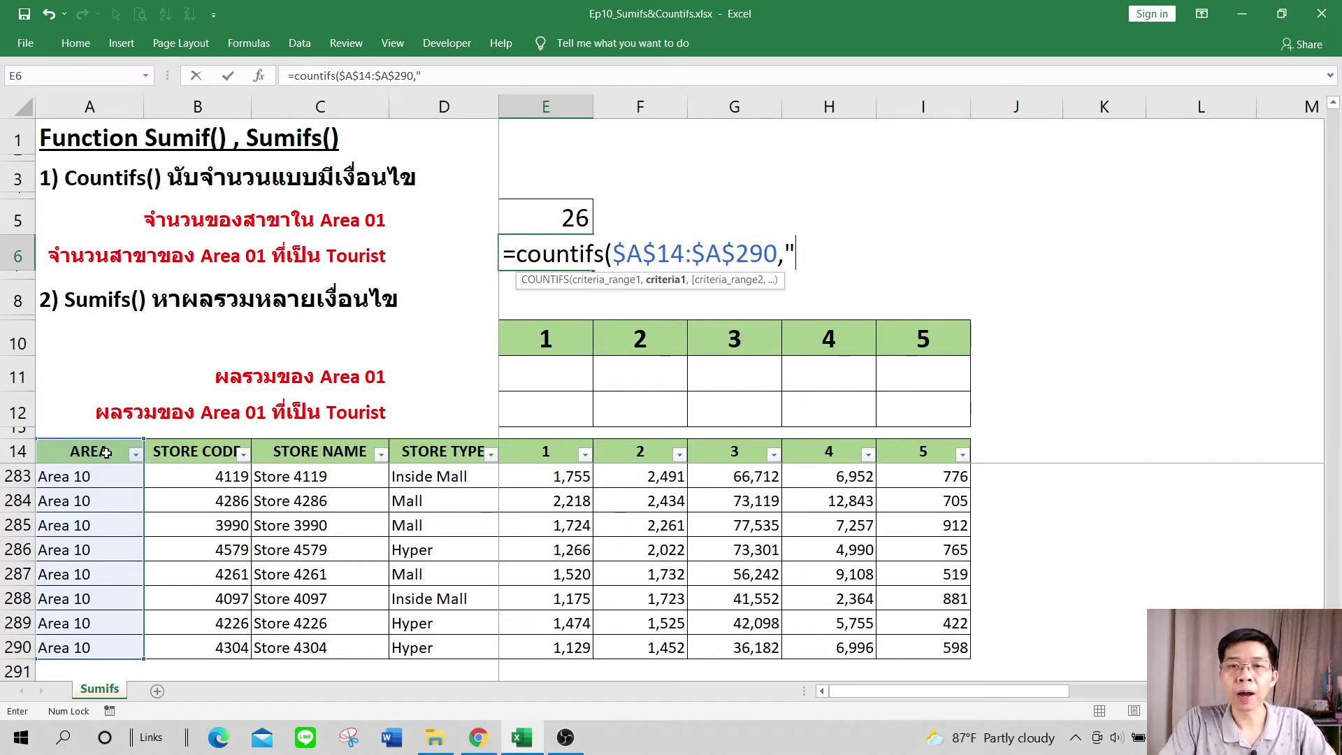
text(Area 01")
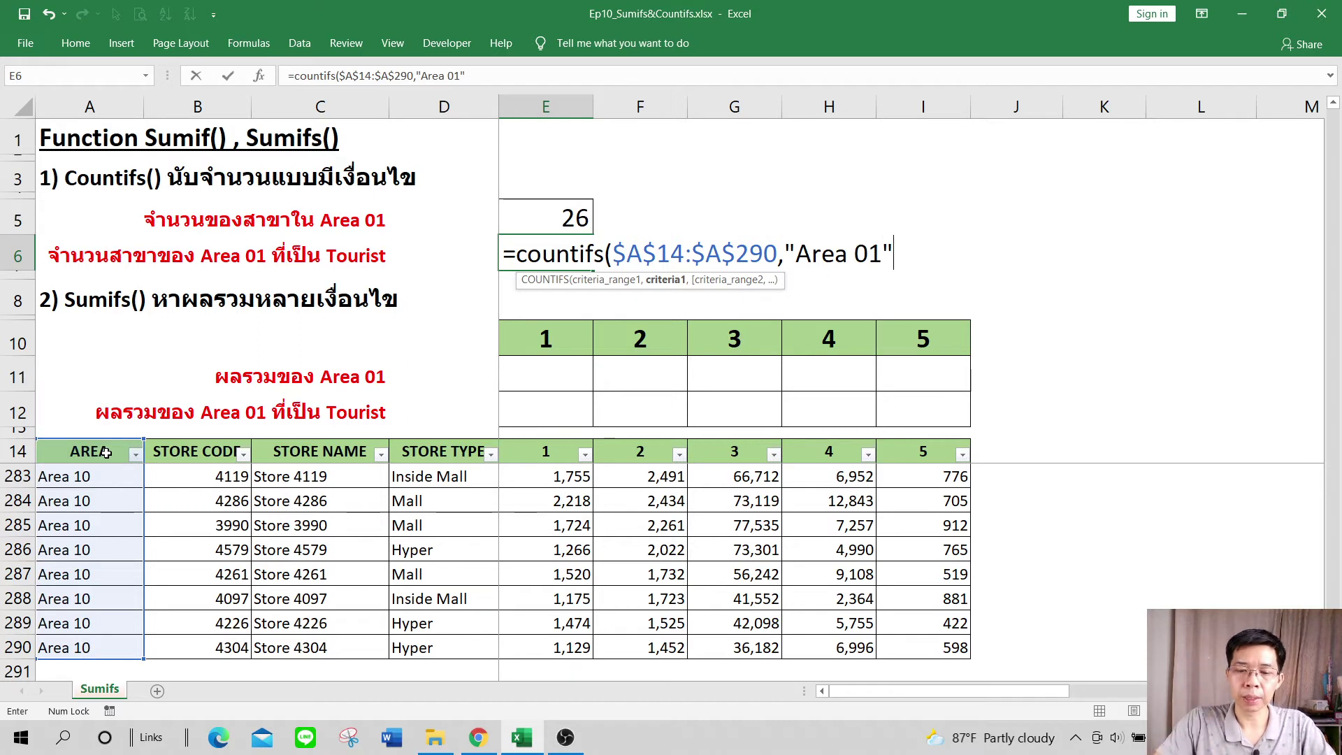
text(,)
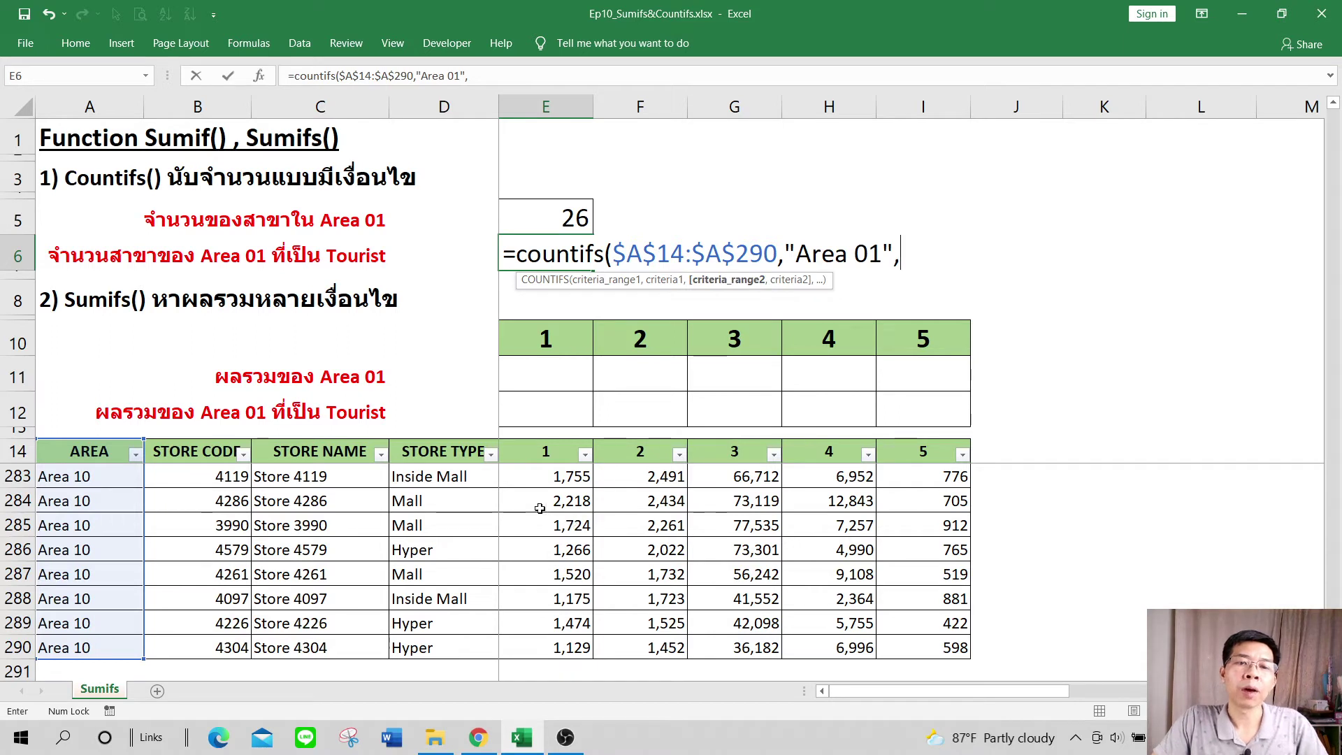
- Add the locked range $D$14:$D$290 with criterion "Tourist" and commit E6, returning 5
click(448, 454)
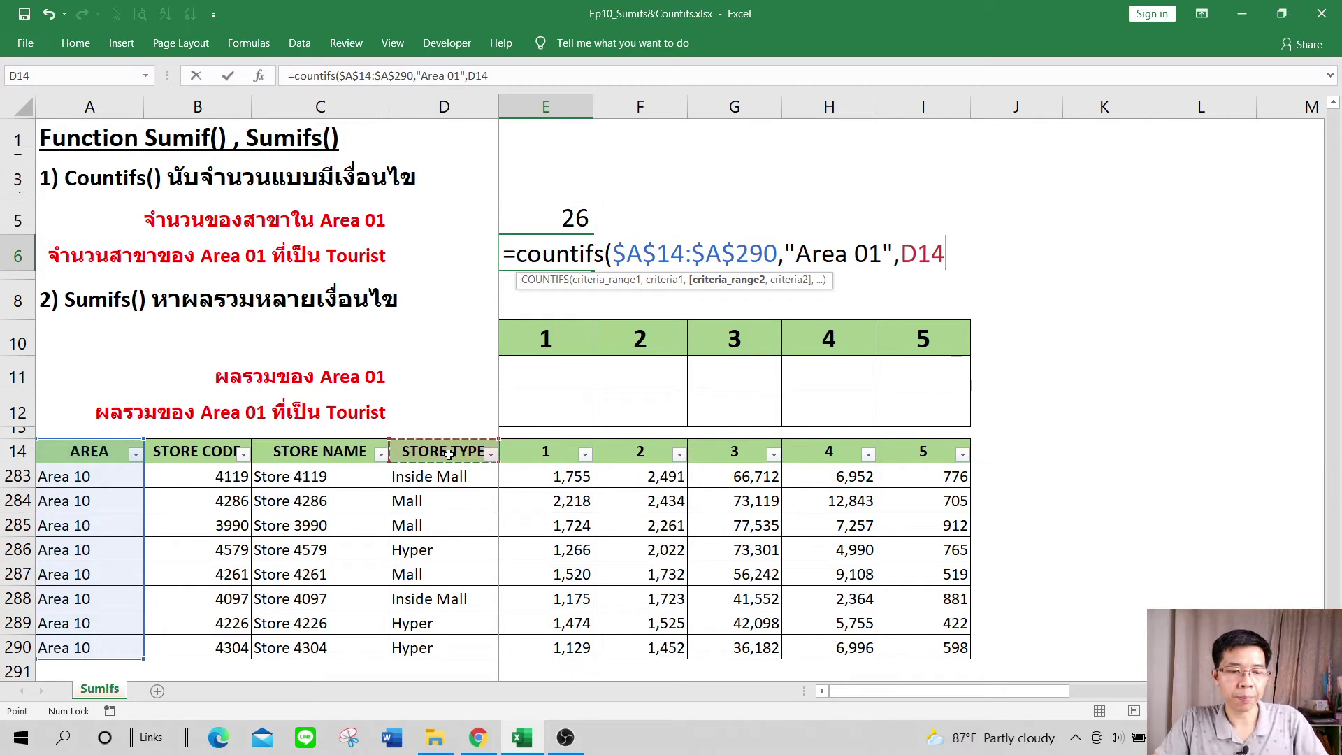
key(ctrl+shift+Down)
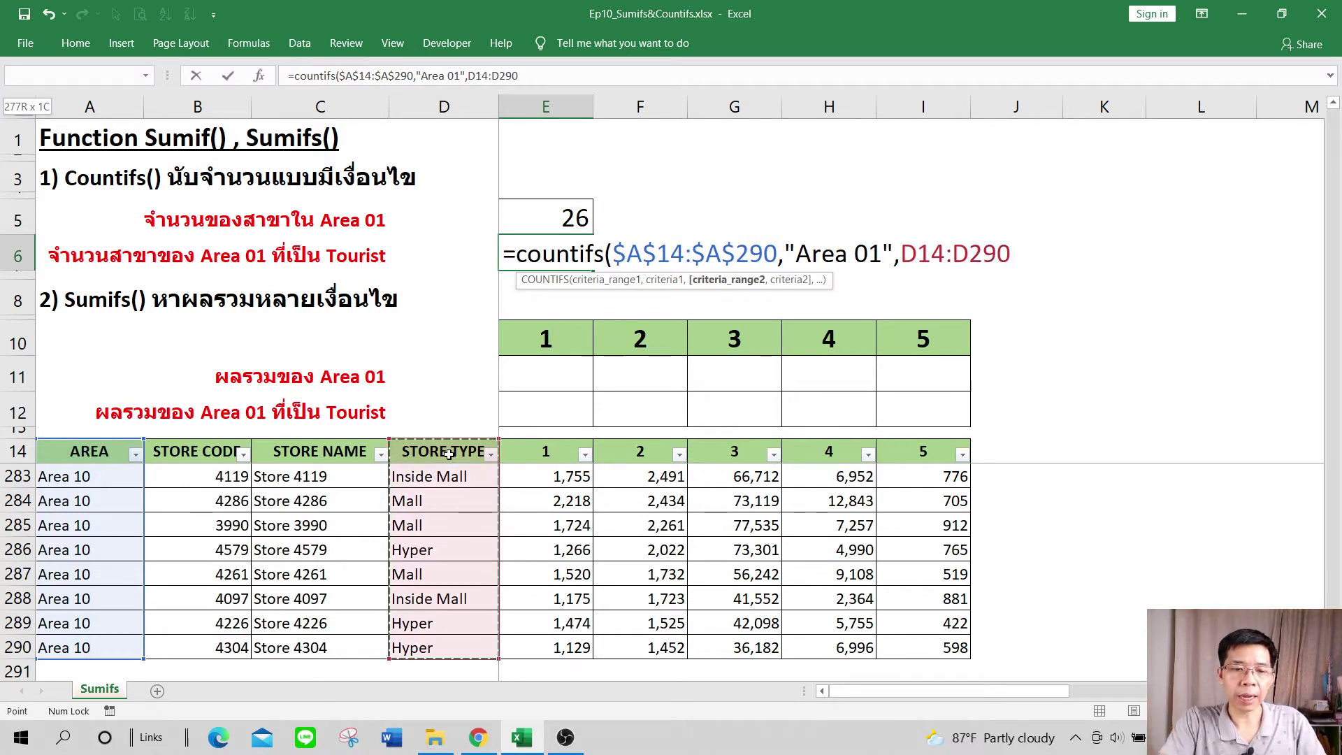
key(F4)
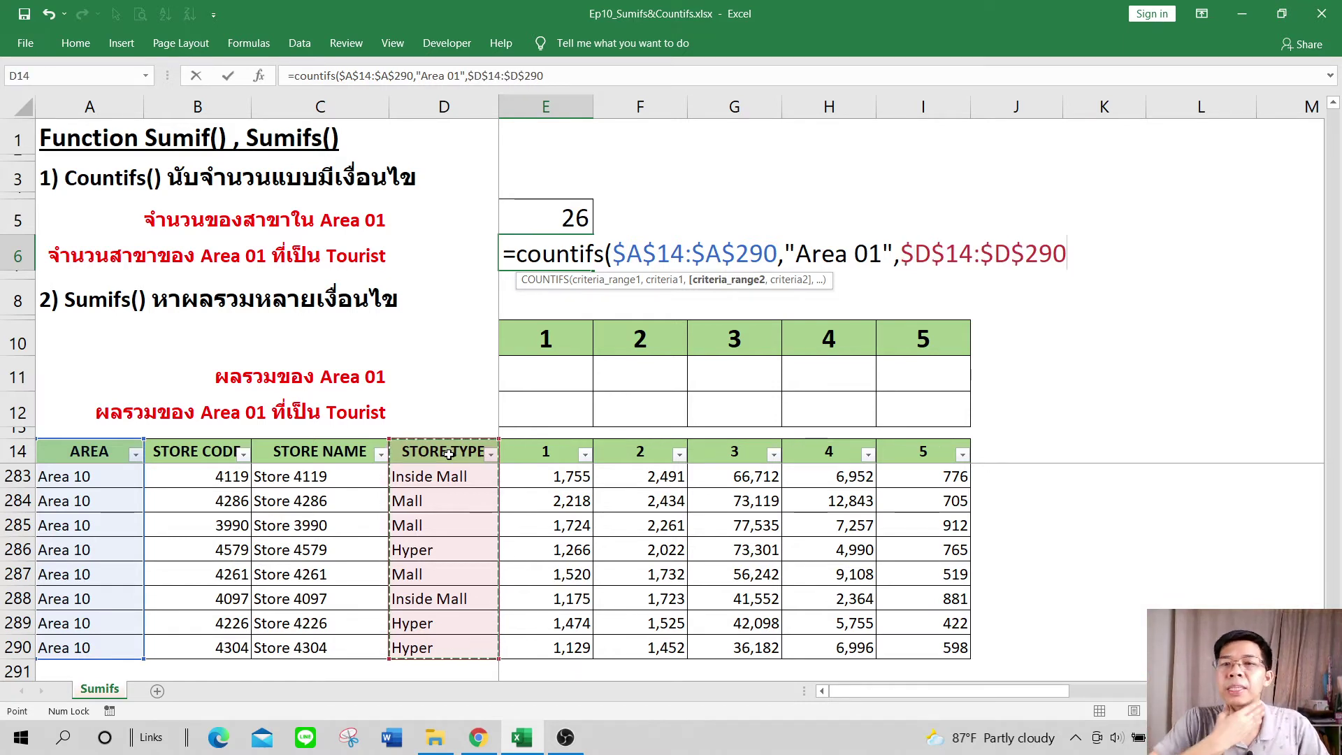
text(,)
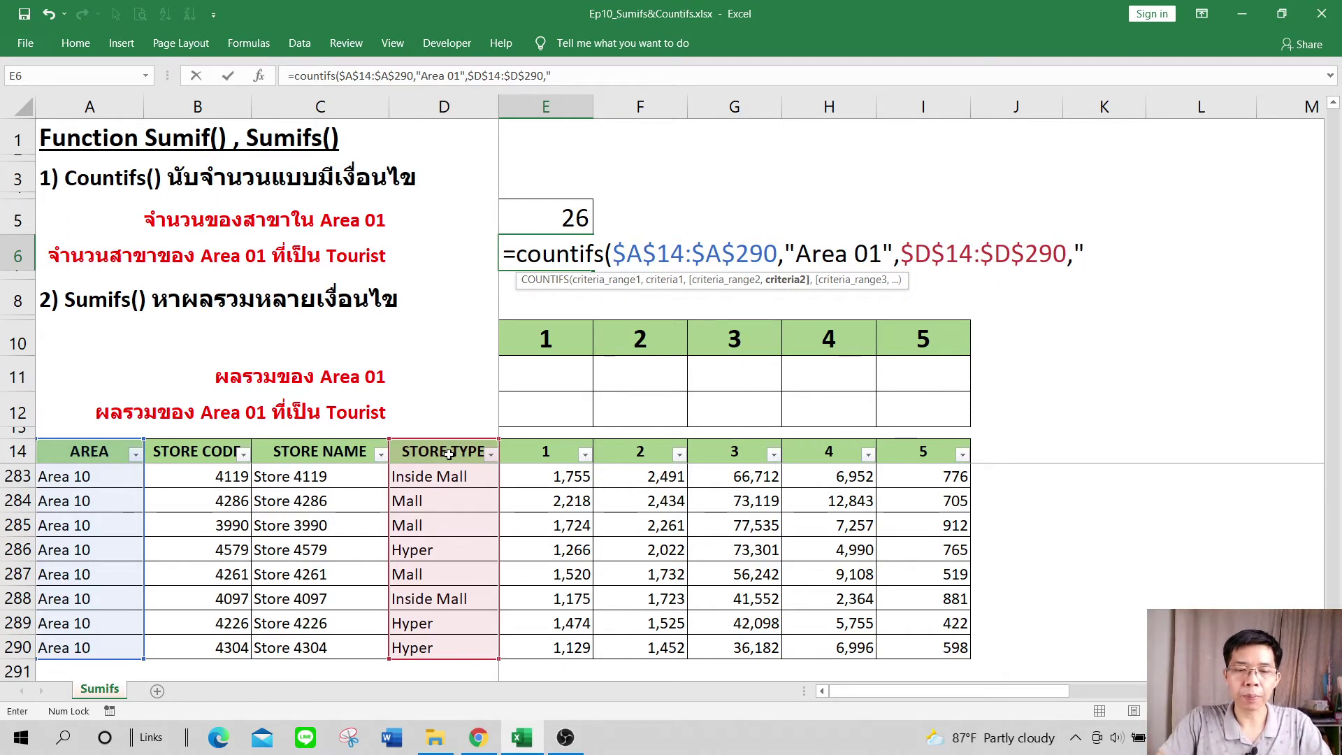
text(ist")
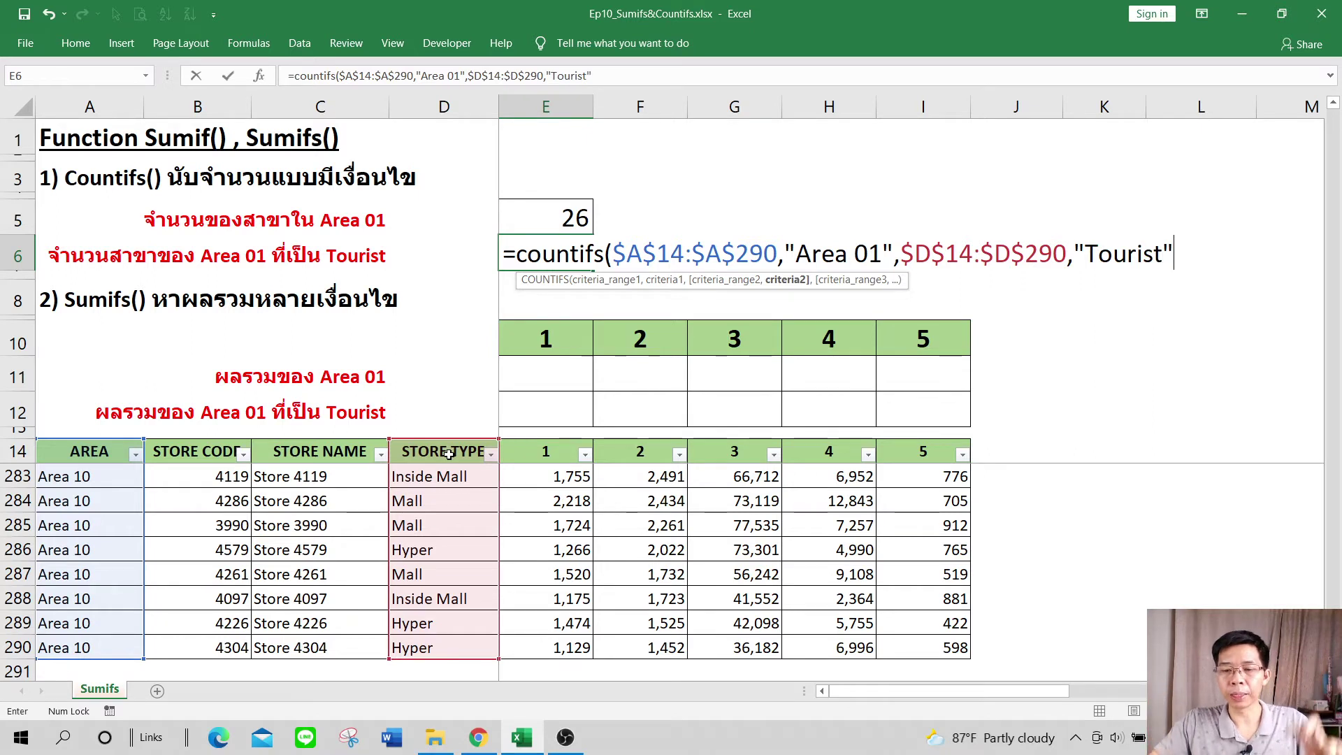
text())
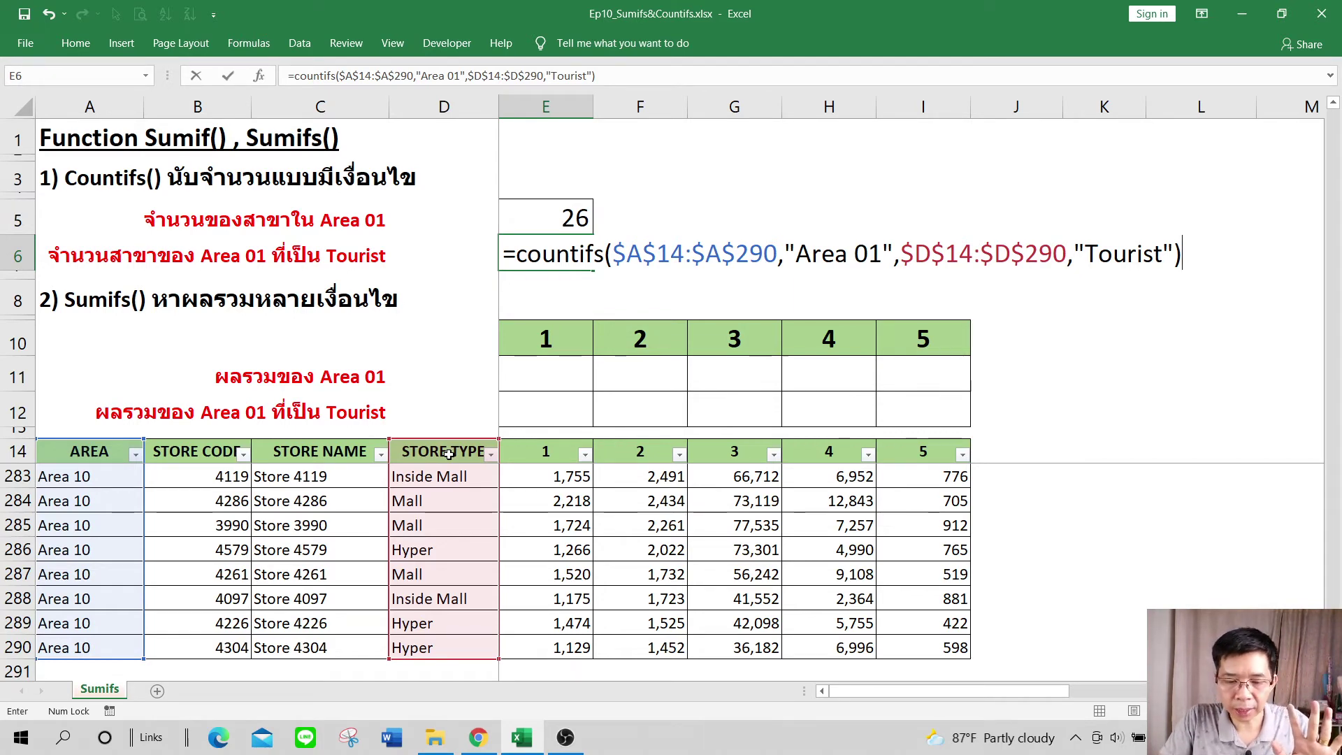
key(Return)
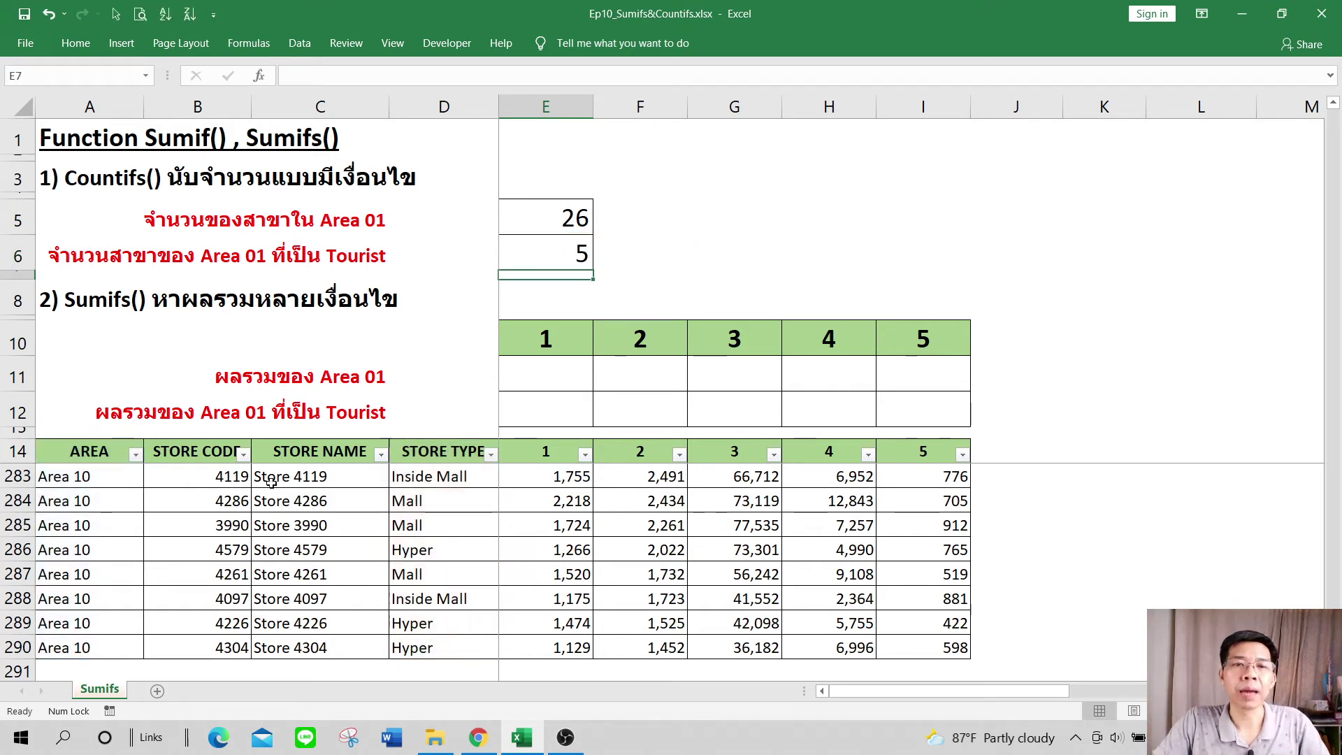
key(Up)
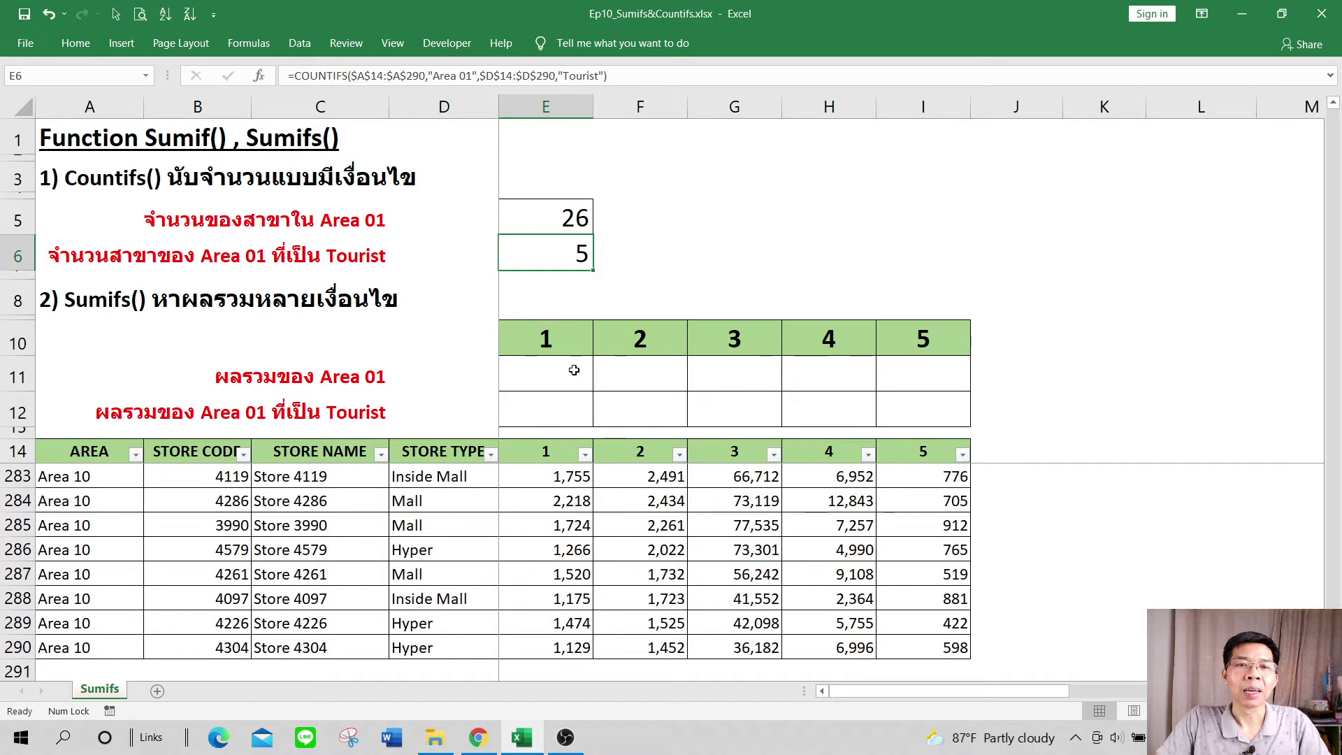
double_click(577, 260)
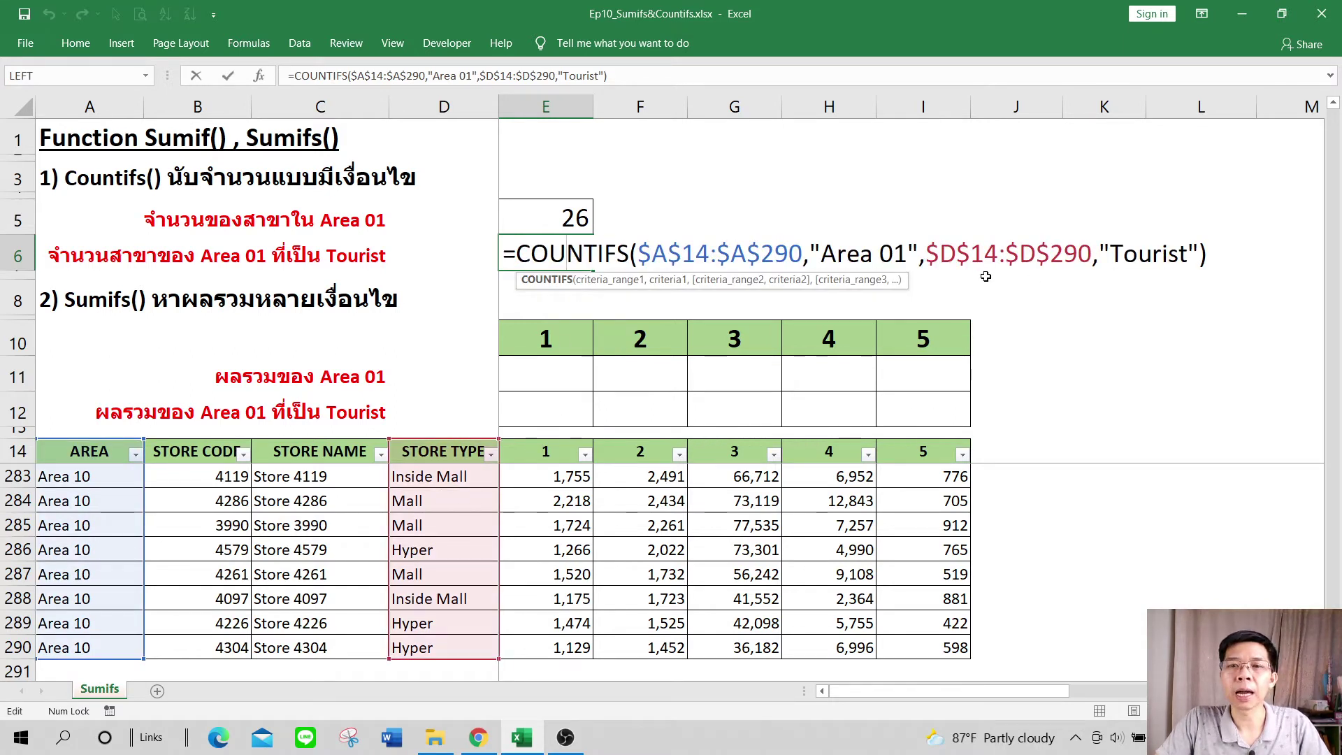
click(906, 255)
key(BackSpace)
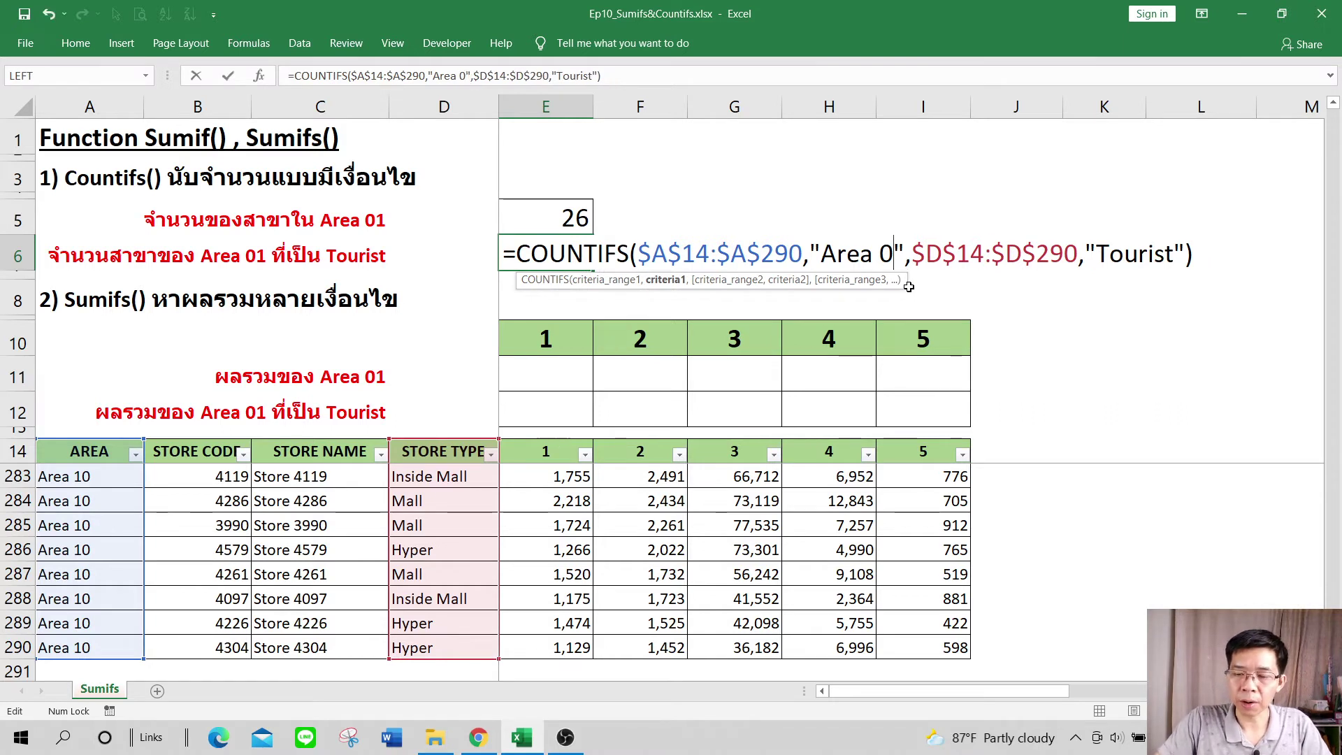
text(2)
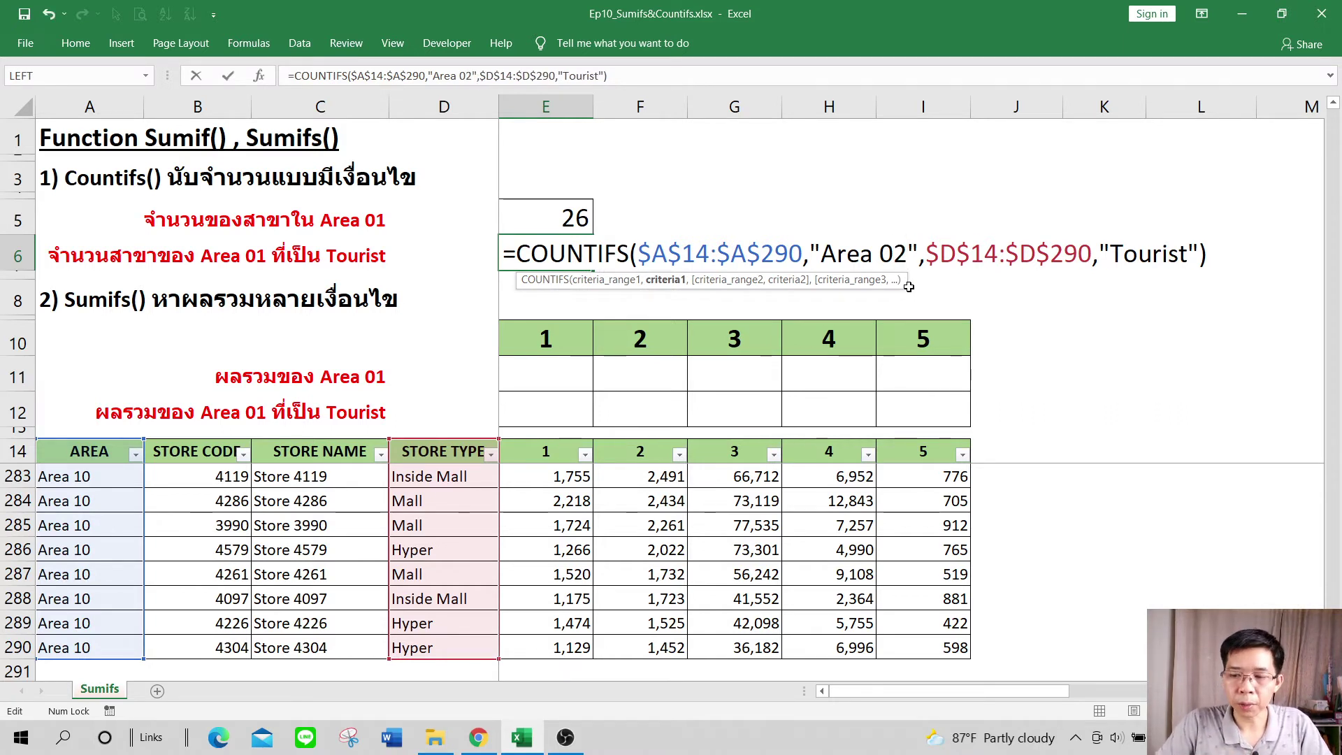
key(Return)
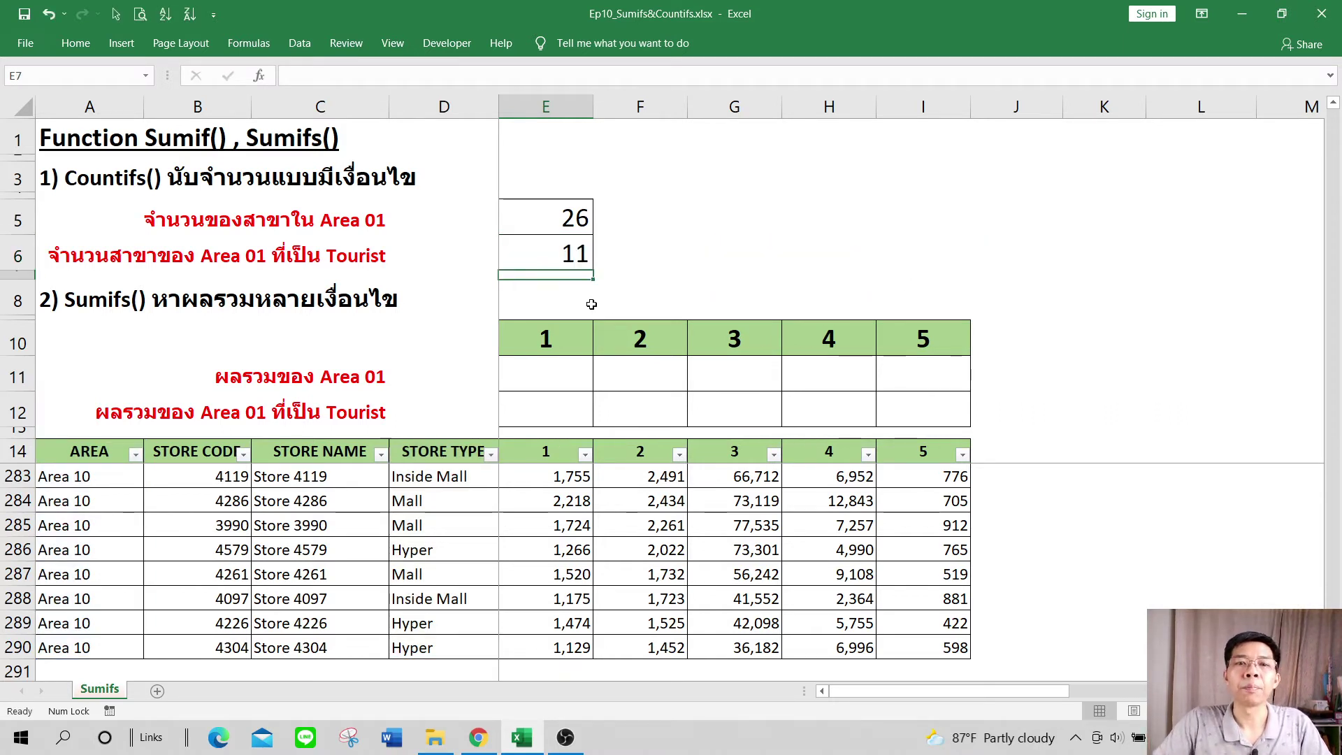
click(572, 253)
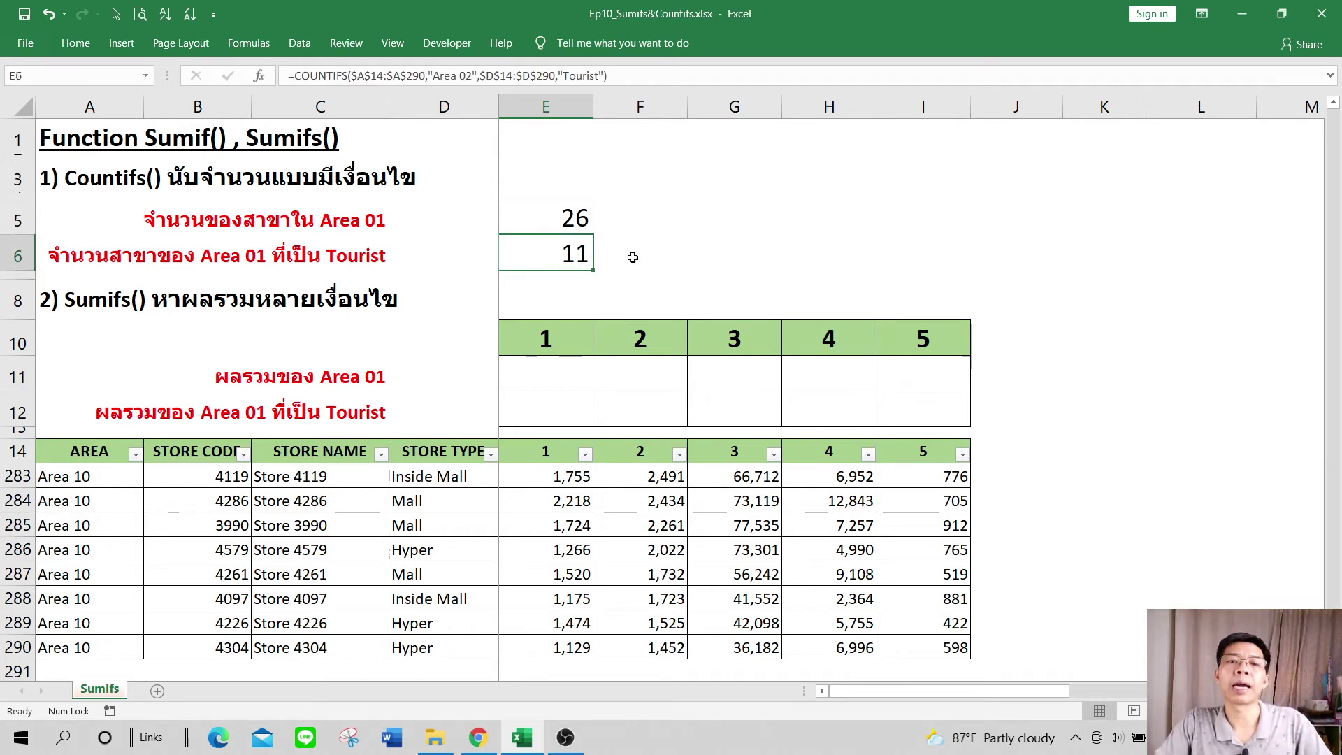
click(690, 258)
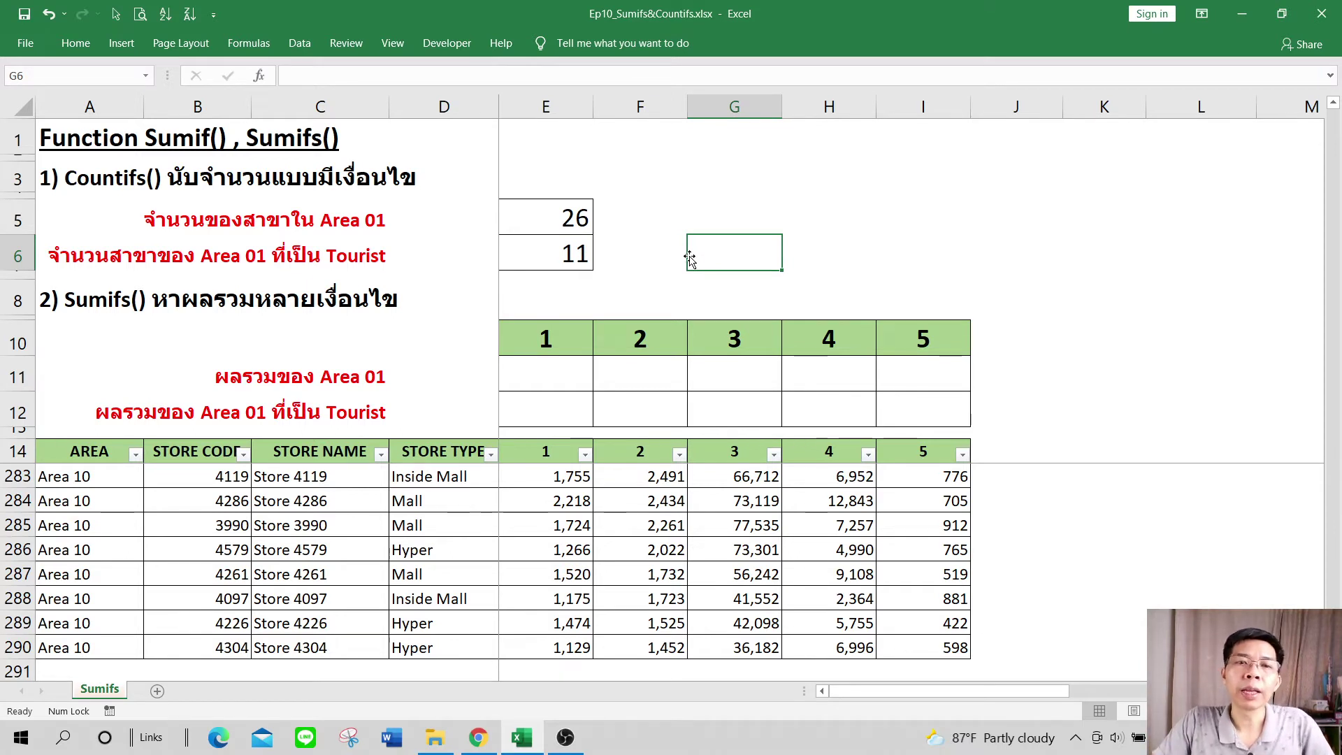
click(569, 225)
click(572, 260)
click(569, 225)
click(561, 252)
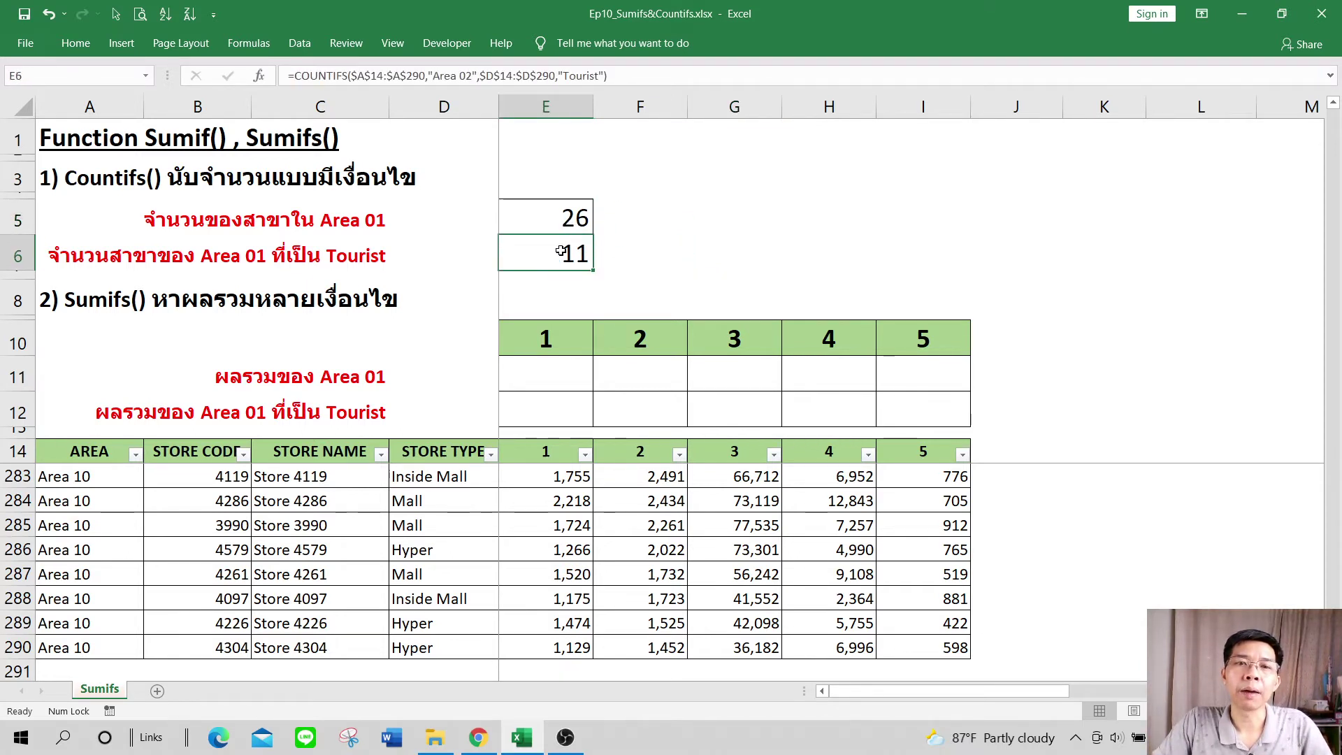
click(561, 222)
double_click(561, 222)
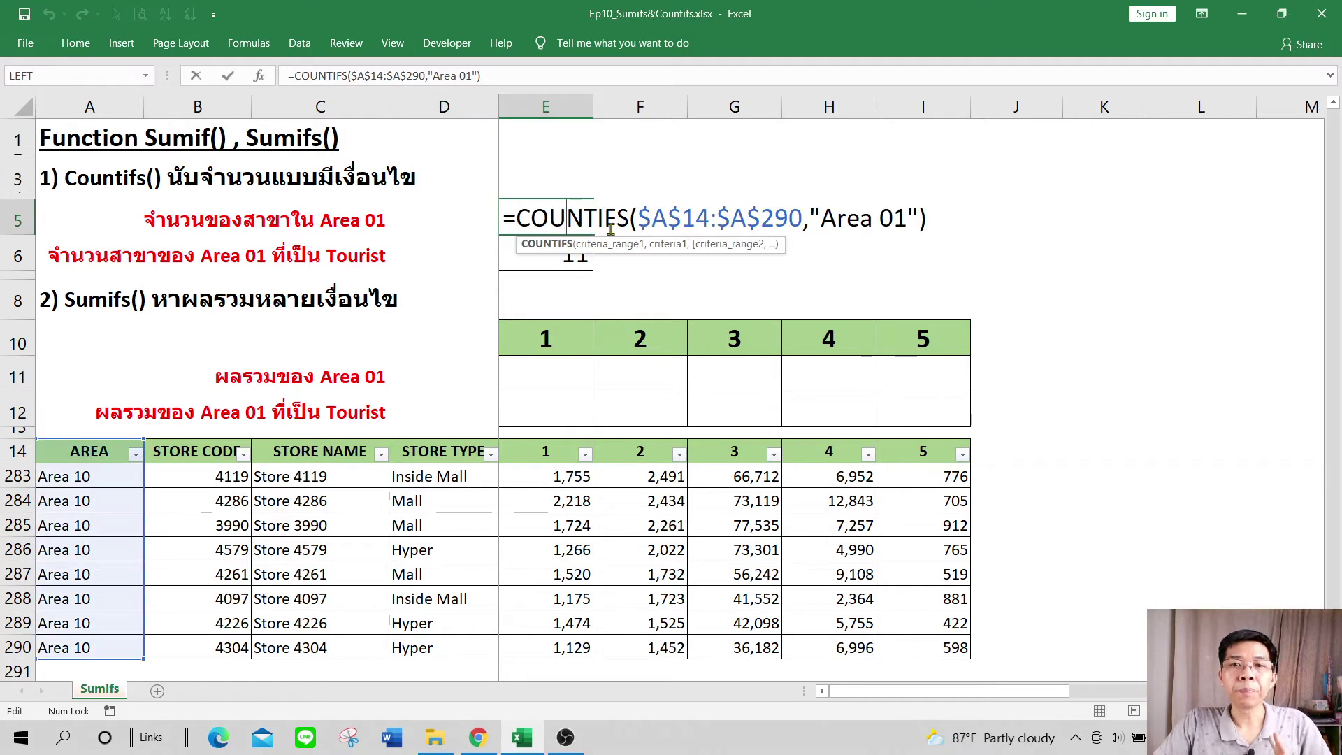
drag(810, 218, 914, 217)
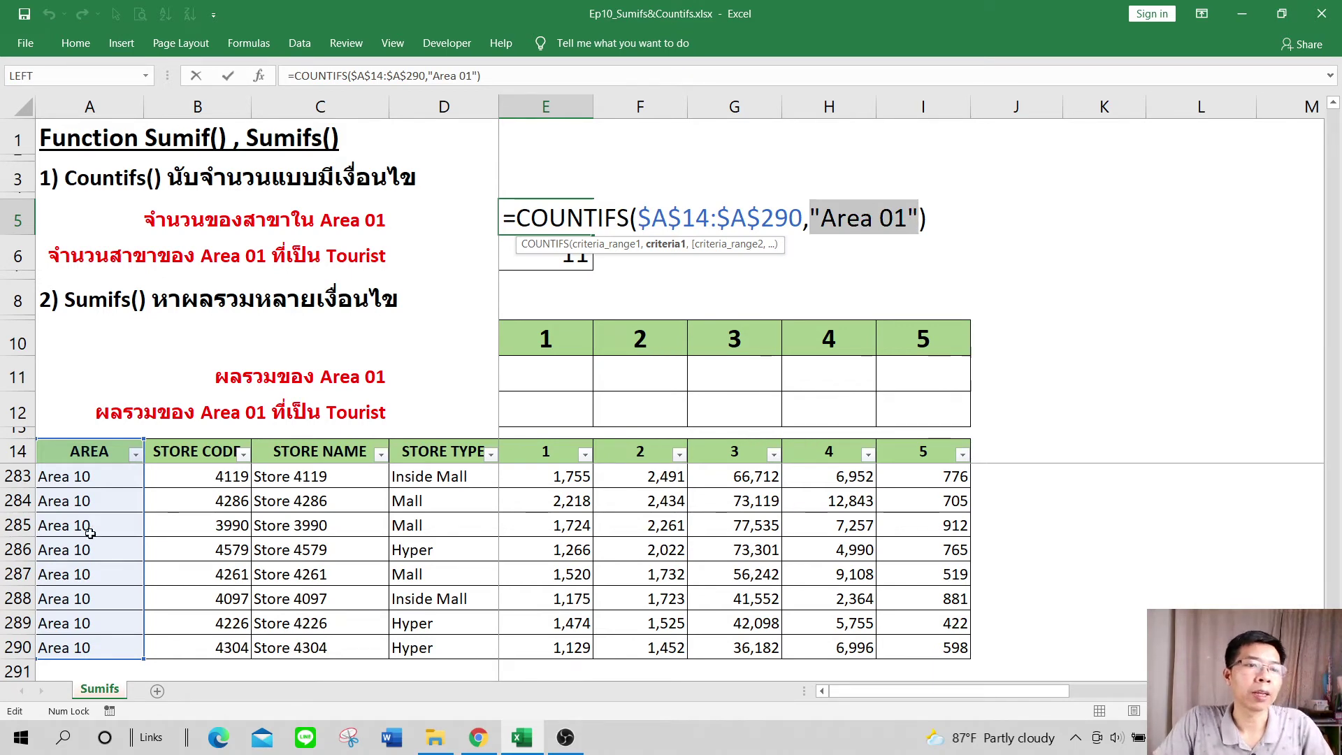
click(77, 483)
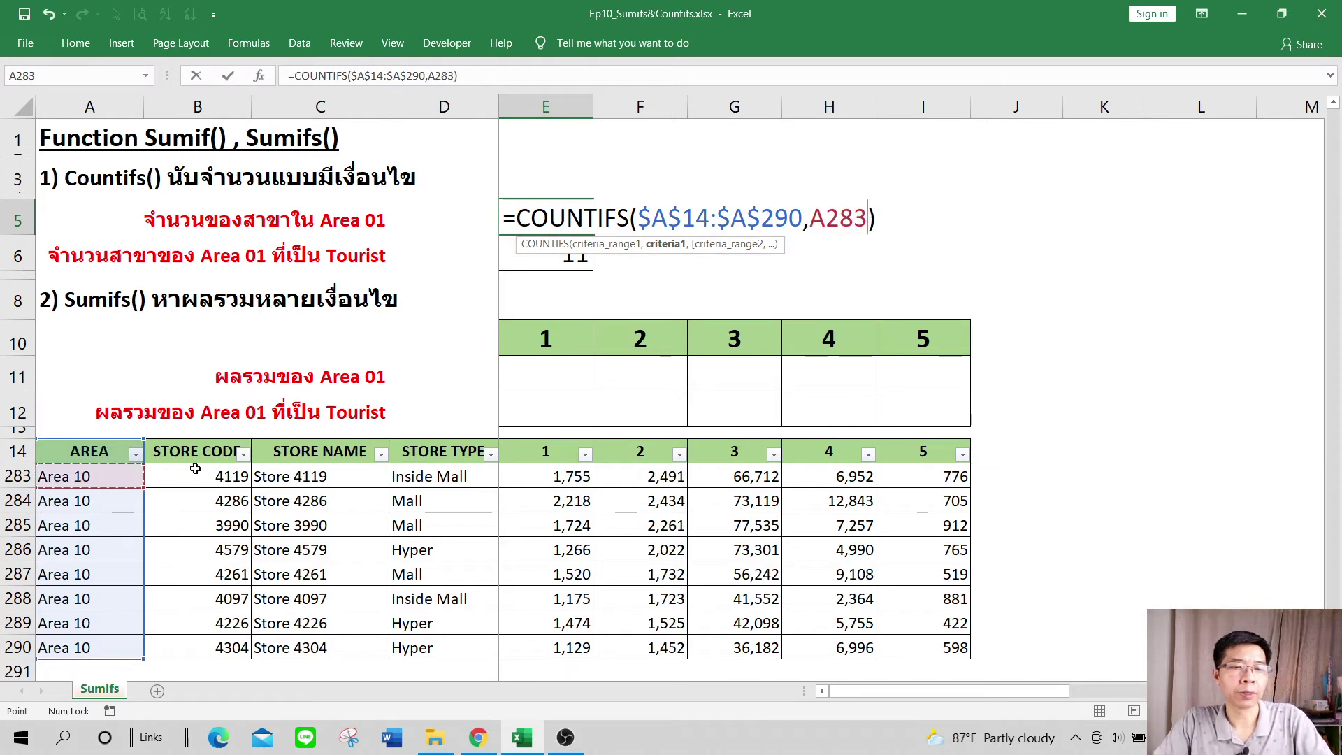
key(Escape)
click(118, 468)
click(464, 213)
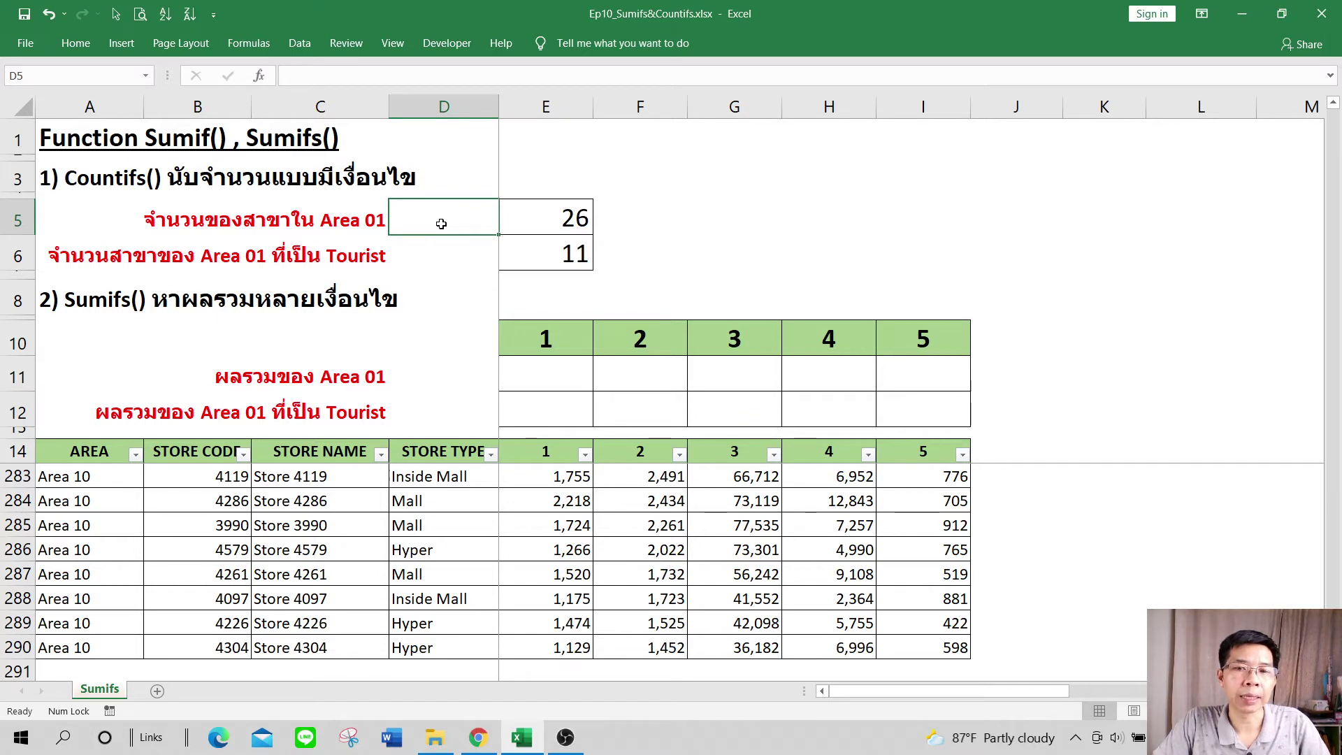
click(102, 455)
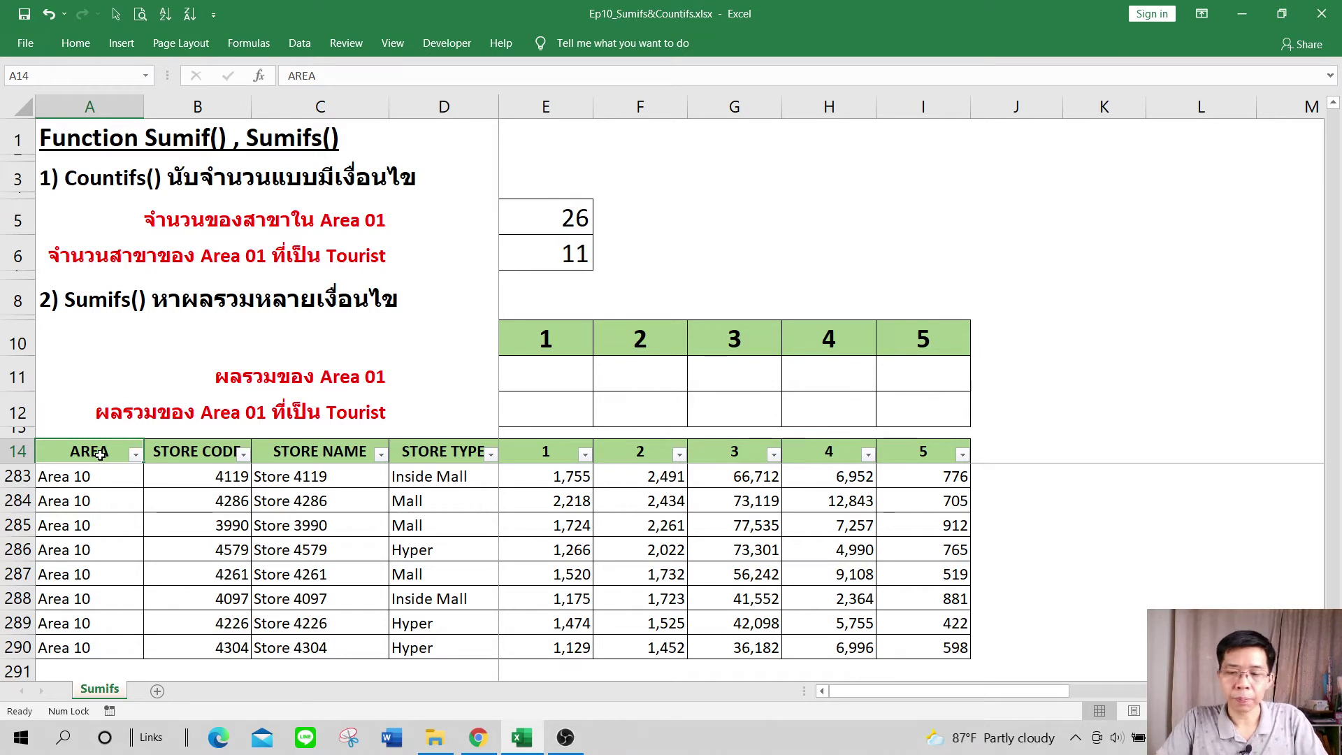
- Copy the AREA column A14:A290 and paste it as values into K14
key(ctrl+shift+Down)
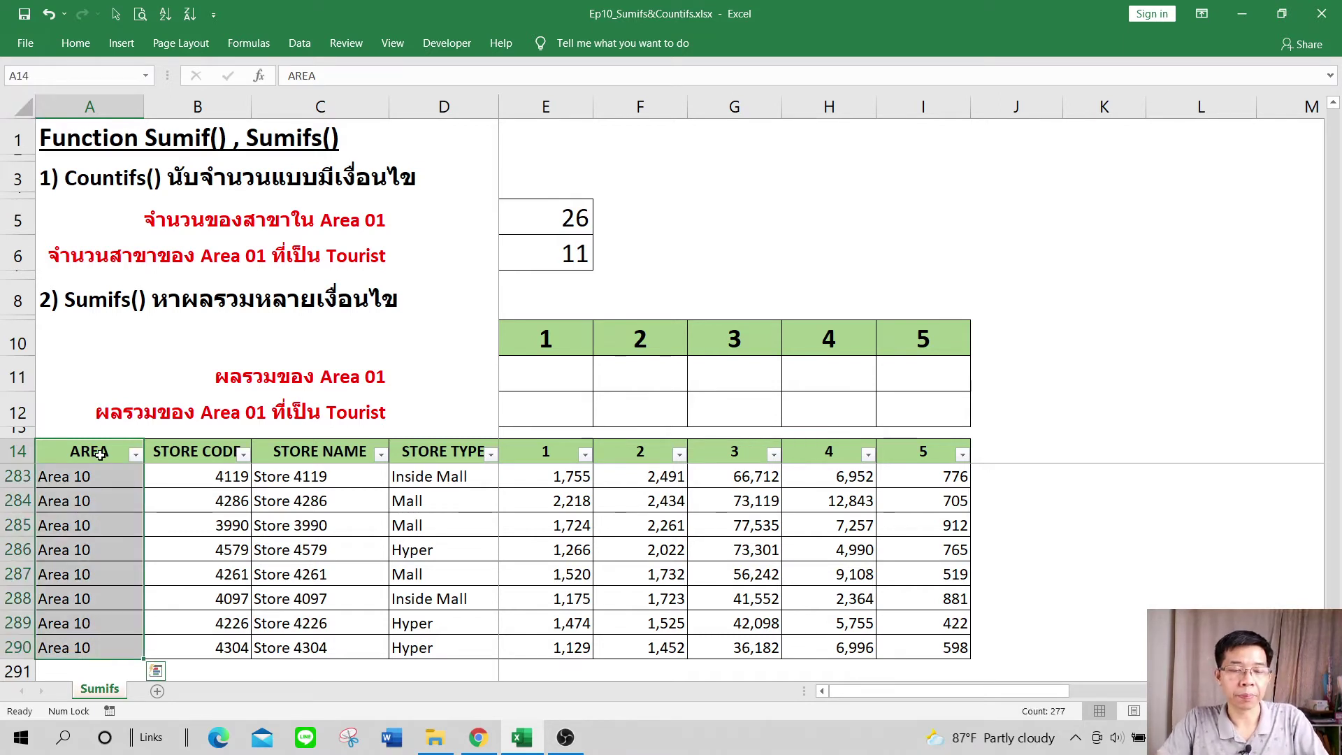
key(ctrl+c)
click(1022, 447)
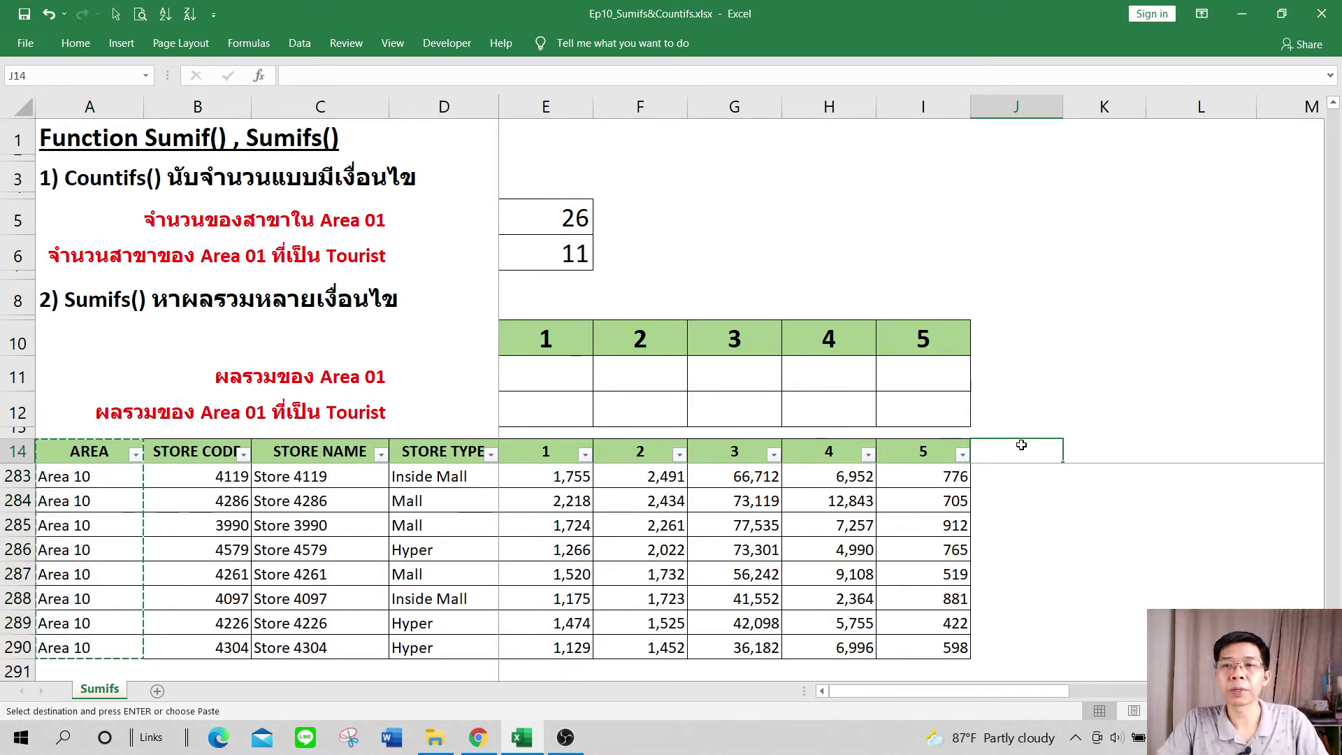
click(1079, 451)
right_click(1079, 451)
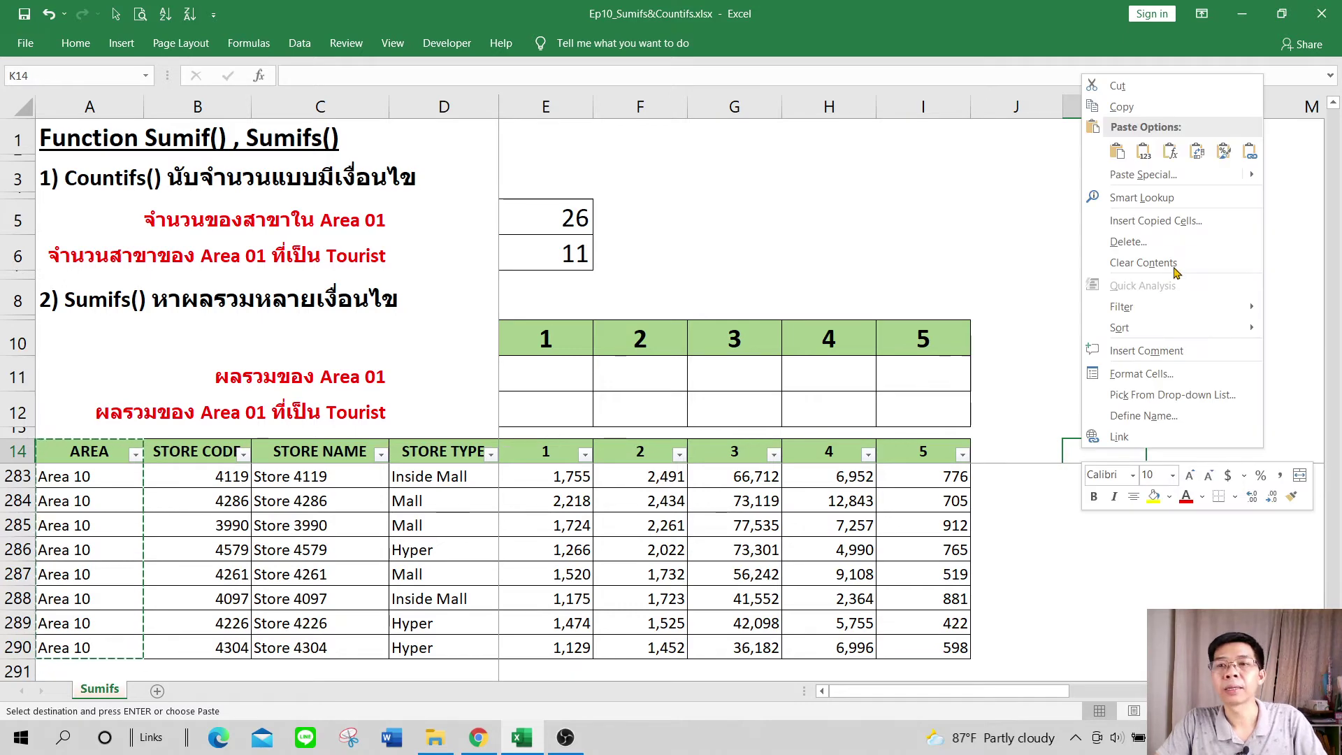
click(1143, 151)
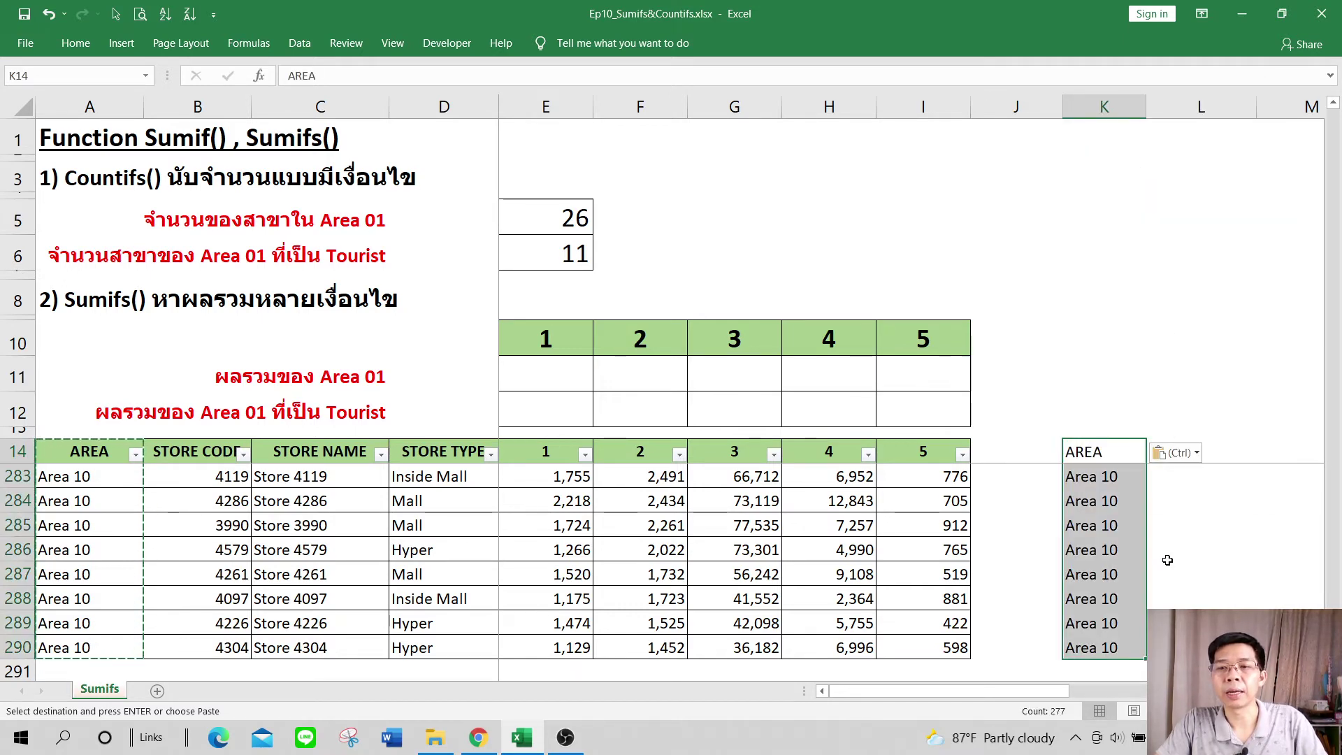
- Remove duplicate entries from the pasted area list in column K
scroll(1167, 559, up, 4)
scroll(1169, 560, up, 9)
scroll(1170, 561, up, 5)
scroll(1172, 563, up, 8)
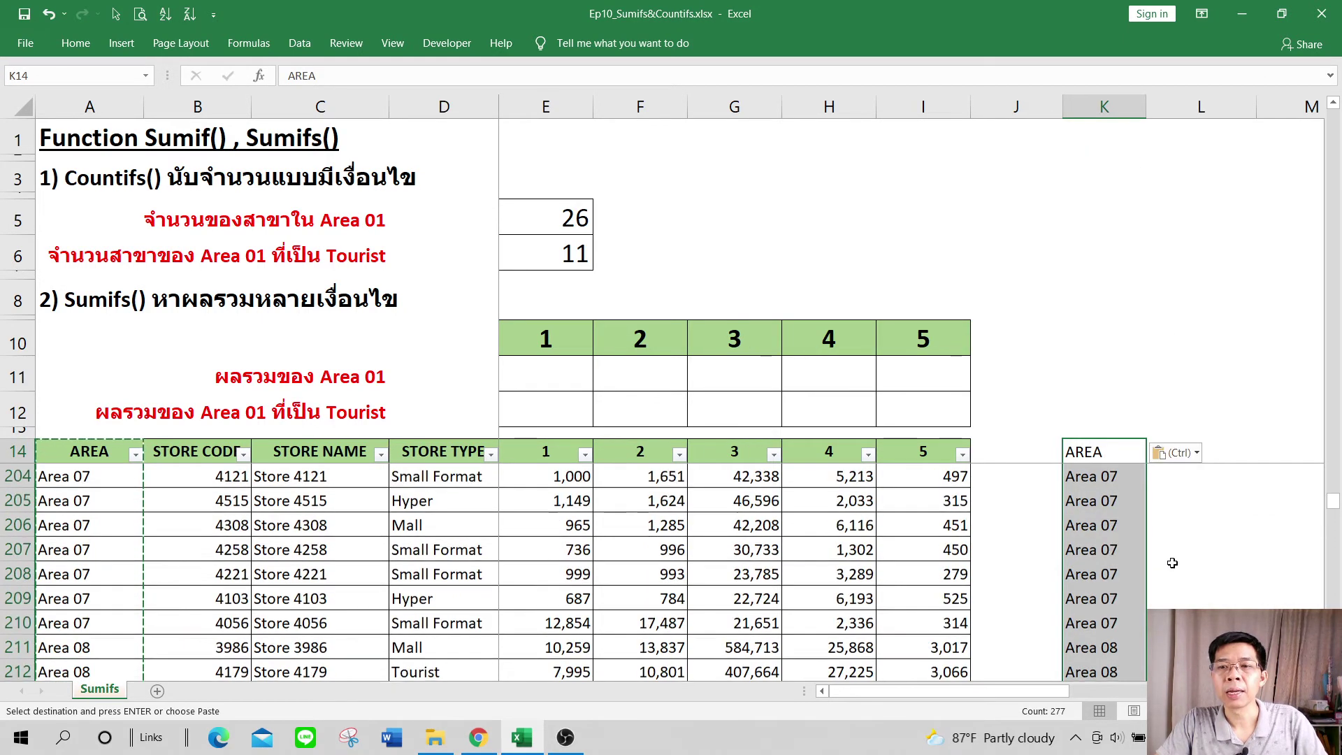
scroll(1172, 563, up, 4)
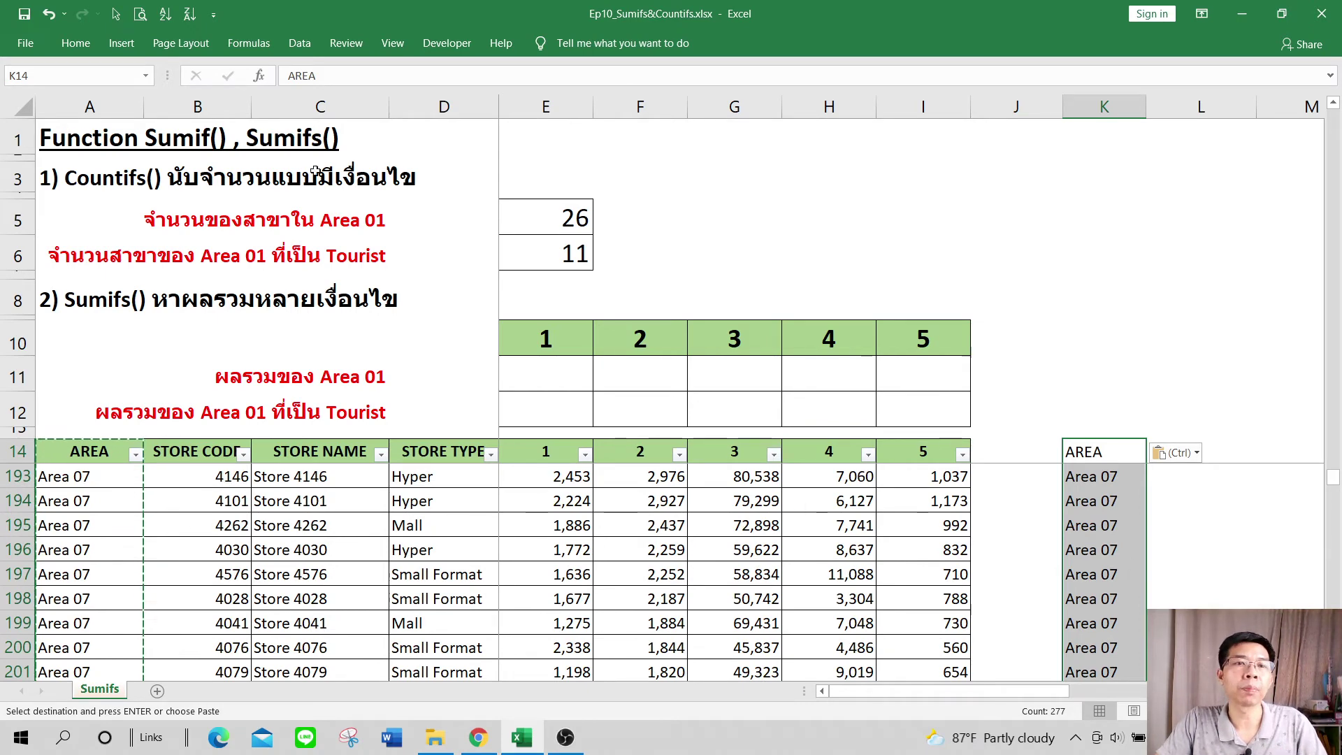
click(301, 44)
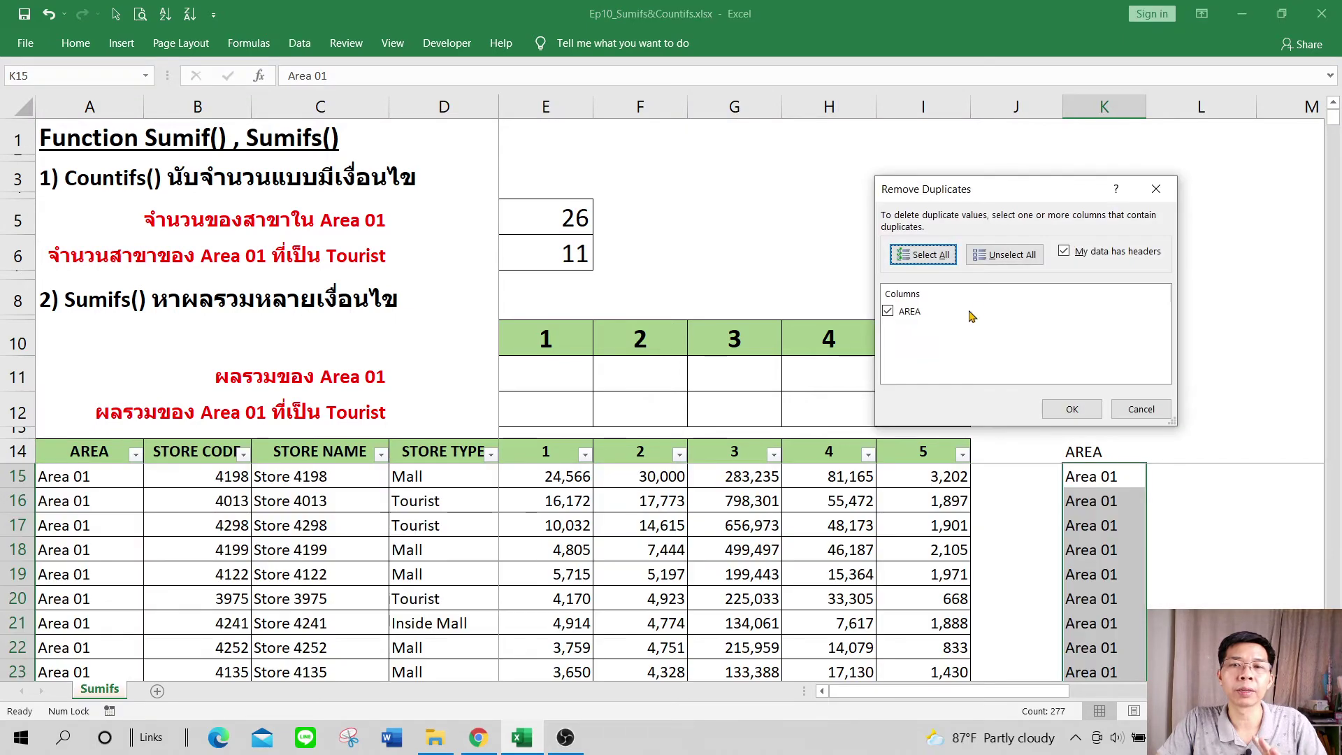
click(1071, 409)
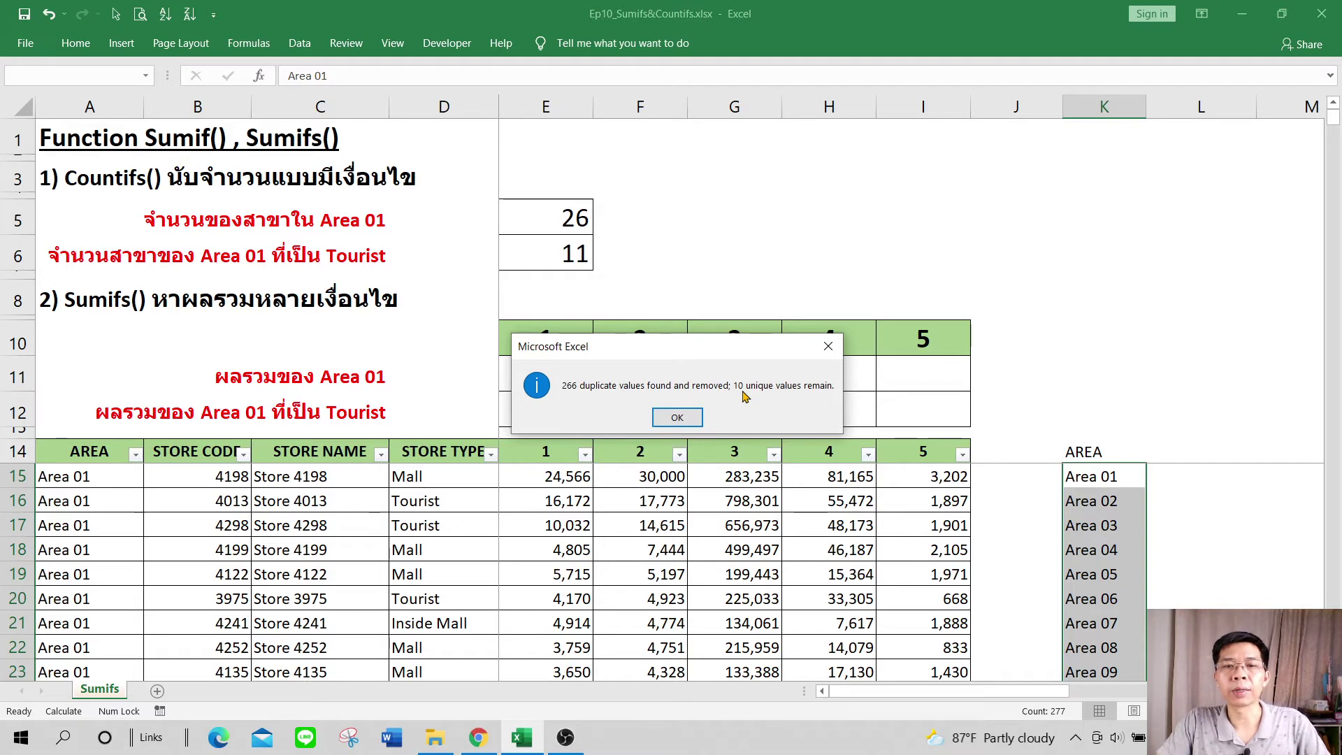
click(677, 417)
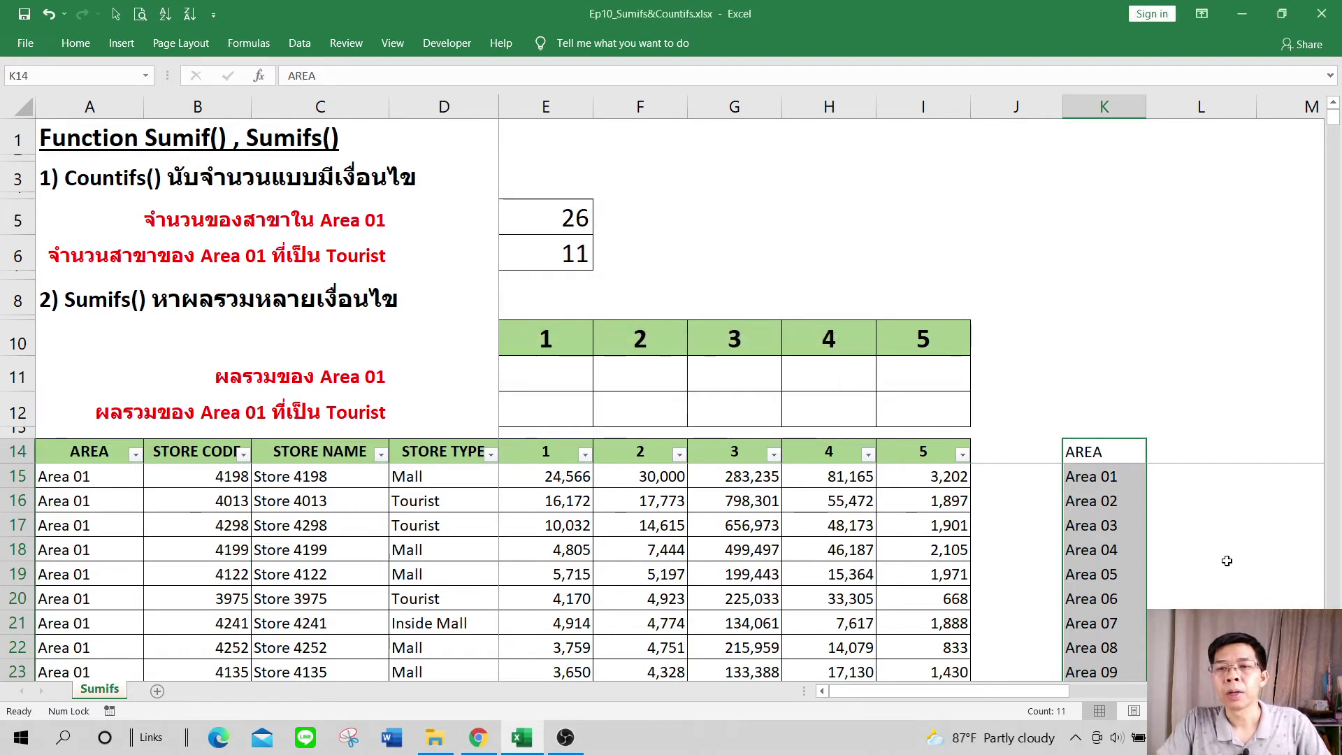
- Select the unique area names in column K and narrow column L to a thin gap
scroll(1227, 561, down, 1)
scroll(1226, 560, up, 1)
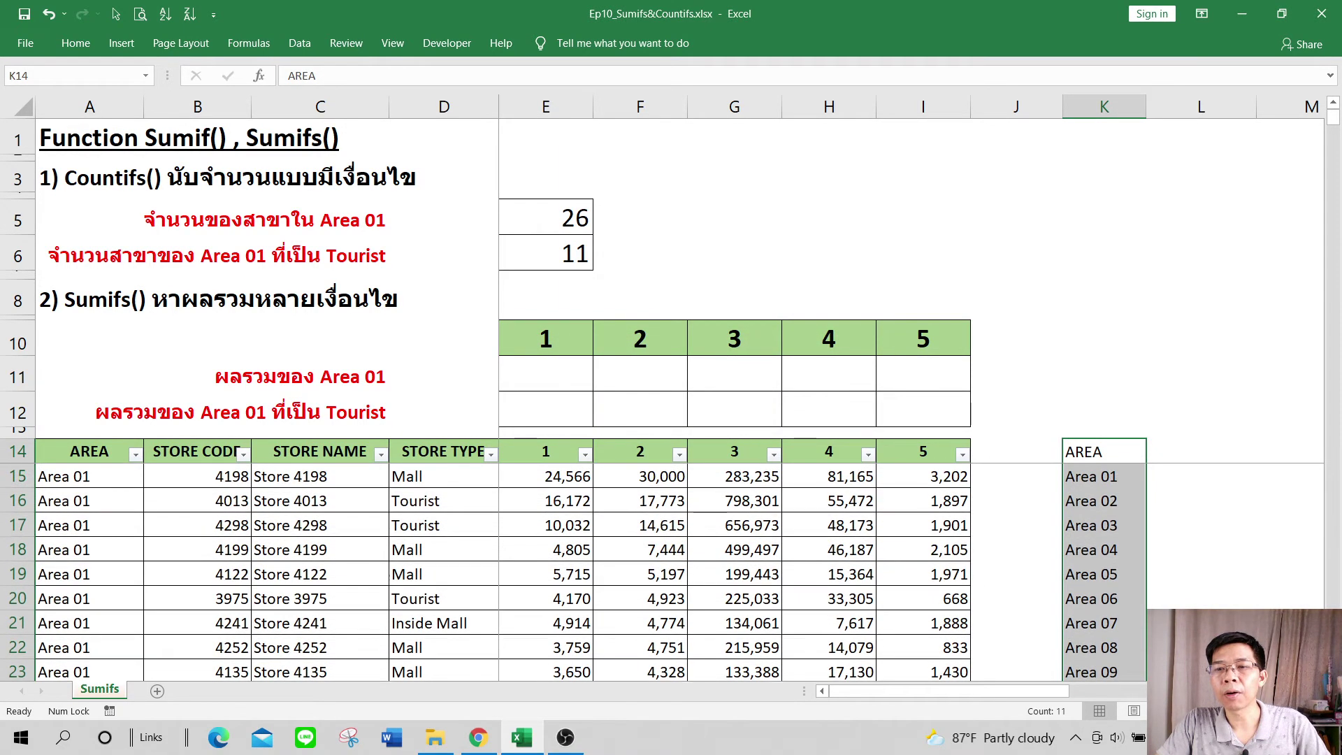
drag(1115, 477, 1104, 681)
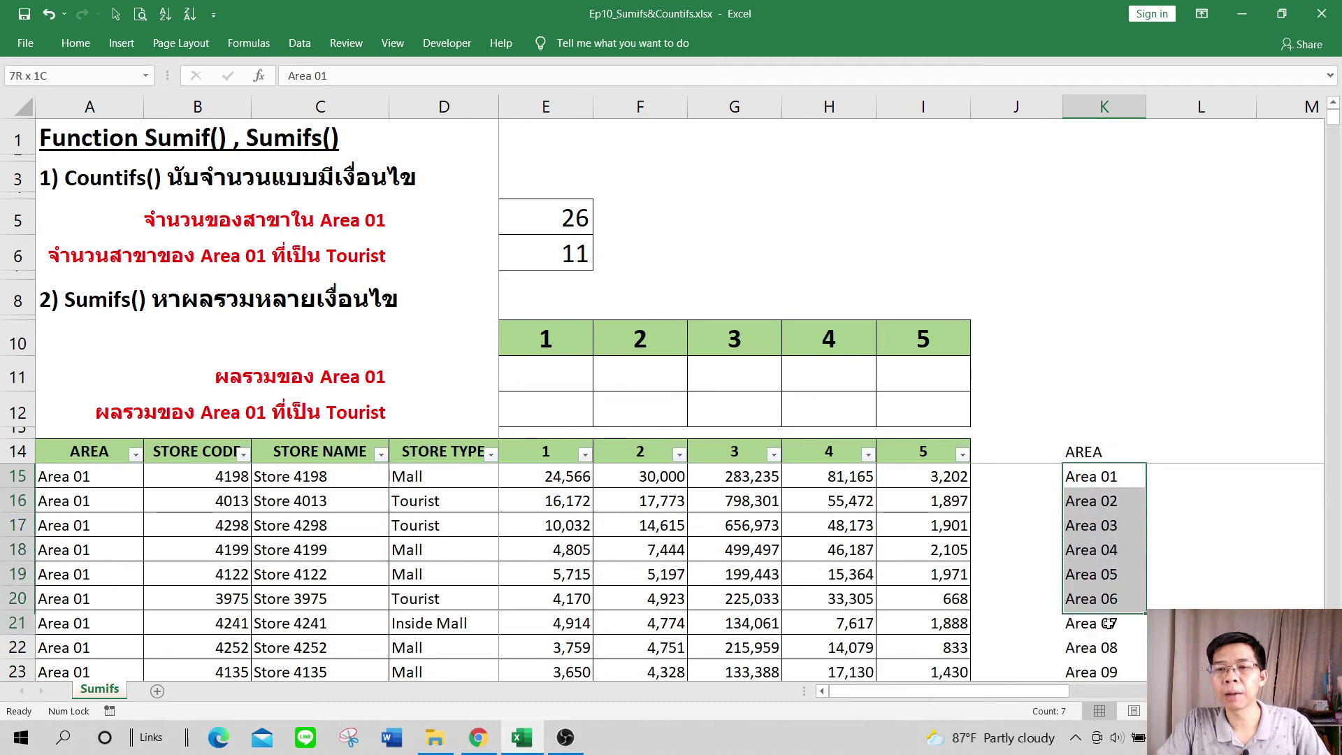
drag(1105, 683, 1111, 619)
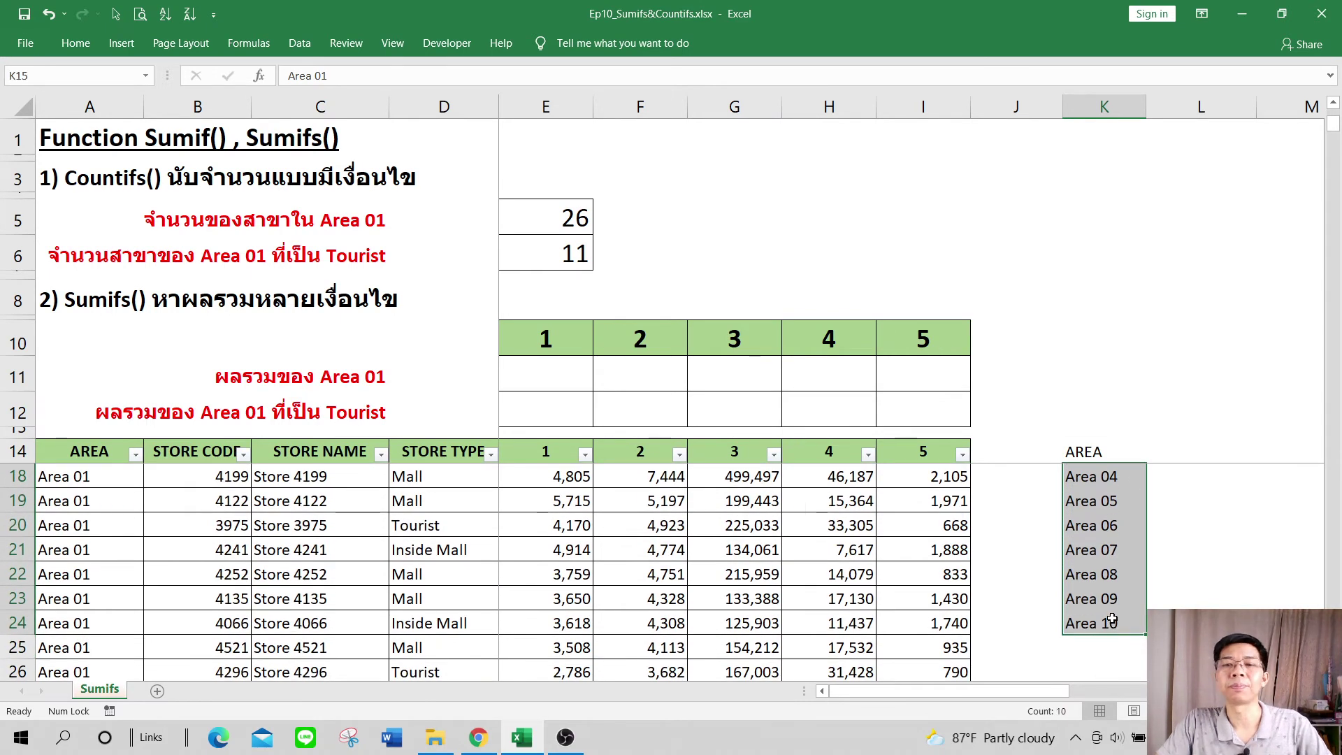
scroll(1099, 608, up, 1)
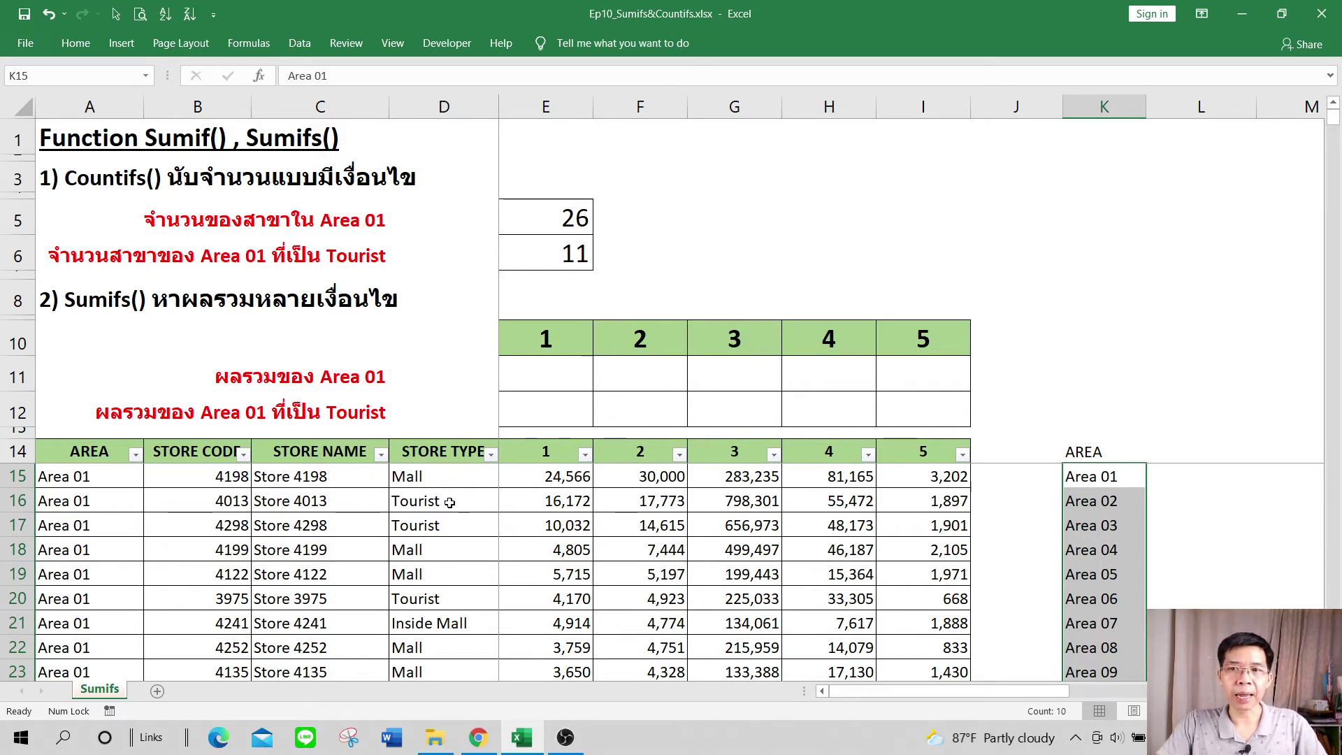
drag(1255, 106, 1161, 137)
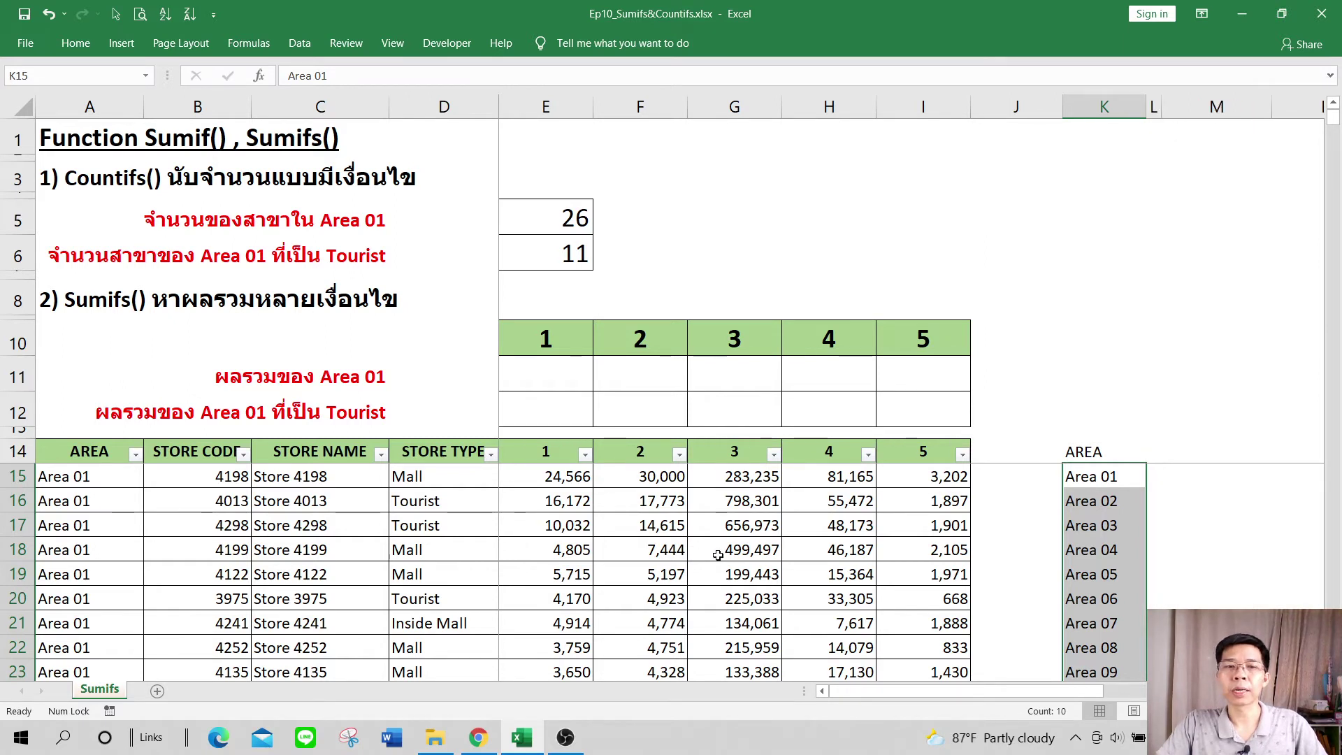
- Copy the STORE TYPE column D14:D290 and paste it as values into M14
click(458, 455)
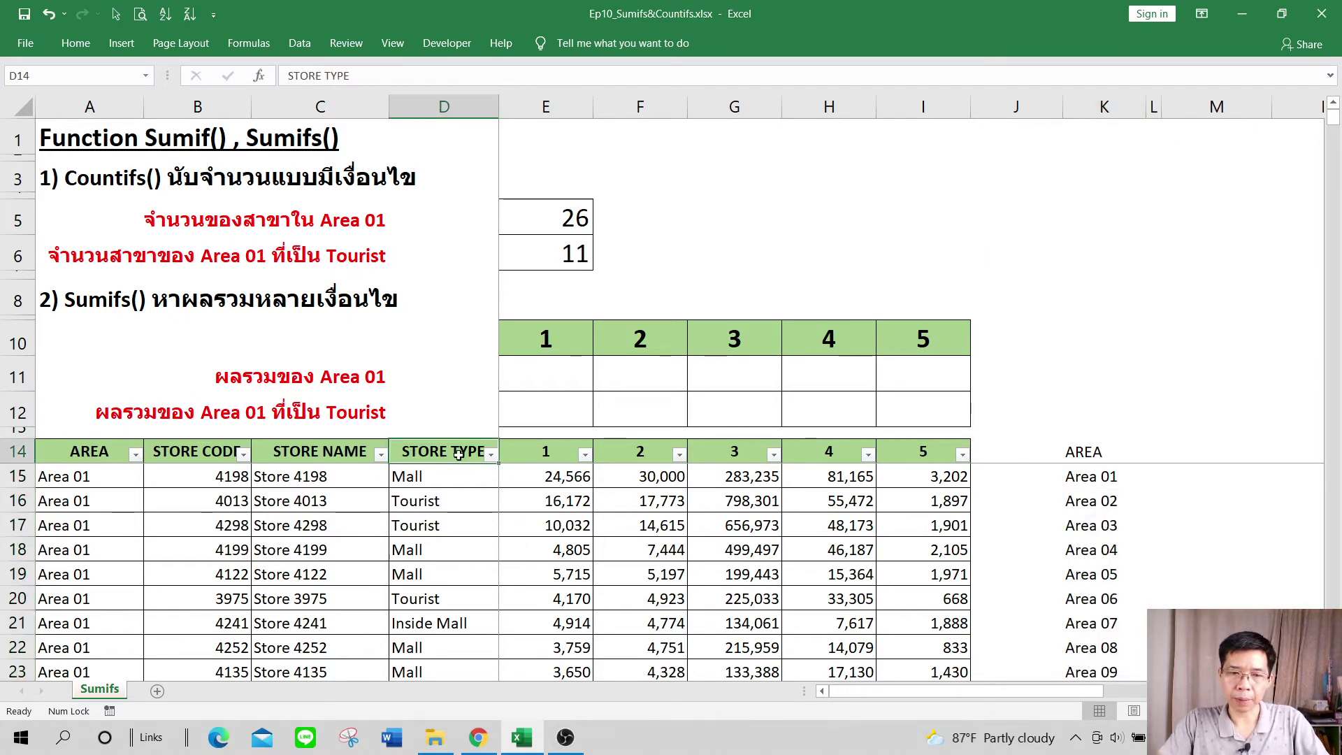
key(ctrl+shift+Down)
key(ctrl+c)
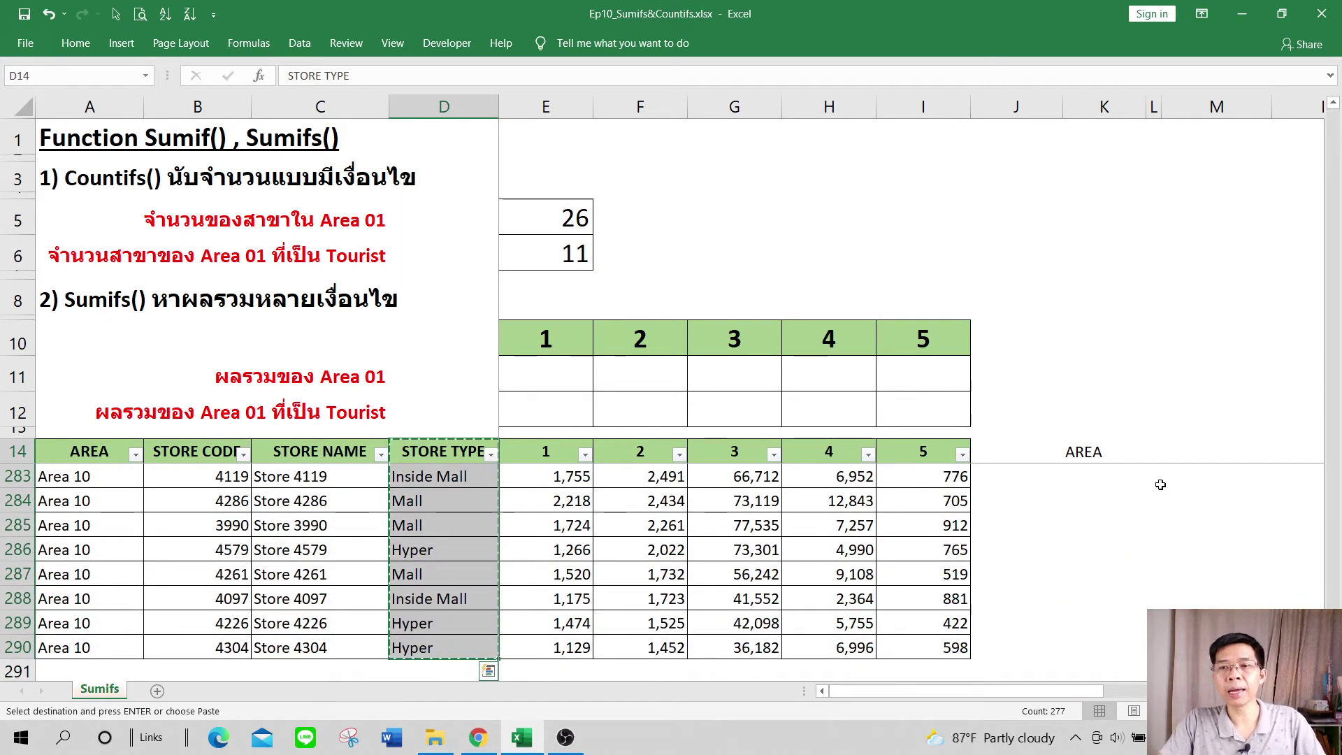
click(1188, 455)
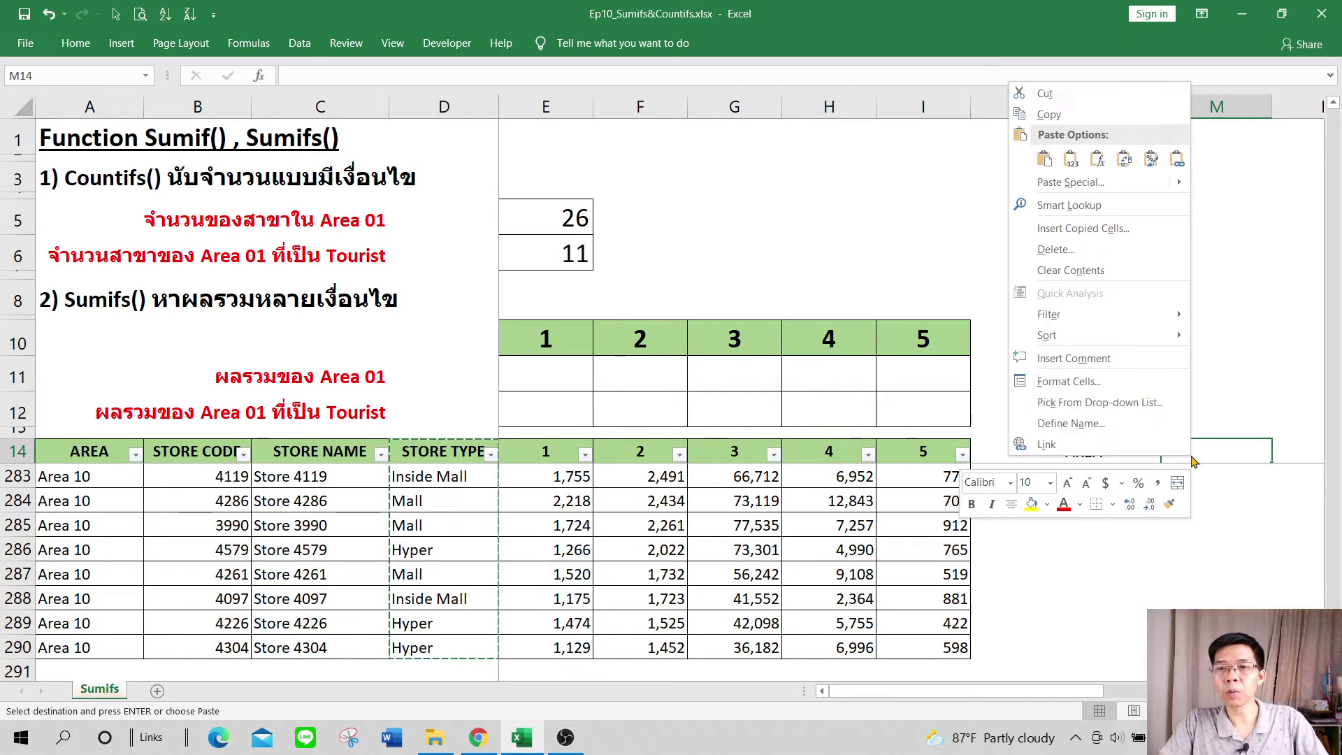
right_click(1191, 455)
click(1069, 159)
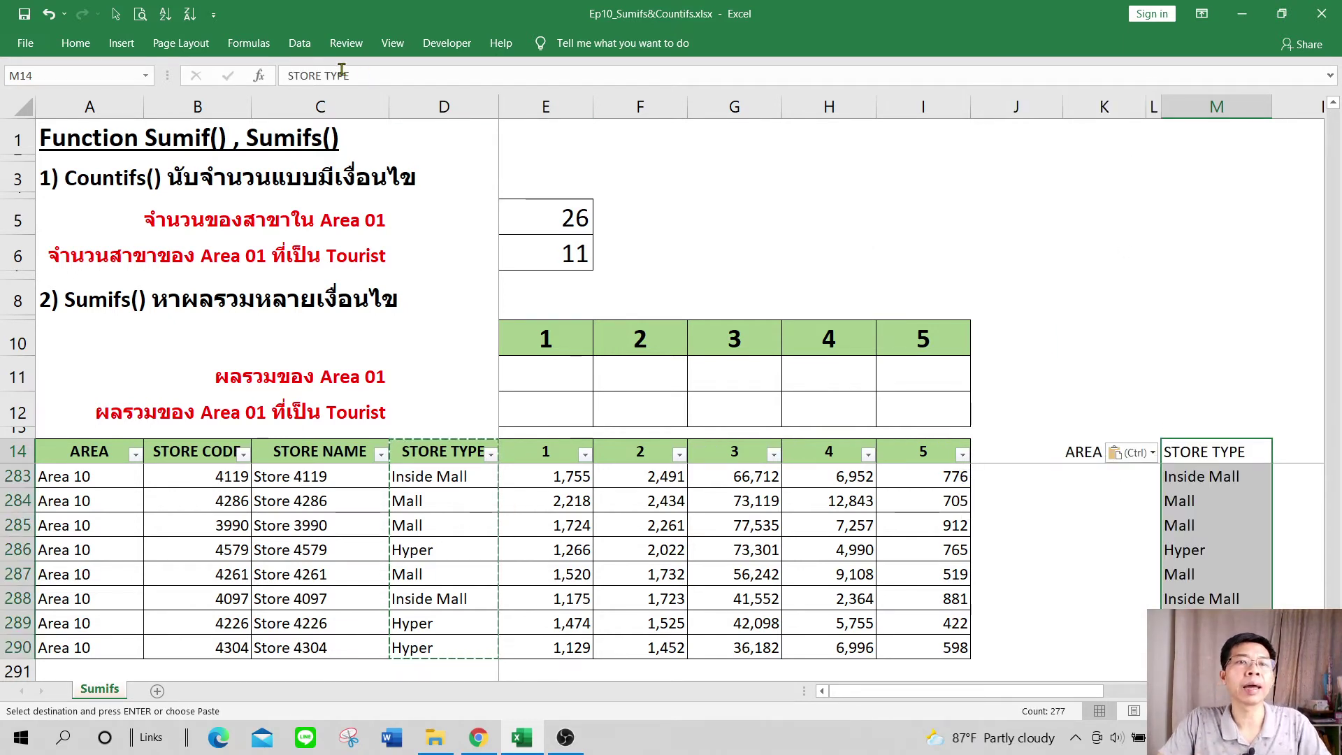
- Remove duplicate store types from the list in column M
click(299, 43)
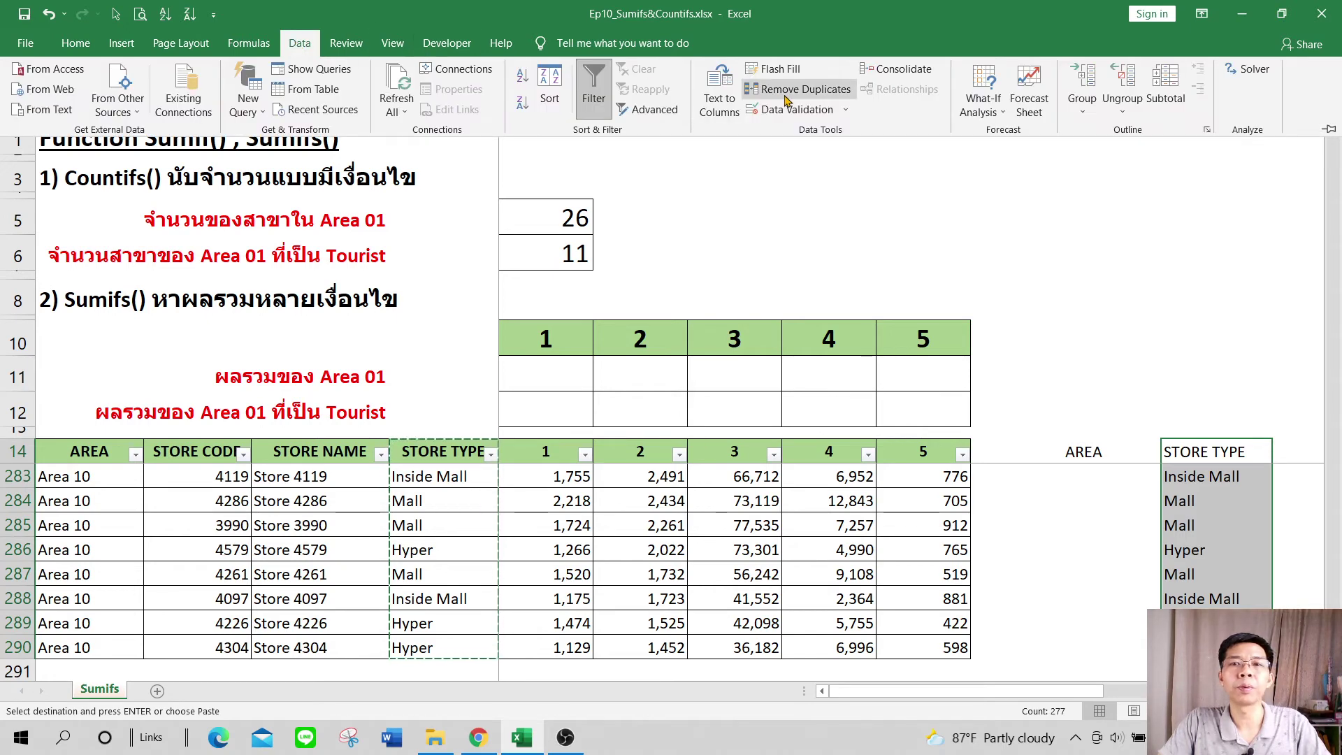
click(769, 90)
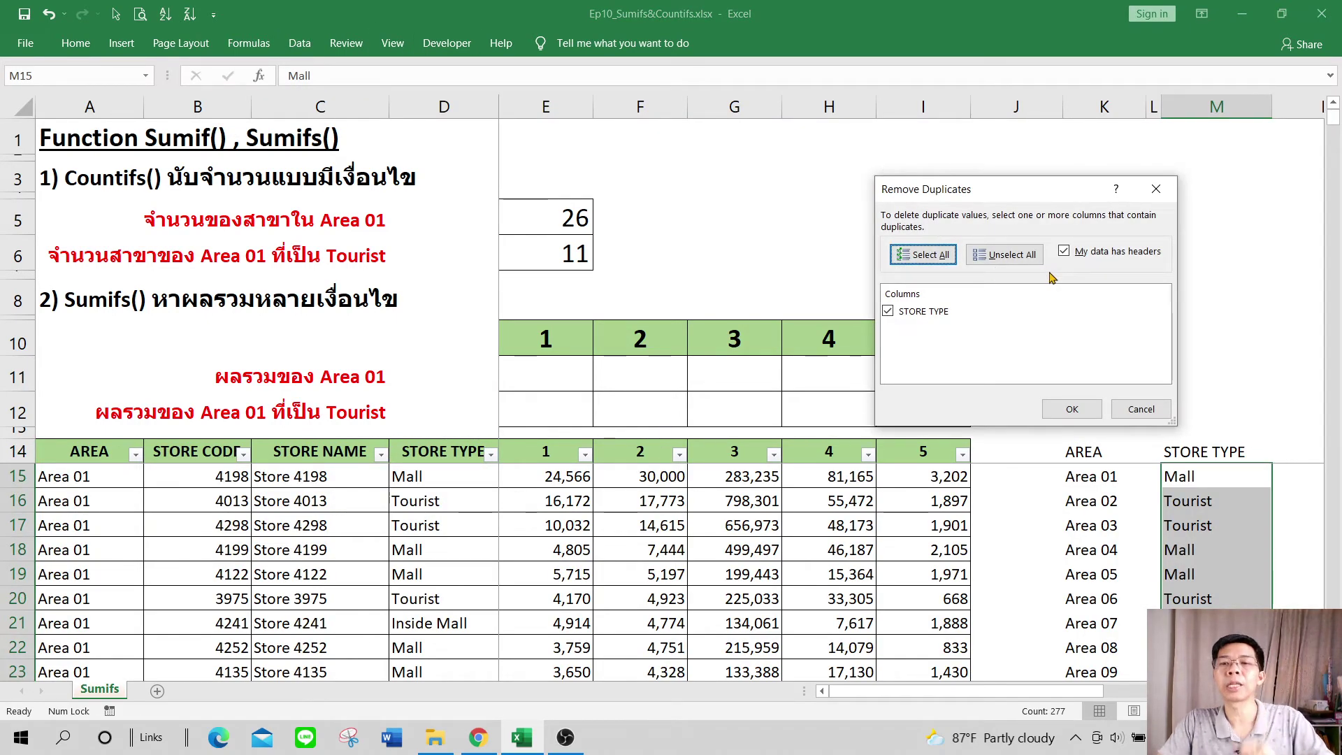
click(1056, 408)
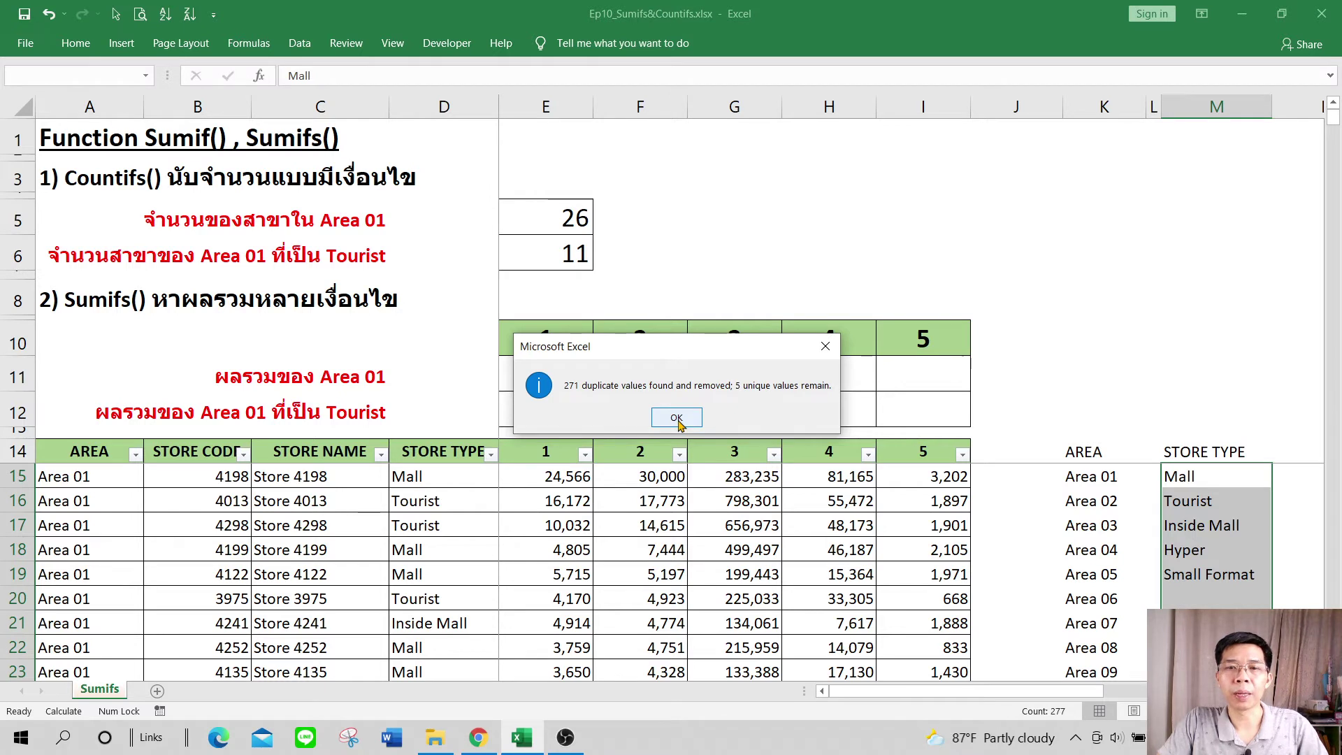
click(677, 417)
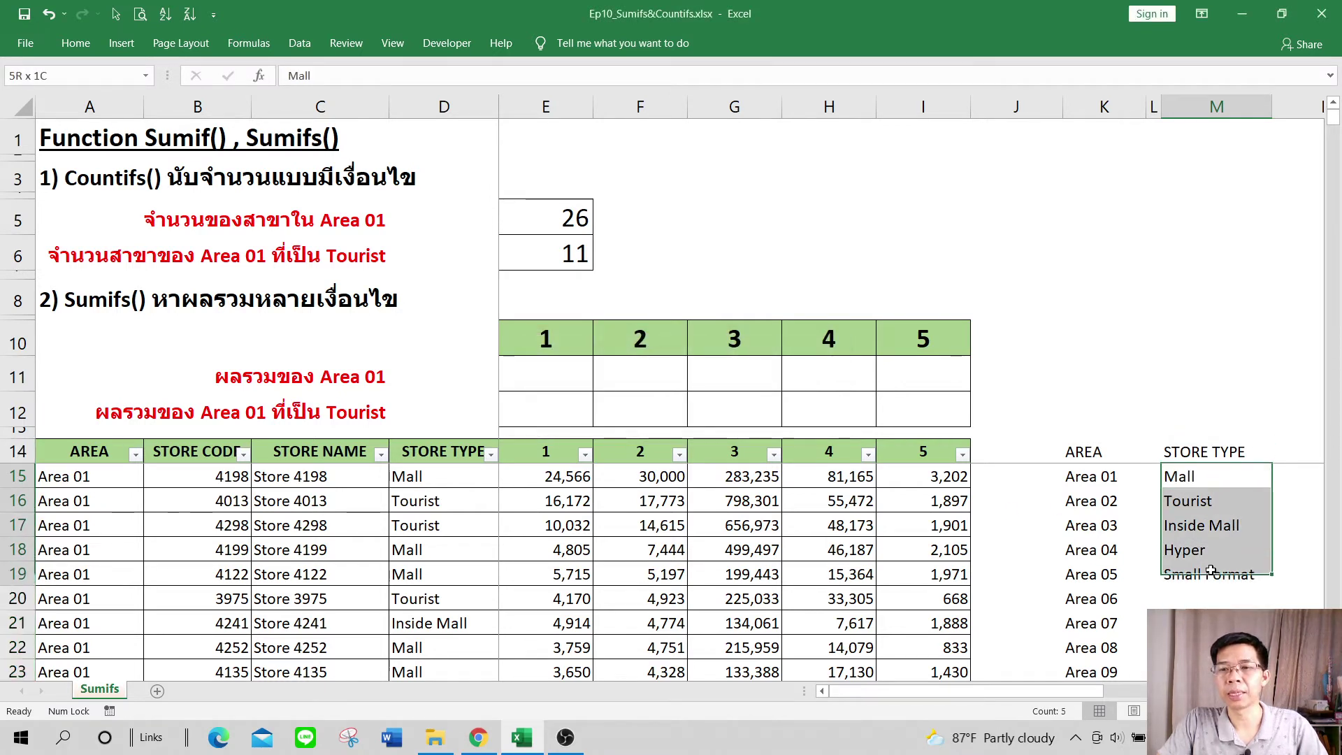
- Select the five unique store types in M15:M19
drag(1216, 474, 1219, 580)
click(1220, 432)
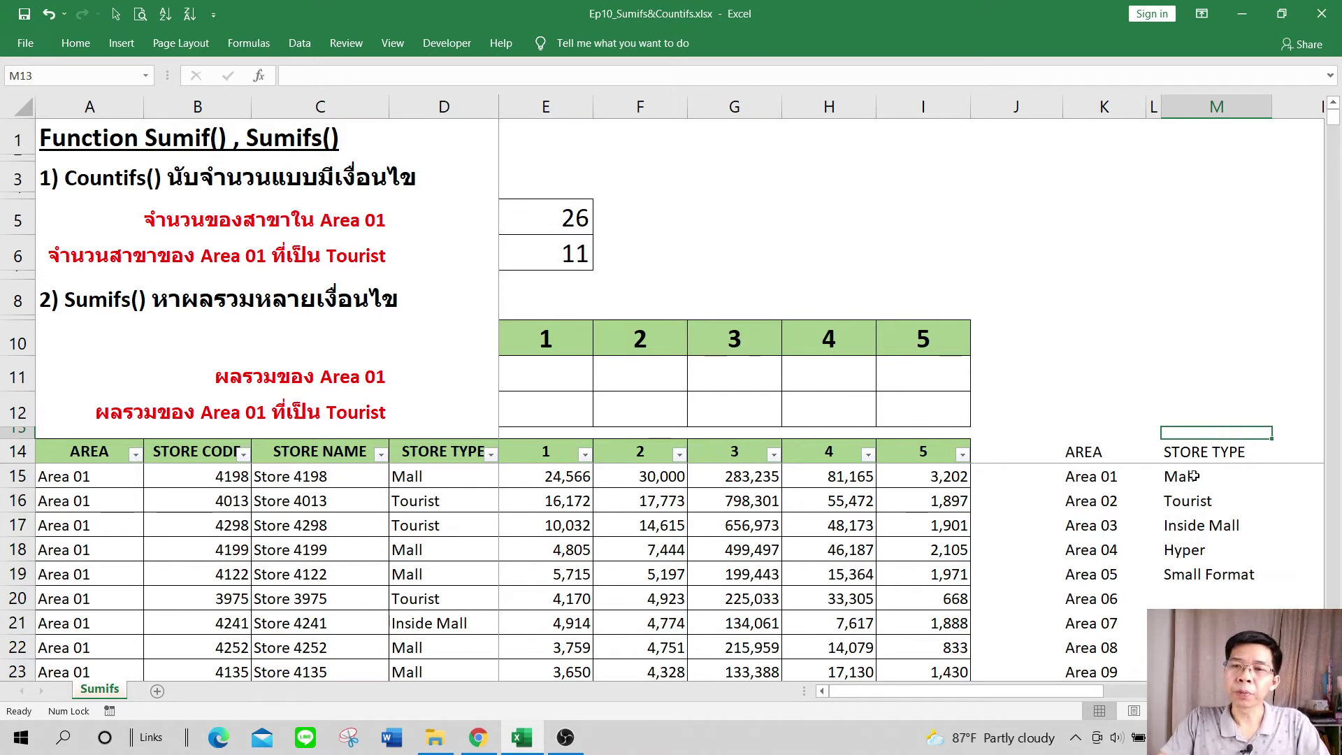
drag(1193, 476, 1196, 575)
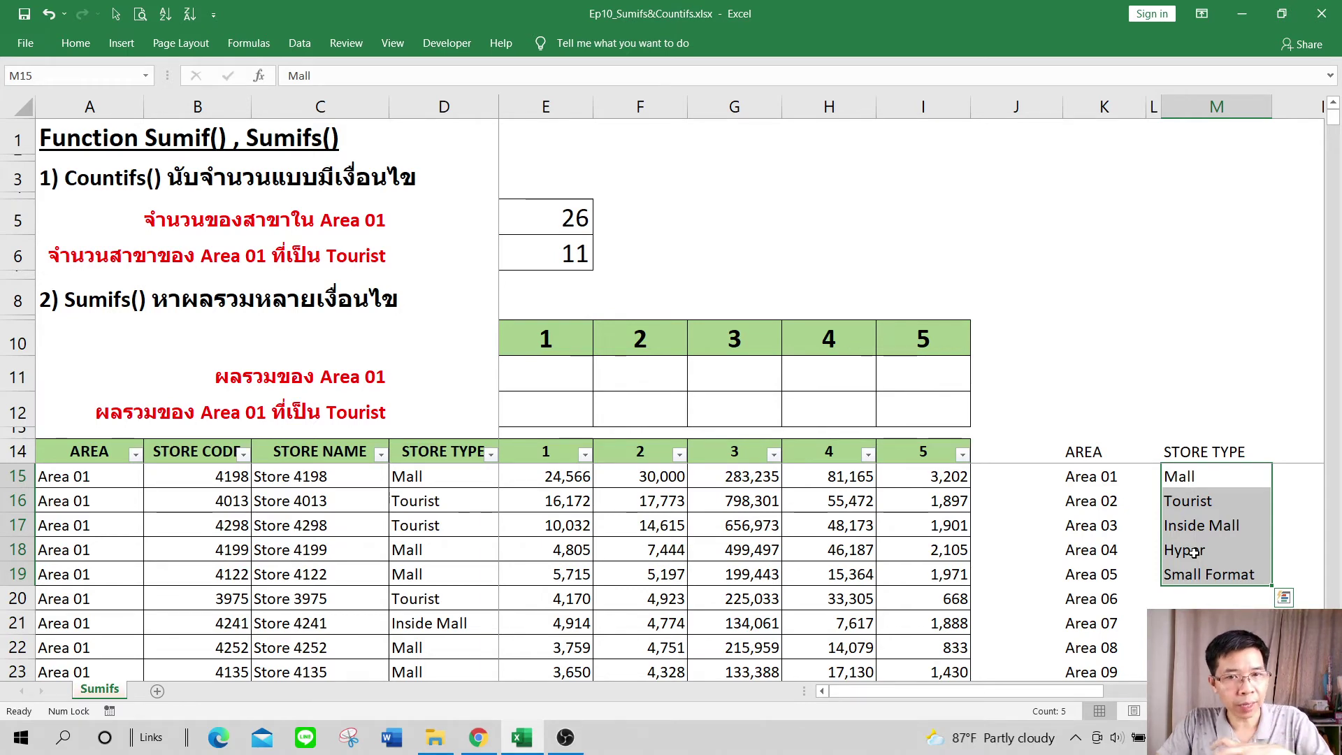
click(1171, 549)
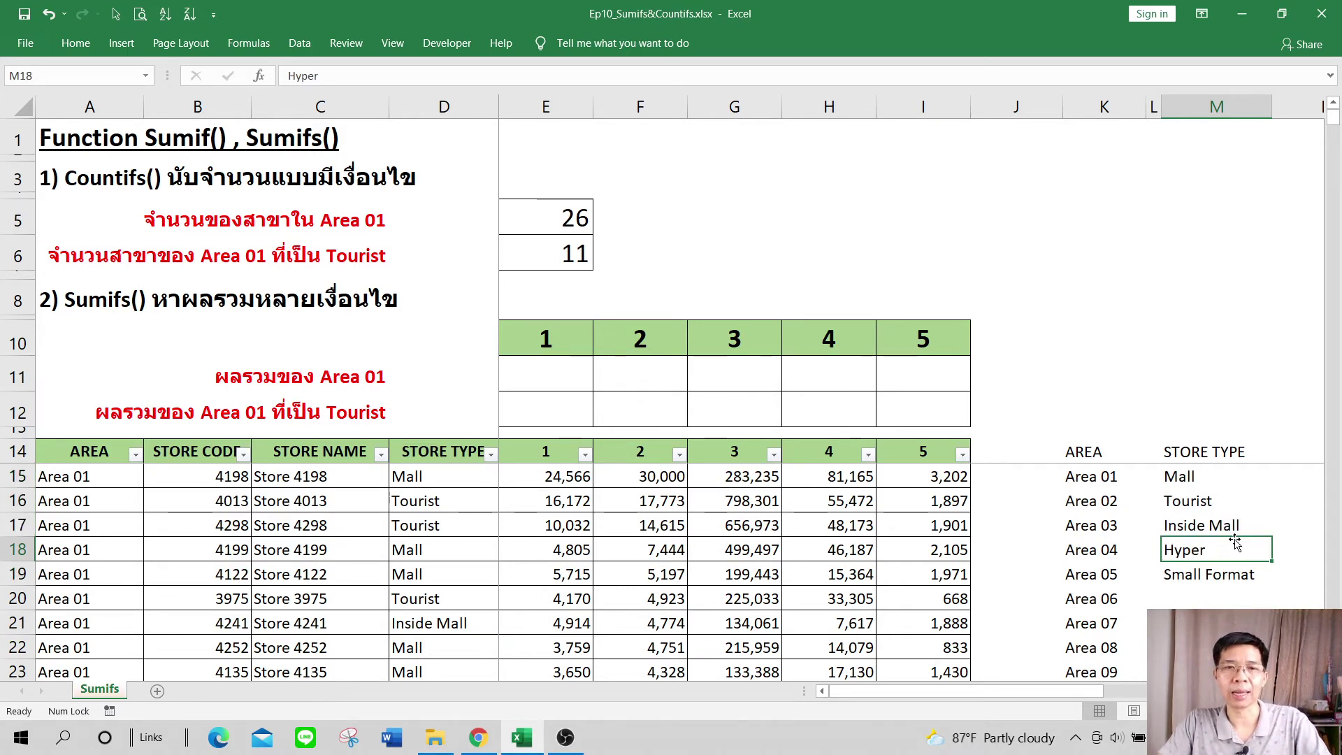
- Select the empty Area criteria cell D5 and bring up the Data tools
click(476, 229)
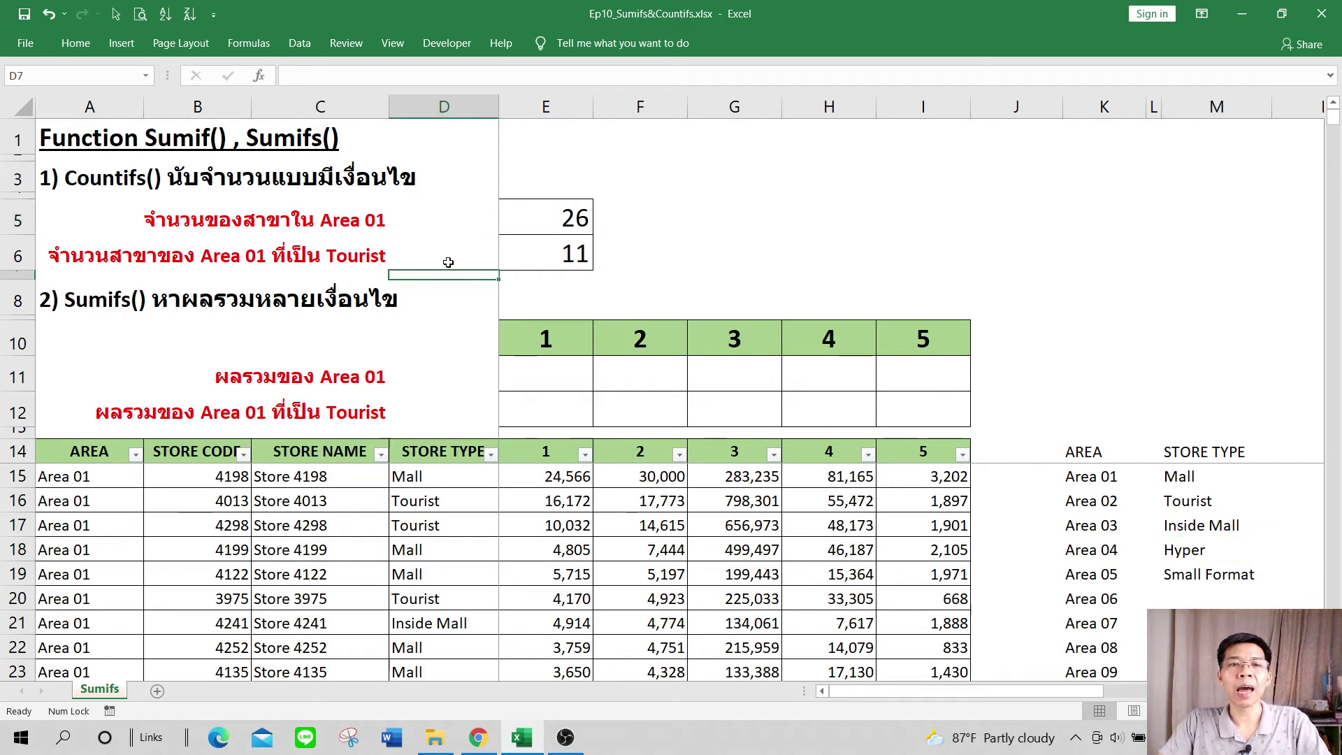
click(458, 250)
click(462, 220)
click(458, 257)
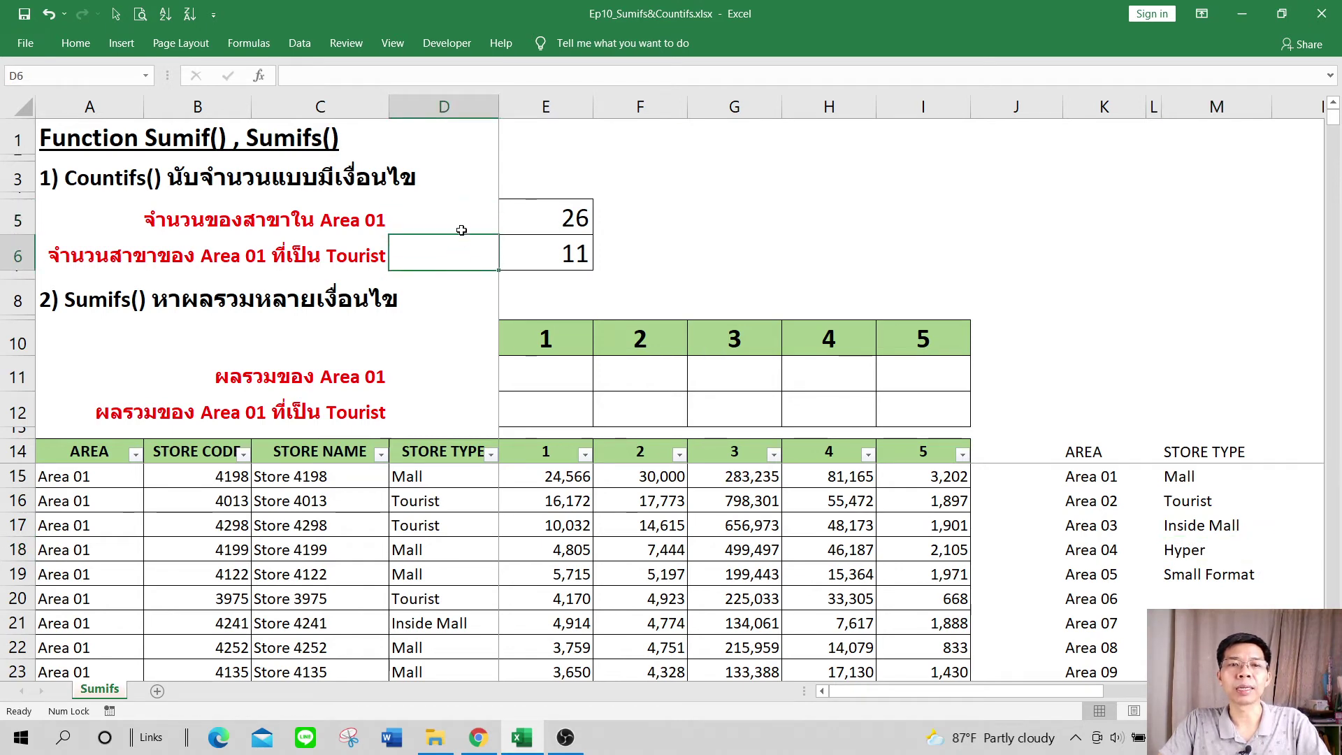
click(464, 221)
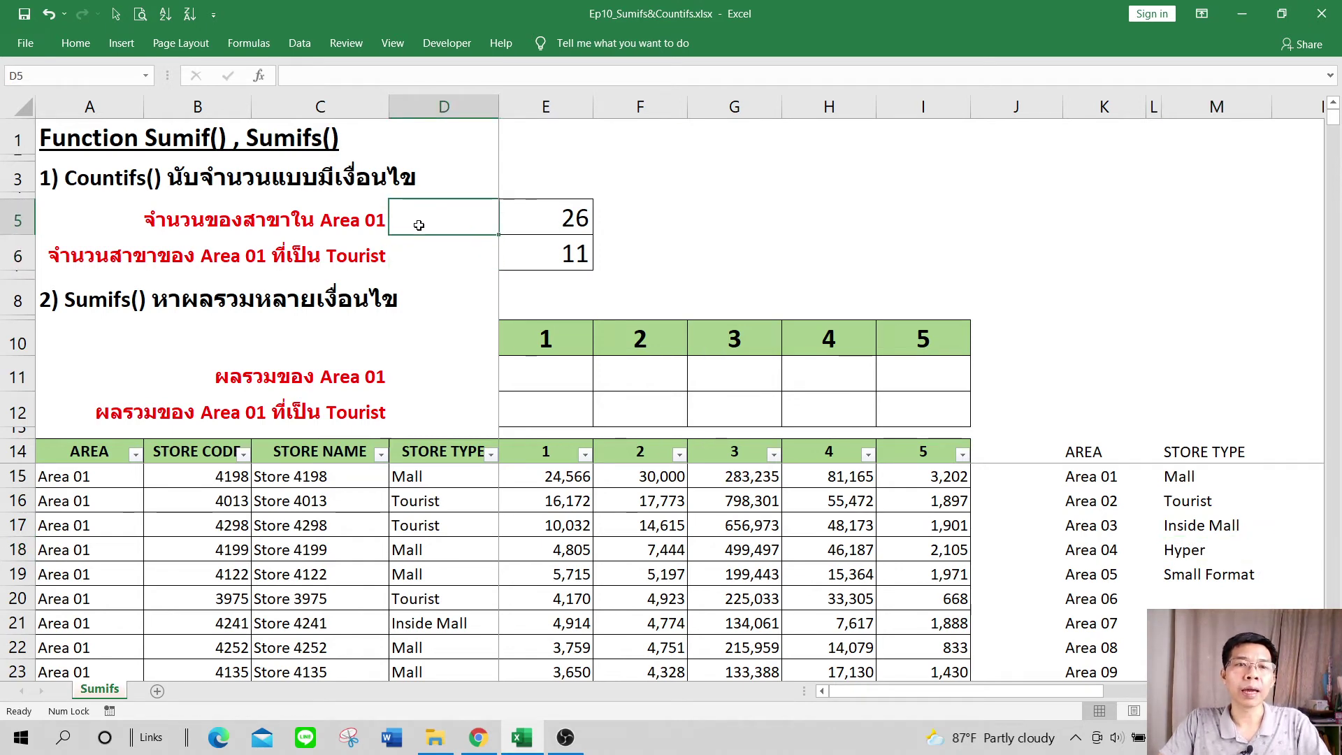
click(434, 258)
click(436, 225)
click(434, 258)
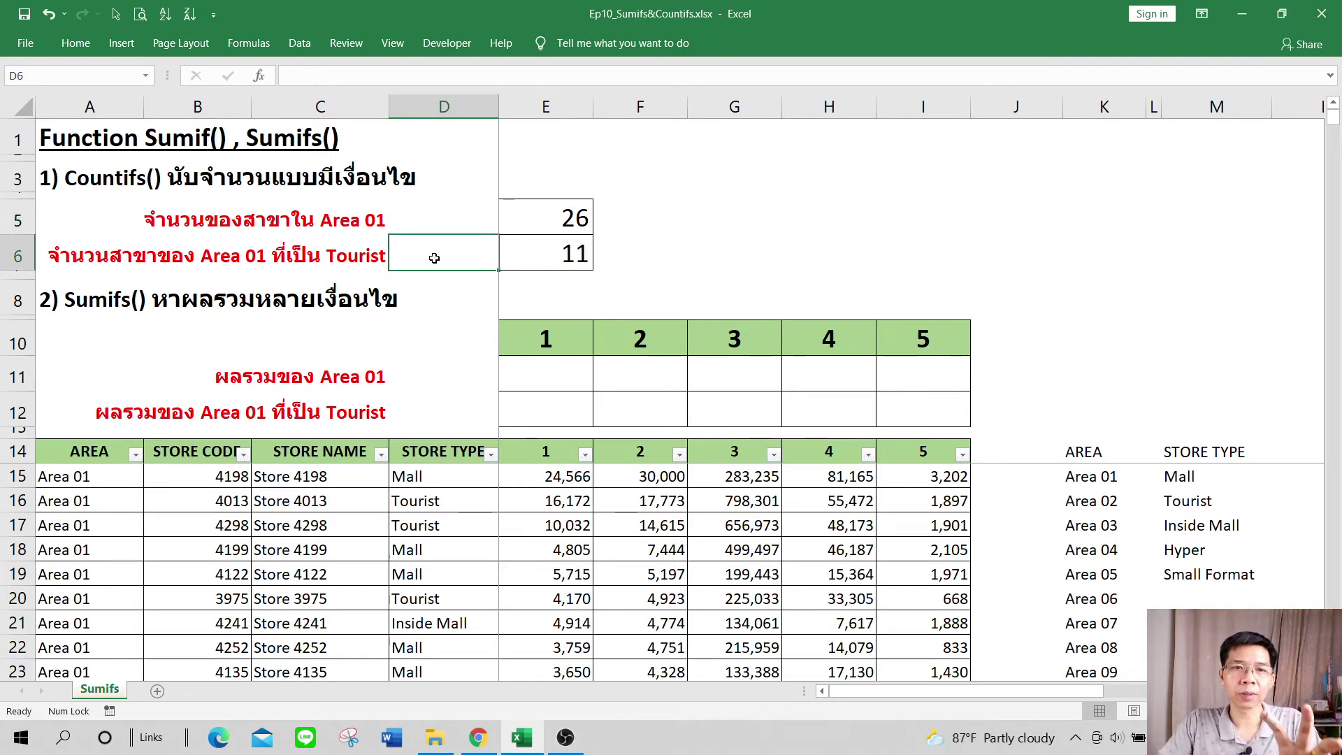
click(454, 218)
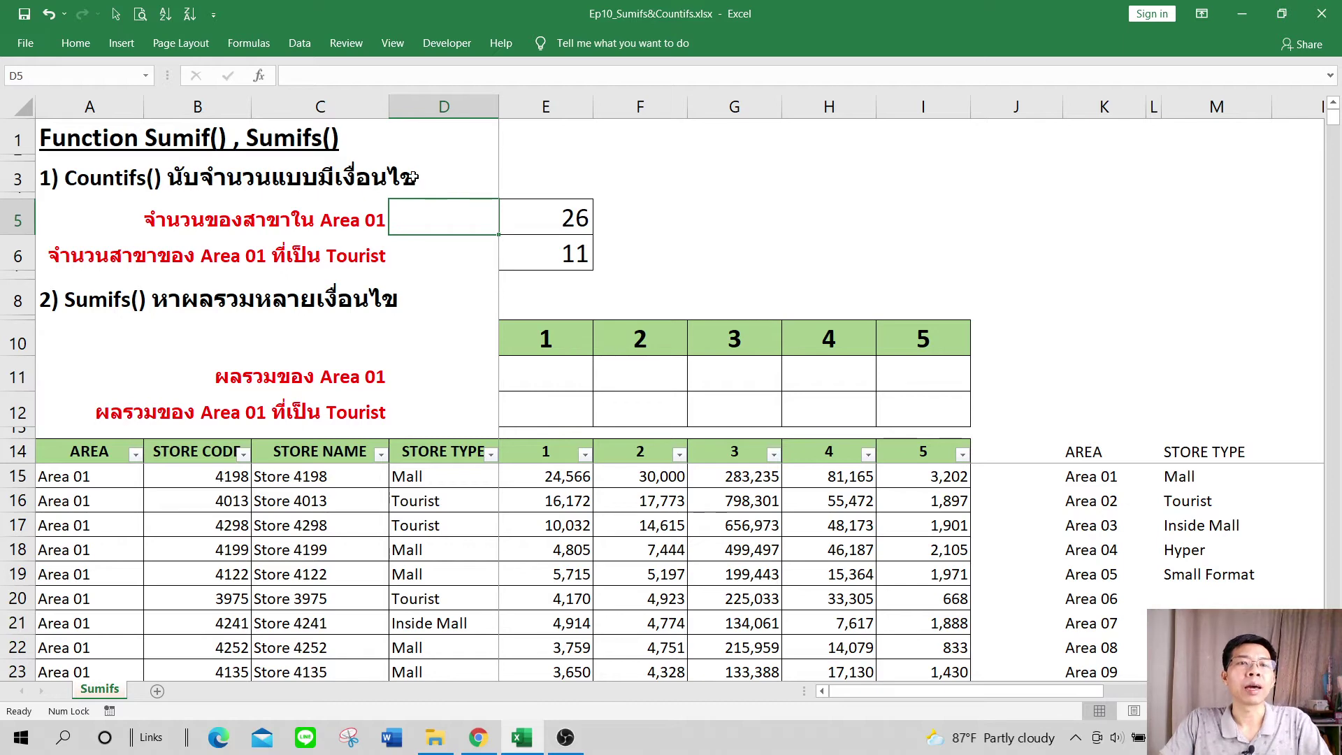
click(299, 43)
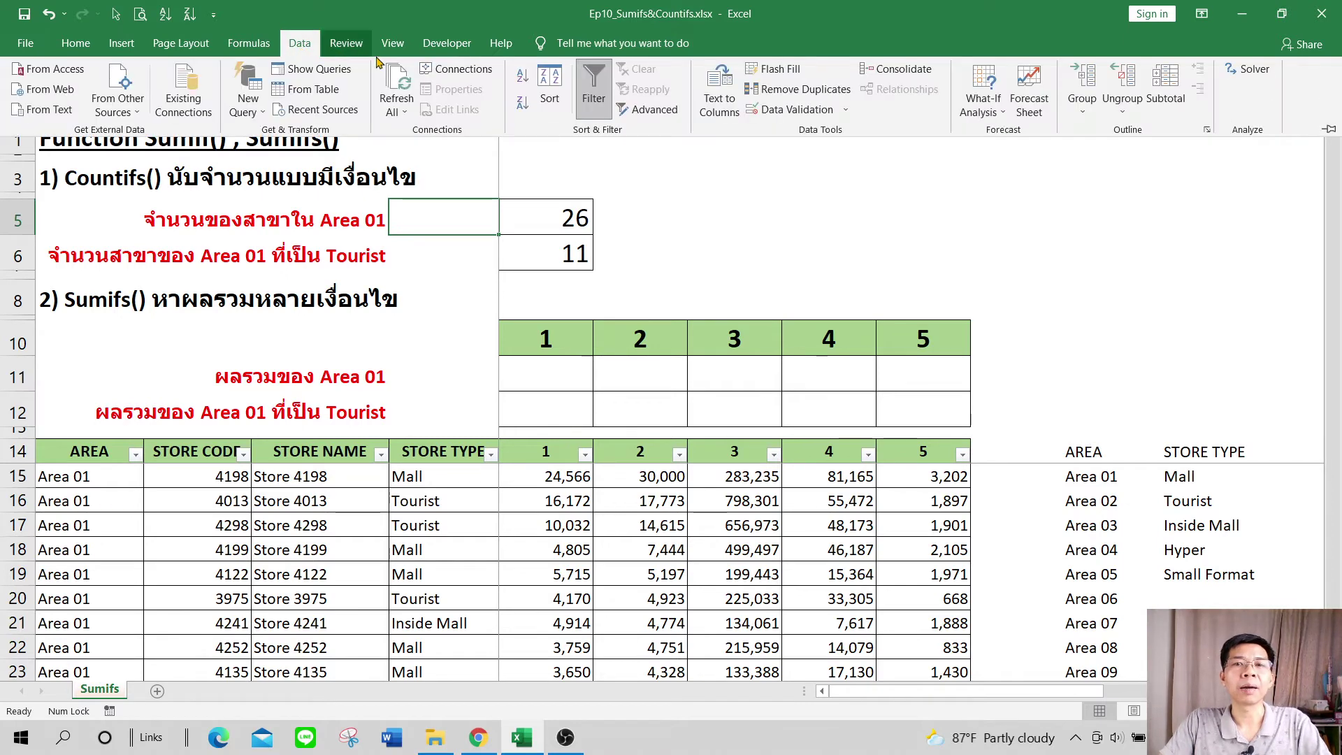
- Add list data validation to D5 with source $K$15:$K$24, giving an Area dropdown
click(793, 109)
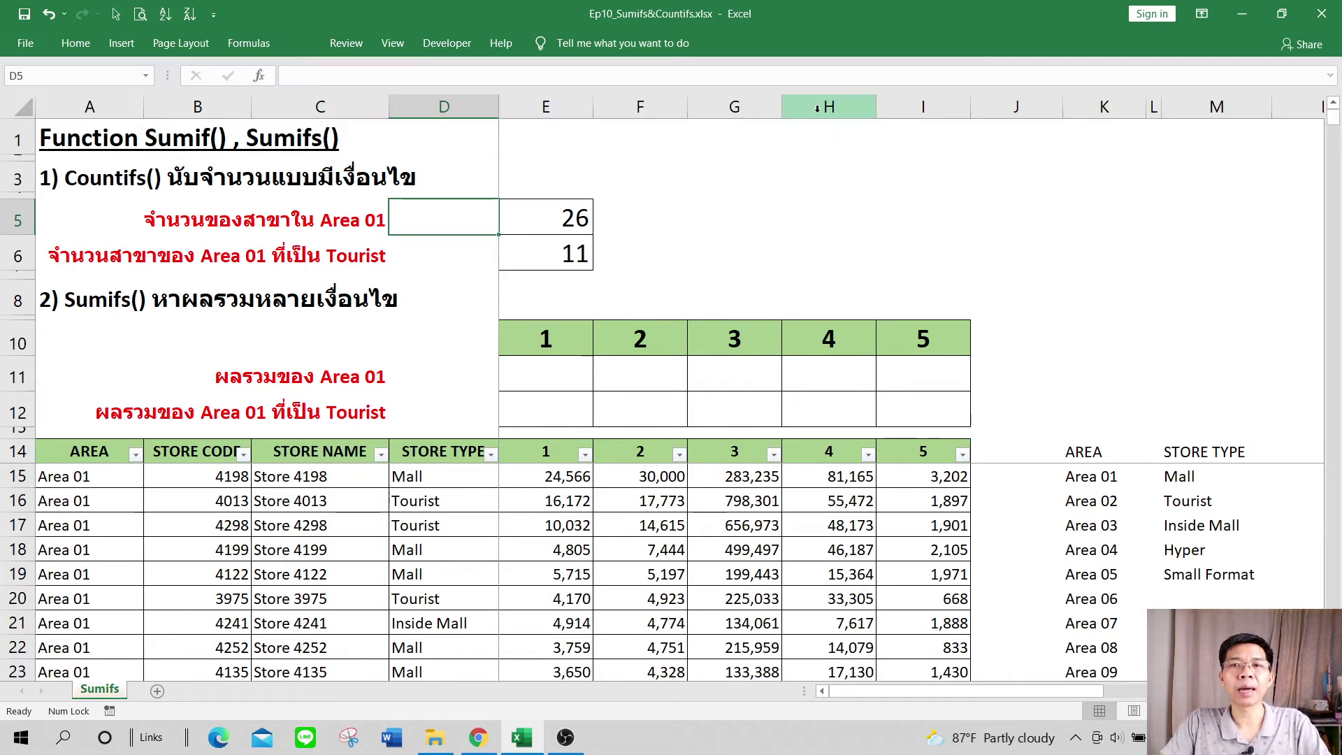
click(898, 250)
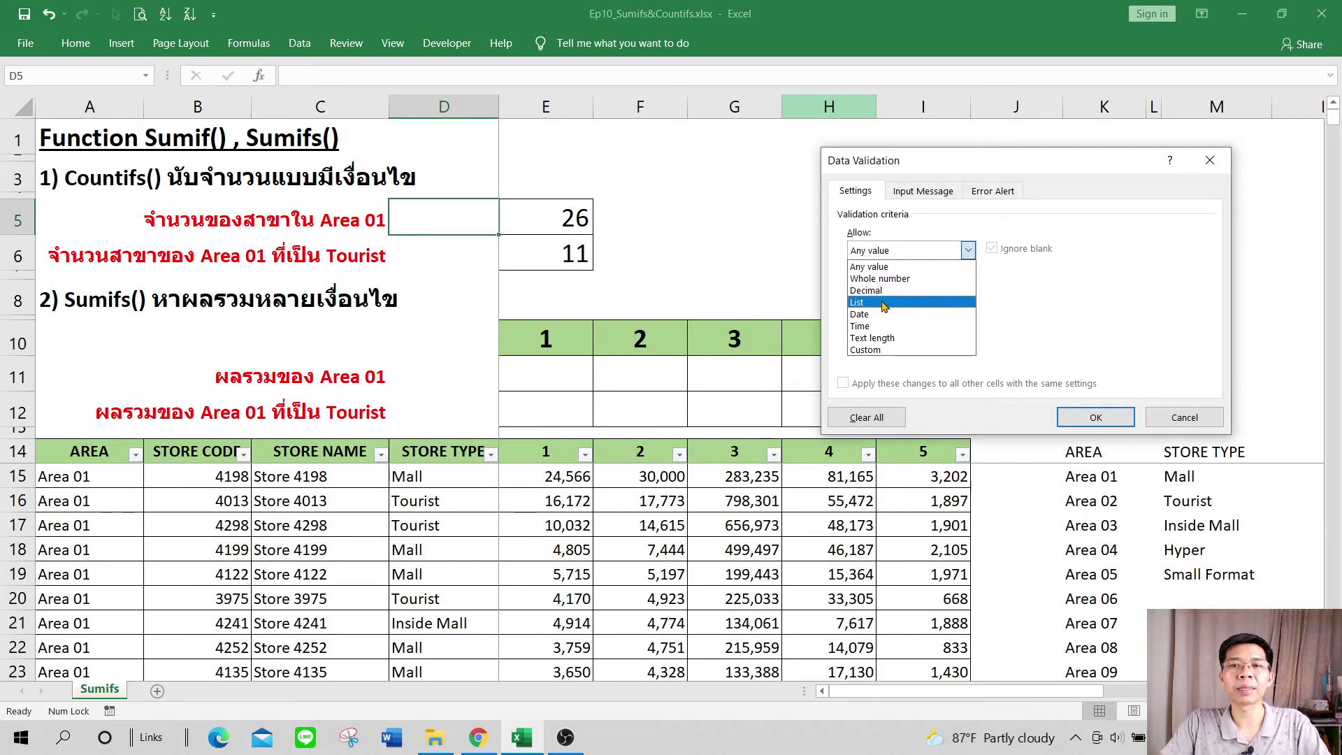
click(884, 300)
click(877, 323)
drag(1013, 168, 237, 258)
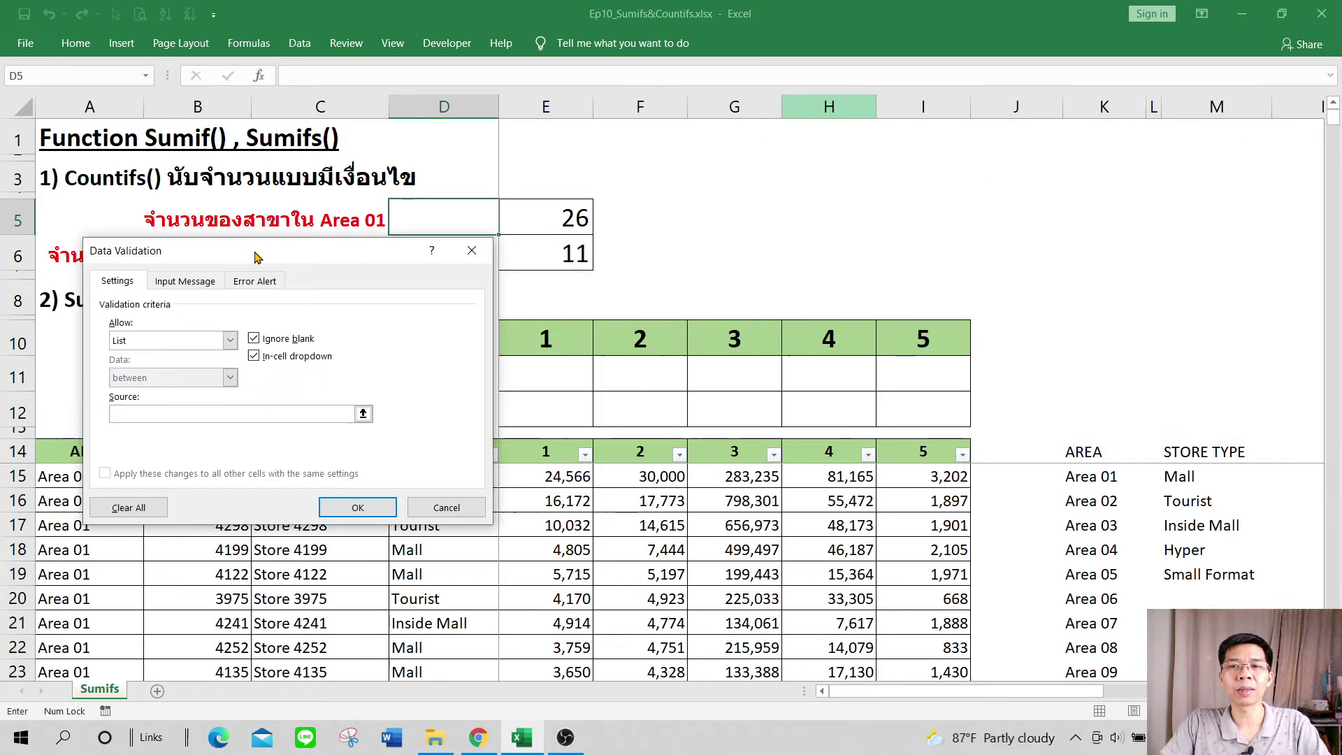
drag(1080, 481, 1101, 623)
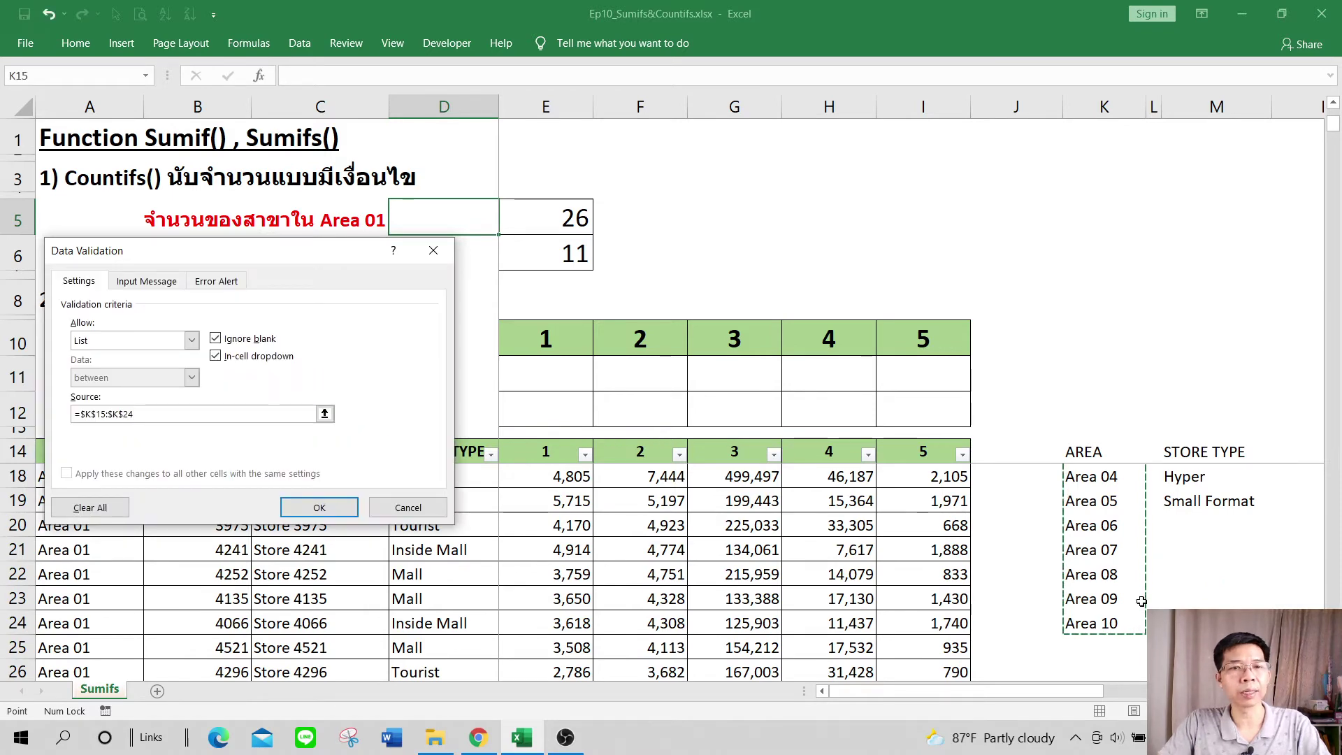
key(Return)
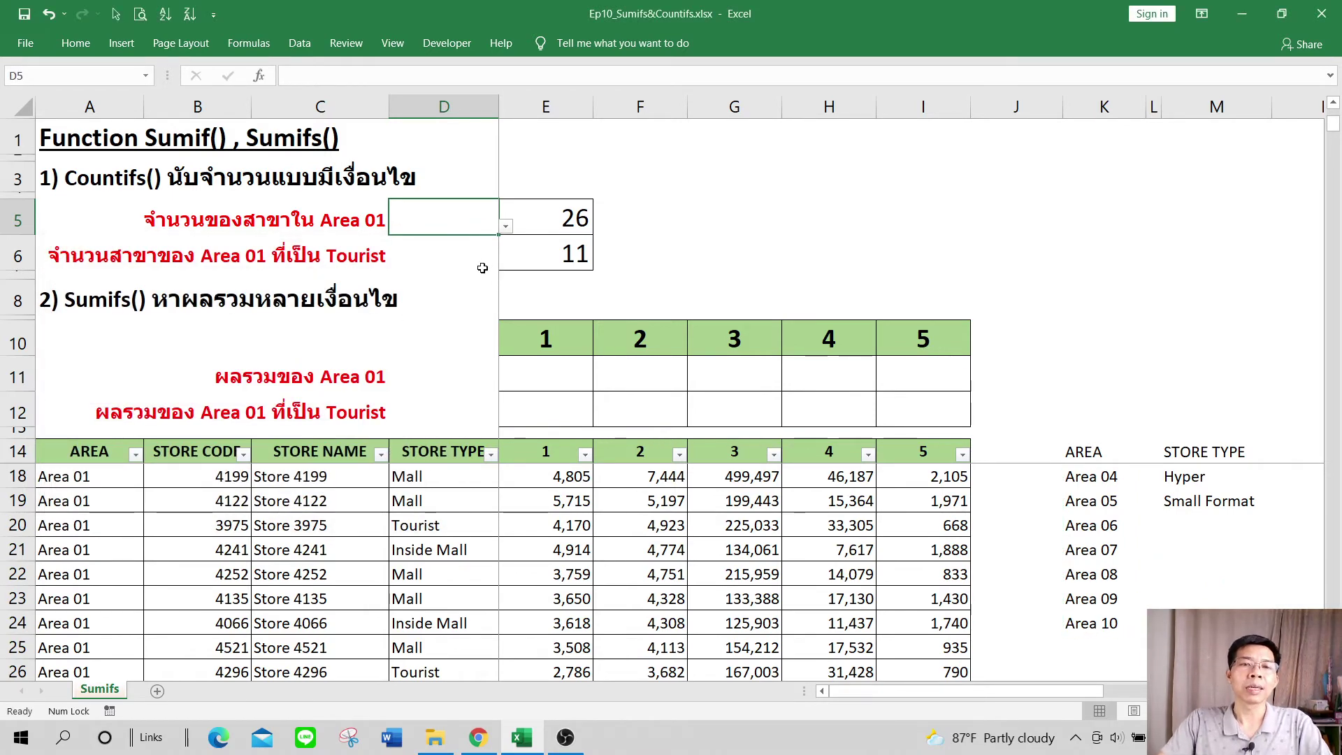
click(453, 245)
click(456, 215)
click(464, 254)
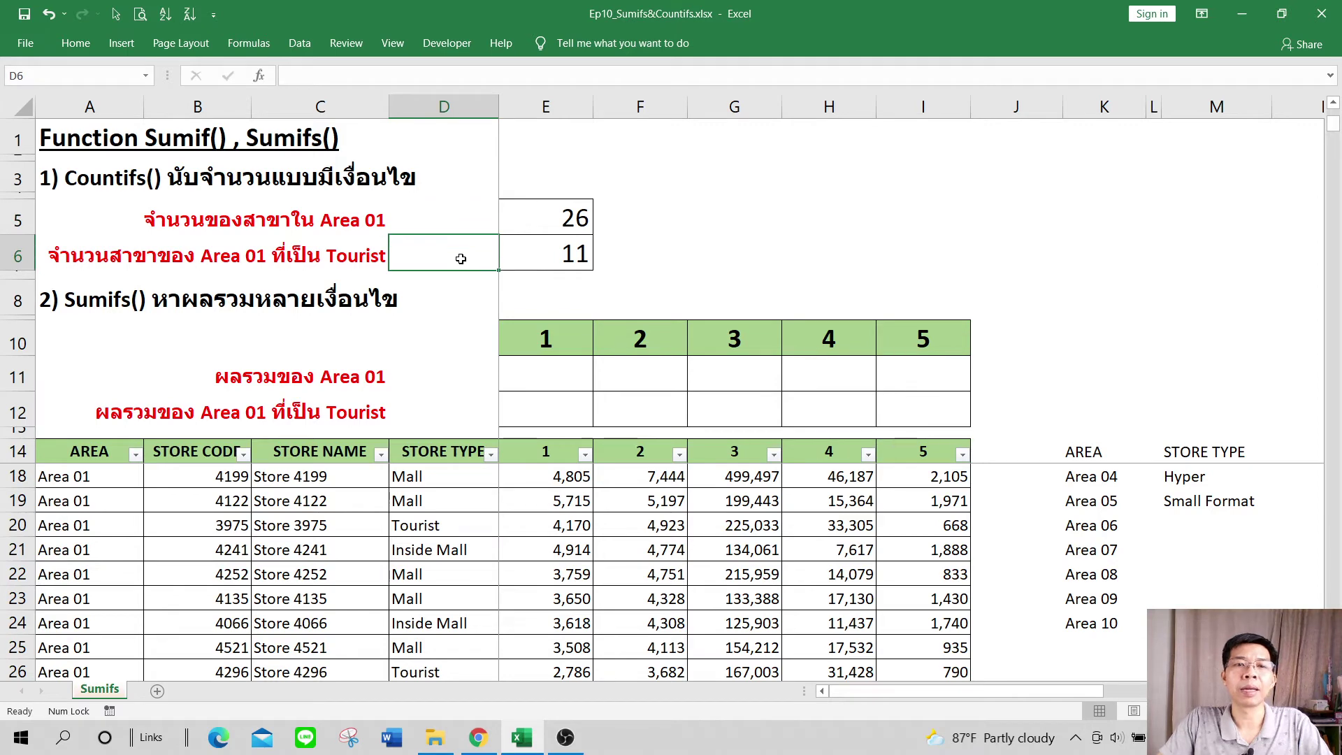
click(461, 217)
- Pin the ribbon and give cells D5, D6, D11 and D12 a yellow fill
double_click(75, 44)
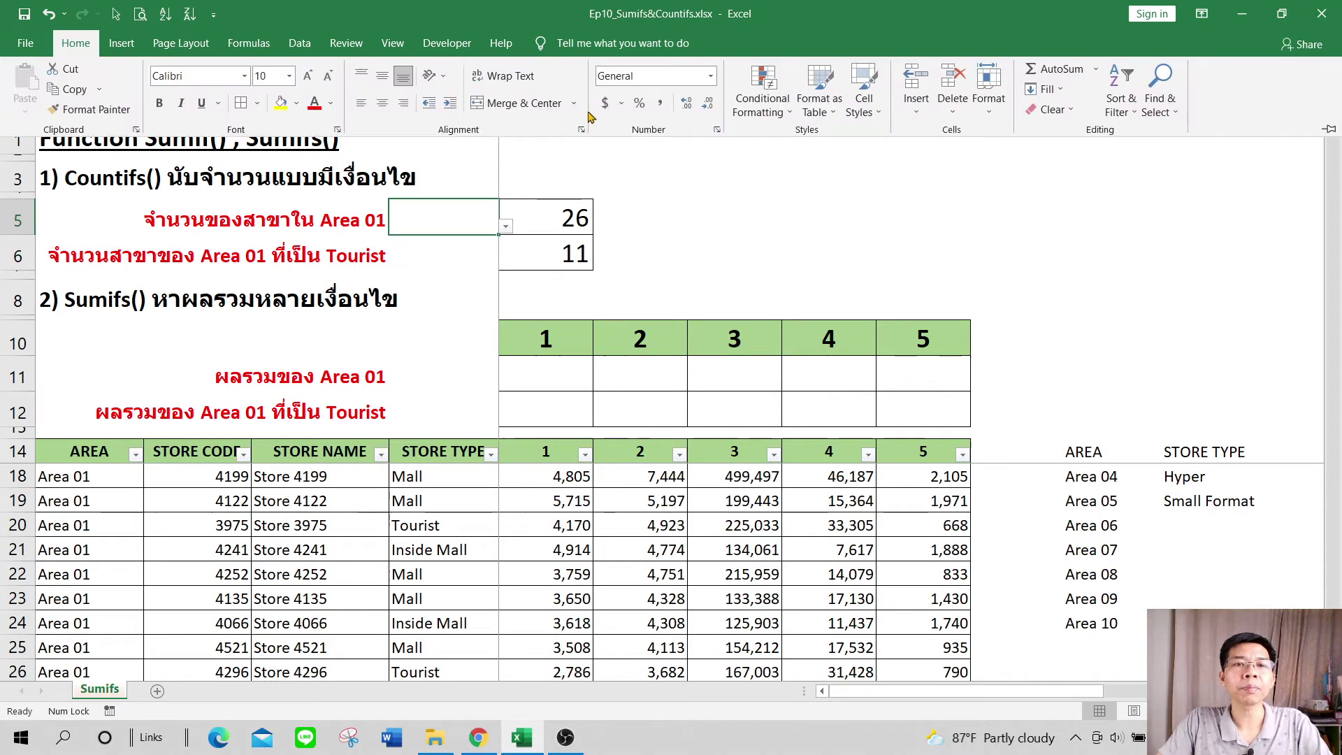
click(281, 104)
click(450, 334)
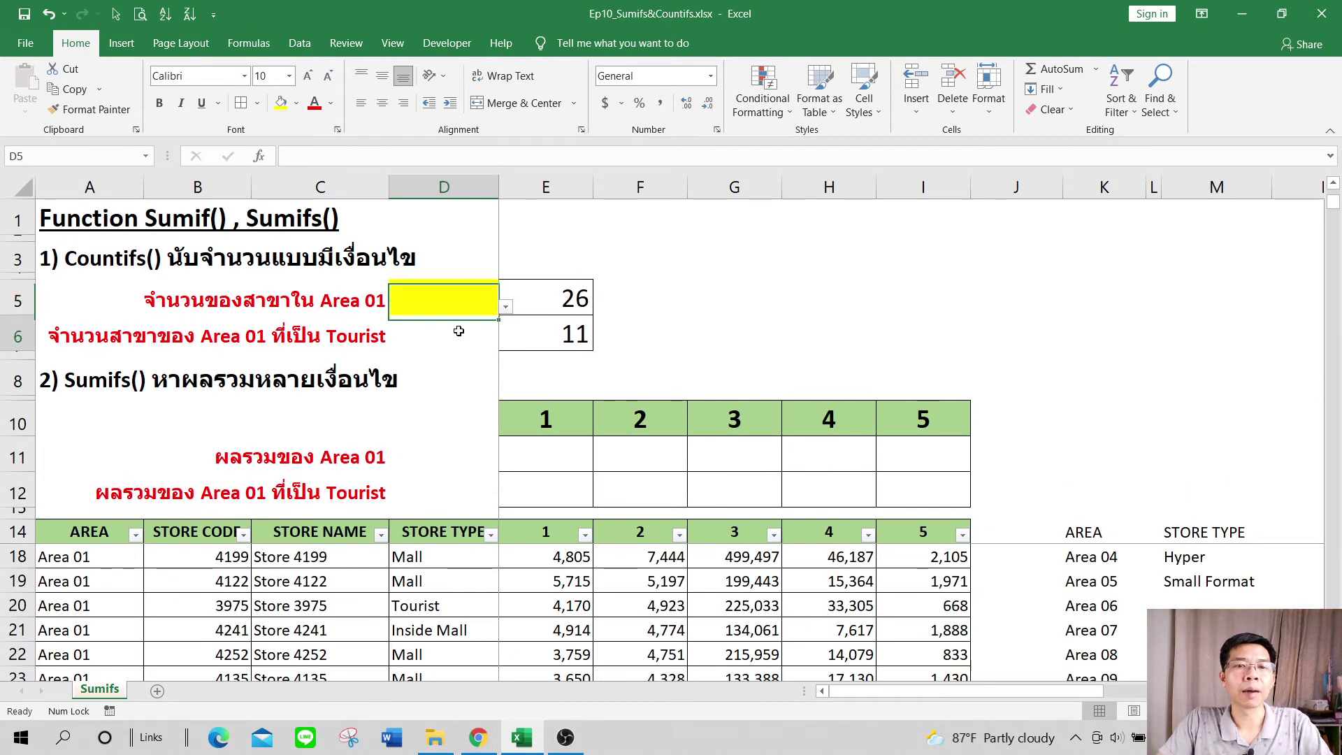
click(280, 103)
click(450, 449)
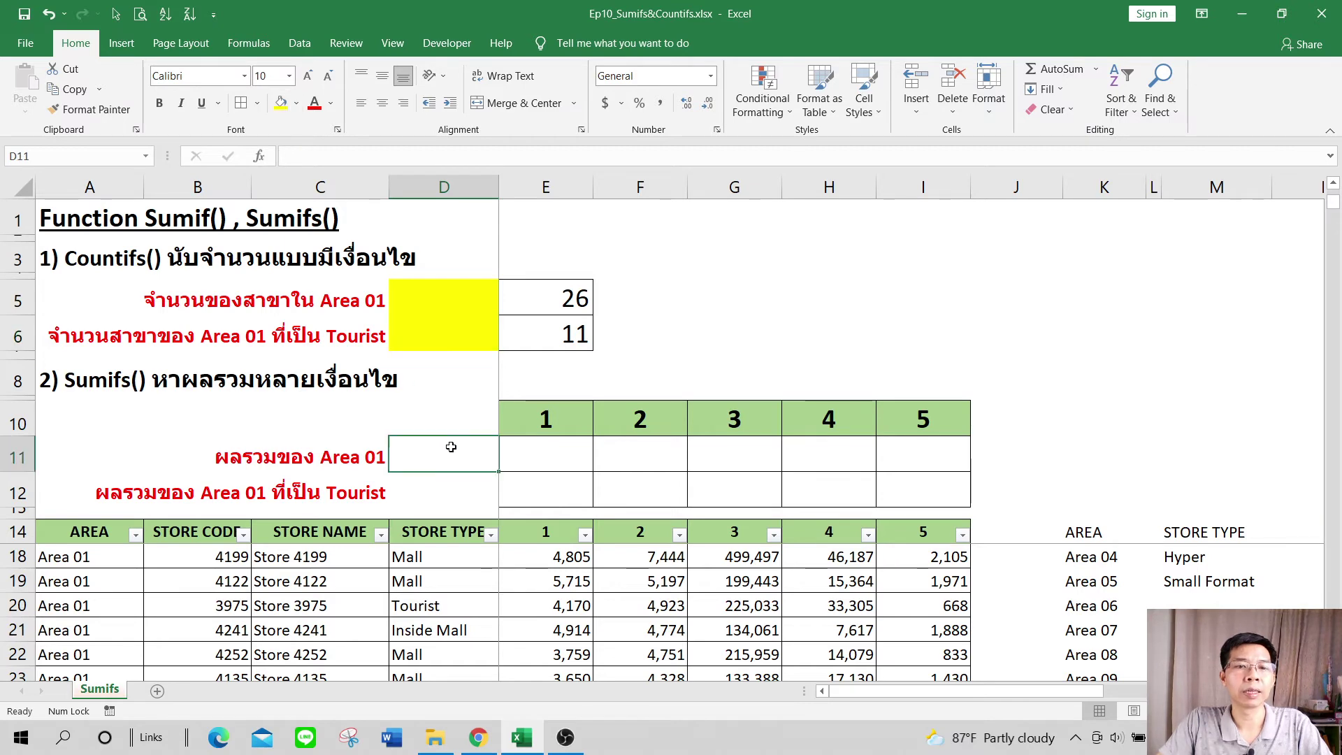
click(280, 103)
key(Return)
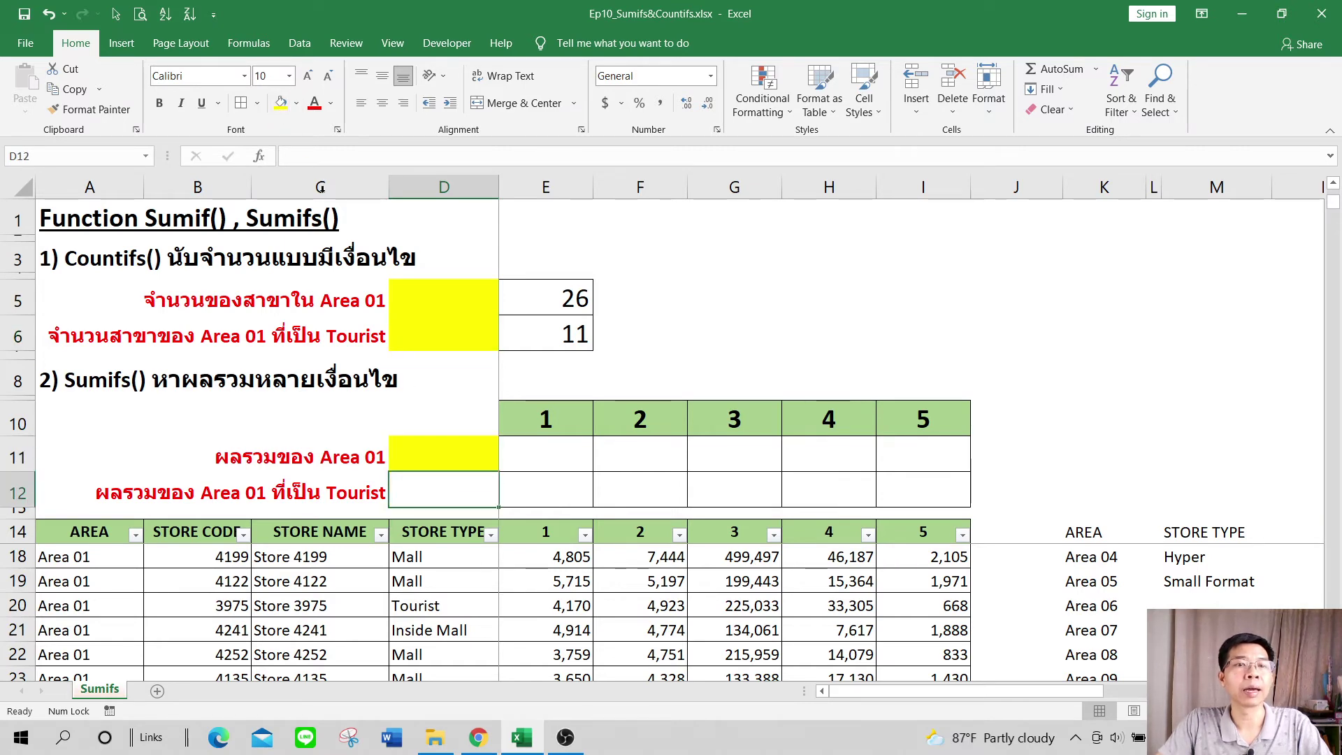
click(281, 104)
click(760, 257)
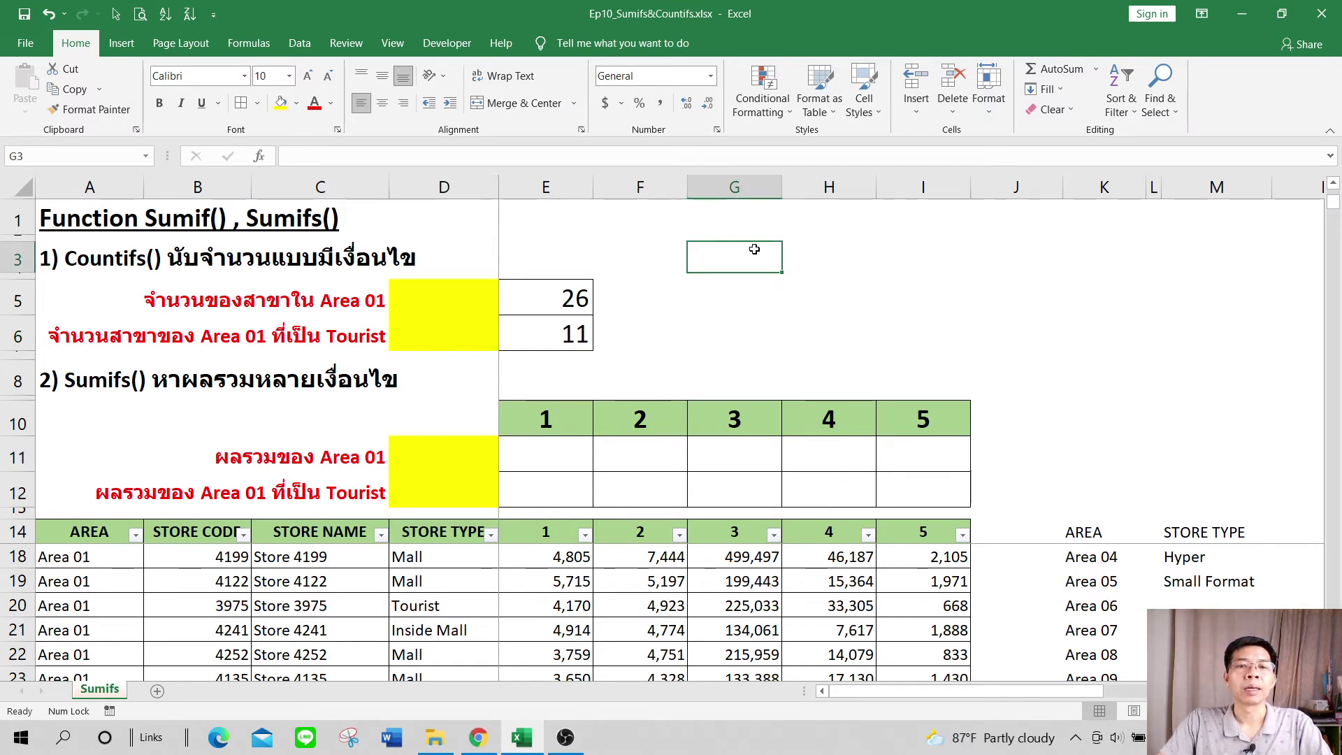
click(482, 343)
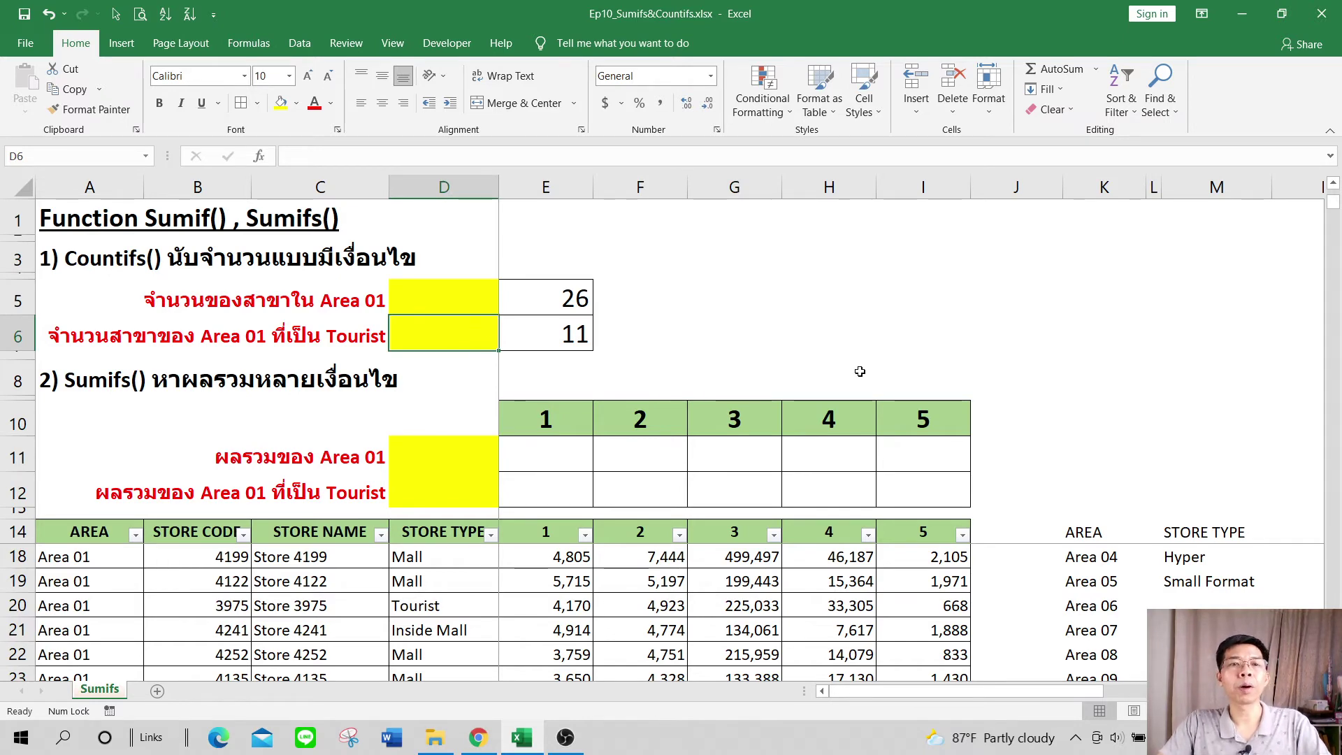
scroll(1249, 488, up, 1)
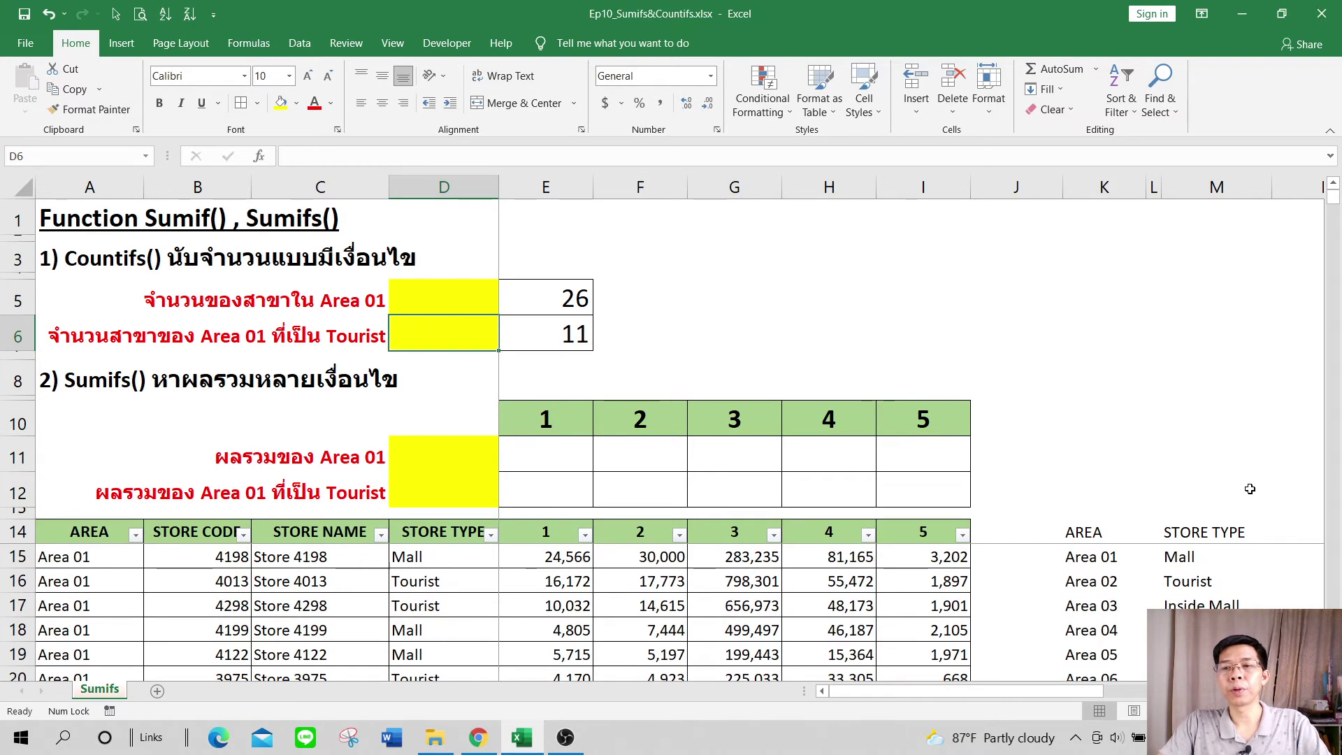
- Apply list data validation to D6 using the store types in $M$15:$M$19
click(299, 43)
click(778, 112)
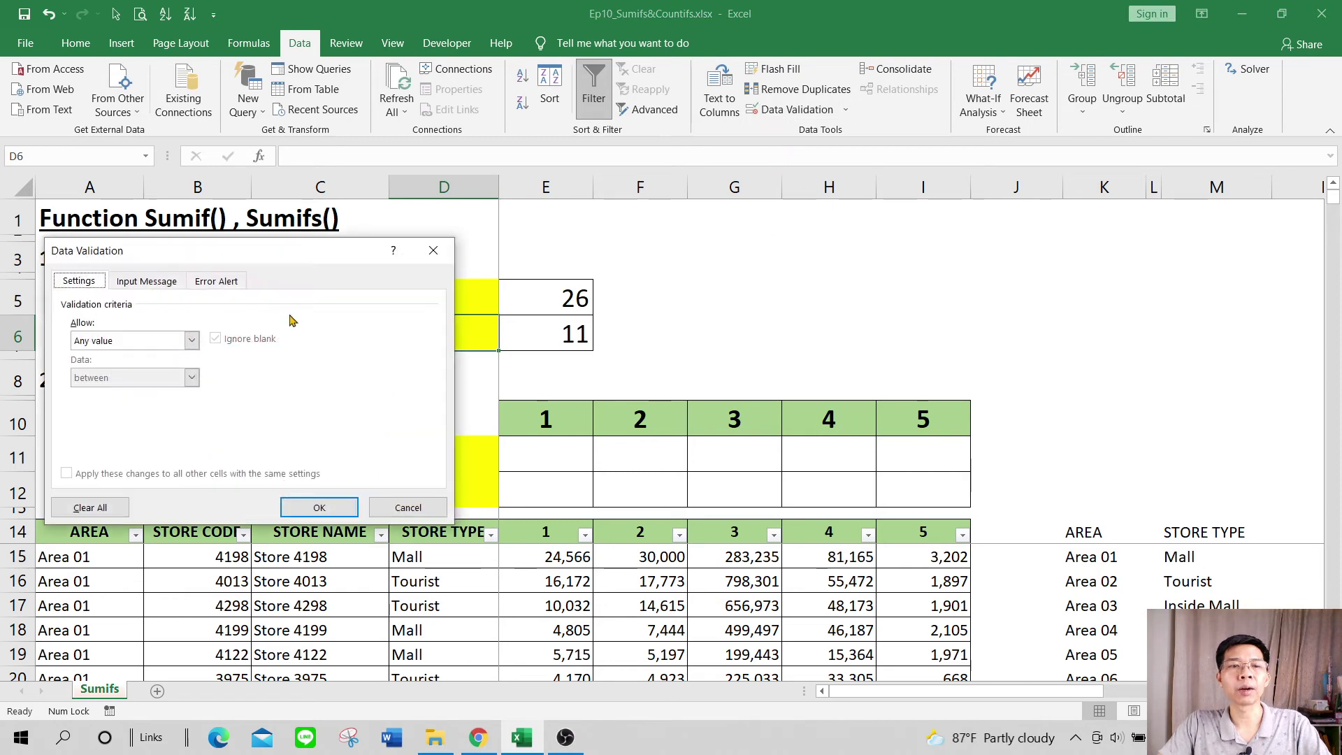
click(131, 343)
click(132, 388)
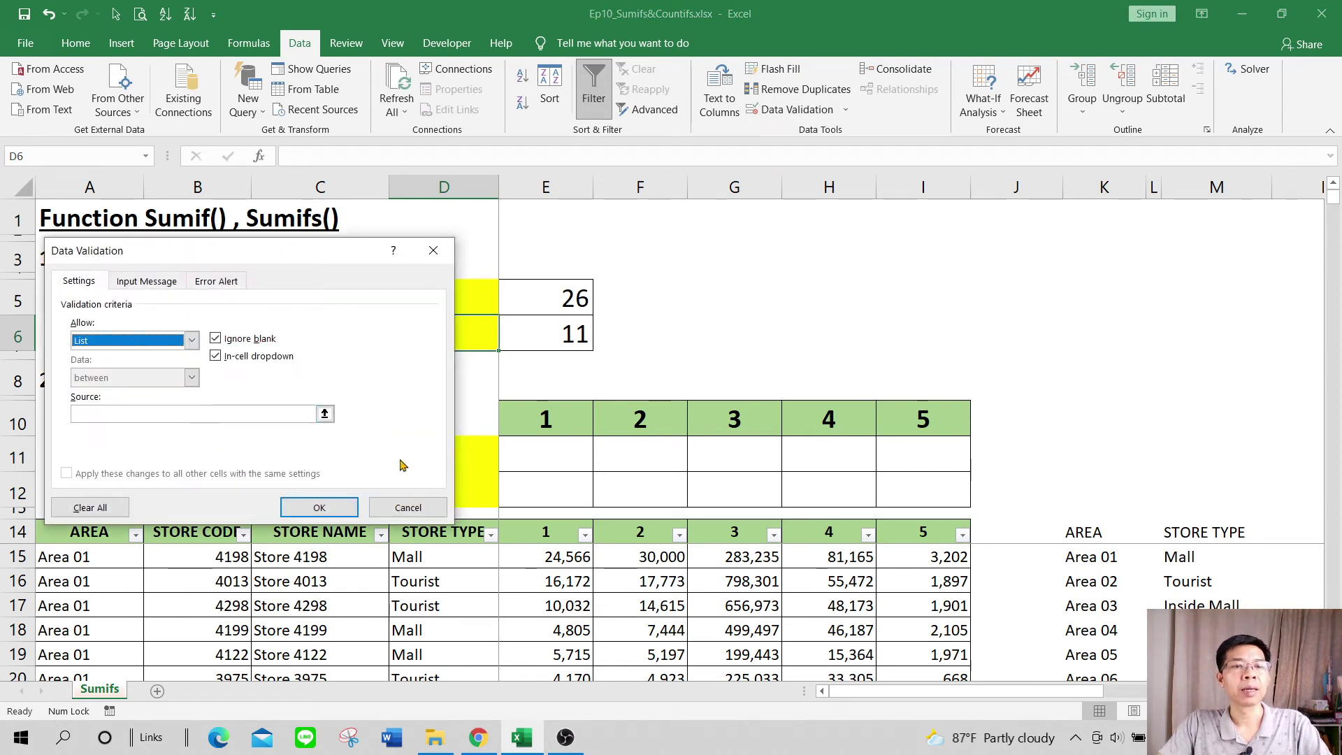
click(271, 417)
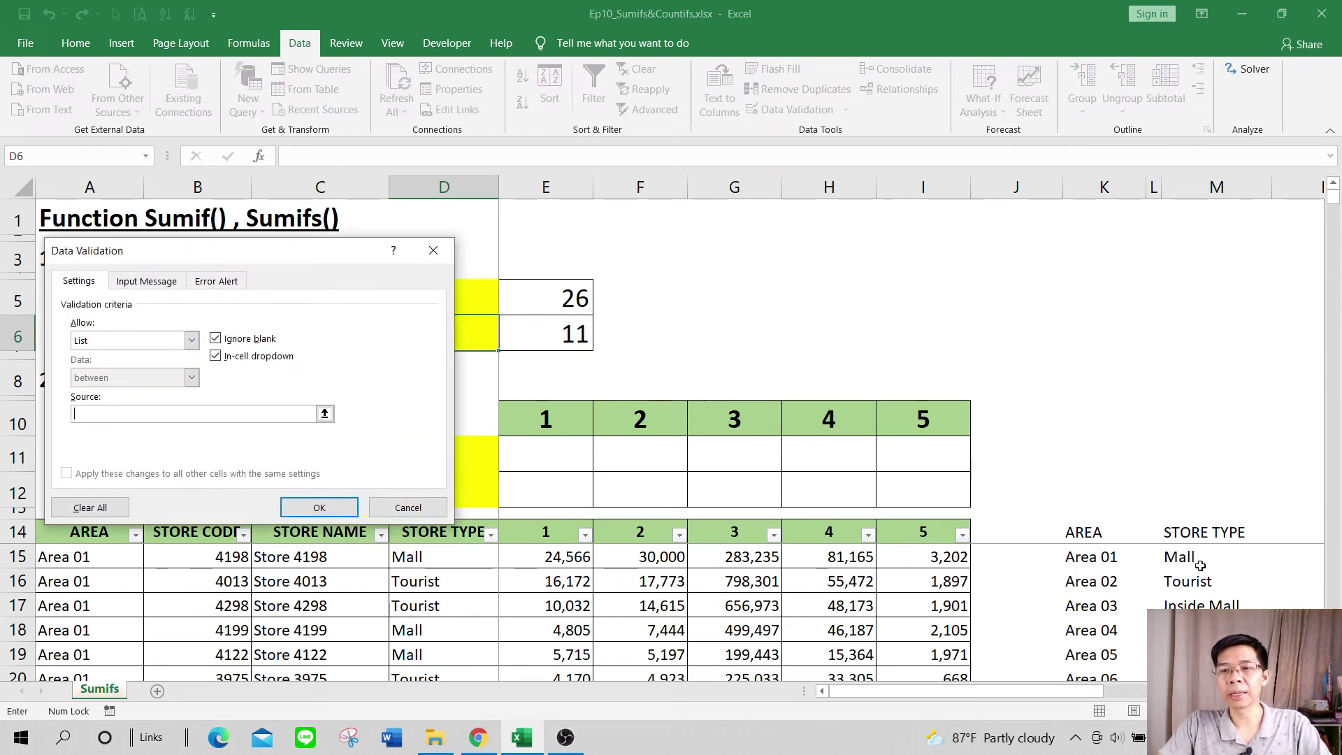
drag(1200, 565, 1200, 653)
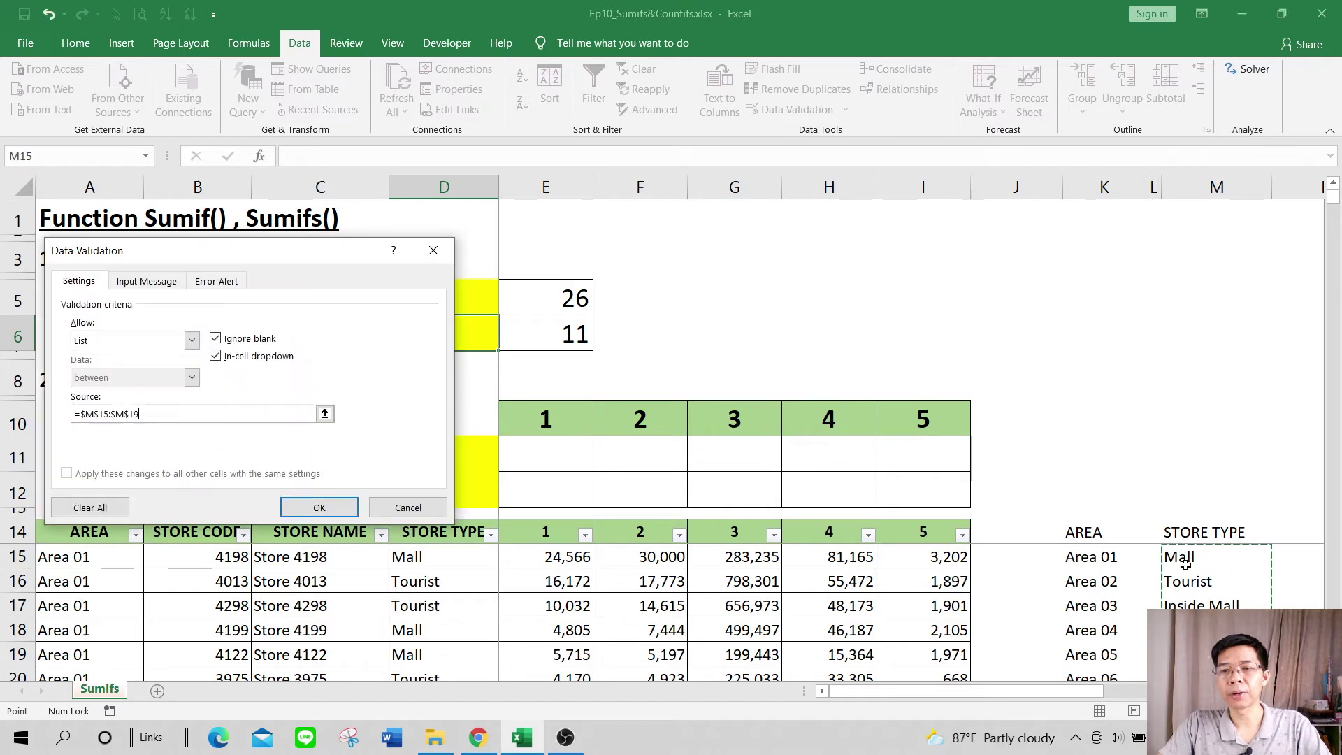
click(319, 508)
click(970, 308)
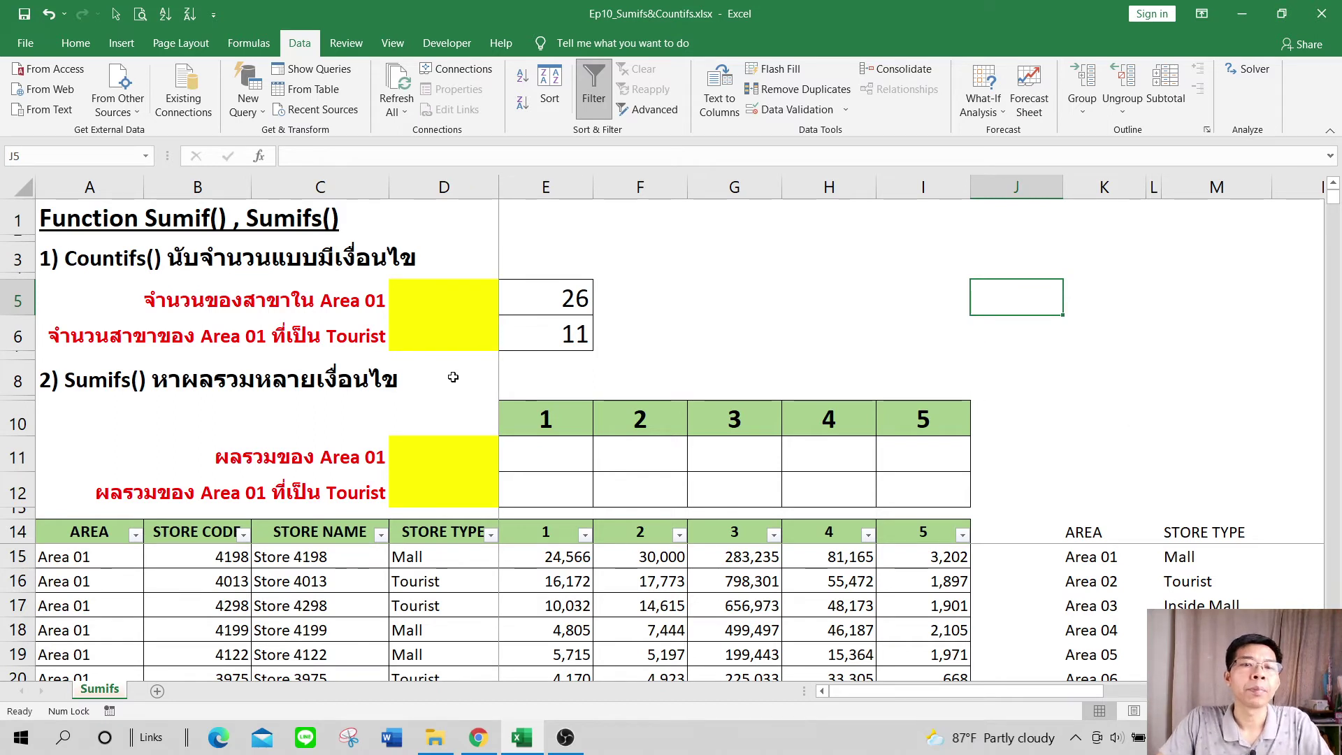
- Pick Area 01 from the D5 dropdown and check the COUNTIFS formula in E5
click(464, 300)
click(506, 311)
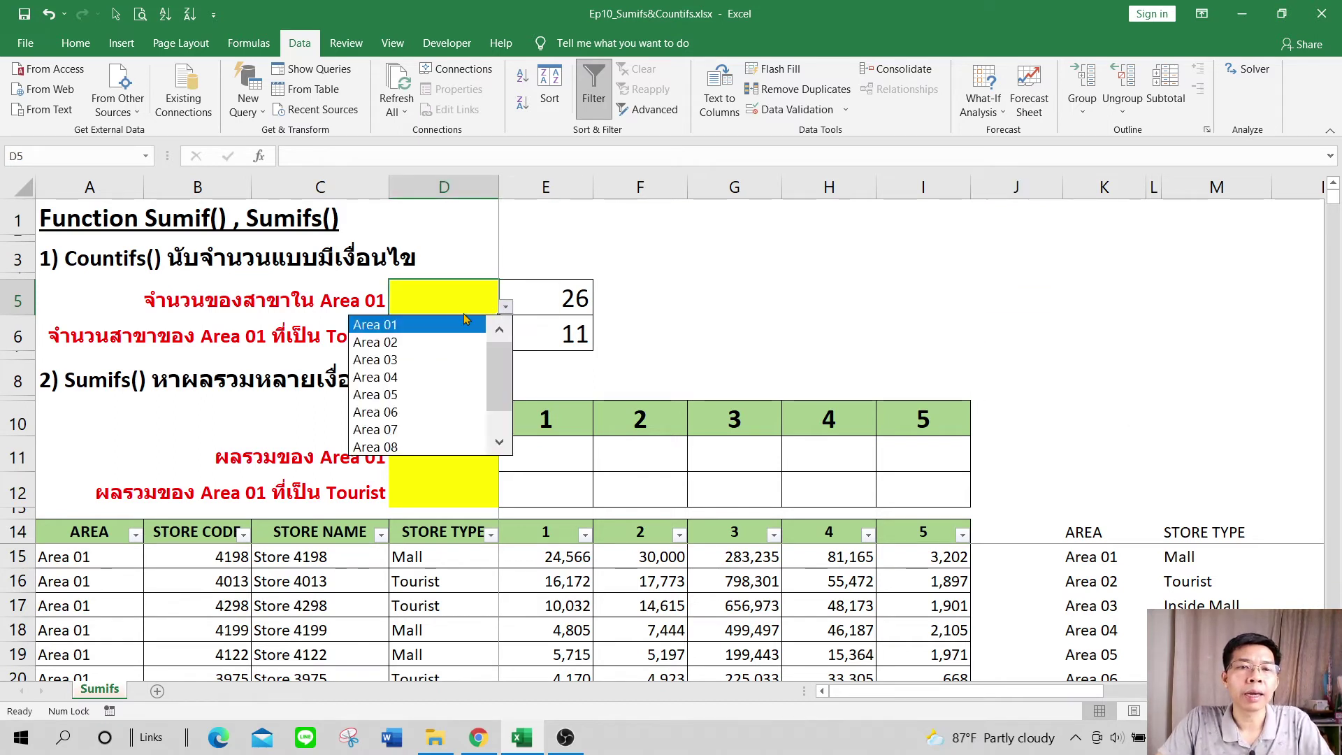
click(440, 325)
click(554, 292)
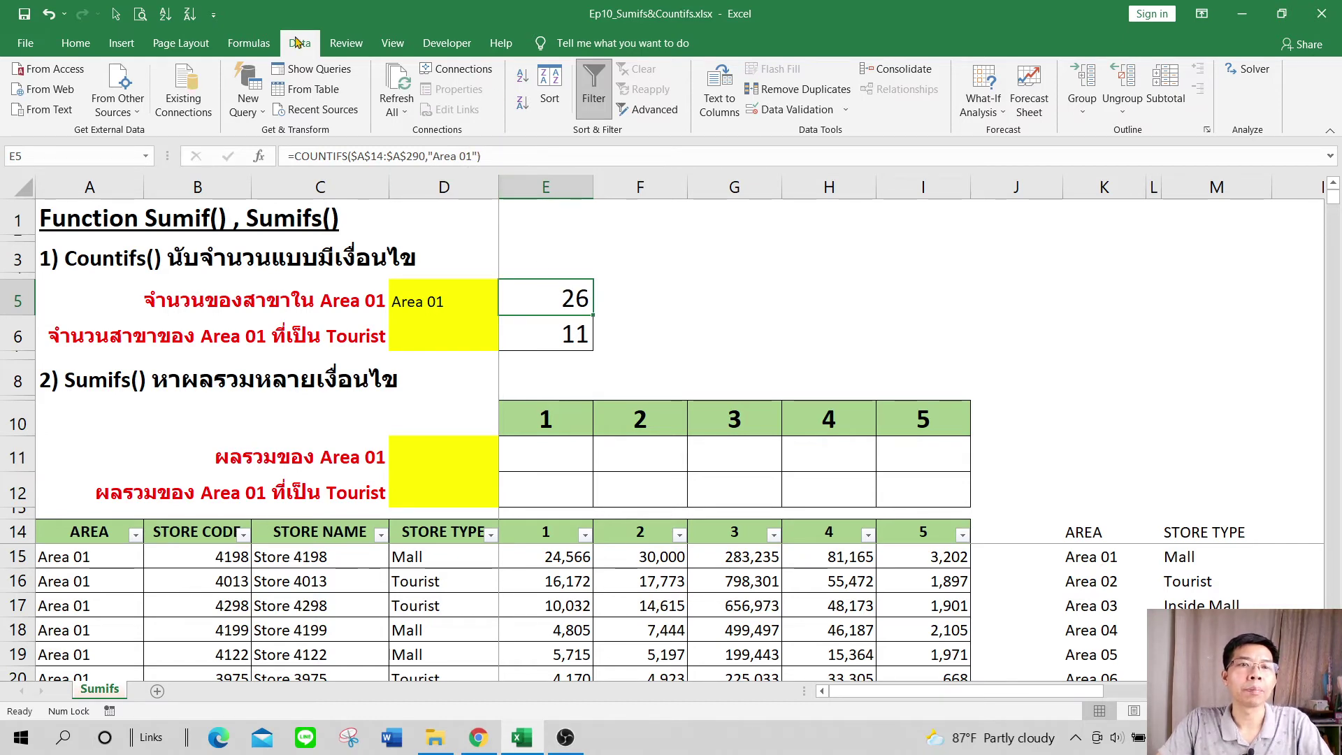
double_click(297, 44)
click(786, 216)
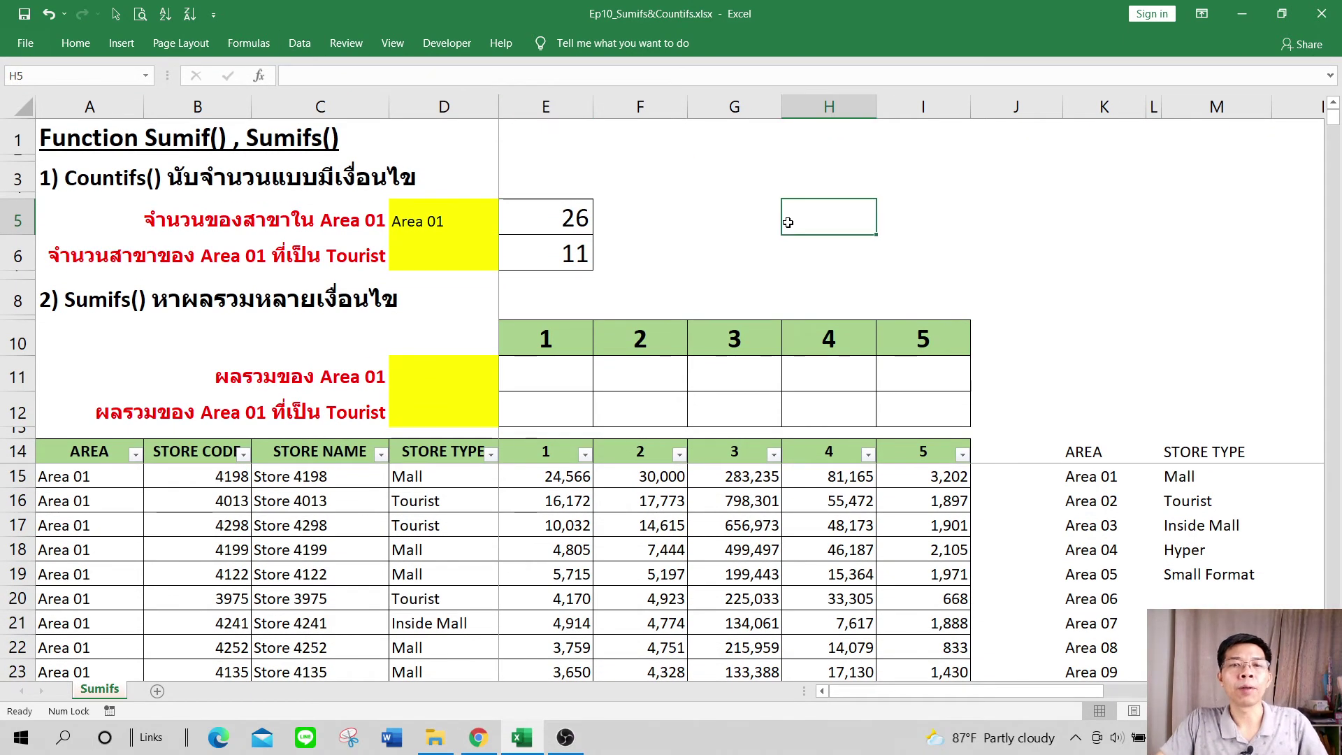
click(575, 233)
- Make the criteria cells D5:D12 bold at 14 pt
click(470, 223)
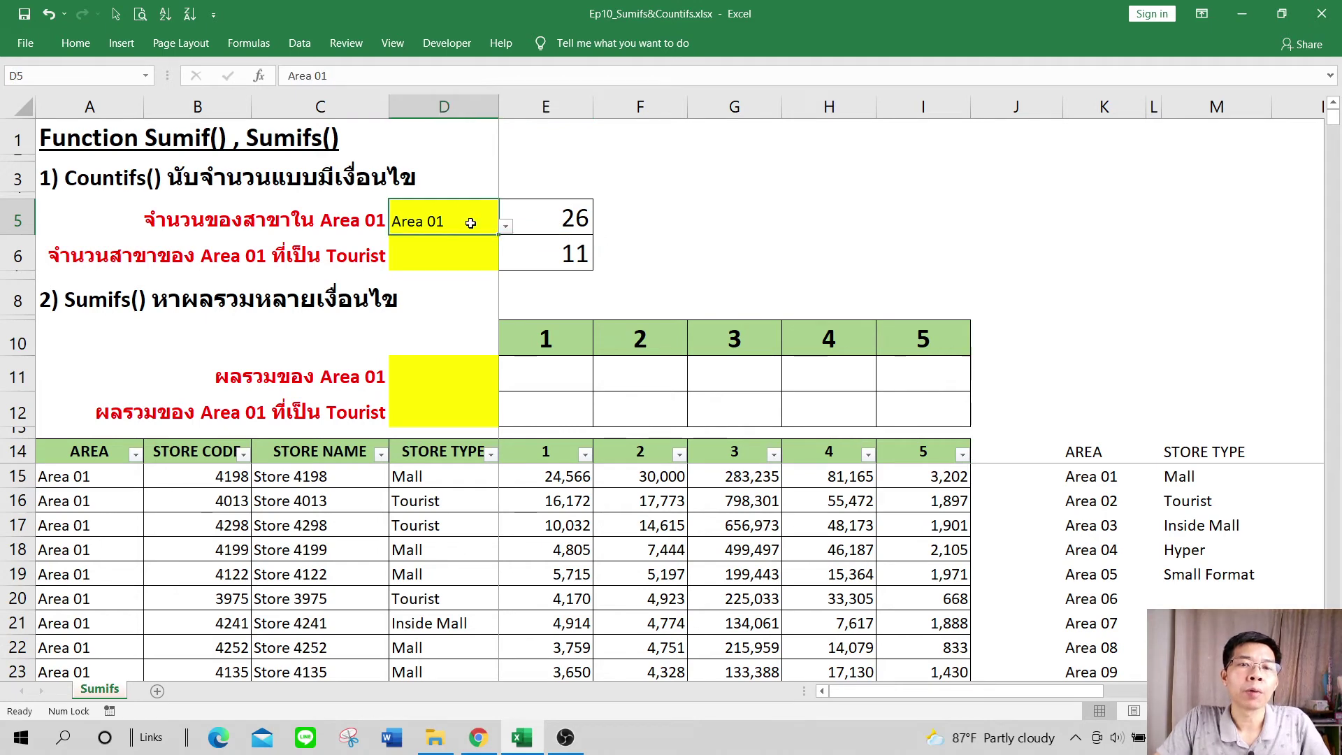
drag(470, 223, 466, 413)
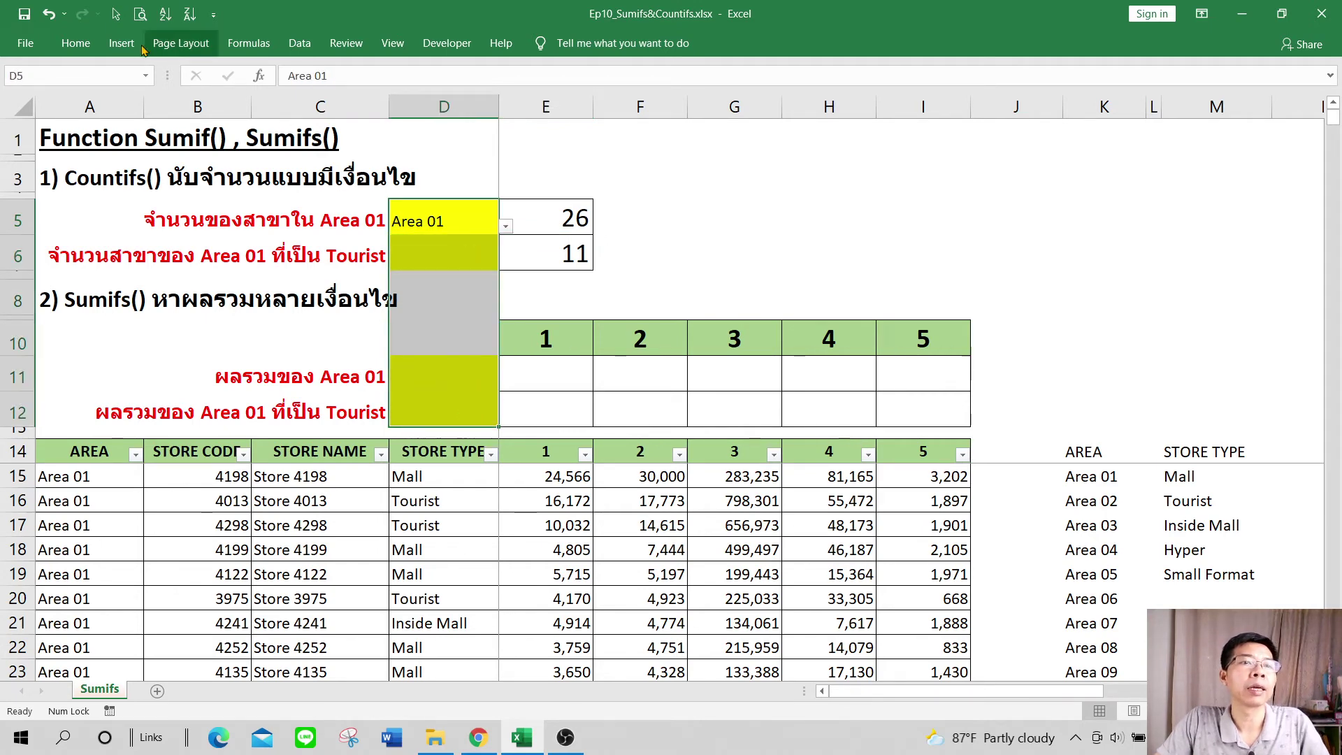
click(75, 43)
click(160, 102)
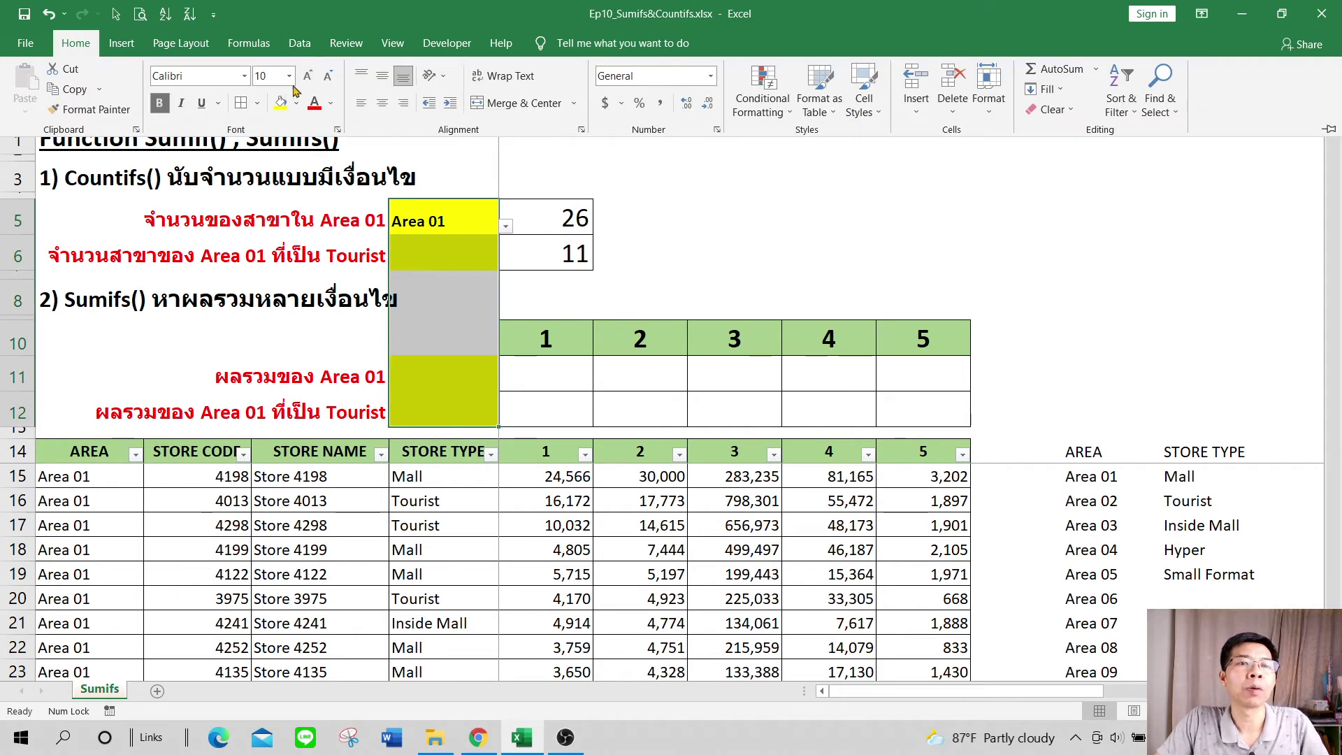
click(306, 77)
click(307, 77)
click(306, 79)
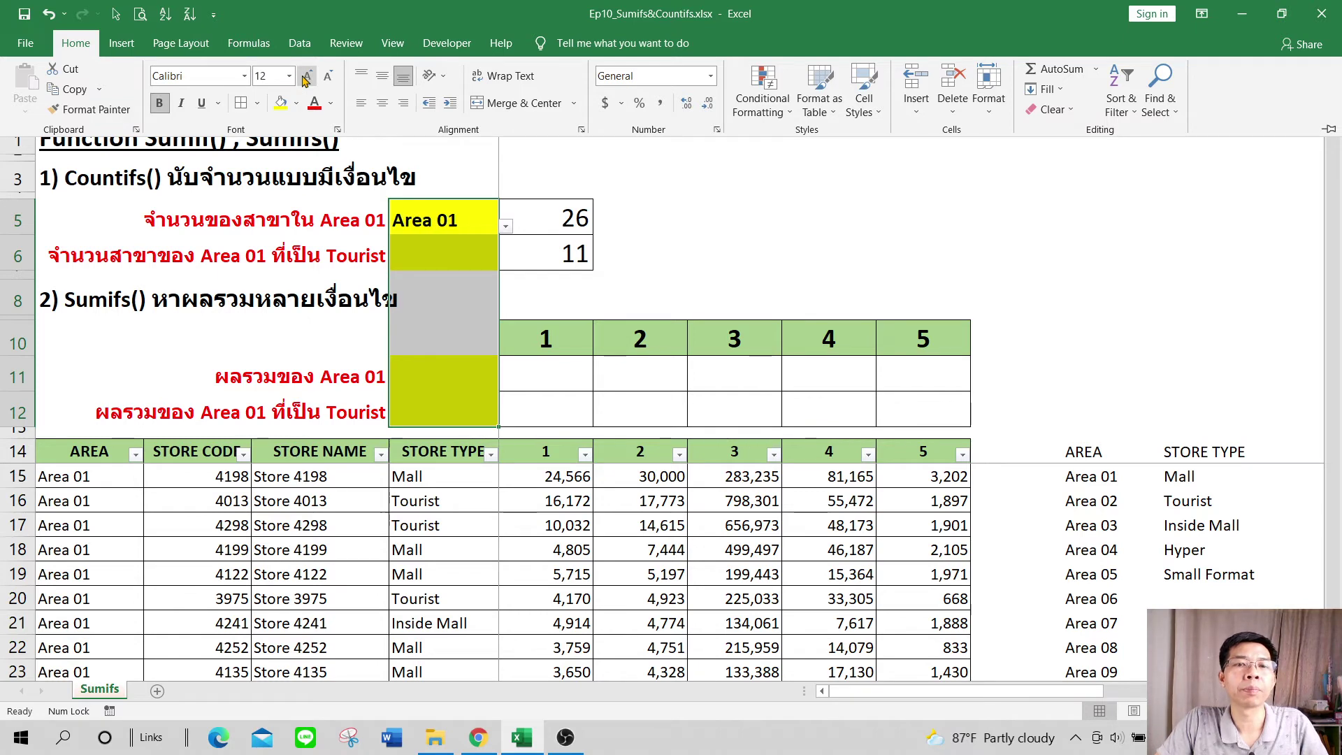
click(541, 156)
click(517, 109)
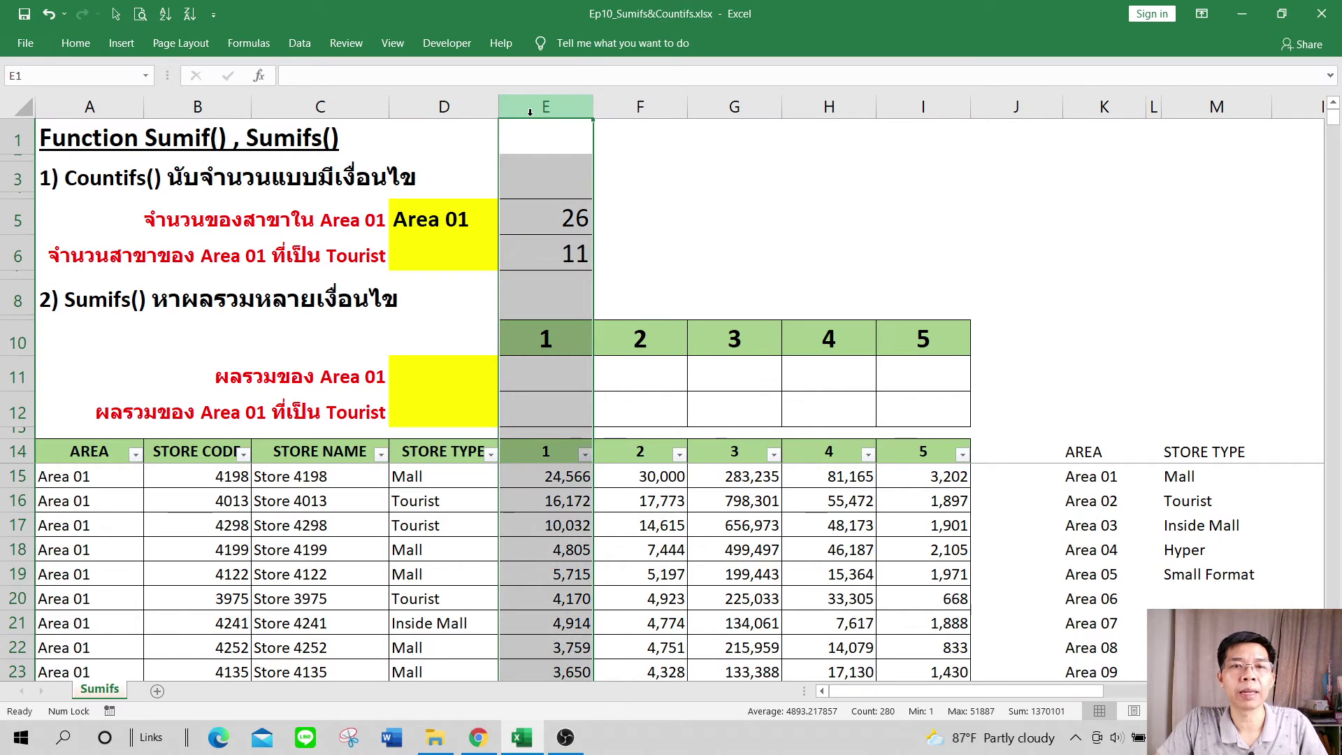
- Widen column D to fit the input text
drag(498, 109, 535, 108)
click(743, 210)
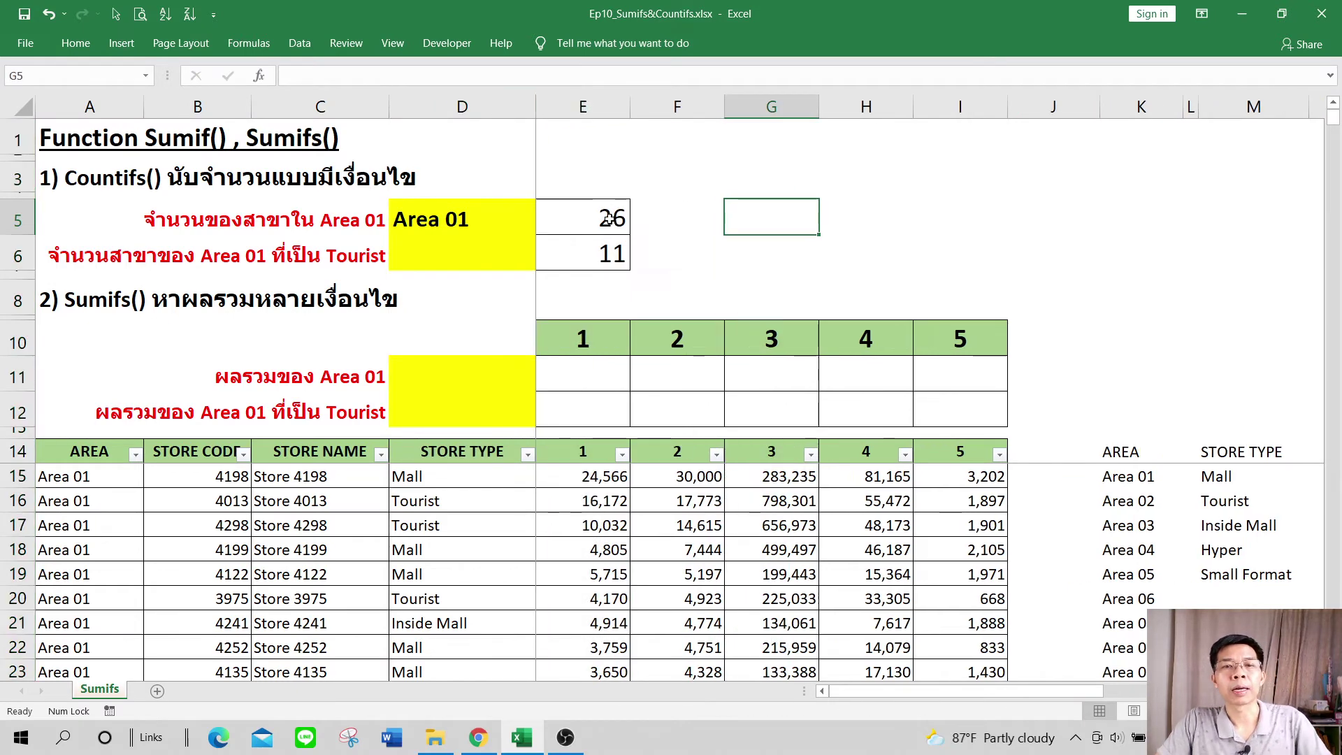
click(427, 209)
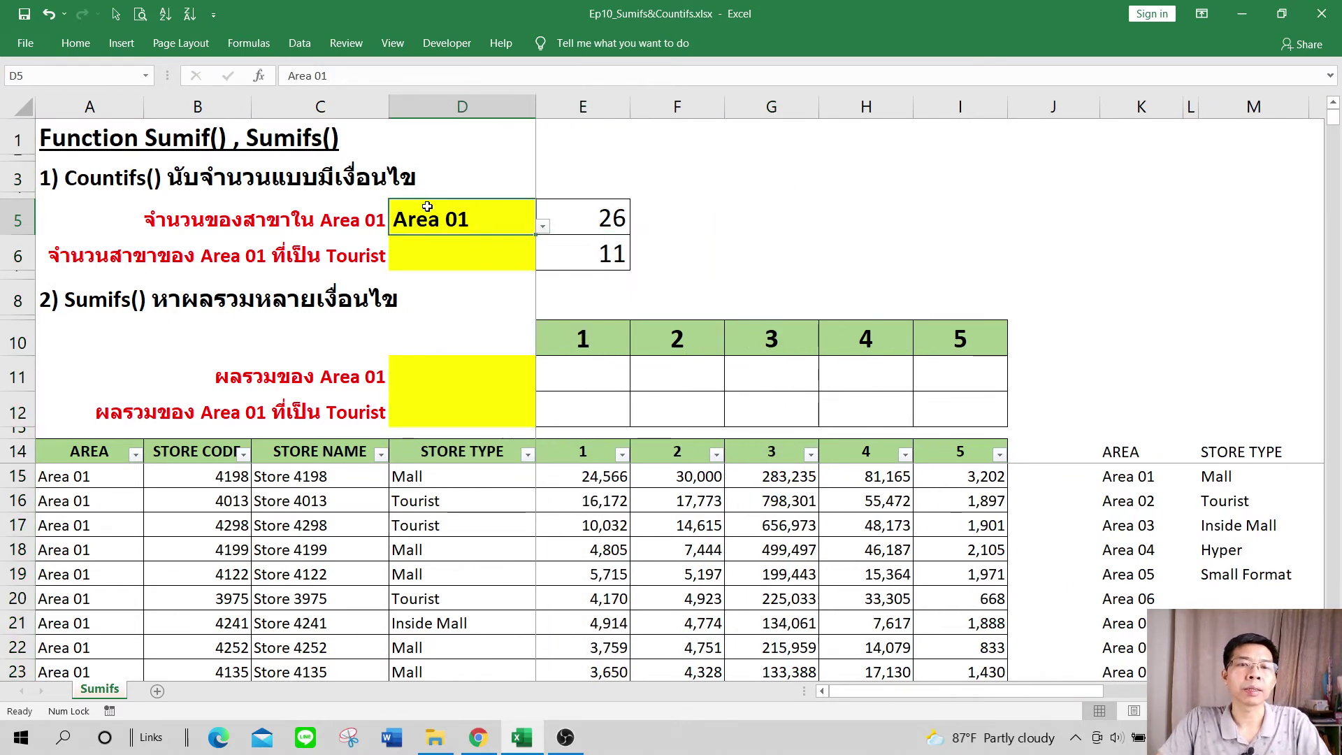
- Change E5 to =COUNTIFS($A$14:$A$290,D5), replacing the fixed "Area 01" with D5
click(581, 230)
click(476, 75)
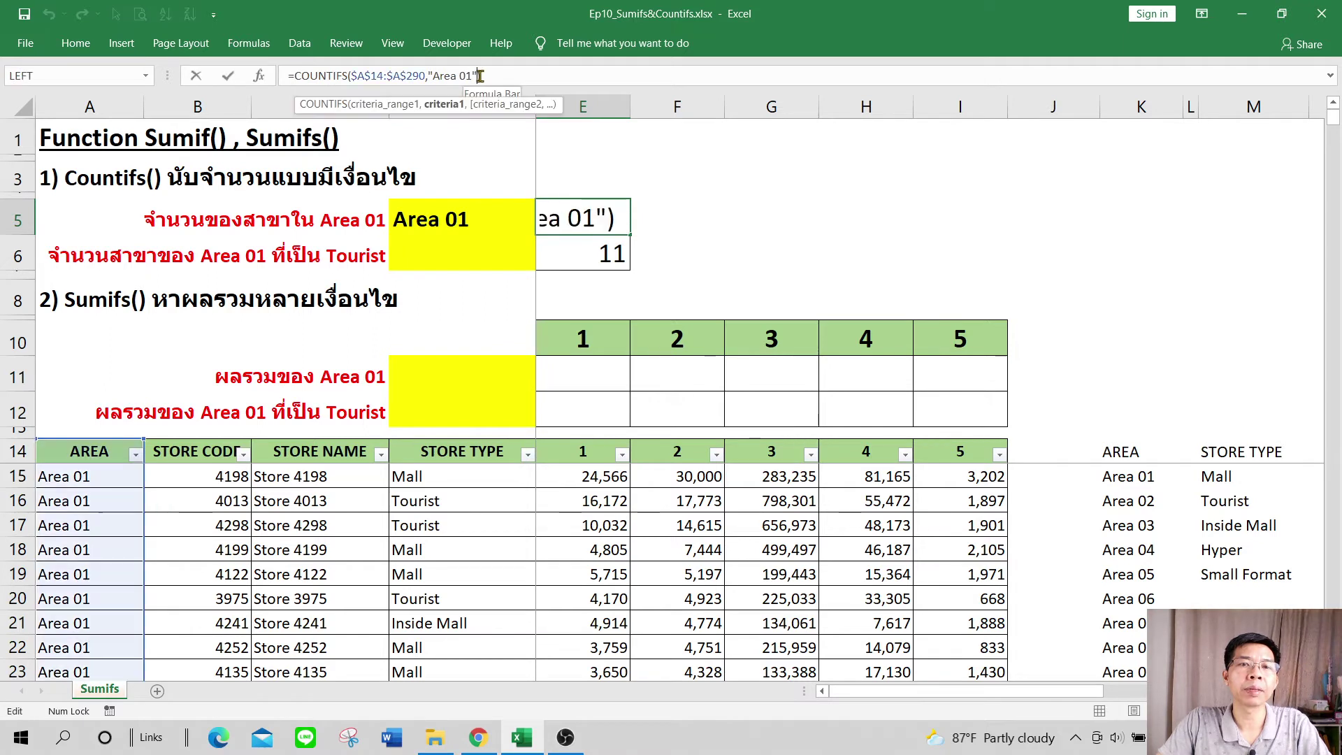
double_click(590, 224)
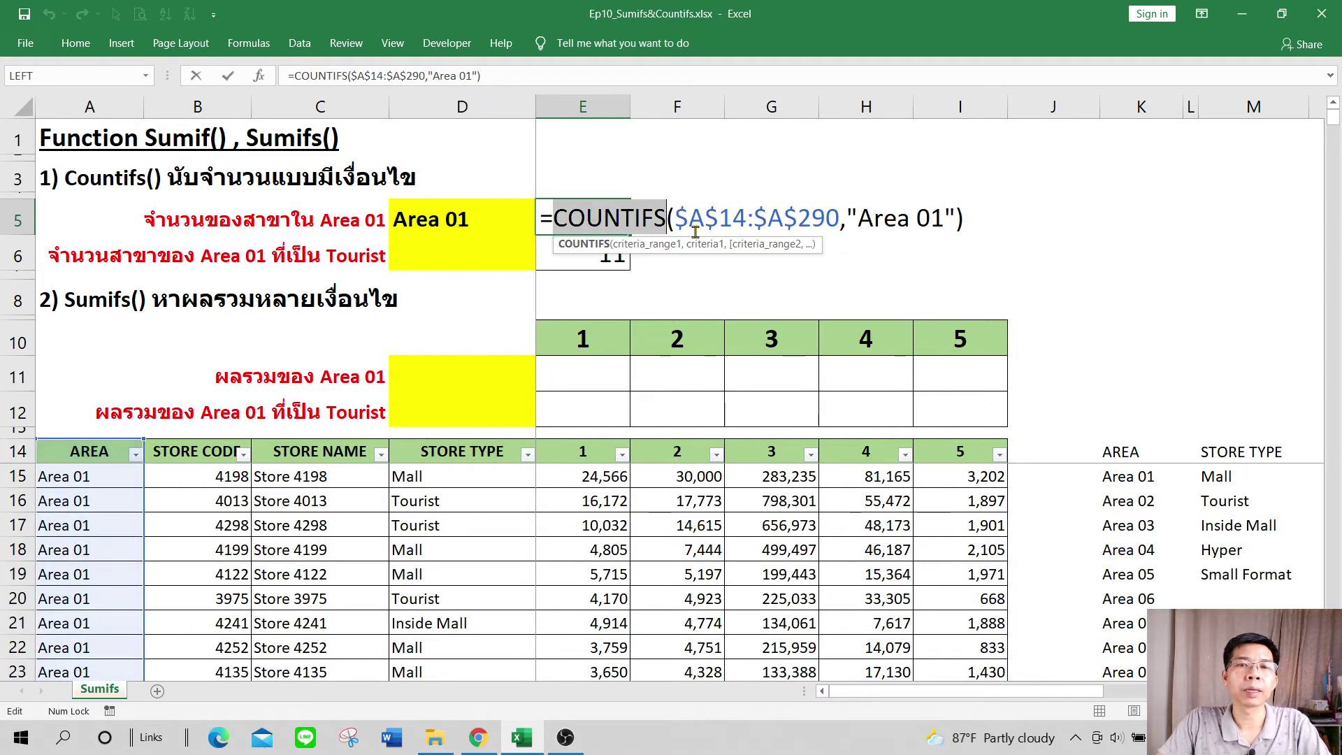
drag(954, 222, 858, 222)
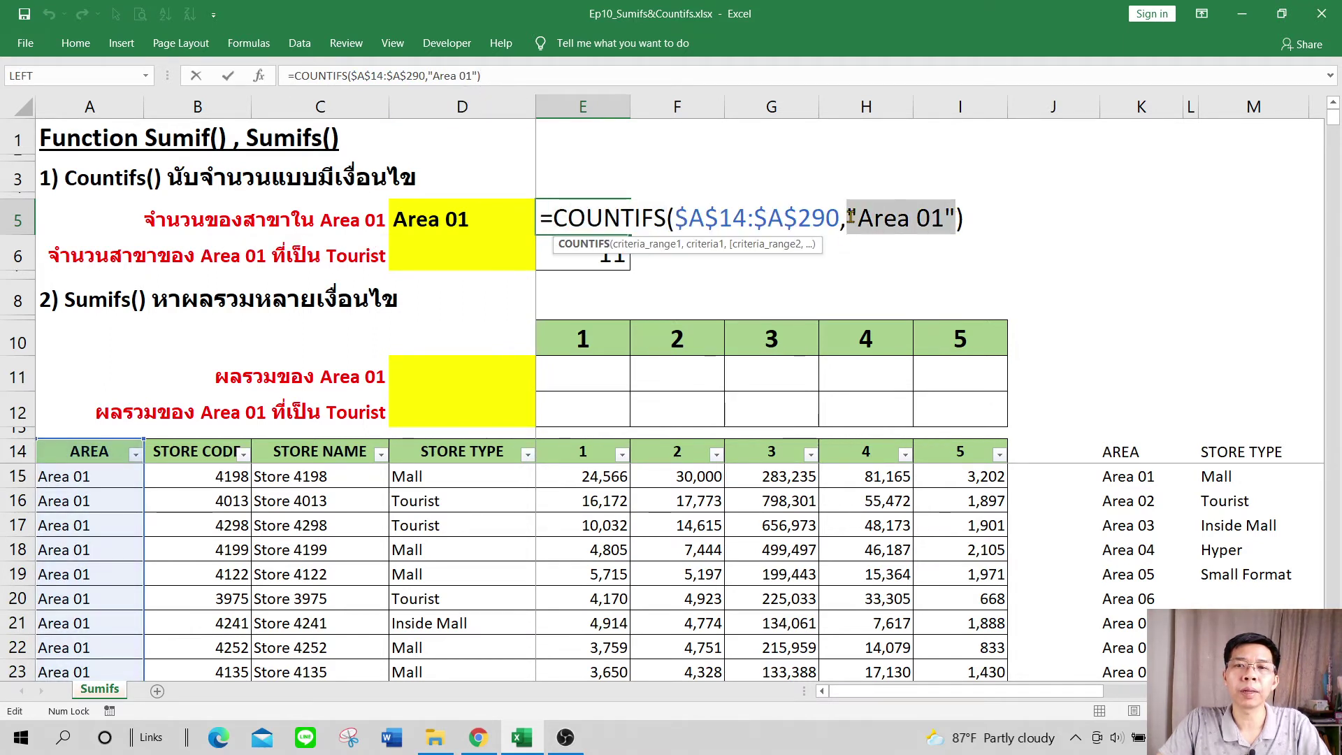
key(BackSpace)
key(BackSpace)
key(Delete)
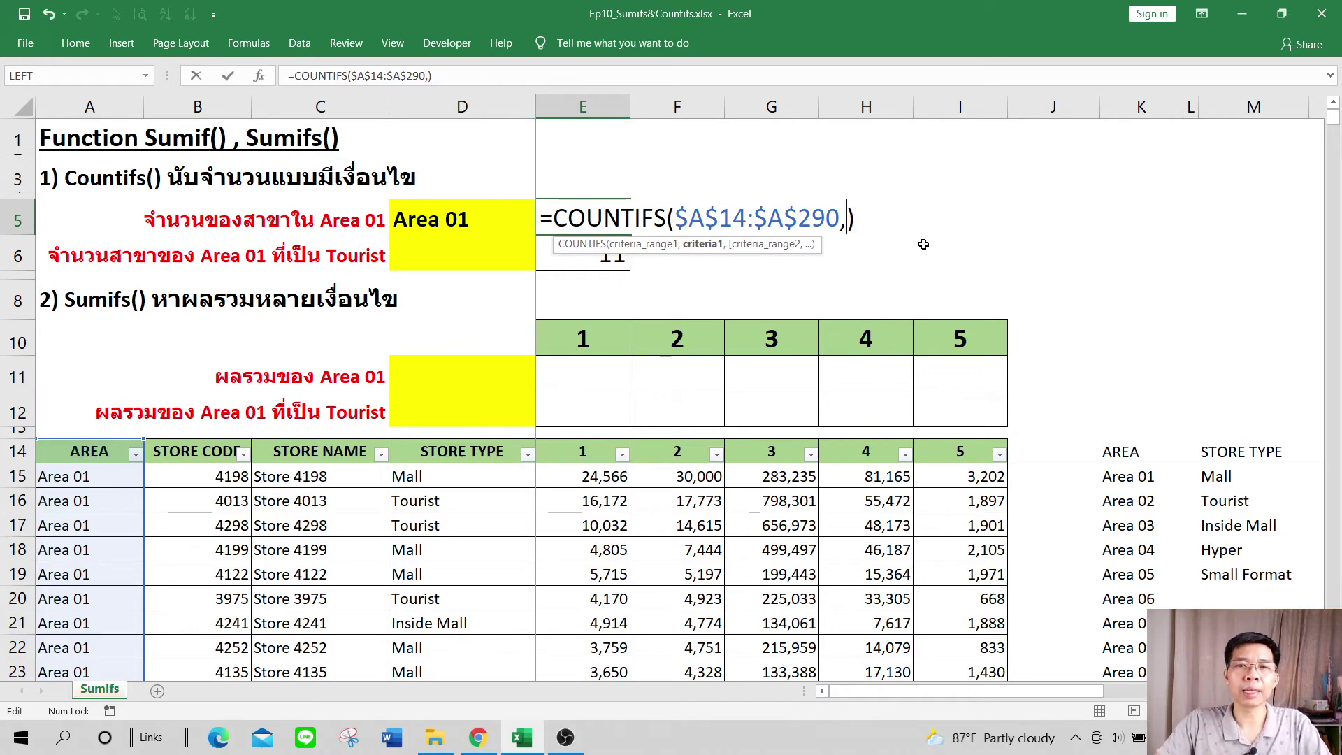
click(480, 223)
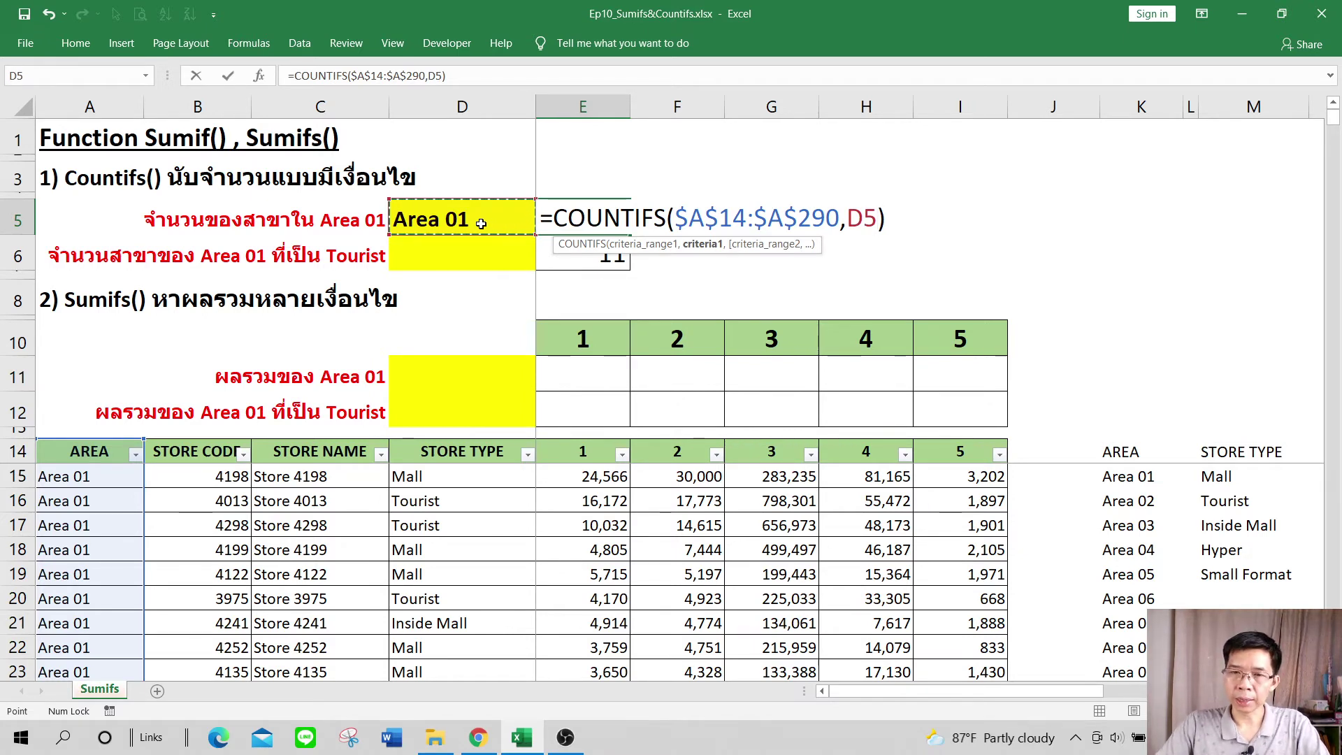
key(Return)
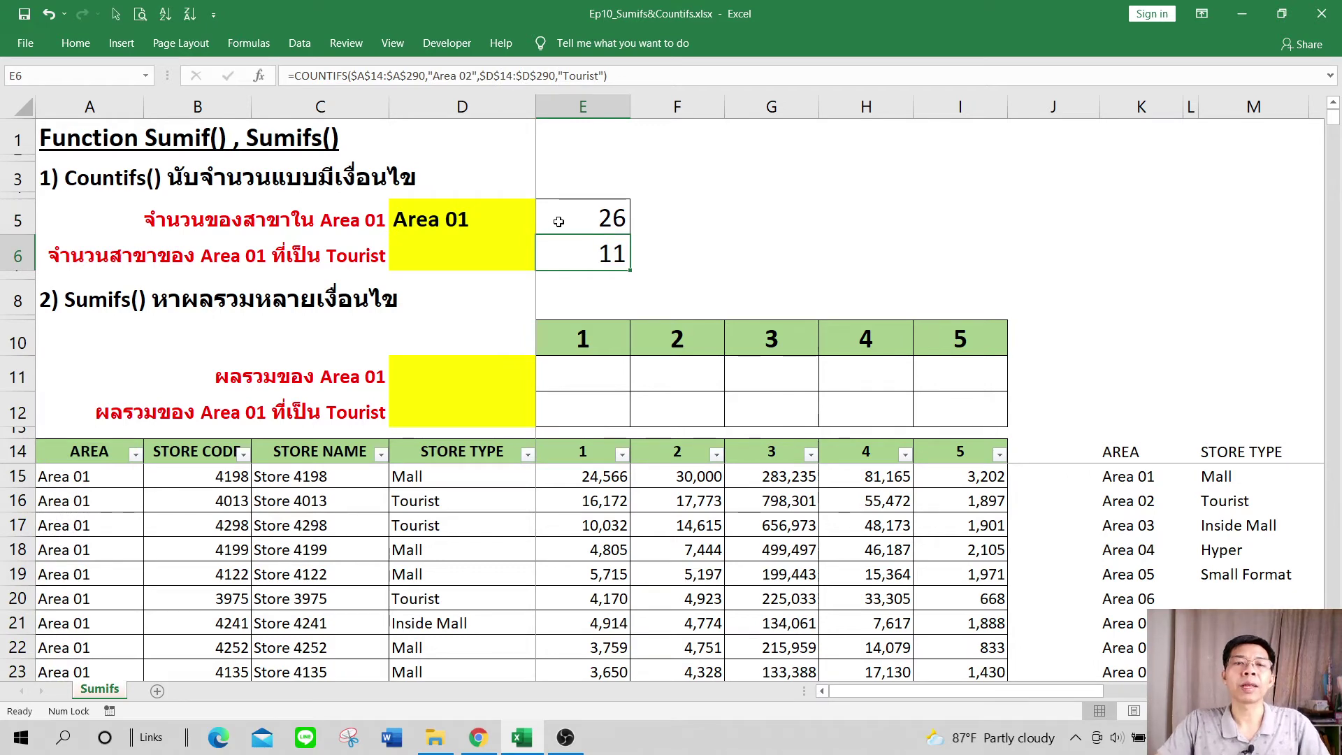
click(573, 217)
click(498, 222)
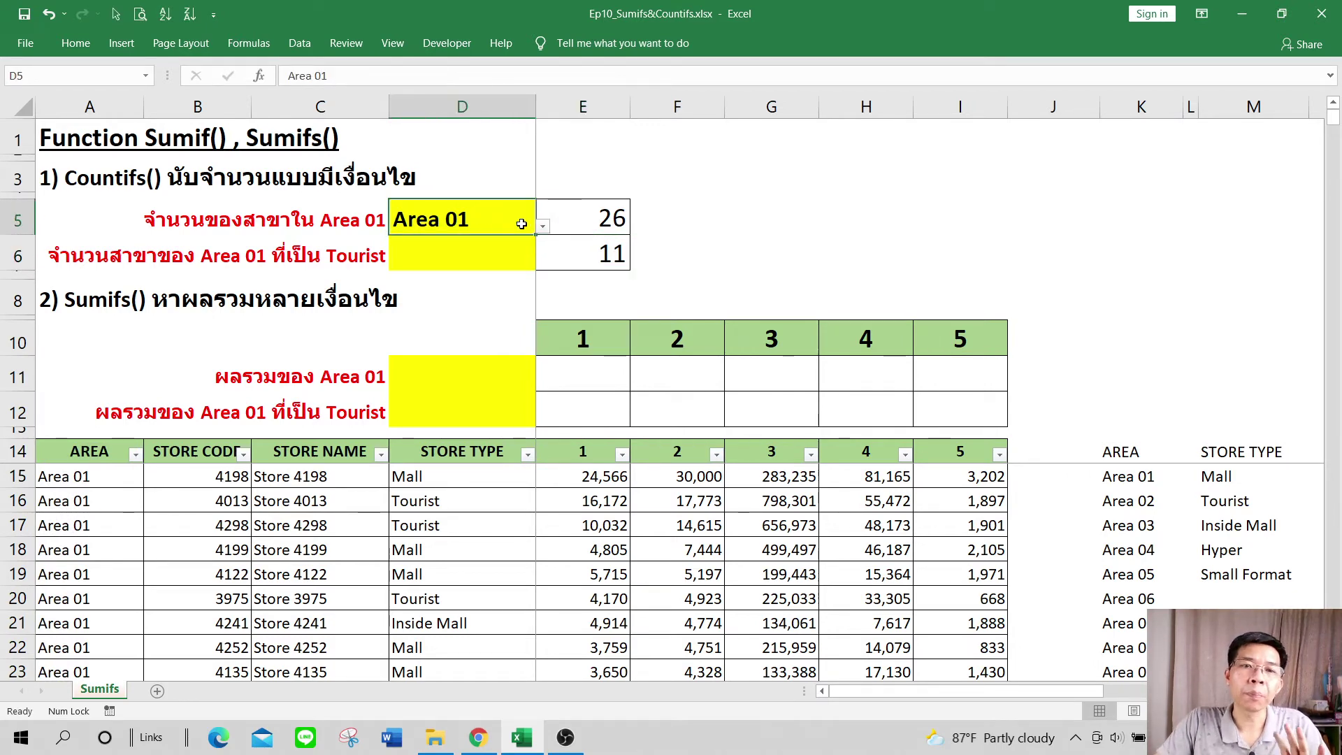
click(542, 228)
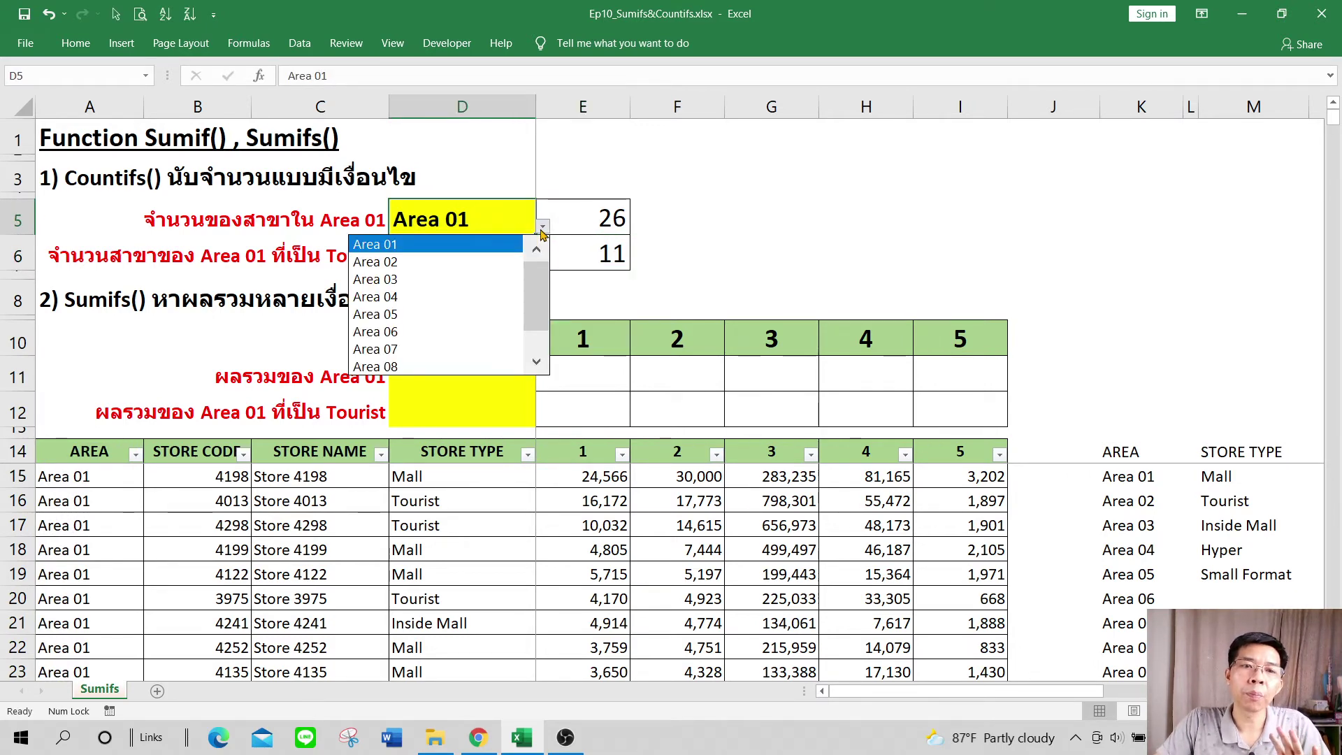
click(506, 263)
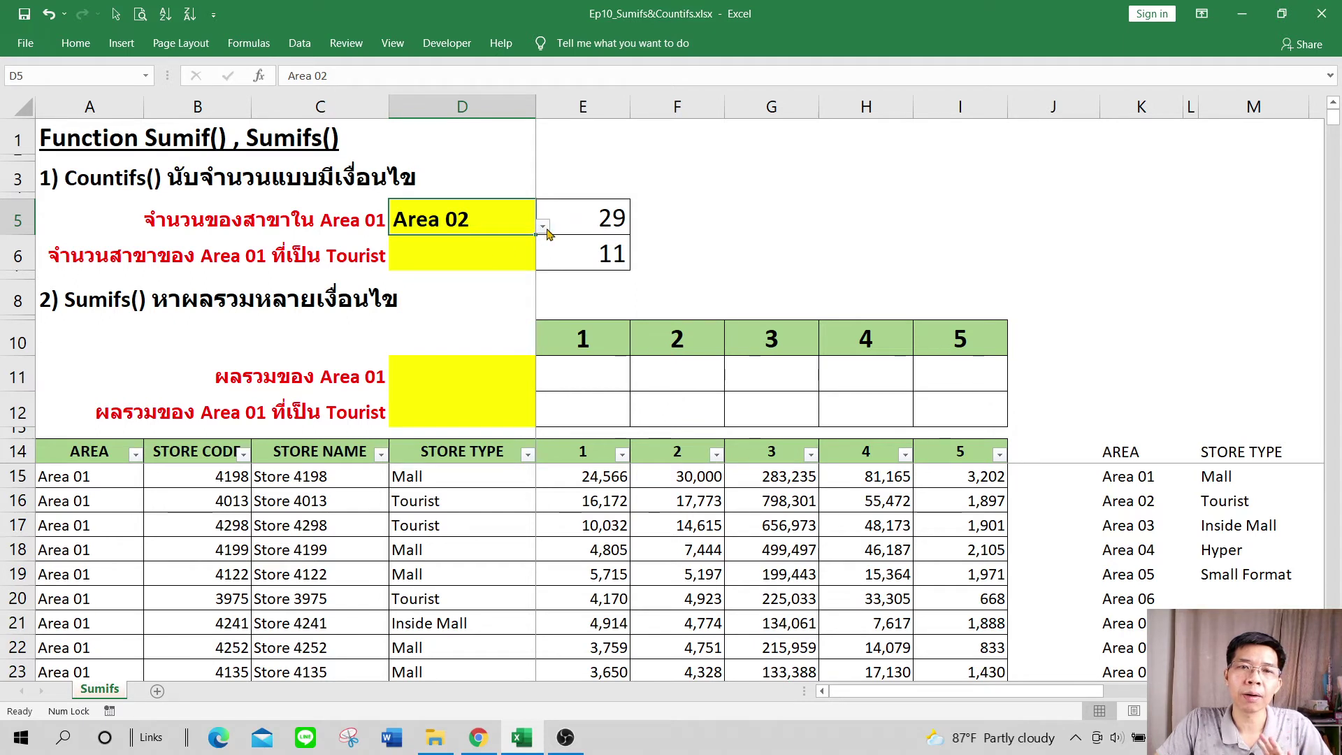
click(543, 227)
click(489, 274)
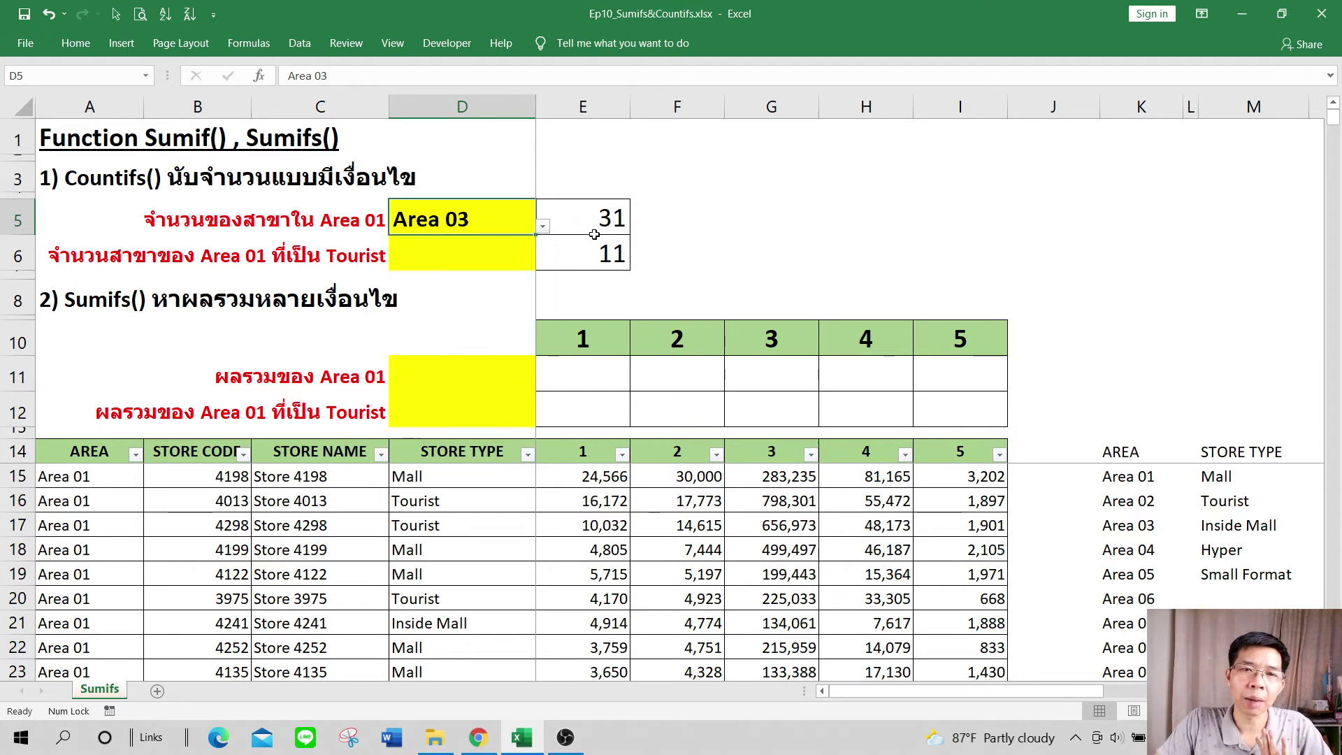
click(543, 227)
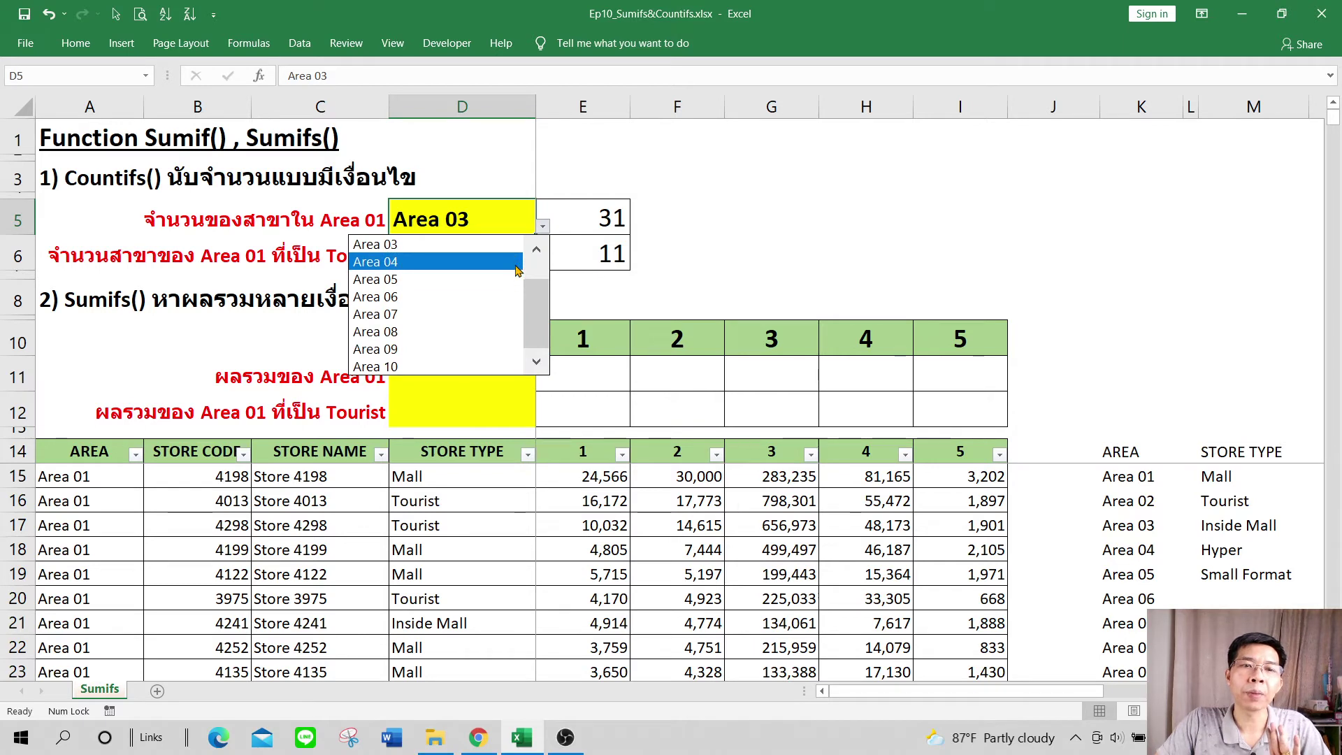
click(490, 258)
click(543, 227)
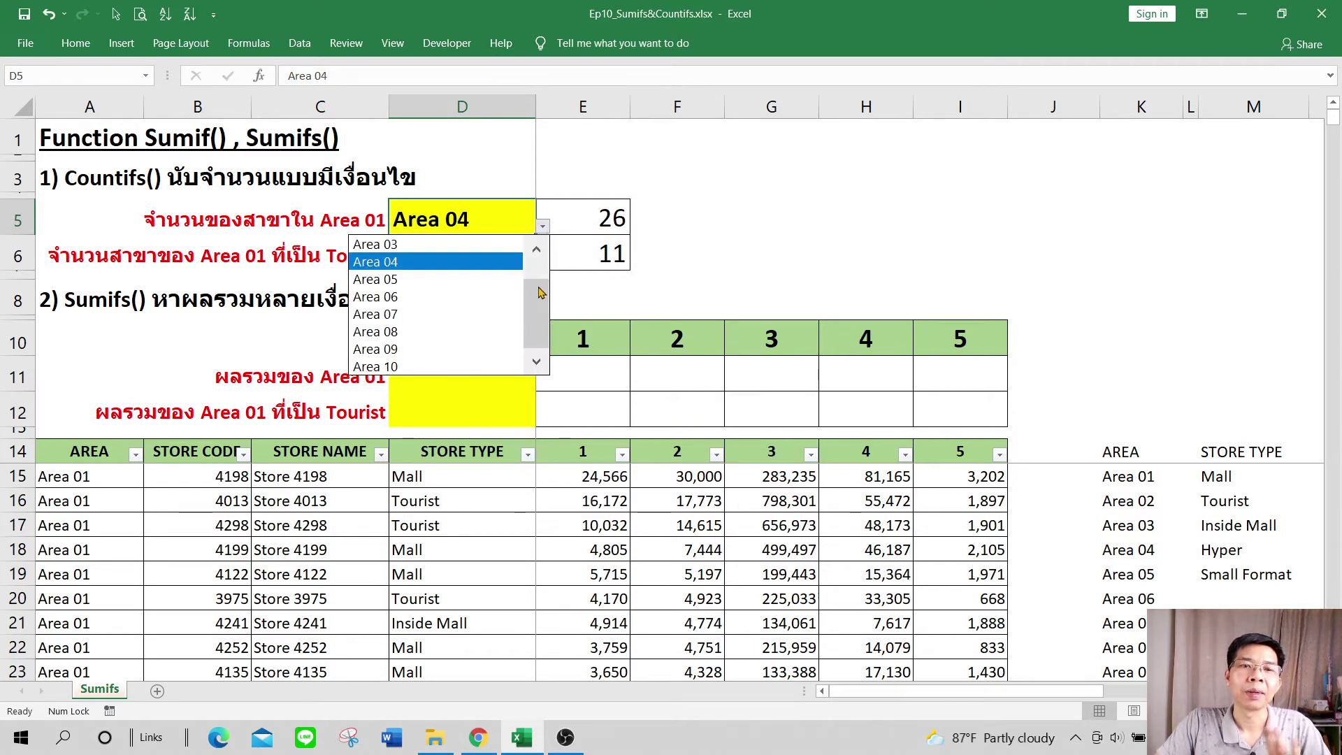
click(489, 240)
click(579, 255)
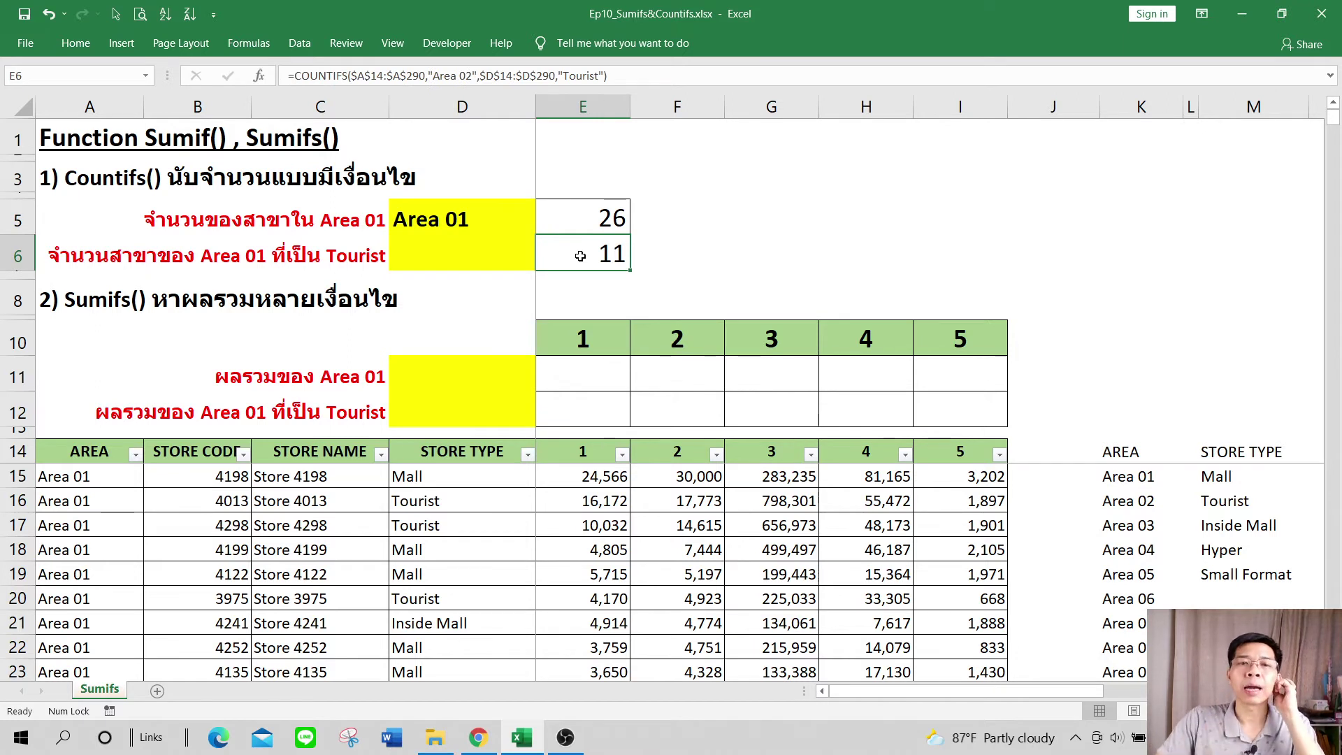
- Choose Tourist from the D6 store type dropdown
click(499, 260)
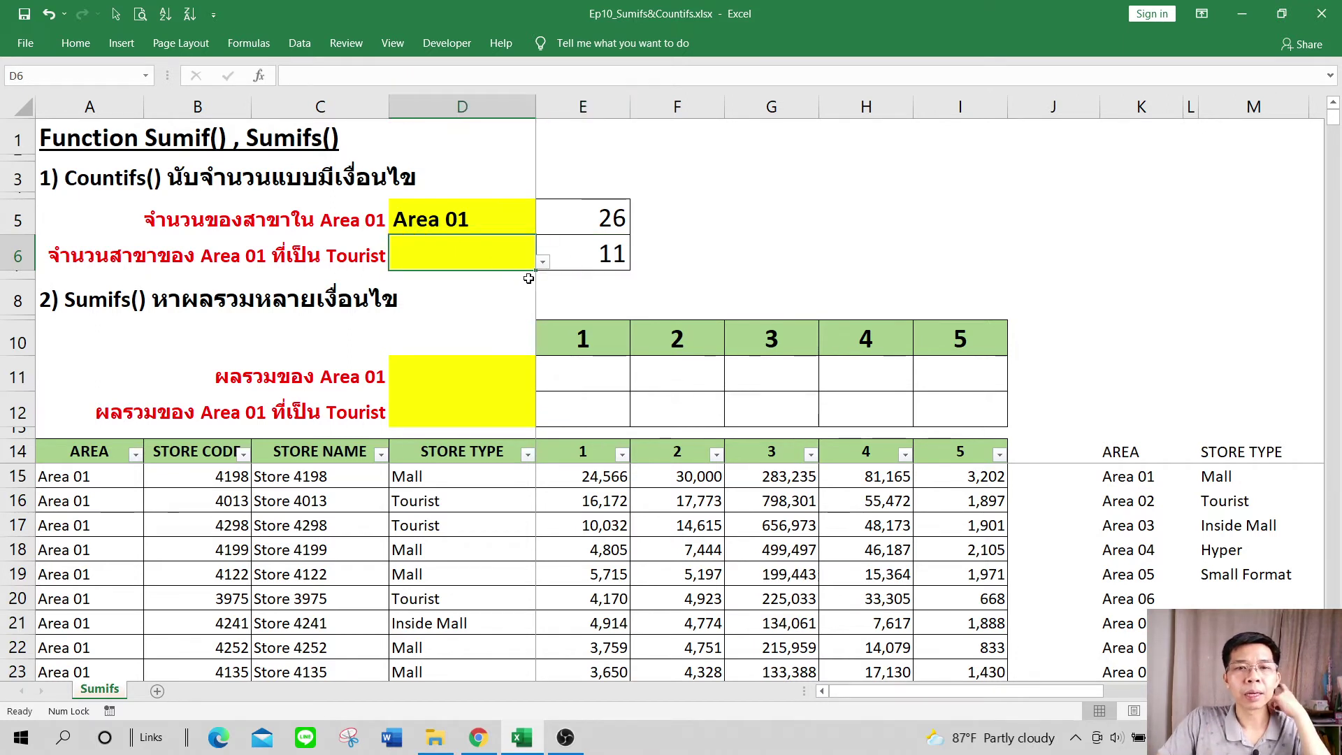
click(542, 263)
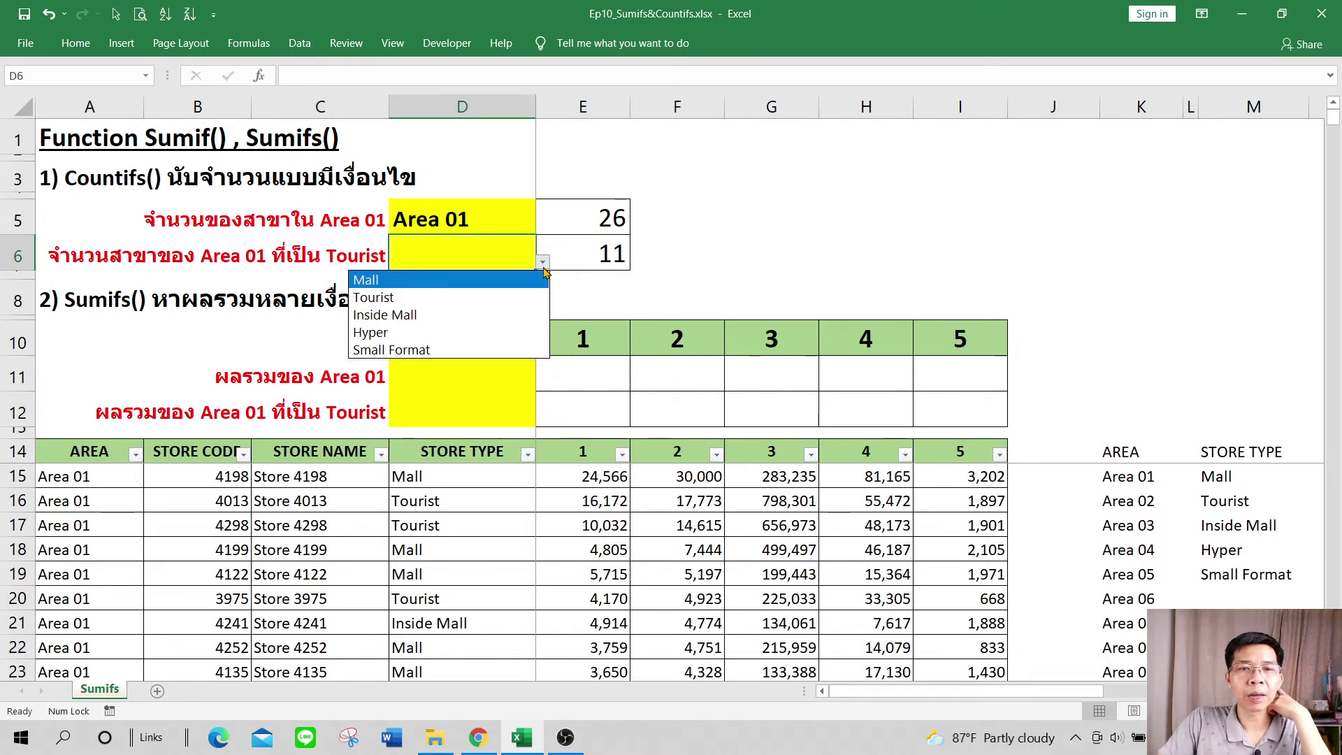
click(464, 299)
click(485, 225)
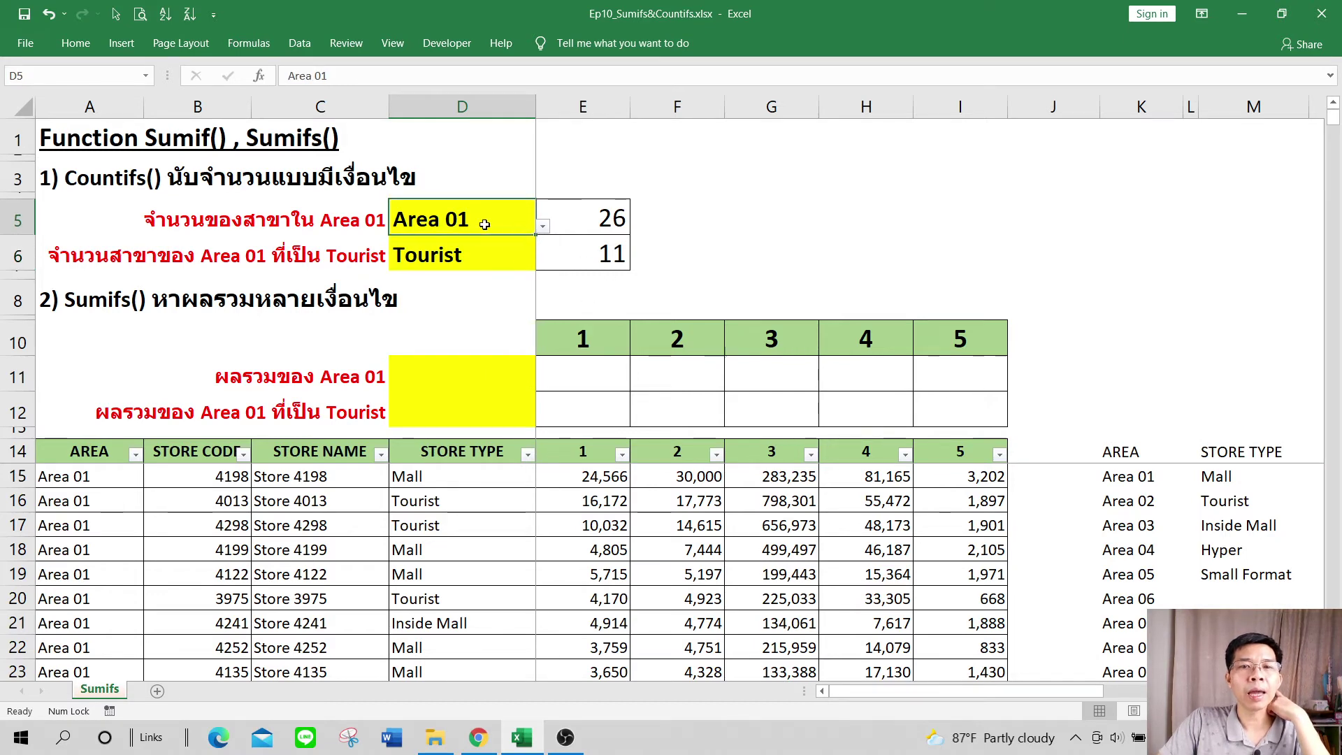
click(571, 231)
click(476, 254)
- Fix the area digit in E6's COUNTIFS criterion so it counts Area 01 Tourist stores, giving 5
click(589, 257)
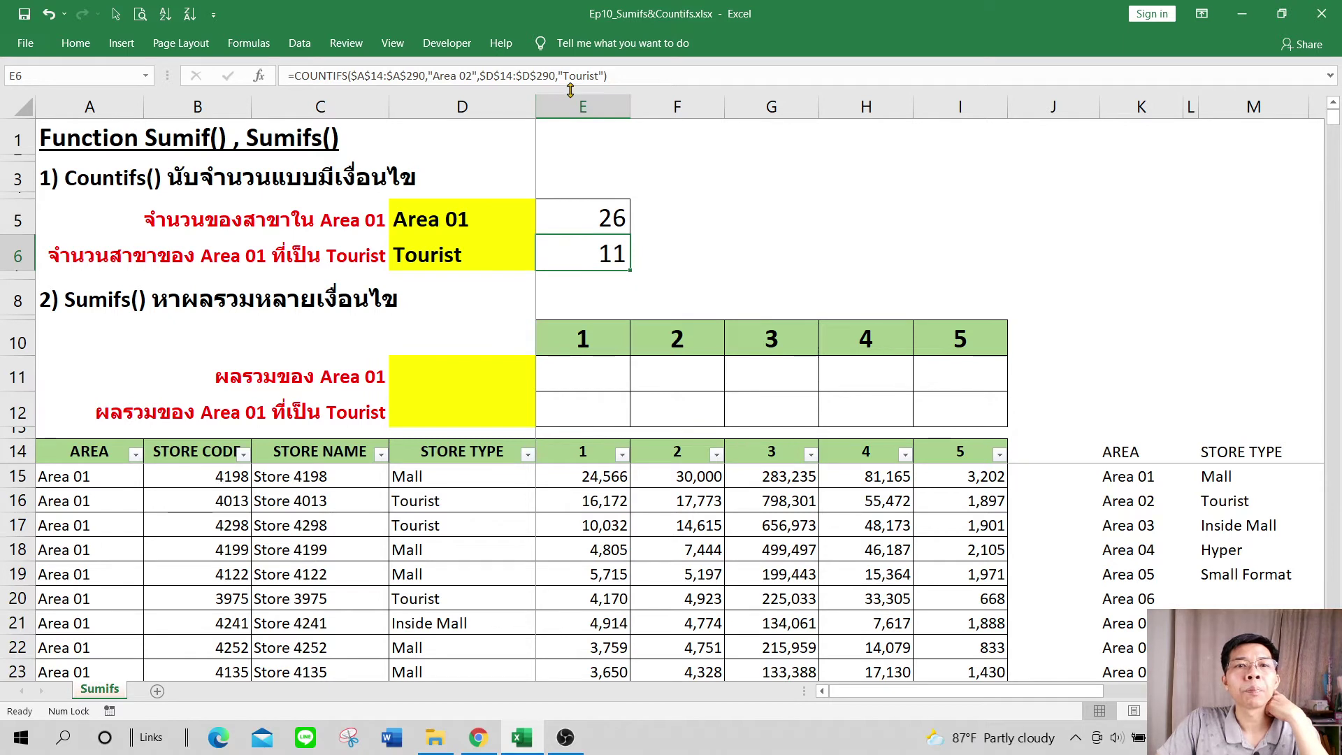
click(470, 79)
key(BackSpace)
text(2)
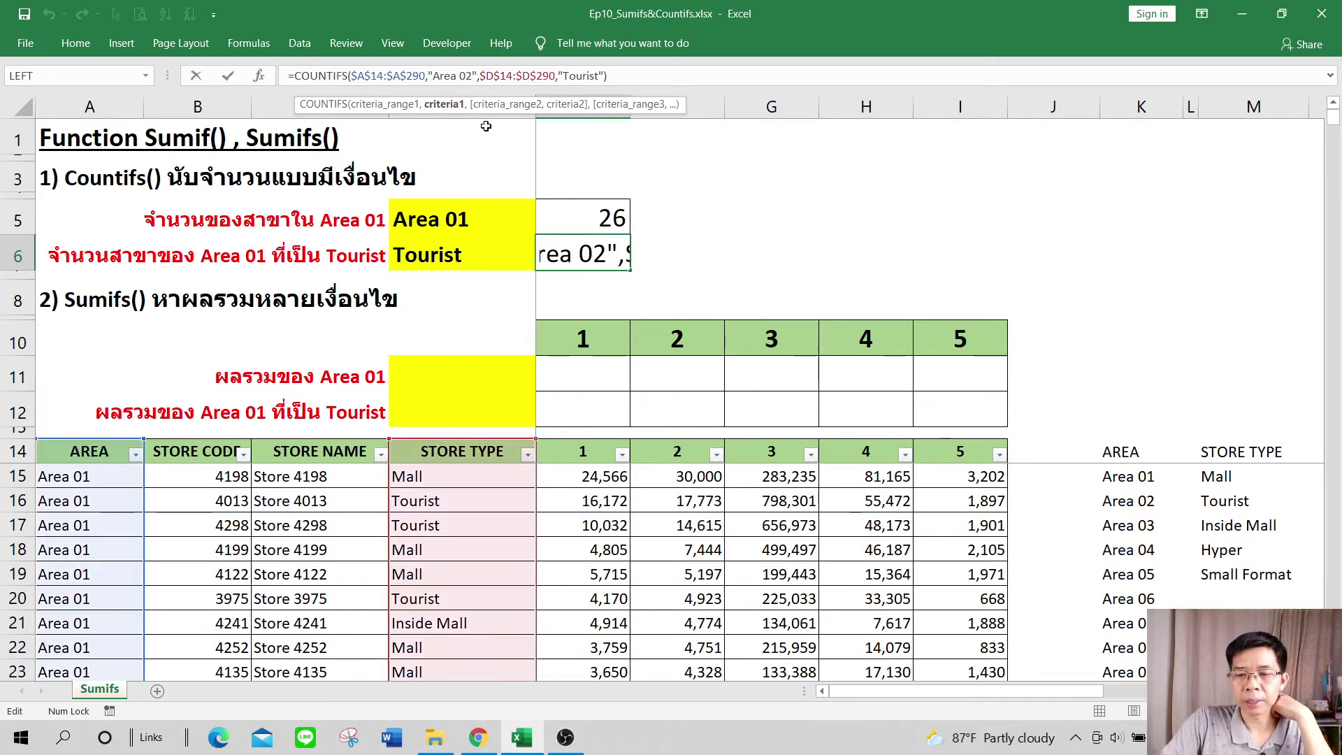
text(1)
key(Return)
click(561, 264)
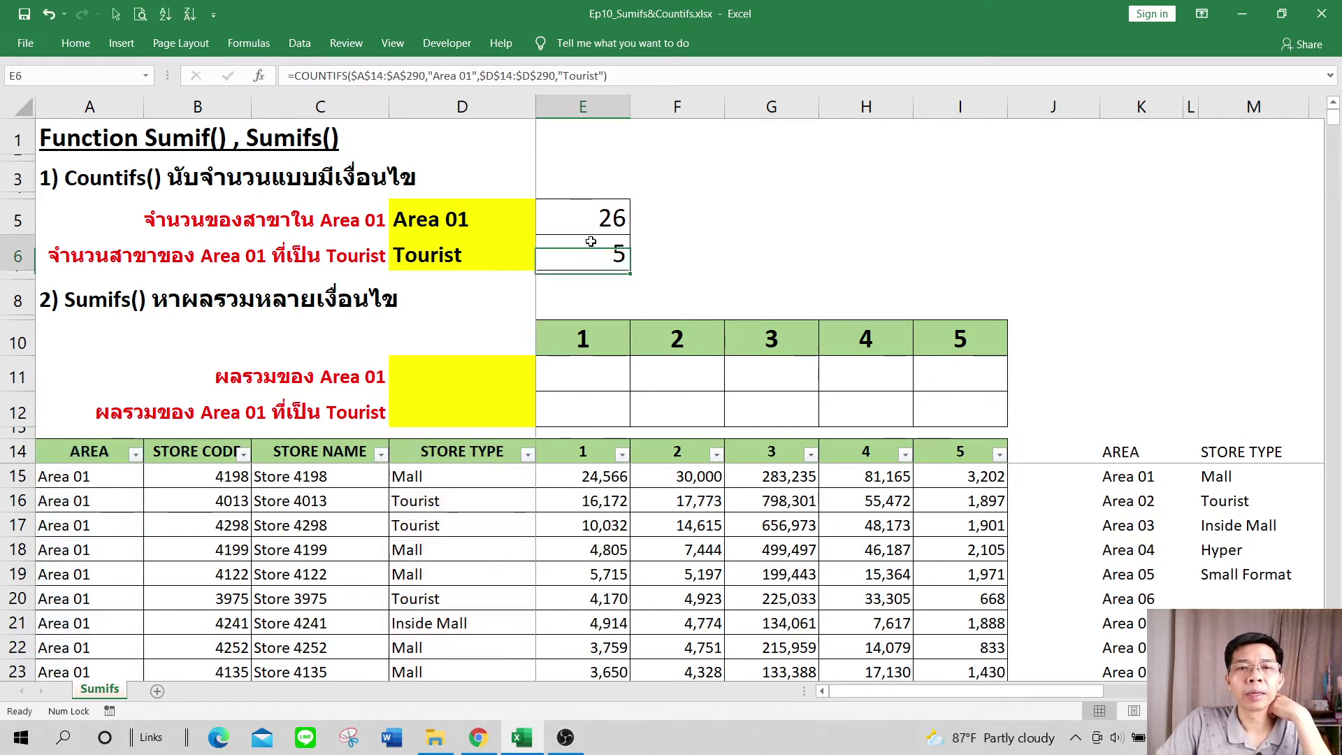
key(Left)
click(589, 262)
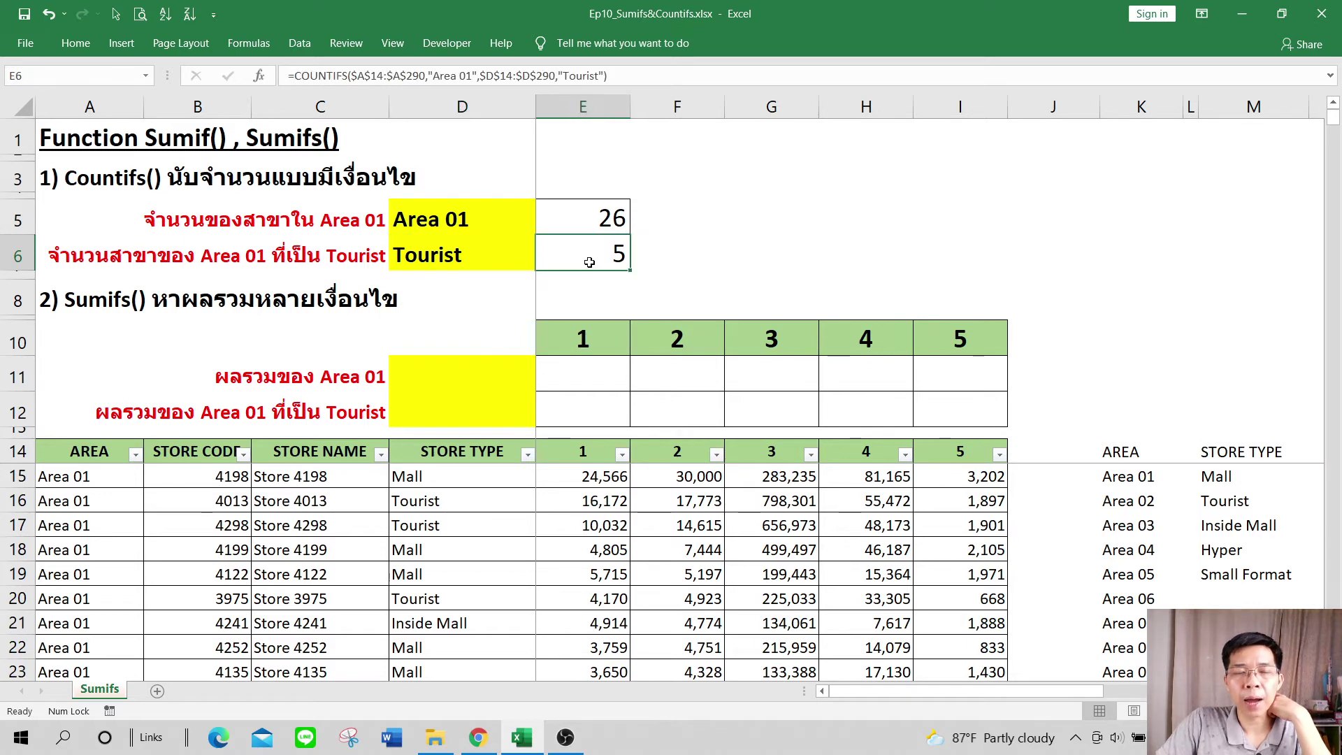
- Right-align the input values in D5:D6
drag(465, 220, 480, 251)
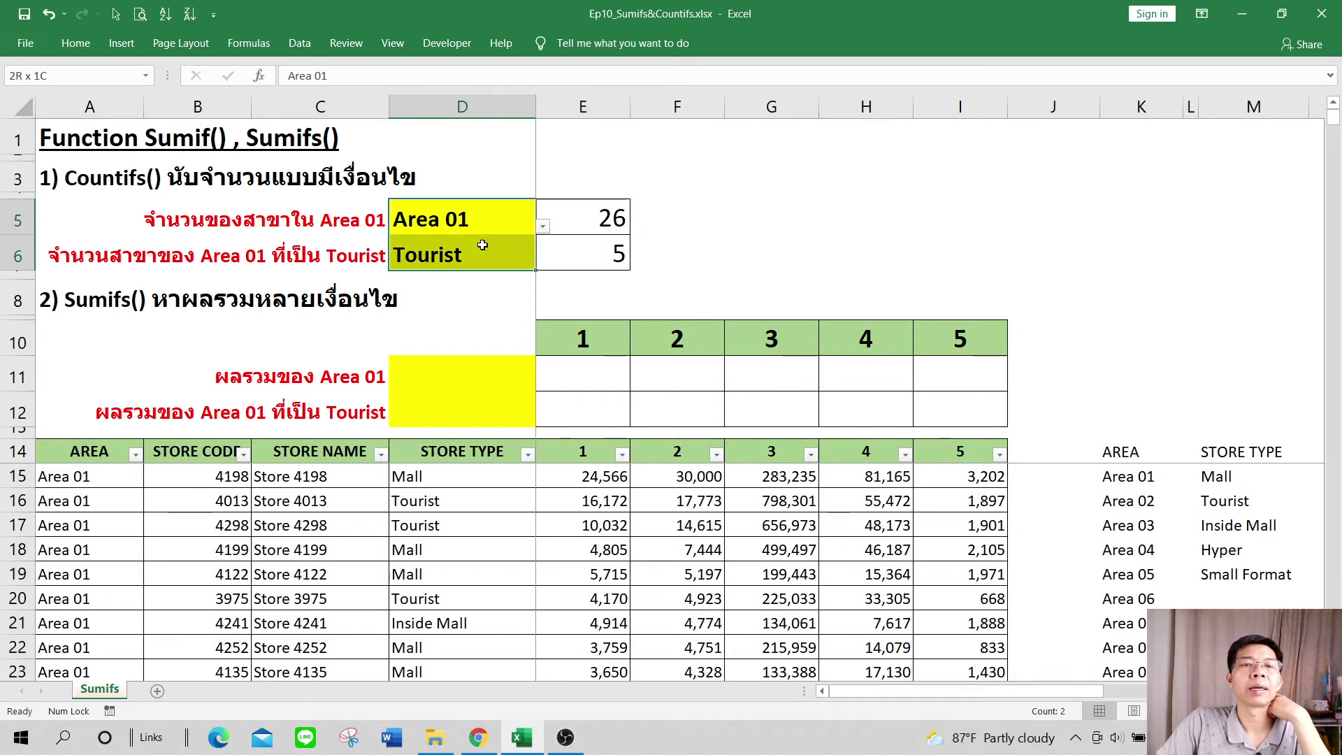
click(89, 54)
click(403, 103)
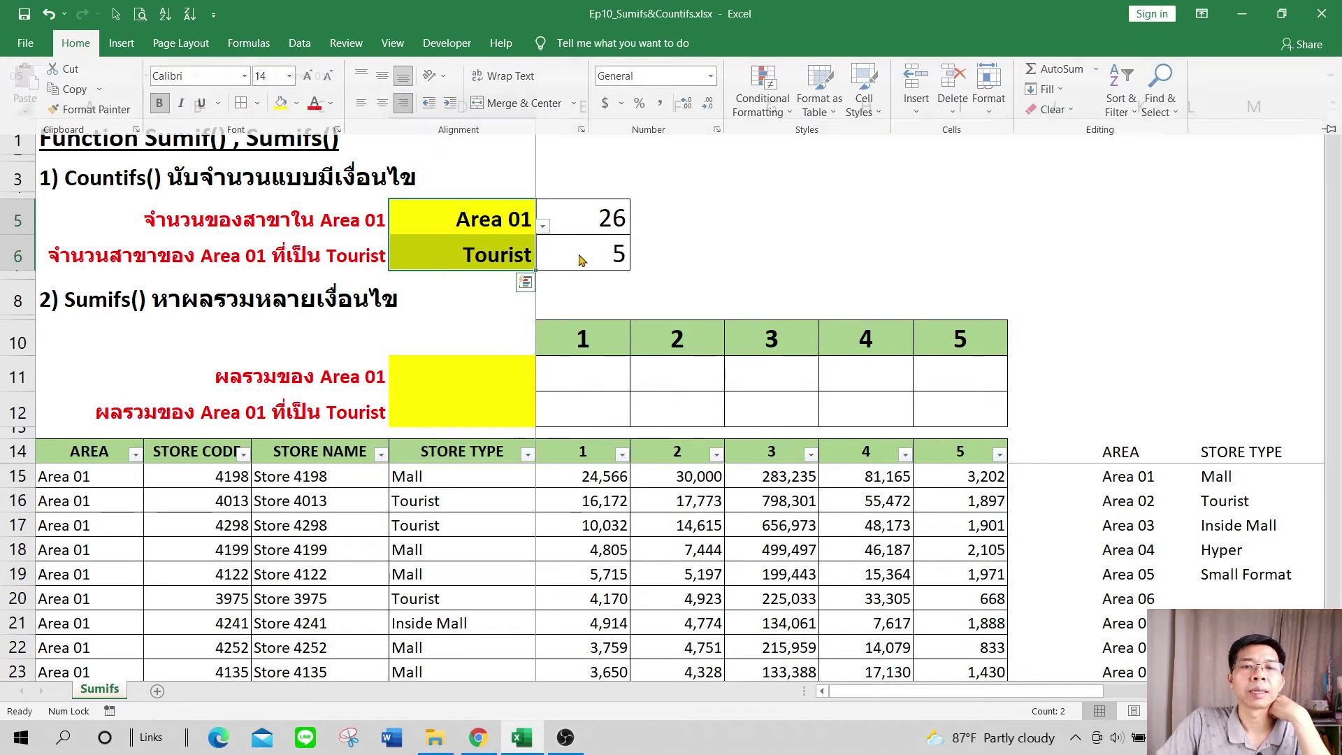
click(580, 259)
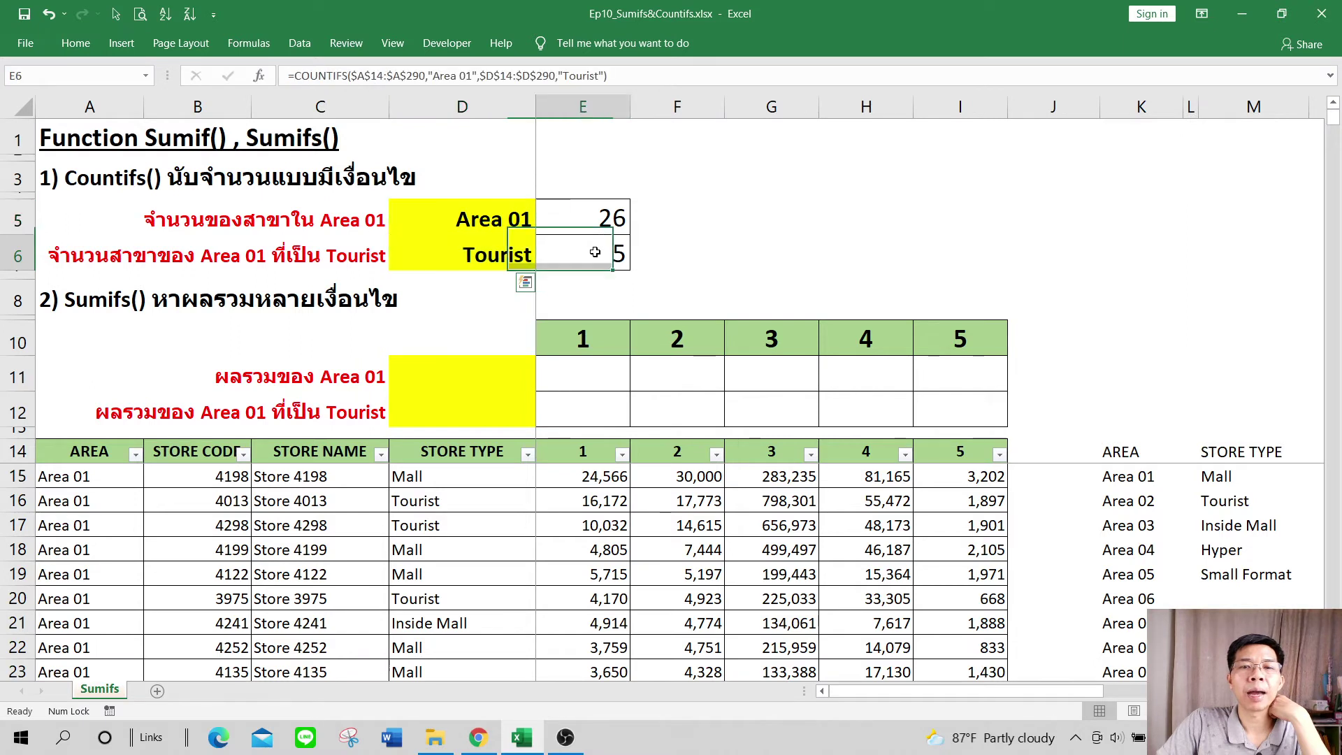
- Rewrite E6 as =COUNTIFS($A$14:$A$290,D5,$D$14:$D$290,D6), replacing the fixed criteria
click(475, 78)
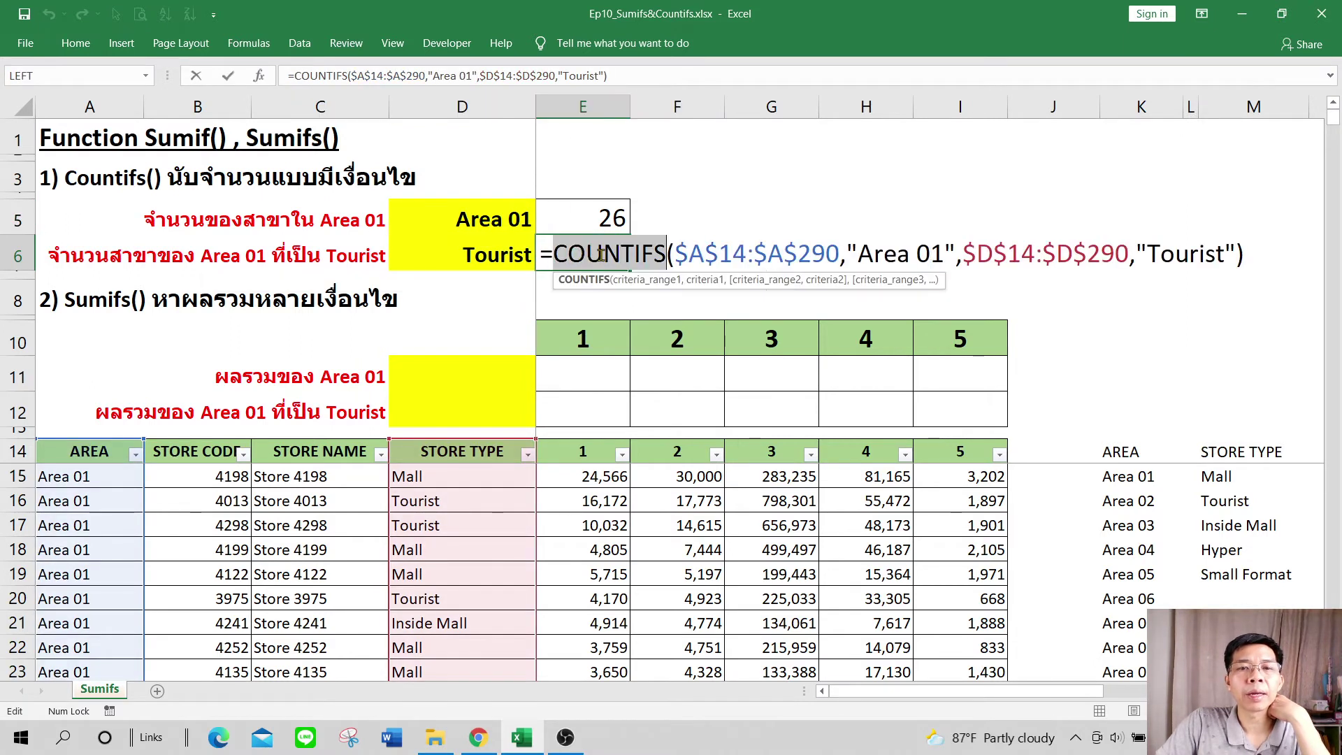
click(955, 253)
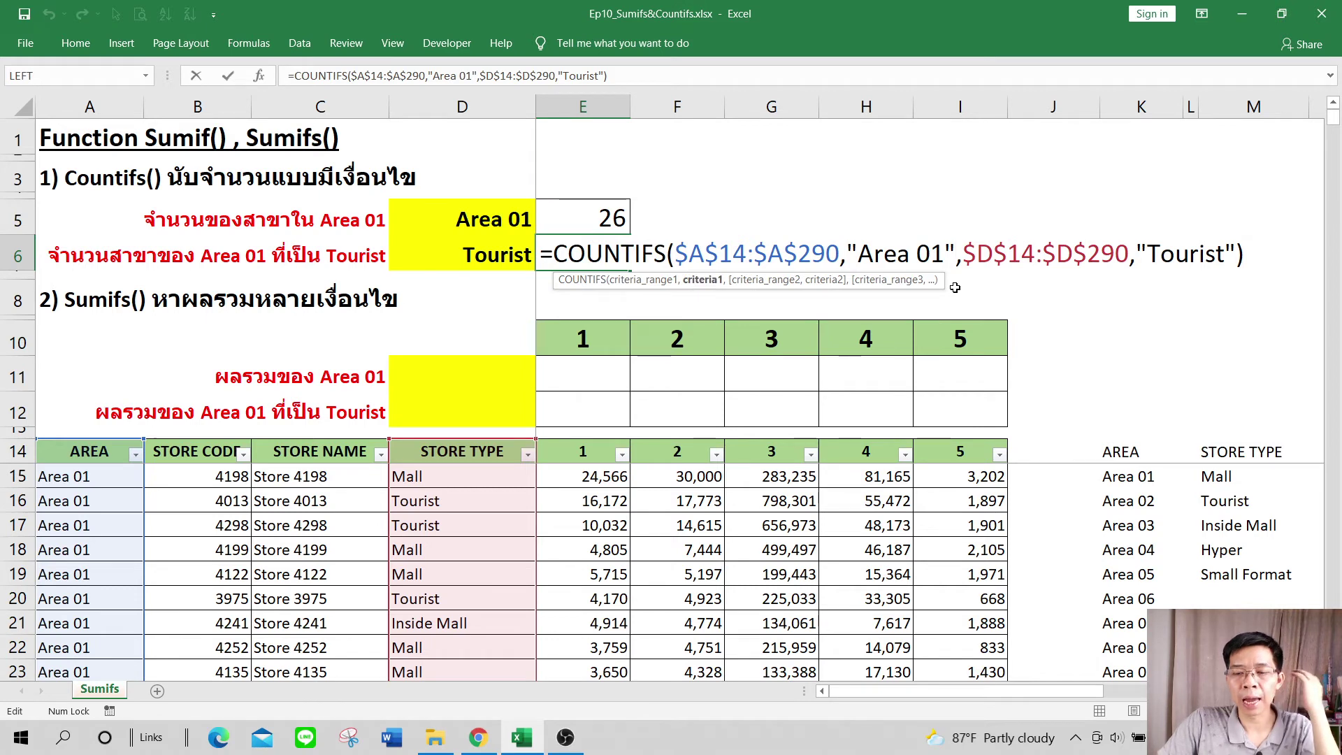
key(BackSpace)
key(BackSpace)
key(BackSpace)
key(BackSpace)
key(BackSpace)
key(BackSpace)
key(BackSpace)
key(BackSpace)
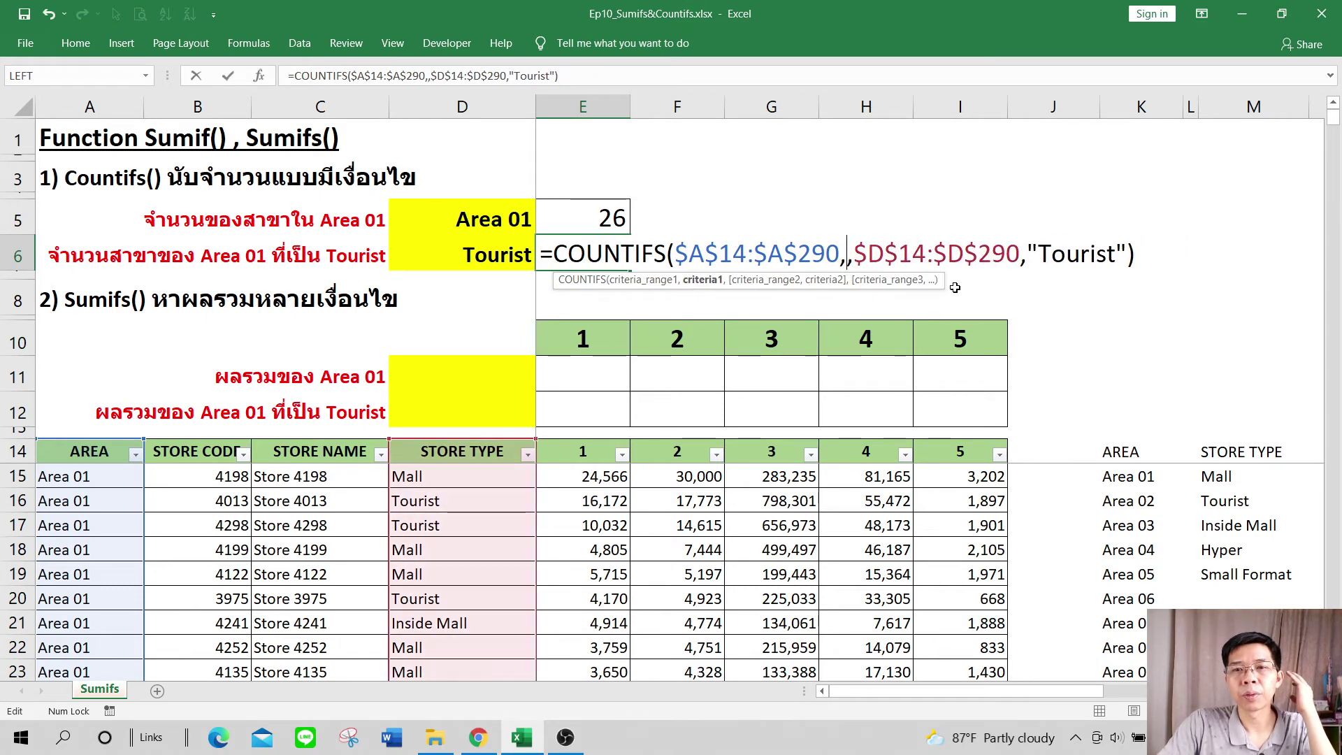
click(506, 260)
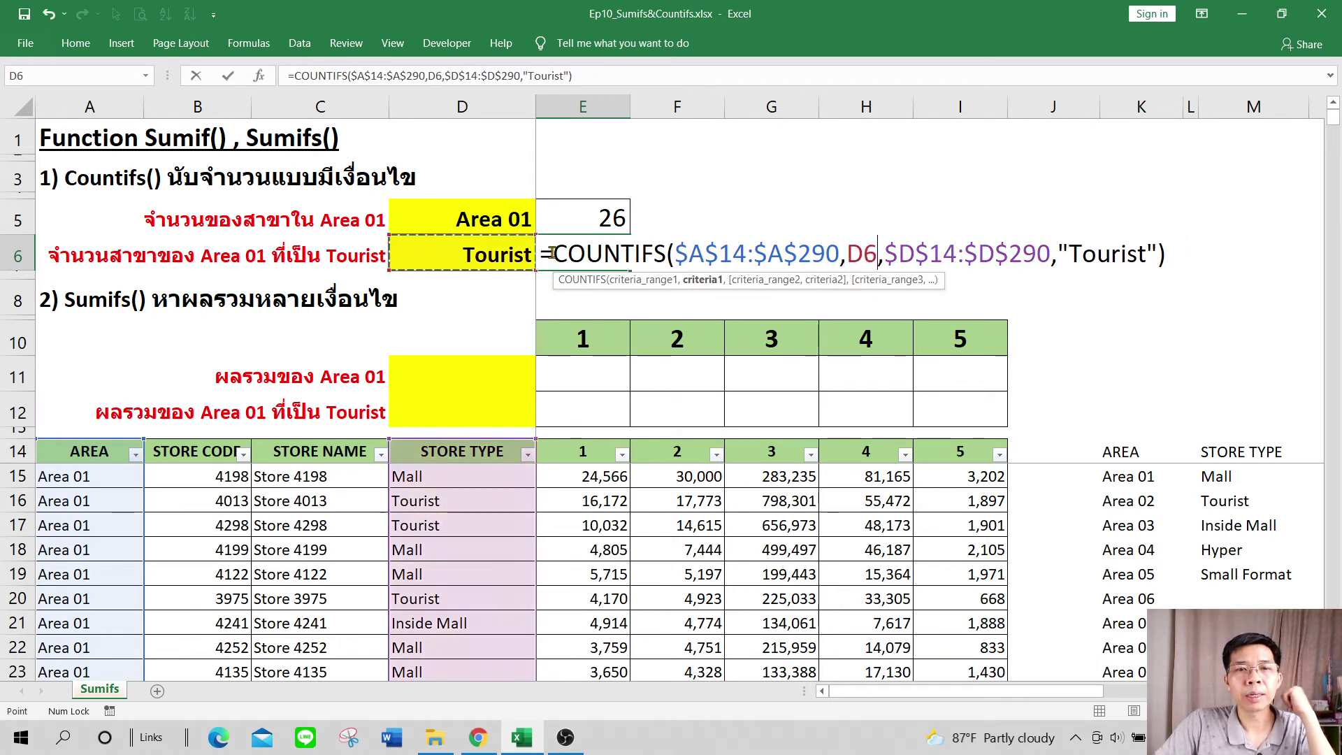
click(508, 221)
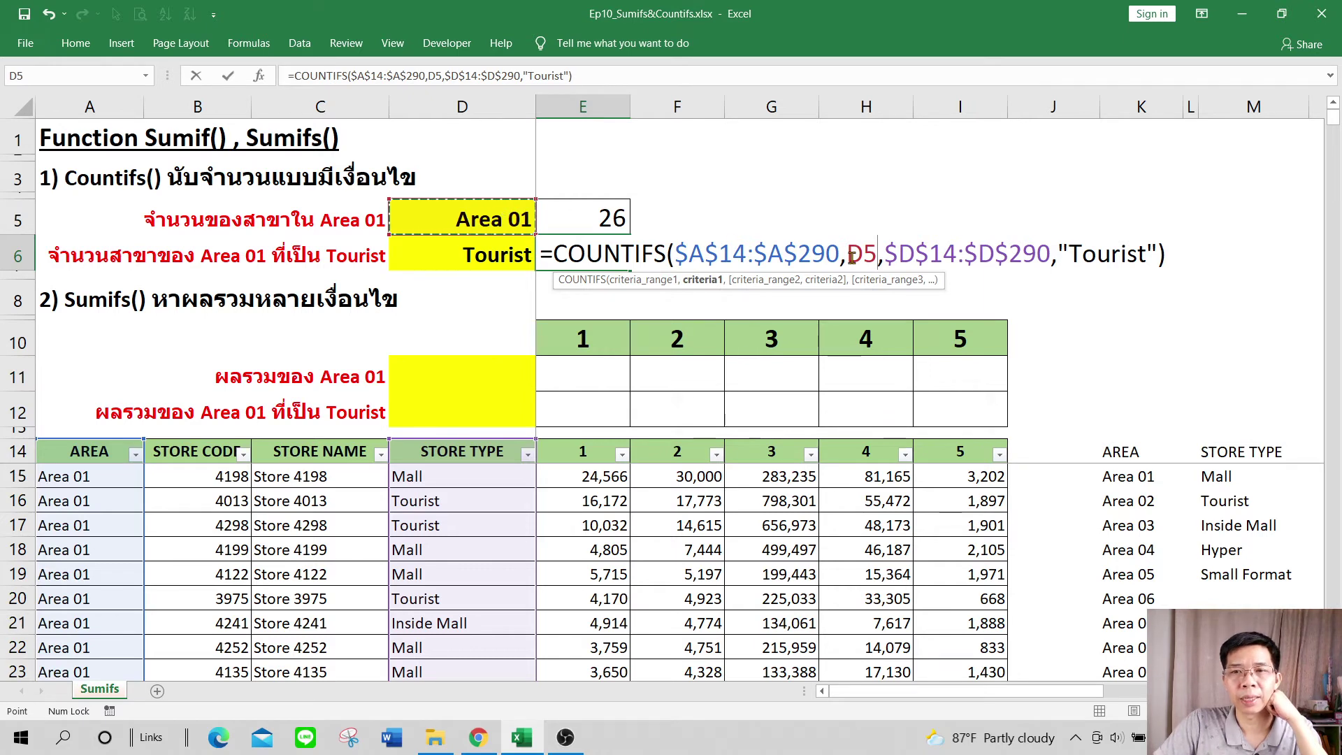
click(1153, 252)
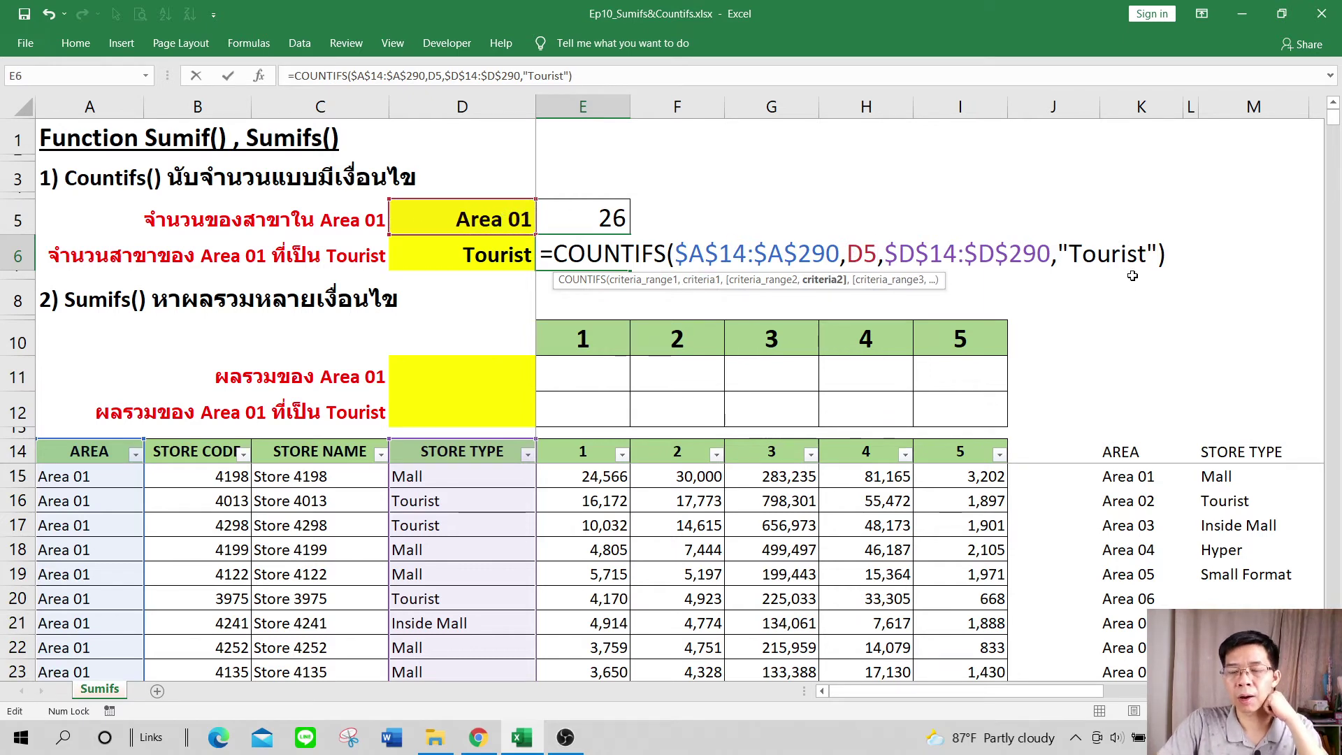
key(BackSpace)
key(BackSpace)
key(BackSpace)
key(BackSpace)
key(BackSpace)
key(BackSpace)
key(BackSpace)
key(BackSpace)
key(BackSpace)
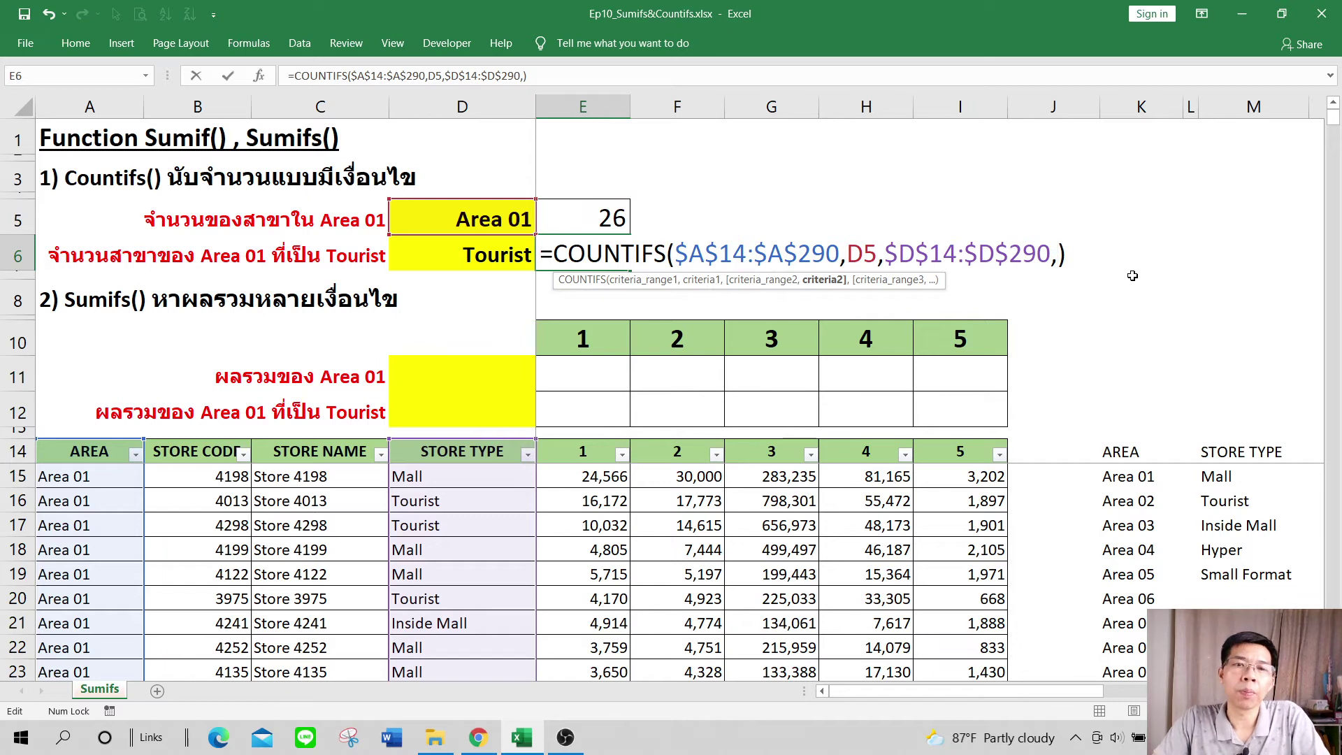
click(503, 255)
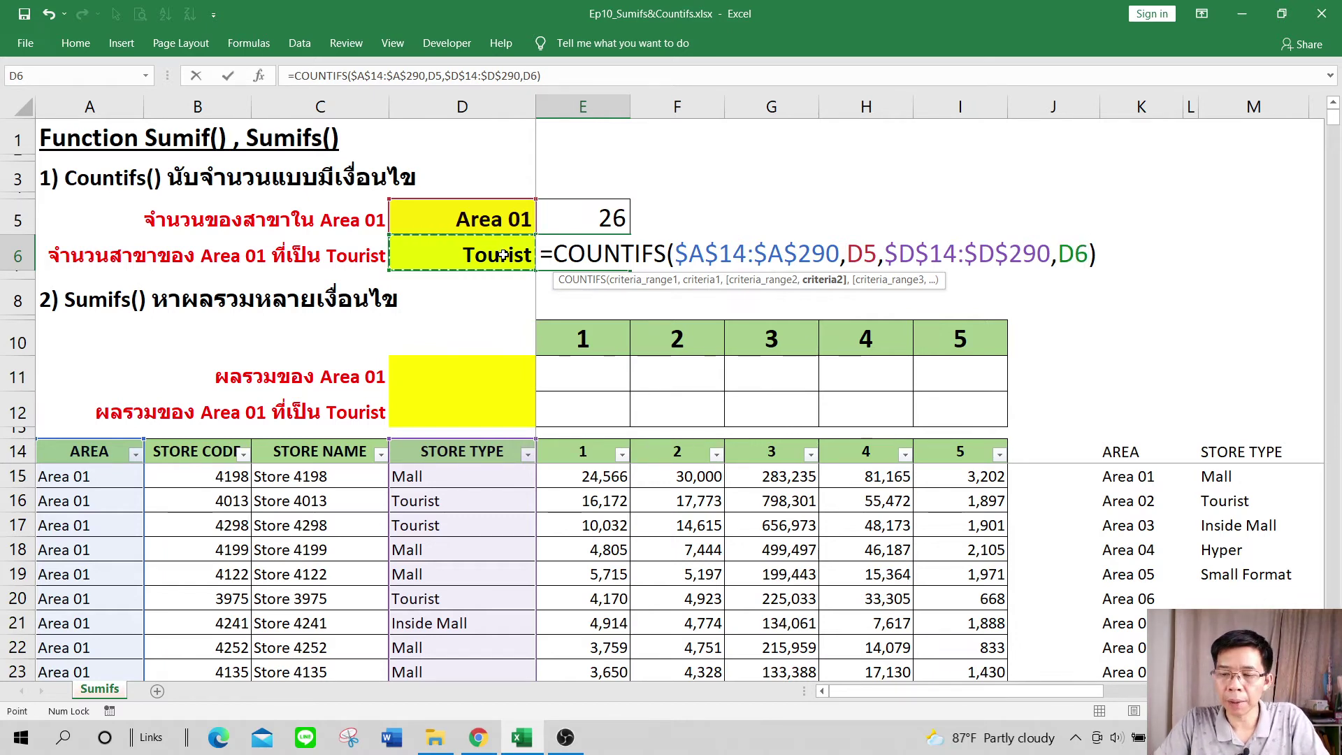
key(Return)
click(598, 253)
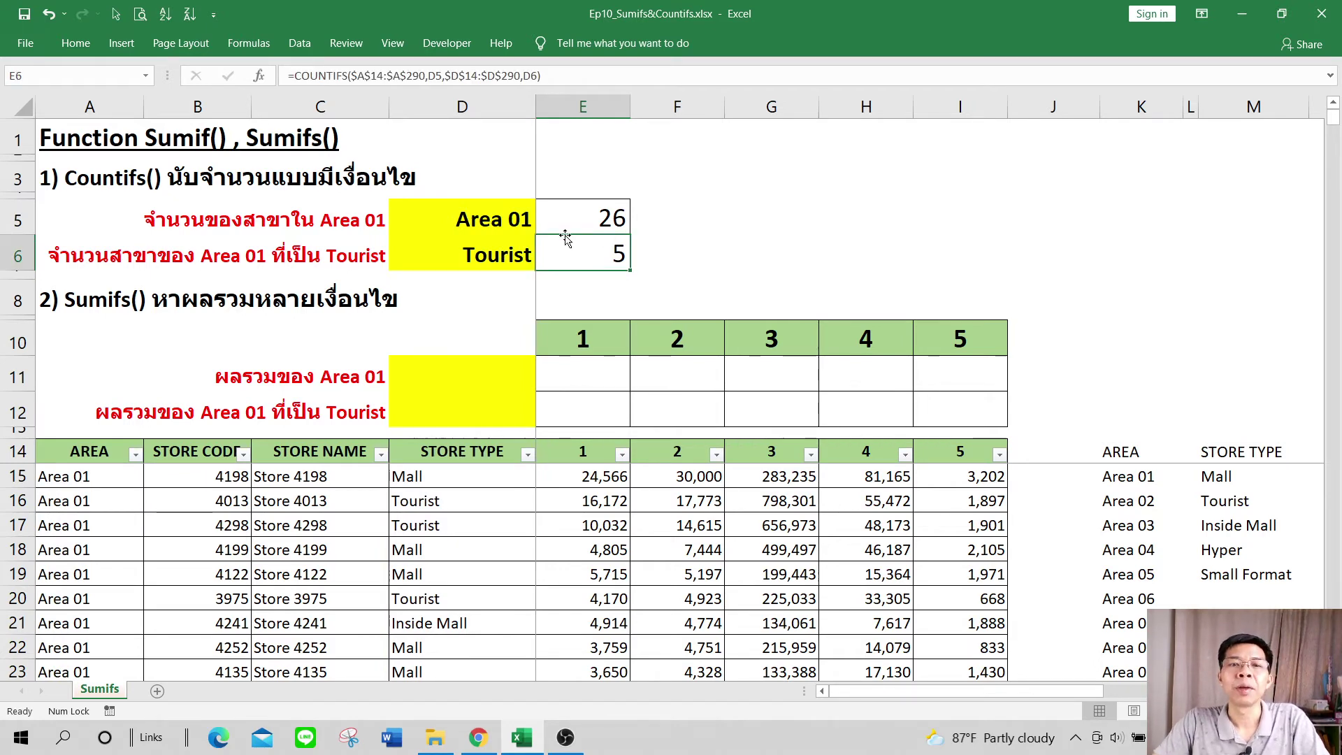
- Pick Area 02 in D5 and review the updated formulas in E5 and E6
click(512, 225)
click(542, 228)
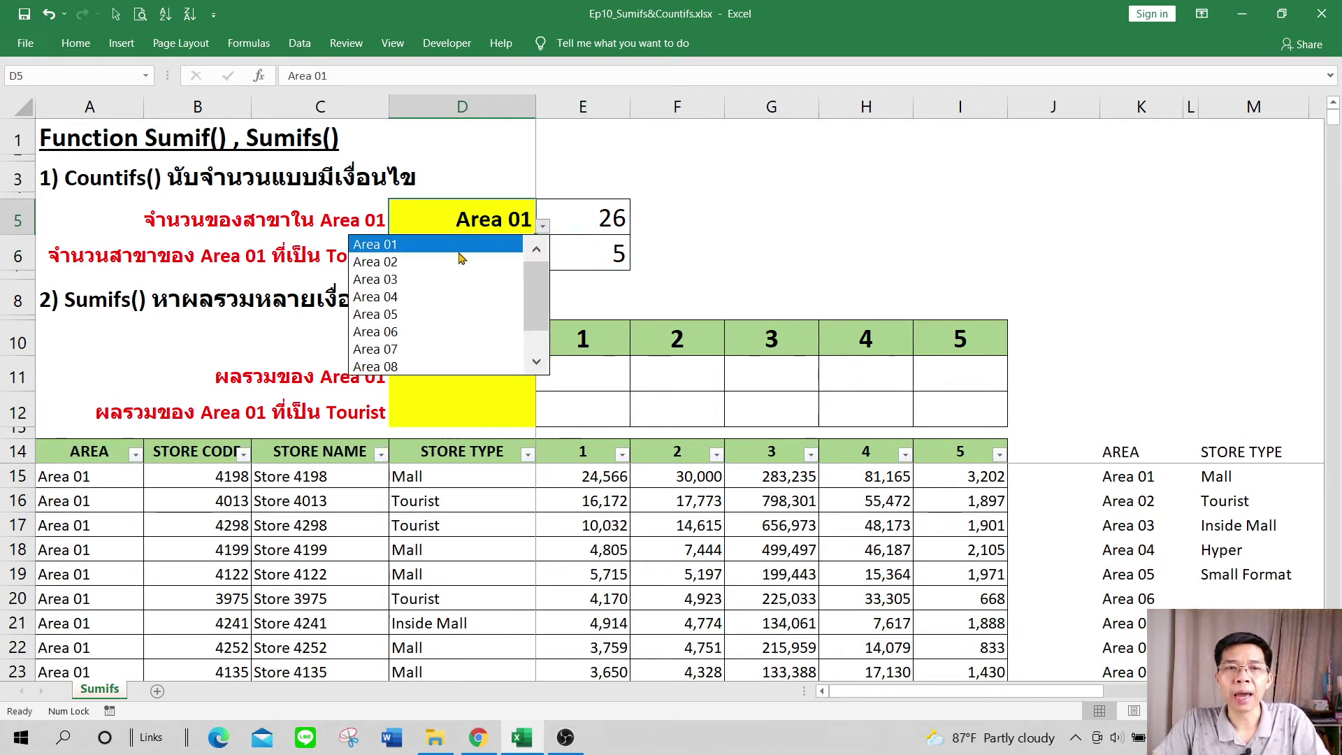
click(419, 262)
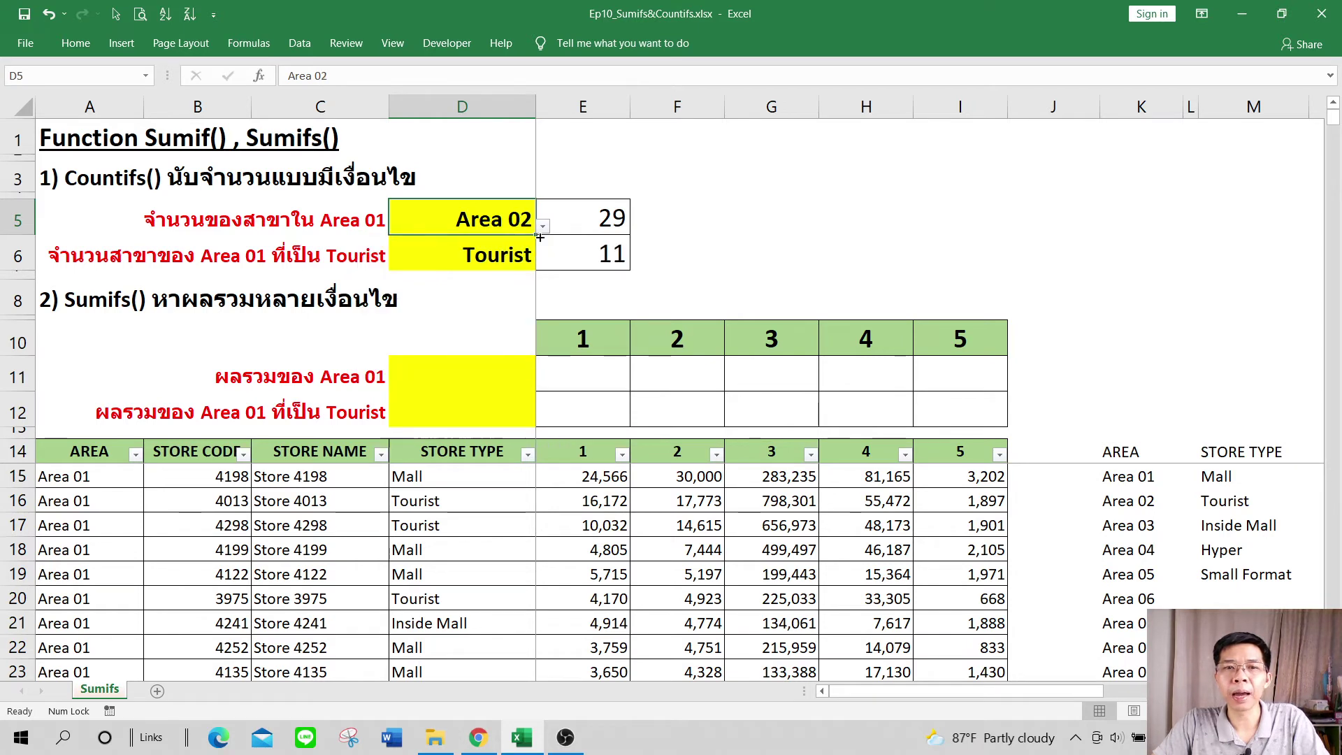
click(596, 222)
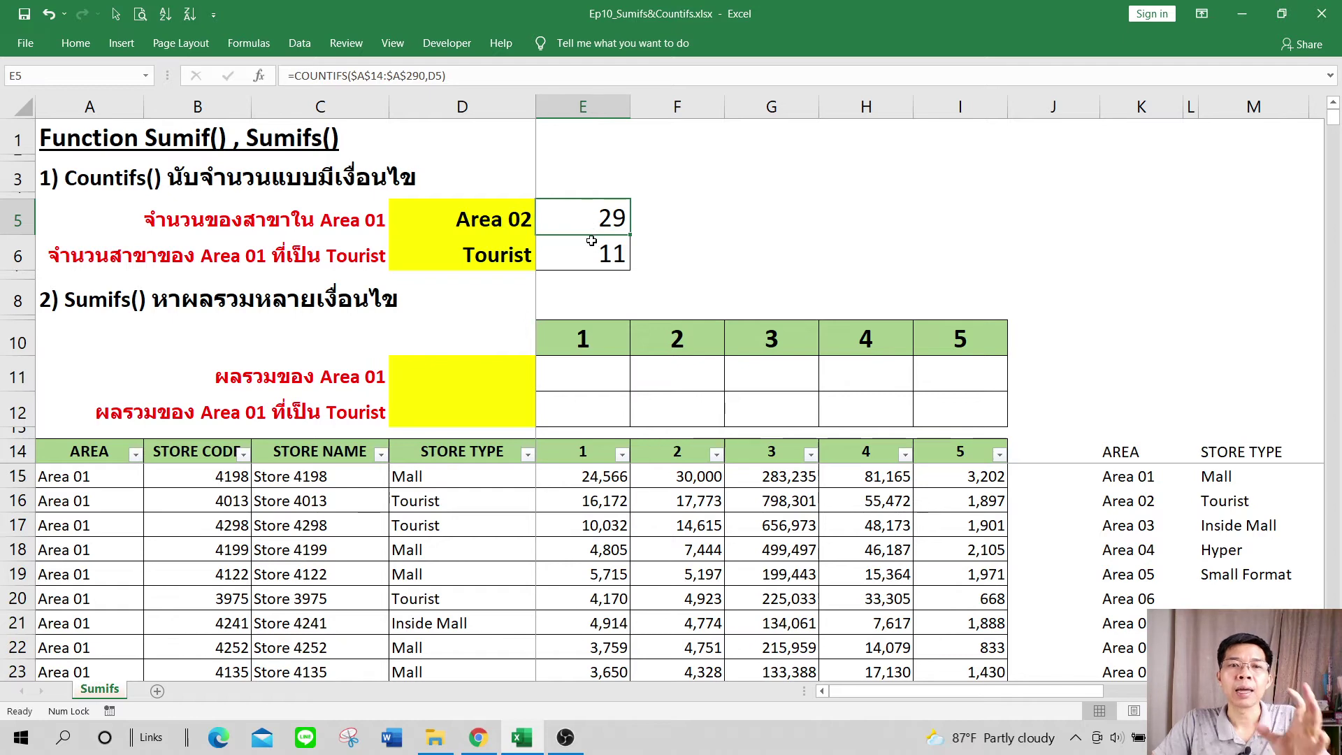
click(596, 255)
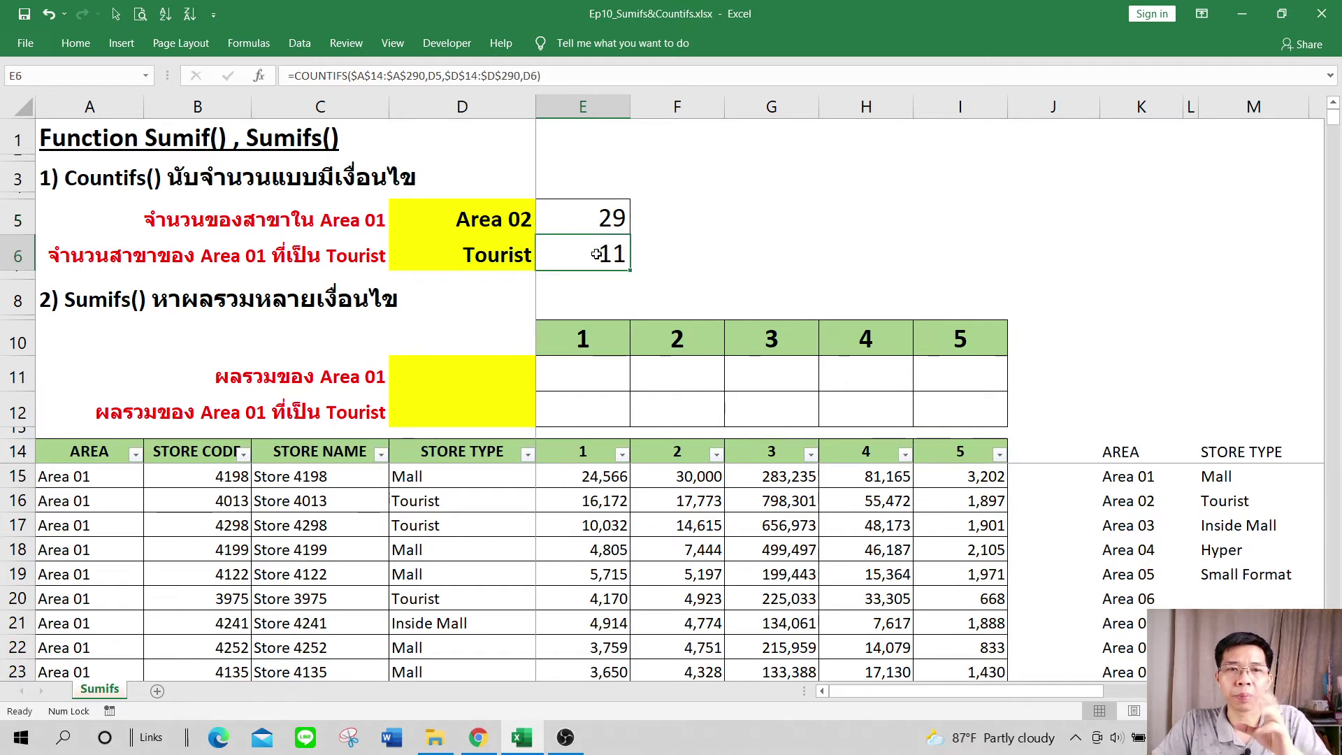
click(730, 262)
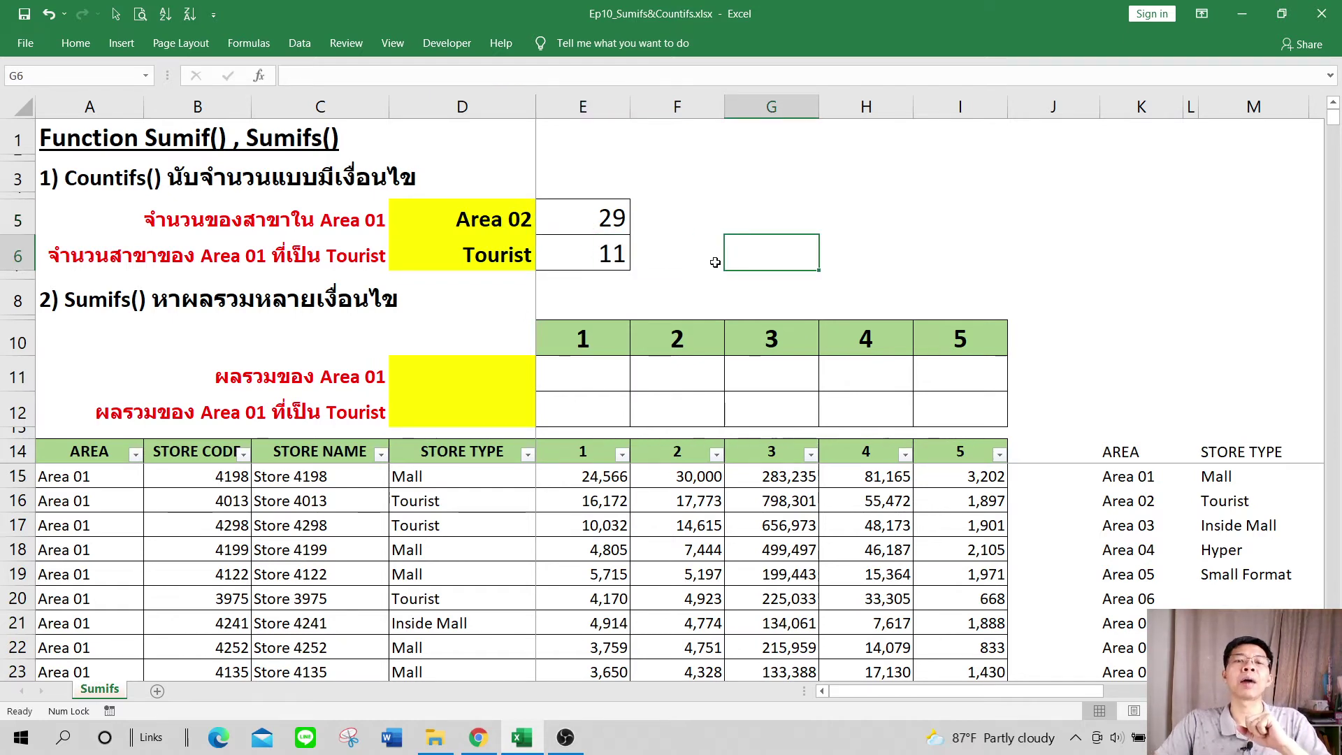
double_click(590, 258)
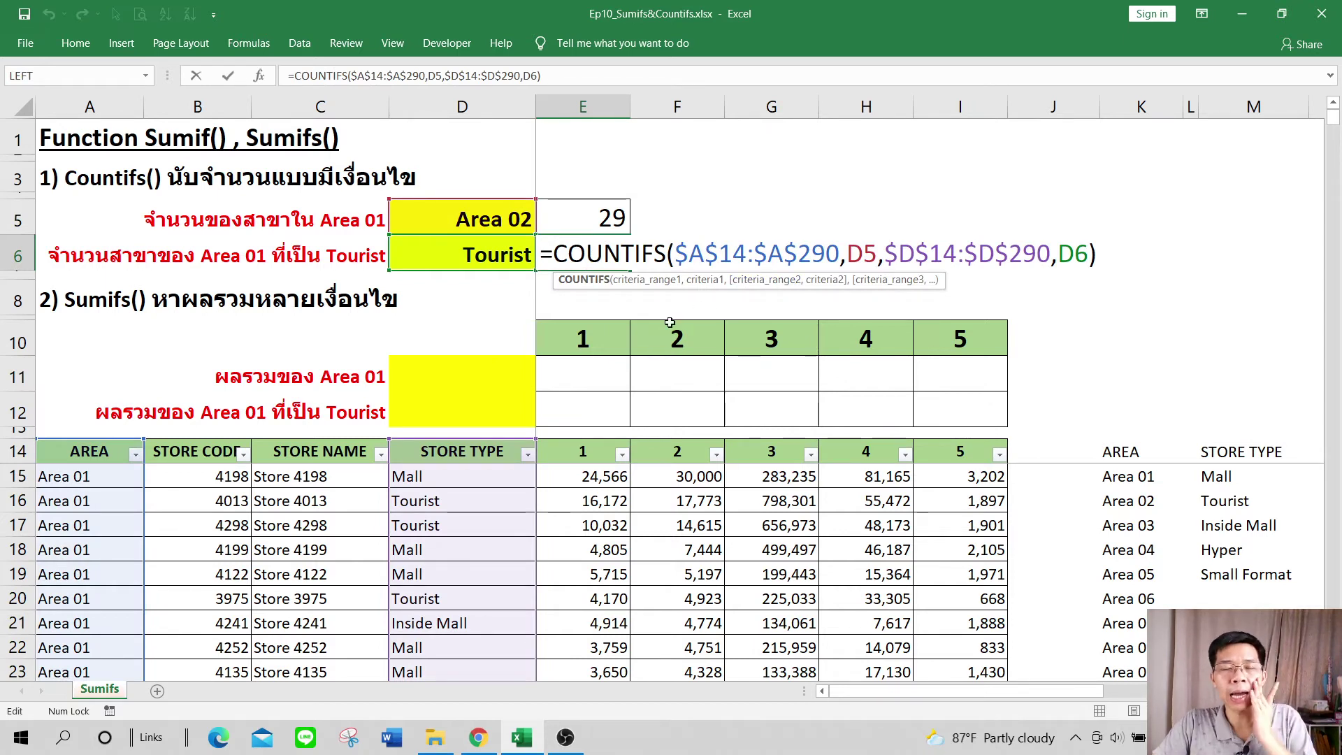
drag(675, 253, 839, 252)
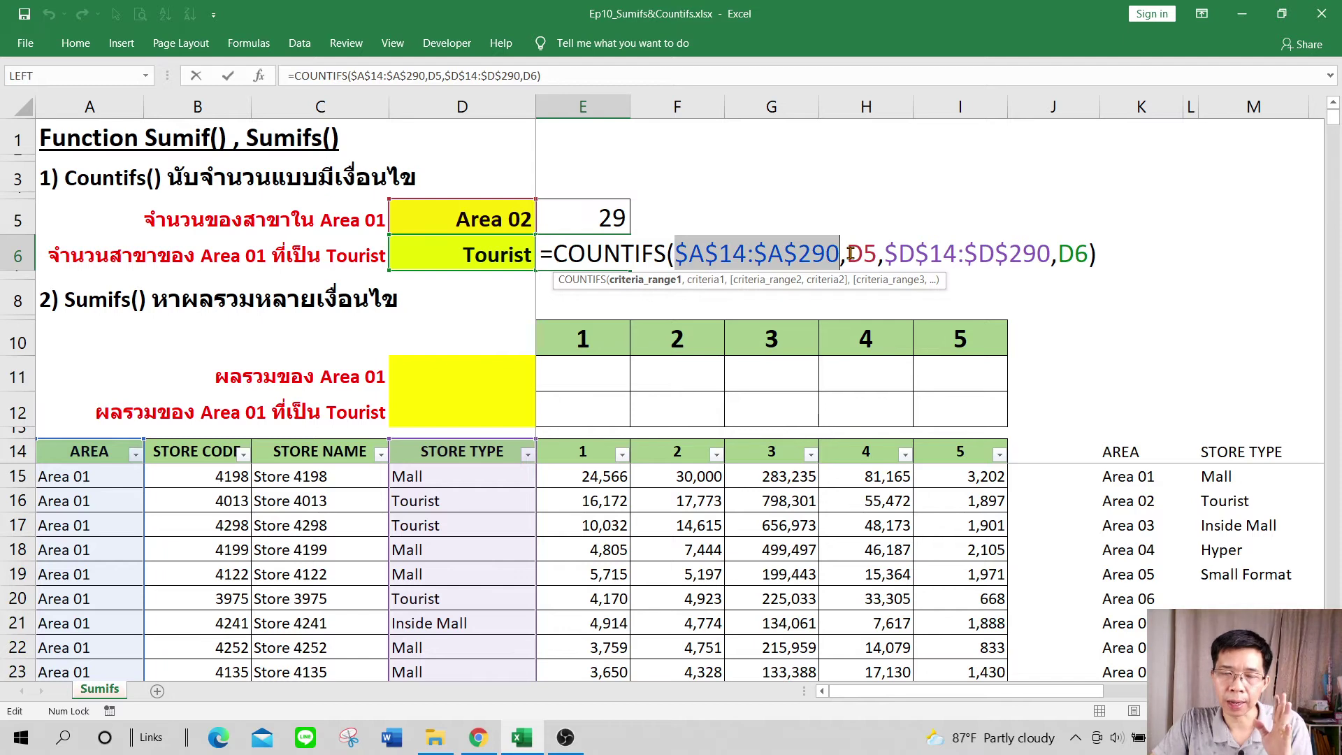
click(885, 254)
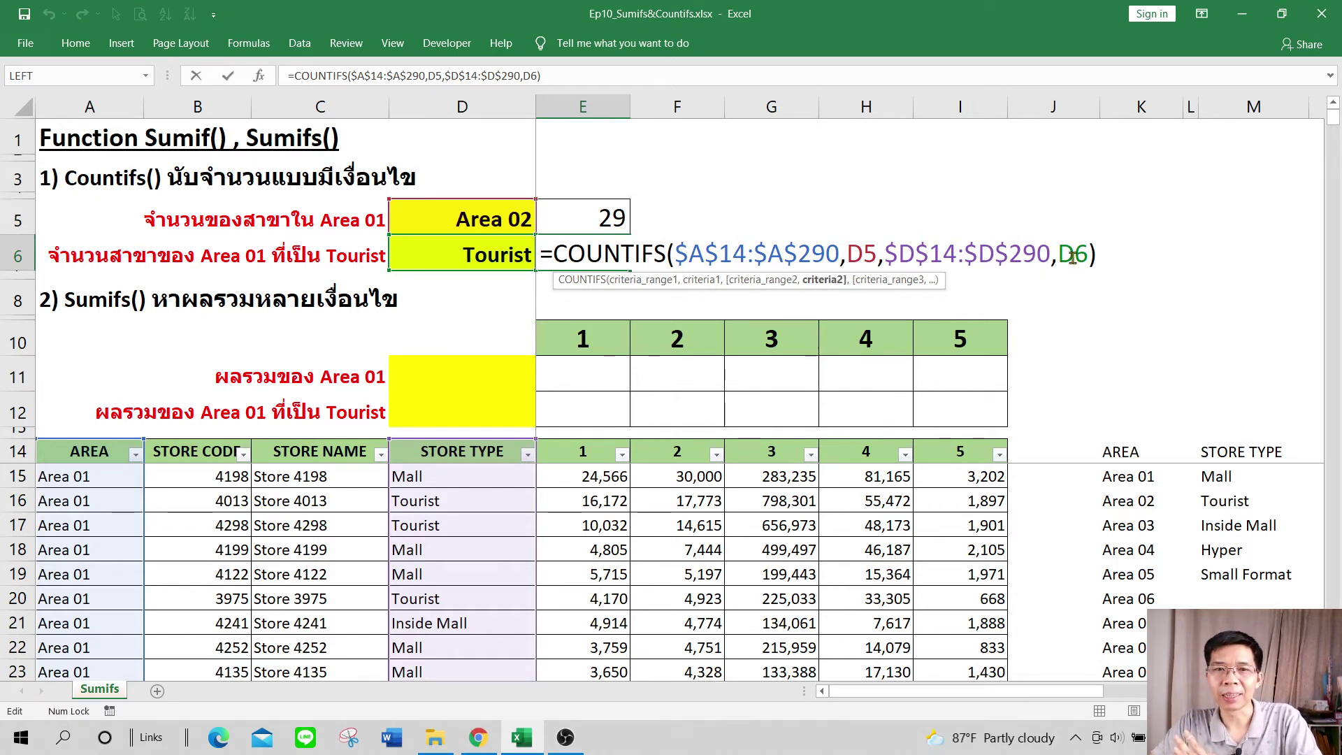
key(Escape)
key(Return)
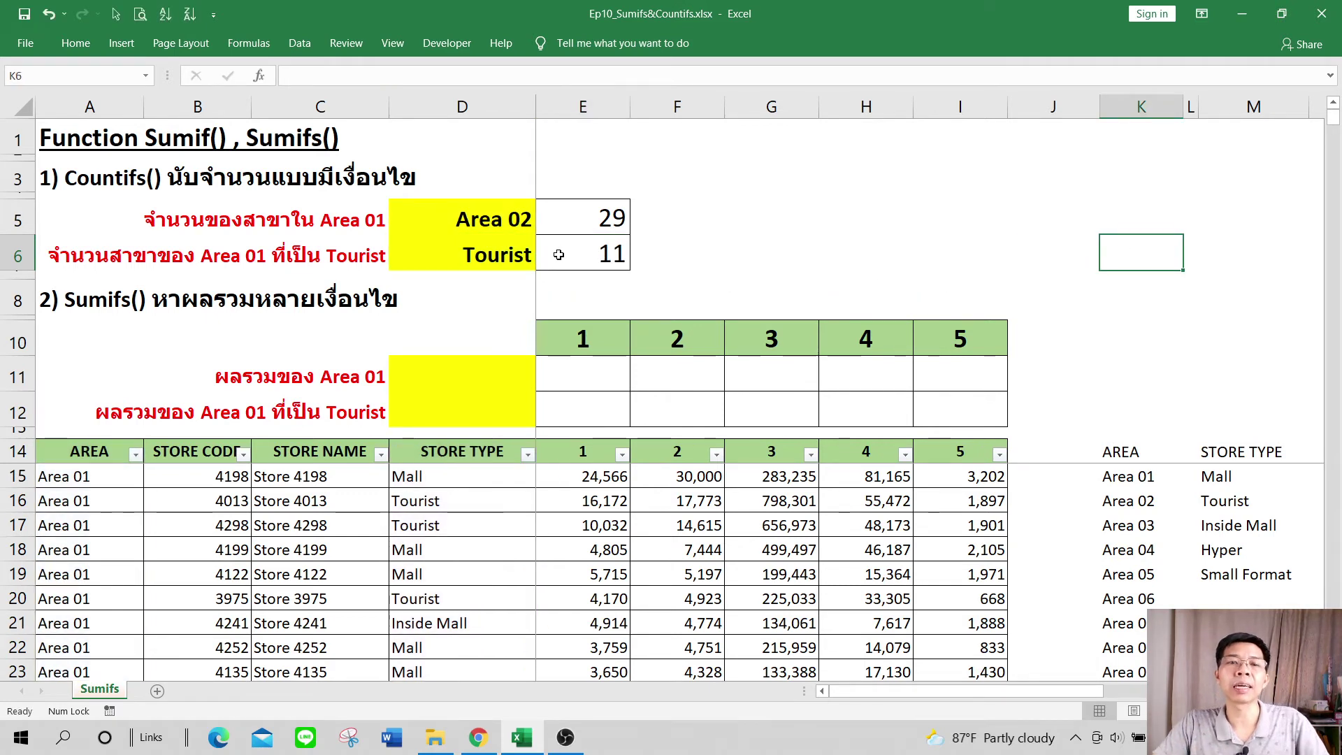
- Choose Area 01 from the D5 dropdown so E5 shows 26 and E6 shows 5
click(557, 253)
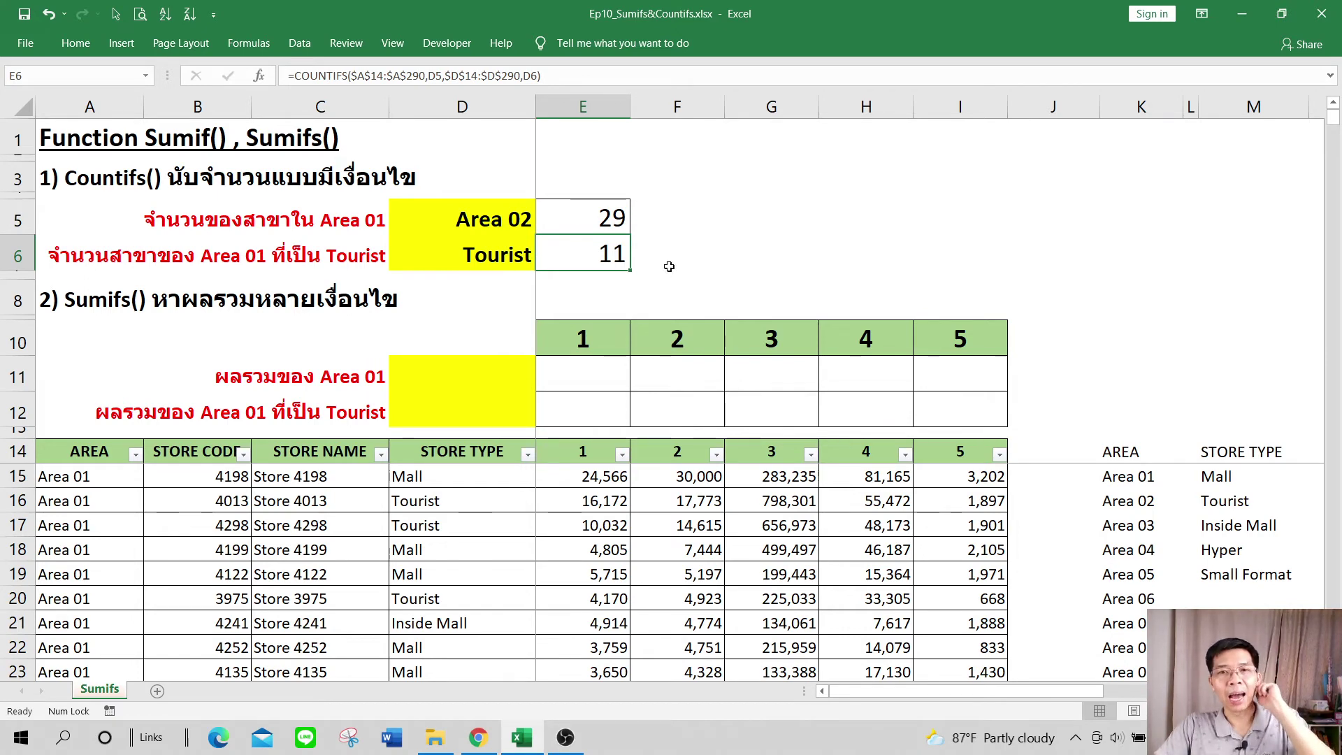
click(707, 283)
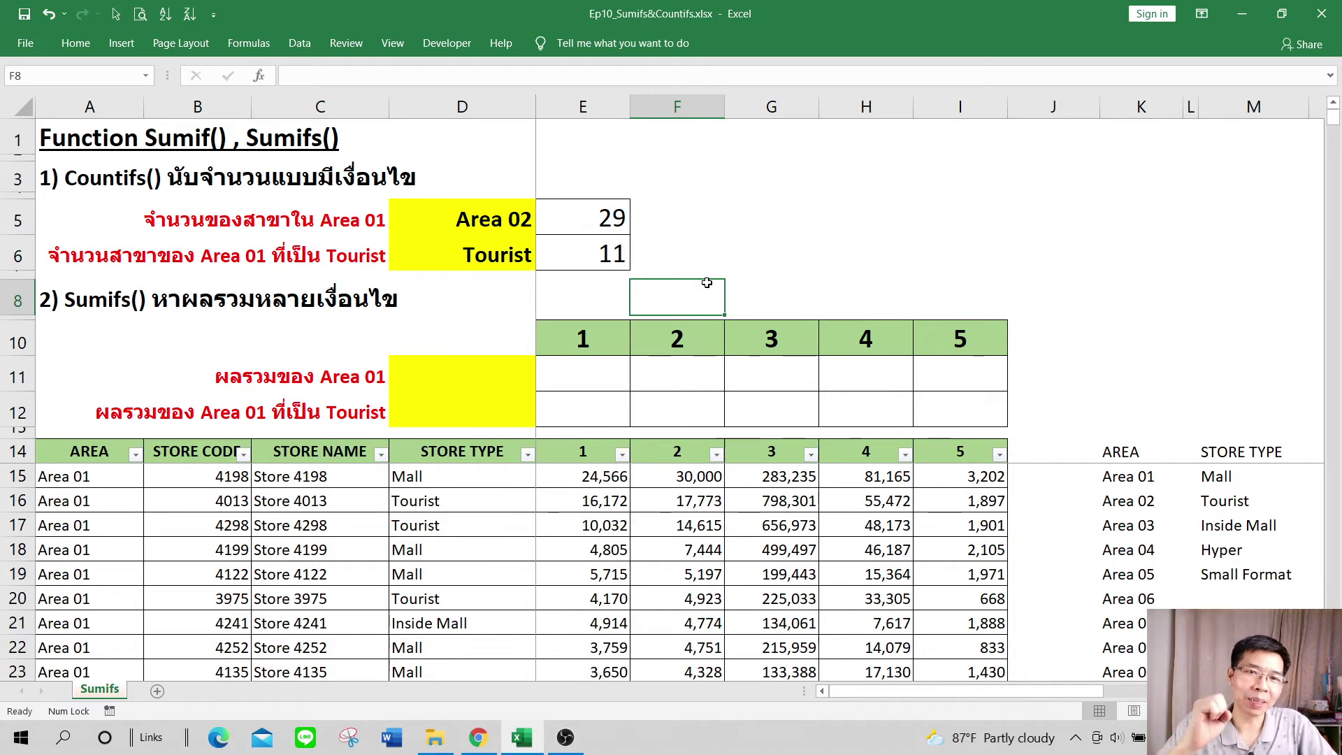
click(502, 213)
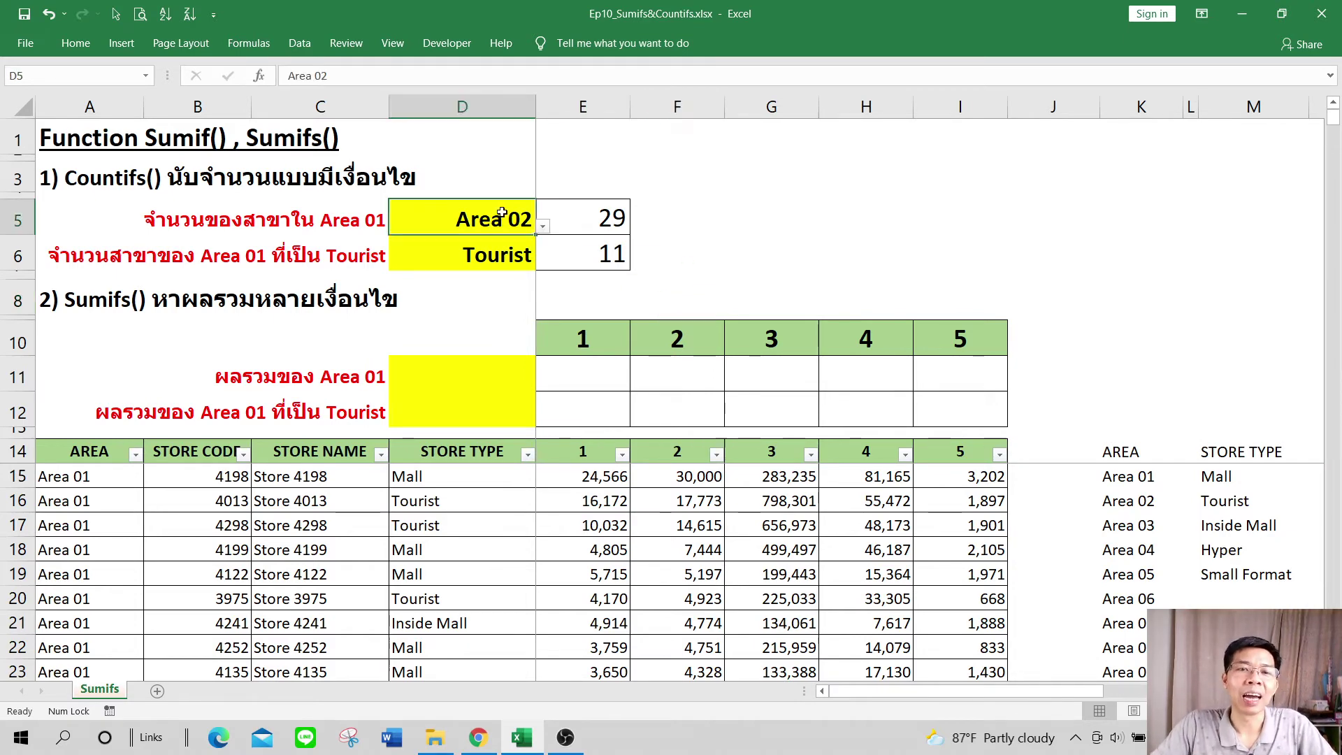
click(543, 227)
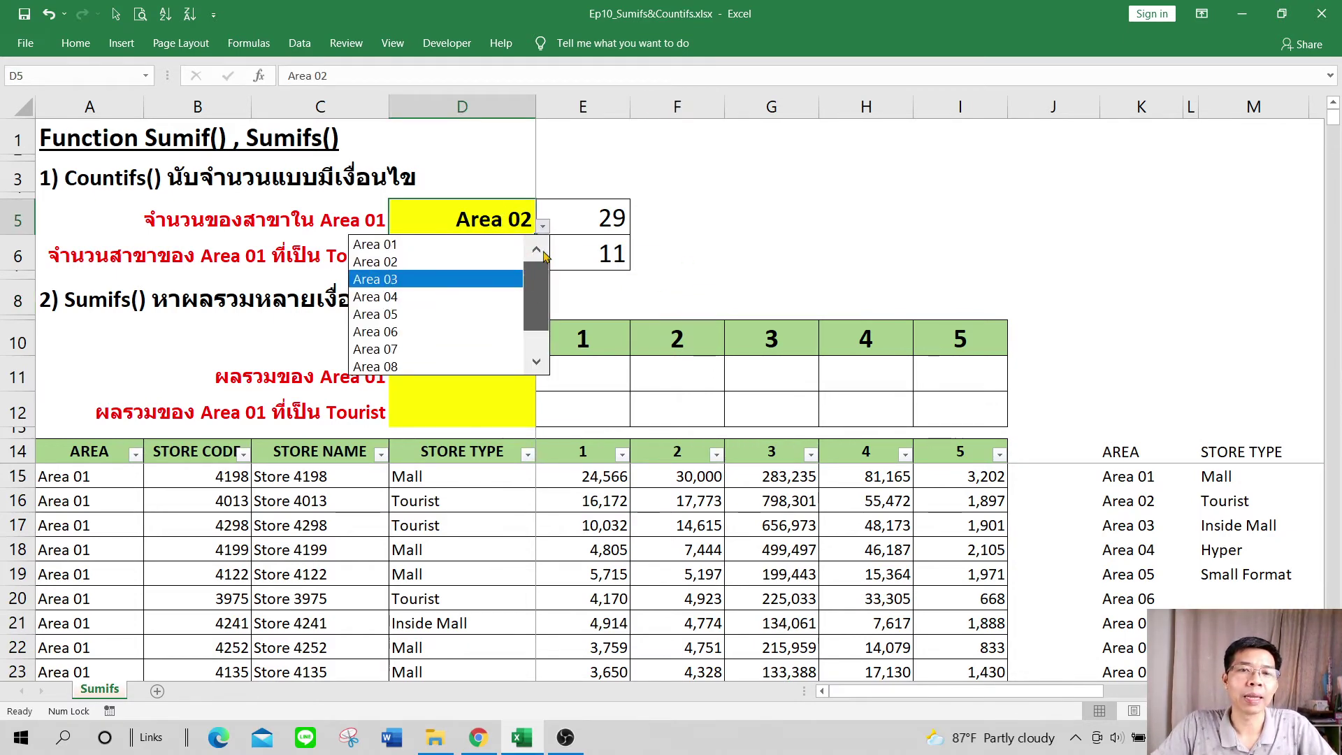
click(497, 246)
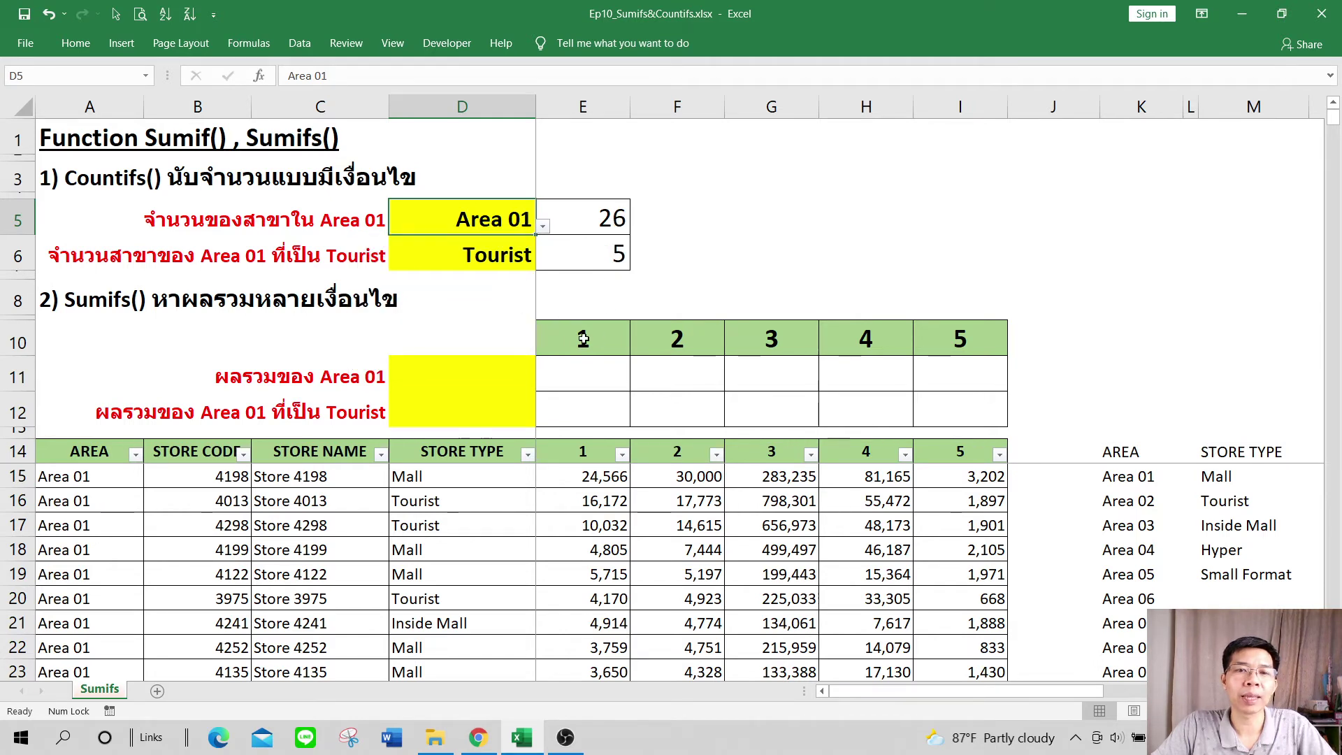
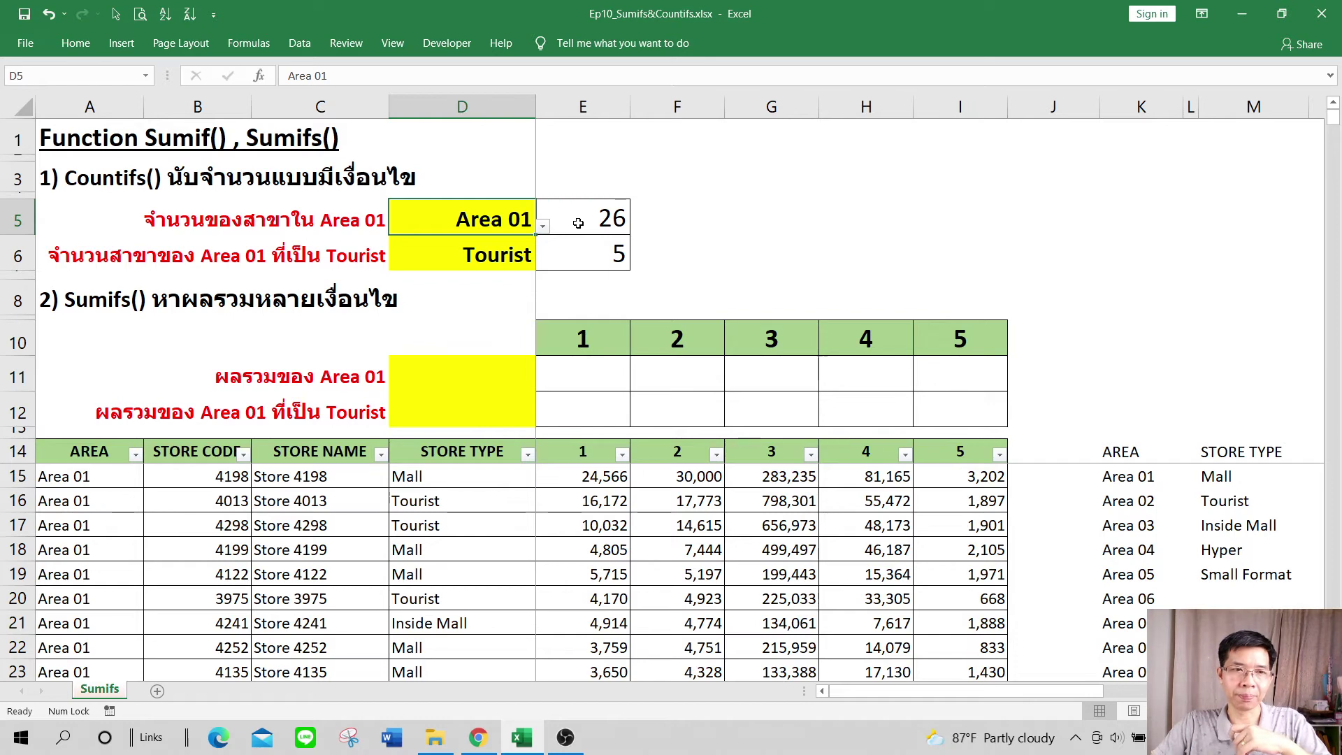
- Copy the Area 01 and Tourist criteria from D5:D6 into D11:D12
drag(471, 238, 489, 250)
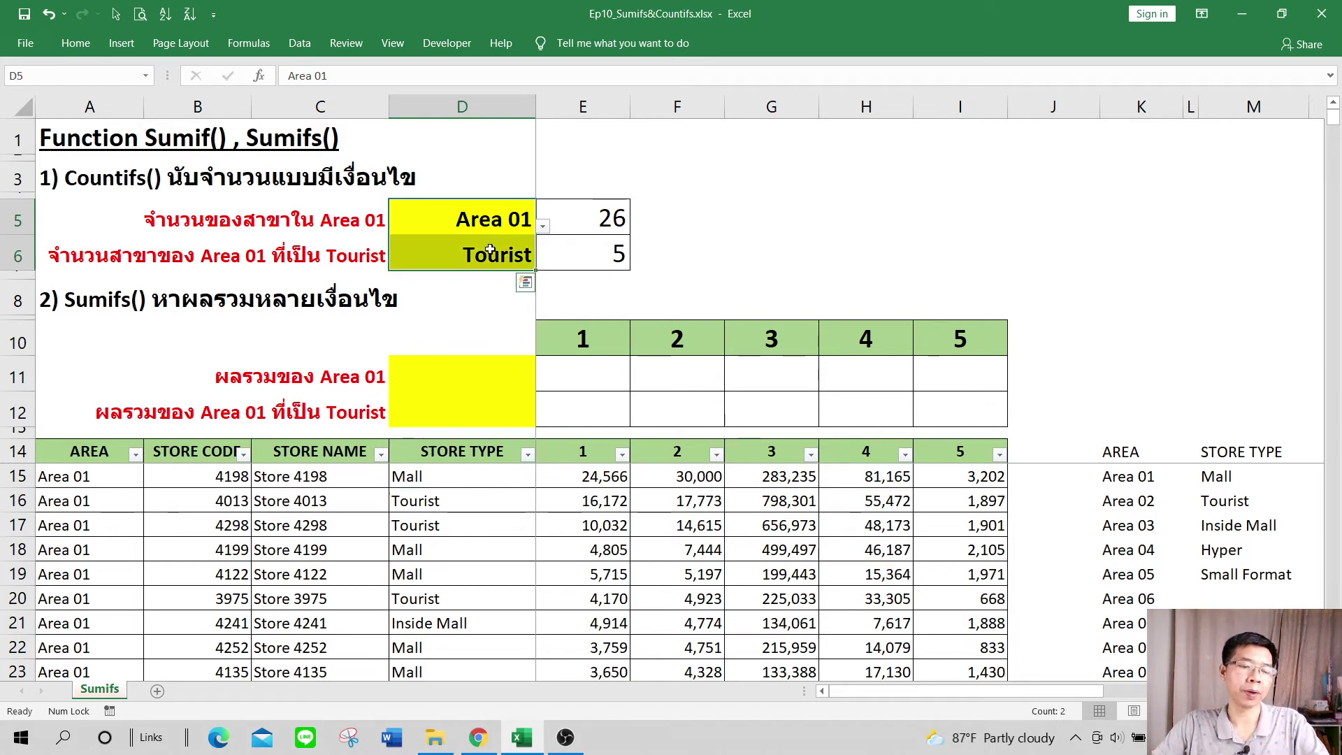
key(ctrl+c)
click(474, 370)
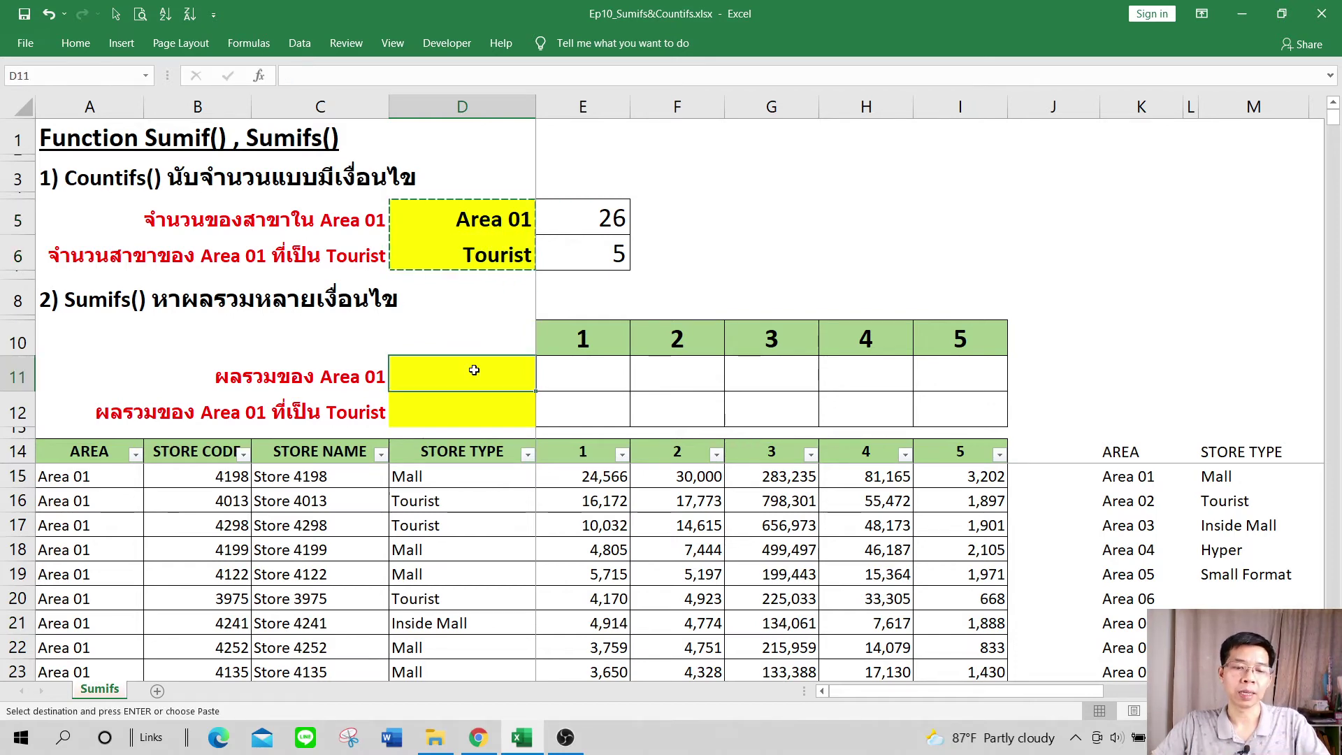
key(ctrl+v)
- Check that the dropdowns in D11 and D12 still read Area 01 and Tourist
click(474, 369)
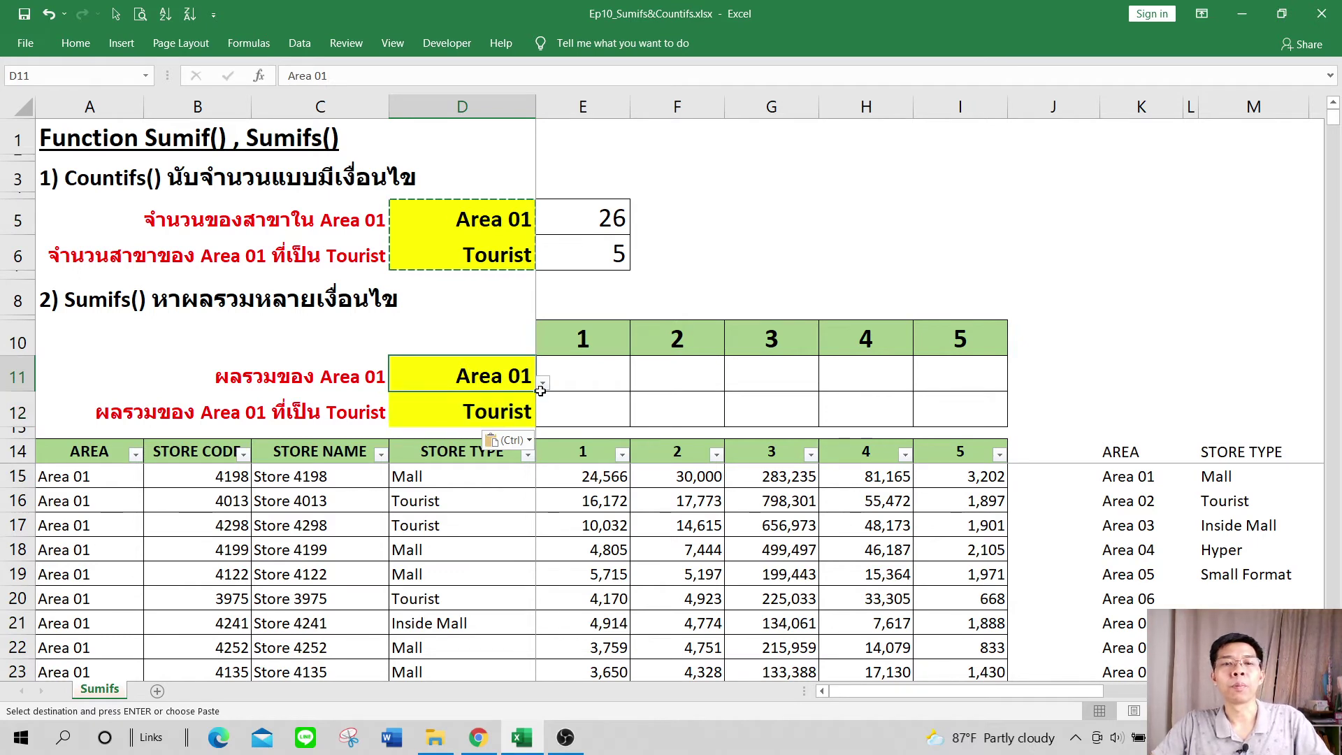
click(543, 382)
key(Escape)
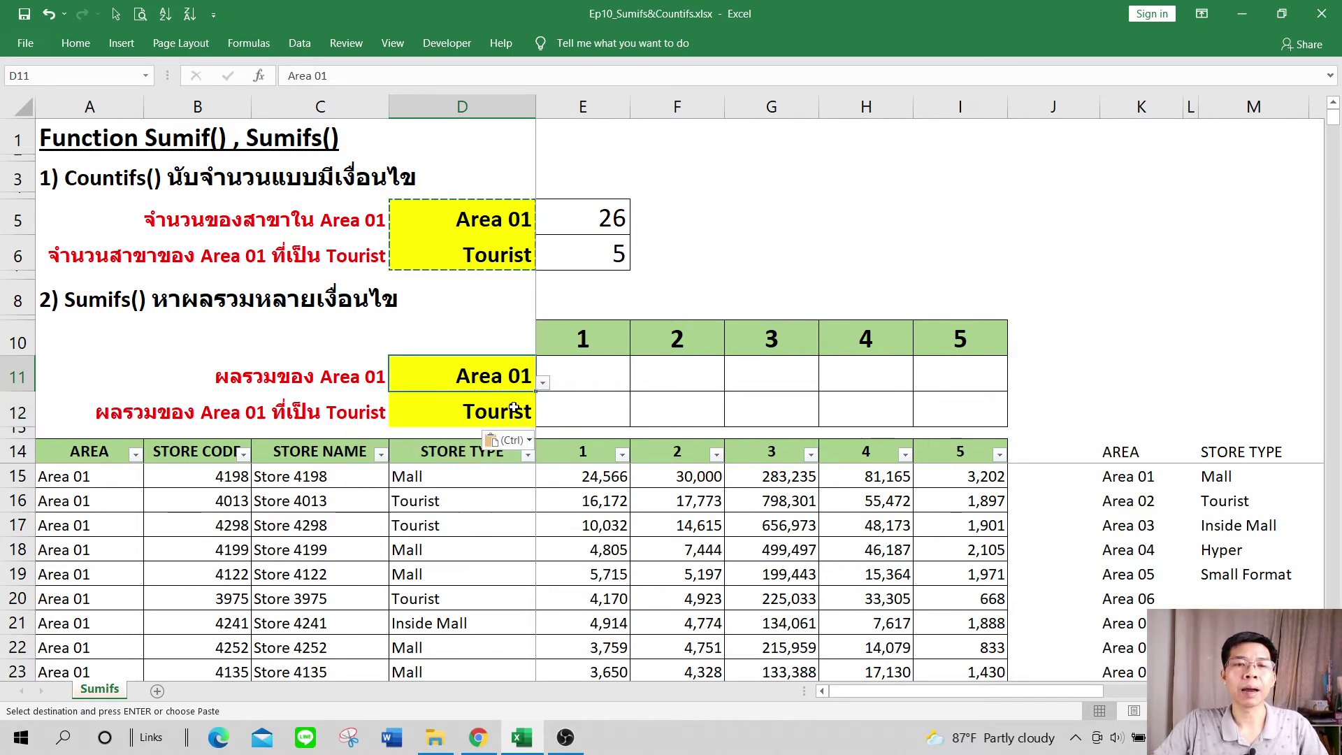
key(Down)
click(542, 418)
key(Escape)
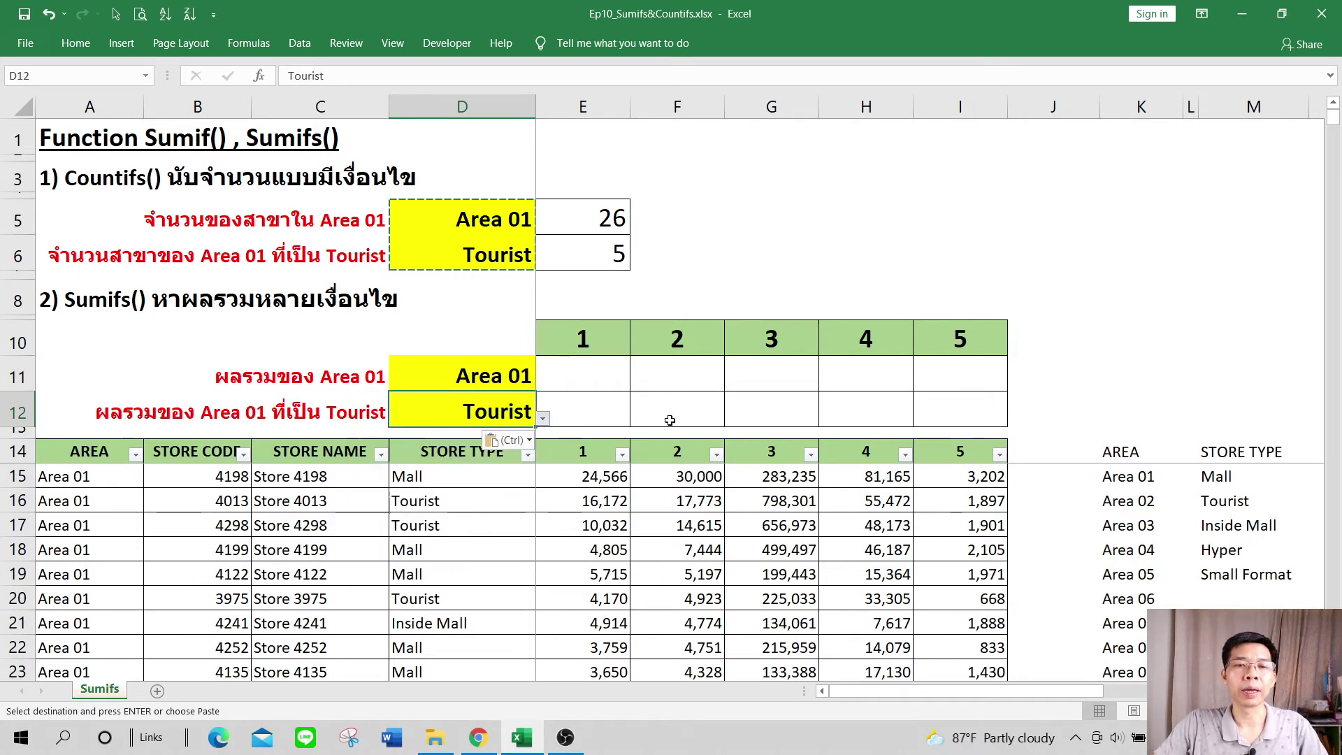
click(592, 378)
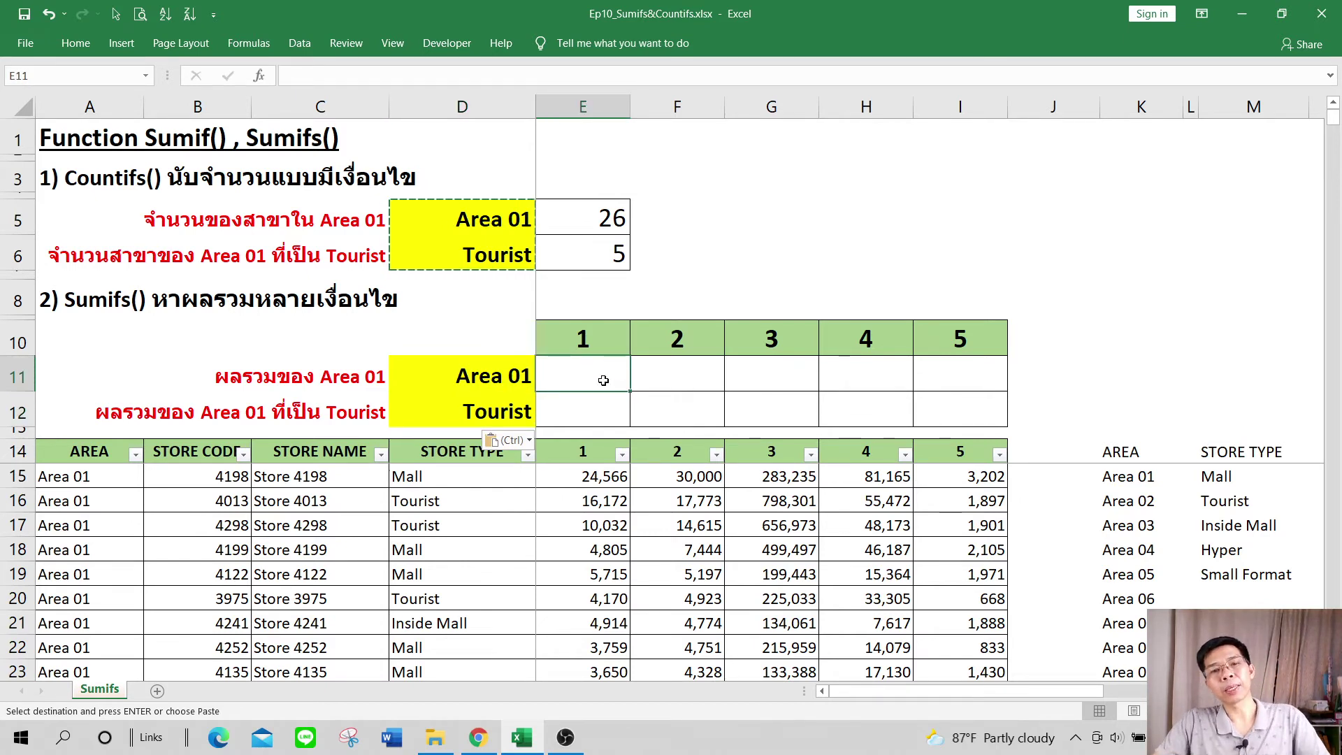
click(601, 481)
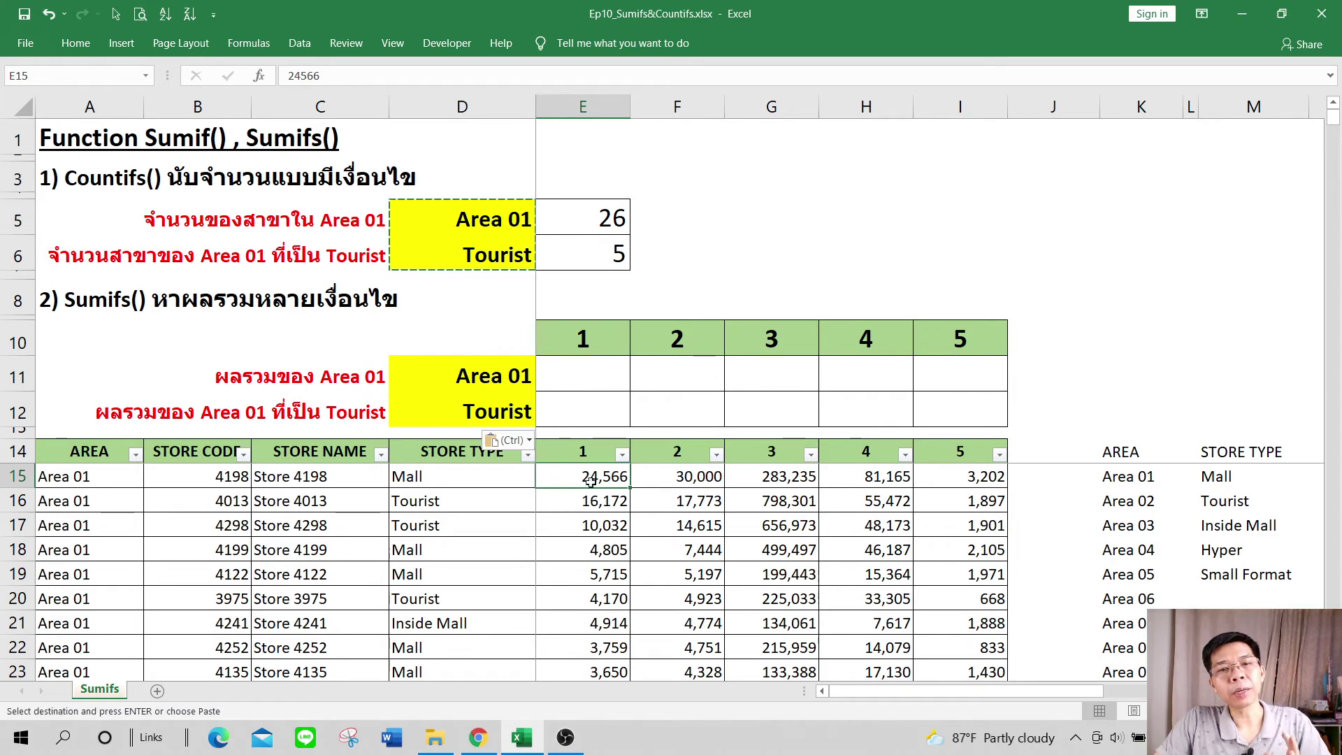
click(527, 388)
click(562, 375)
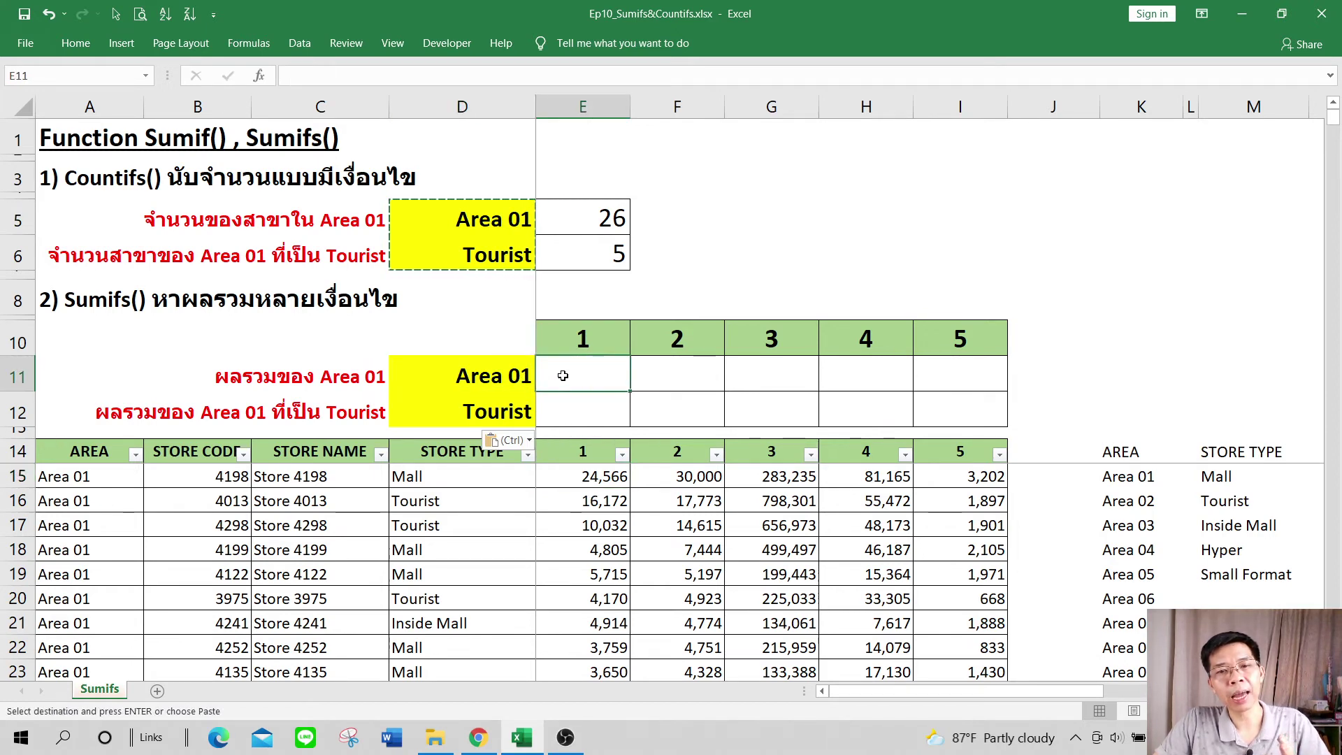
drag(562, 375, 985, 363)
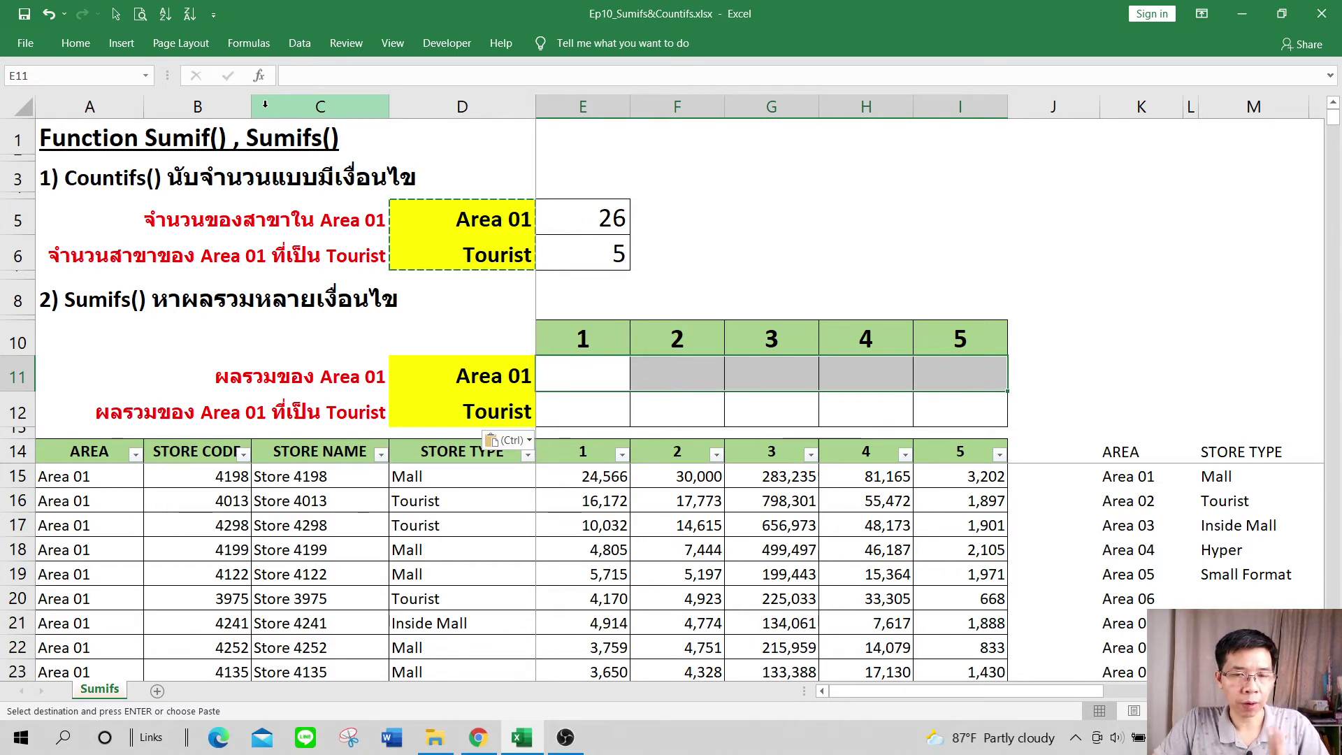
click(611, 378)
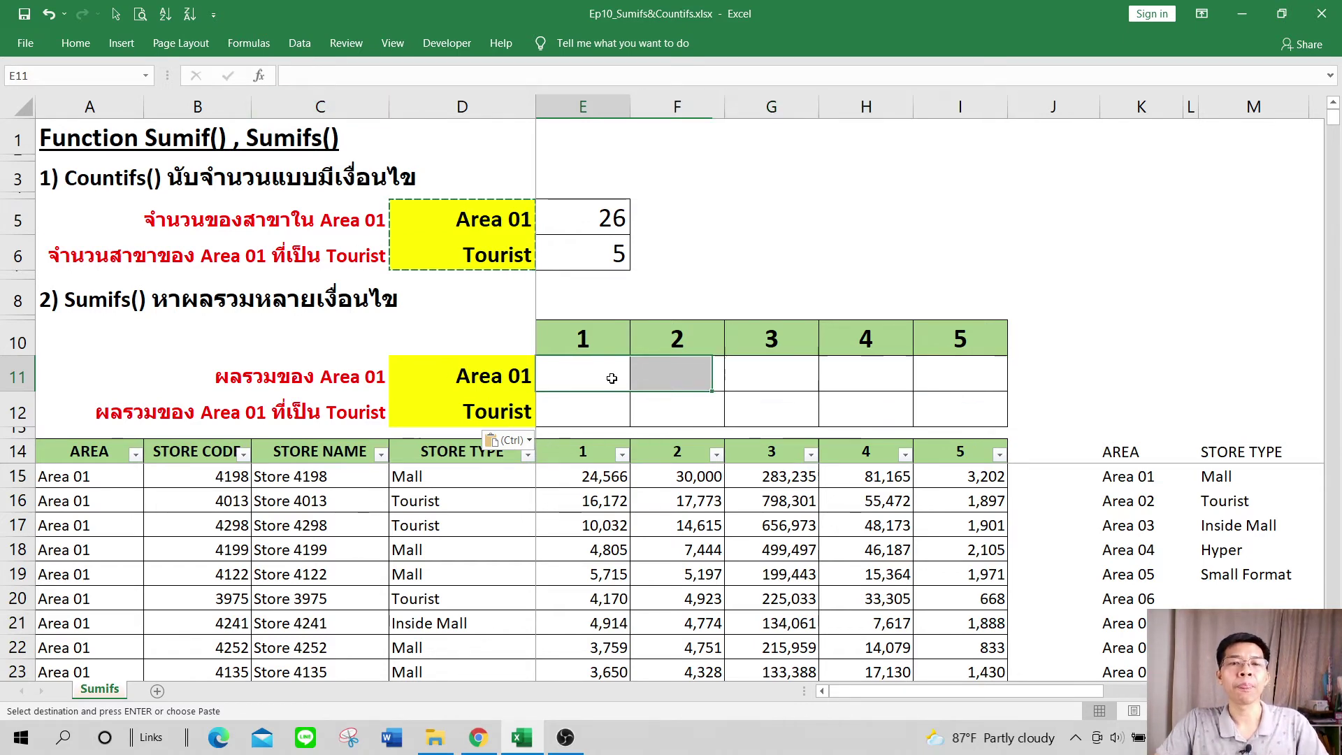
text(=s)
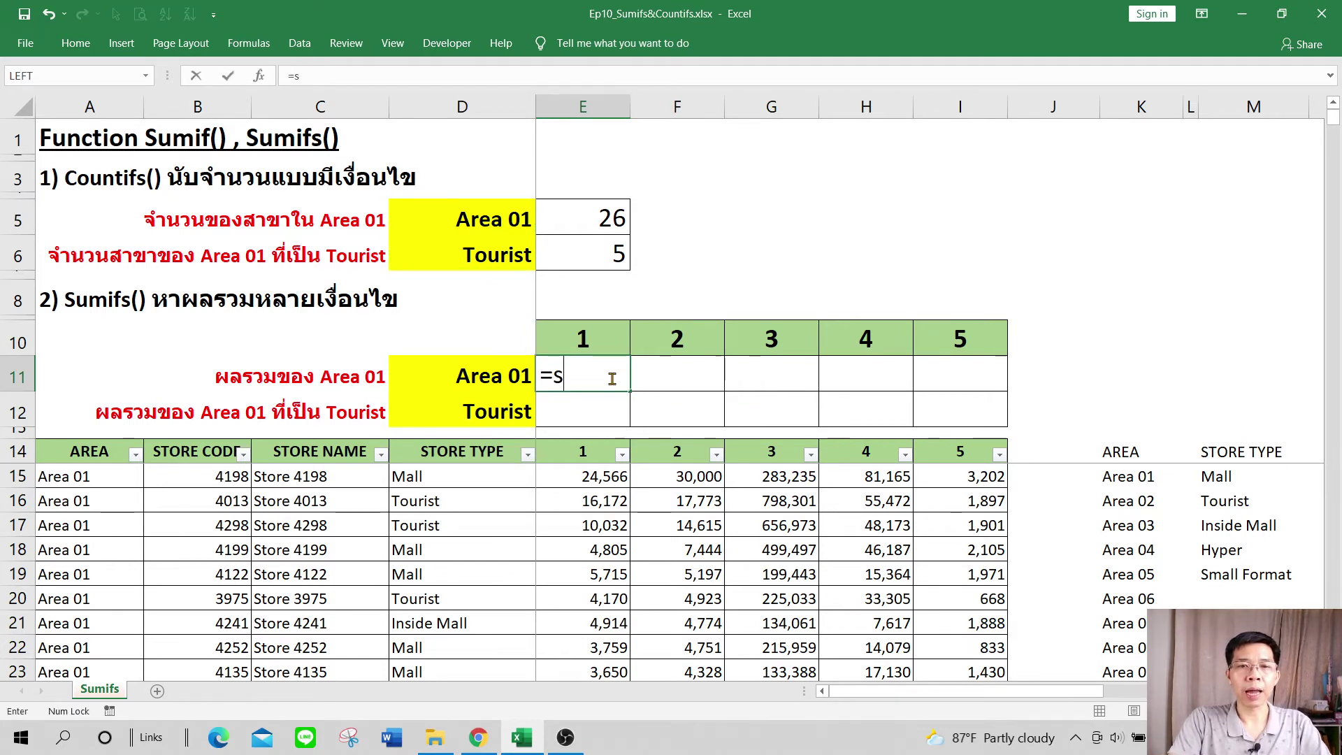
text(umif)
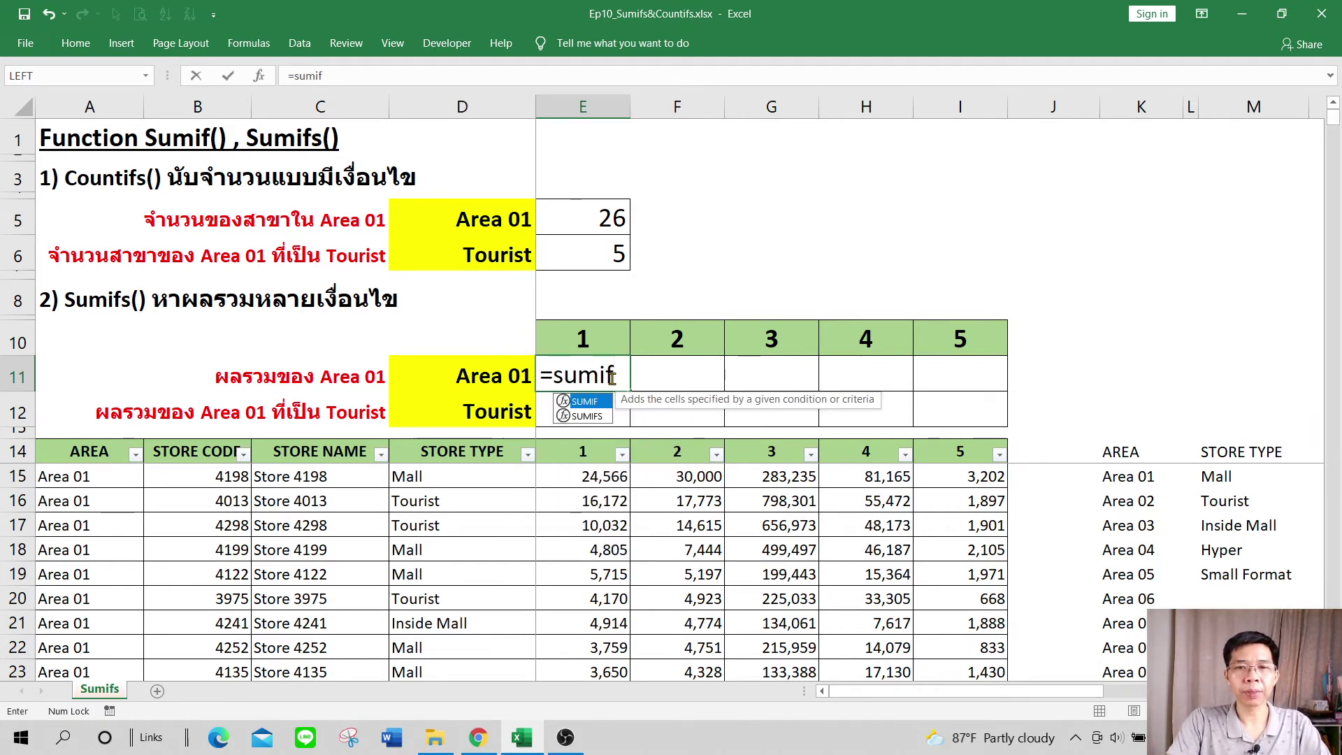
text(s()
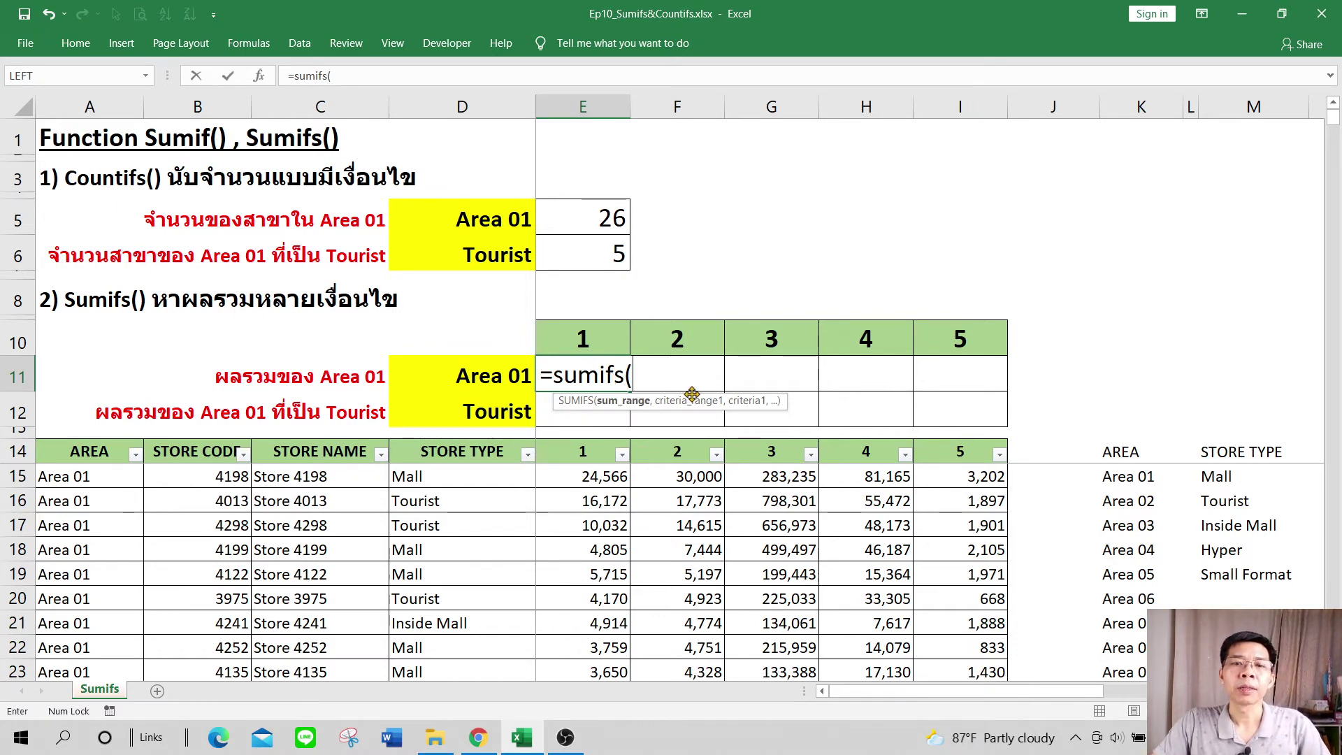
drag(687, 398, 660, 307)
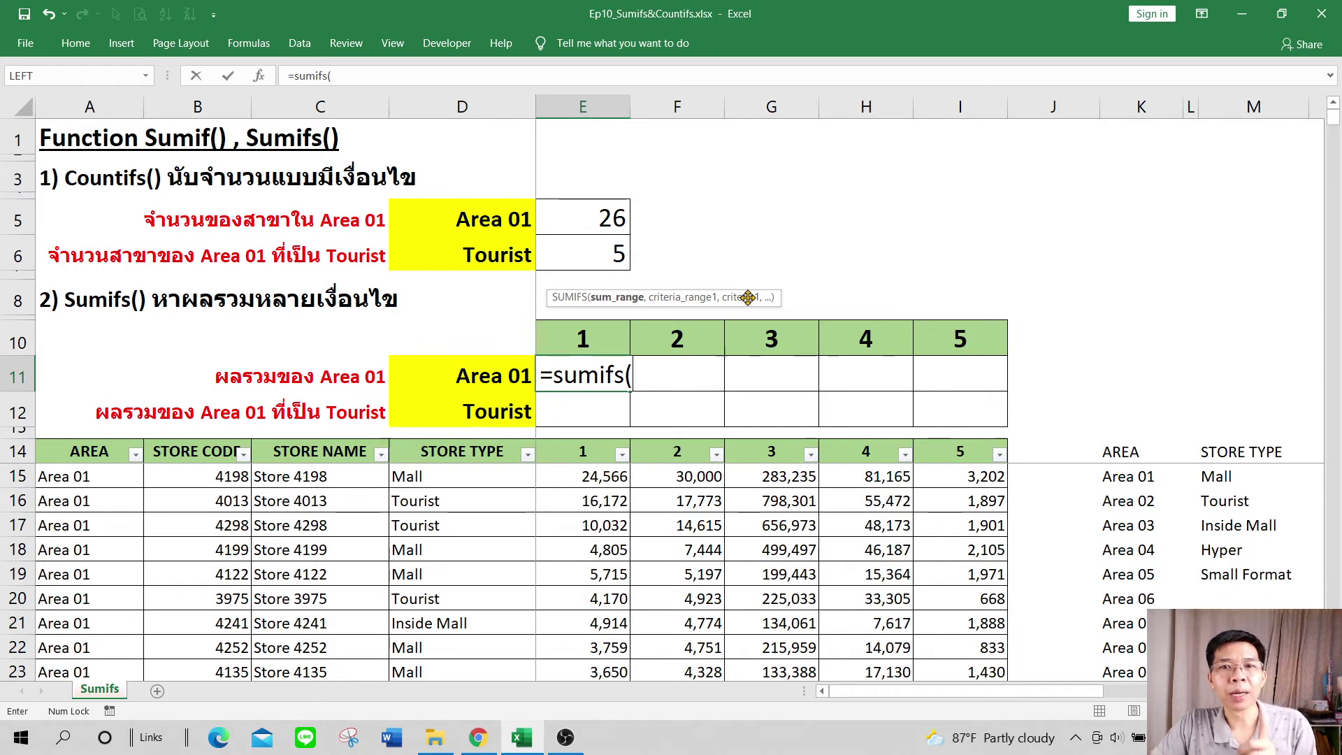
key(Escape)
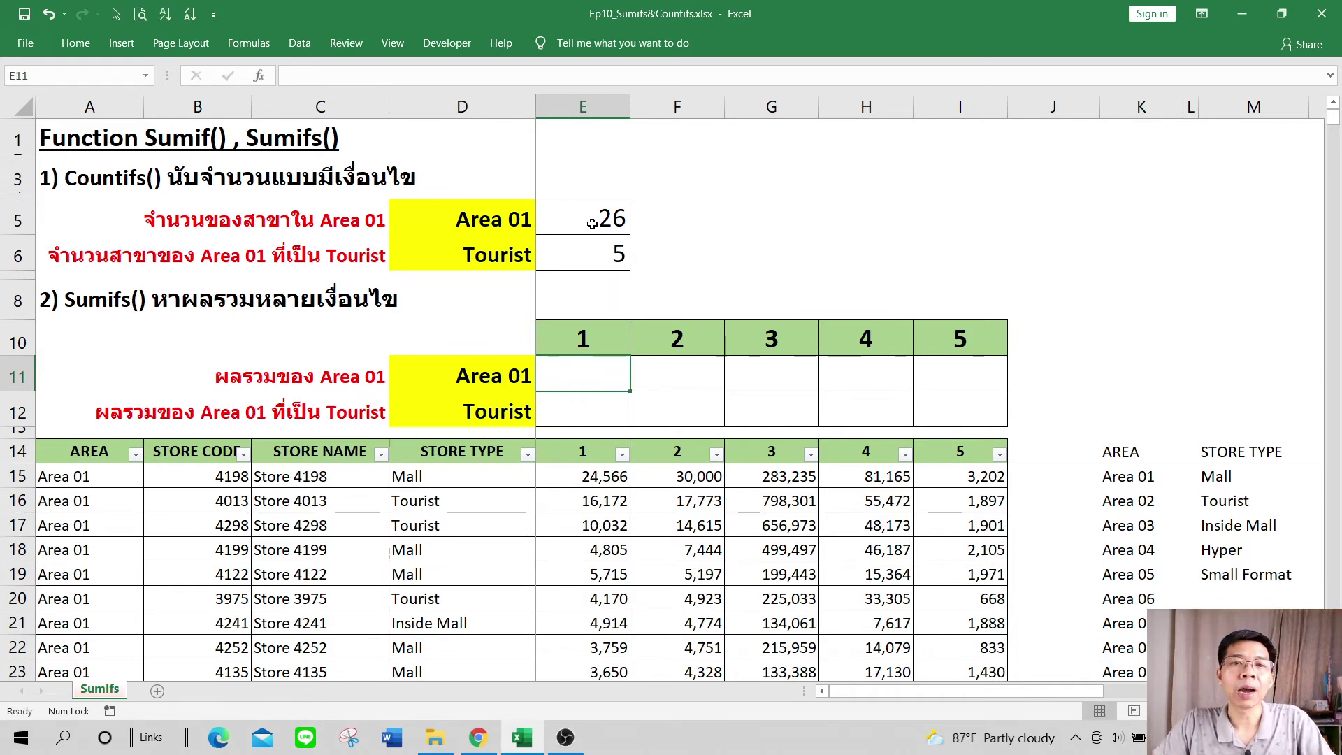
double_click(587, 220)
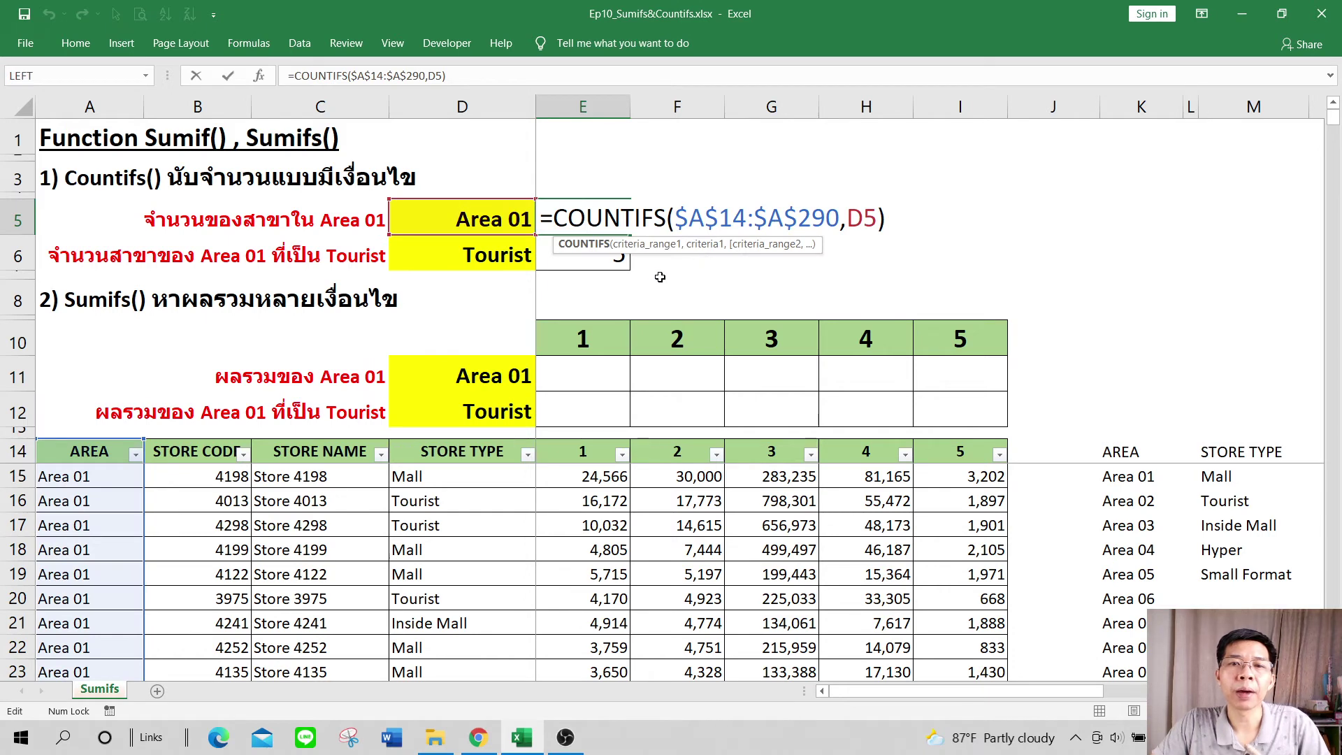
drag(666, 252, 775, 262)
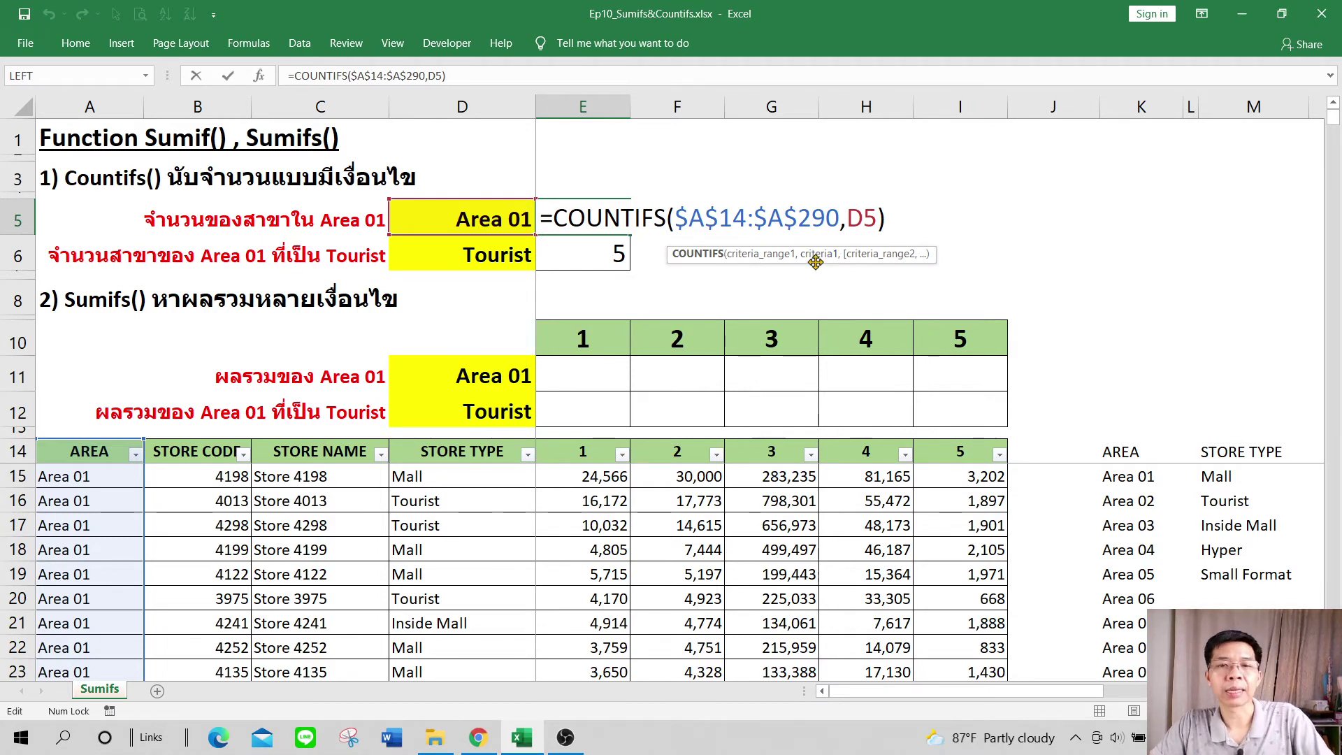
key(ctrl+Return)
- Start =sumifs( in E11 with the column 1 header E14 as the sum range start
click(563, 369)
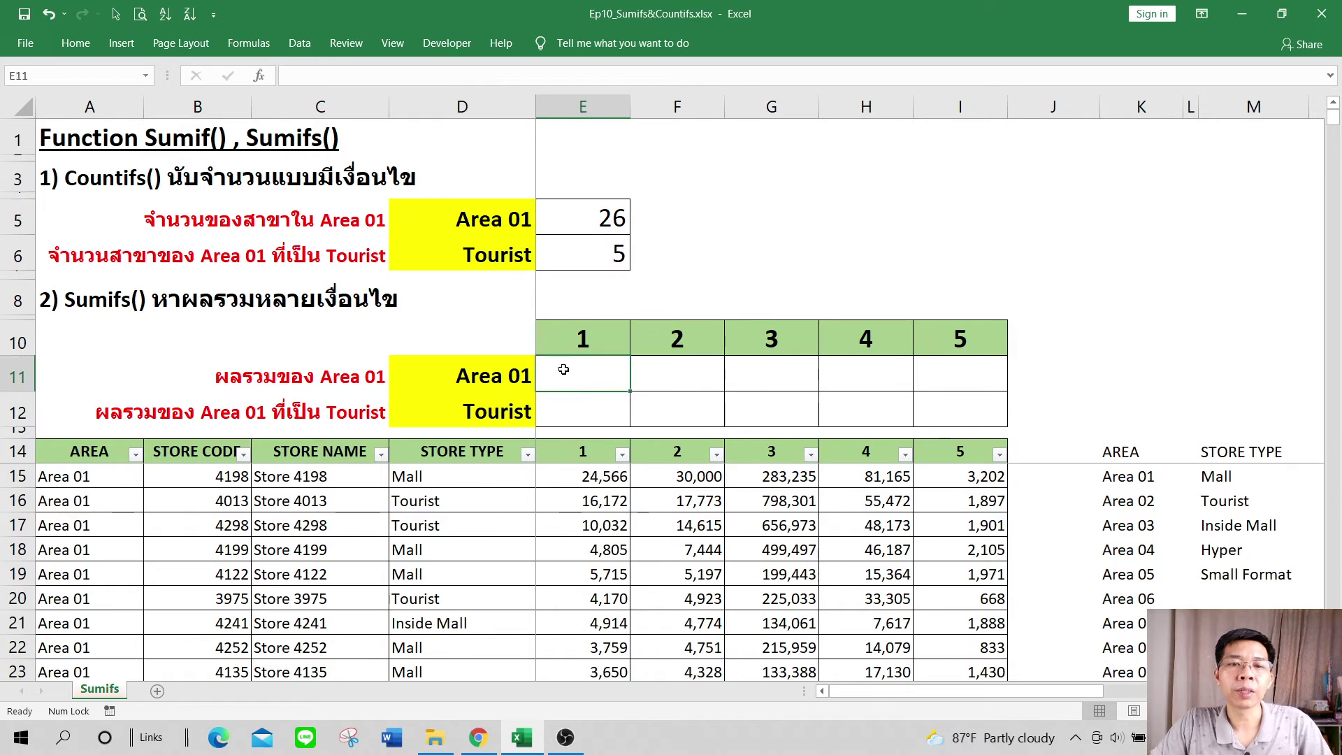
text(=sumif)
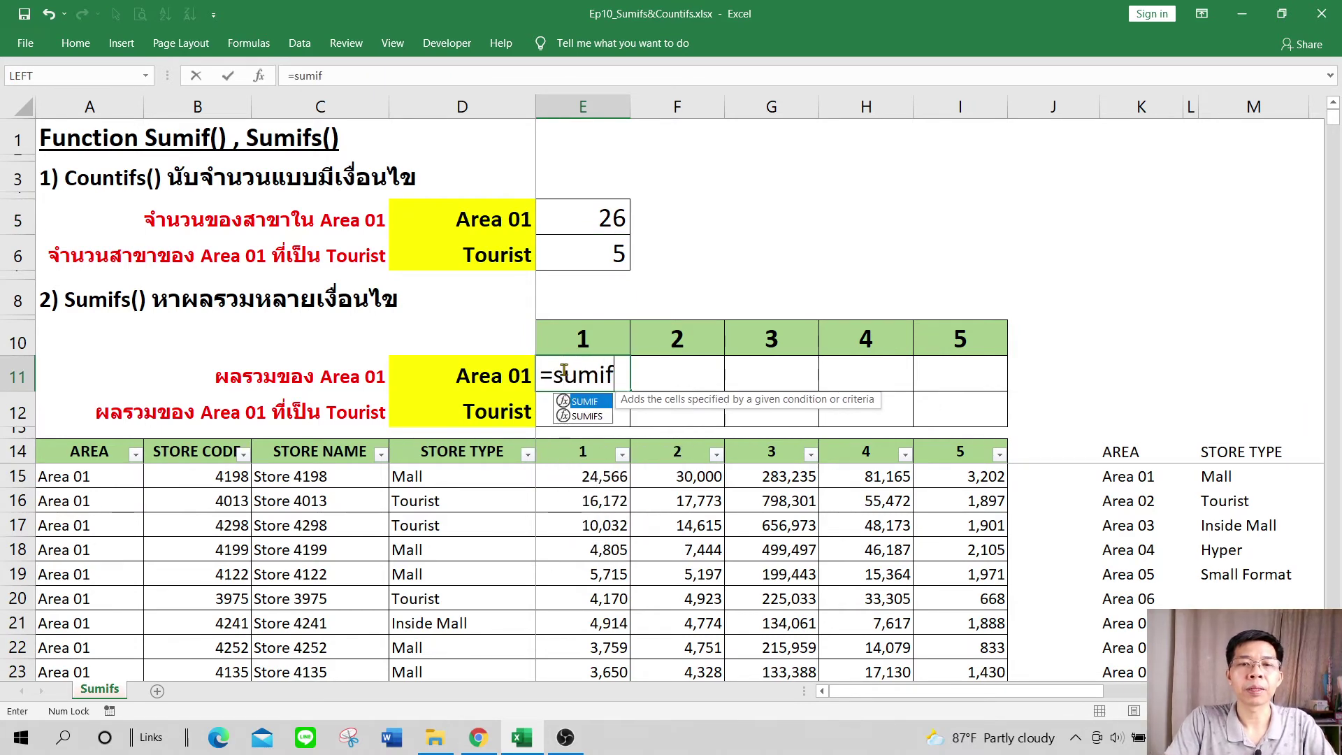
text(s()
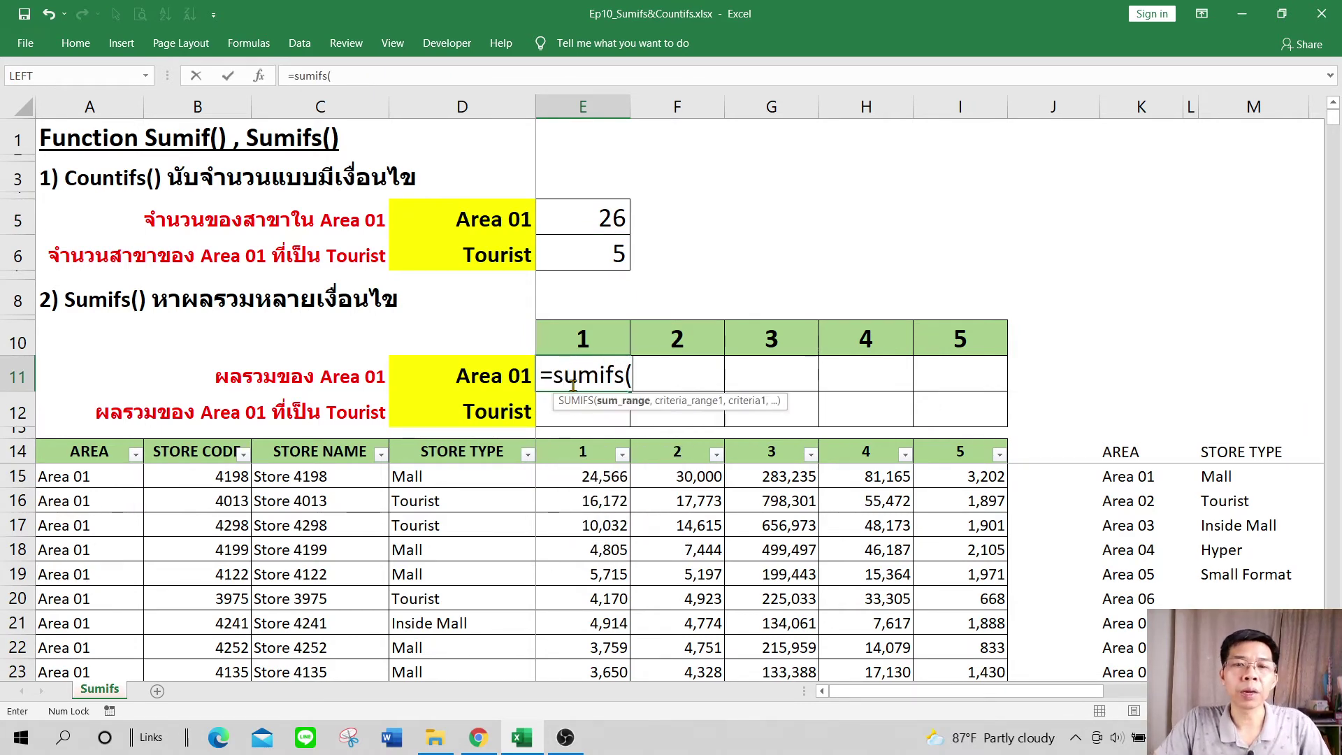
drag(656, 402, 665, 297)
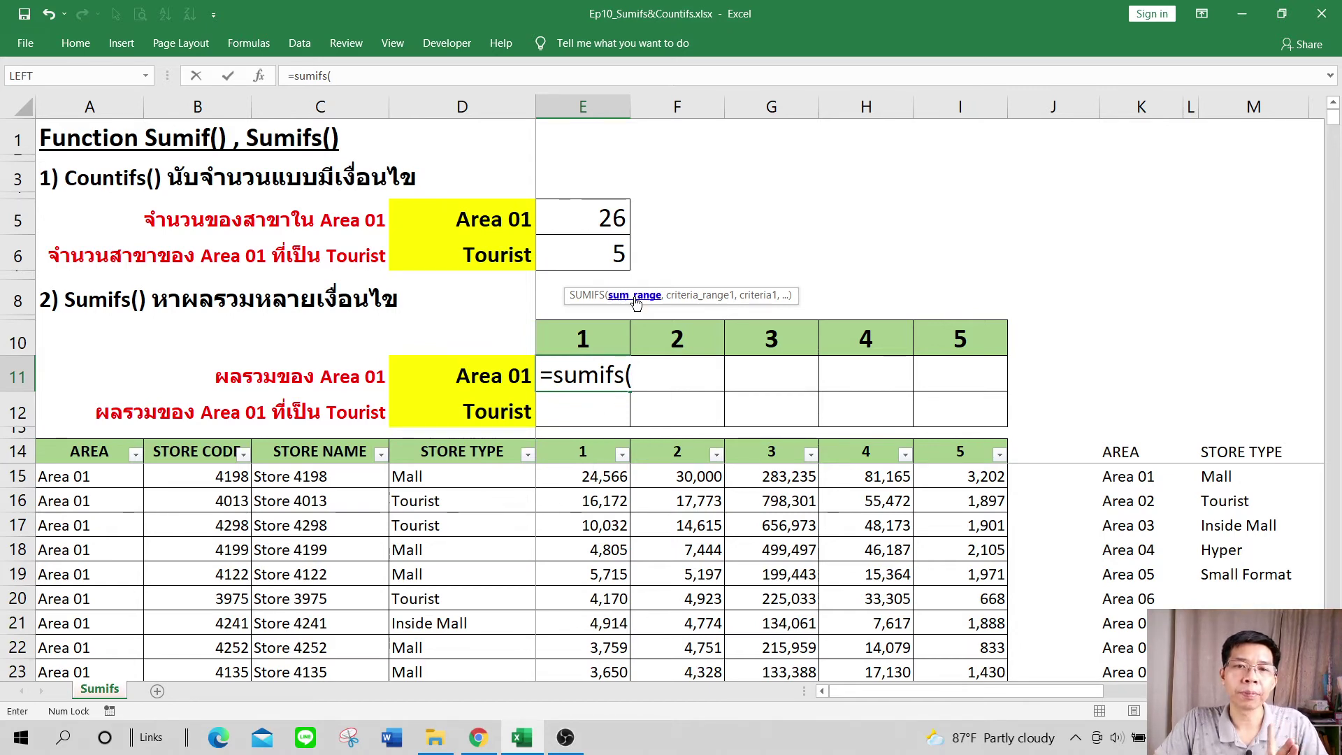
click(582, 450)
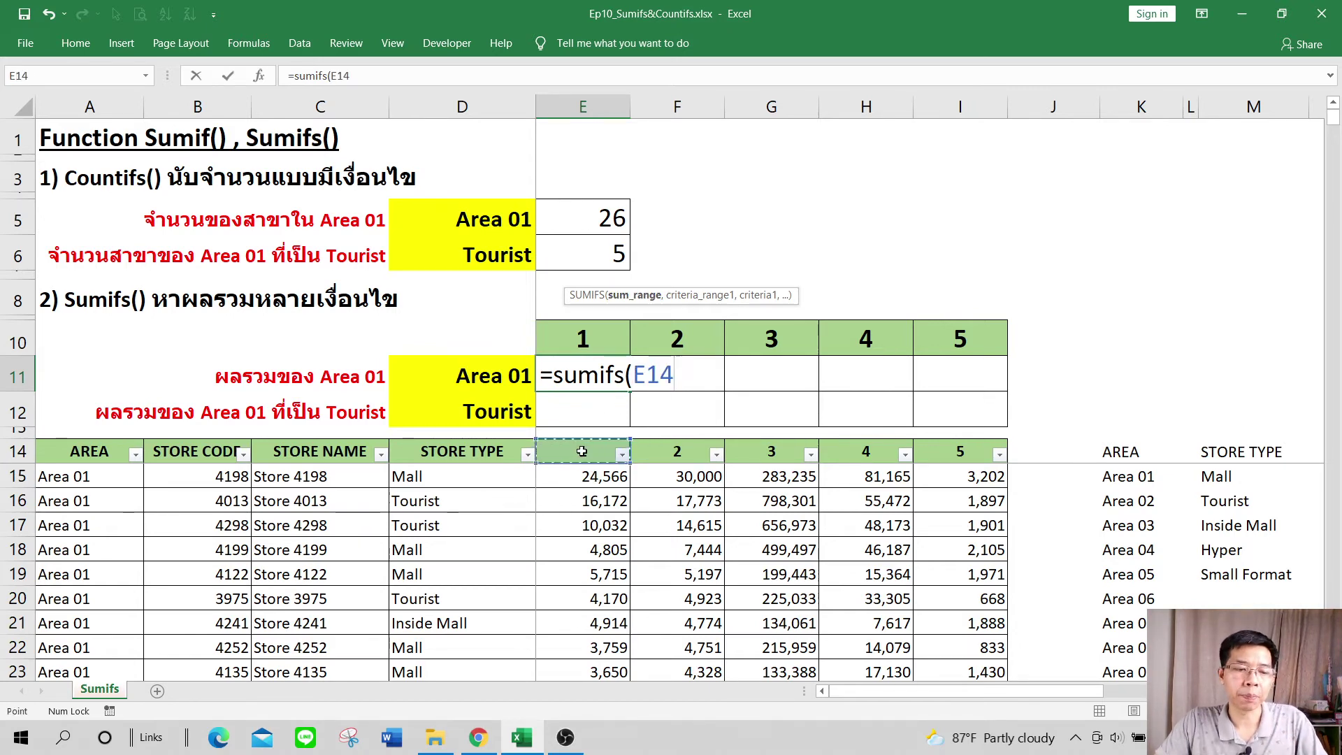
- Extend the sum range to E14:E290 and add a comma for the next argument
key(ctrl+shift+Down)
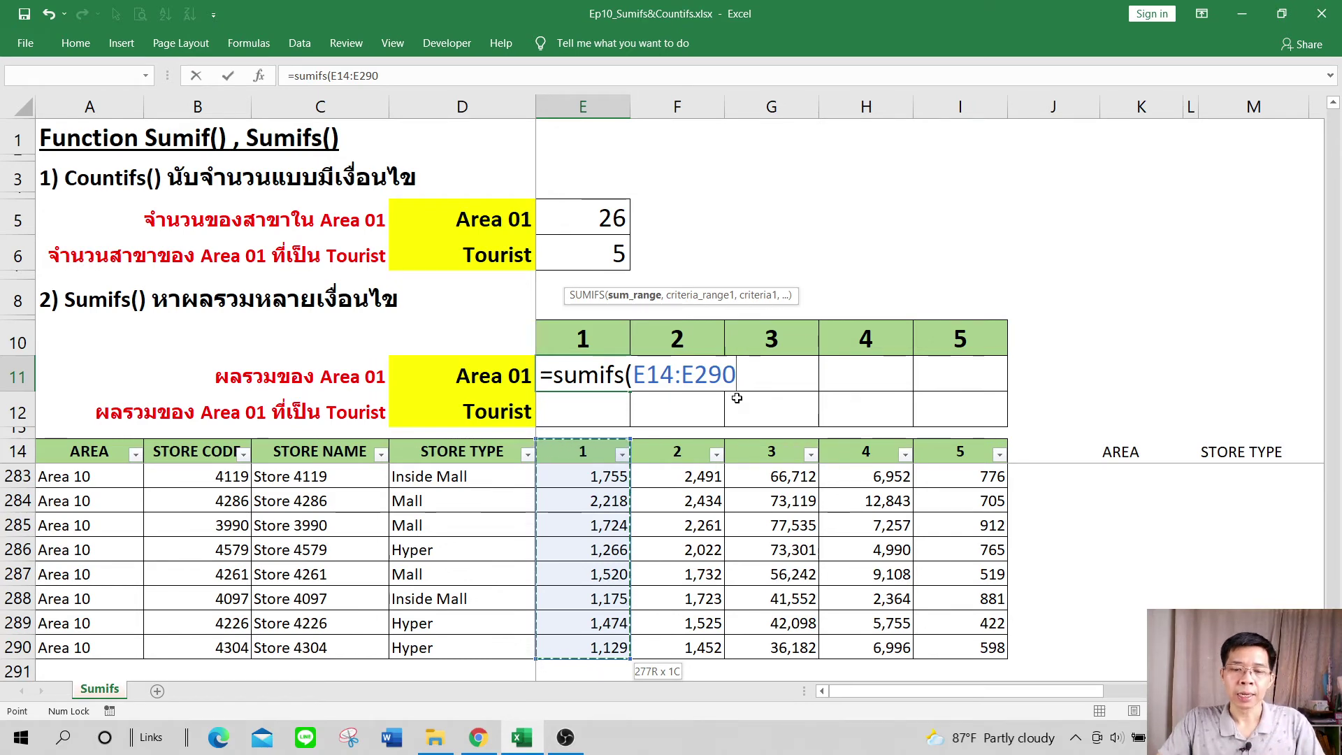
text(,)
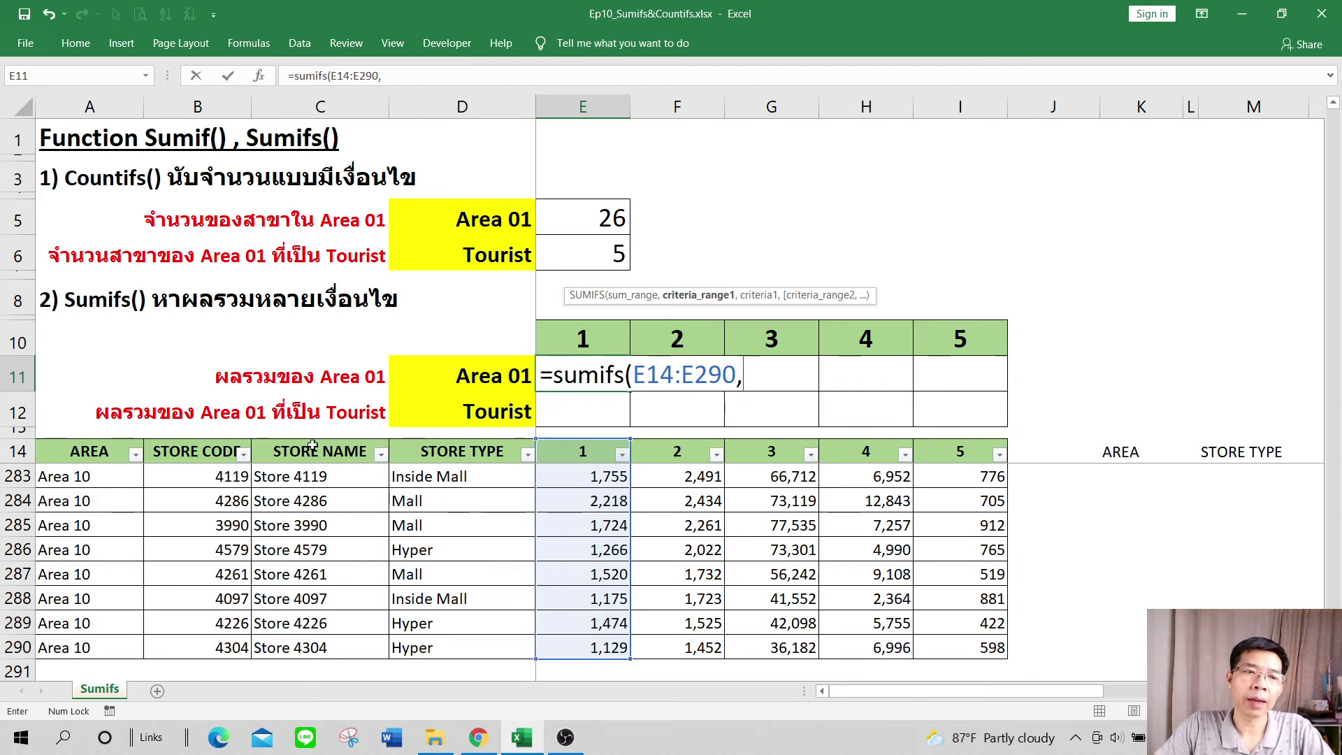
- Add the absolute AREA range $A$14:$A$290 as criteria range, then type "Area 01" as criterion
click(87, 452)
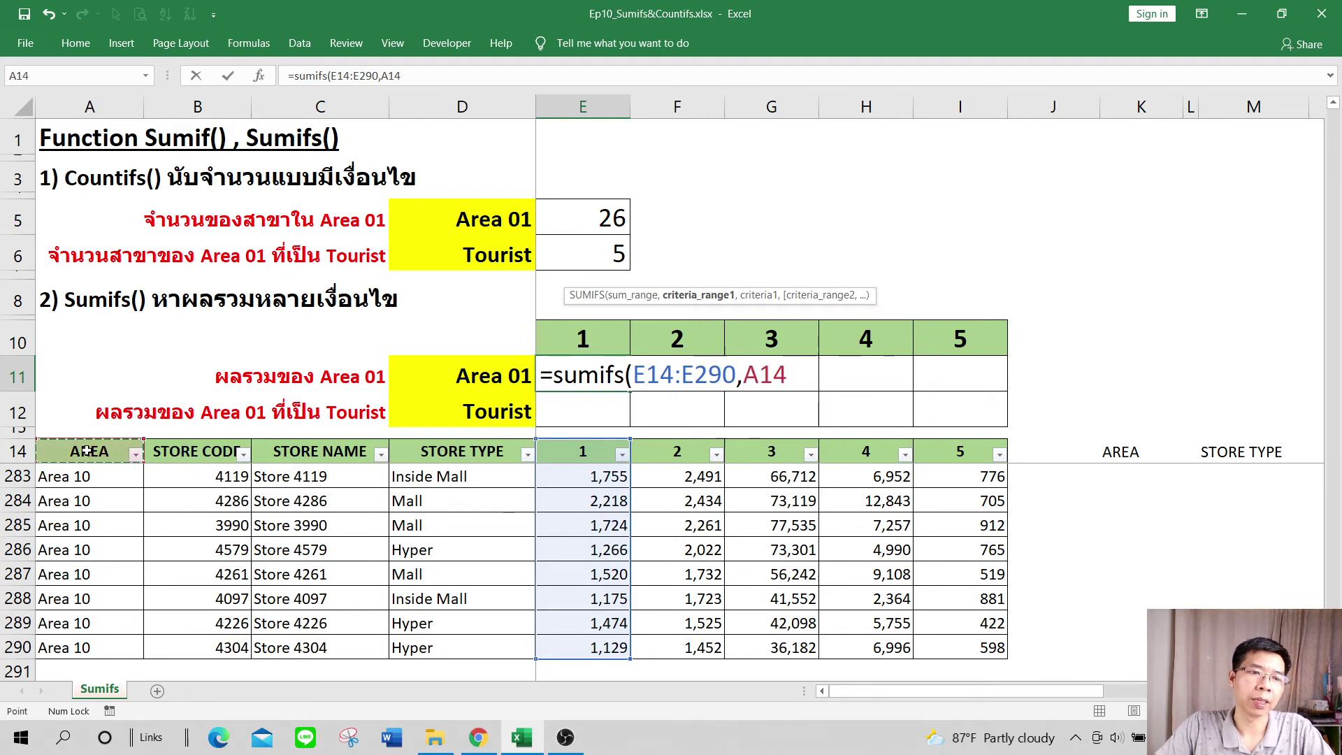
key(ctrl+shift+Down)
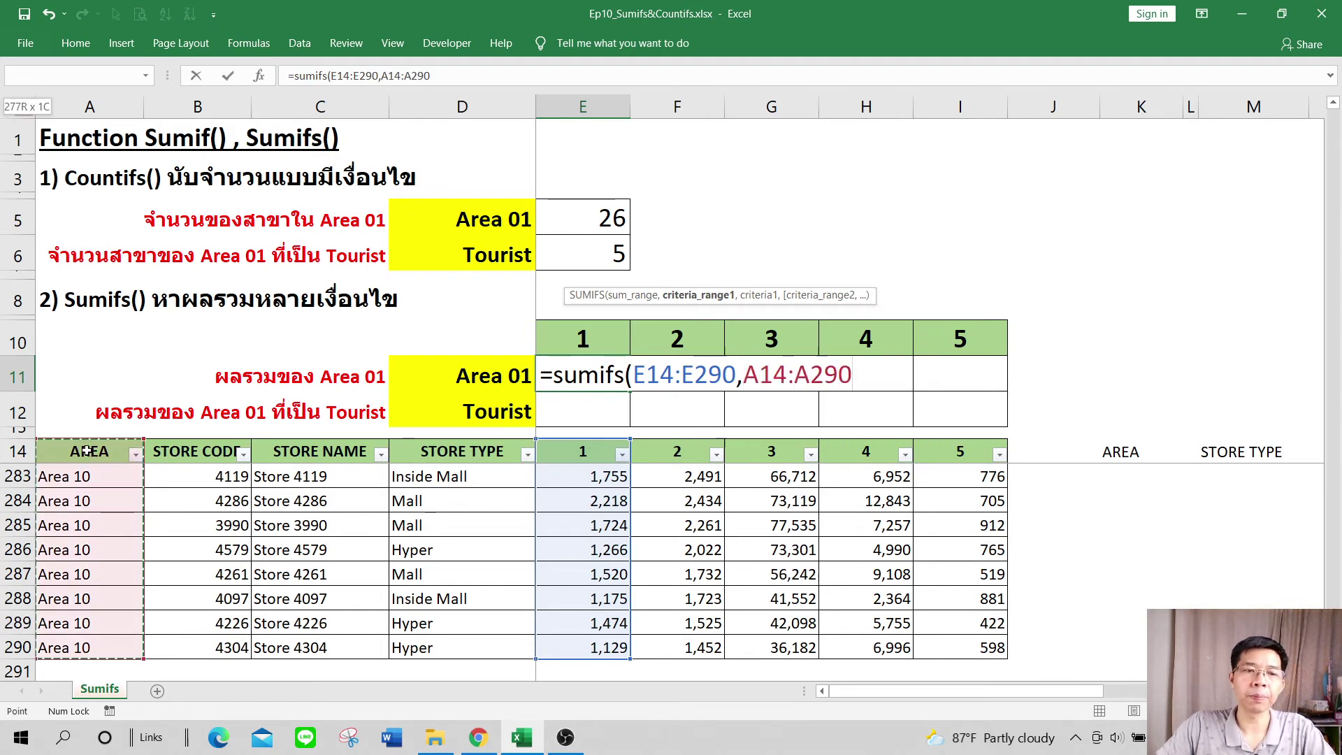
key(F4)
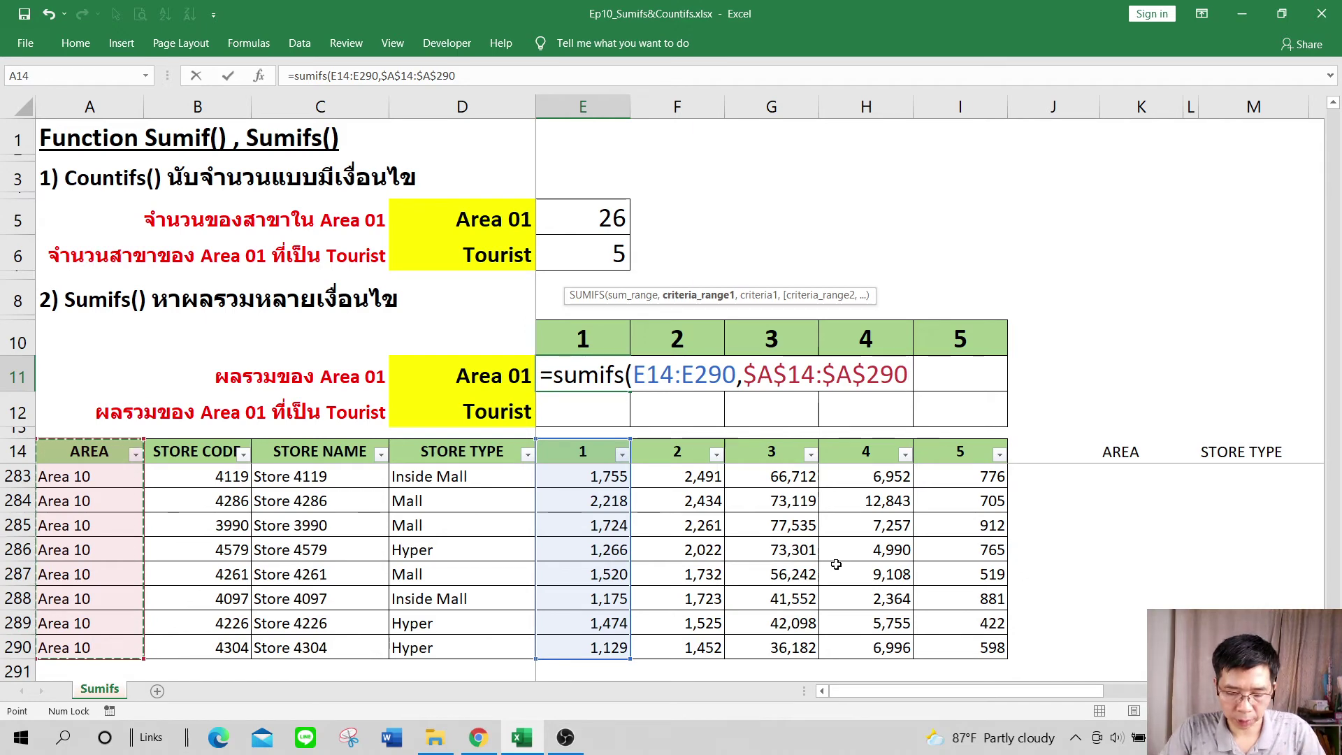
text(,)
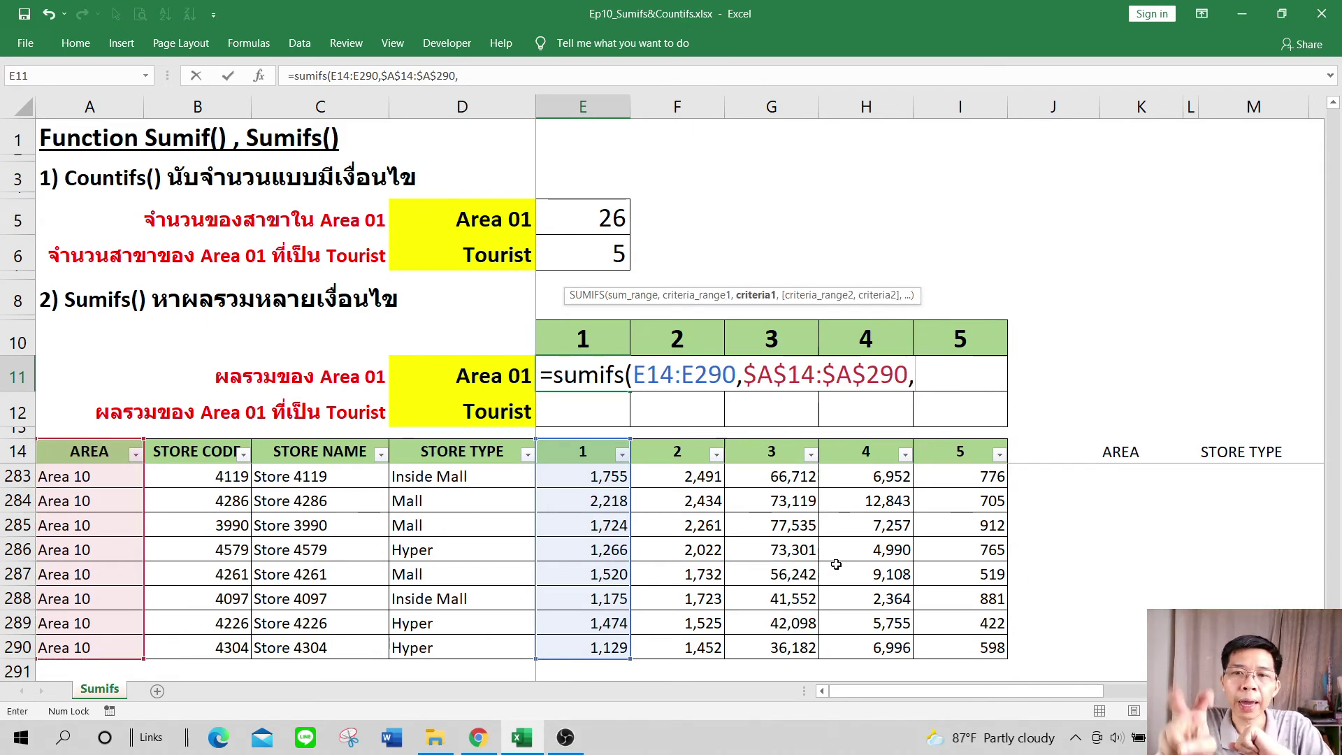
text("A)
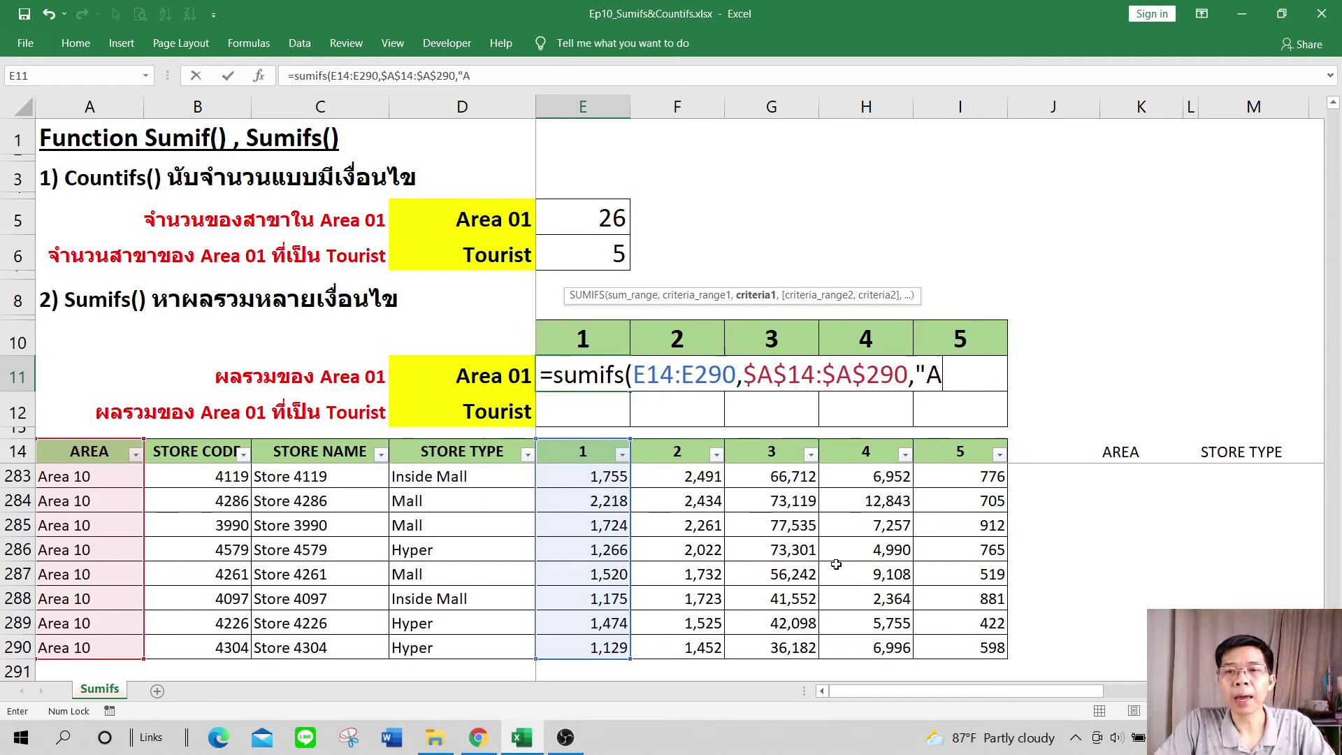
text(rea 01")
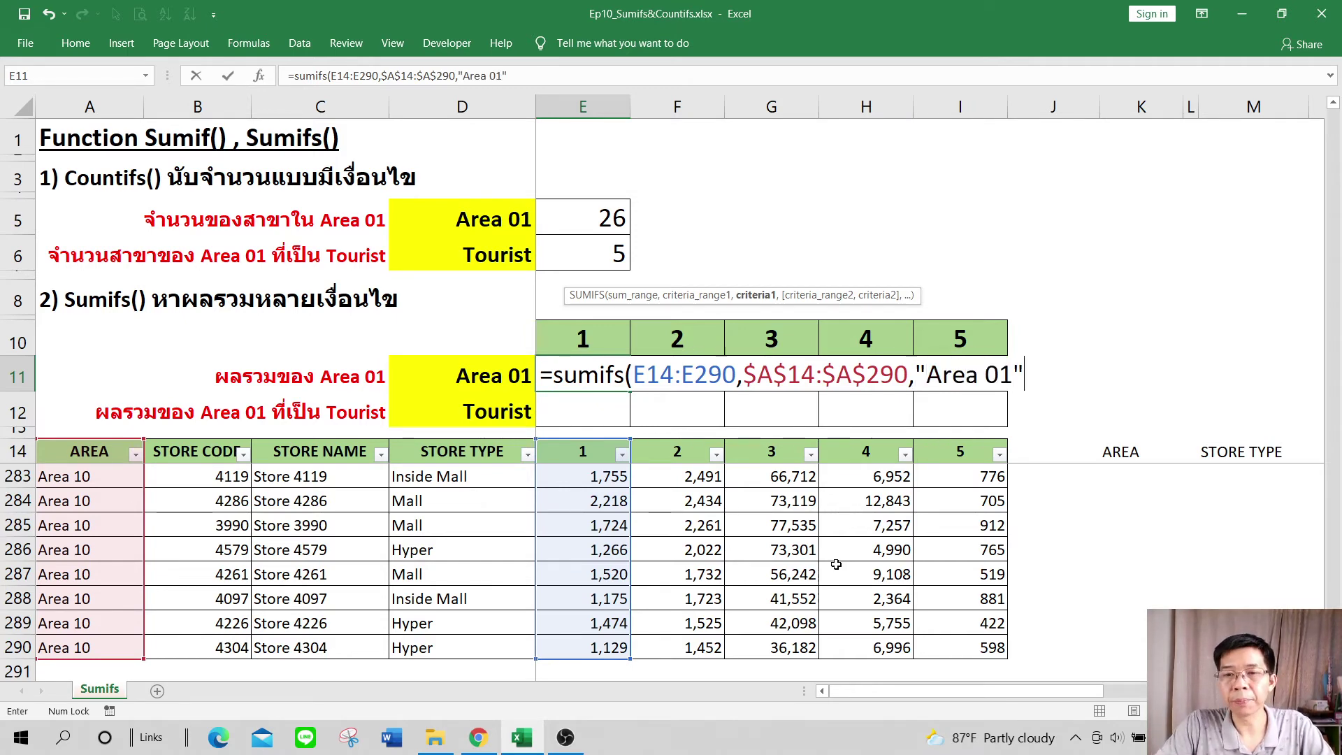
- Replace the typed "Area 01" criterion with $D11 and close the formula, giving 125250
key(BackSpace)
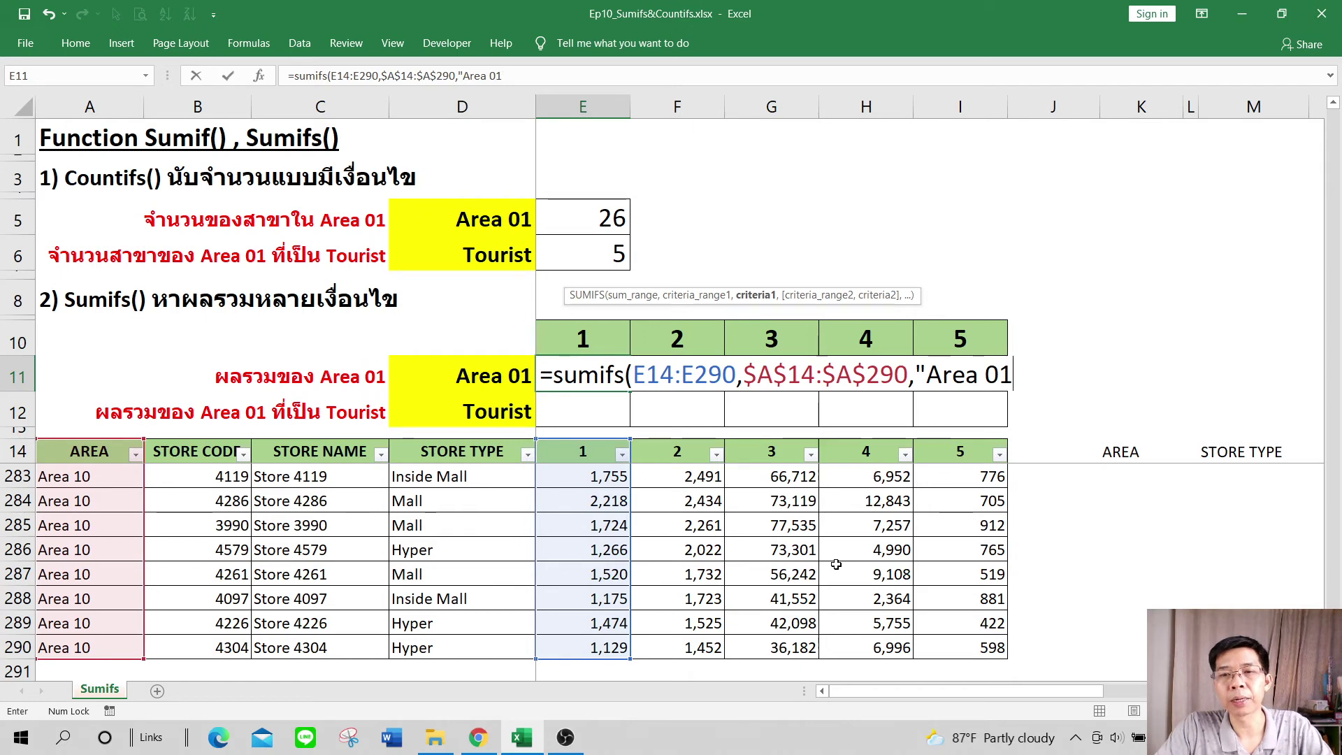
key(BackSpace)
key(BackSpace)
key(BackSpace)
key(BackSpace)
key(BackSpace)
key(BackSpace)
key(BackSpace)
key(BackSpace)
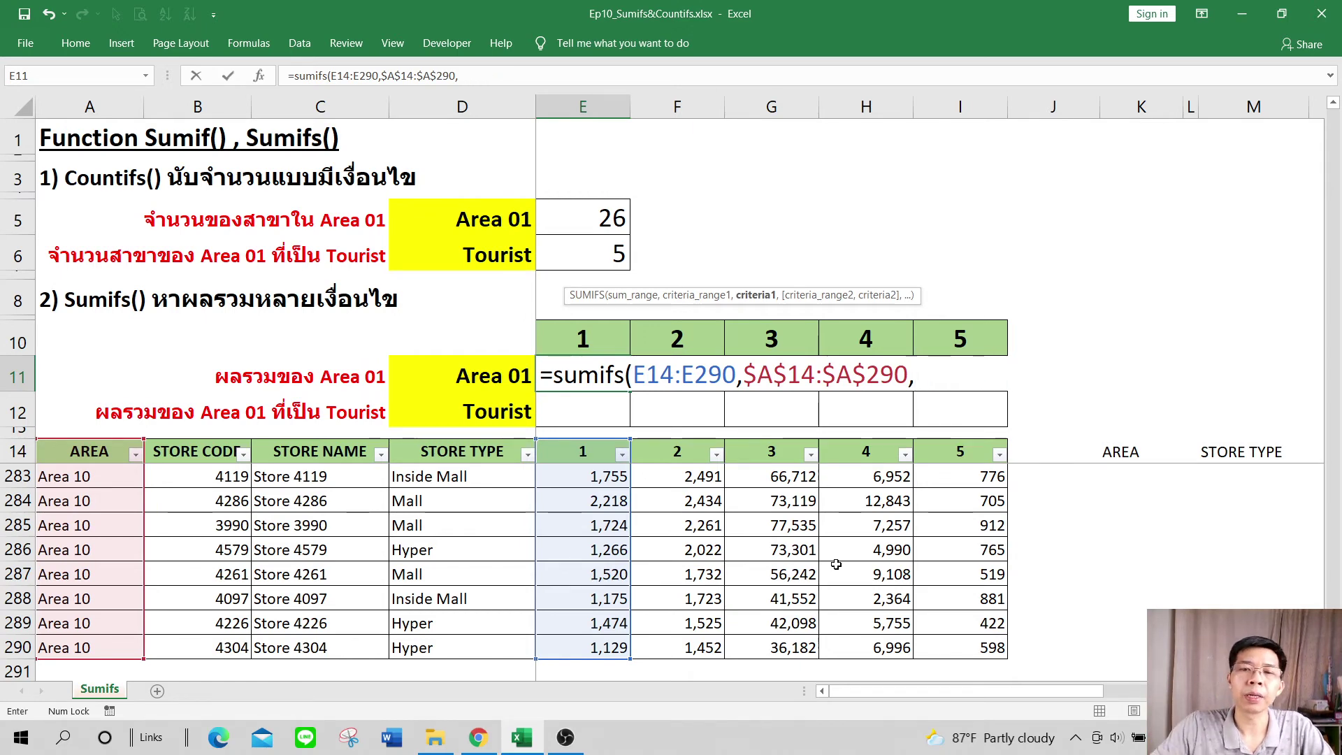
click(503, 369)
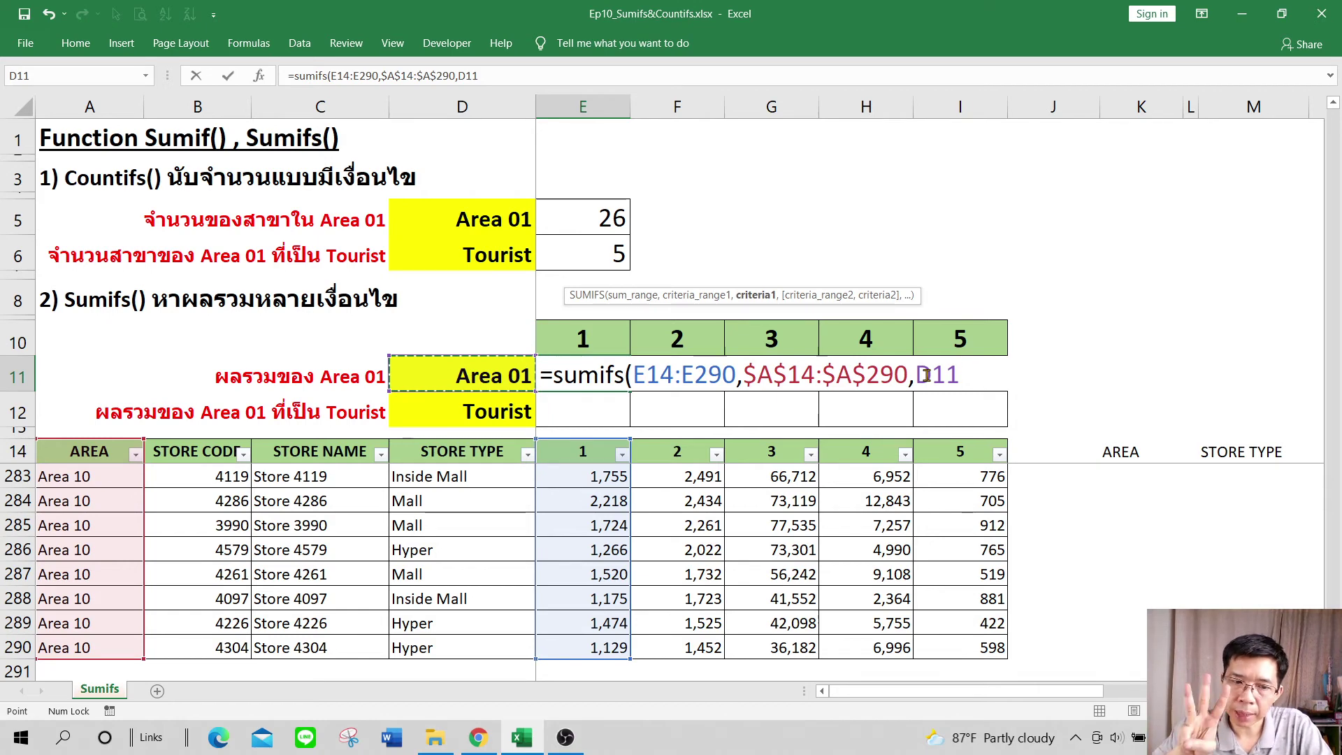
key(F4)
key(F4)
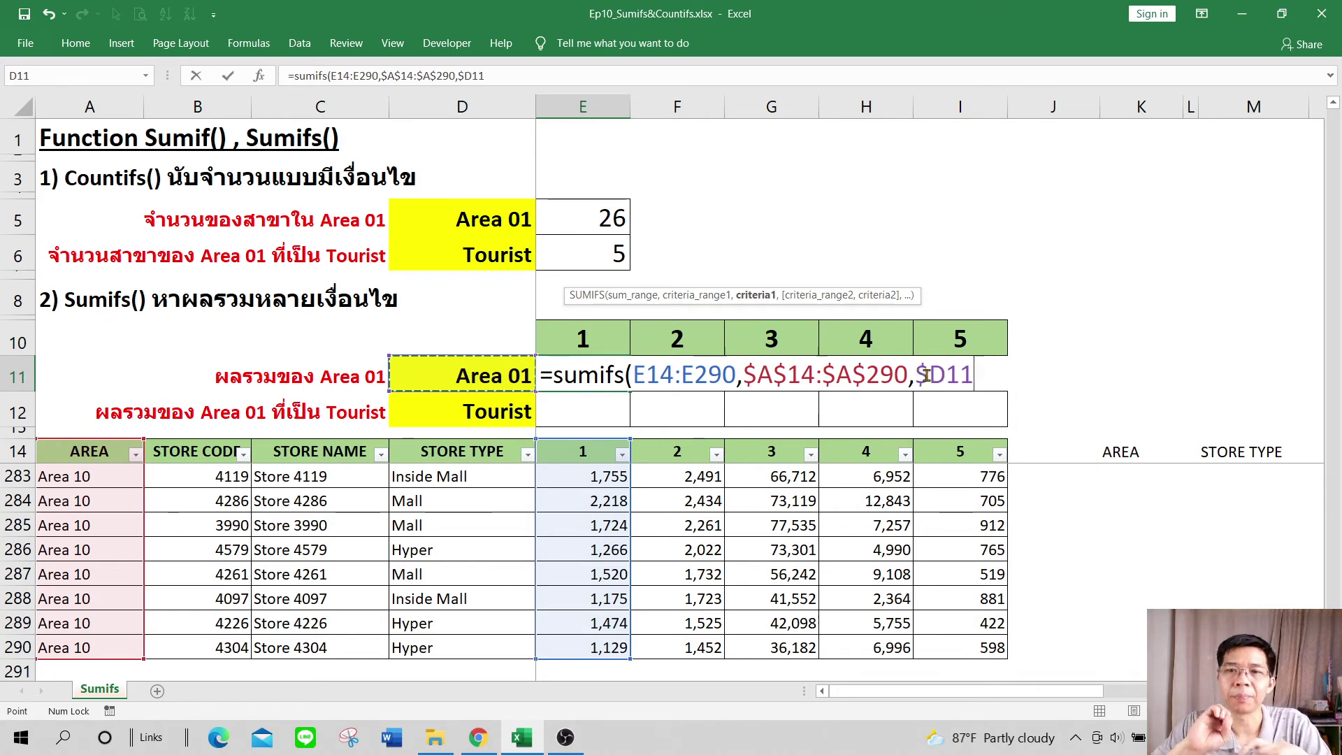
key(F4)
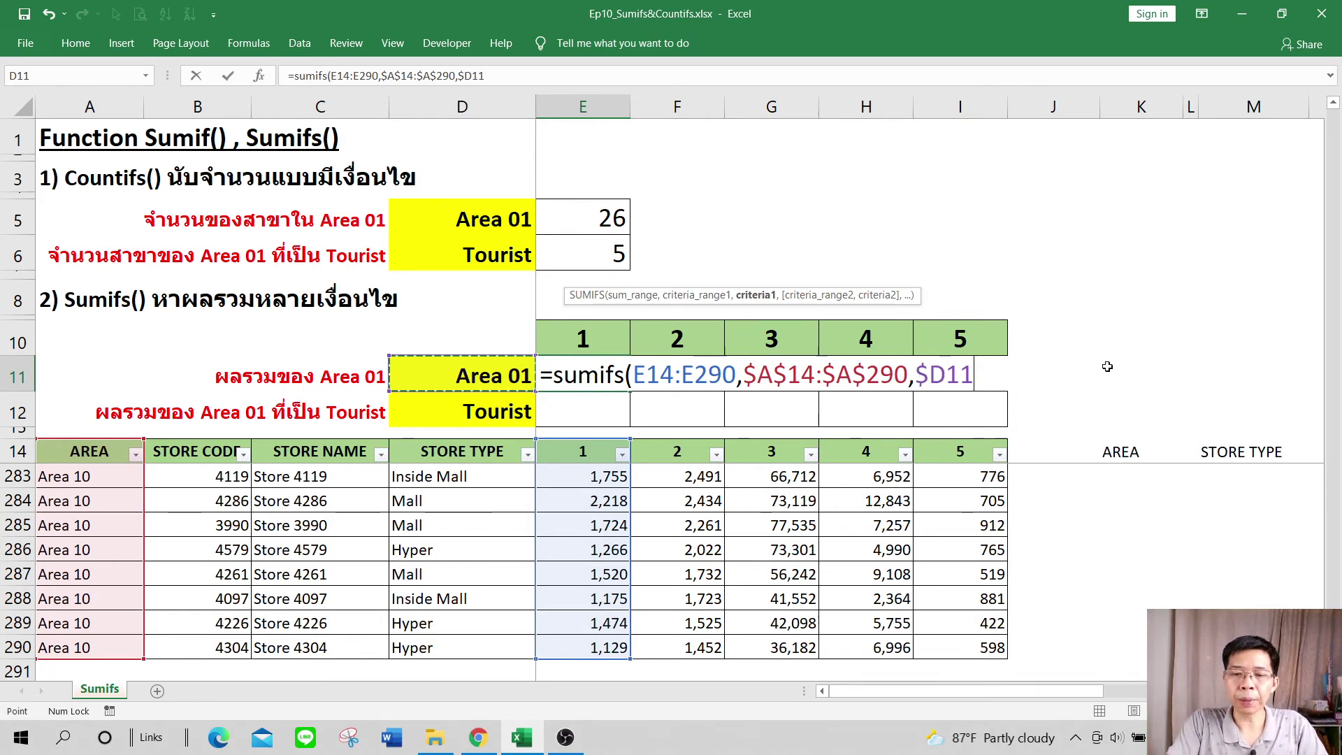
text())
key(Return)
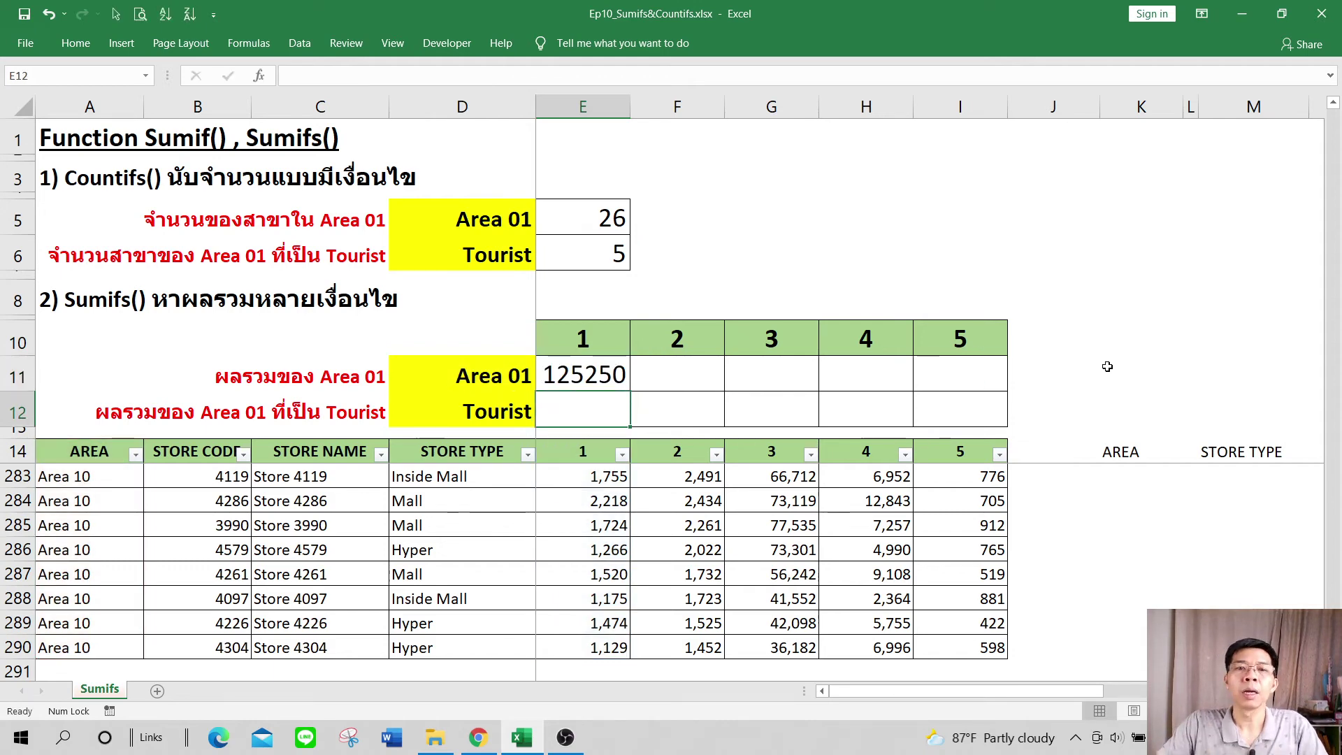
- Give the E11 total thousands separators and widen column E to fit it
click(573, 374)
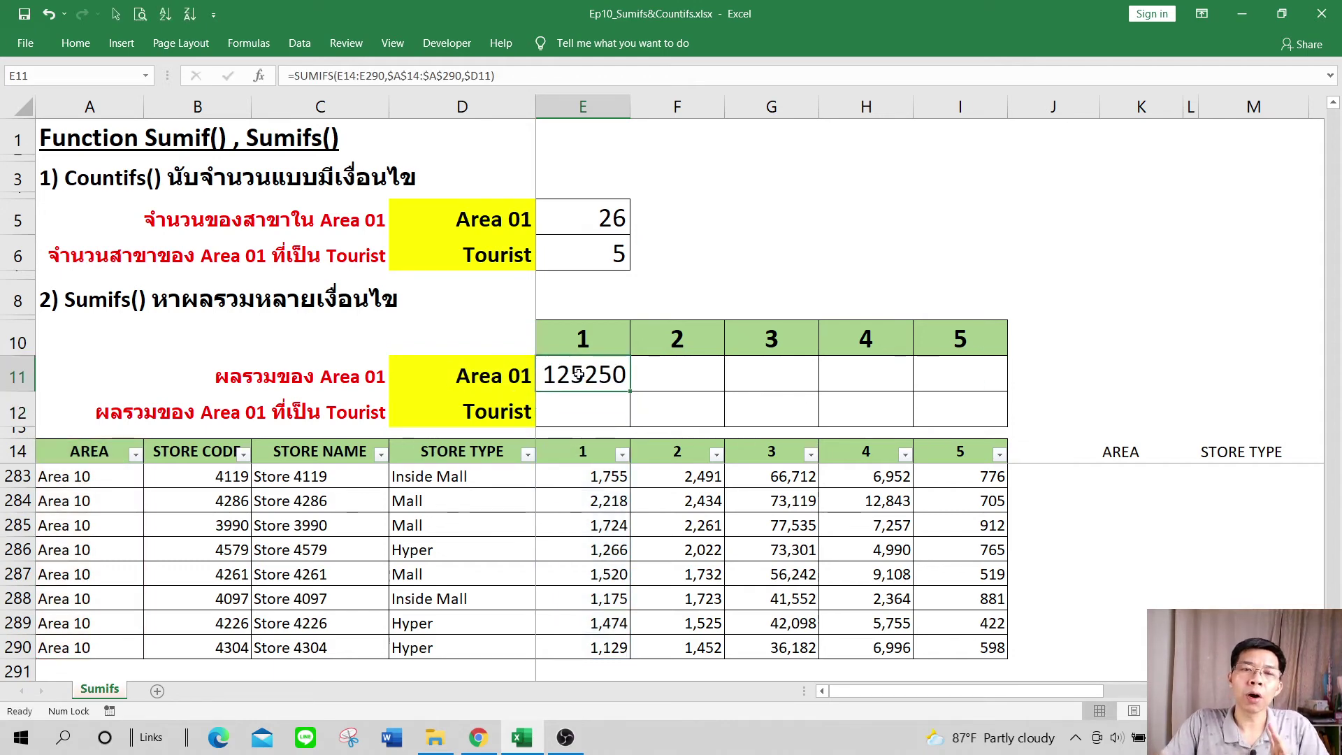
click(72, 44)
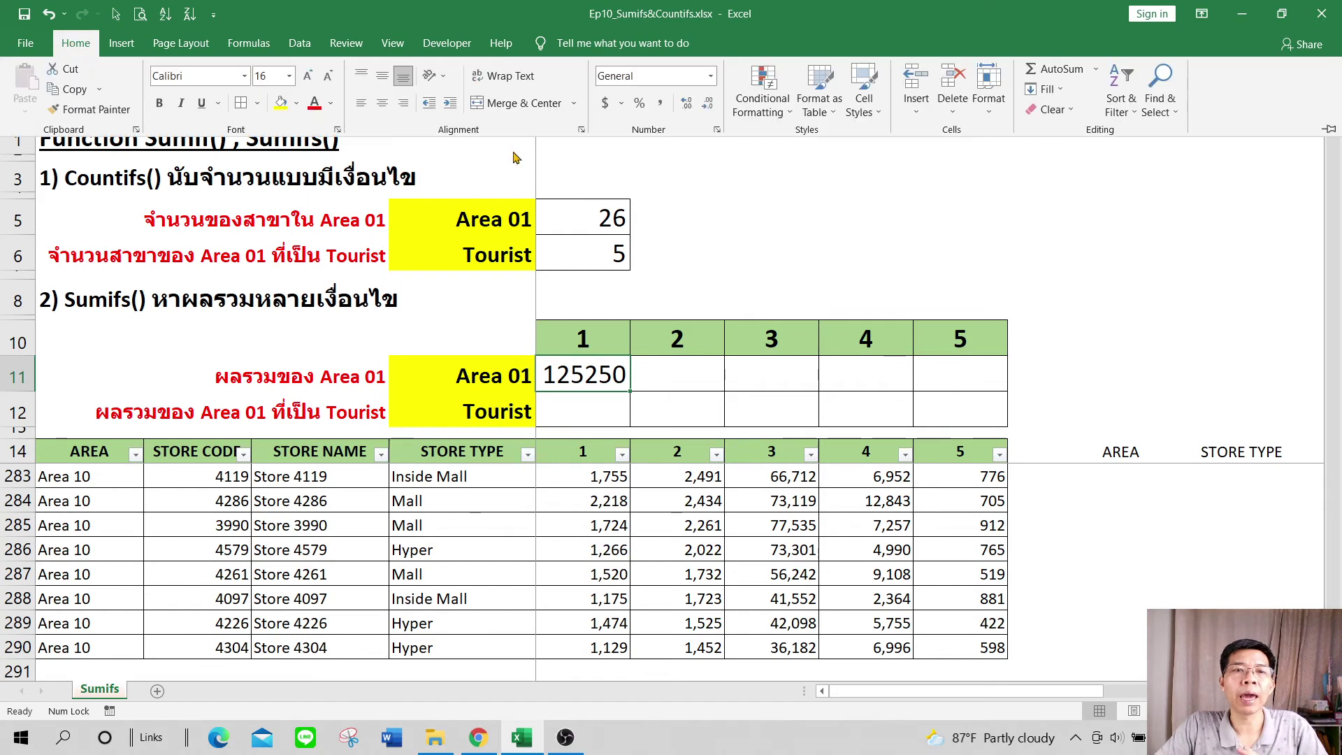
click(662, 103)
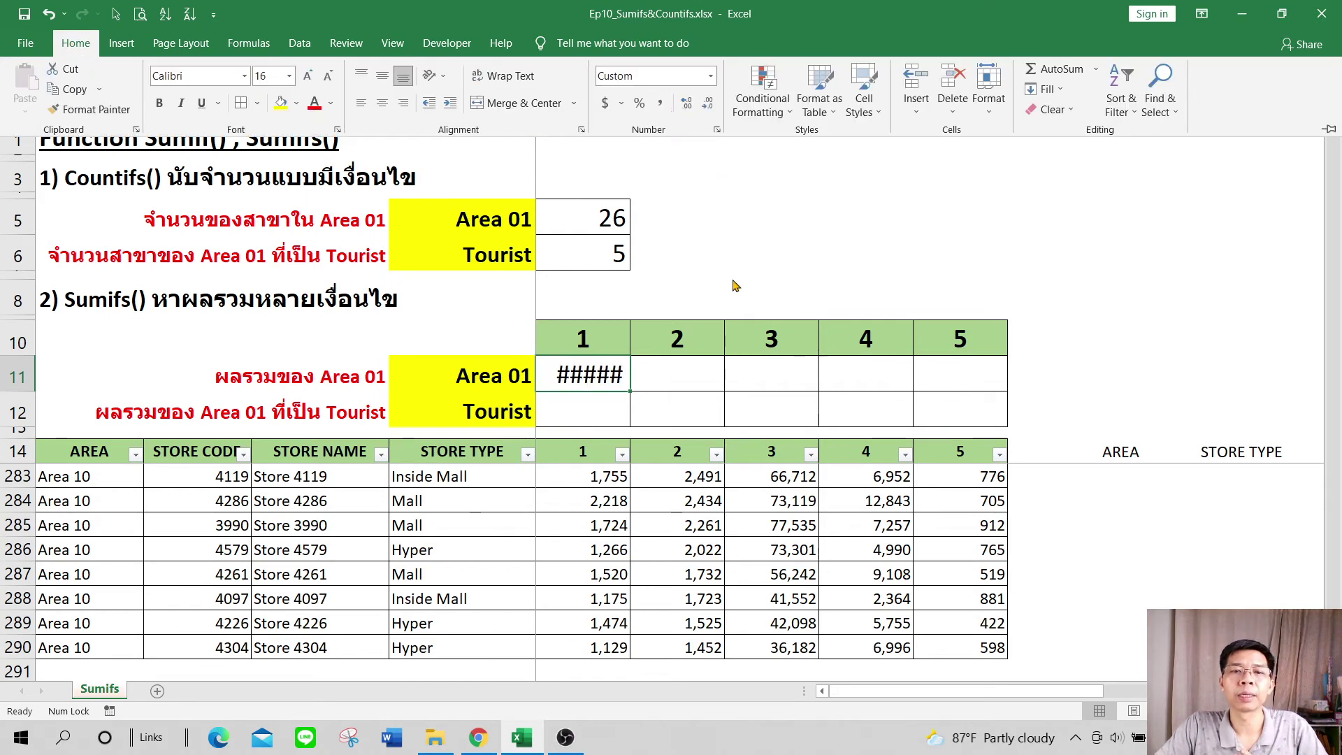
click(727, 238)
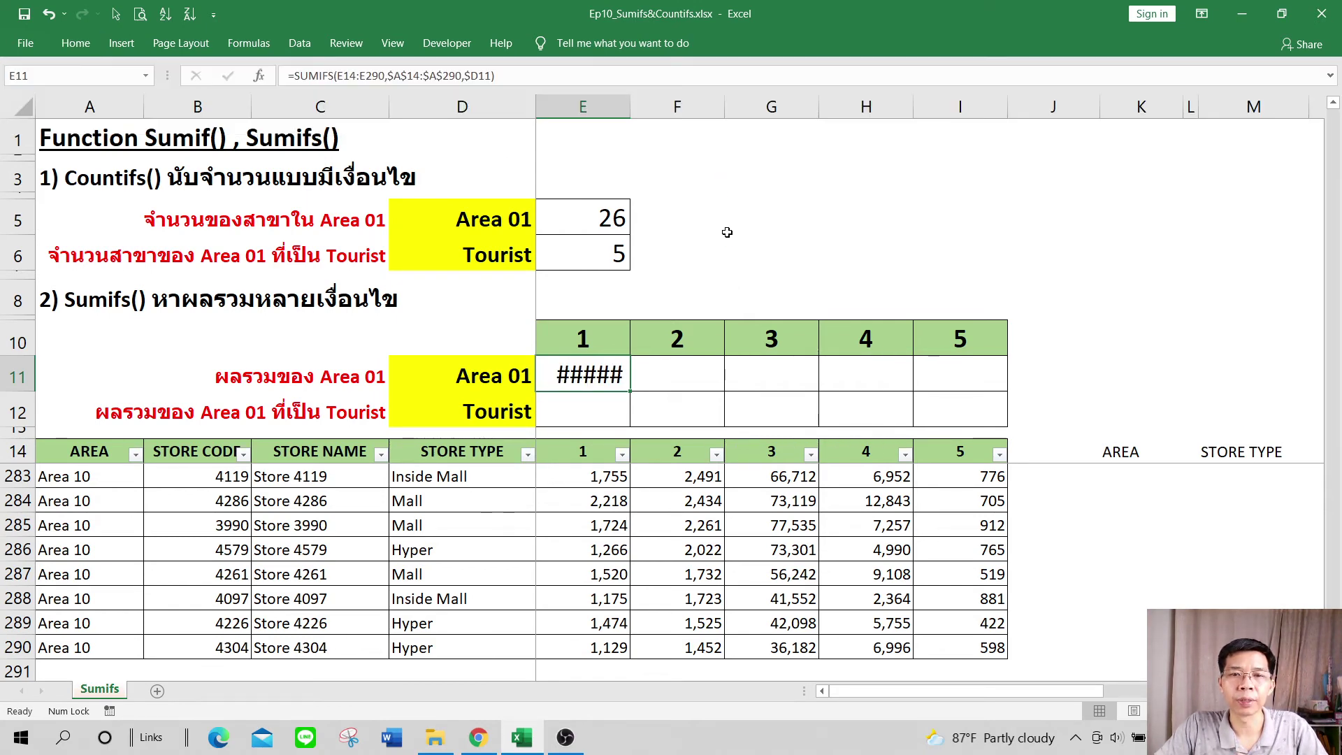
drag(631, 109, 646, 112)
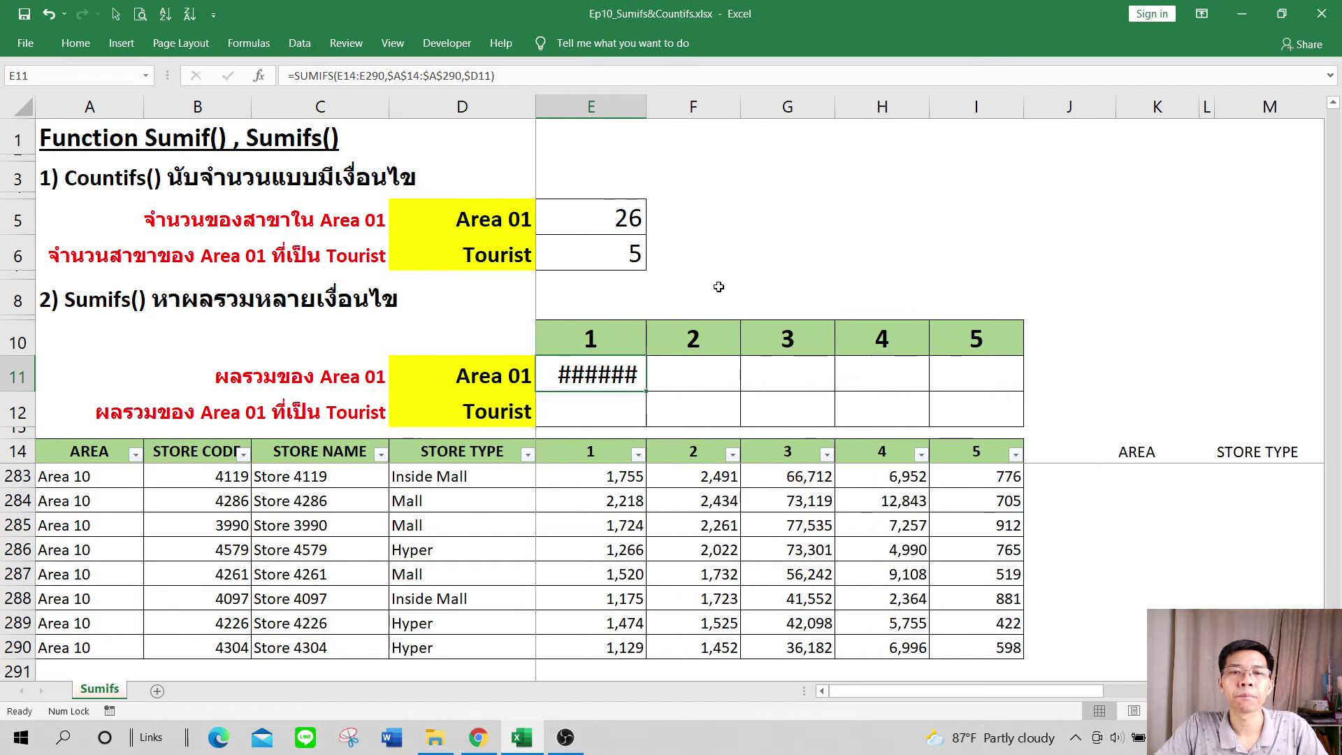
- Format E11 as Number with thousands separator and 0 decimal places
right_click(600, 376)
click(697, 315)
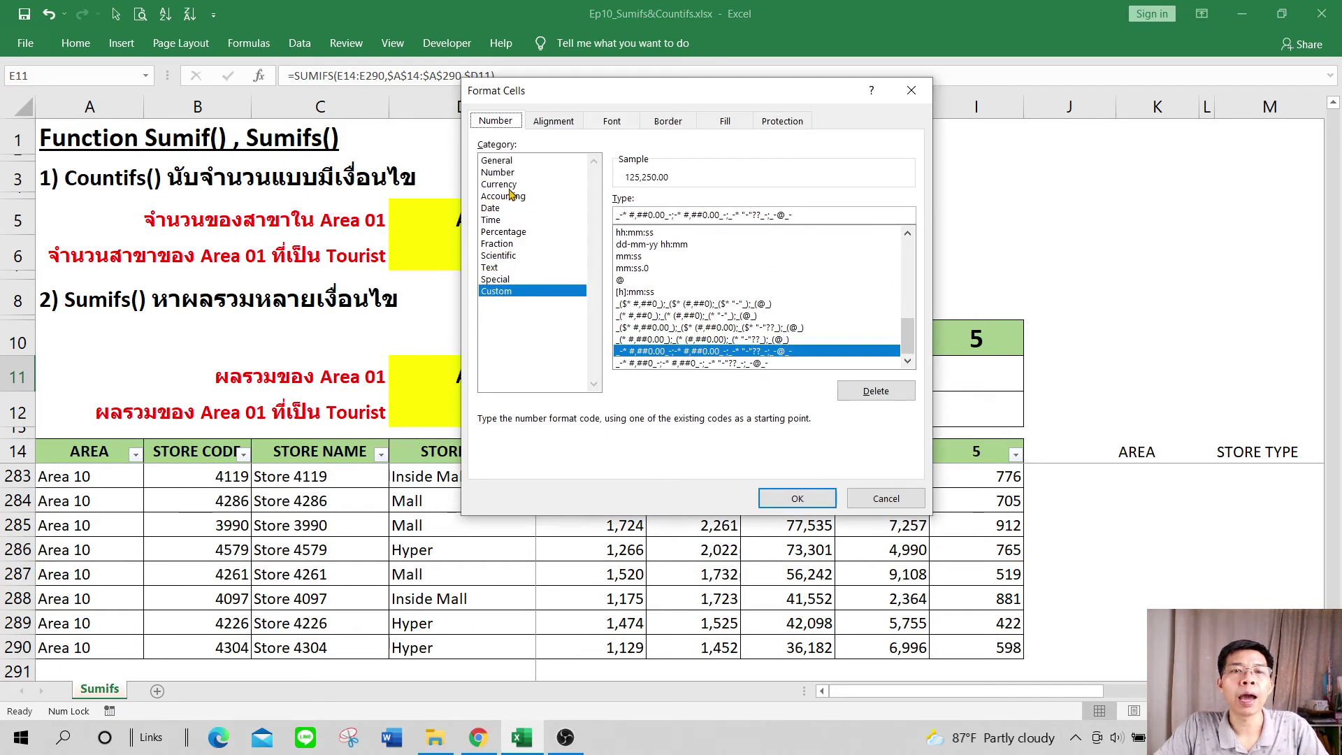
click(504, 172)
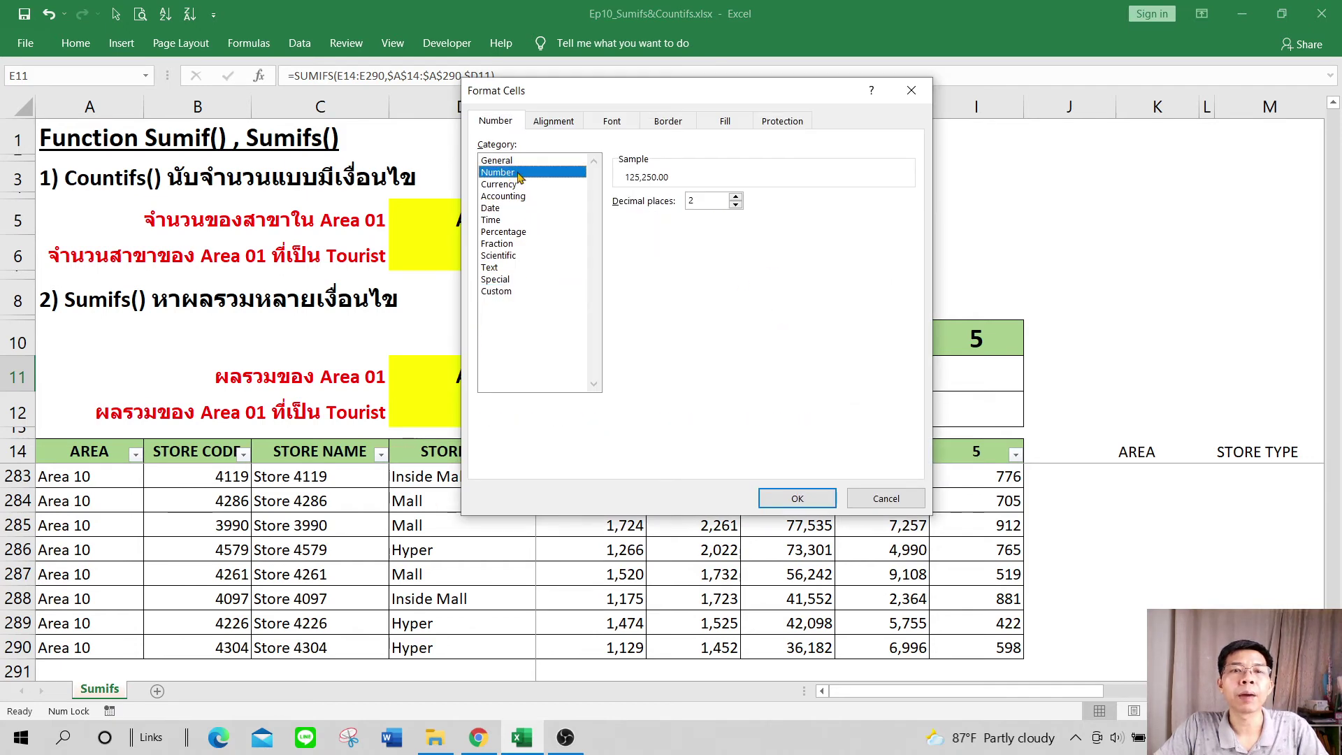
click(734, 205)
click(734, 206)
click(797, 498)
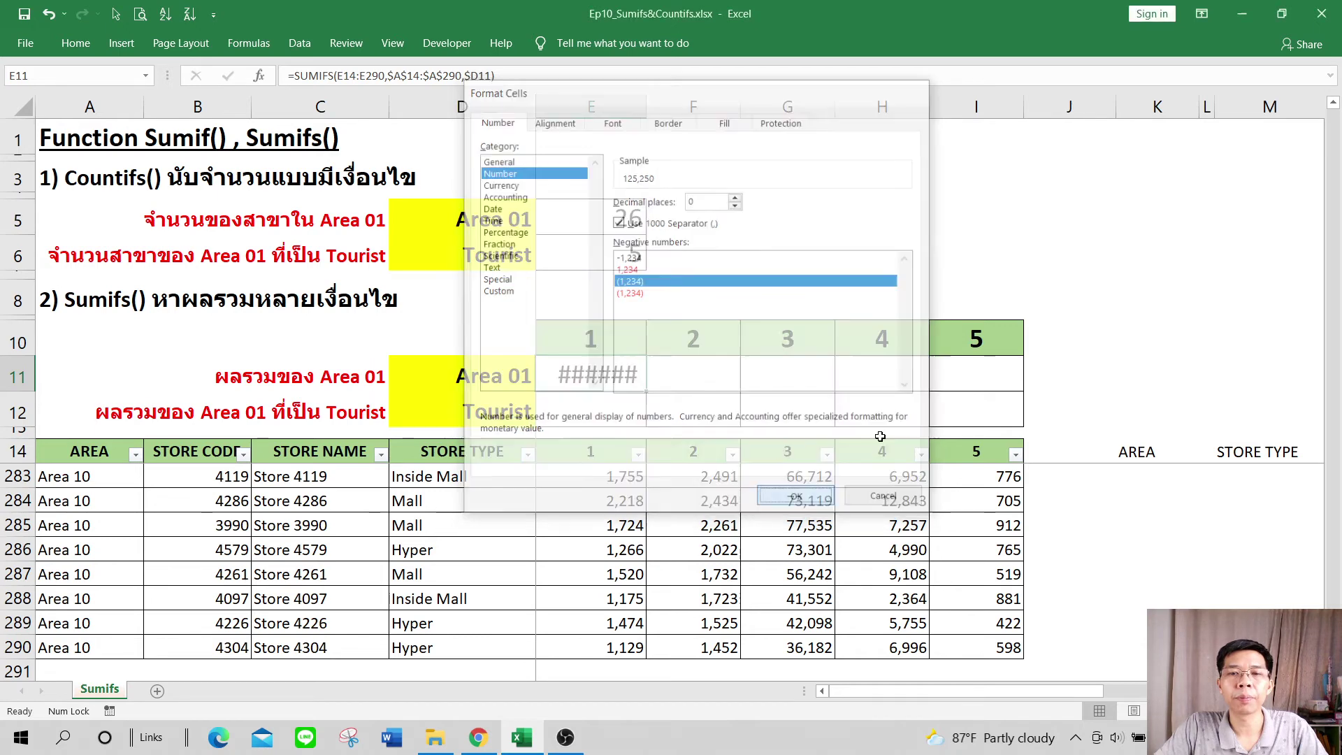
click(1069, 297)
- Widen column E slightly more so 125,250 shows fully in E11
click(631, 378)
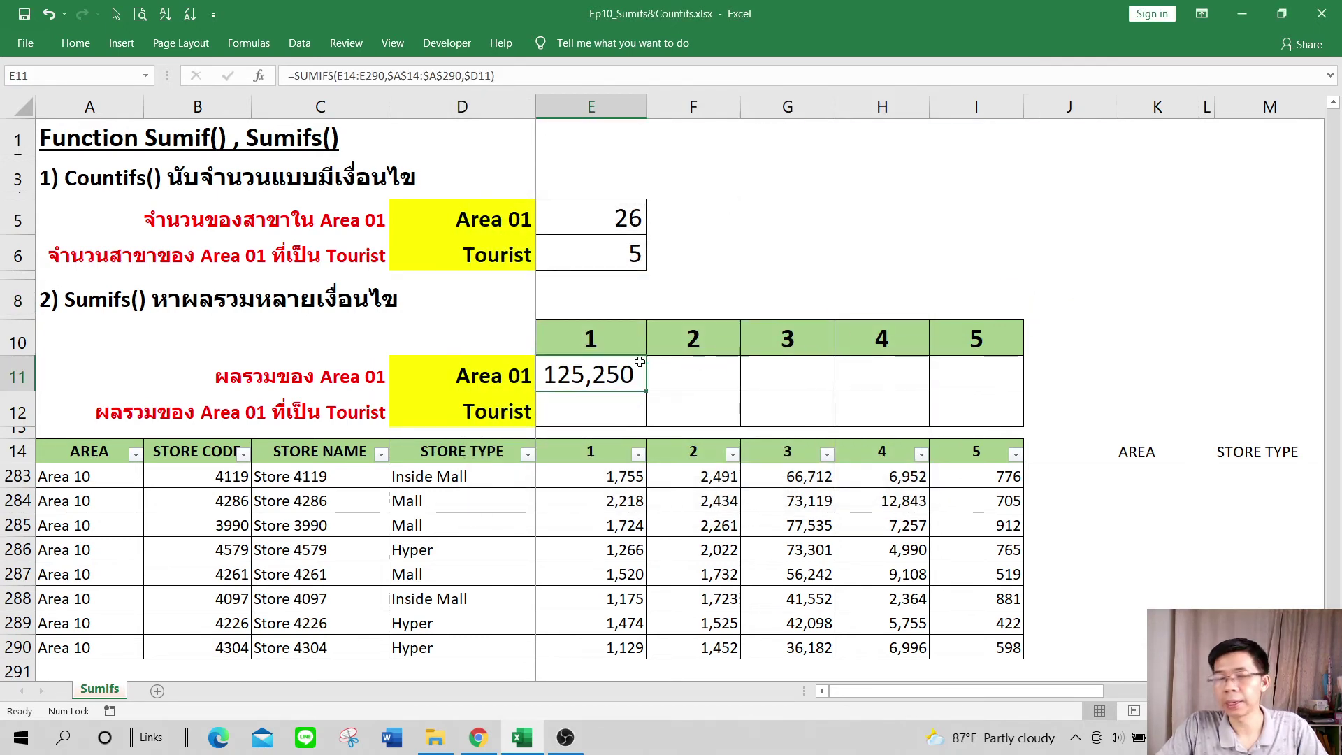
click(75, 43)
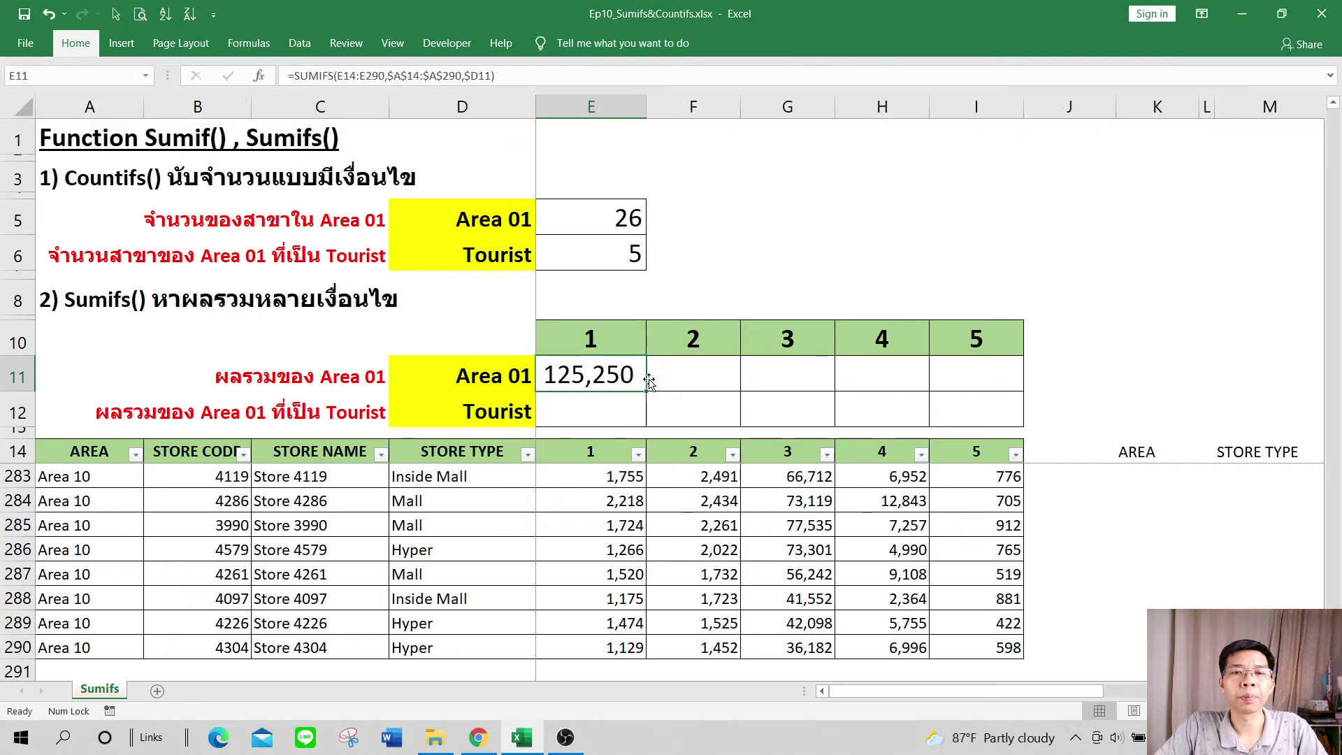
click(75, 41)
click(76, 42)
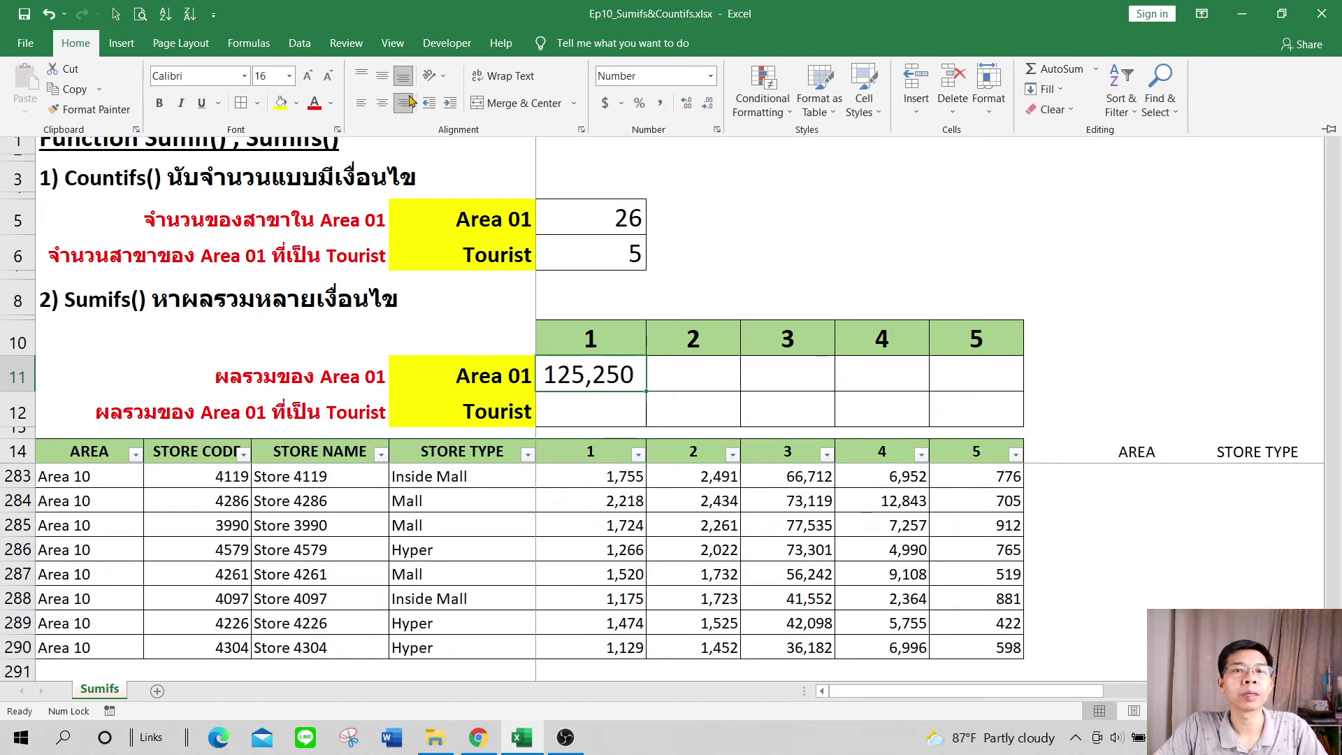
click(605, 380)
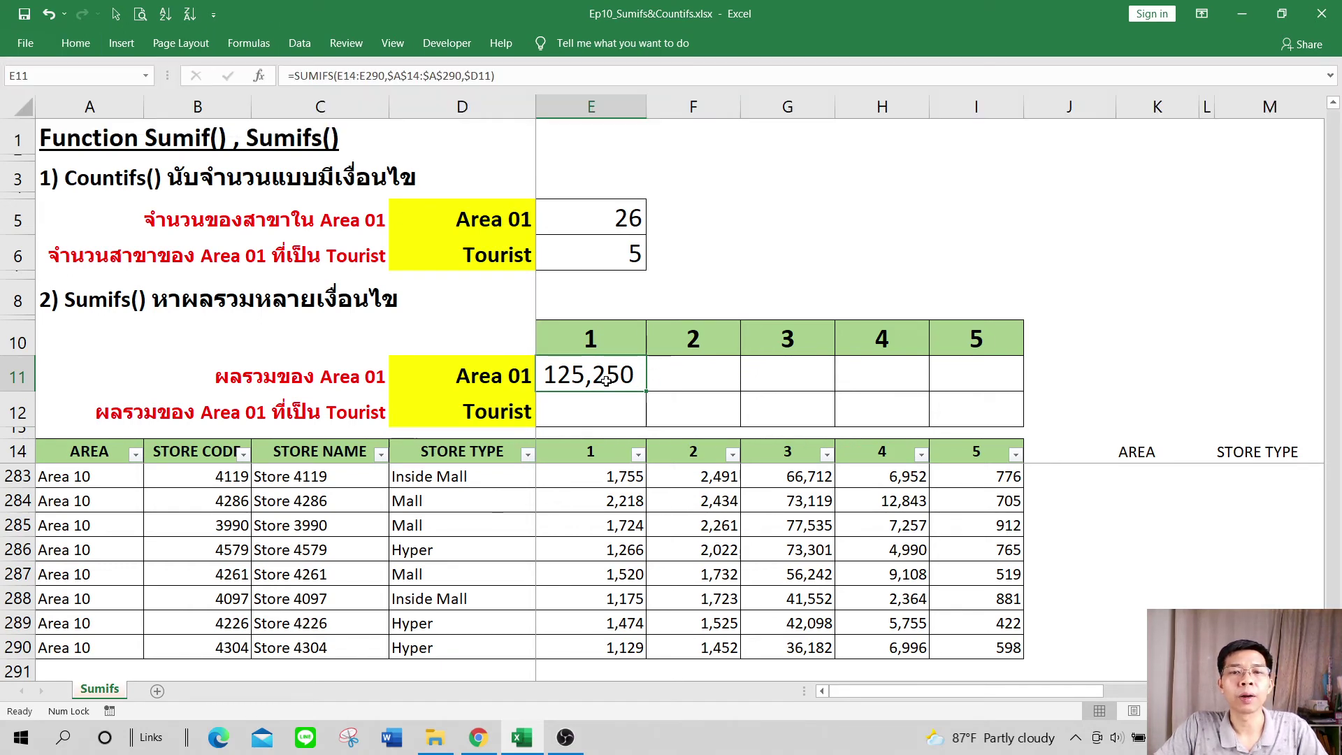
drag(649, 114, 655, 114)
click(807, 206)
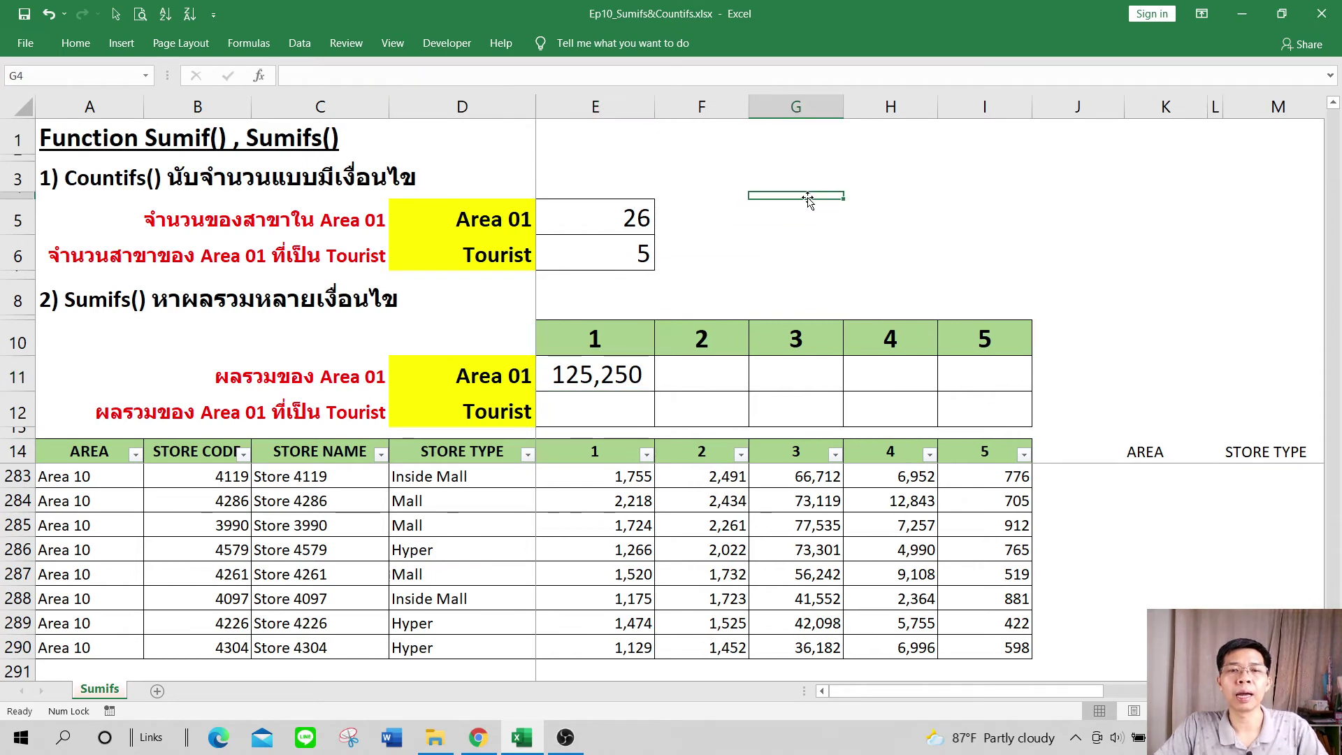
click(619, 369)
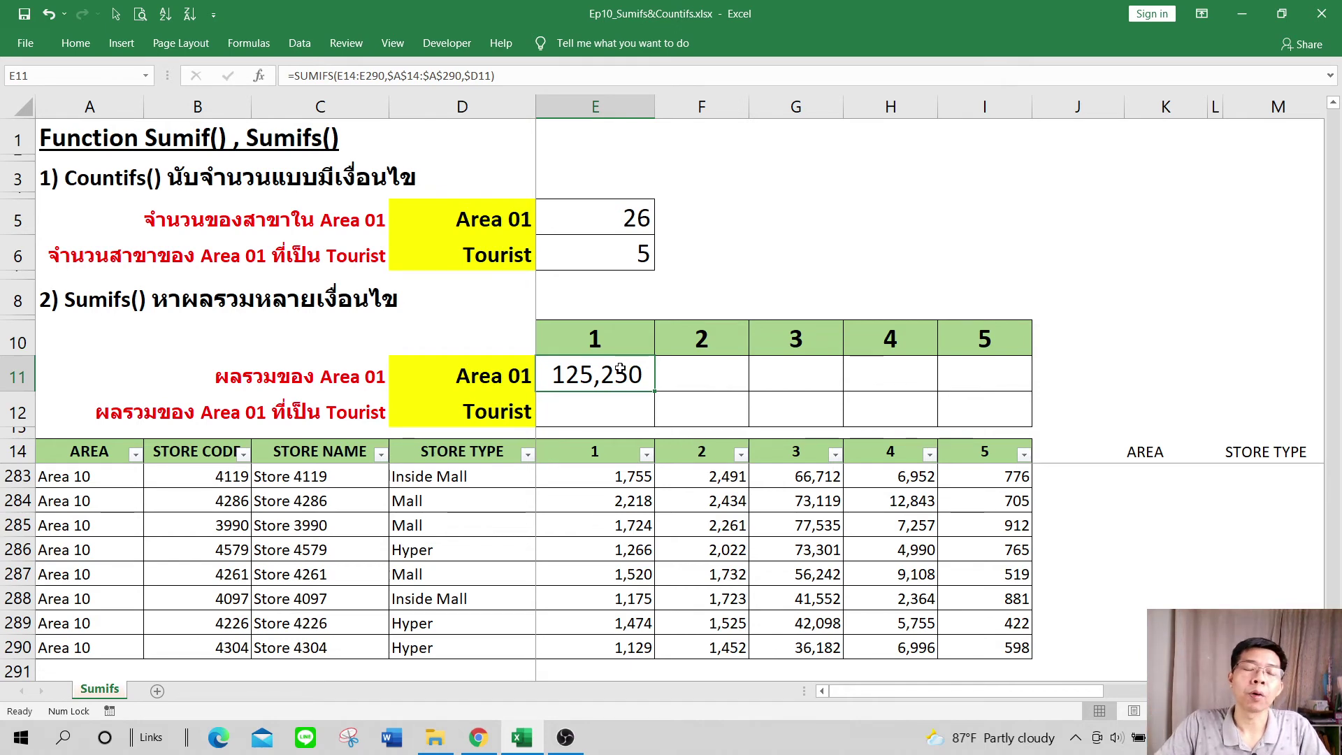
- Inspect the filtered column 1 values from E14 down to row 289
click(597, 412)
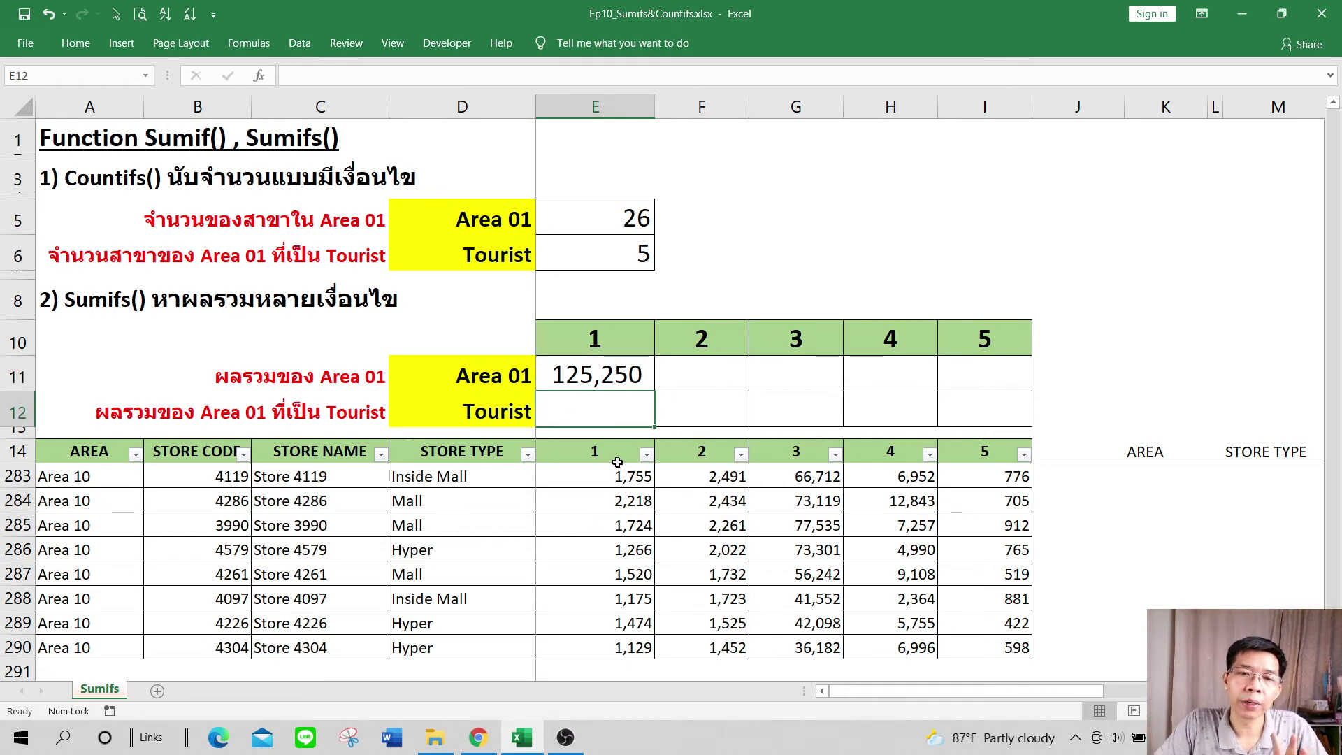
click(619, 456)
click(611, 500)
click(608, 549)
click(605, 573)
click(597, 612)
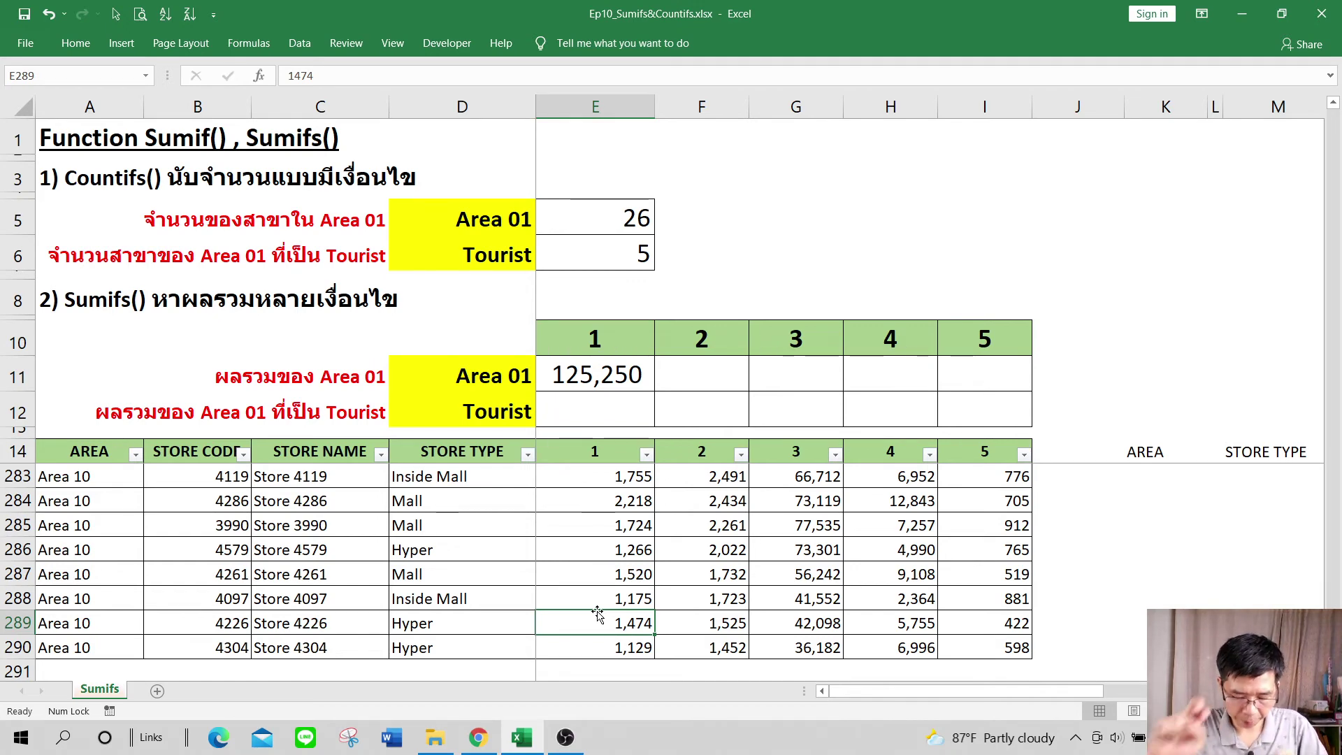
- Start =sumifs( in E12 with E14:E290 as the sum range
click(636, 406)
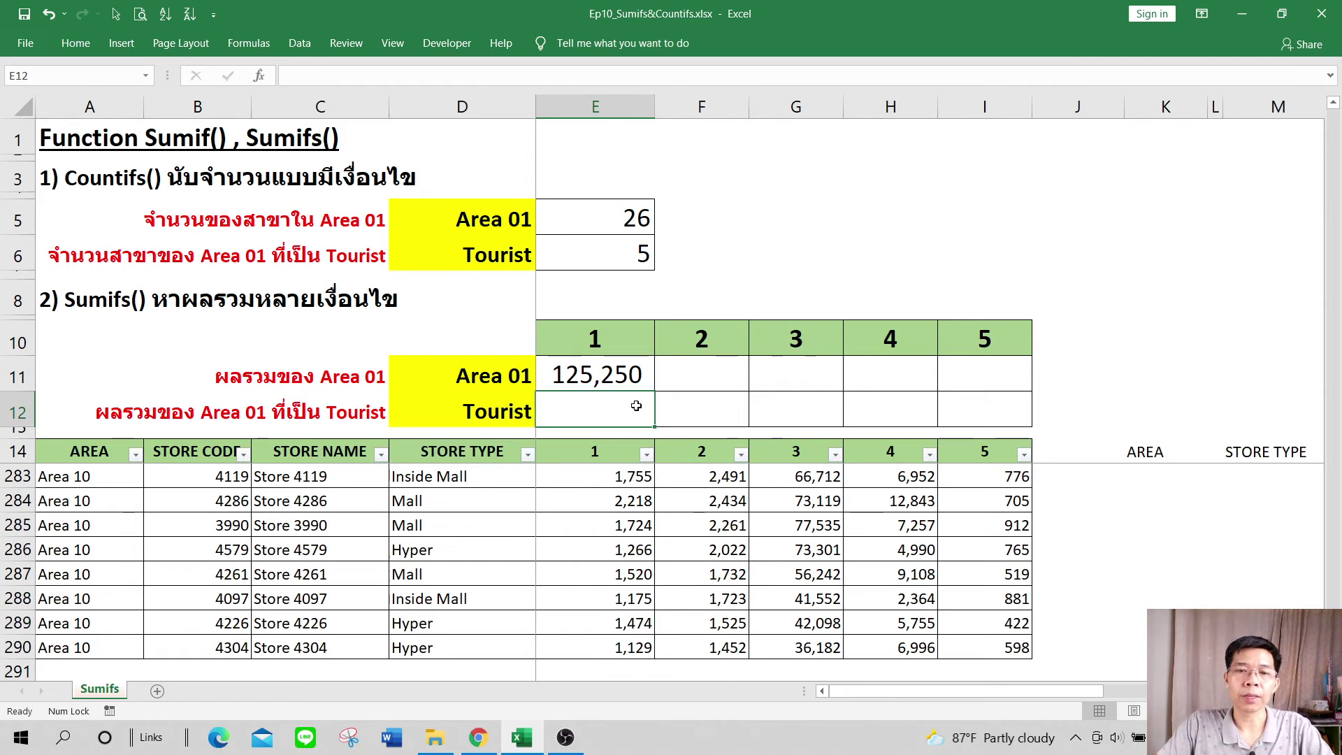
text(=sumif)
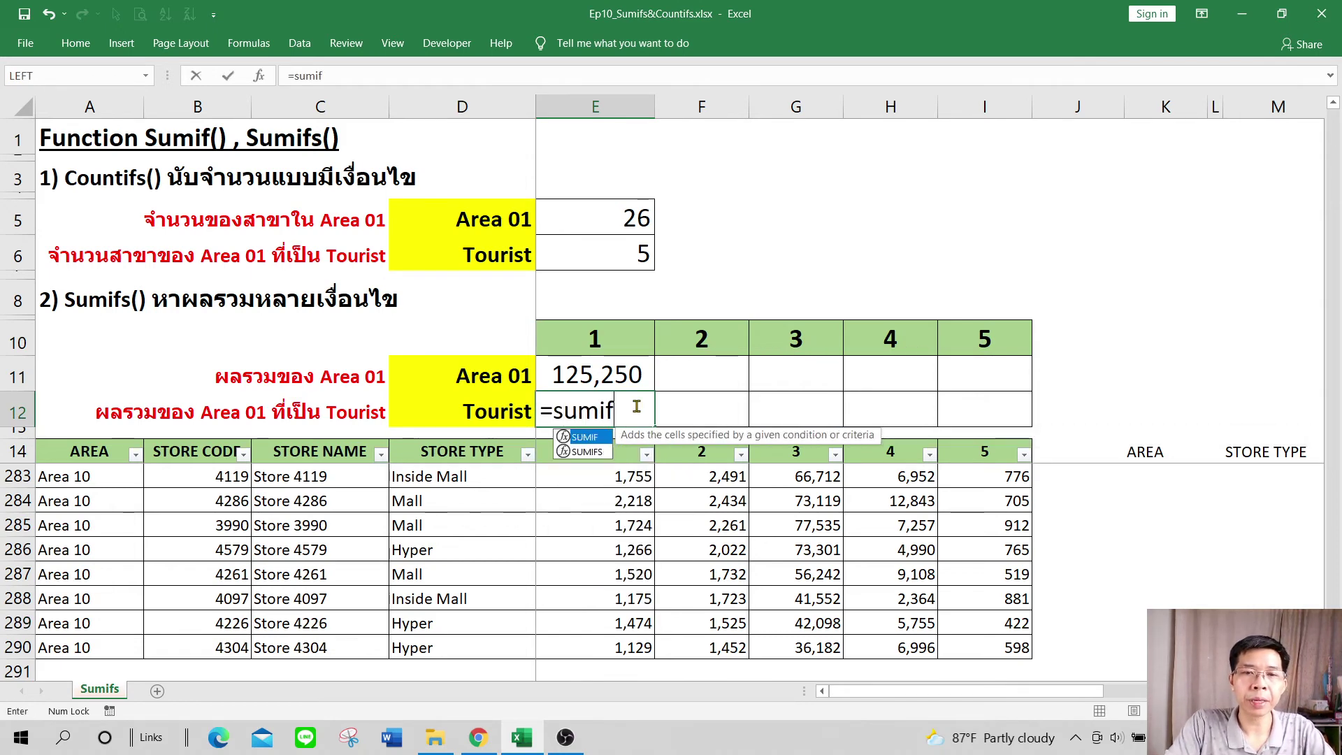
text(s()
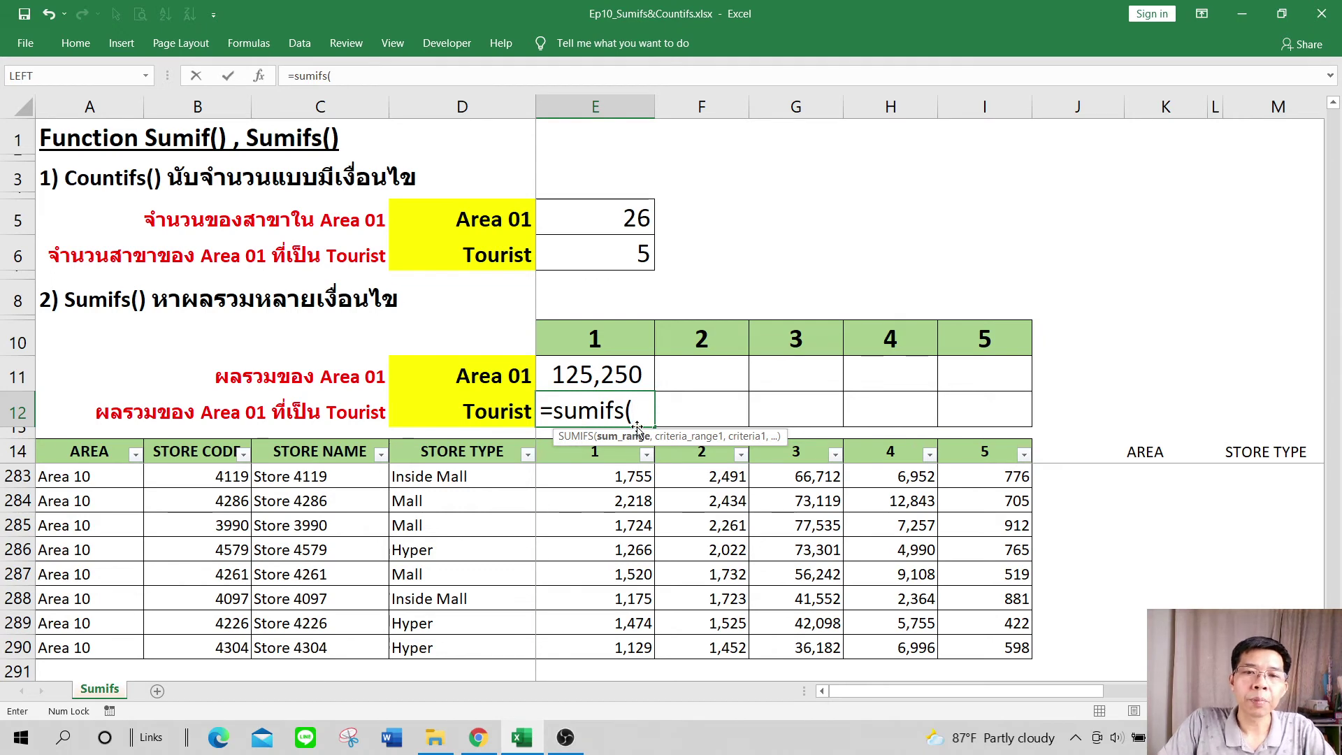
mouse_move(658, 435)
mouse_down()
mouse_move(760, 368)
mouse_move(767, 276)
mouse_up()
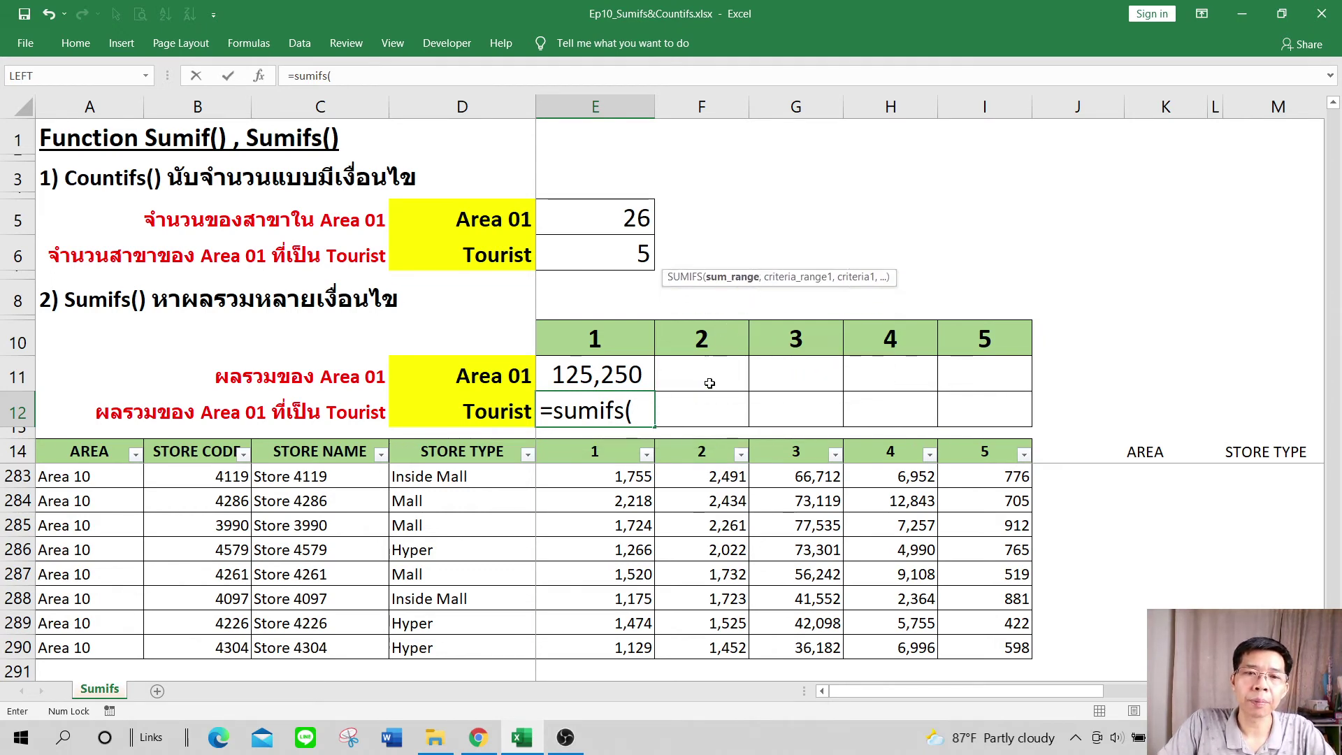
click(605, 449)
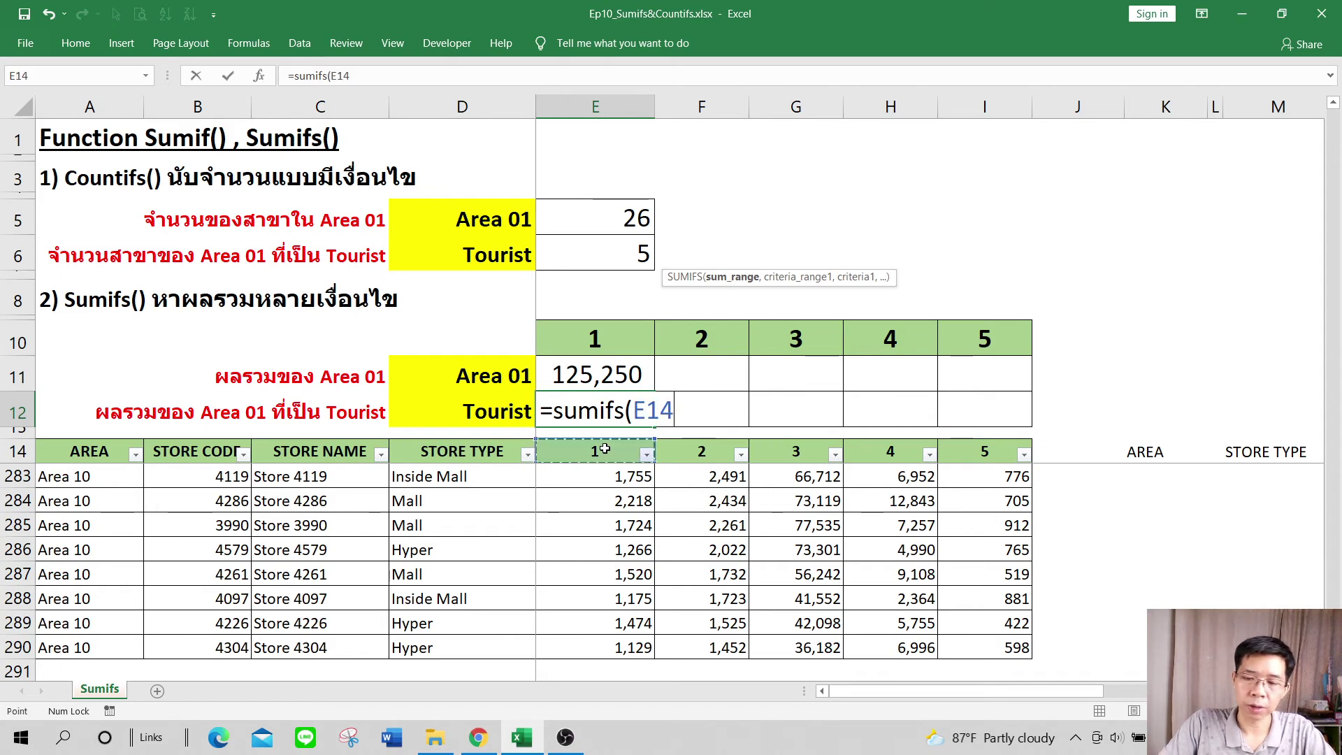
key(ctrl+shift+Down)
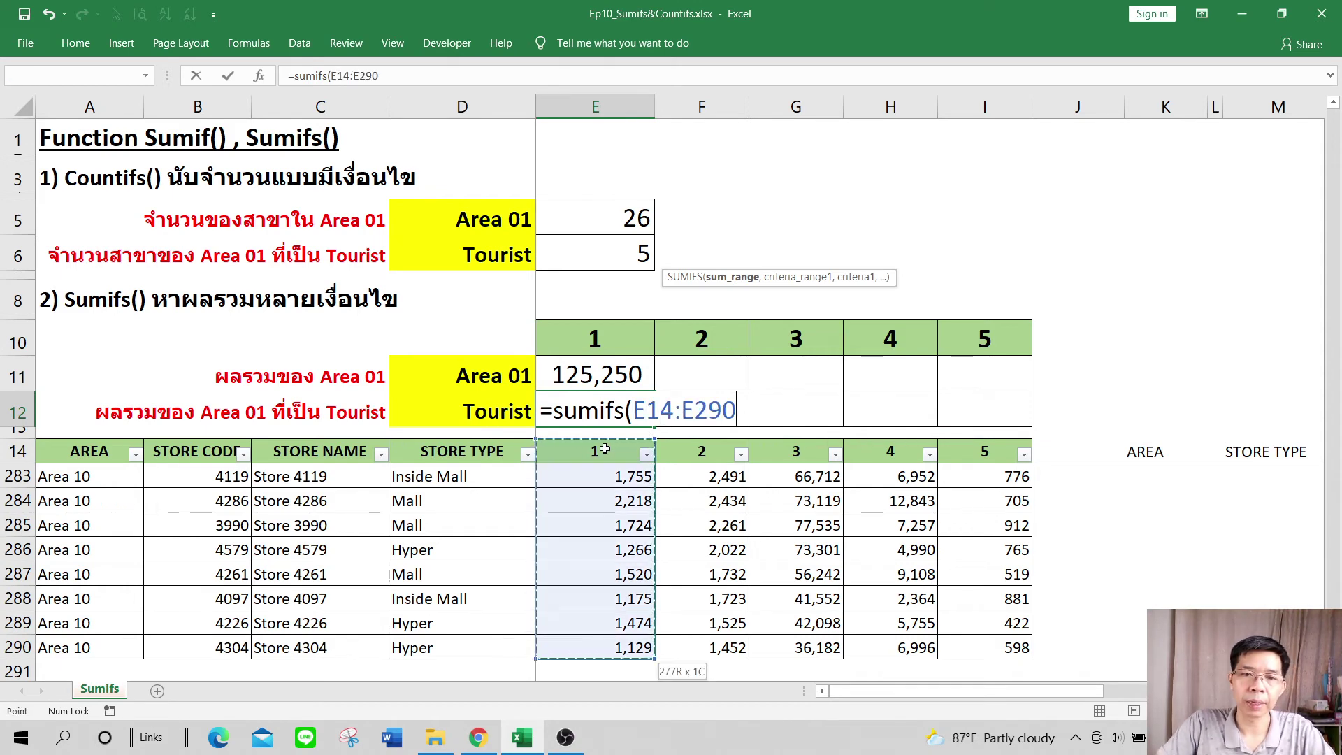
text(,)
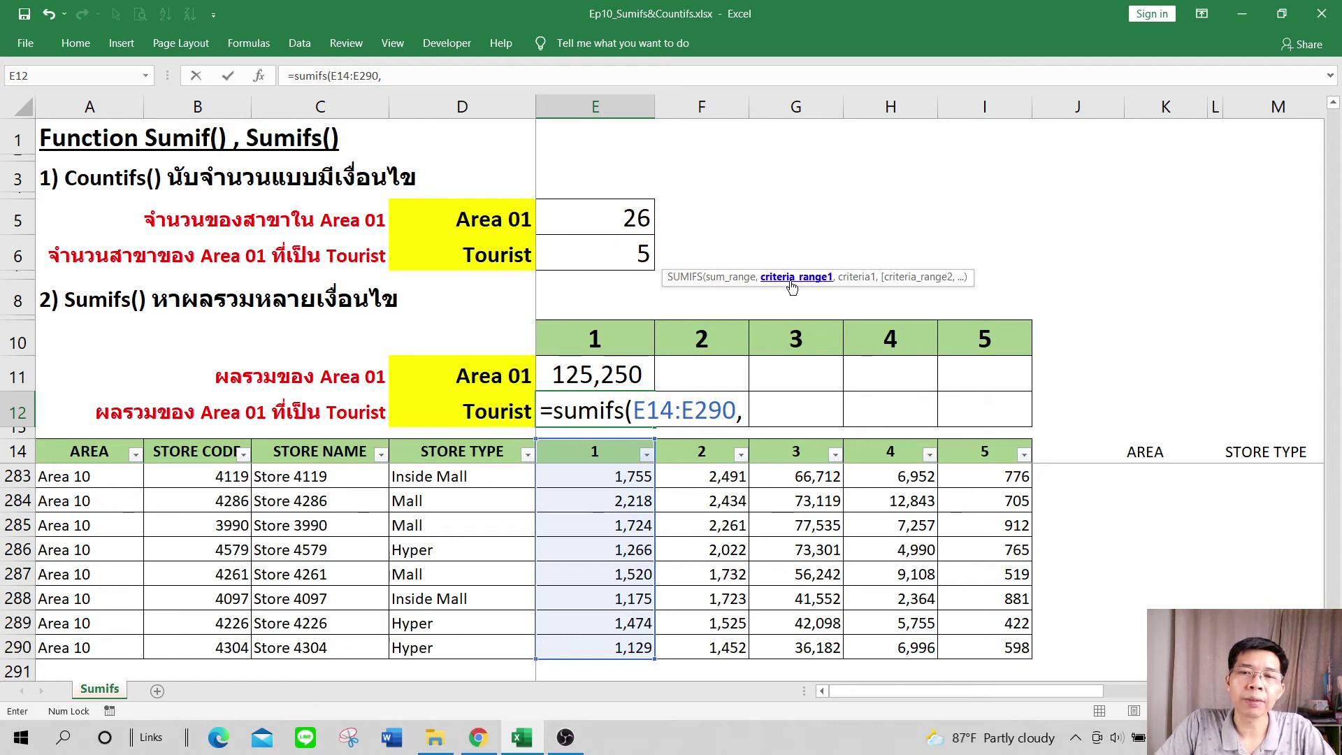
- Add the absolute $A$14:$A$290 criteria range with $D11 as the area criterion
drag(759, 271, 647, 289)
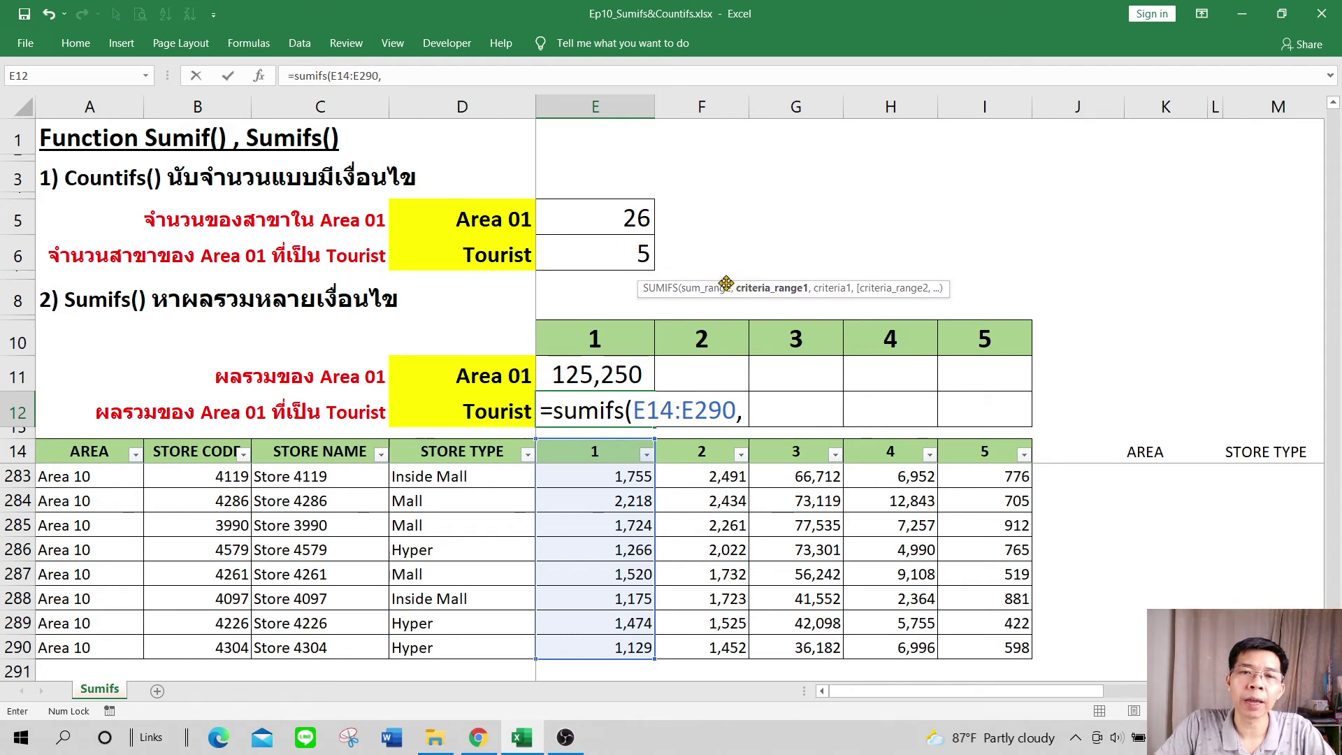
click(67, 453)
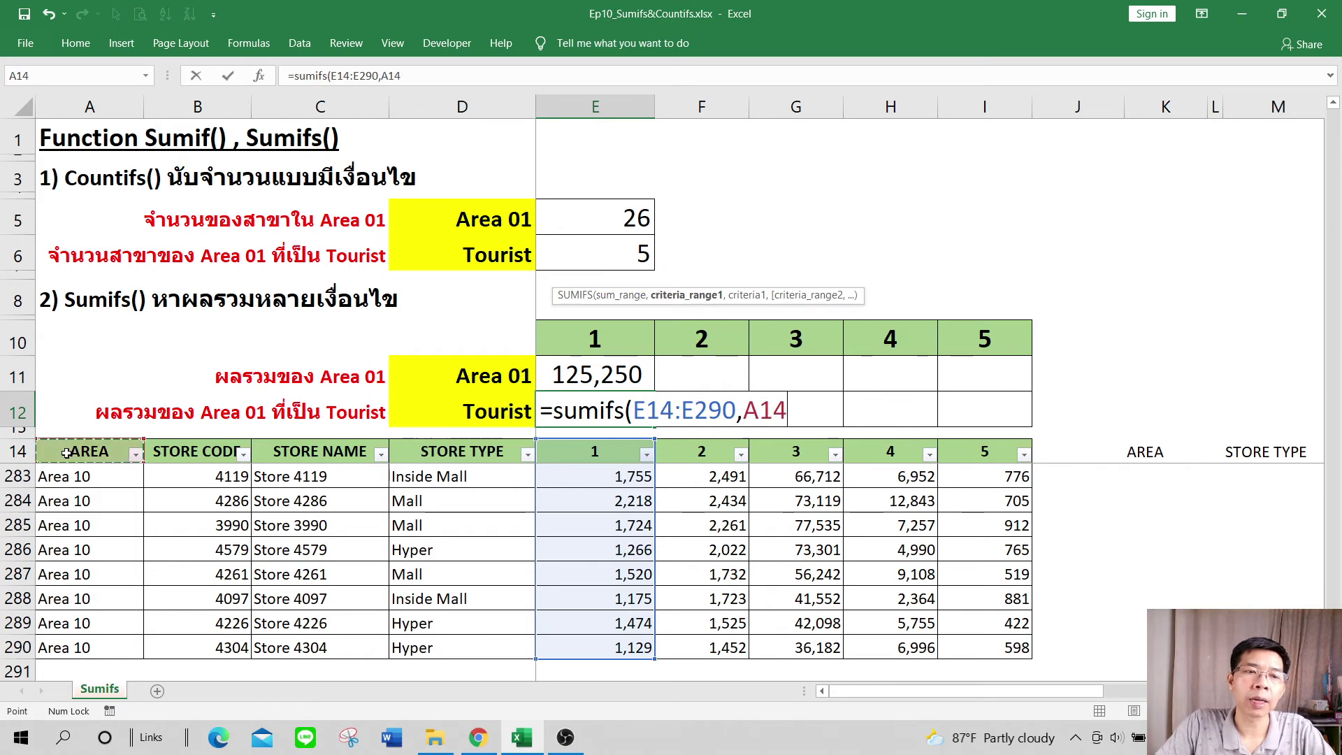
key(ctrl+shift+Down)
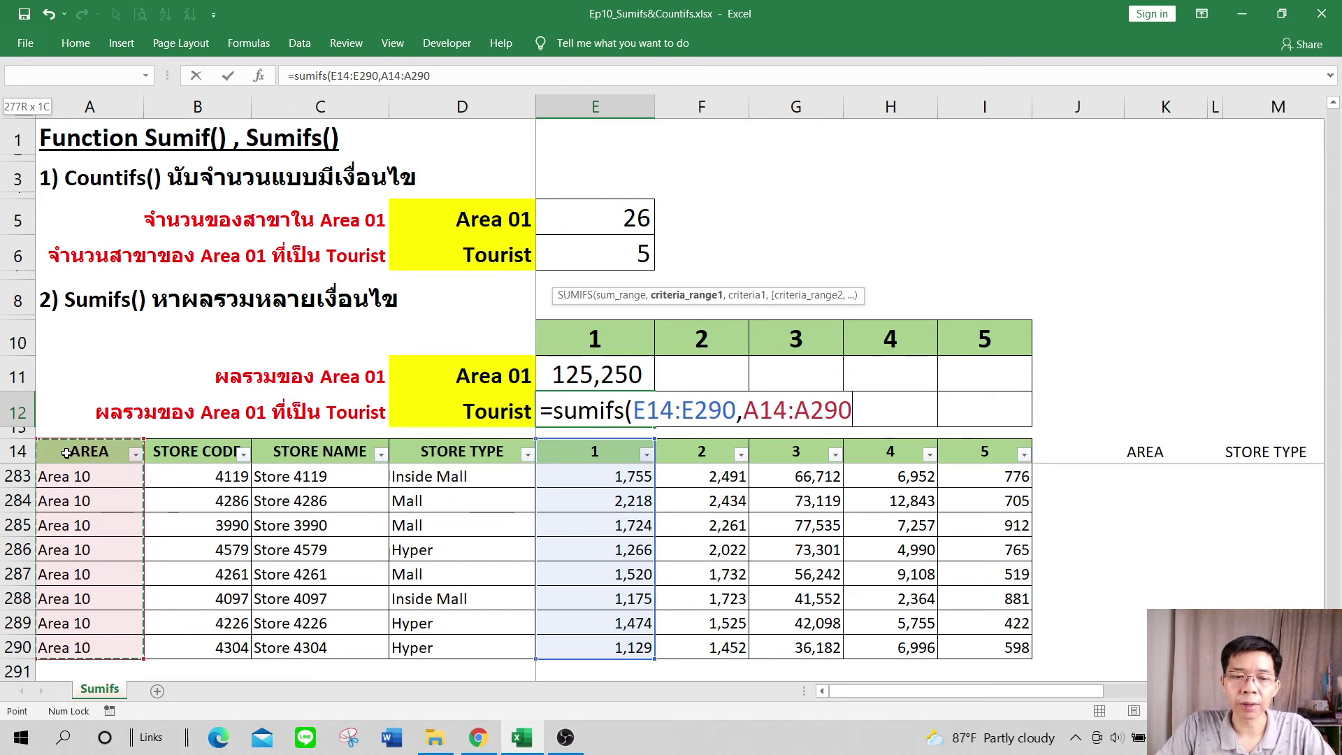
key(F4)
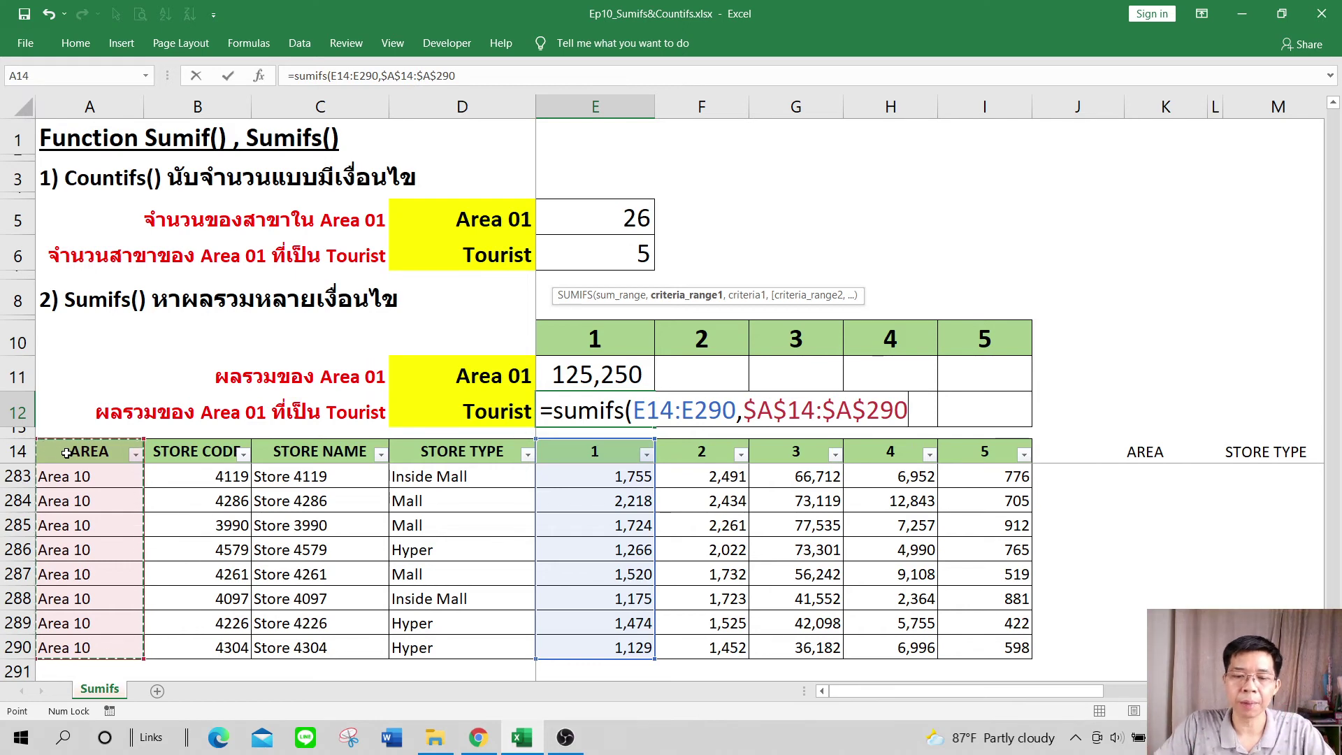
text(,)
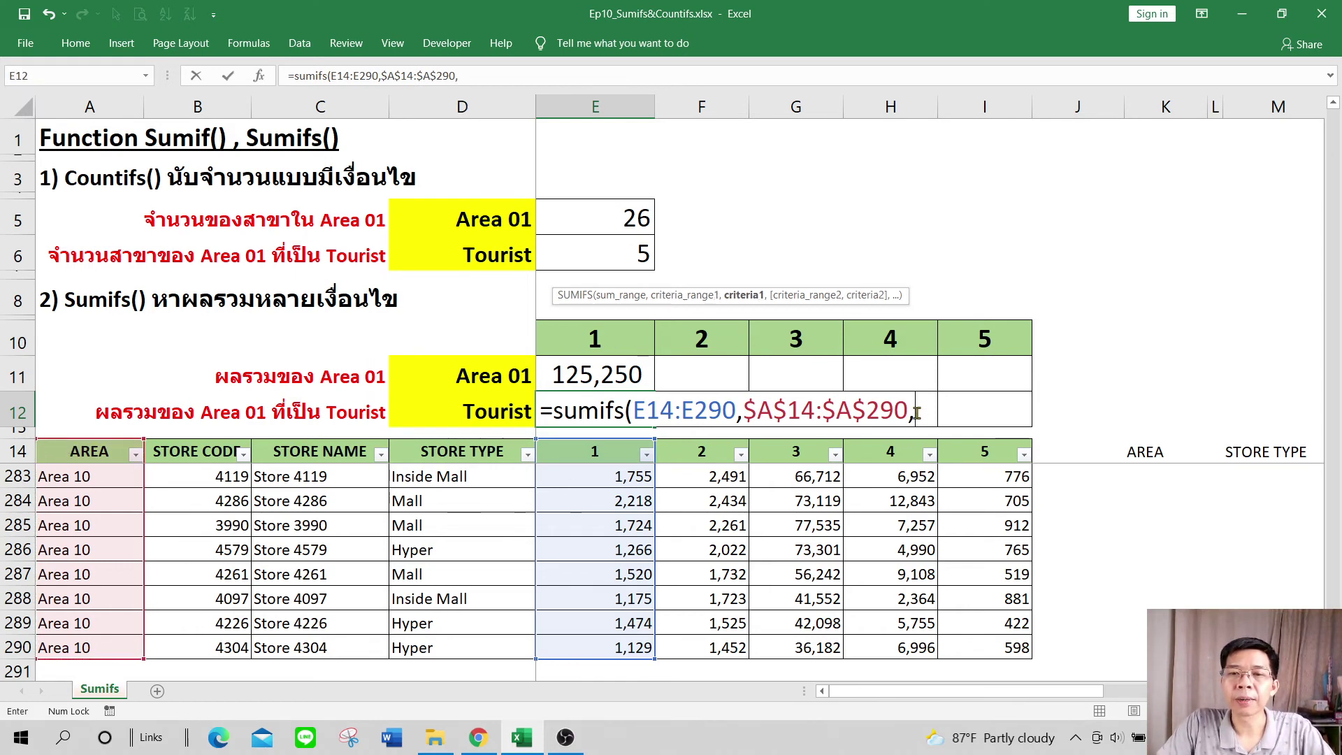
click(521, 381)
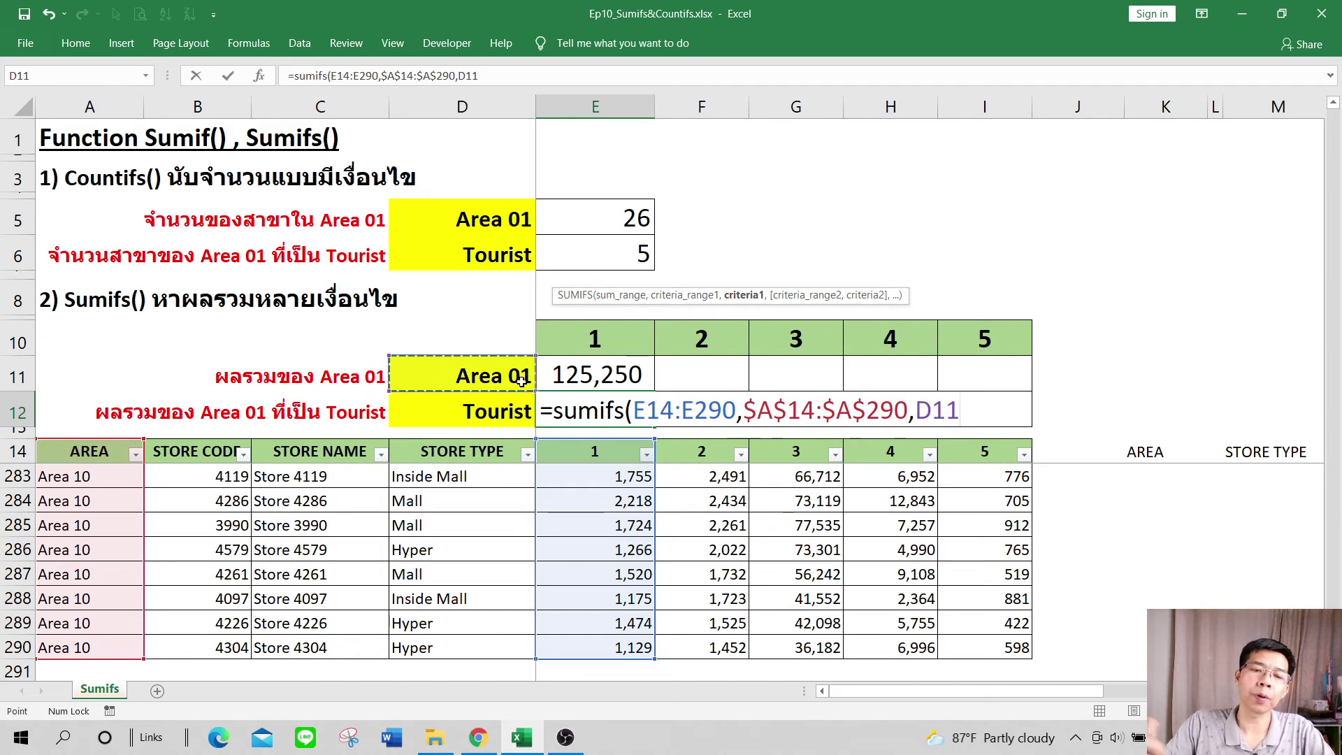
key(F4)
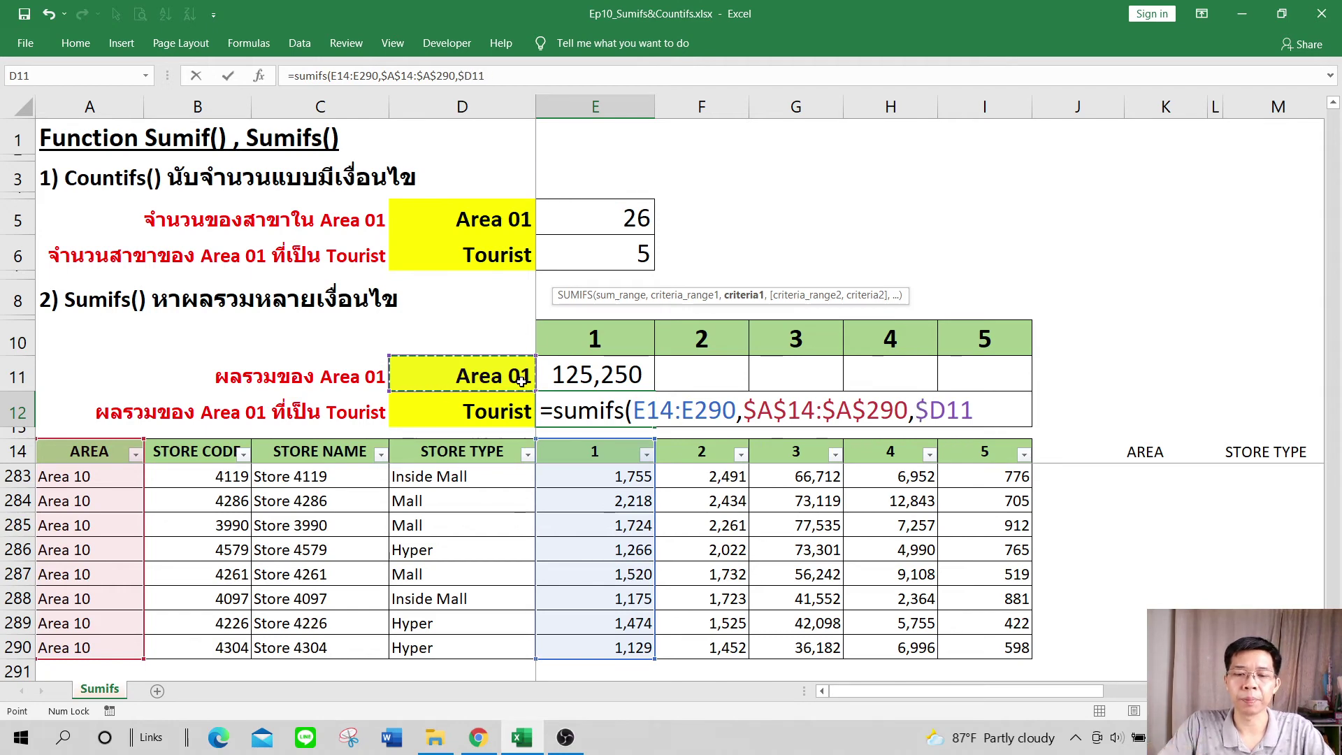
text(,)
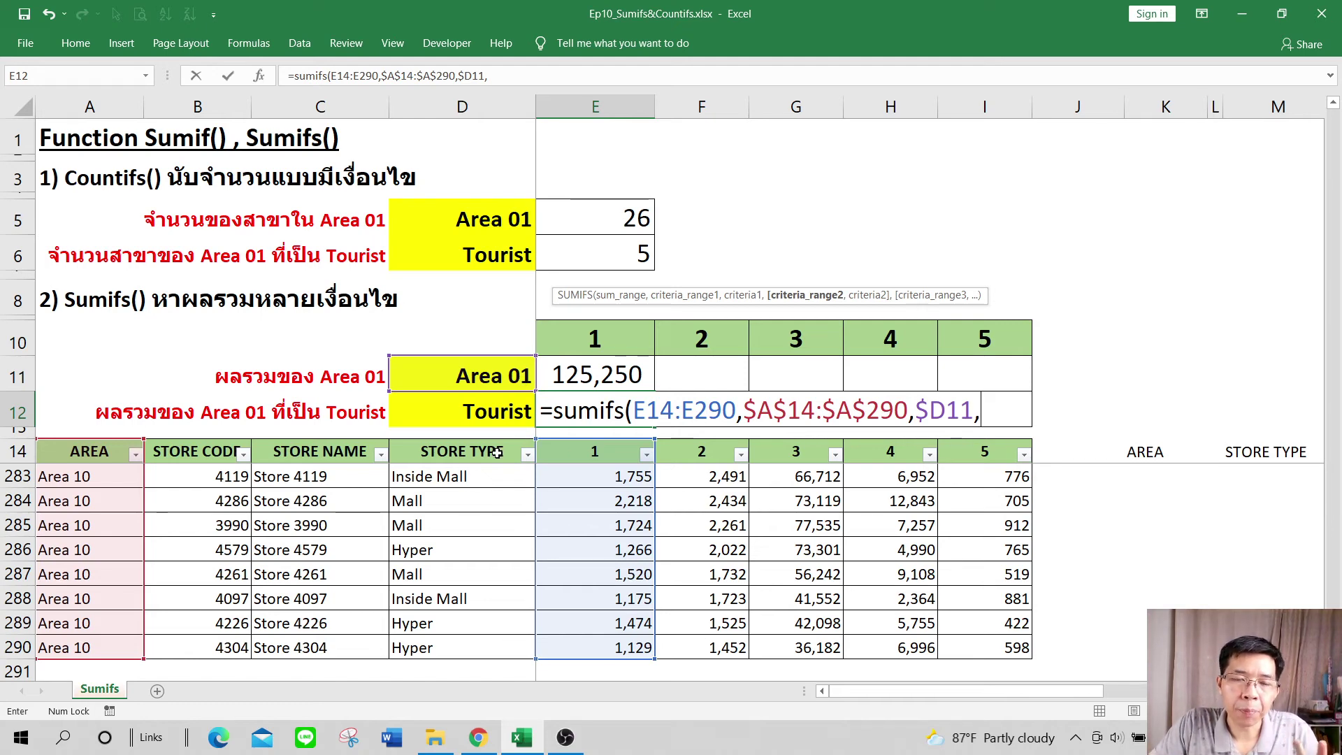
- Add $D$14:$D$290 with the $D12 Tourist criterion and commit, giving 34308
click(466, 455)
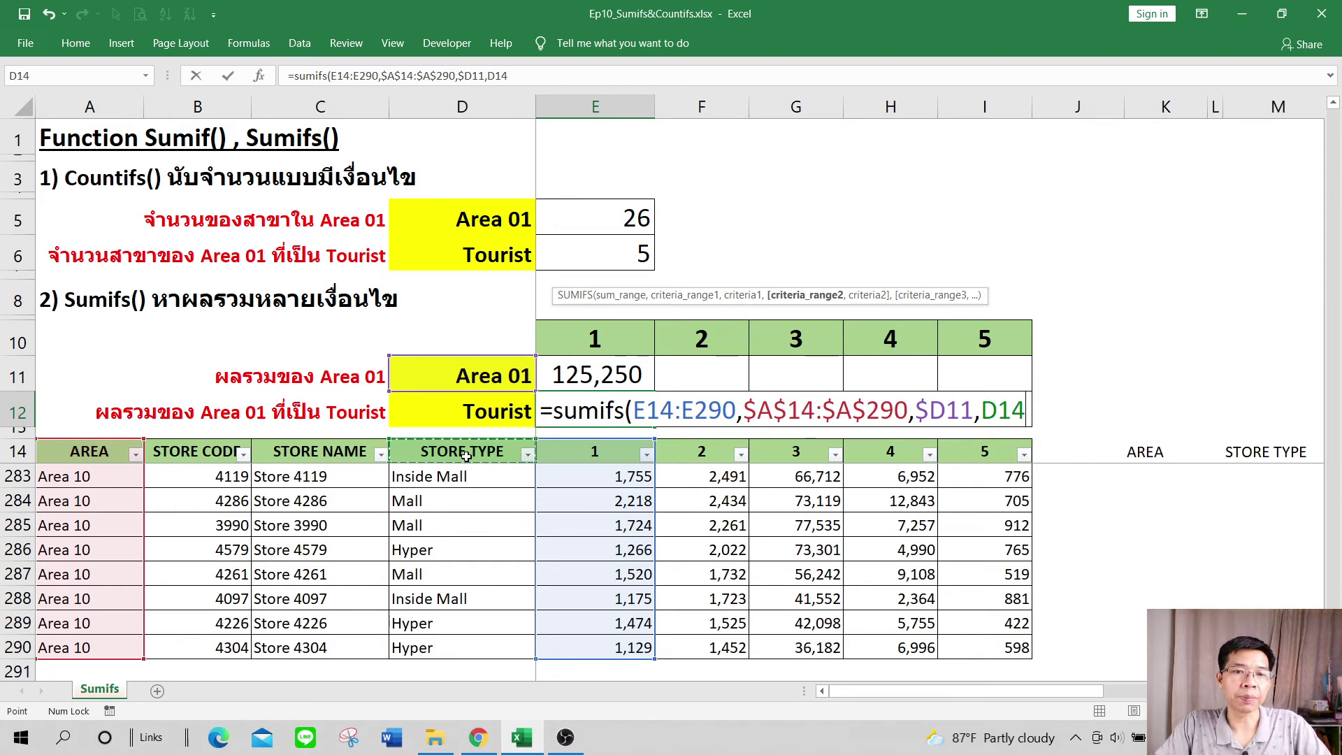
key(ctrl+shift+Down)
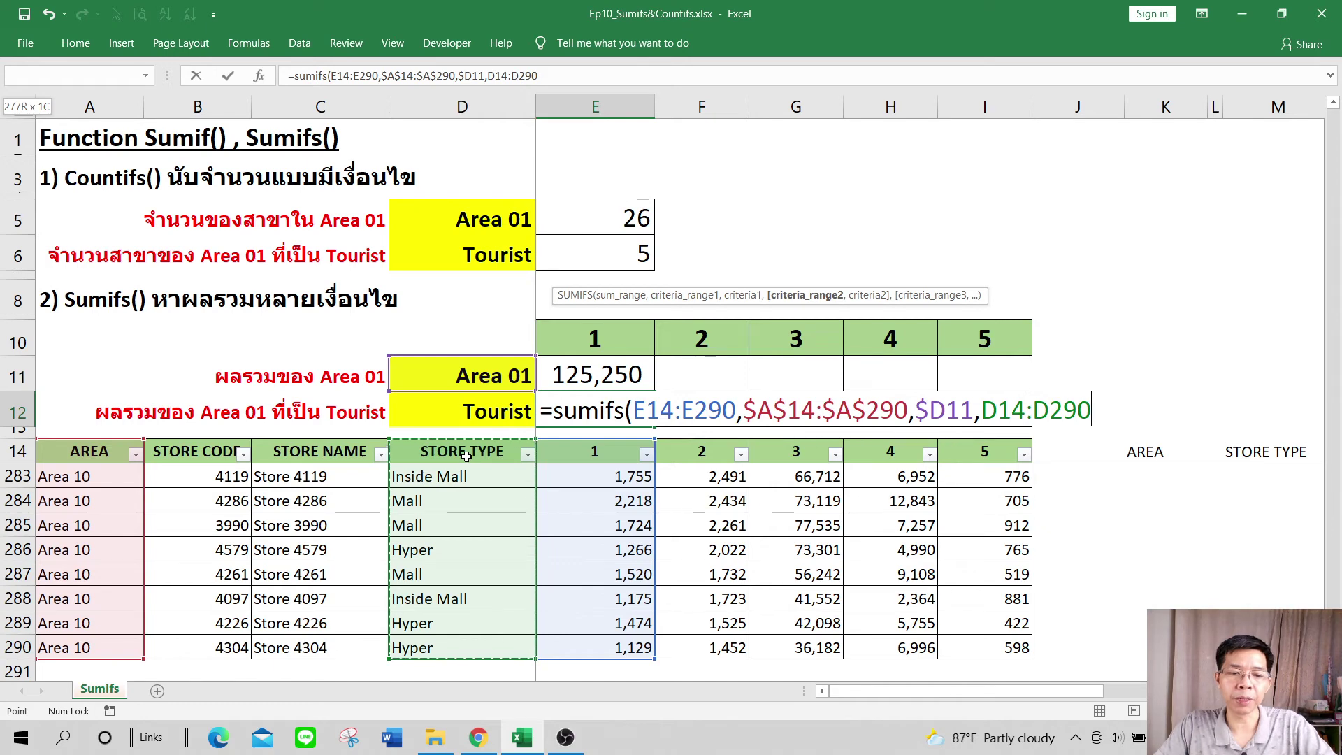
key(F4)
text(,)
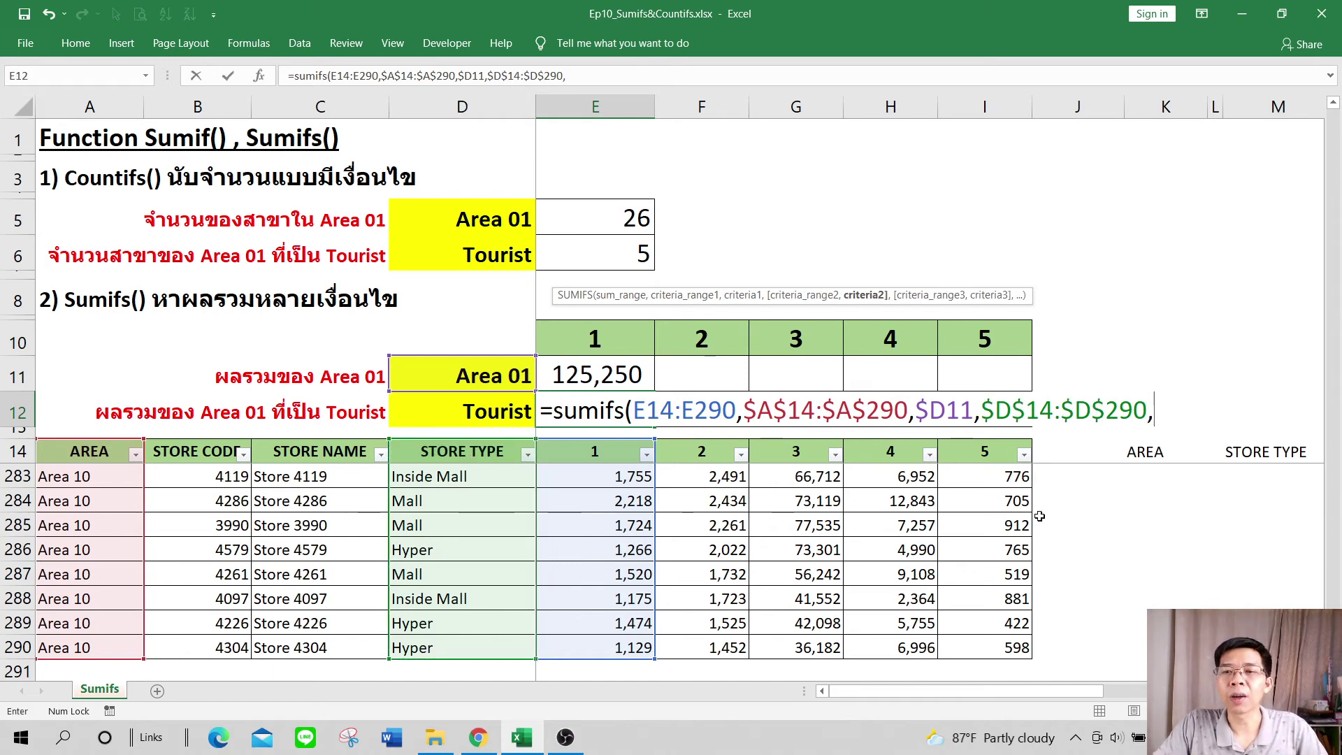
click(489, 413)
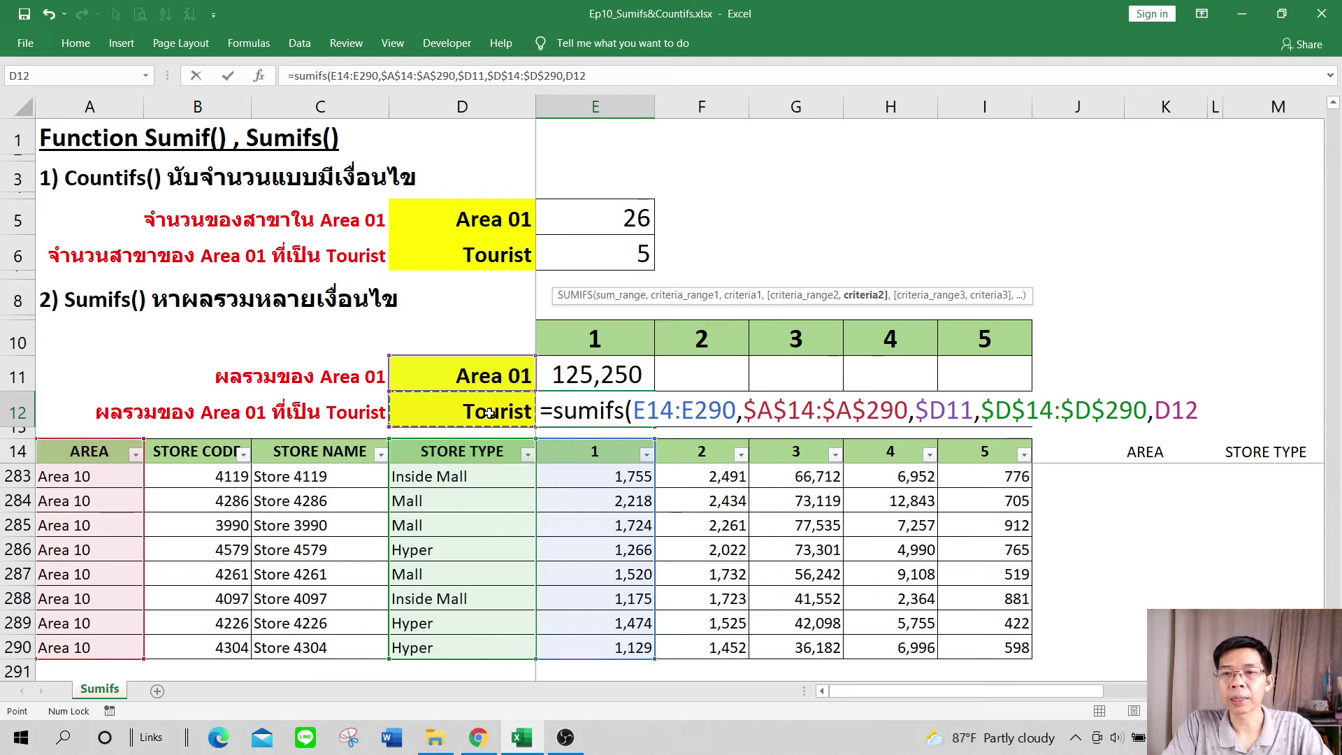
key(F4)
key(F4)
key(F4)
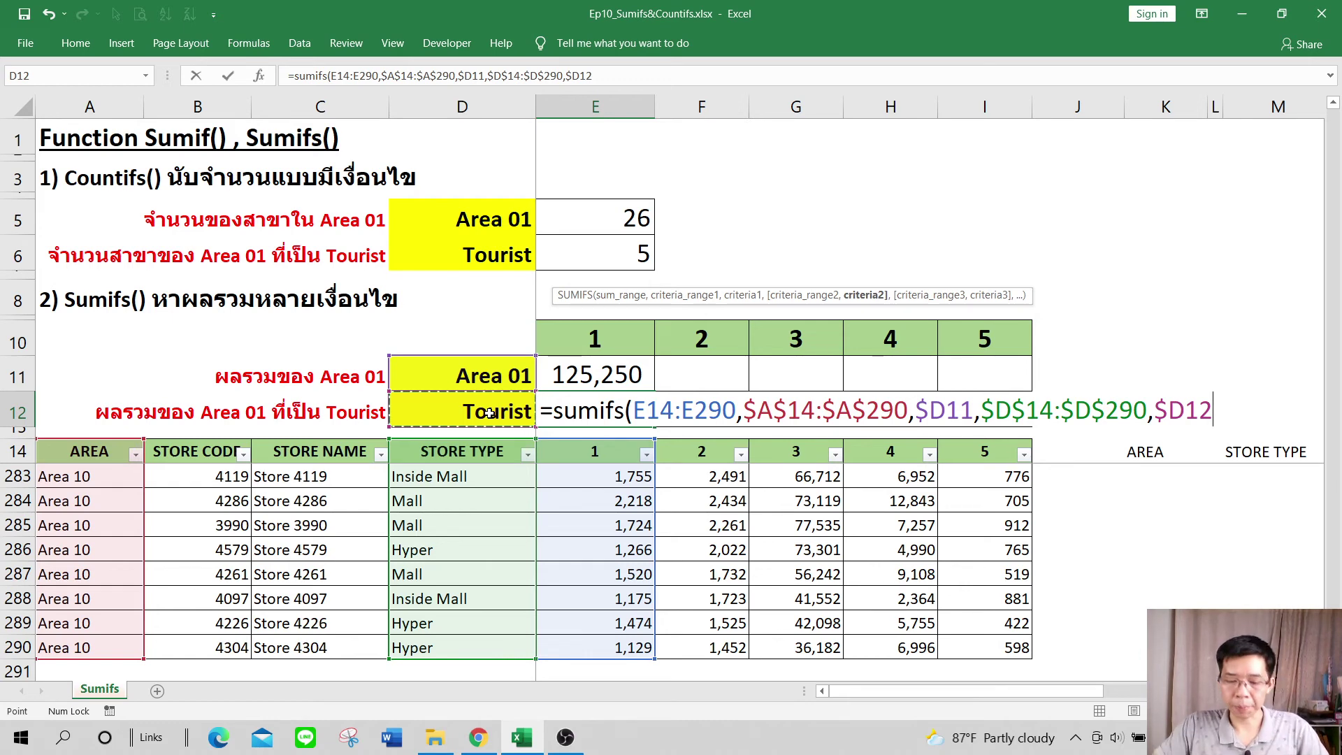
key(Return)
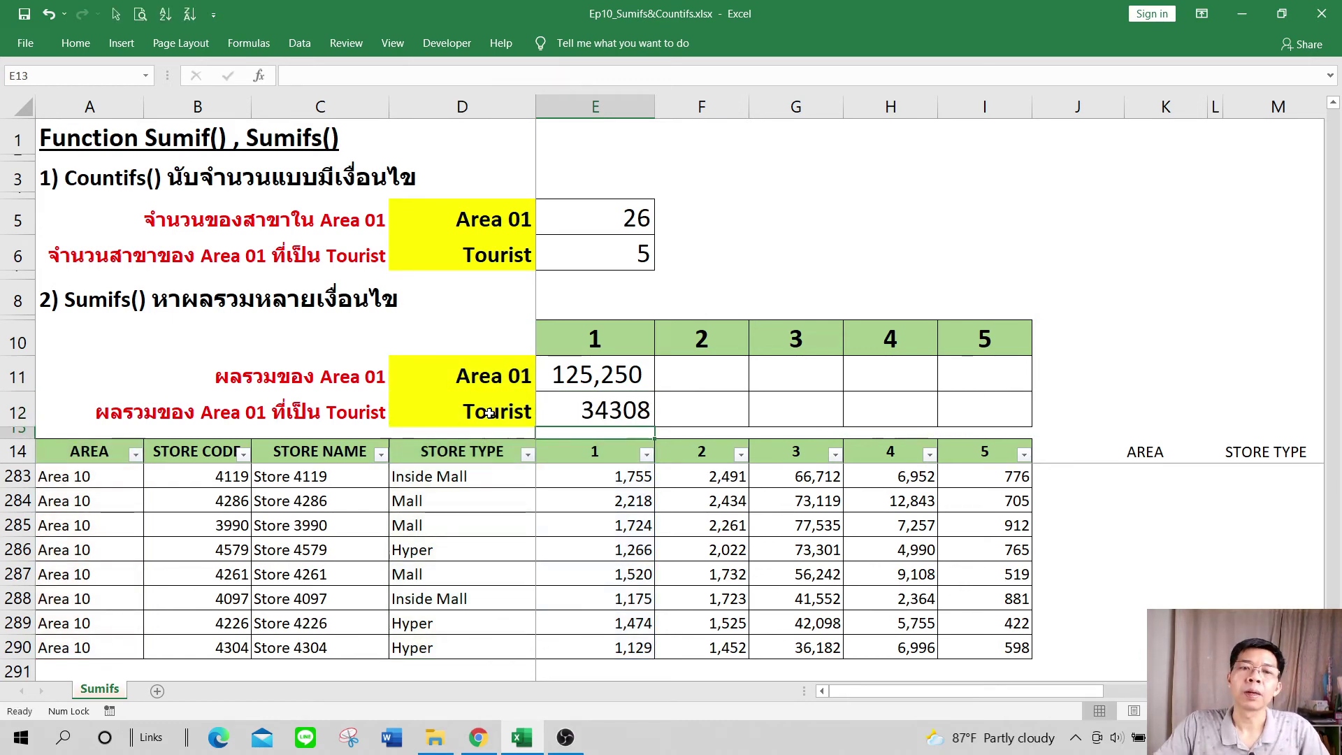
- Copy E11's comma number format onto E12 with Format Painter
click(639, 411)
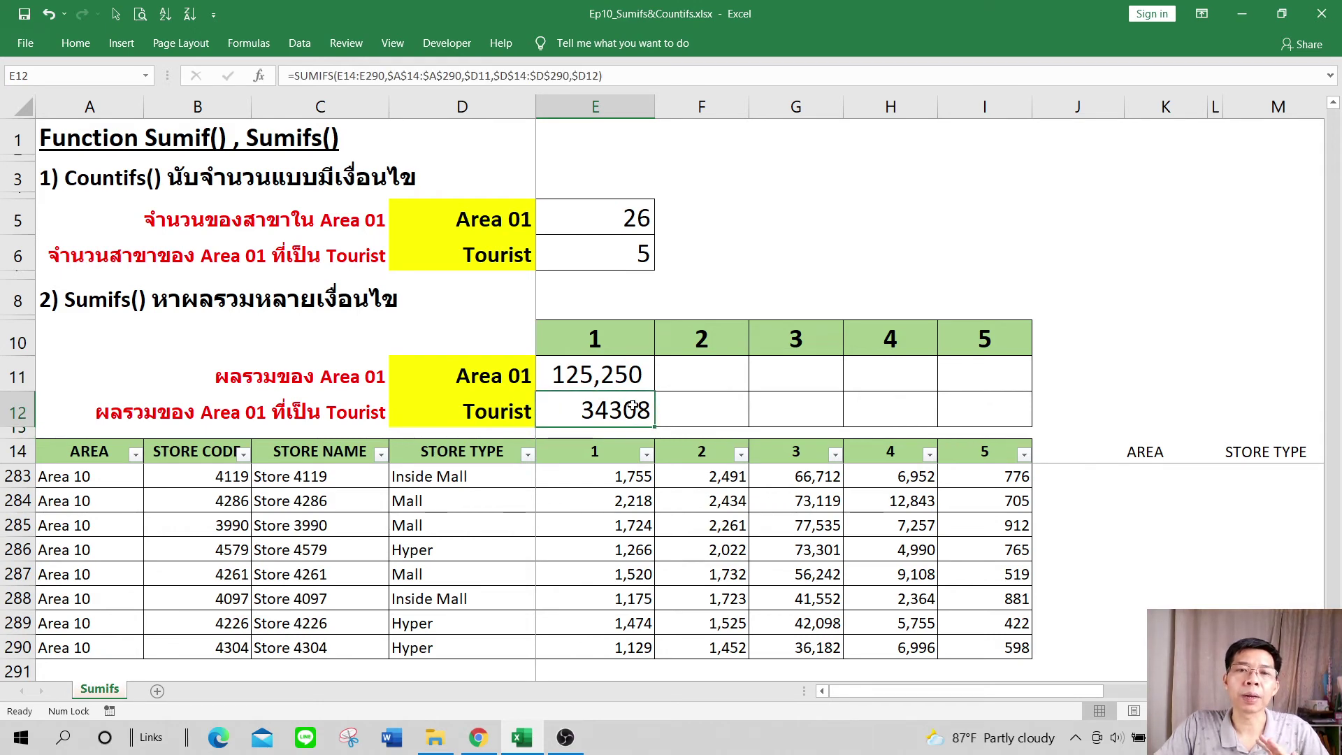
click(634, 377)
click(75, 42)
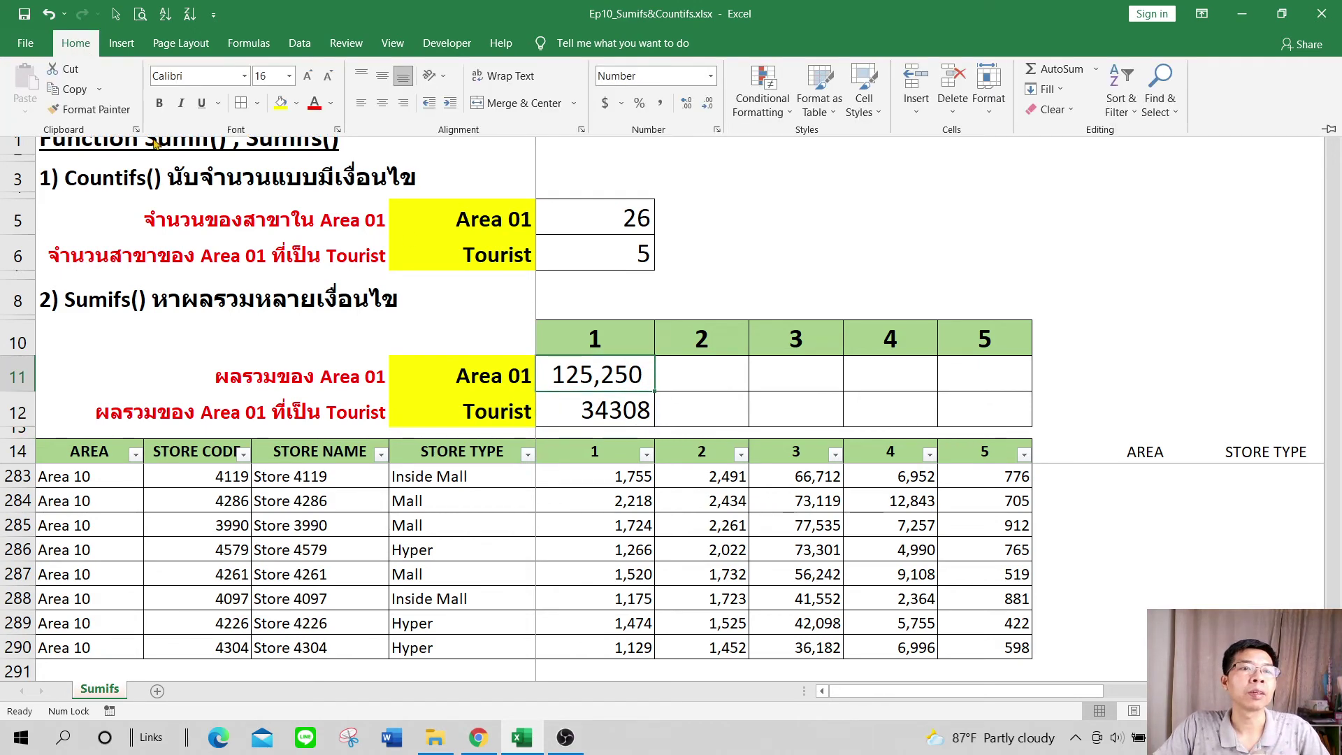
click(110, 111)
click(607, 410)
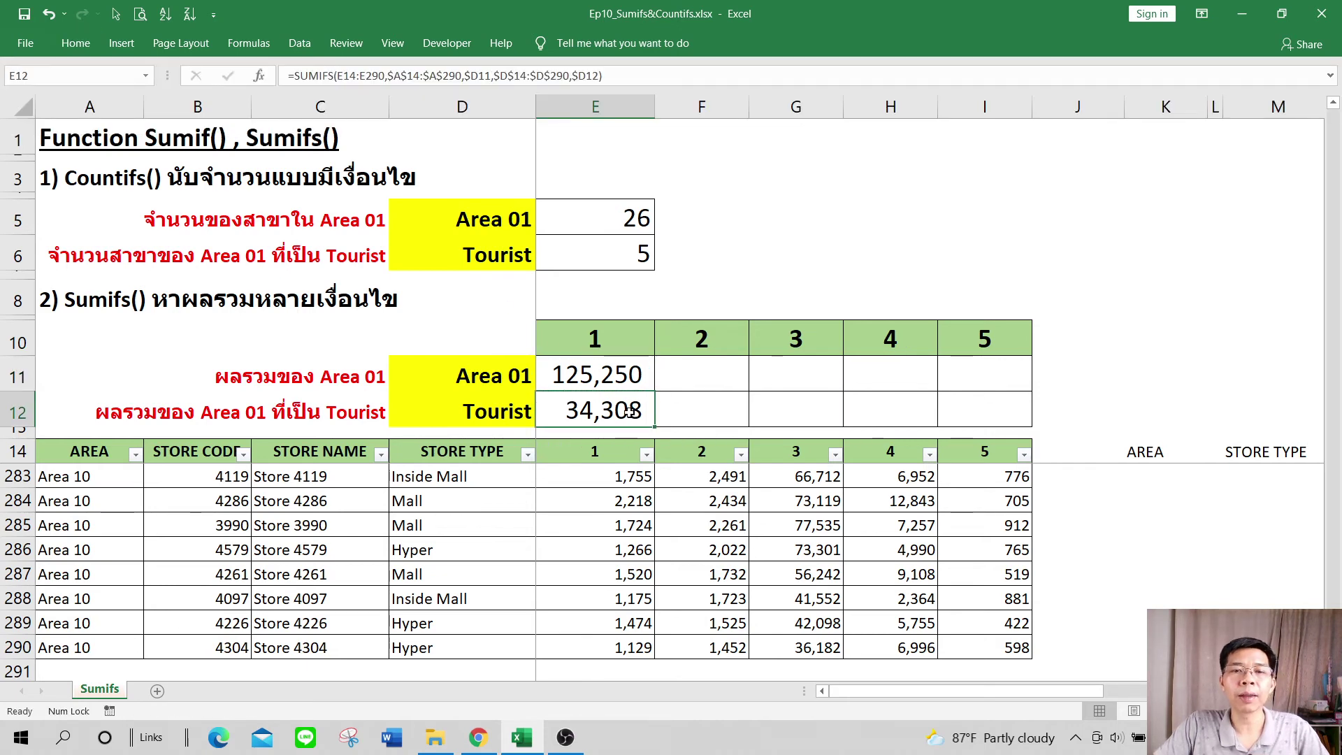
click(603, 470)
- Filter the AREA column to Area 01 and select its column 1 values to check the sum
scroll(342, 566, up, 3)
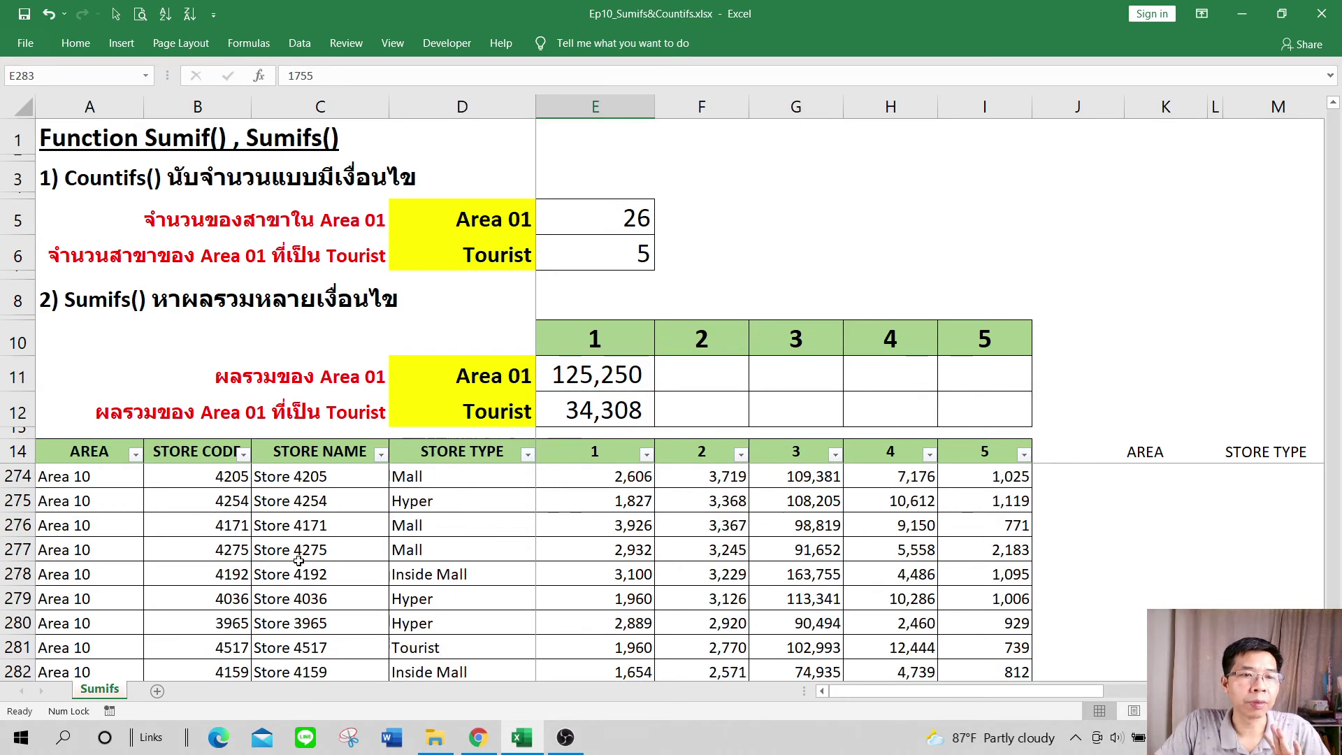
scroll(185, 508, down, 5)
click(135, 455)
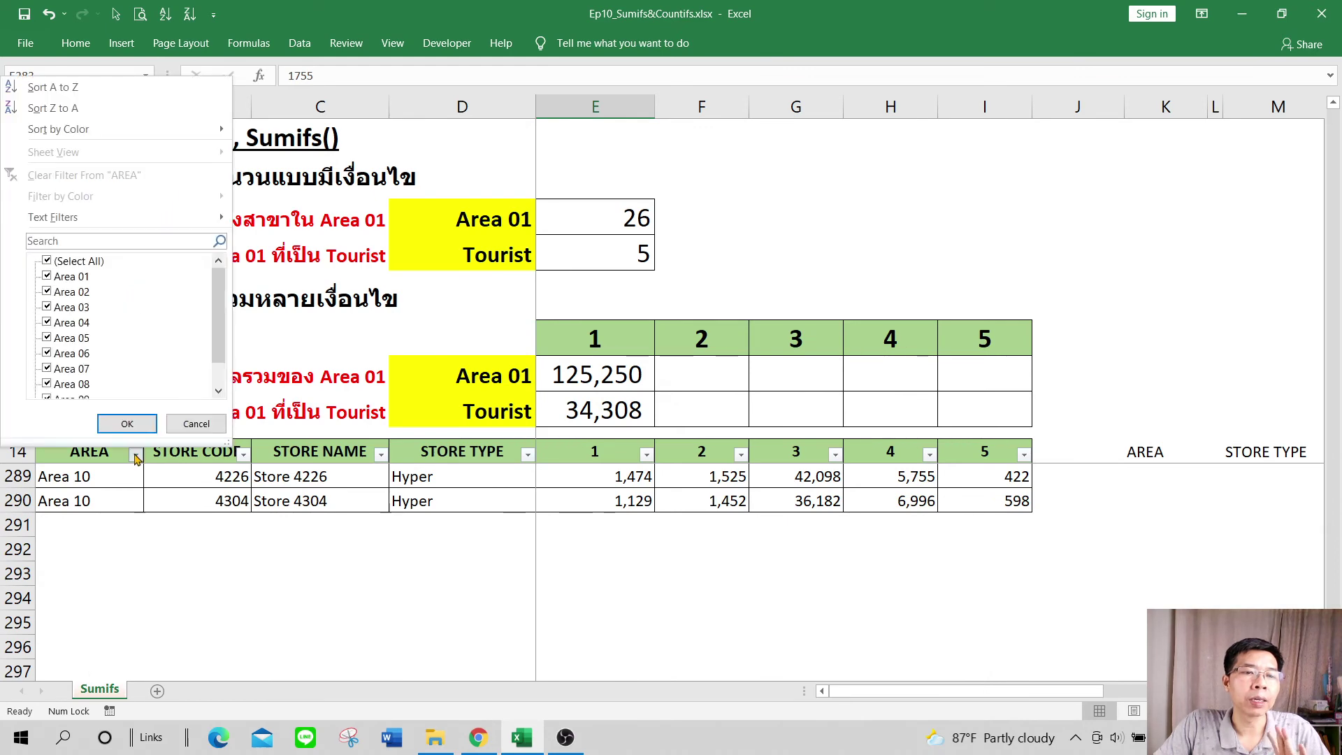
click(46, 261)
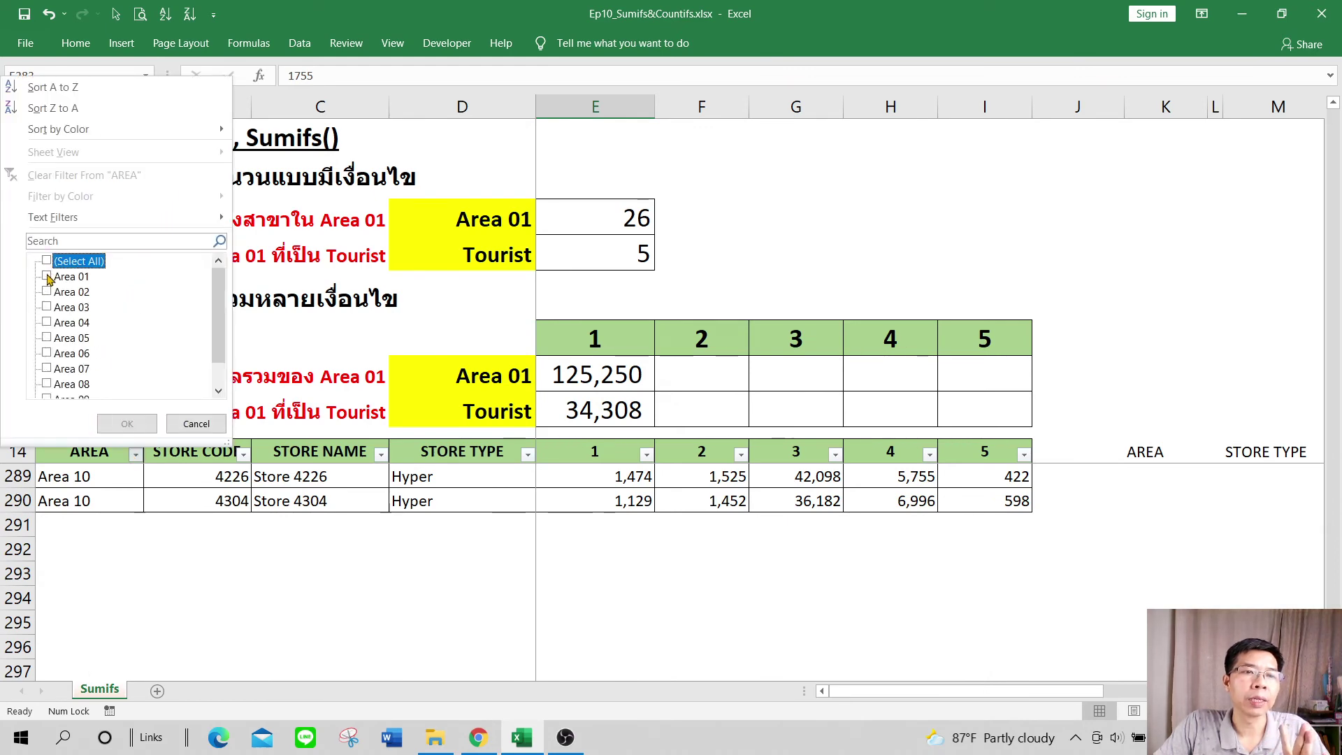
click(46, 277)
click(127, 424)
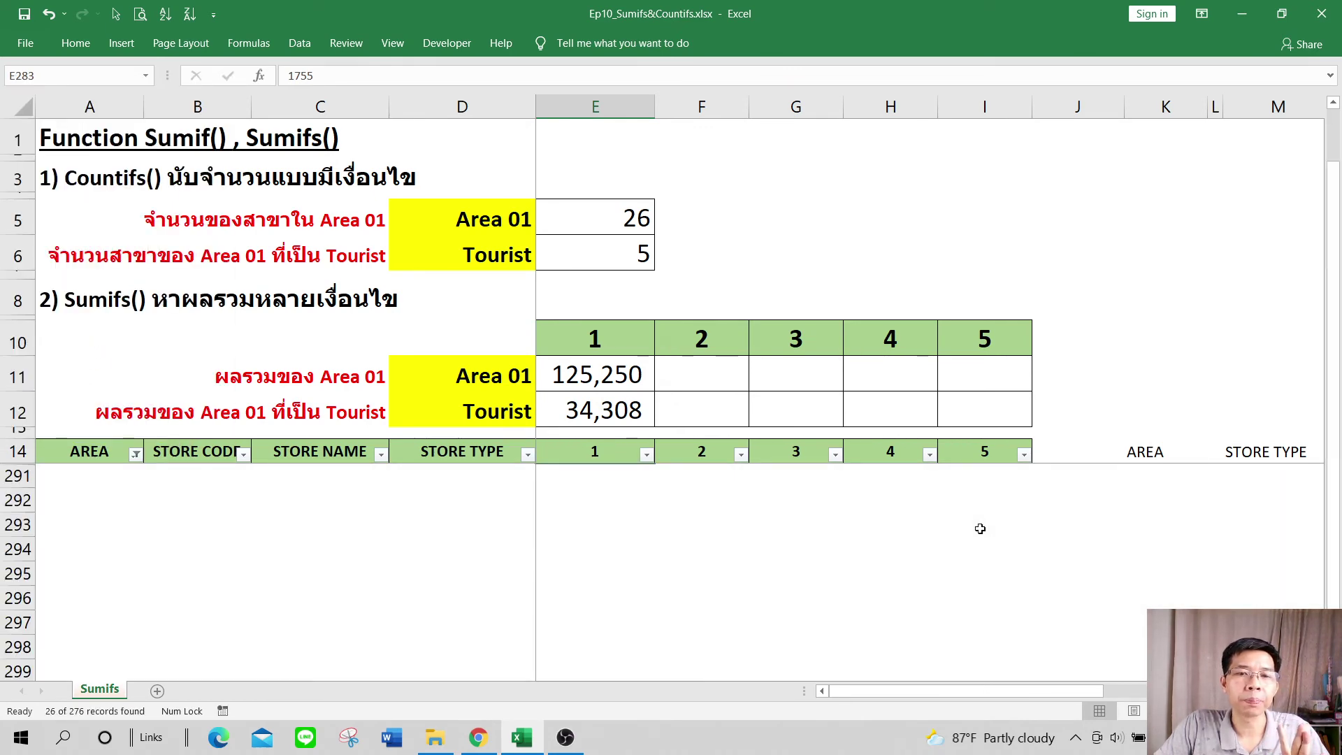
scroll(979, 529, up, 10)
scroll(987, 528, up, 3)
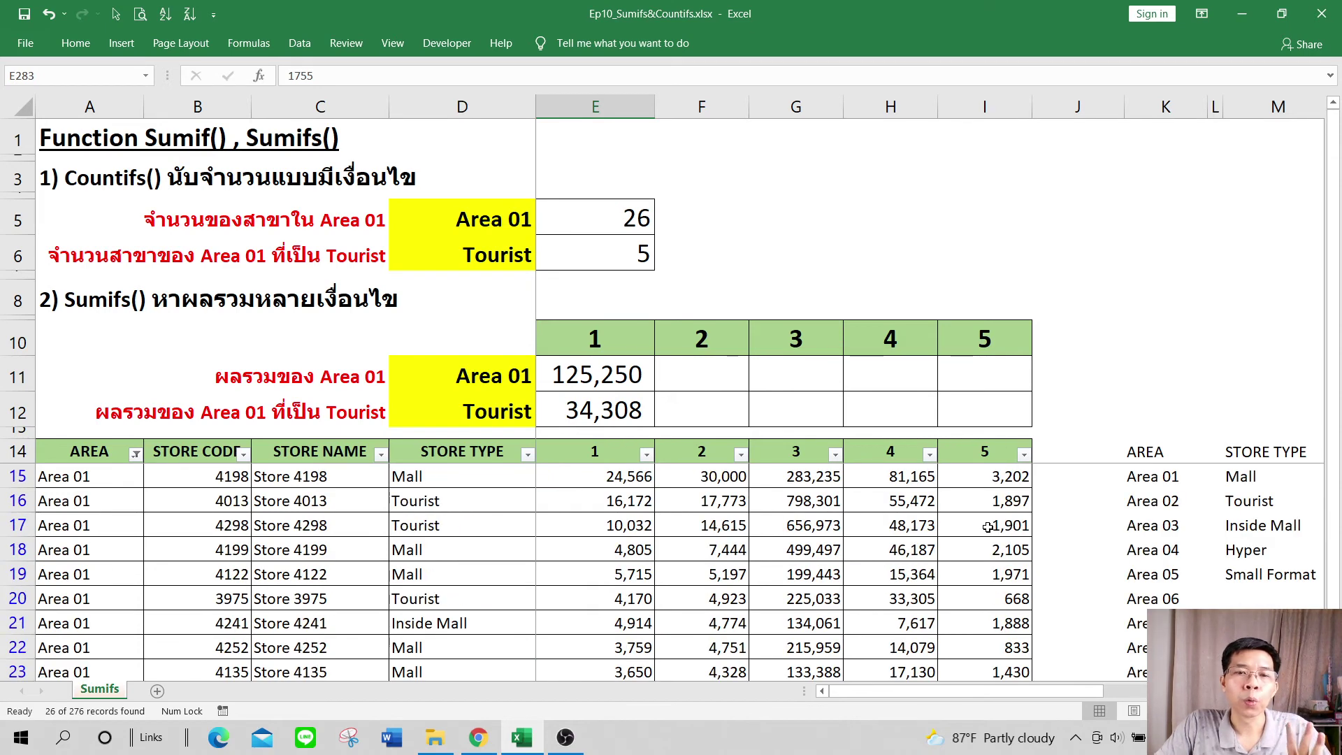
click(600, 480)
drag(600, 480, 609, 664)
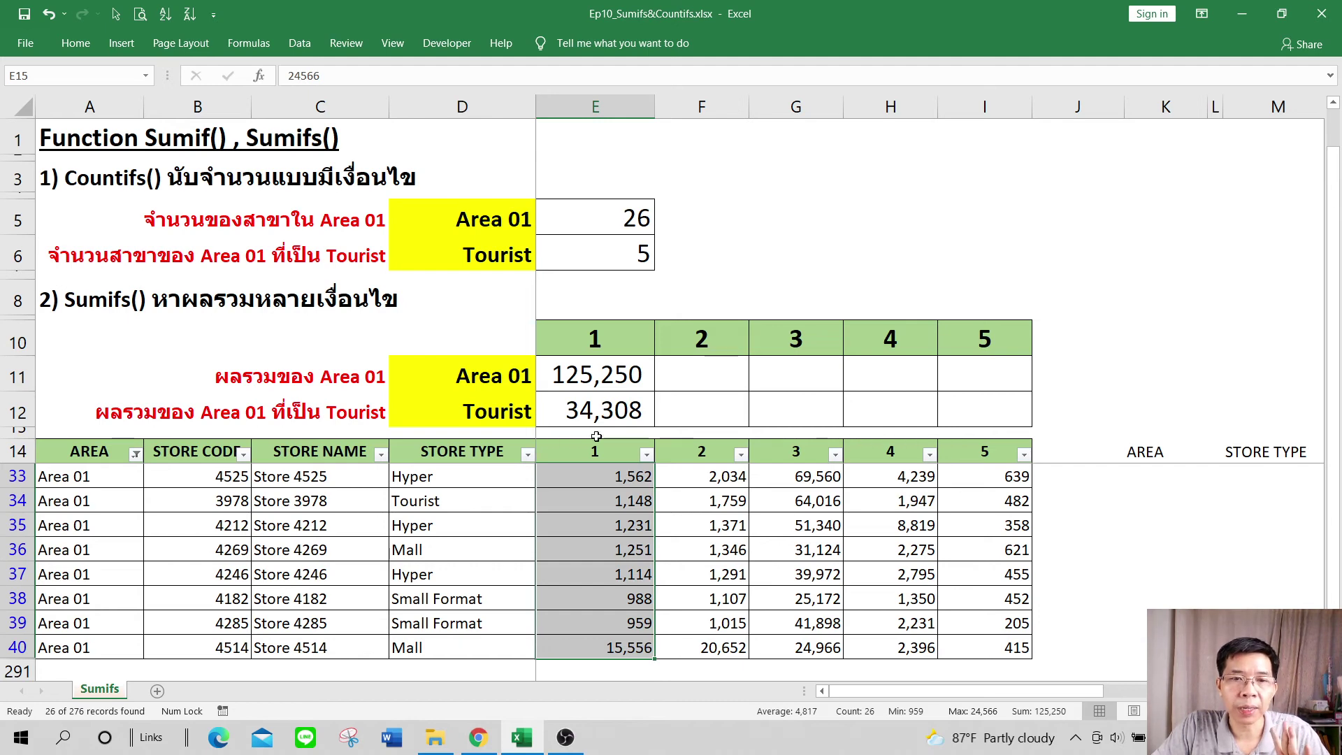
- Filter STORE TYPE to Tourist and confirm the column 1 values sum to 34,308
click(529, 455)
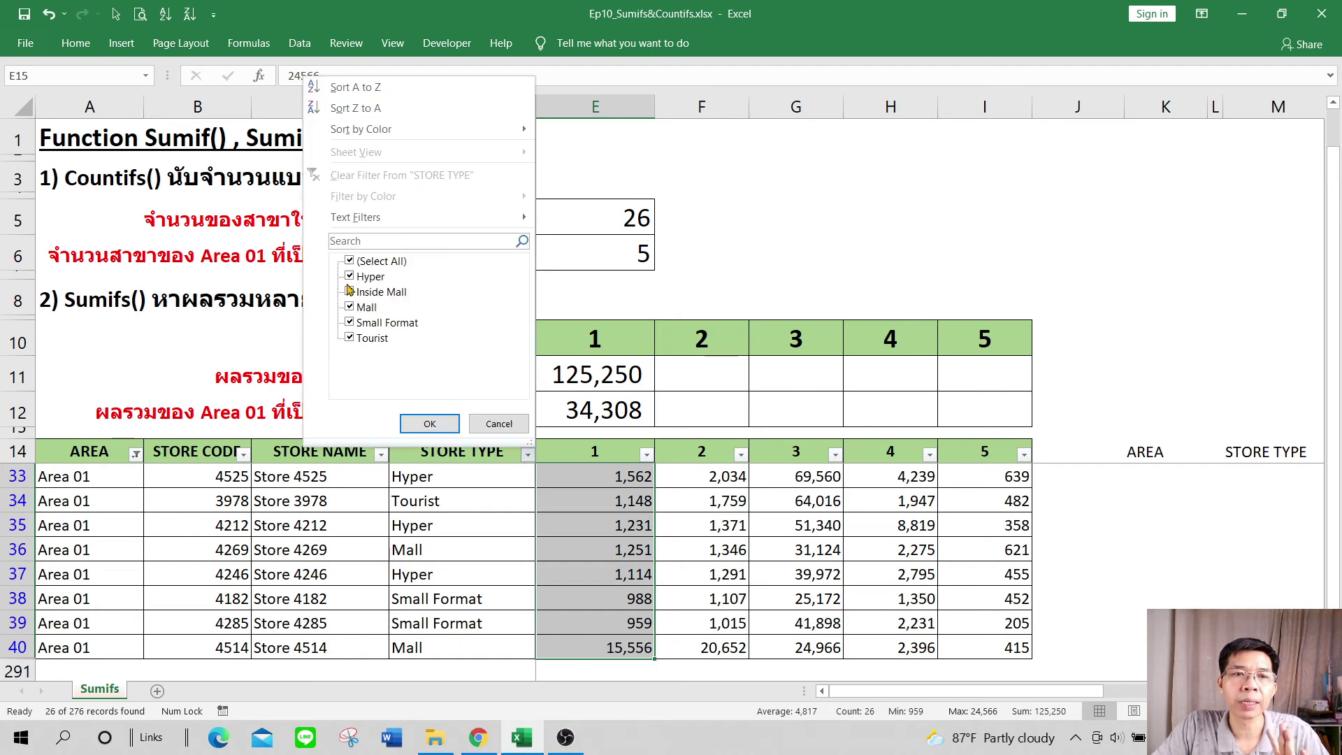
click(349, 260)
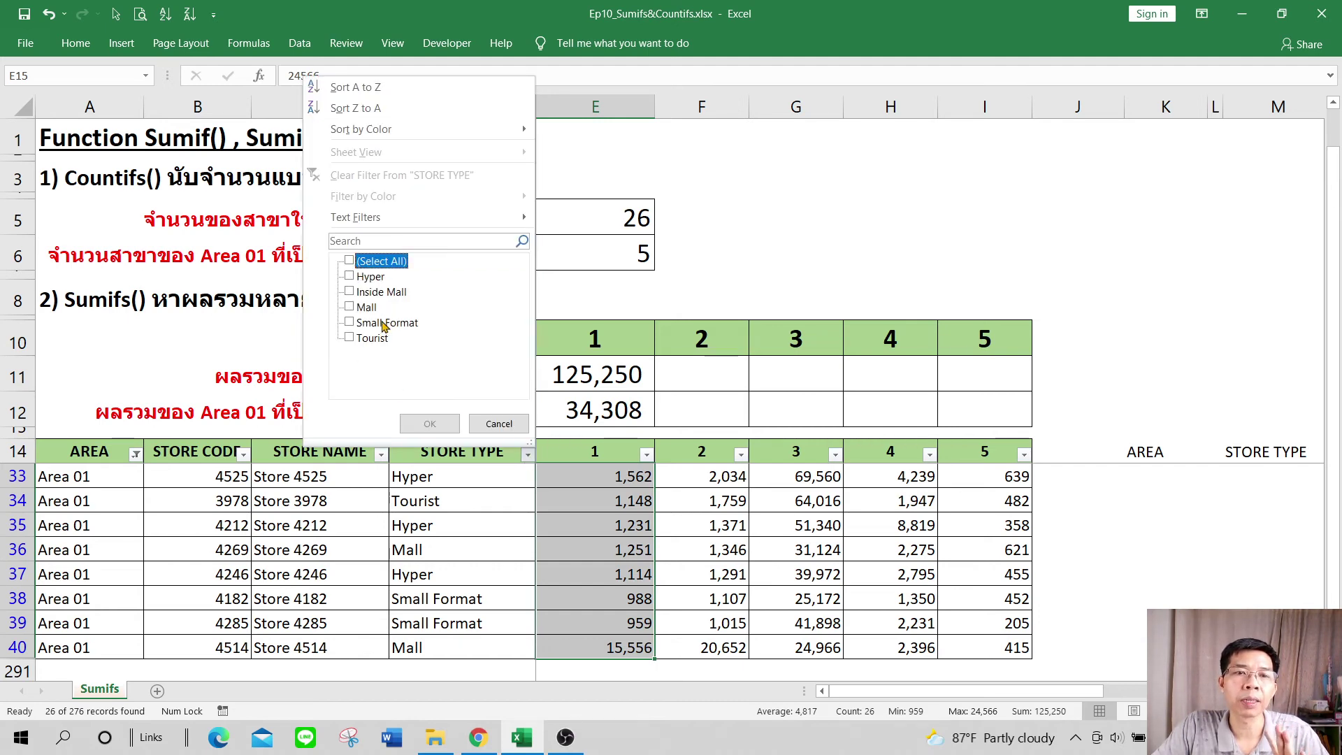
click(371, 337)
click(429, 424)
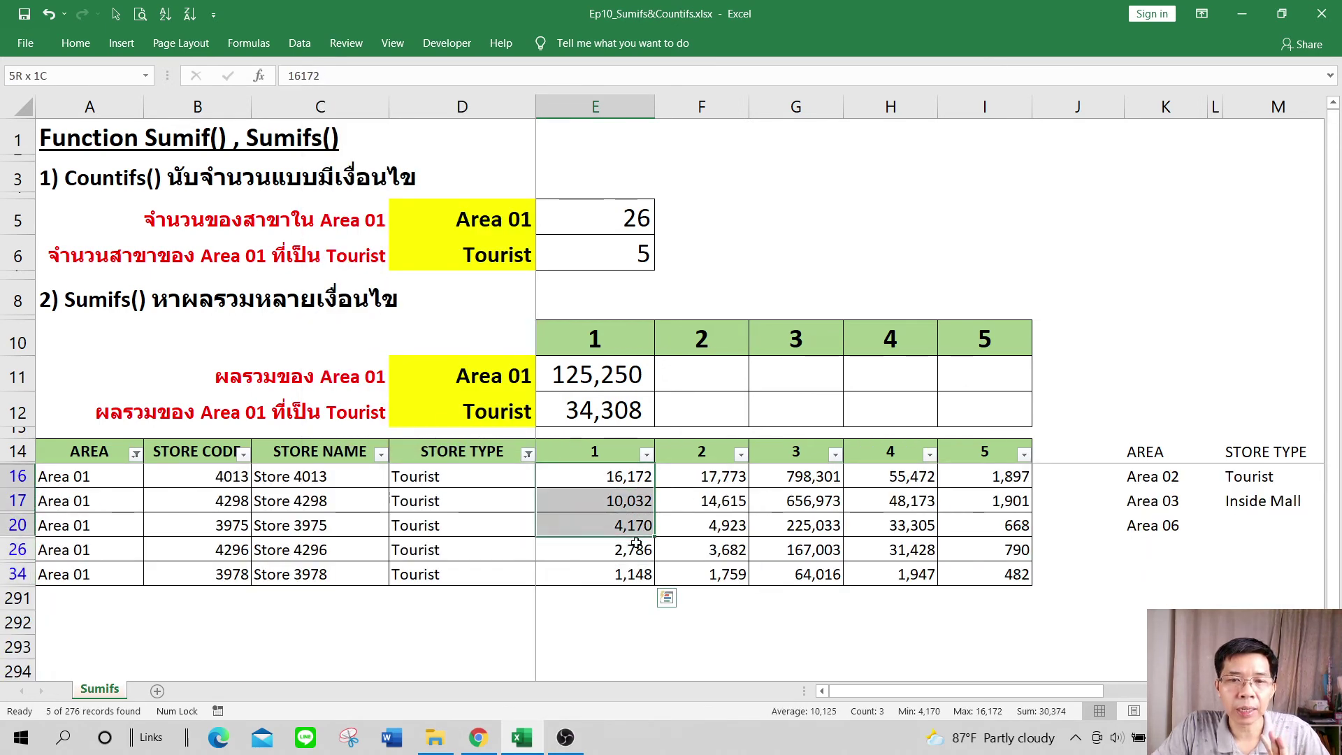
drag(642, 480, 632, 575)
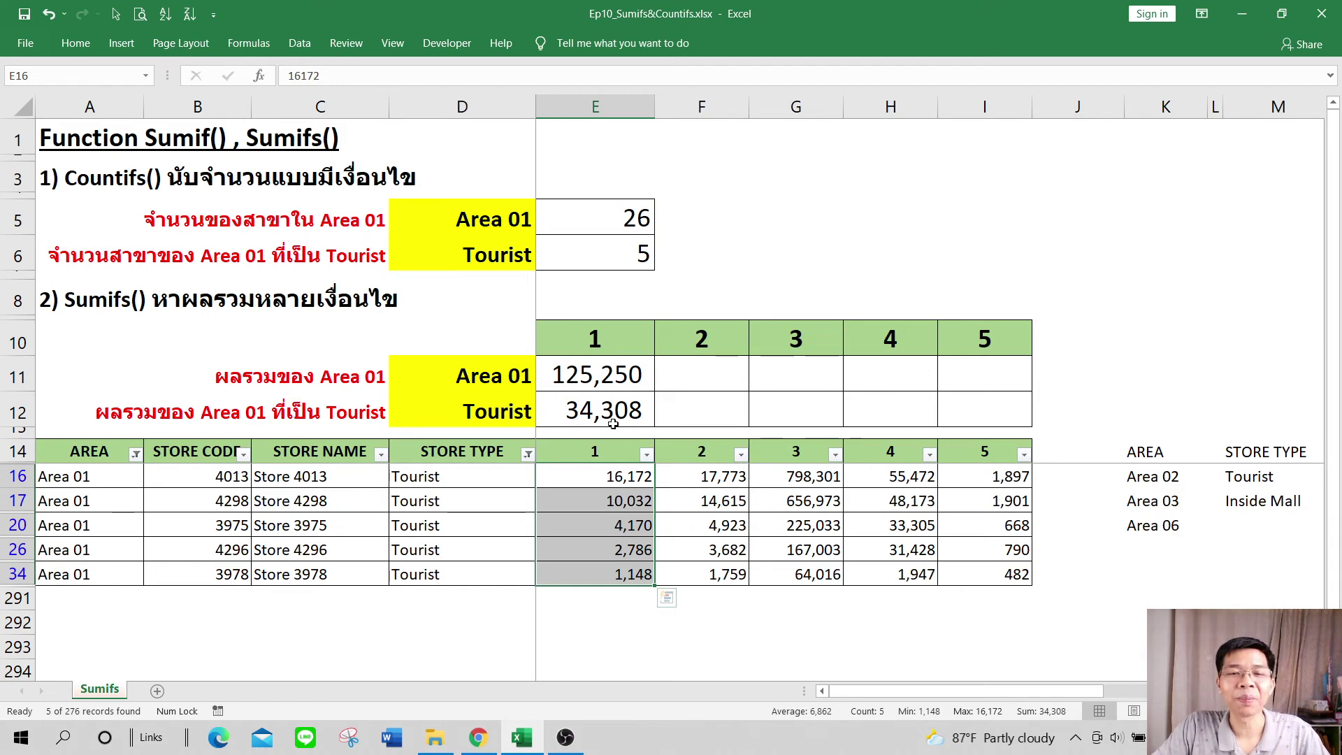
click(619, 403)
double_click(619, 377)
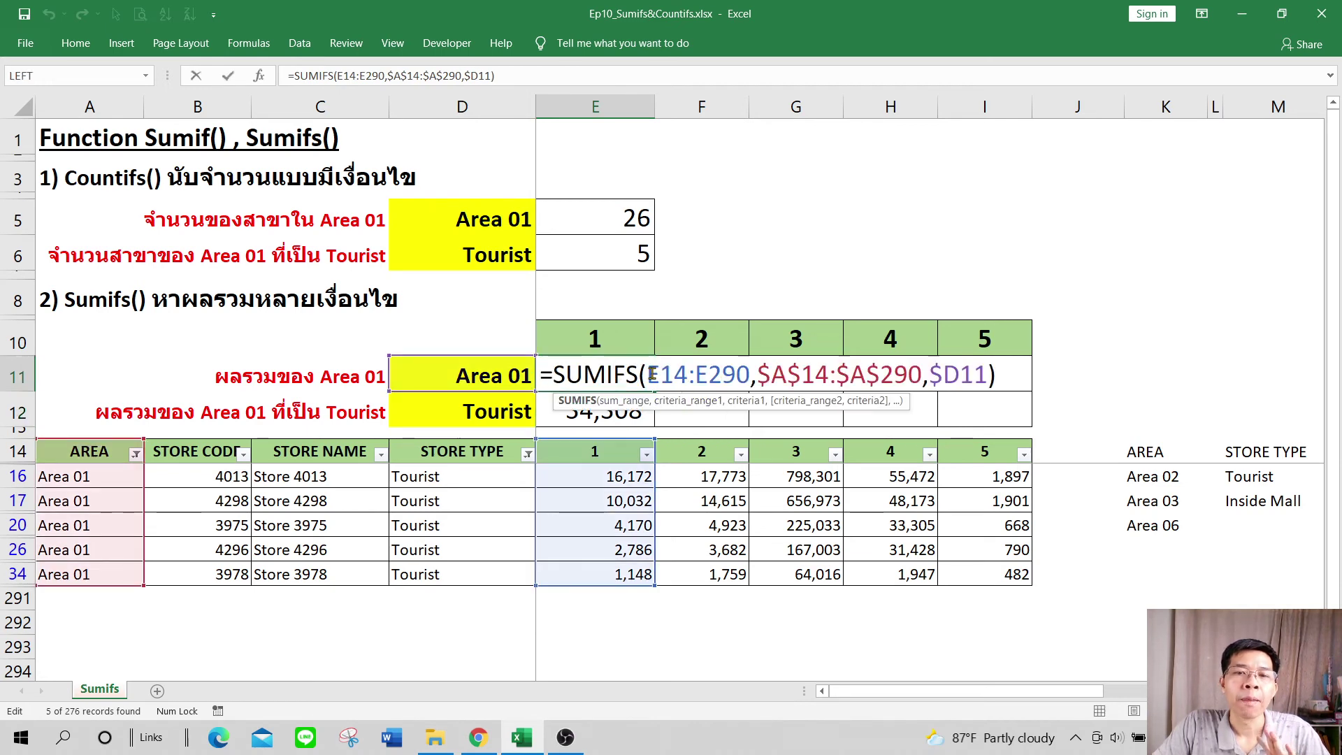
drag(651, 373, 746, 374)
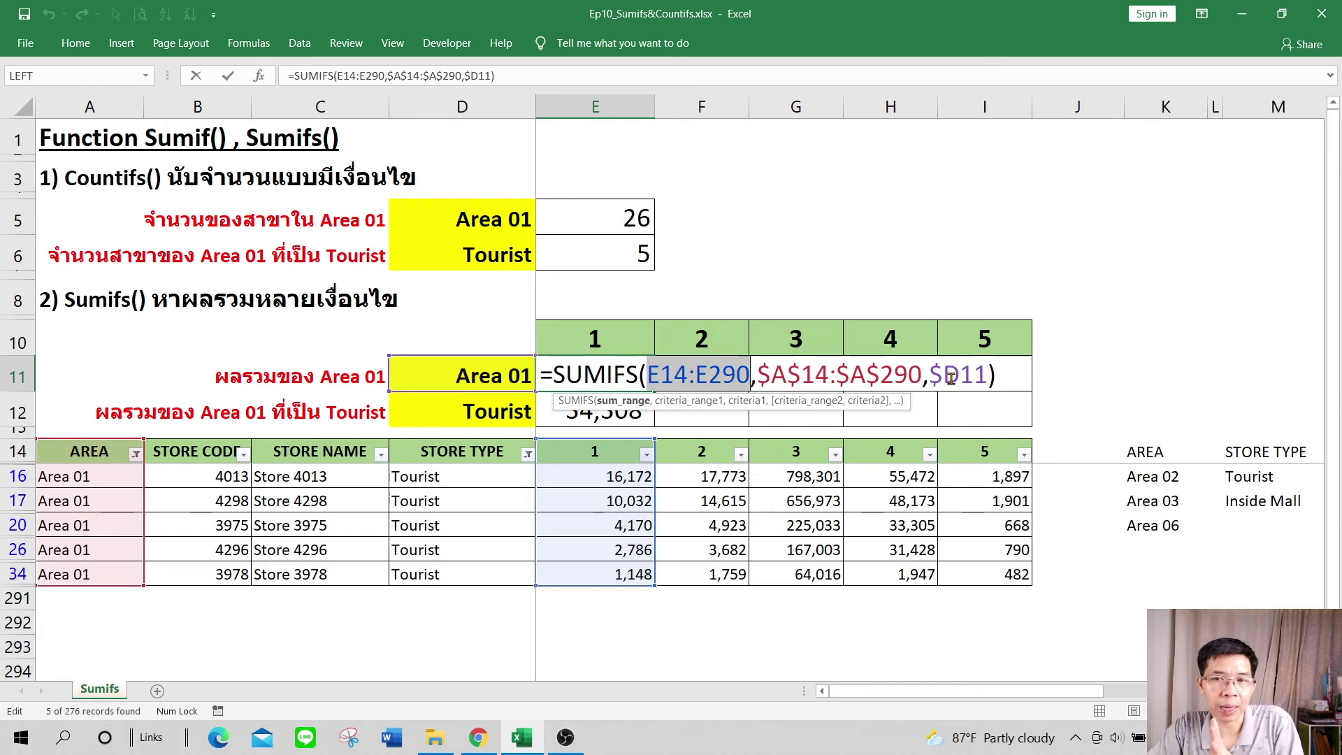
click(946, 375)
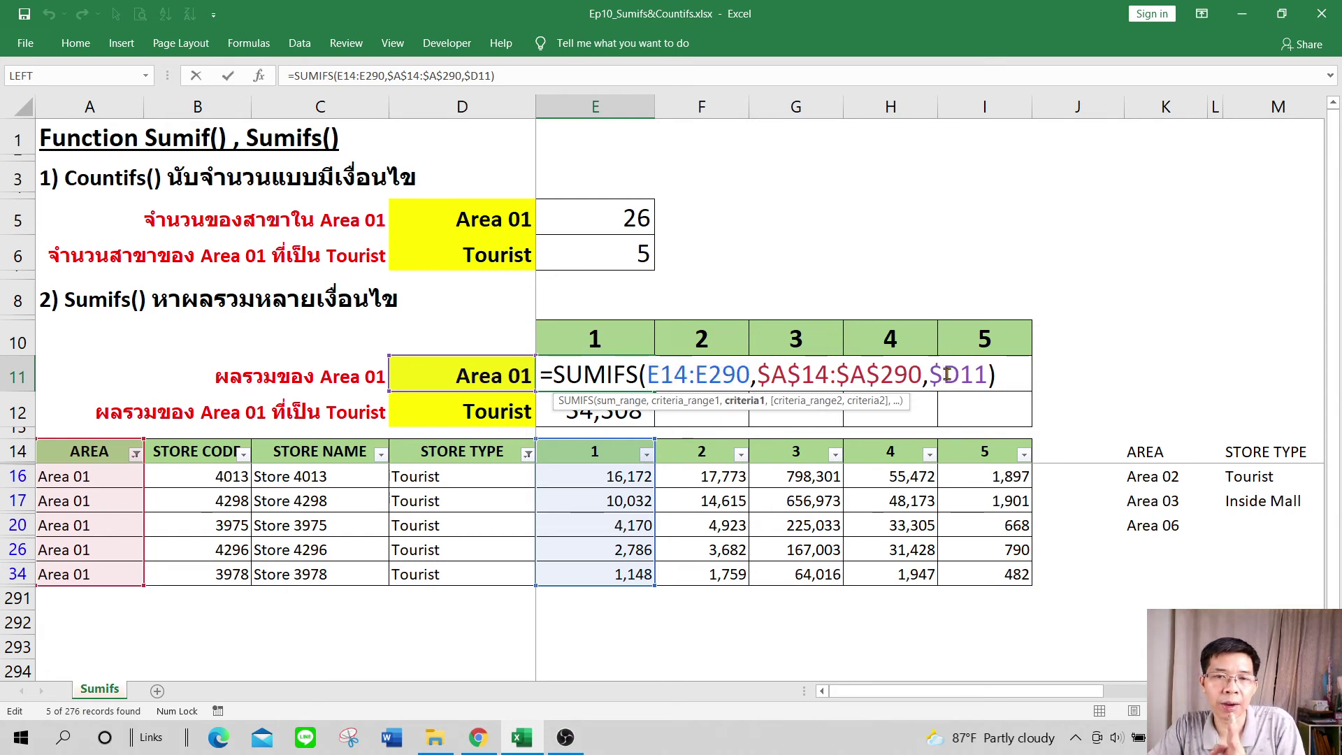
key(Return)
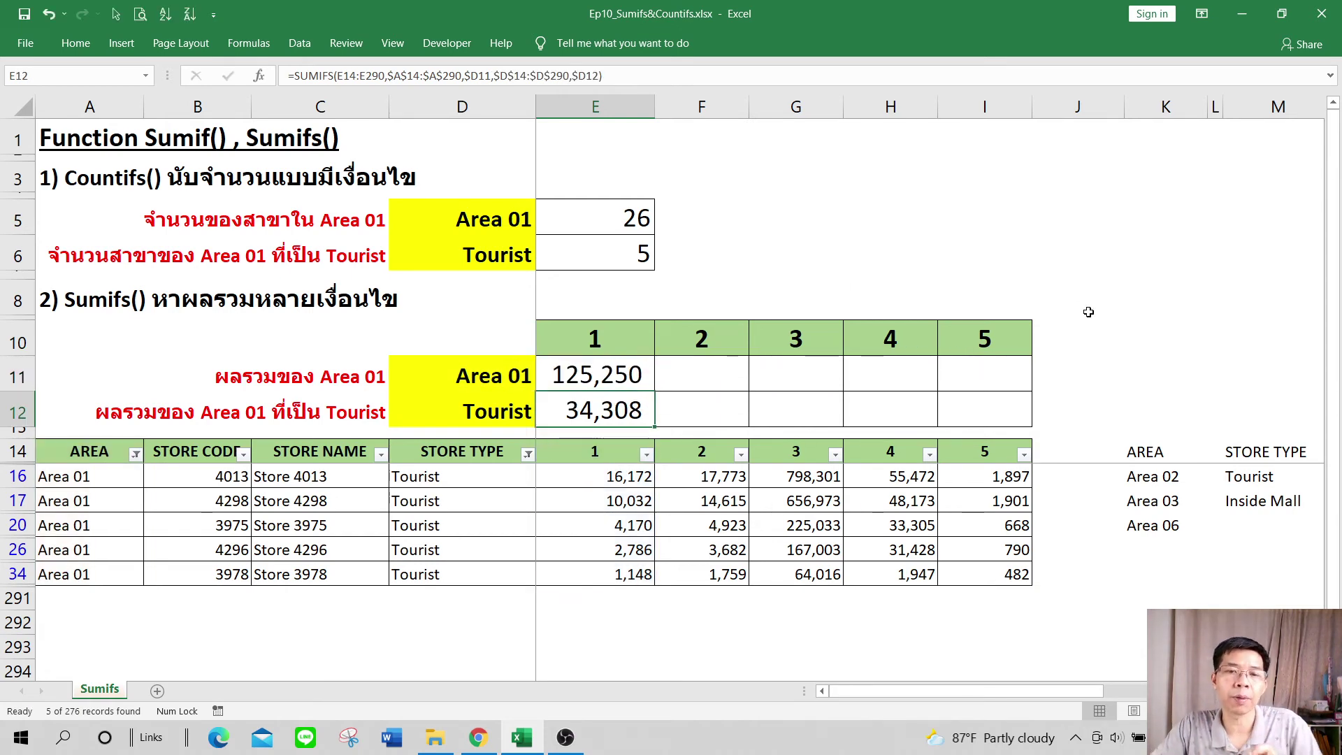
key(Up)
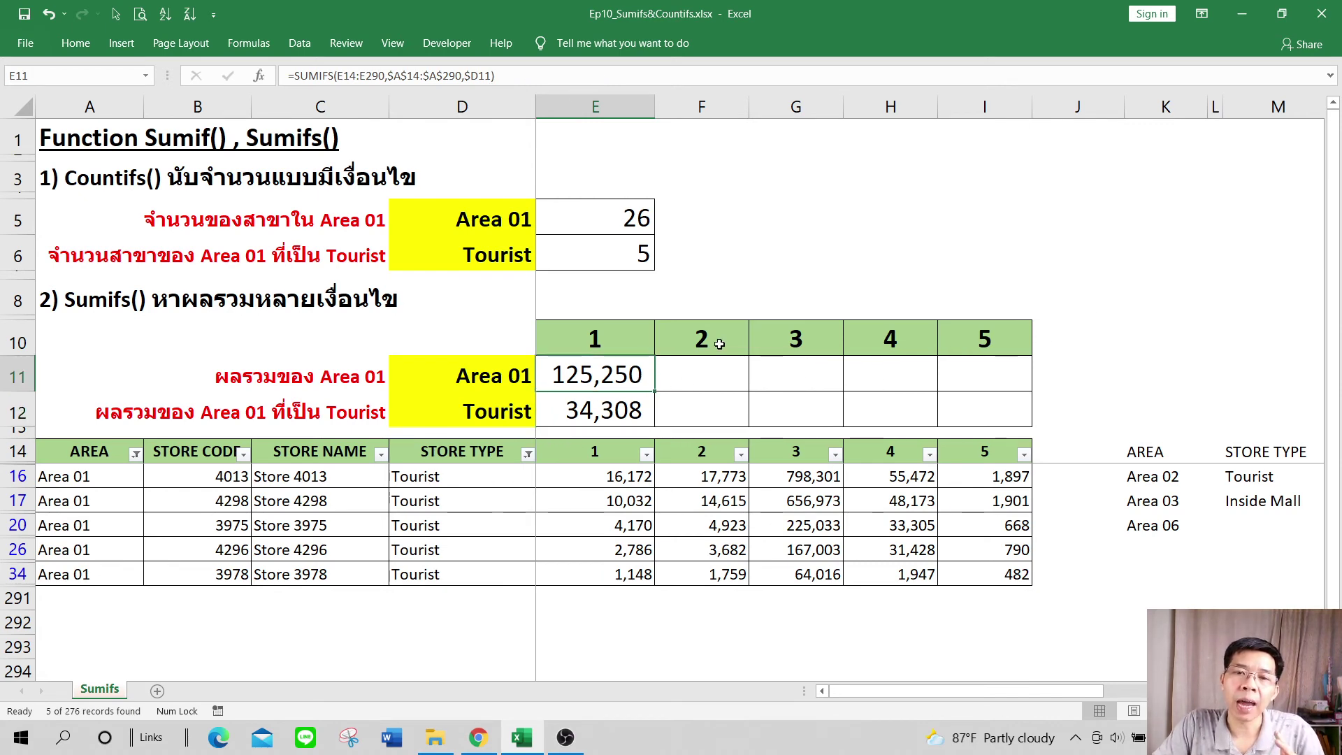
- Copy the E11 formula across to I11 and widen columns F–I to show the totals
drag(658, 393, 993, 388)
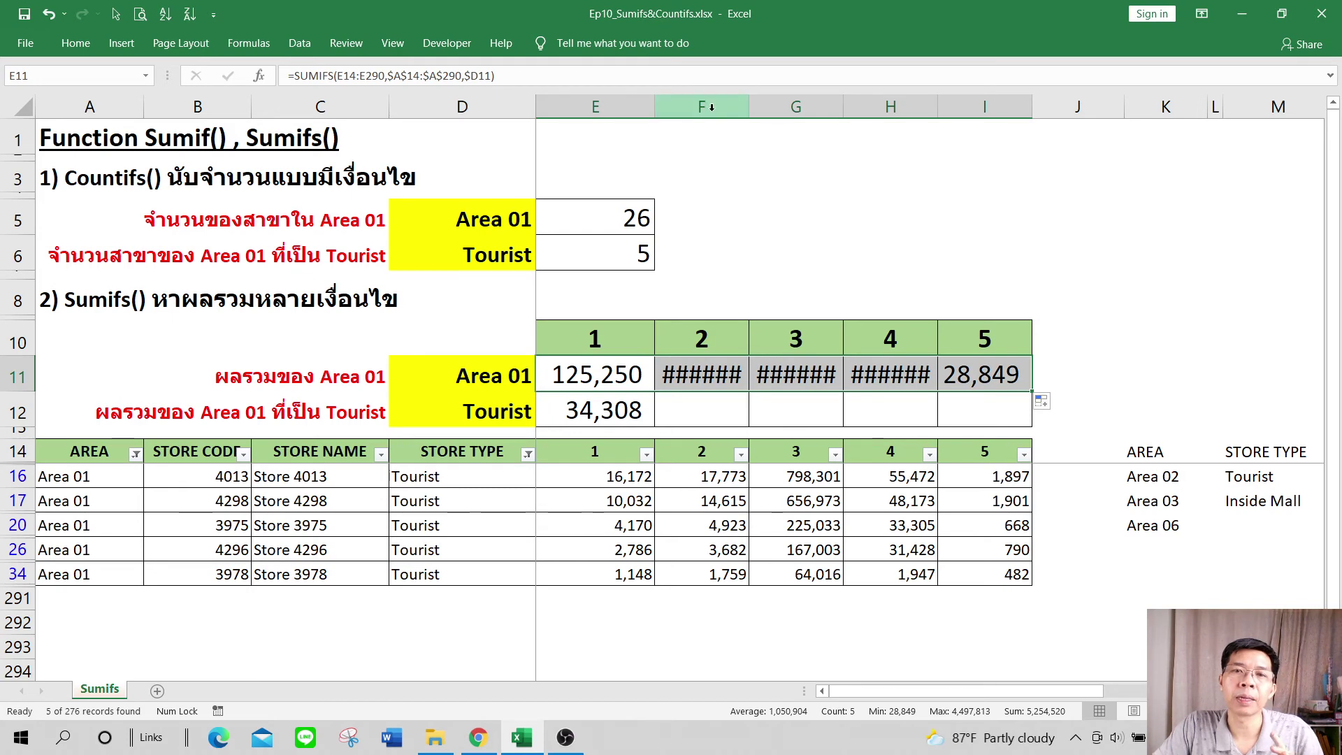
drag(702, 106, 1041, 116)
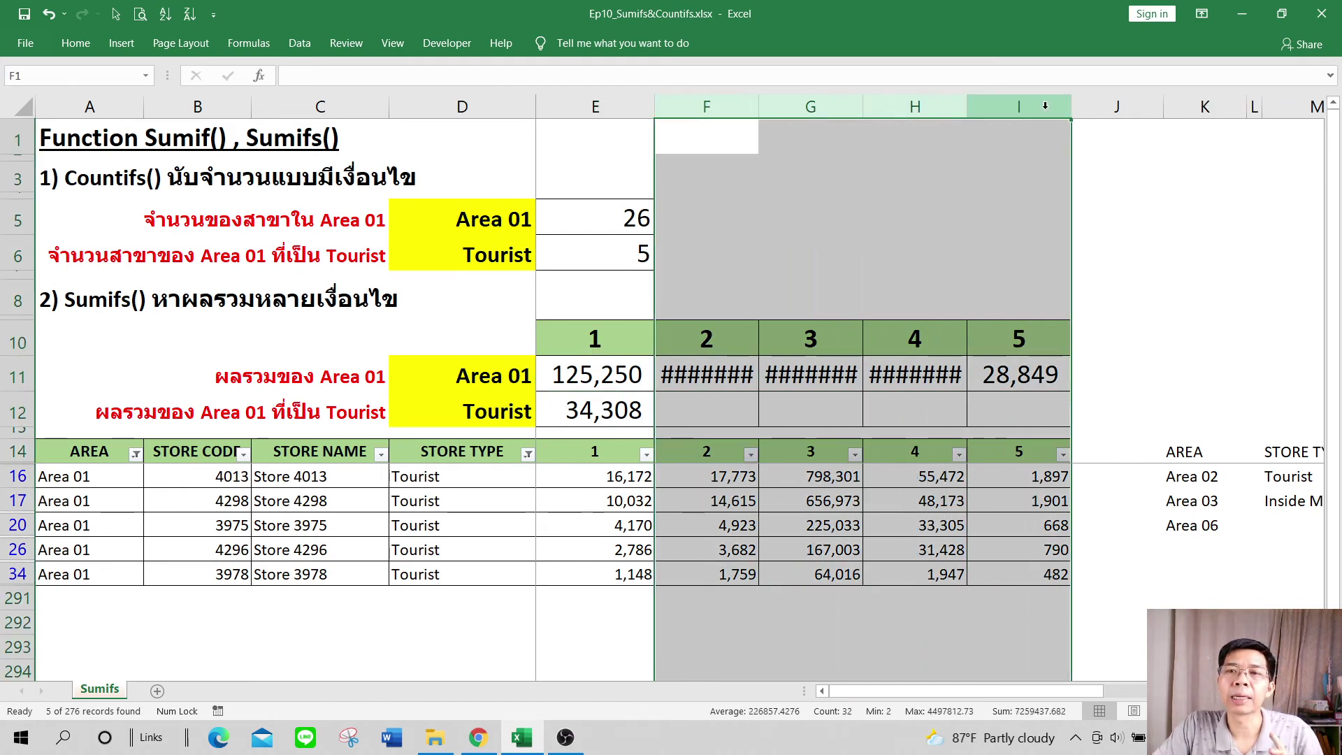
drag(1071, 106, 1097, 106)
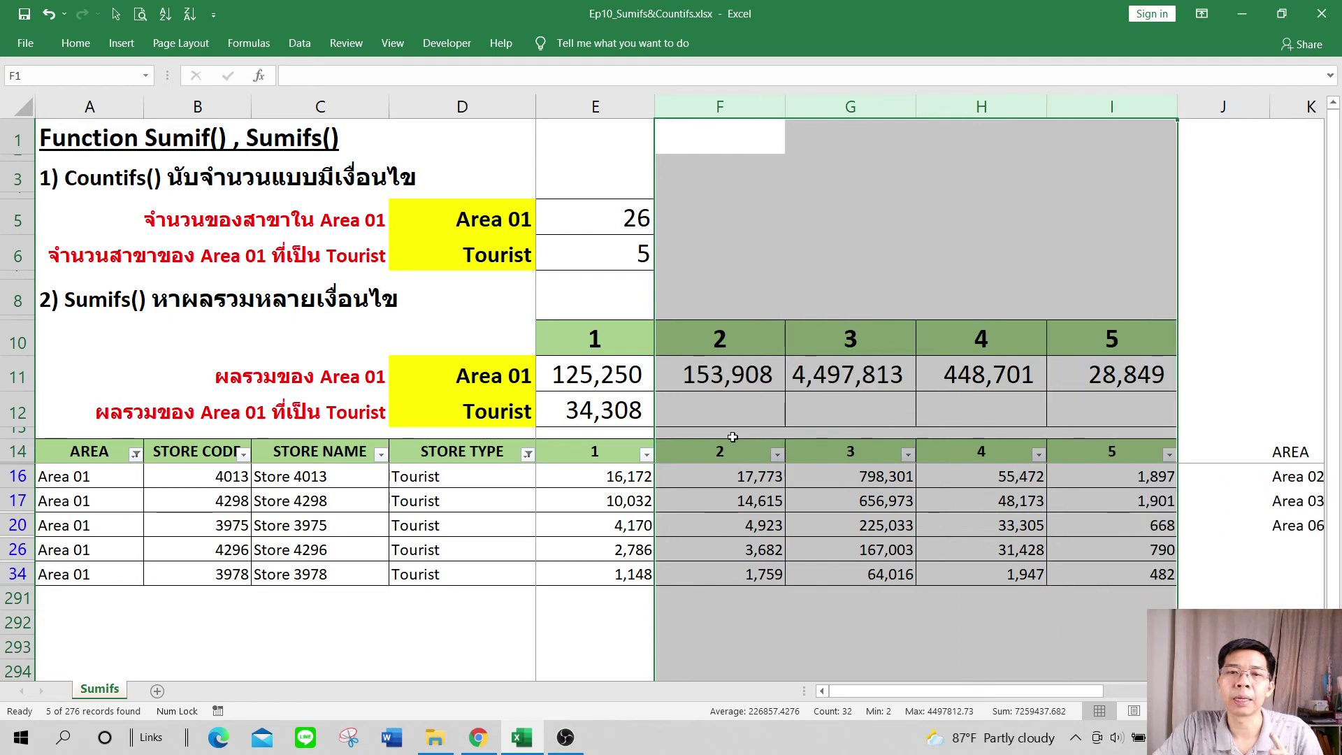
click(736, 374)
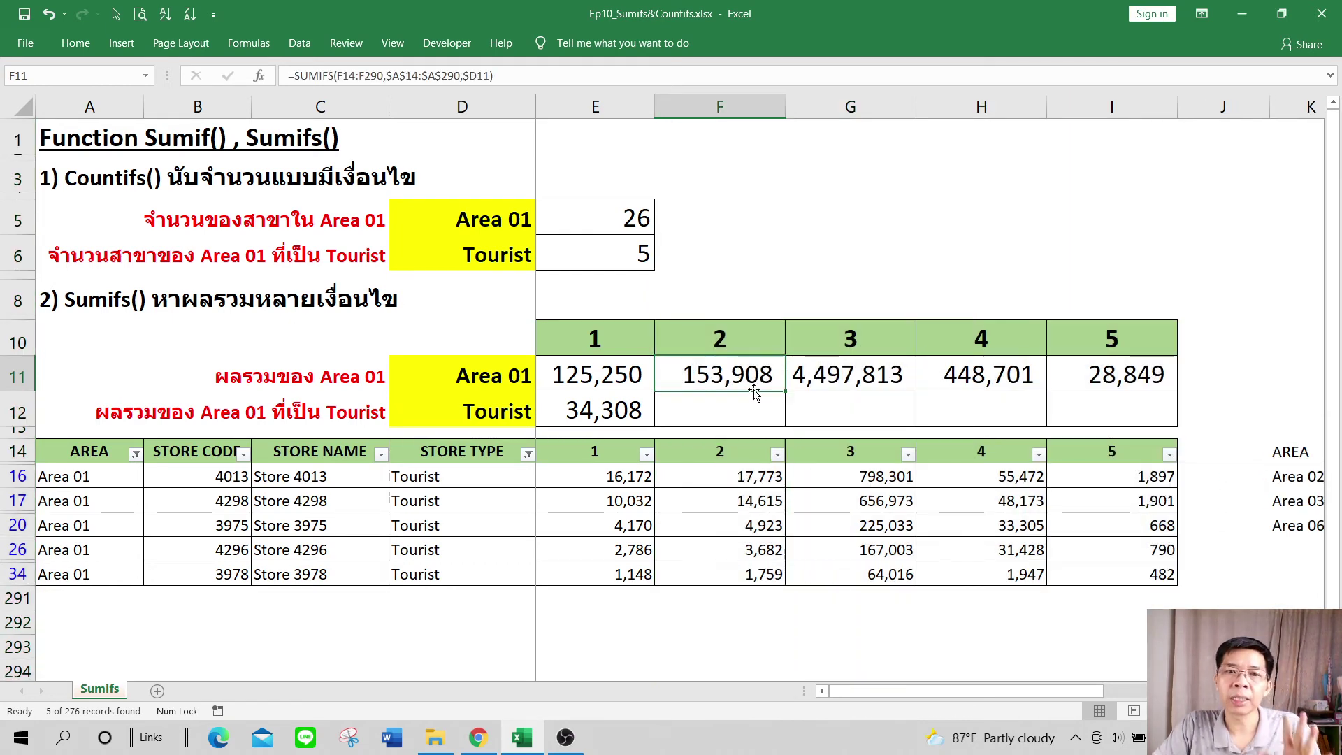
drag(594, 374, 1118, 374)
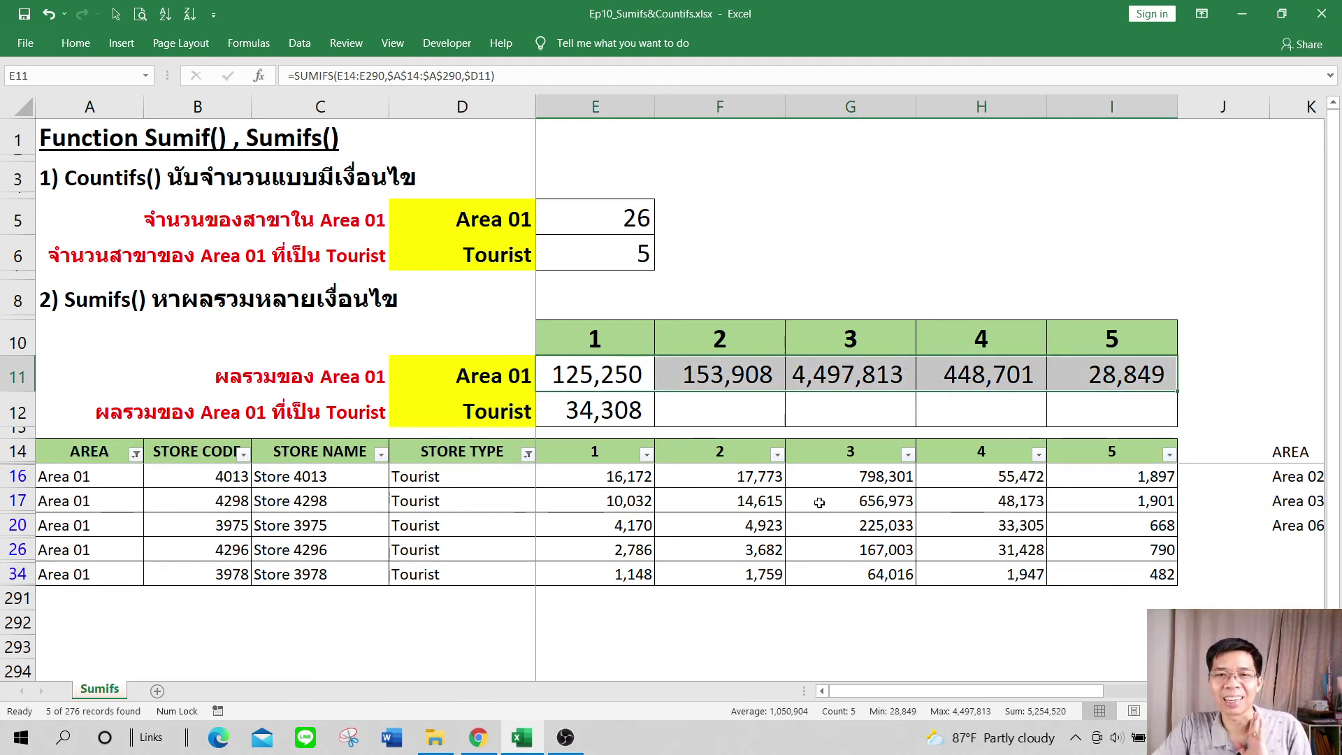
- Fill the E12 formula across to I12 and check the copied formulas along row 12
click(602, 410)
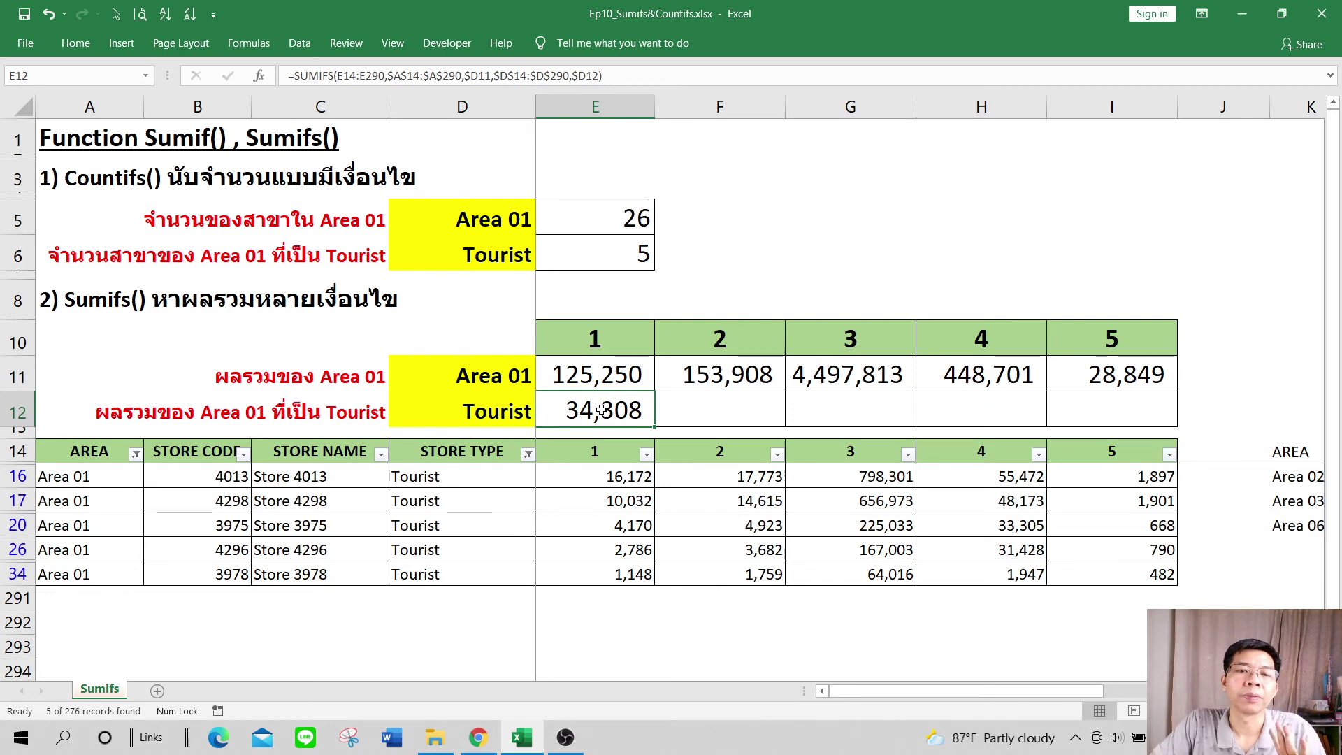
click(569, 376)
click(573, 417)
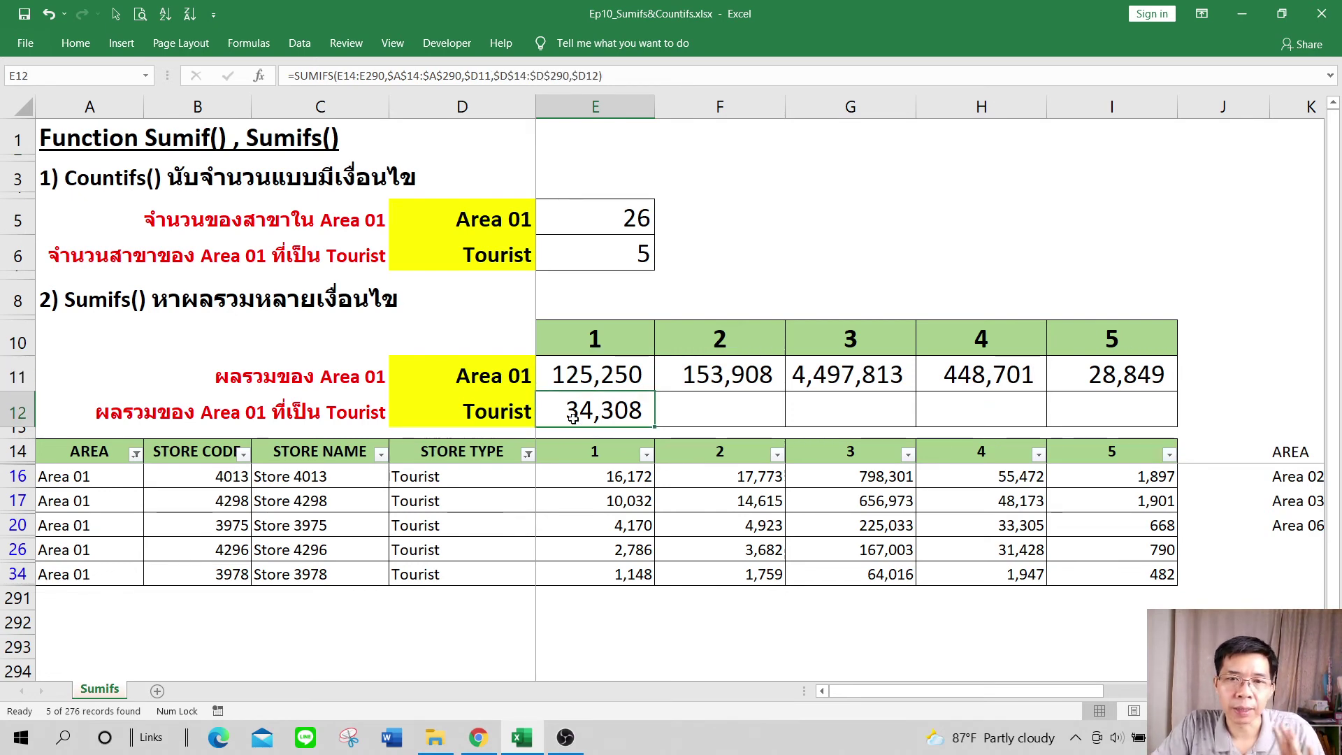
drag(658, 429, 1141, 458)
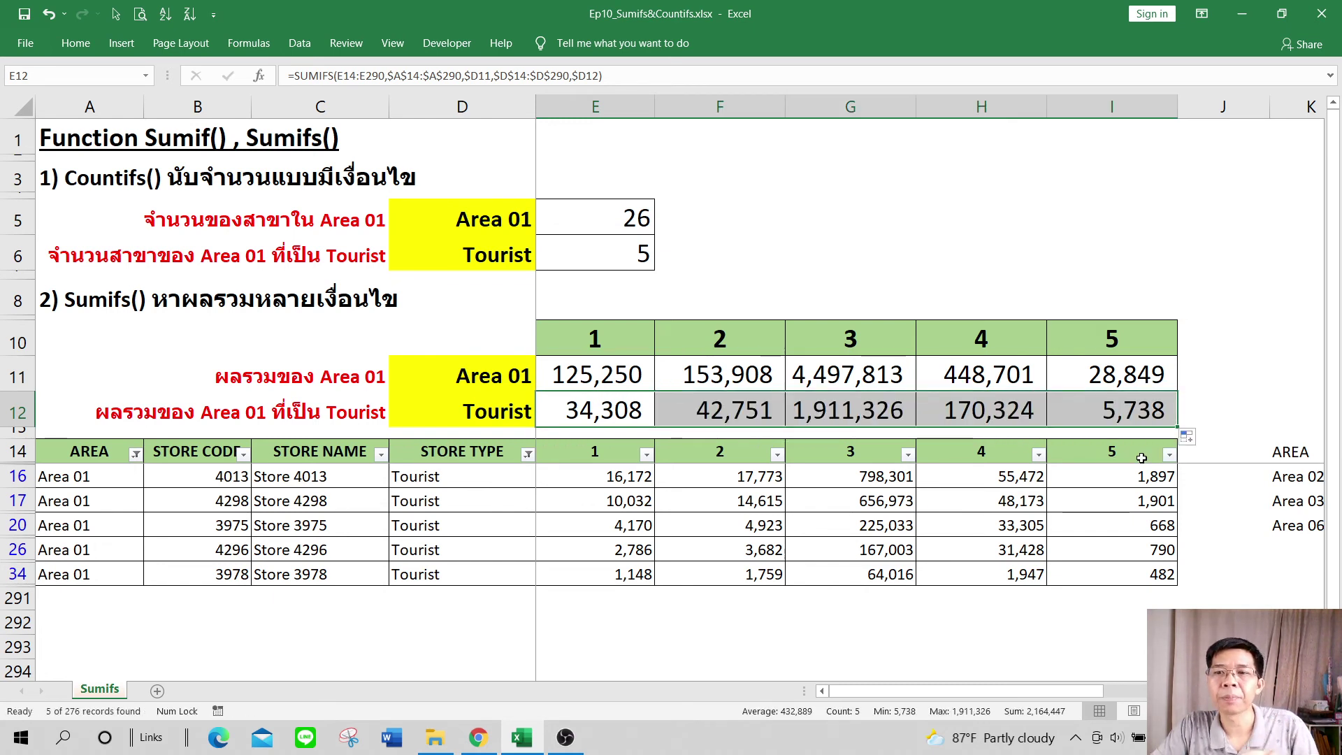
click(643, 416)
click(702, 412)
click(846, 414)
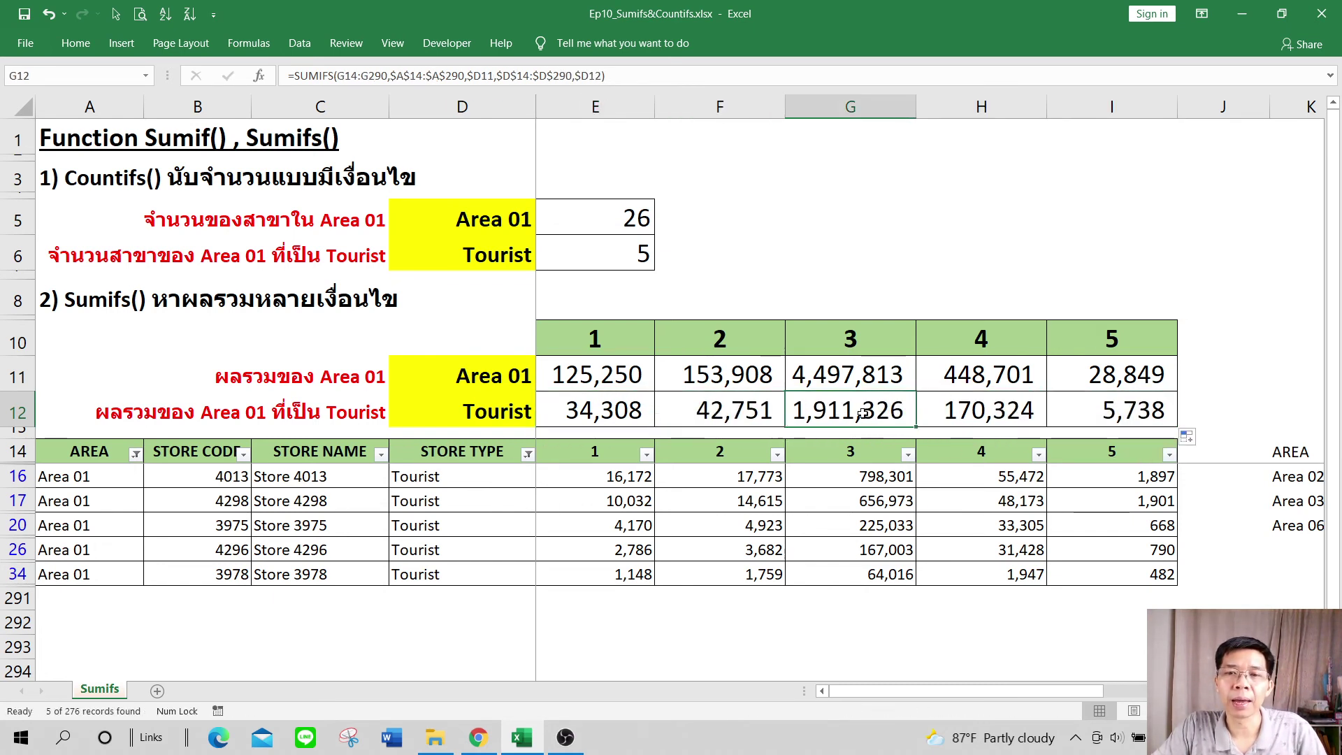
click(986, 420)
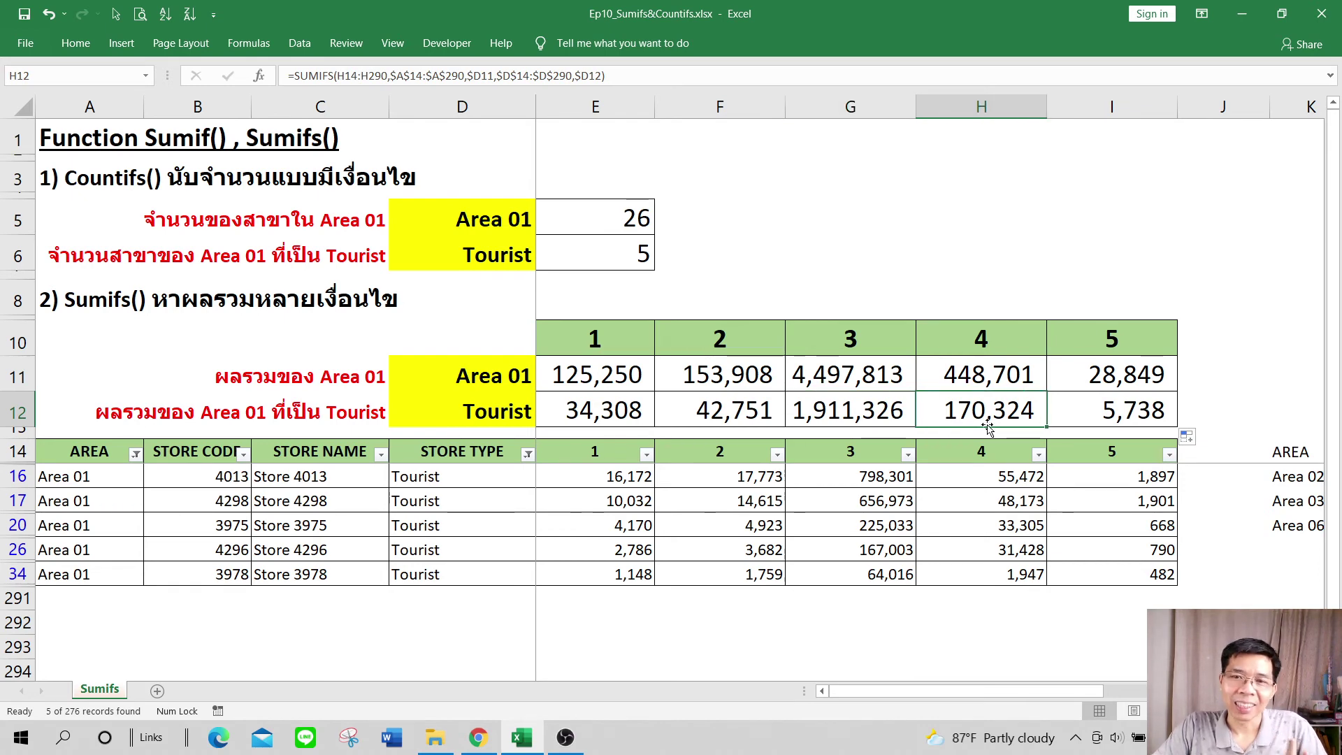
click(488, 363)
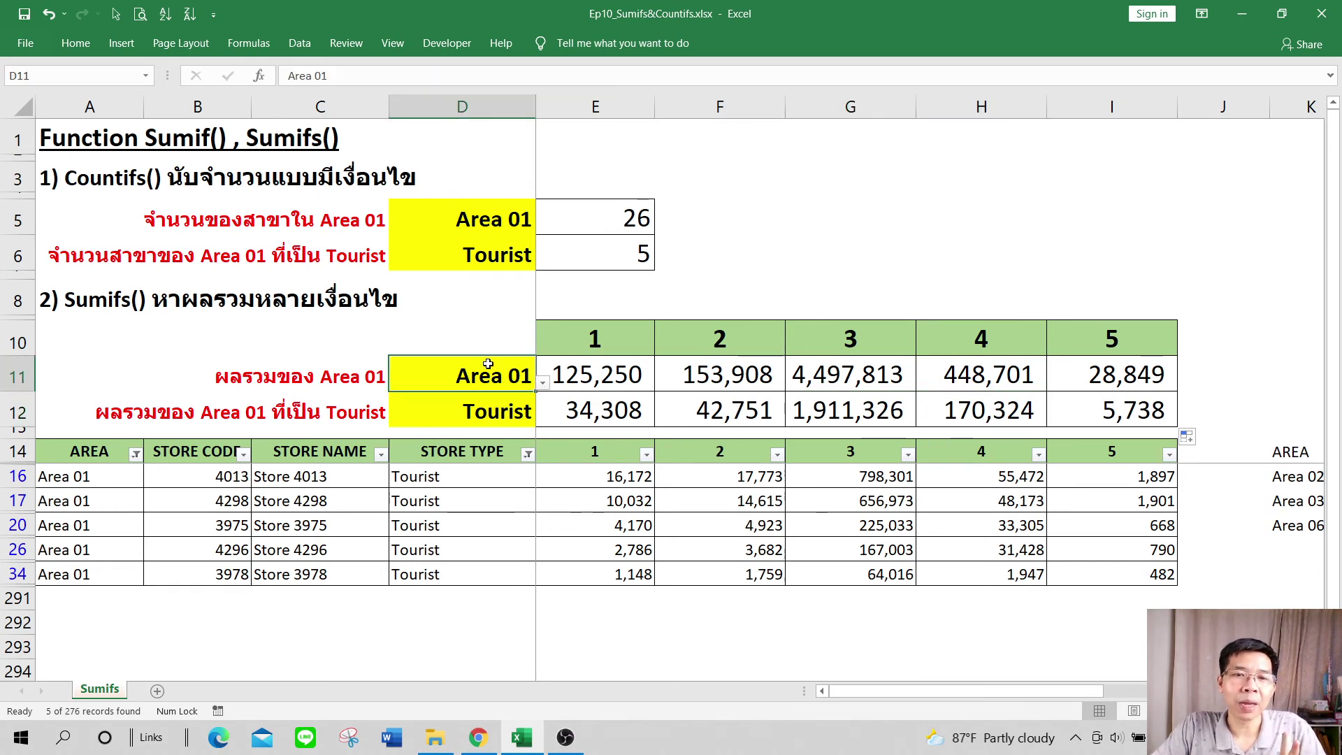
- Set D11 to Area 02 from its dropdown, undoing and redoing to compare with Area 01
click(543, 385)
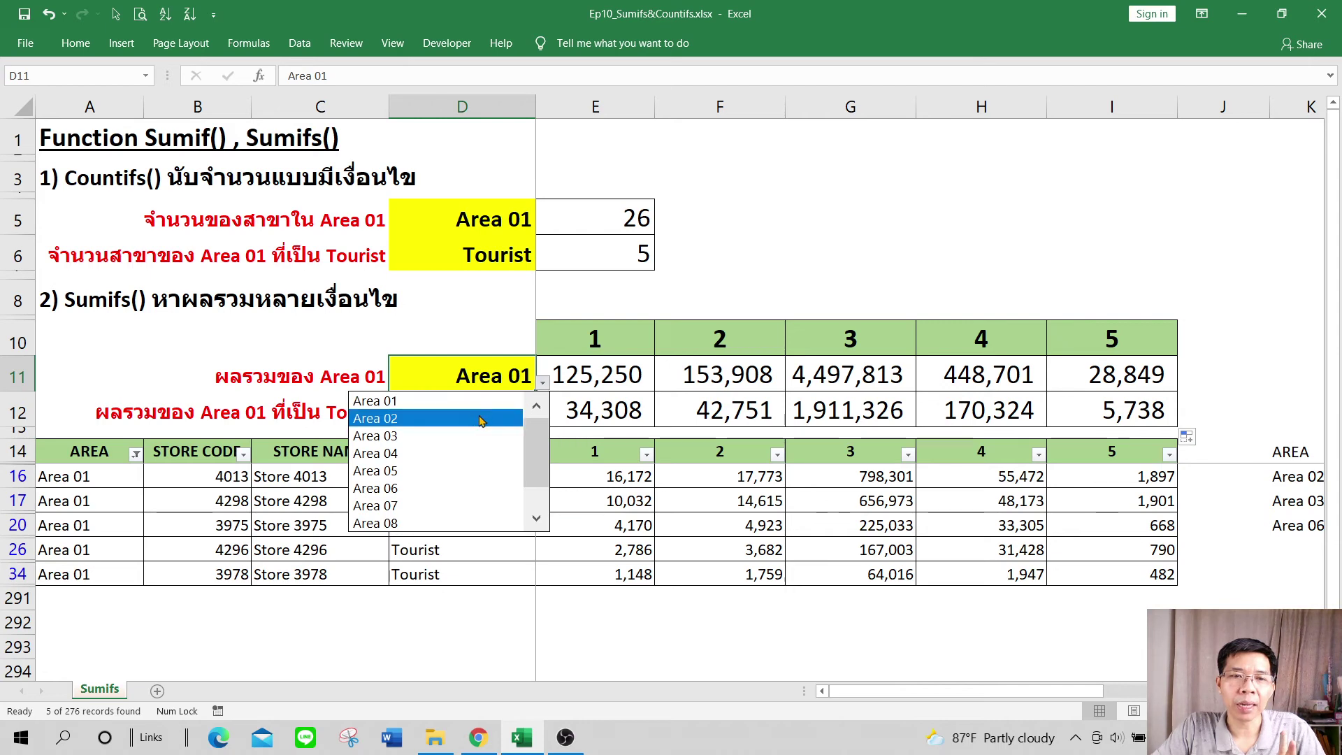
click(478, 413)
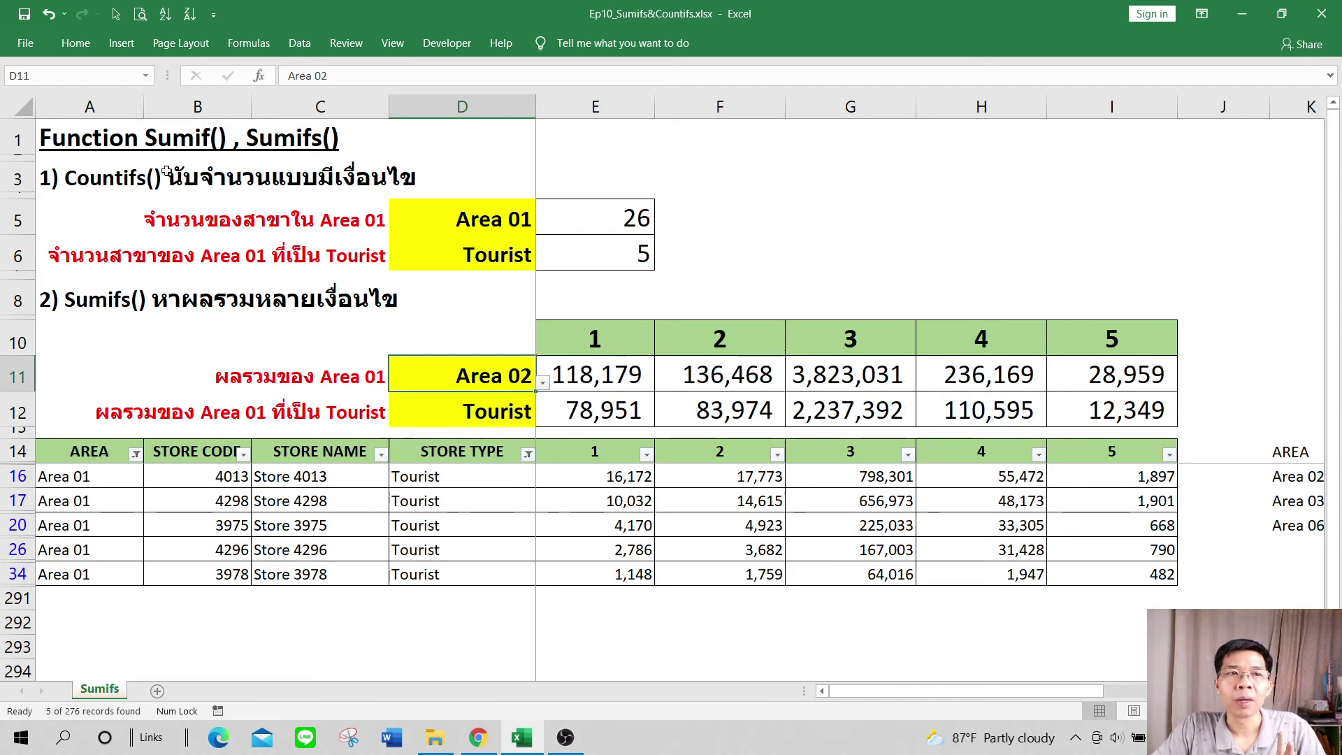
click(48, 13)
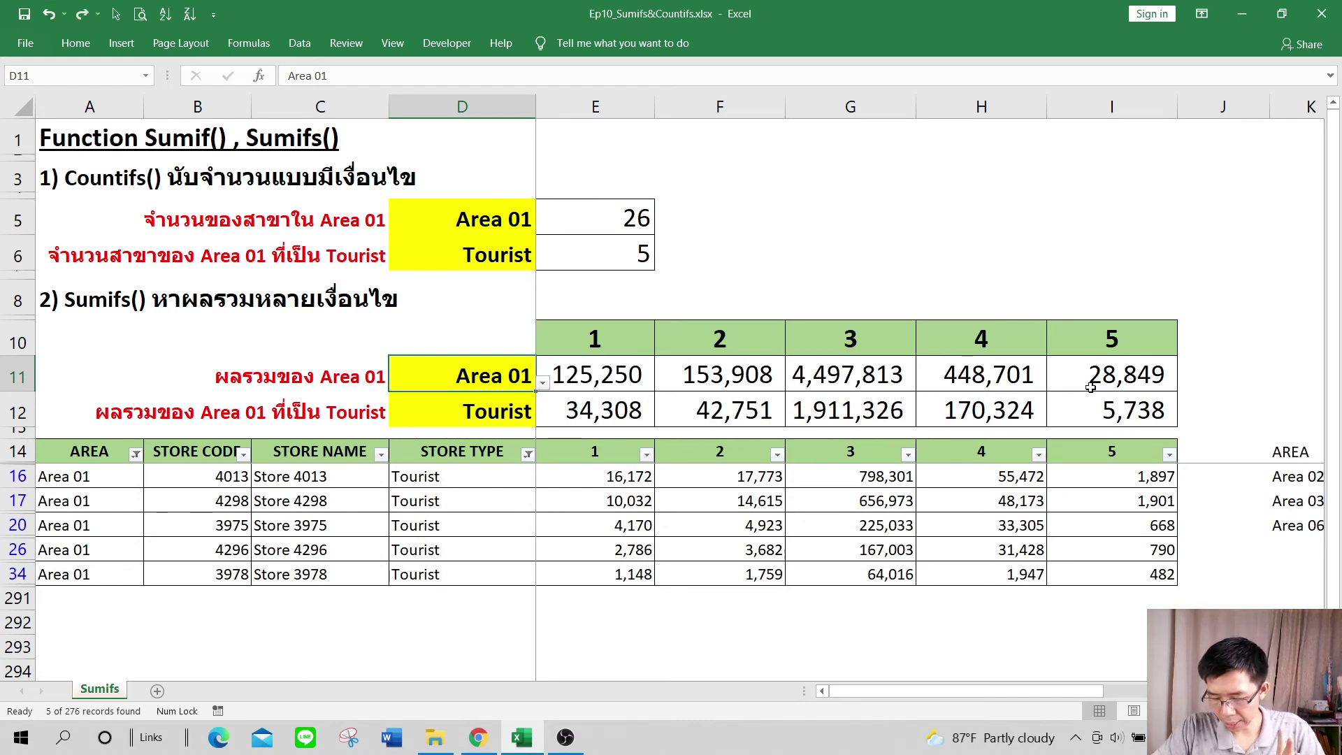
click(82, 13)
- Select the recalculated sums in E11:I12, then the store type criterion cell D12
drag(577, 372, 1160, 420)
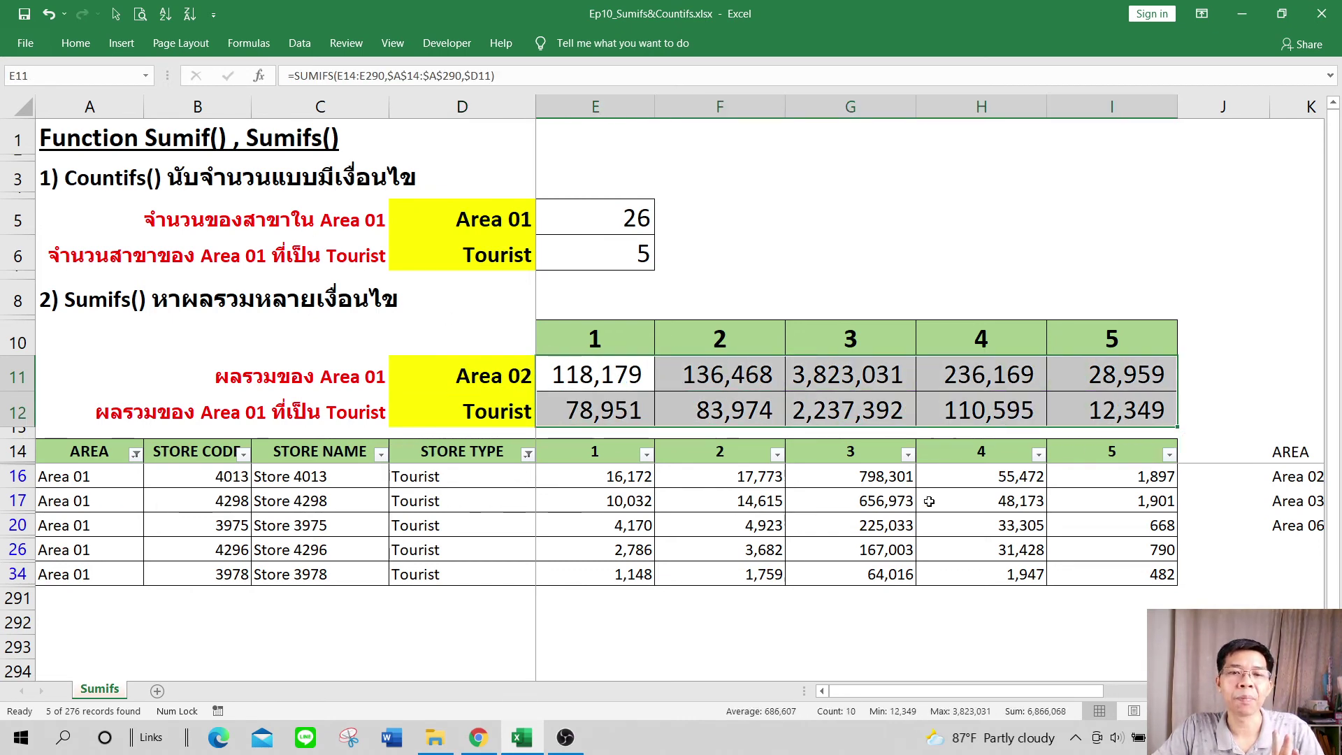
click(460, 418)
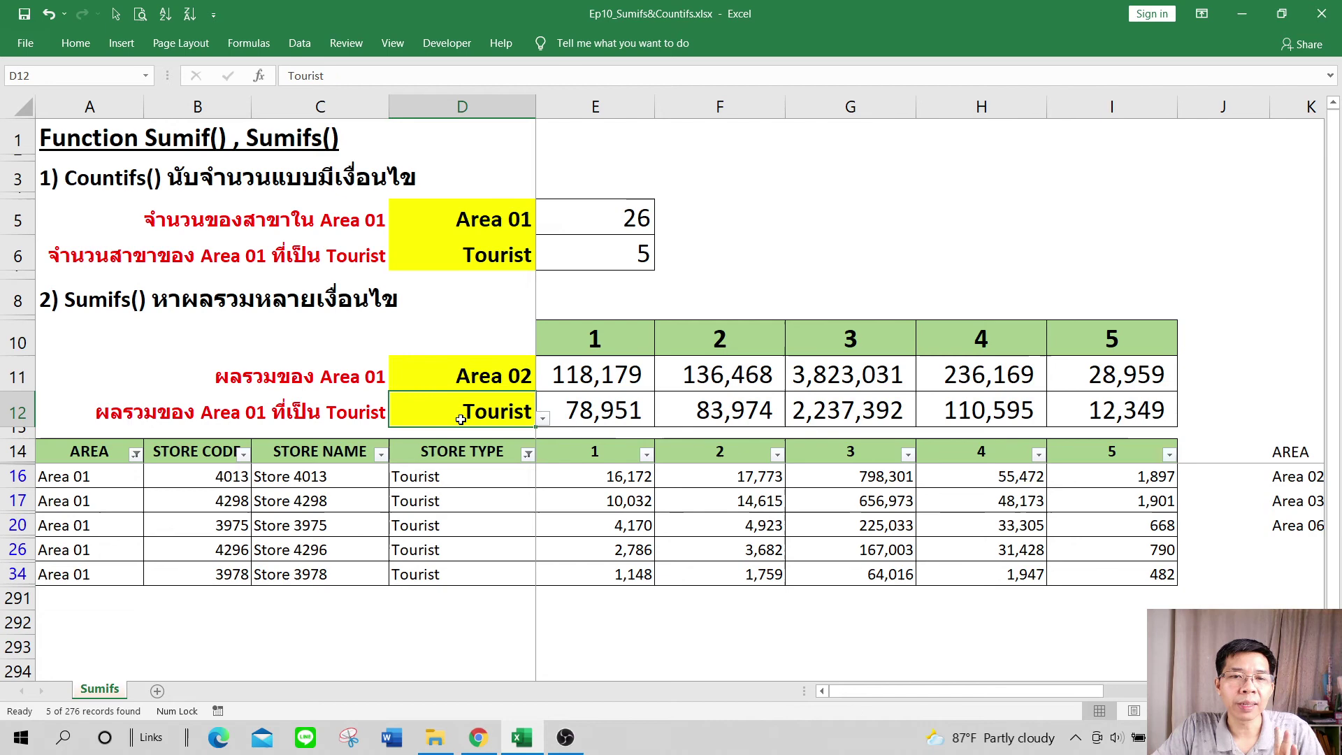
click(543, 420)
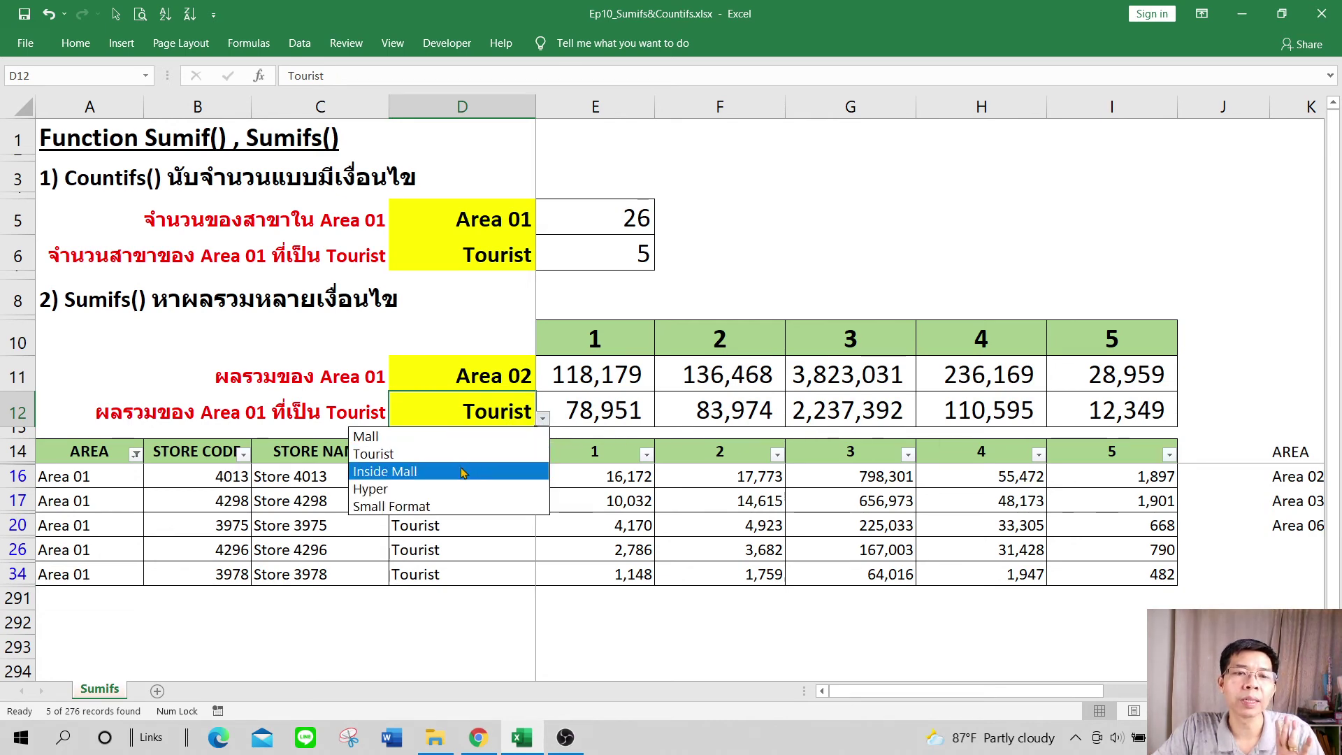
- Set D12 to Hyper and filter the STORE TYPE column to Hyper stores only
click(446, 488)
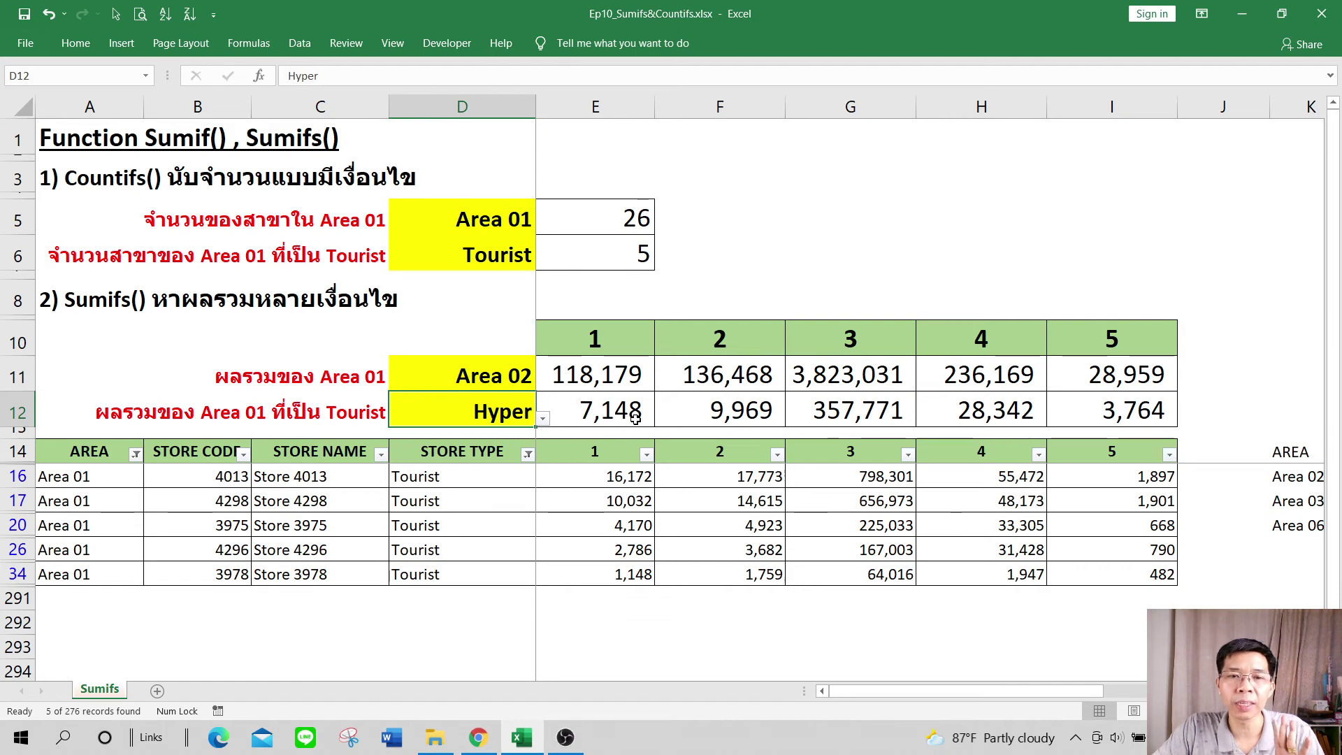
click(528, 455)
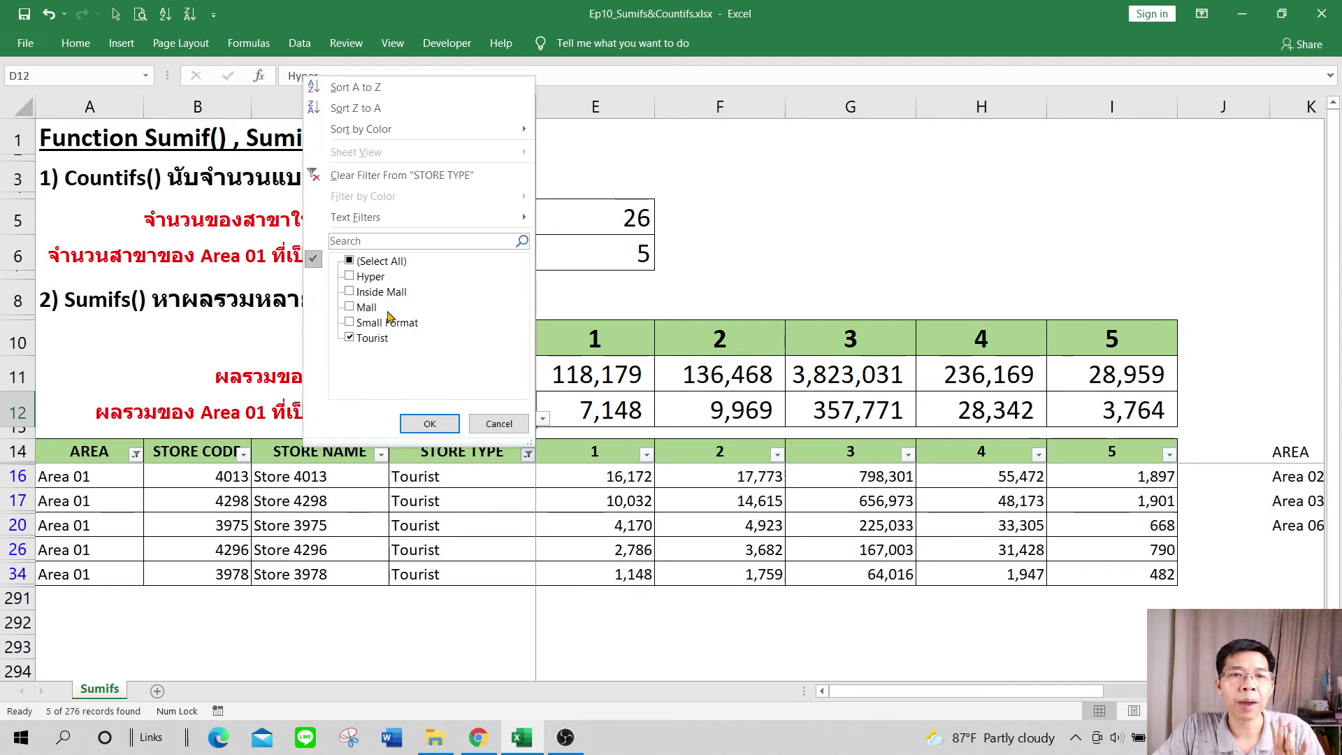
click(350, 261)
click(349, 276)
click(429, 423)
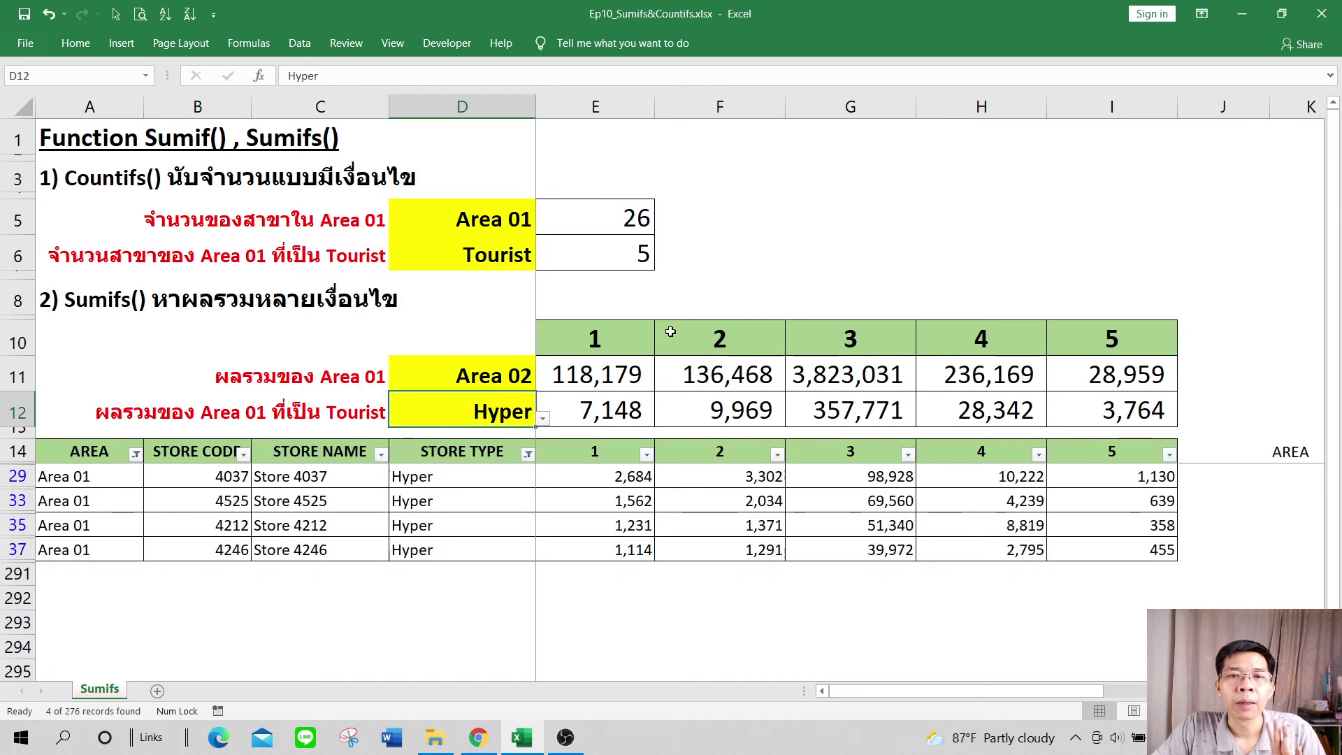
- Compare the E12 Hyper SUMIFS with the status-bar sum of filtered column 1 values E29:E37
click(633, 418)
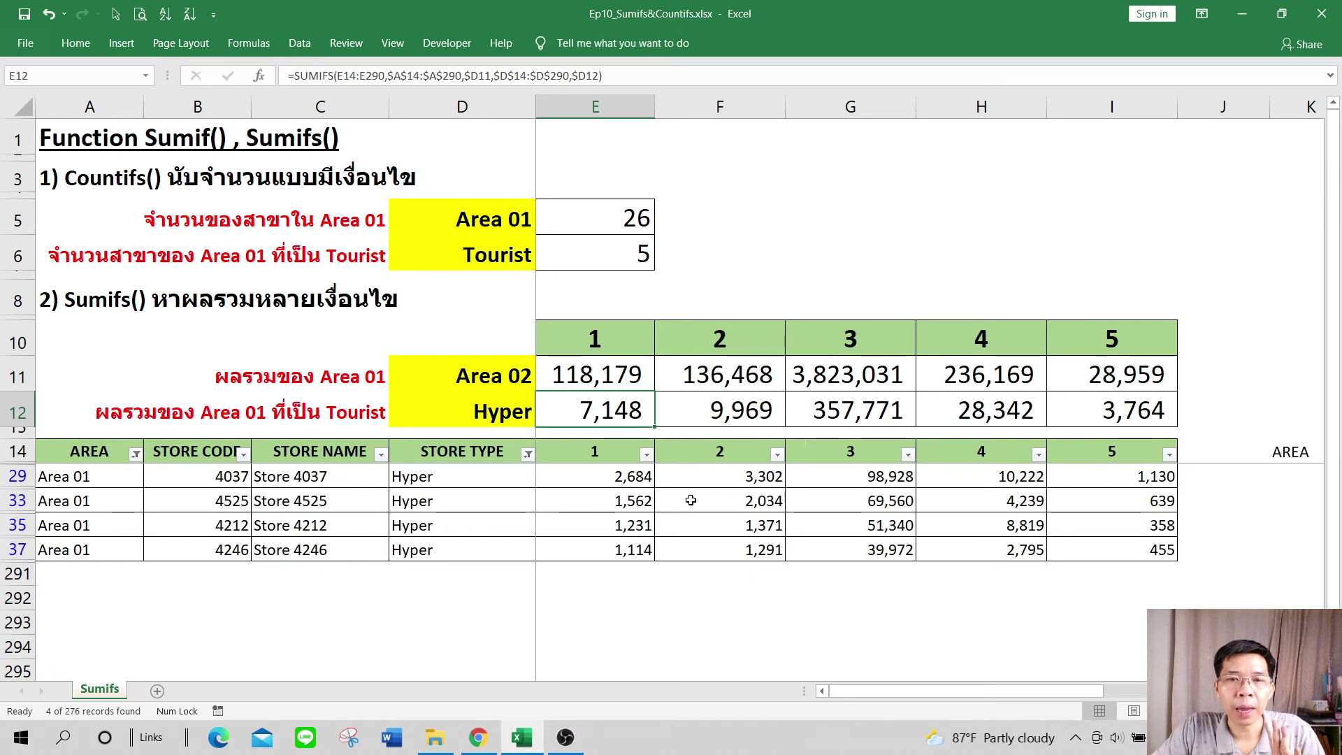
drag(638, 476, 637, 549)
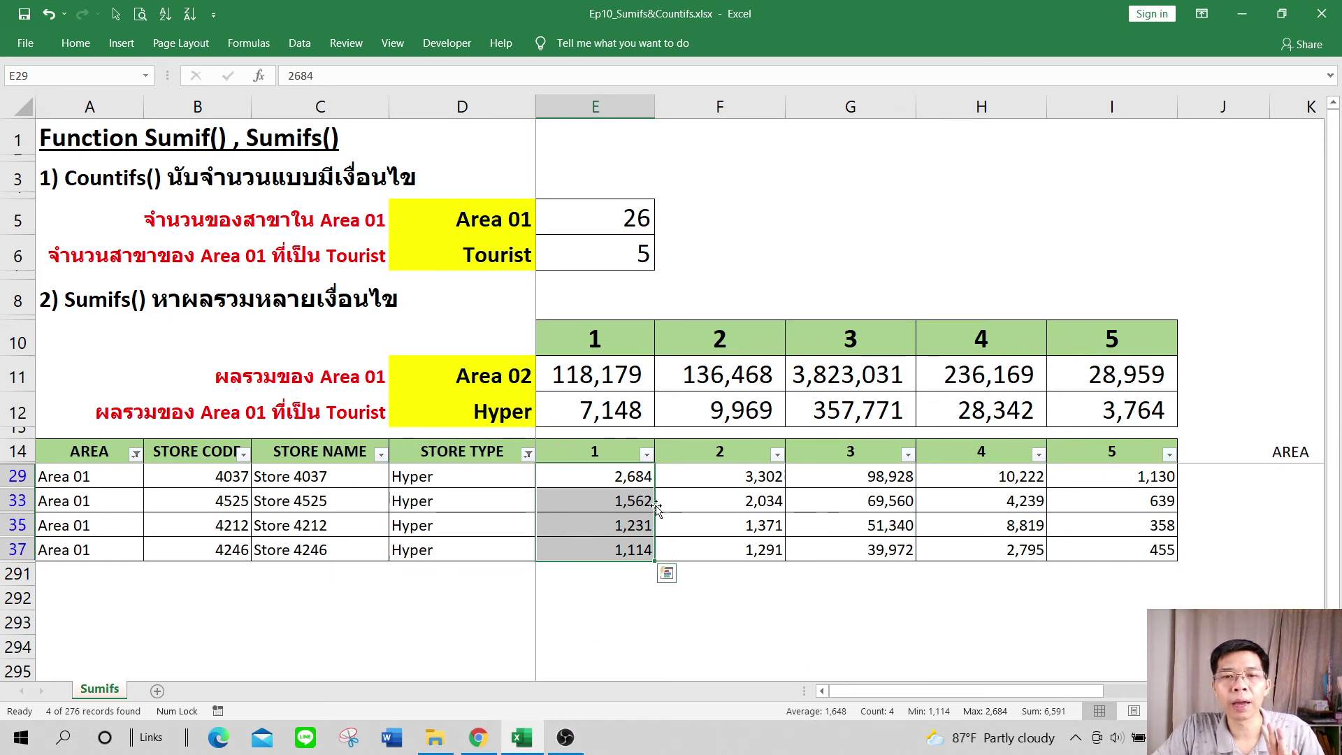
drag(632, 477, 633, 549)
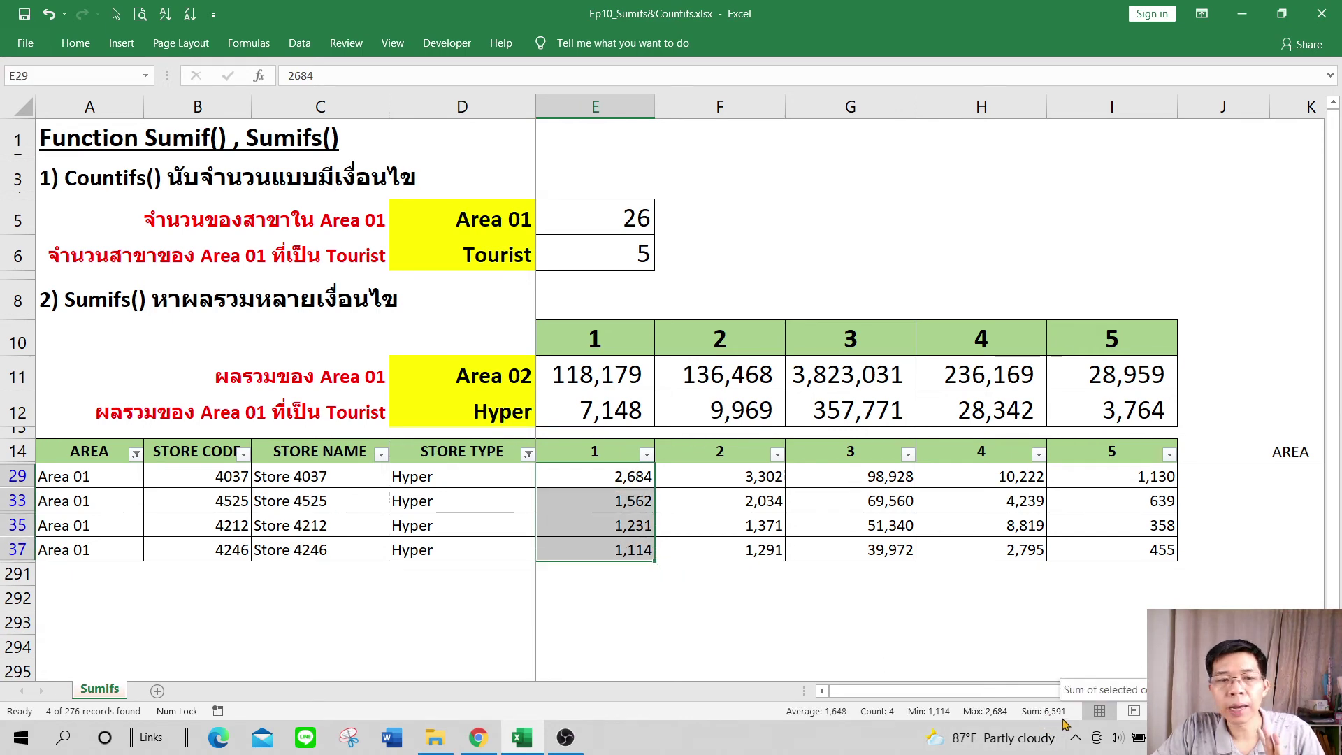
click(634, 405)
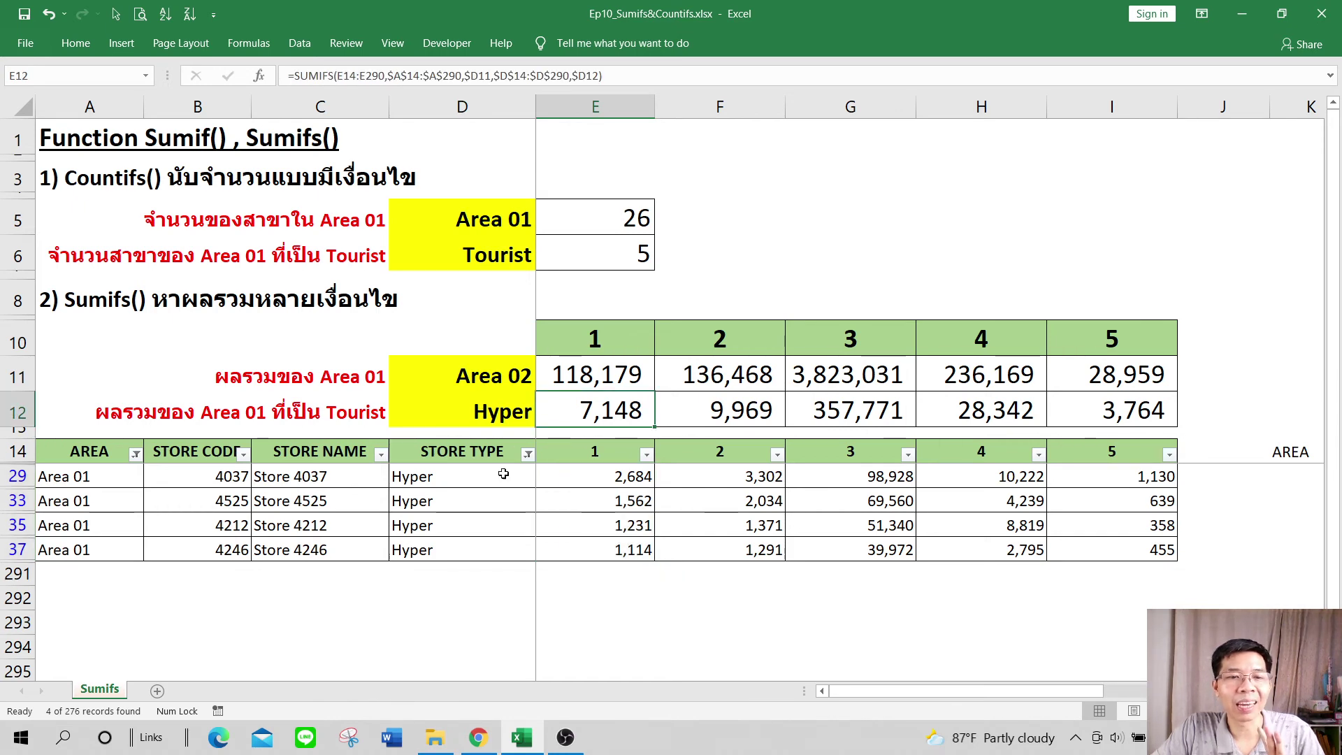
- Clear the AREA and STORE TYPE filters so all data rows show again
click(136, 456)
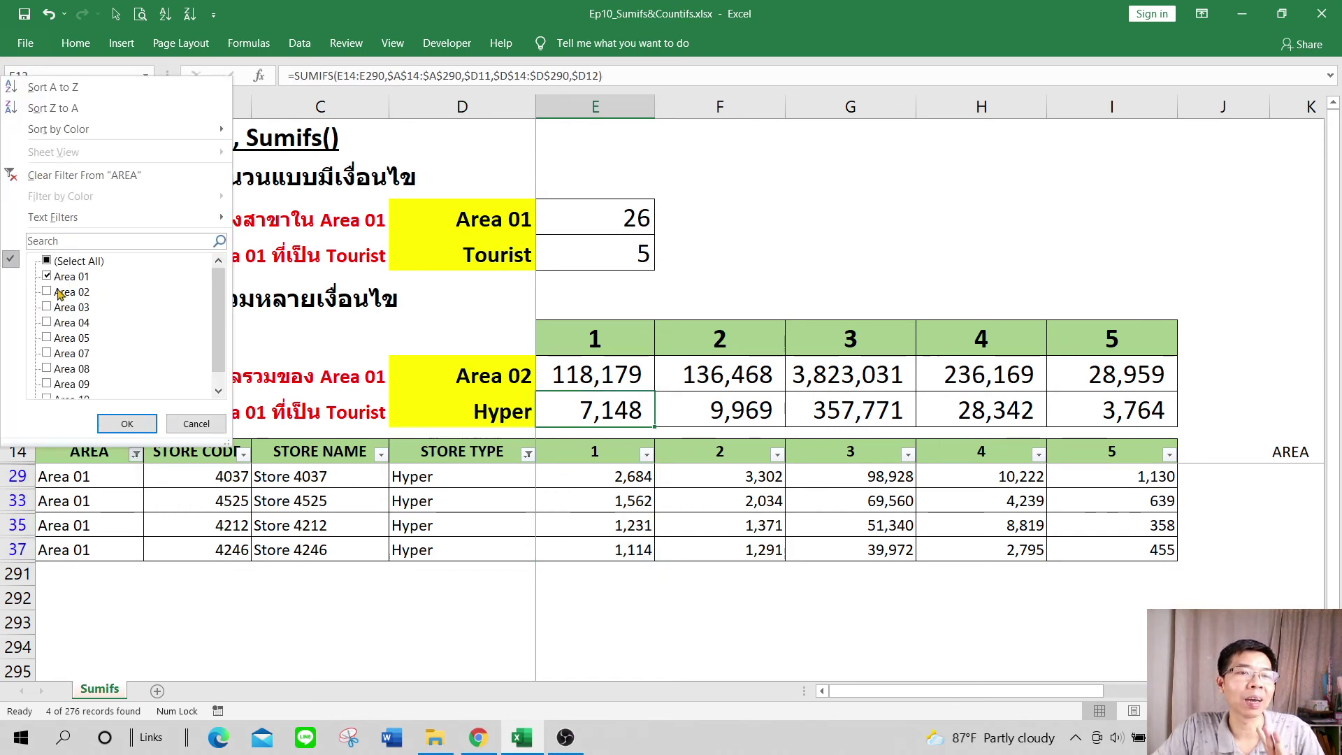
click(66, 261)
click(127, 423)
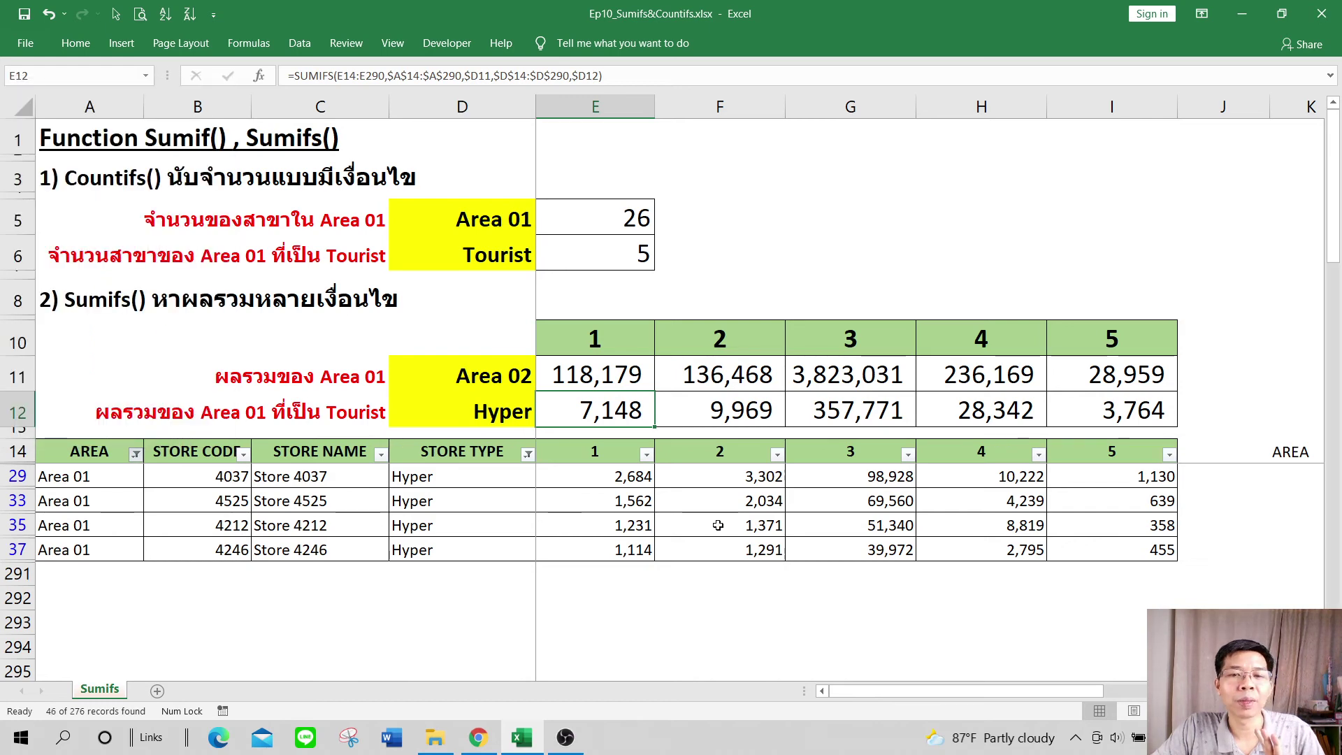
click(528, 455)
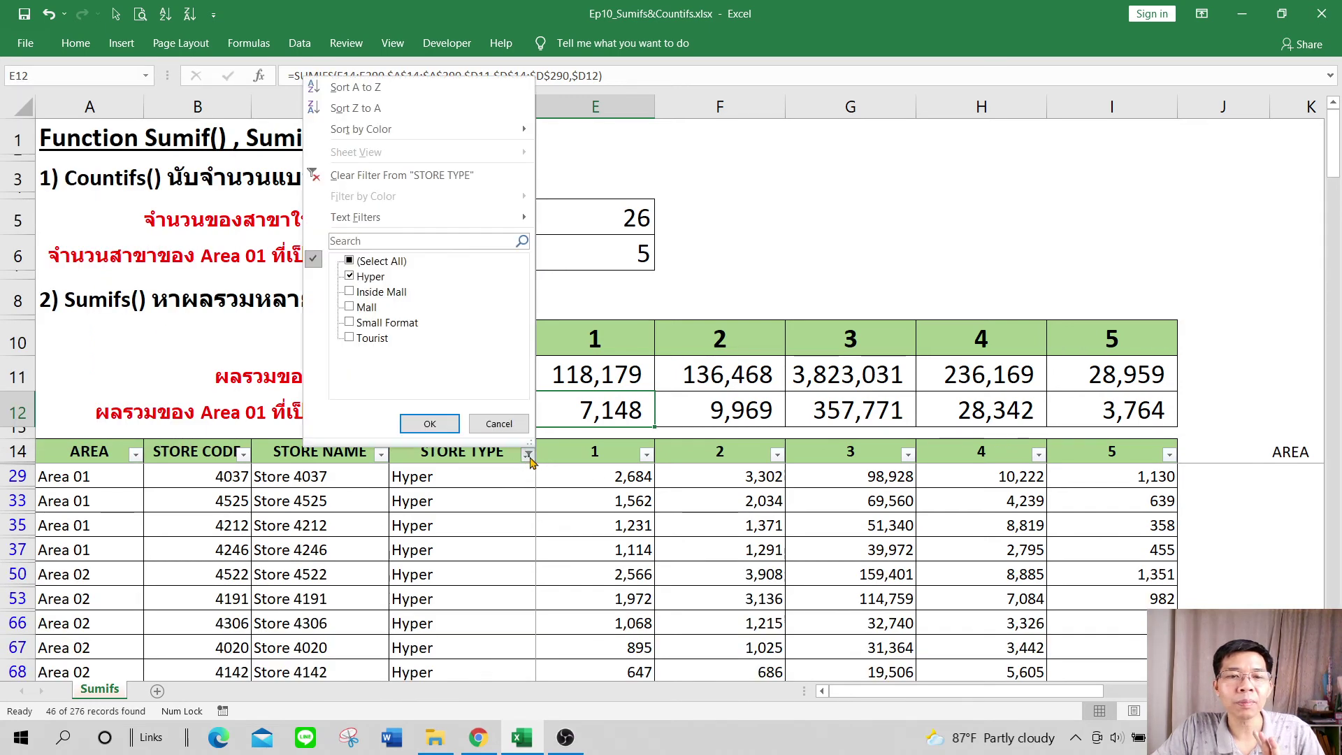
click(350, 261)
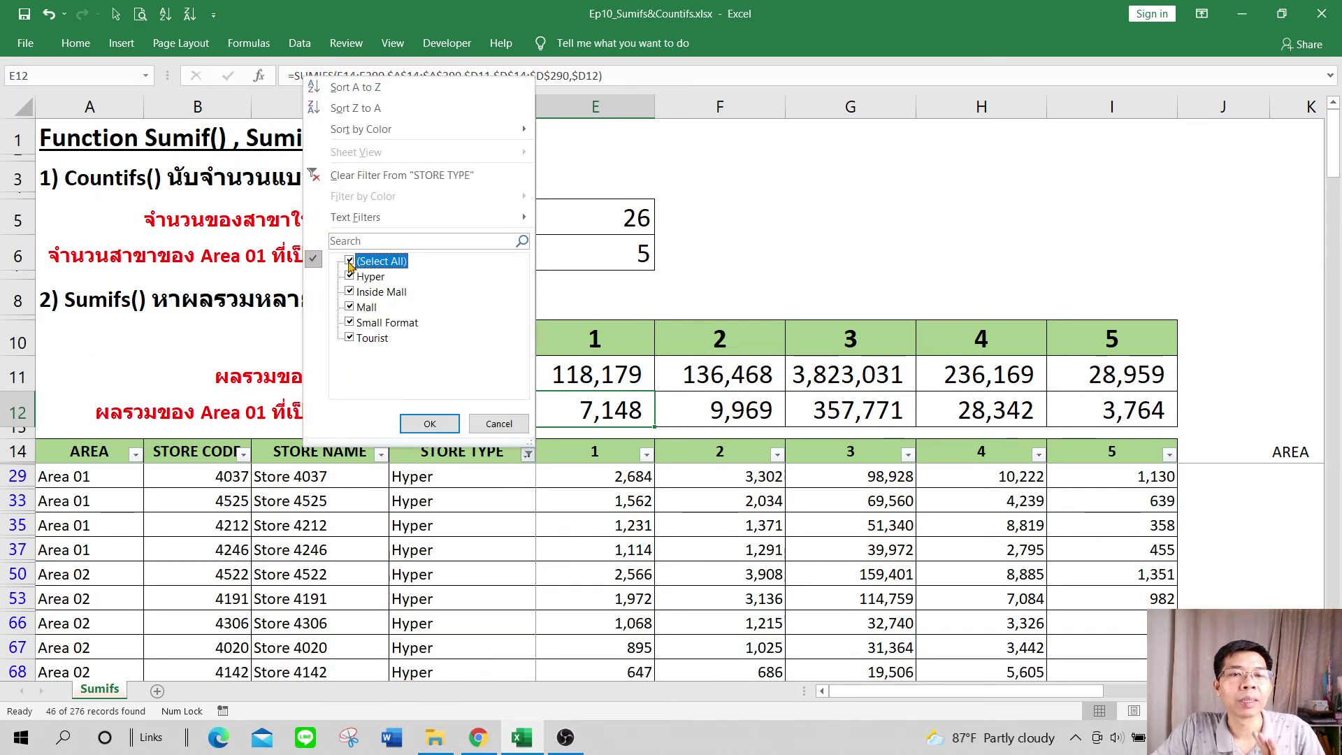
click(349, 262)
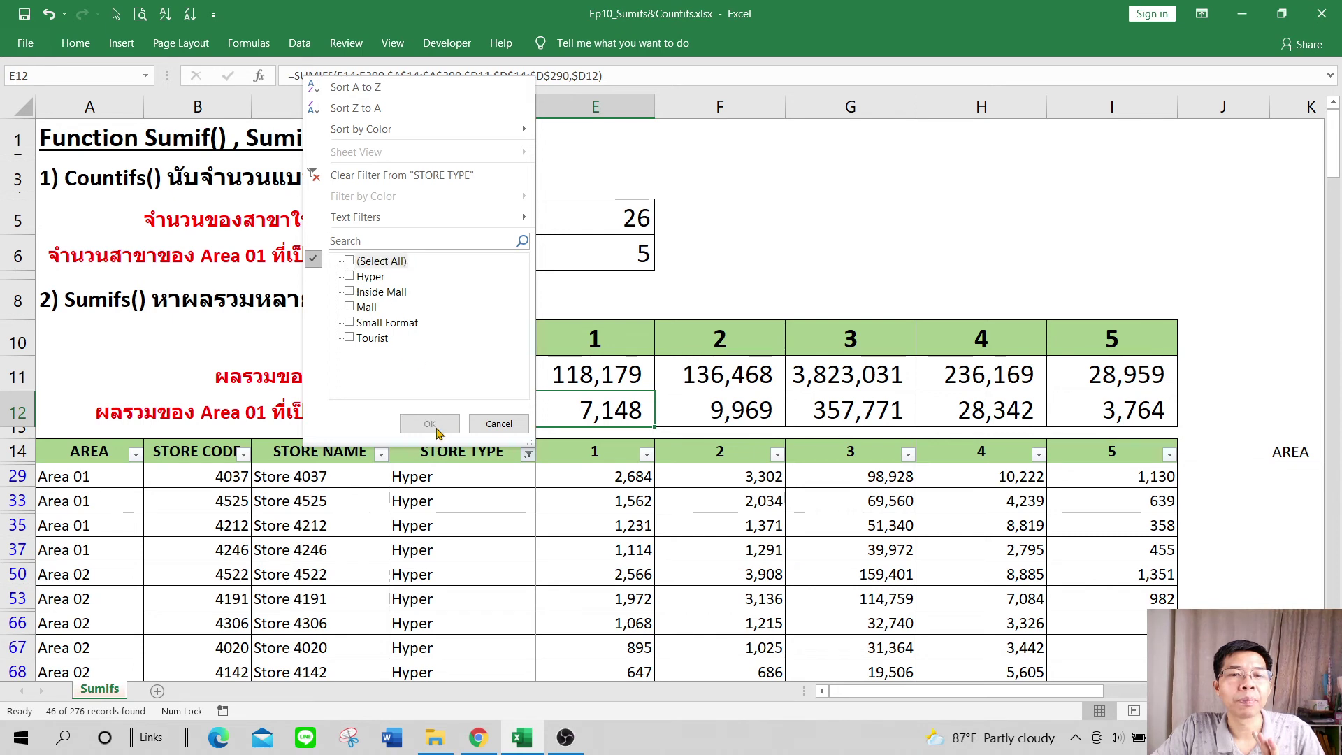
click(350, 261)
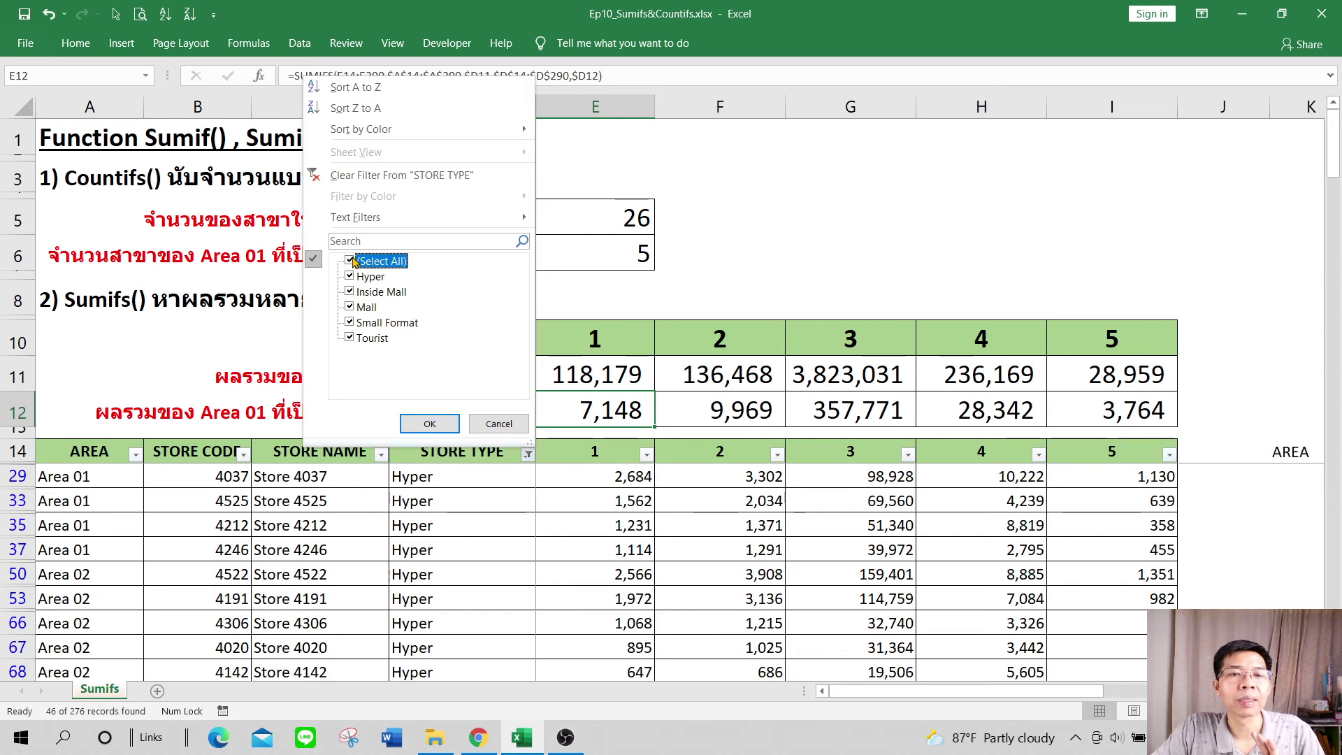
click(430, 423)
- Check the D11 criterion and E12 formula, then filter AREA to Area 02 only
click(804, 508)
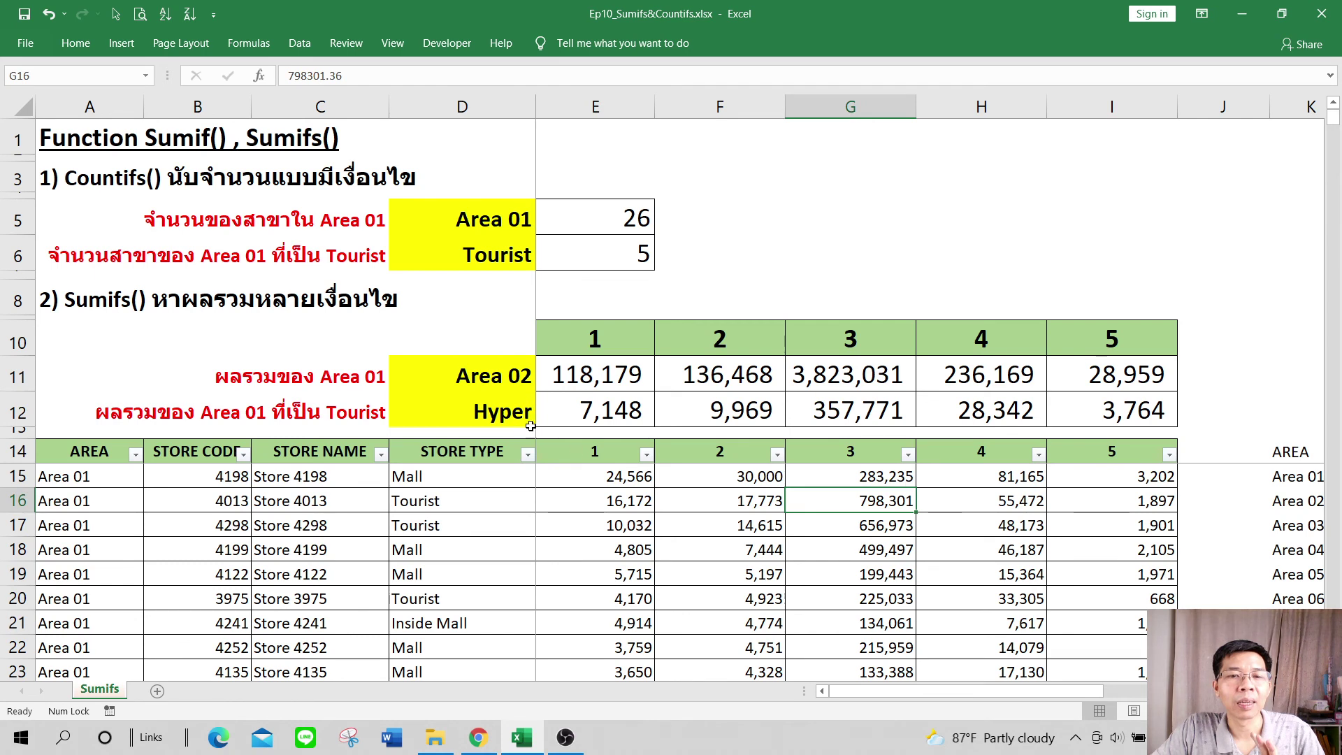
click(498, 380)
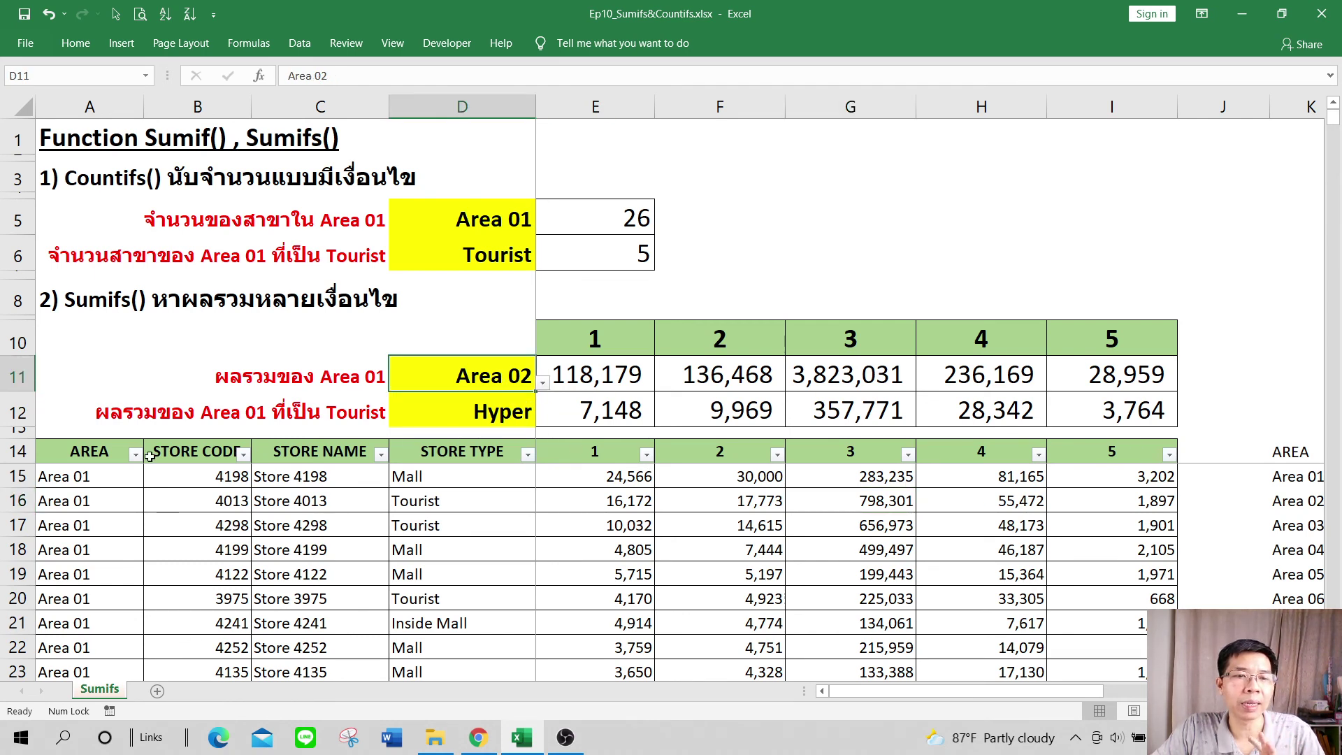
click(624, 417)
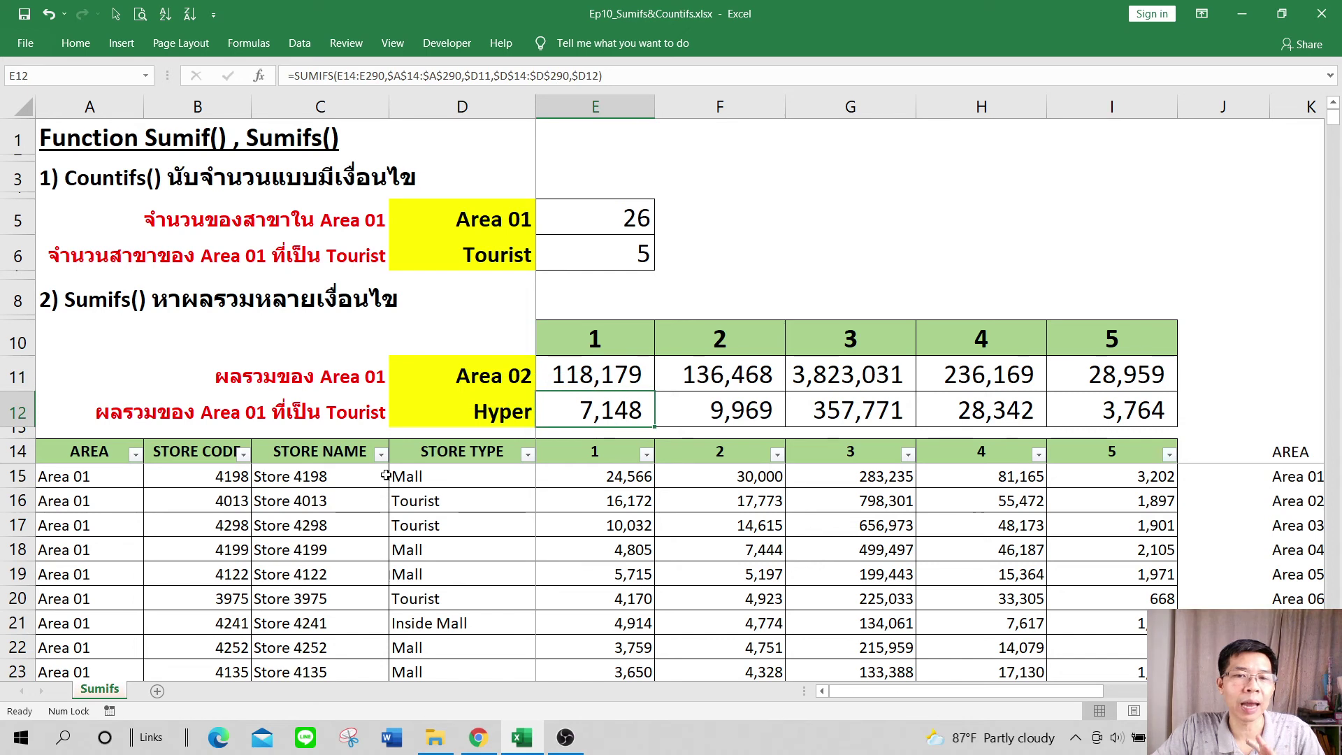
click(136, 456)
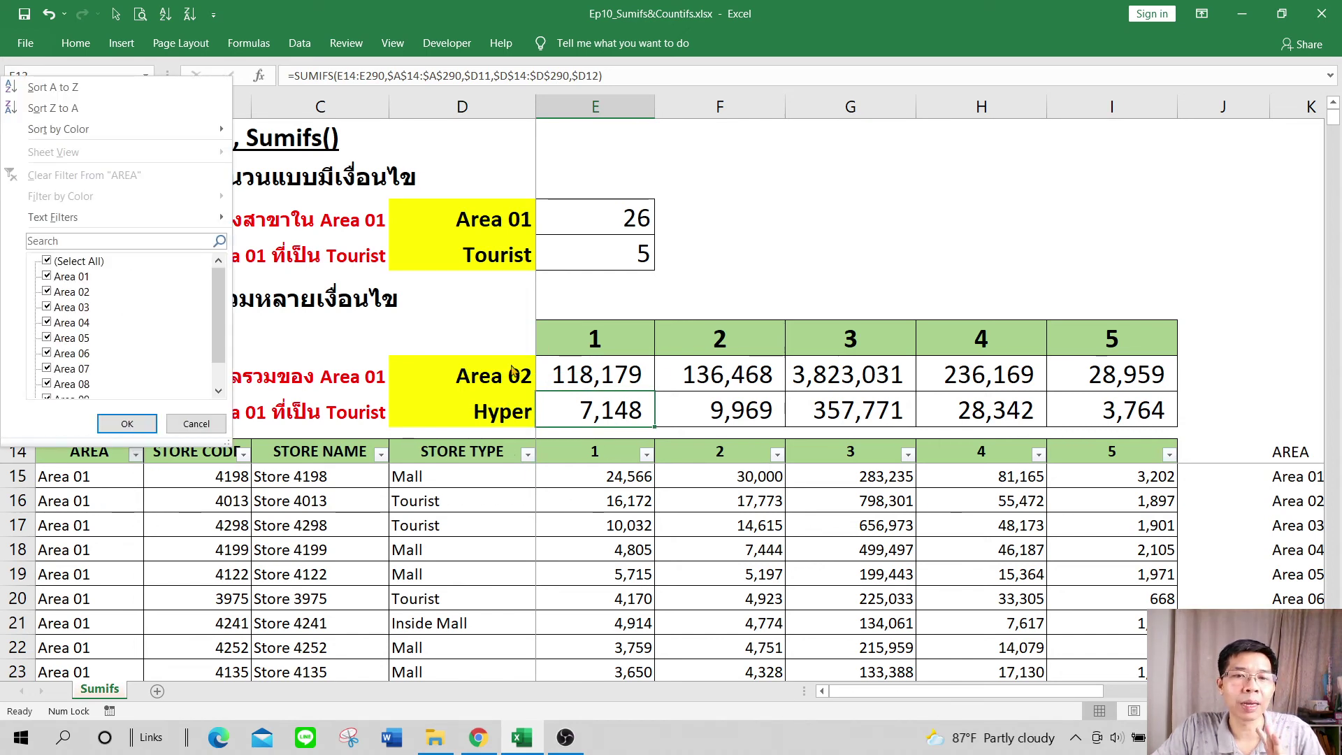
click(49, 261)
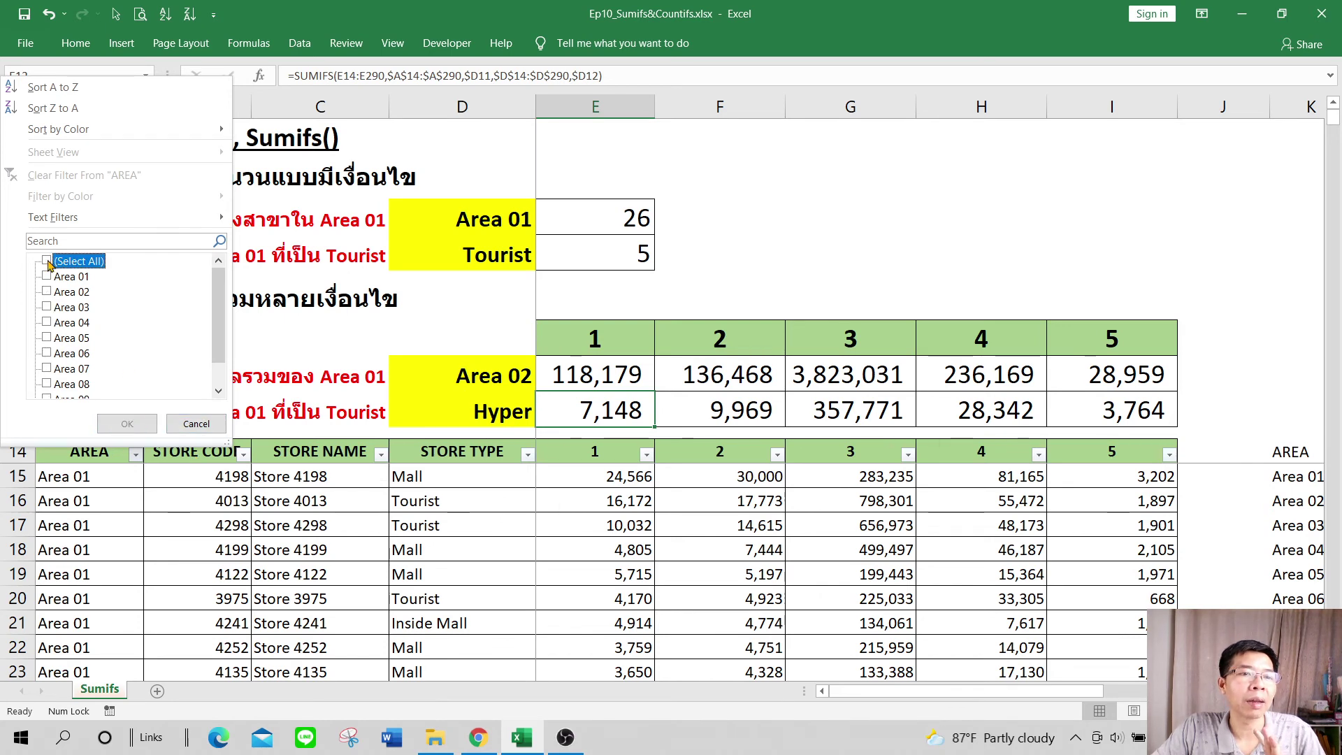
click(56, 294)
click(107, 419)
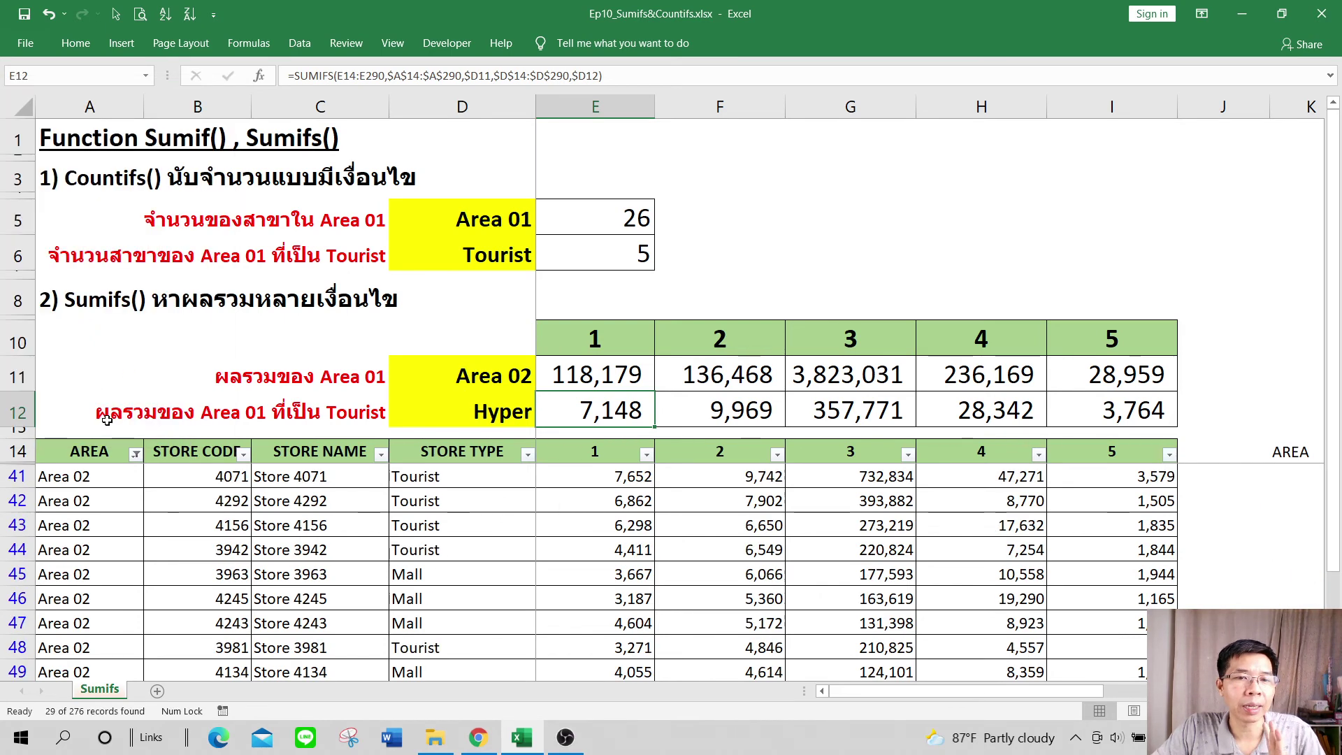
- Filter STORE TYPE to Hyper only, leaving 5 Area 02 Hyper stores totalling 7,148
click(528, 455)
click(359, 263)
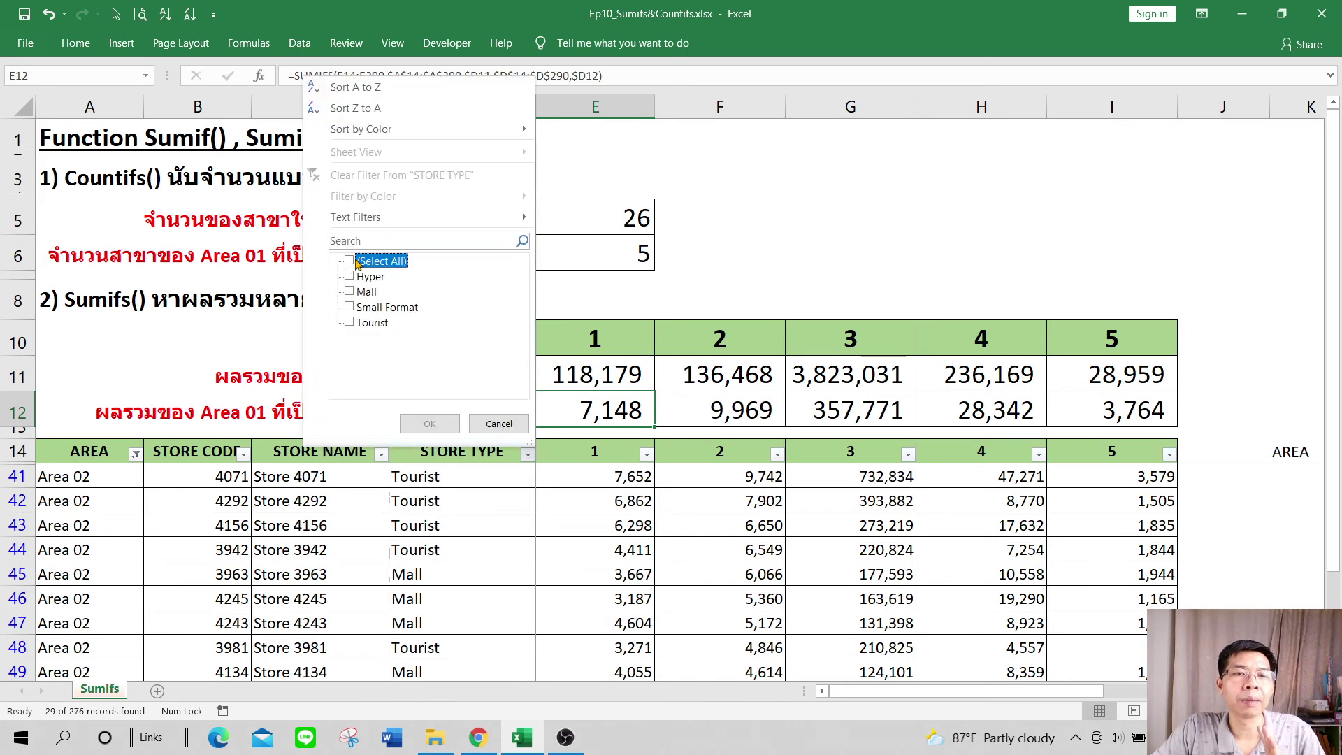
click(371, 277)
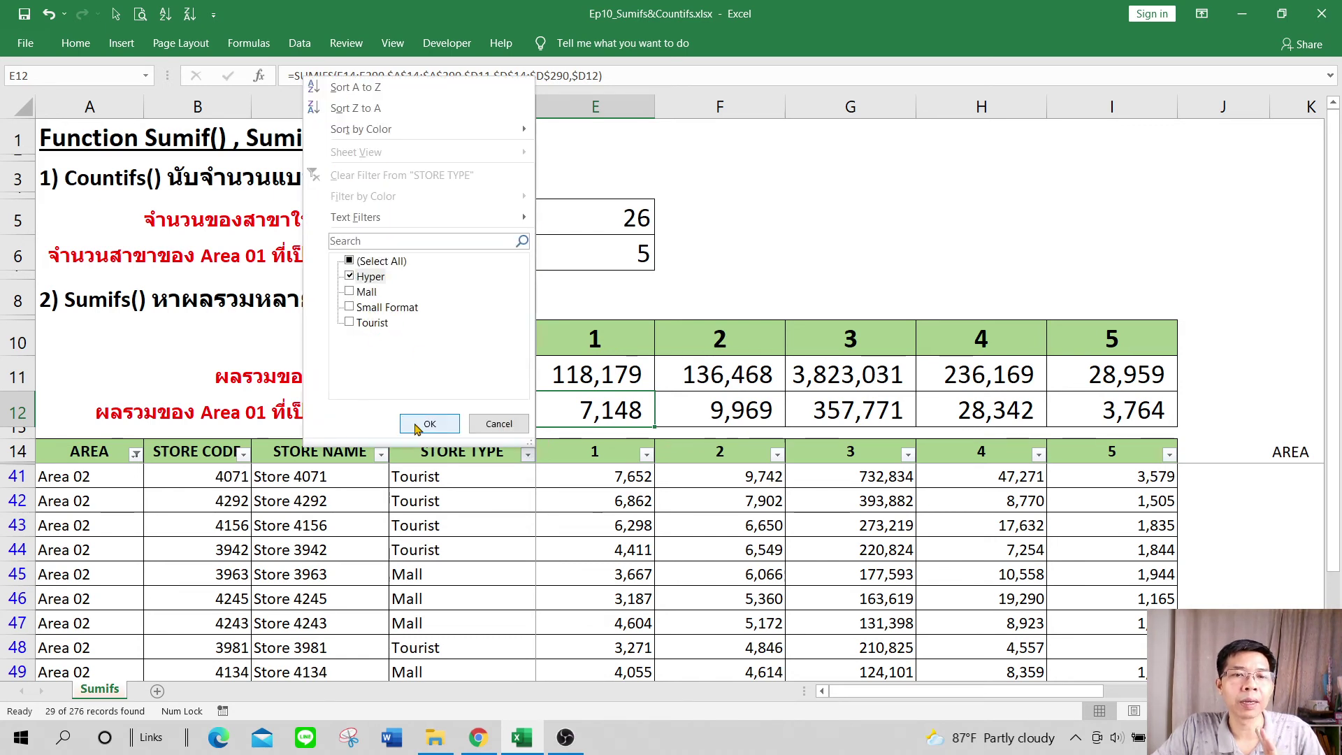
click(430, 424)
drag(620, 479, 631, 577)
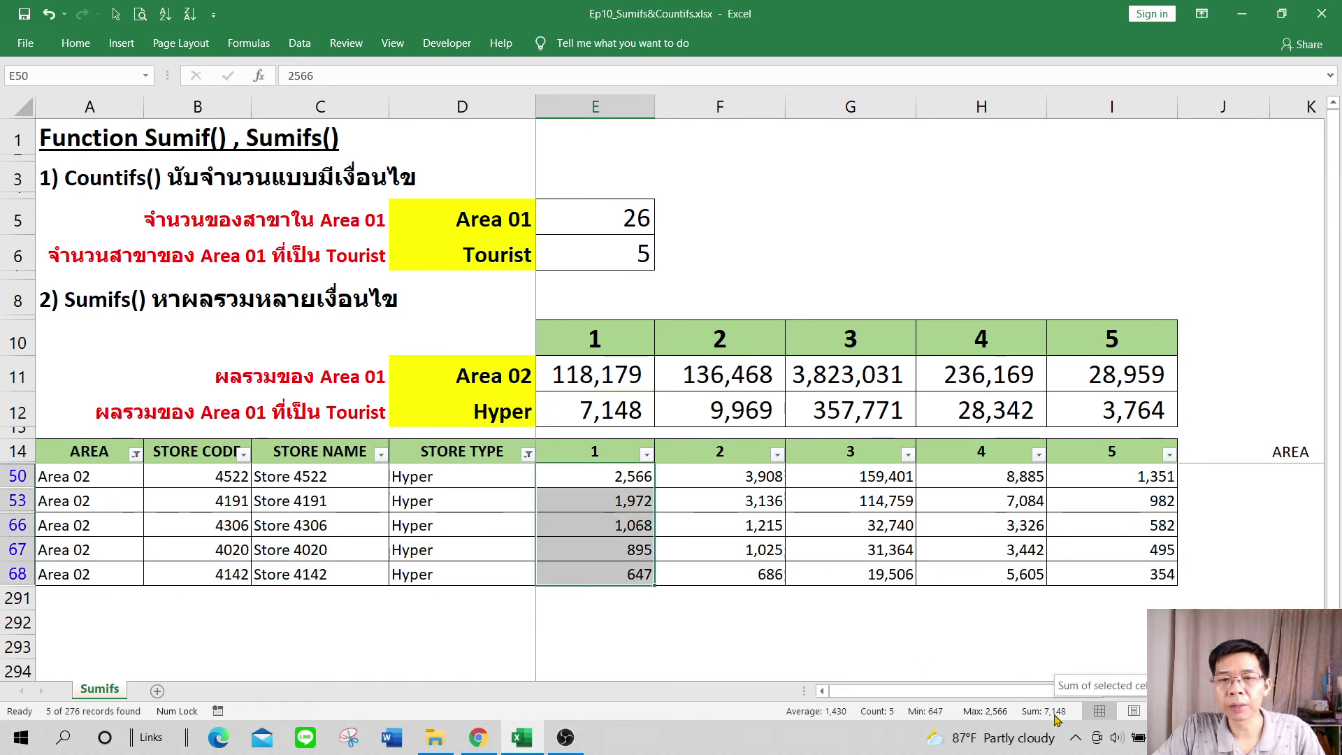
click(587, 412)
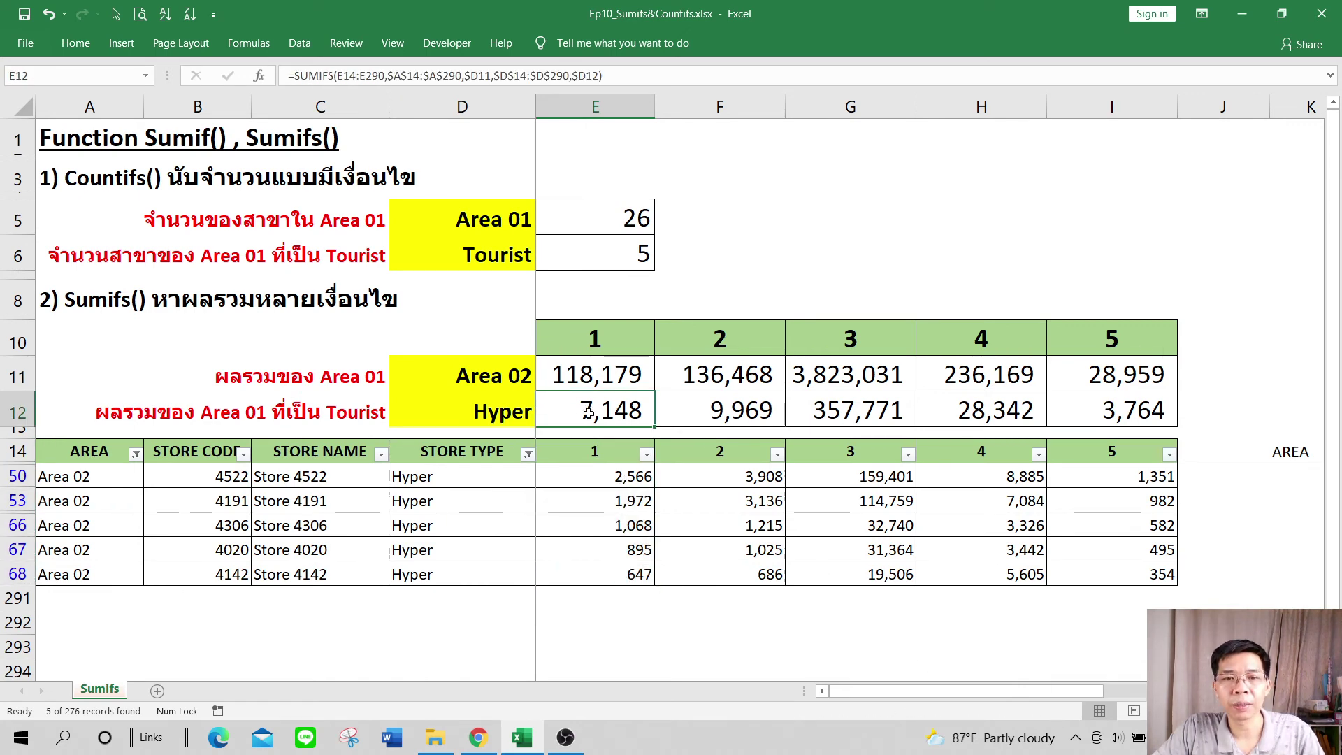
click(735, 484)
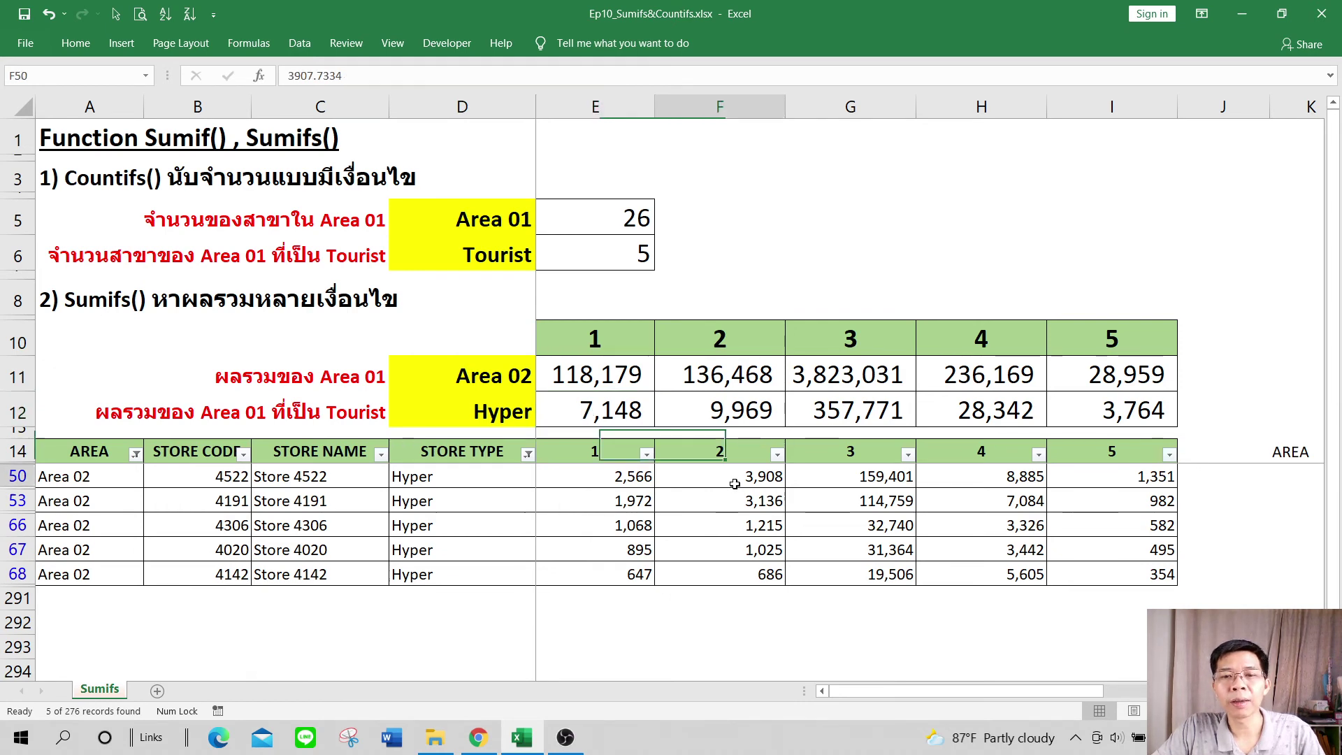
drag(734, 484, 733, 574)
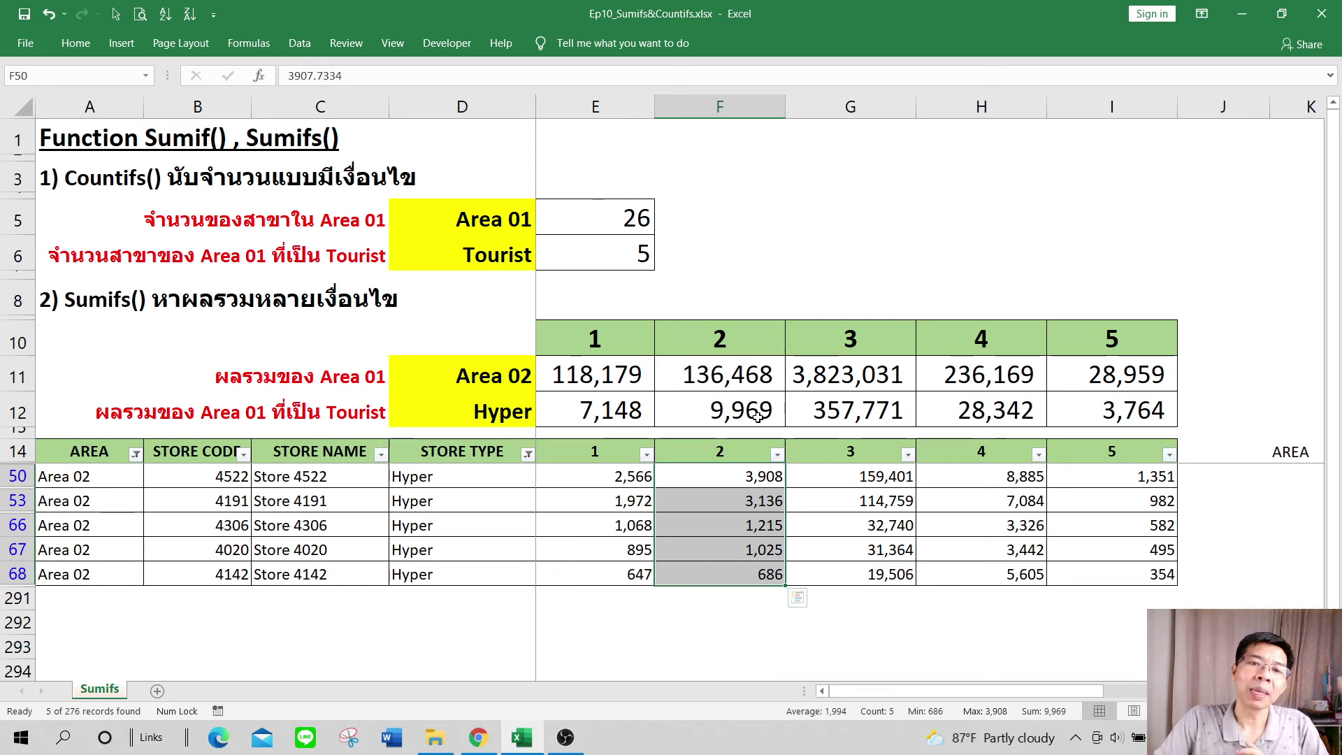
click(467, 385)
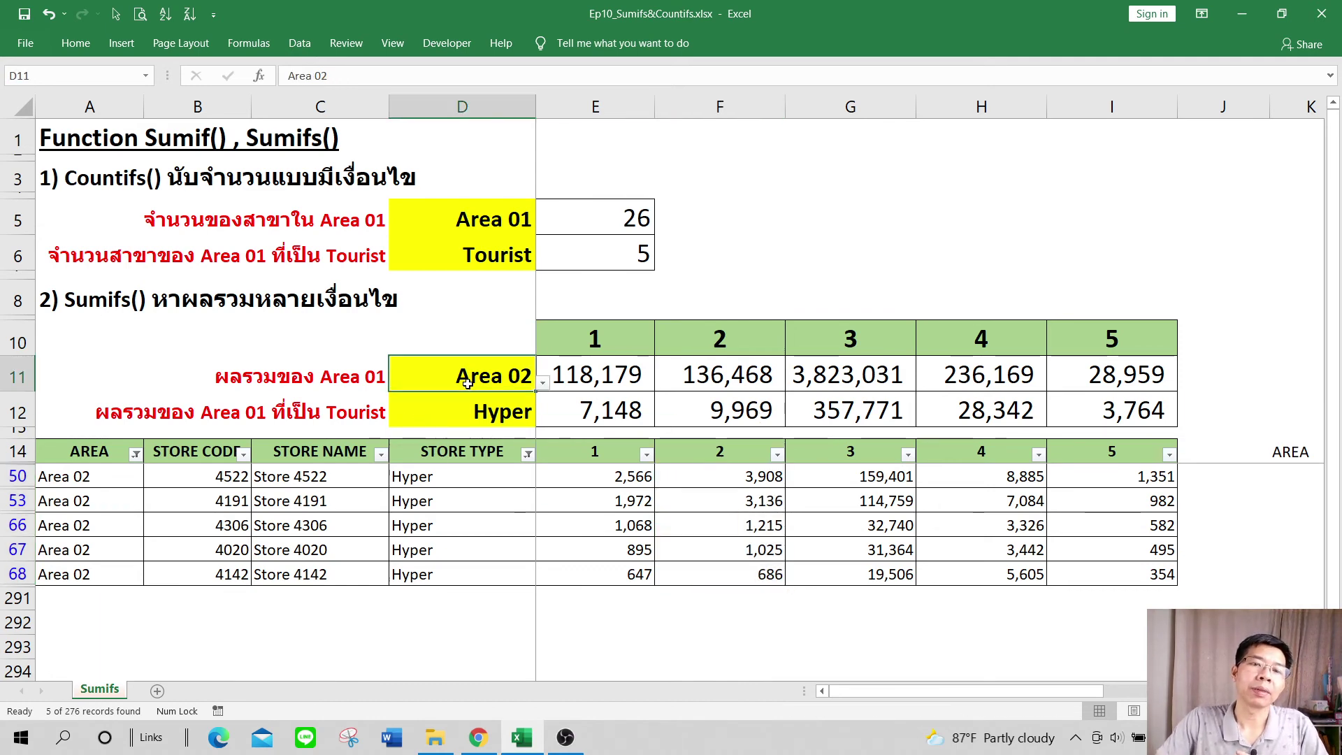
- Switch D11 back to Area 01 and D12 to Tourist, so E11 shows 125,250 and E12 34,308
click(543, 386)
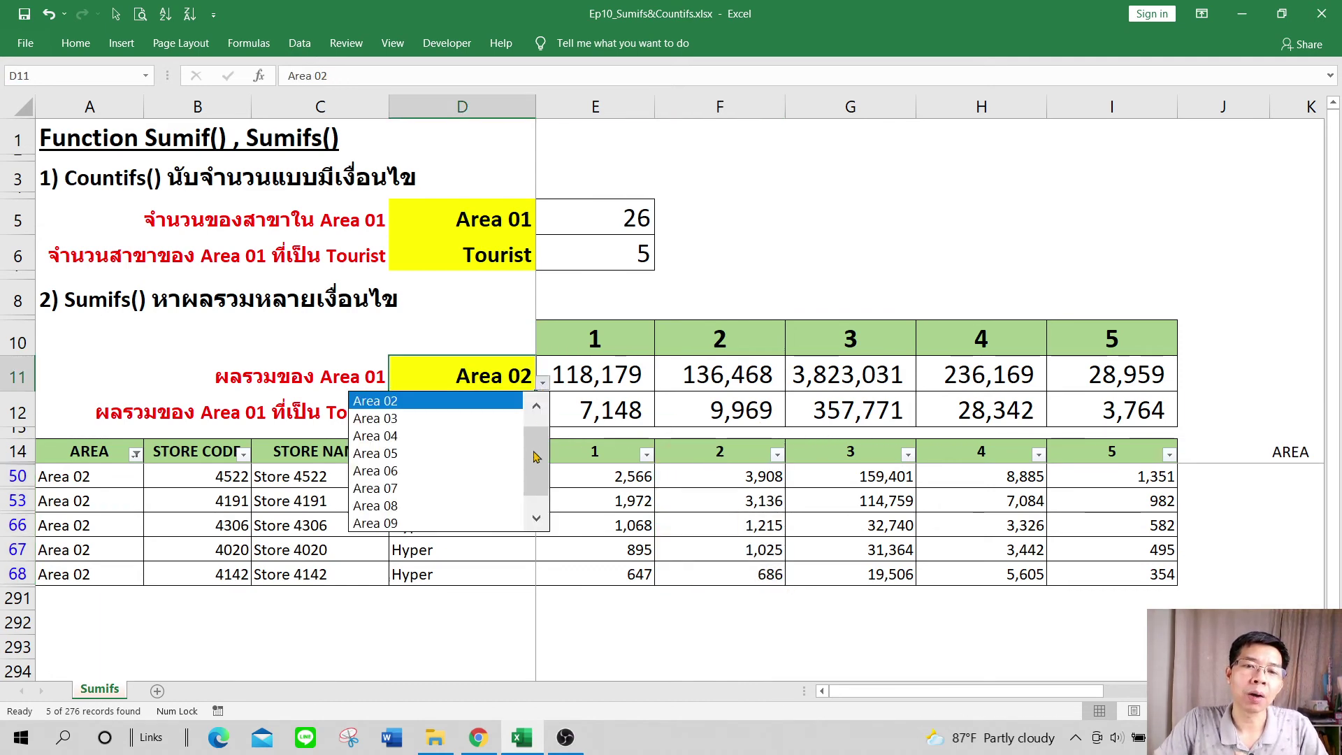
click(505, 400)
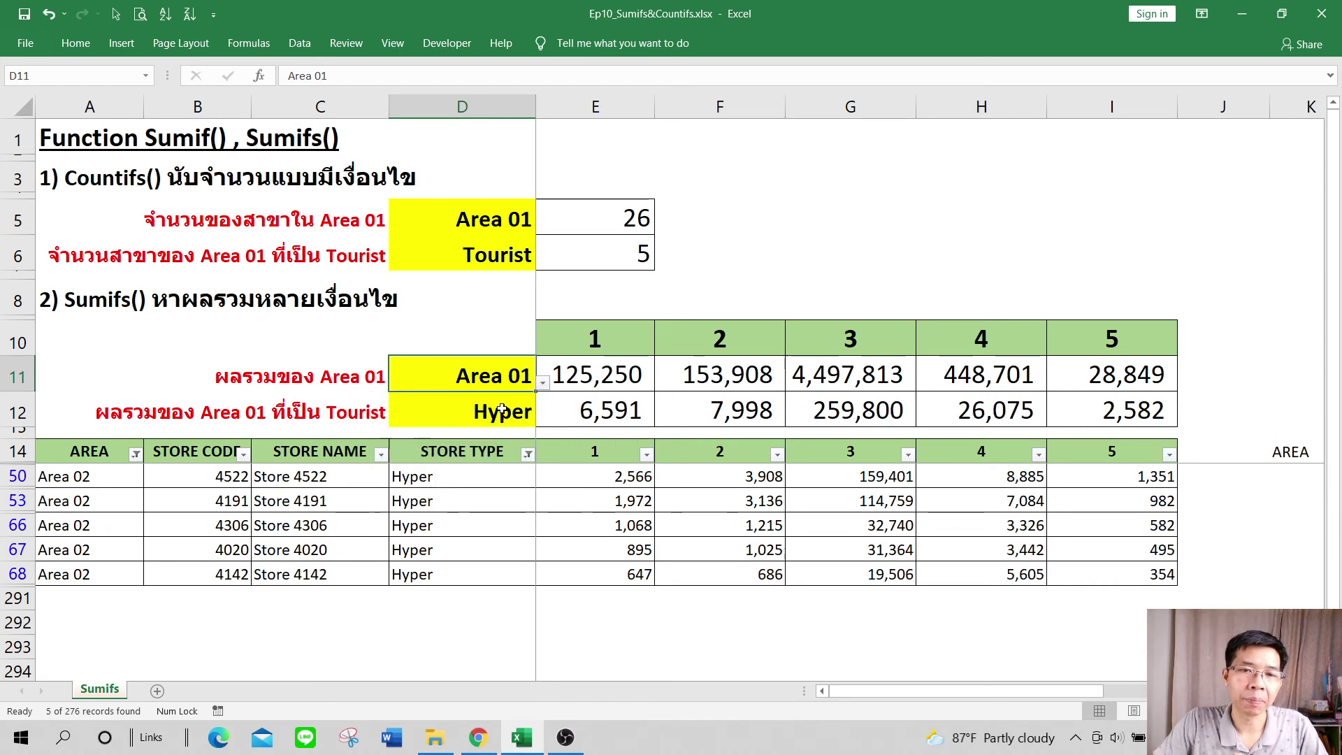
click(515, 412)
click(543, 418)
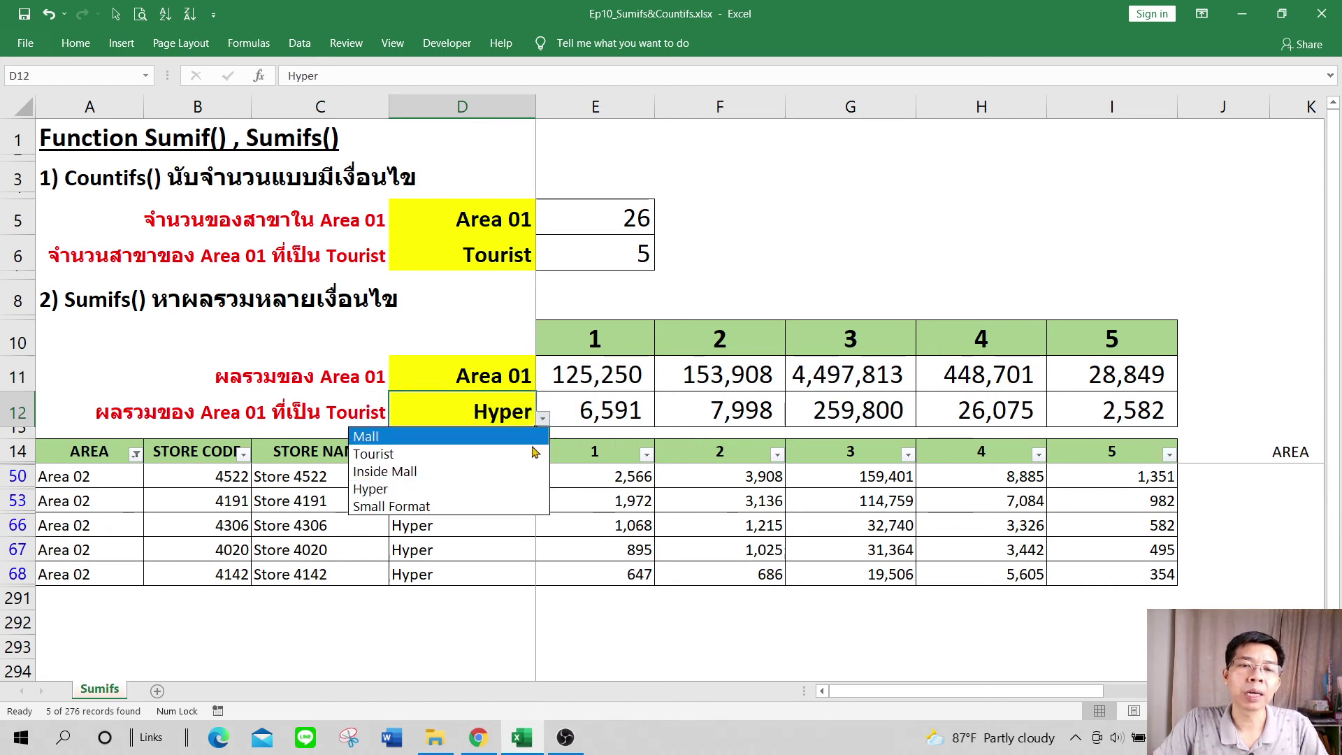
click(518, 454)
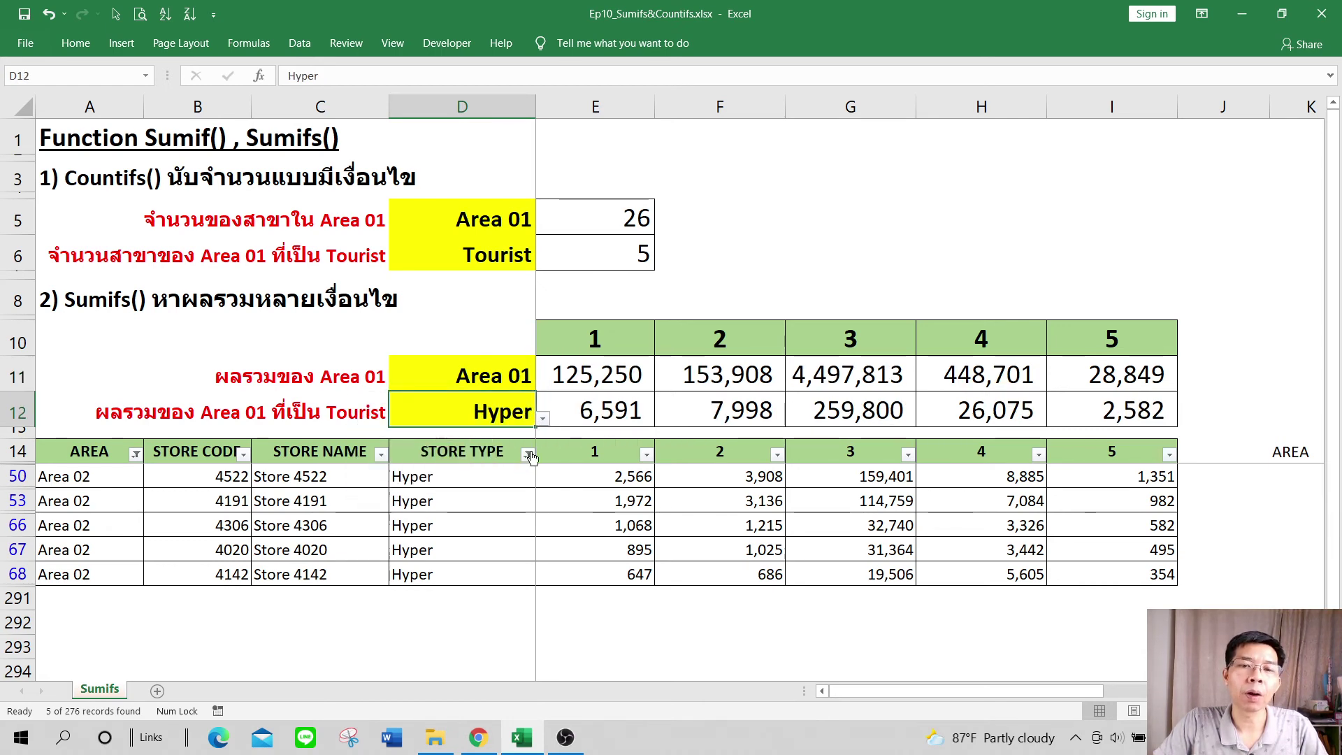
click(642, 412)
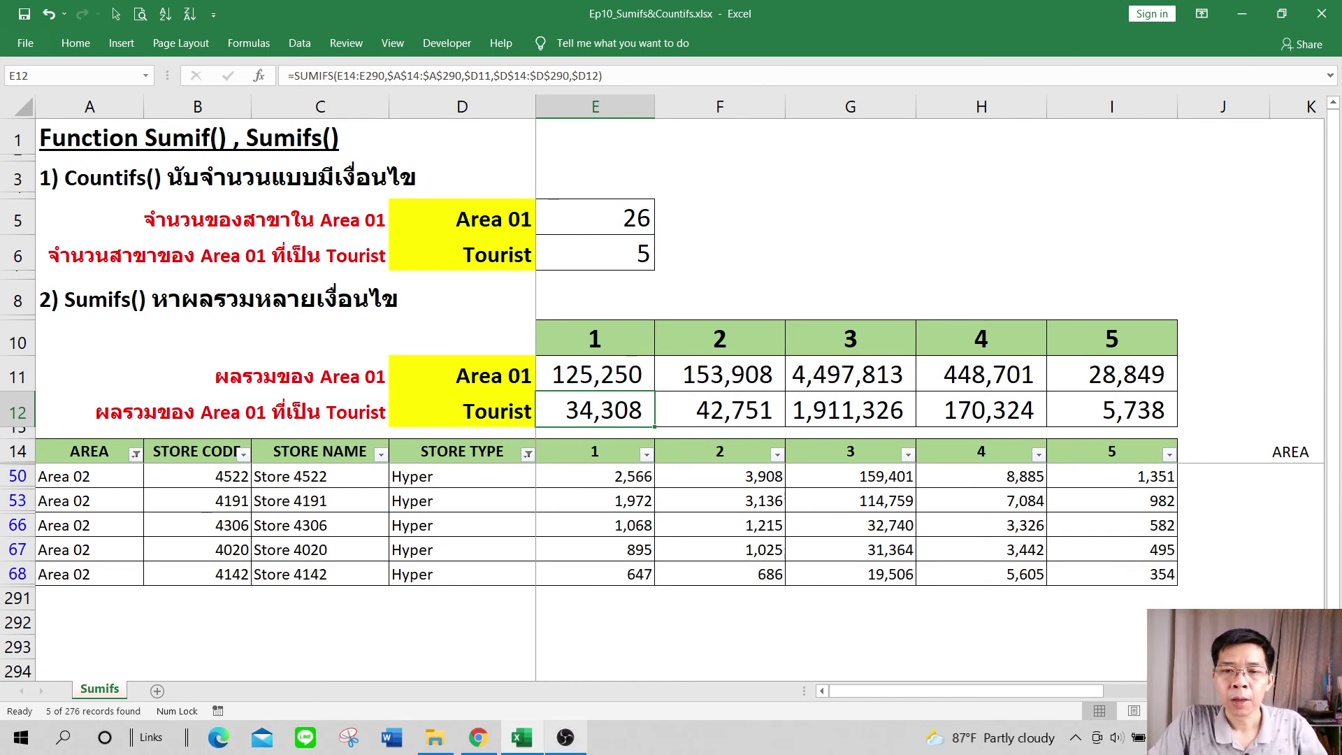
- Review the E11 SUMIFS formula, then bring the OBS Studio window forward
drag(841, 691, 869, 626)
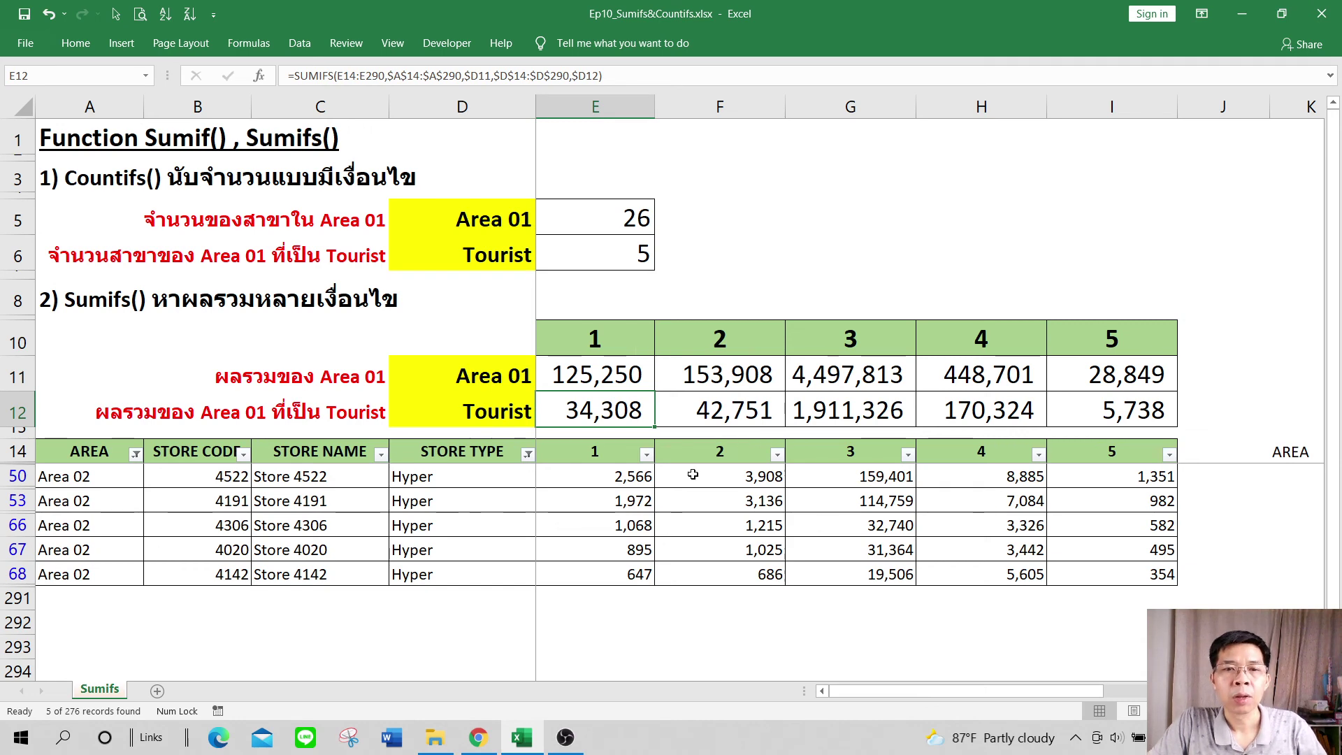
click(606, 377)
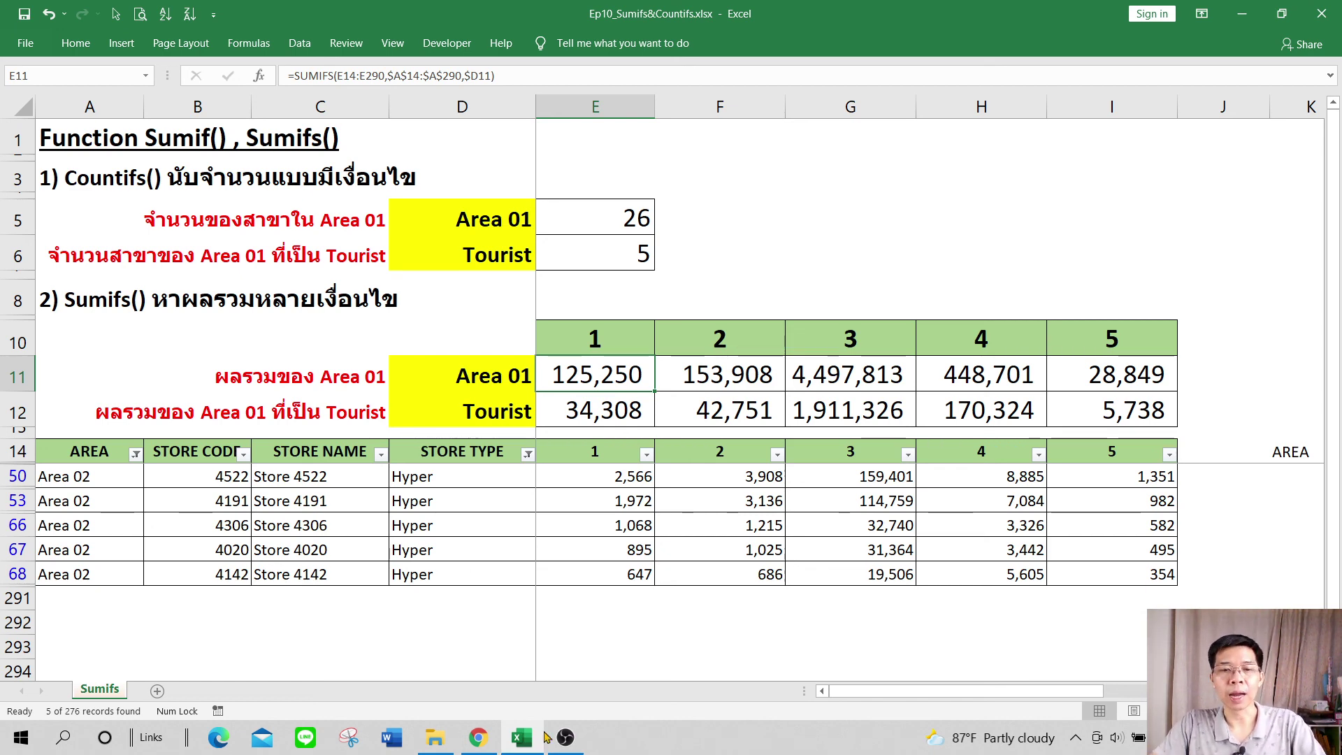
click(566, 746)
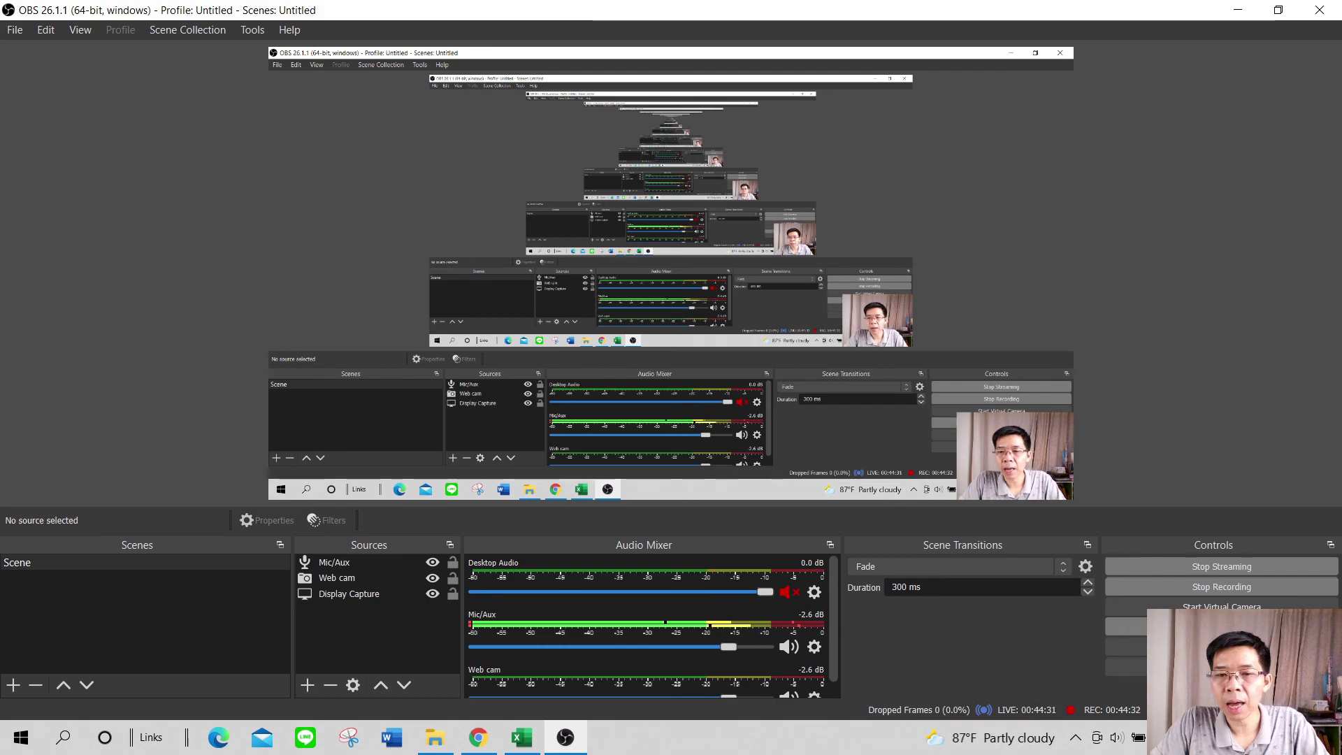